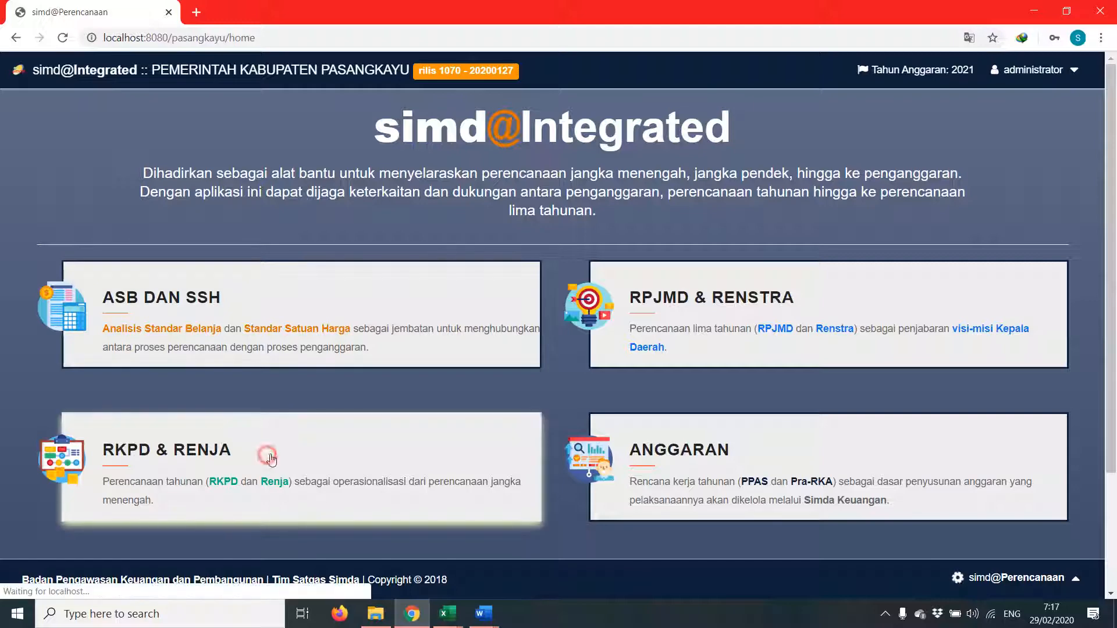
Open the Load Data Rancangan Awal RKPD page for Rancangan Awal Renja in the RKPD & Renja module
left_click(272, 445)
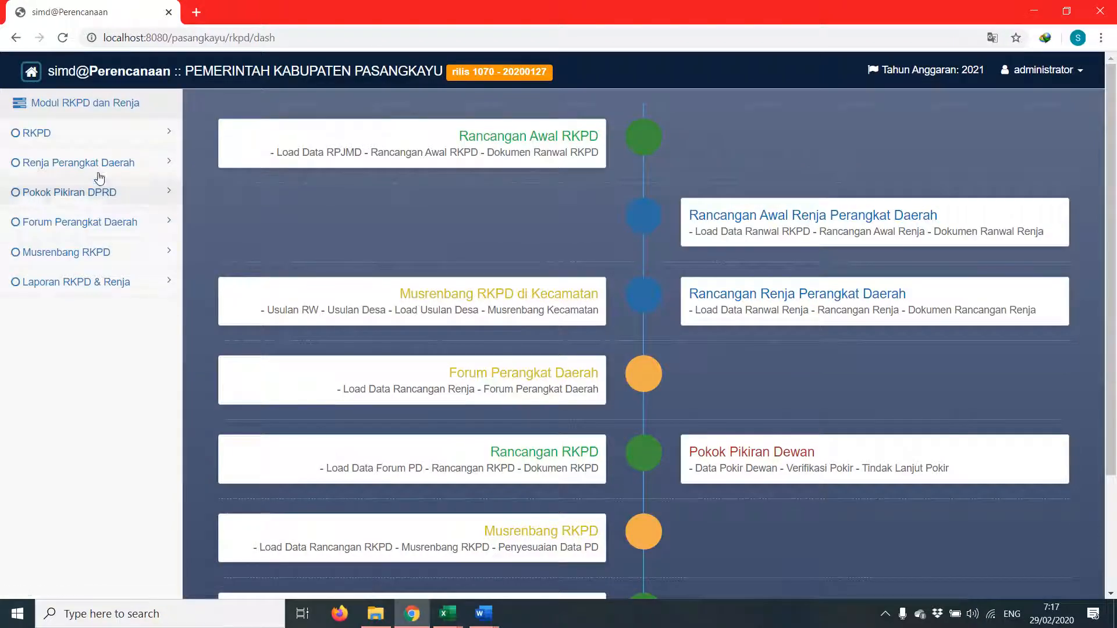
left_click(129, 169)
left_click(124, 195)
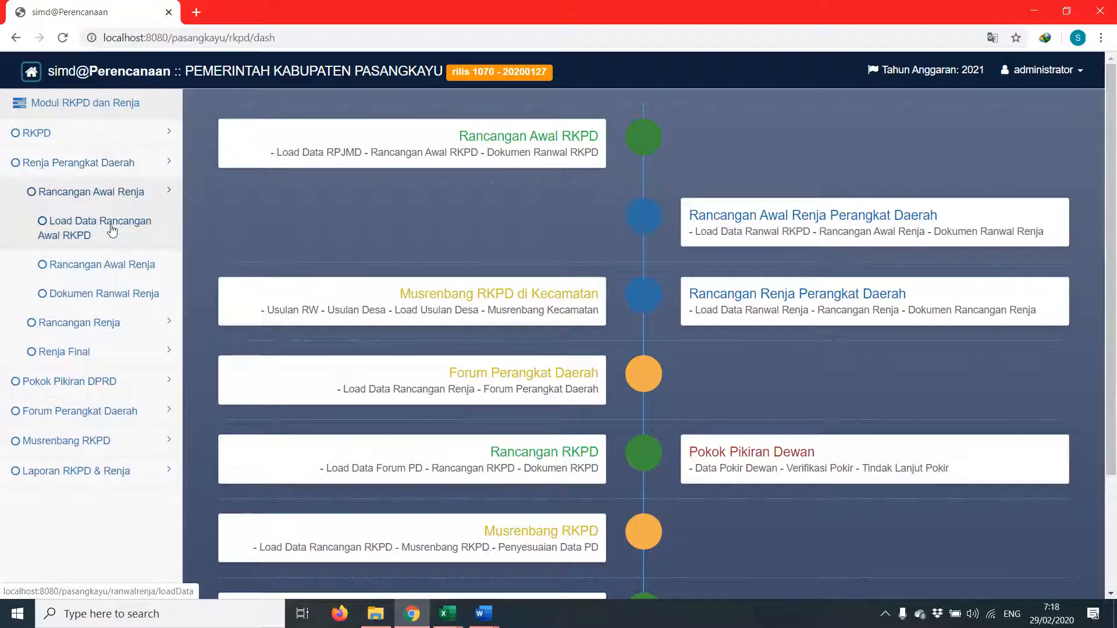
left_click(113, 231)
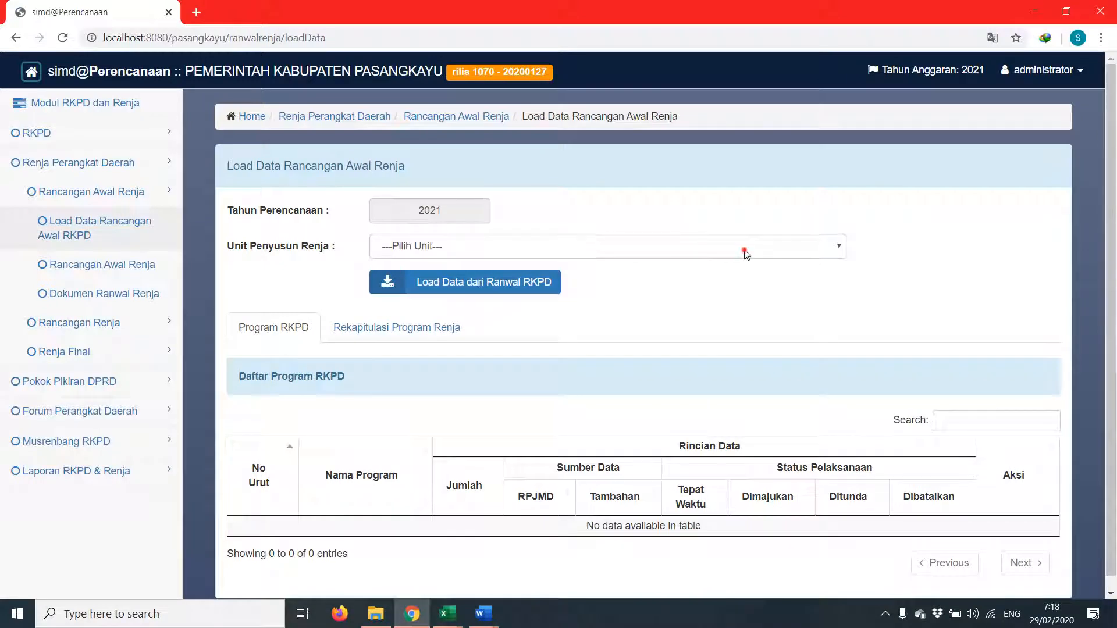
Set Unit Penyusun Renja to Dinas Pekerjaan Umum dan Penataan Ruang and list its RKPD programs not yet loaded
scroll(762, 249, "down", 1)
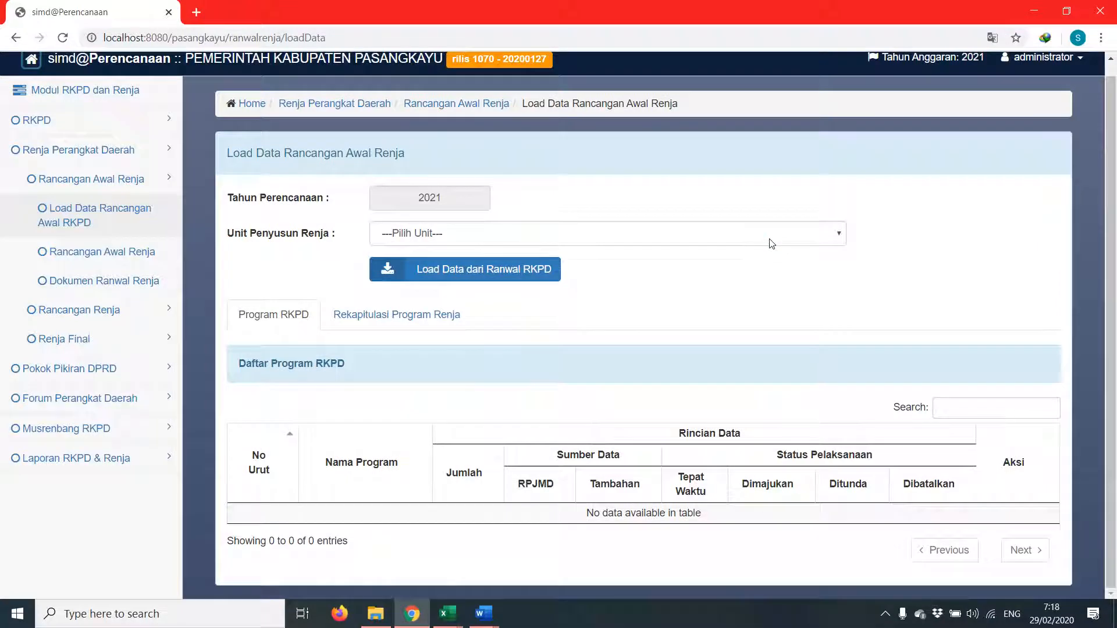
left_click(719, 235)
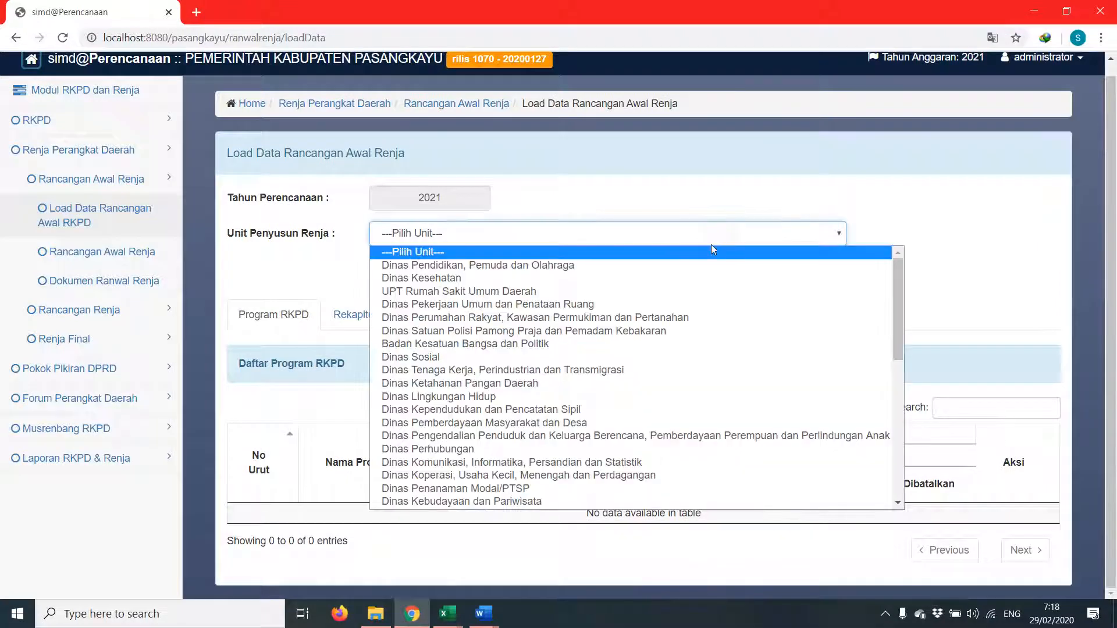
left_click(611, 304)
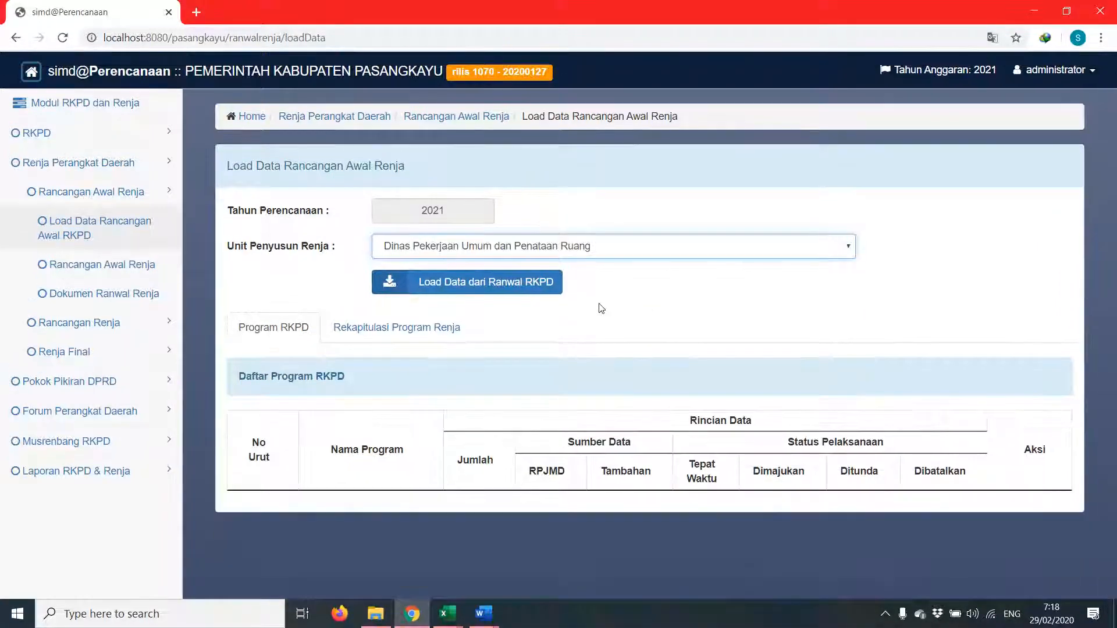
left_click(541, 291)
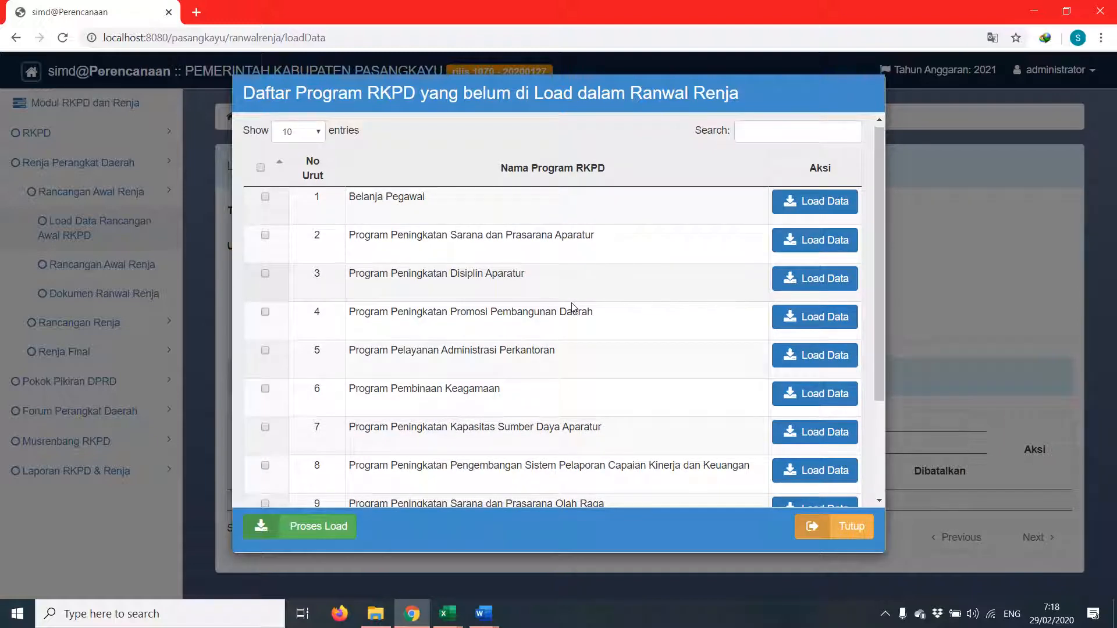
Find Program pembangunan jalan dan jembatan among the unloaded RKPD programs and load its data into the Ranwal Renja
scroll(573, 308, "down", 3)
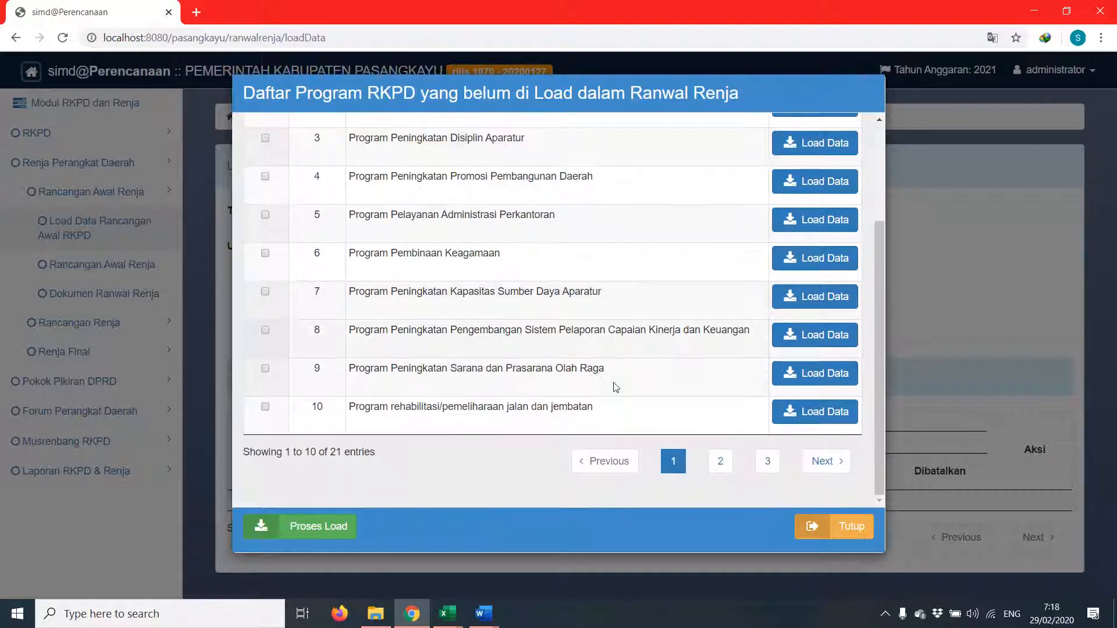
left_click(720, 461)
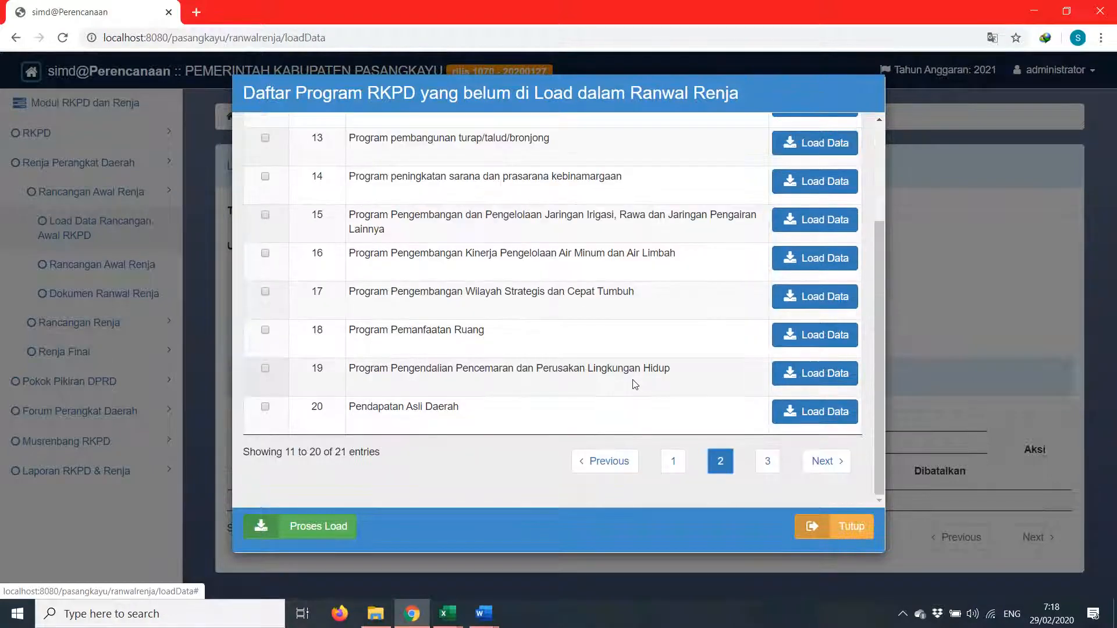
scroll(635, 381, "up", 1)
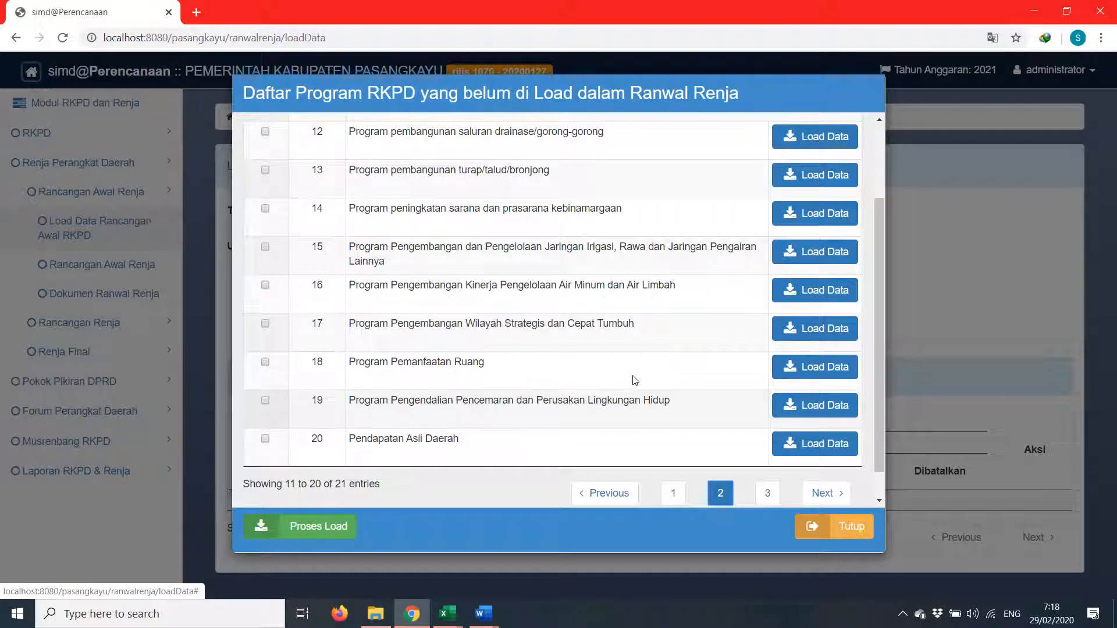
scroll(636, 361, "up", 1)
scroll(636, 350, "up", 1)
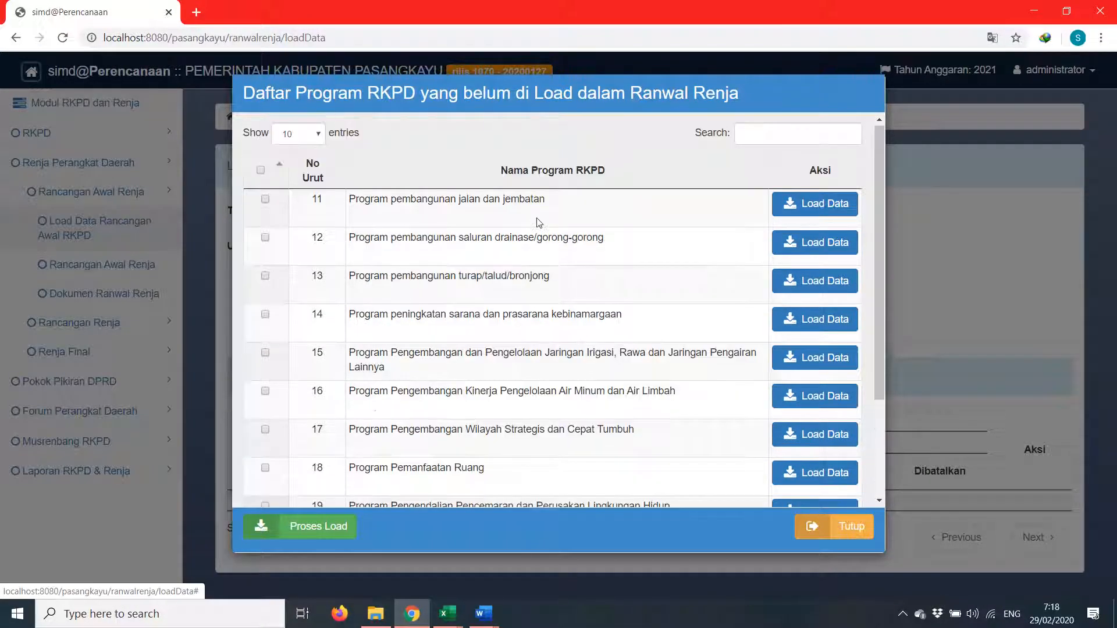
left_click(786, 203)
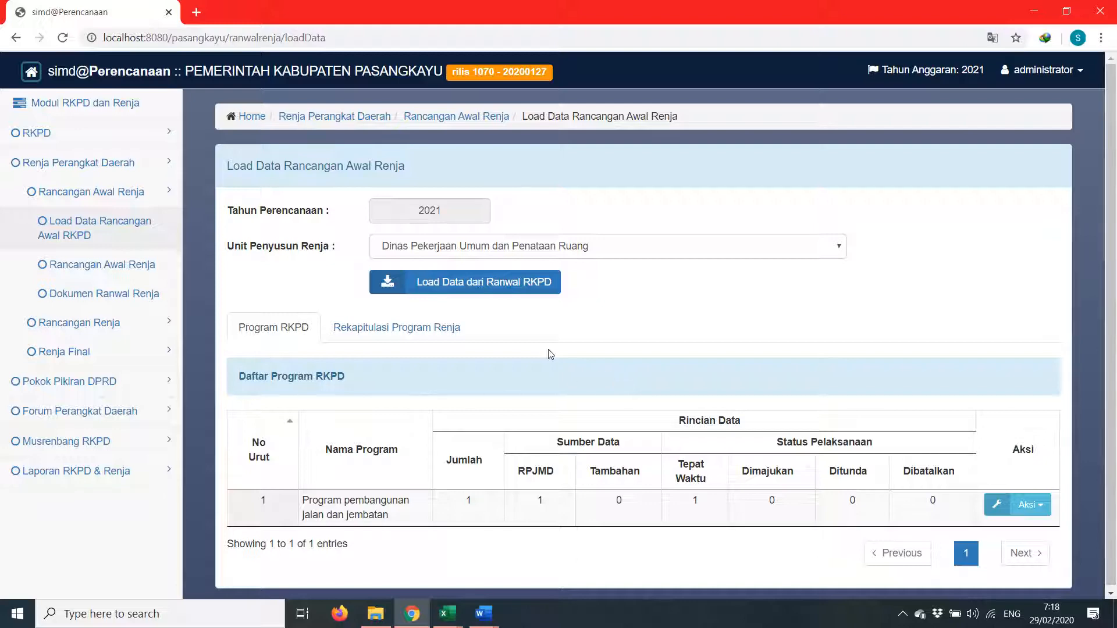
Open the Rancangan Awal Renja page, dismiss the error, reload, and select Dinas Pekerjaan Umum dan Penataan Ruang as the unit
left_click(128, 273)
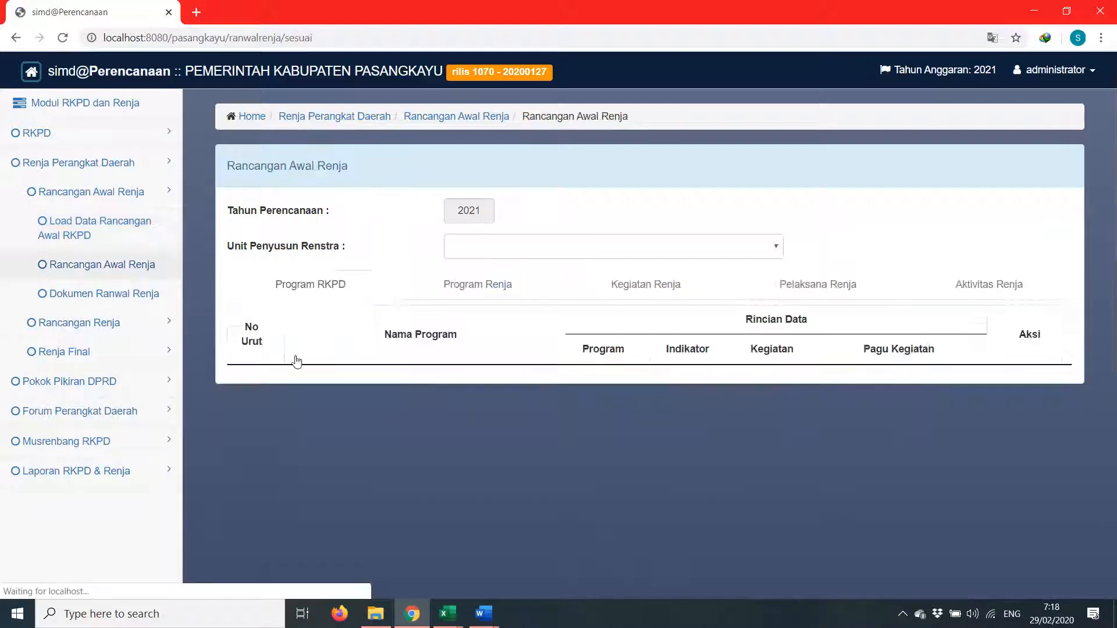
left_click(567, 247)
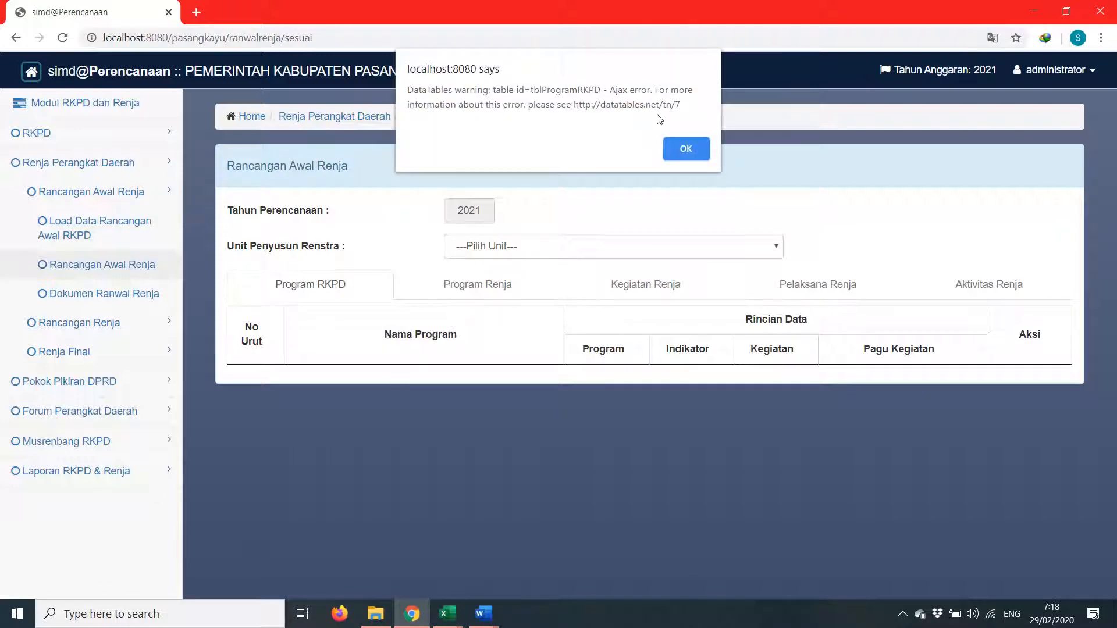
left_click(681, 150)
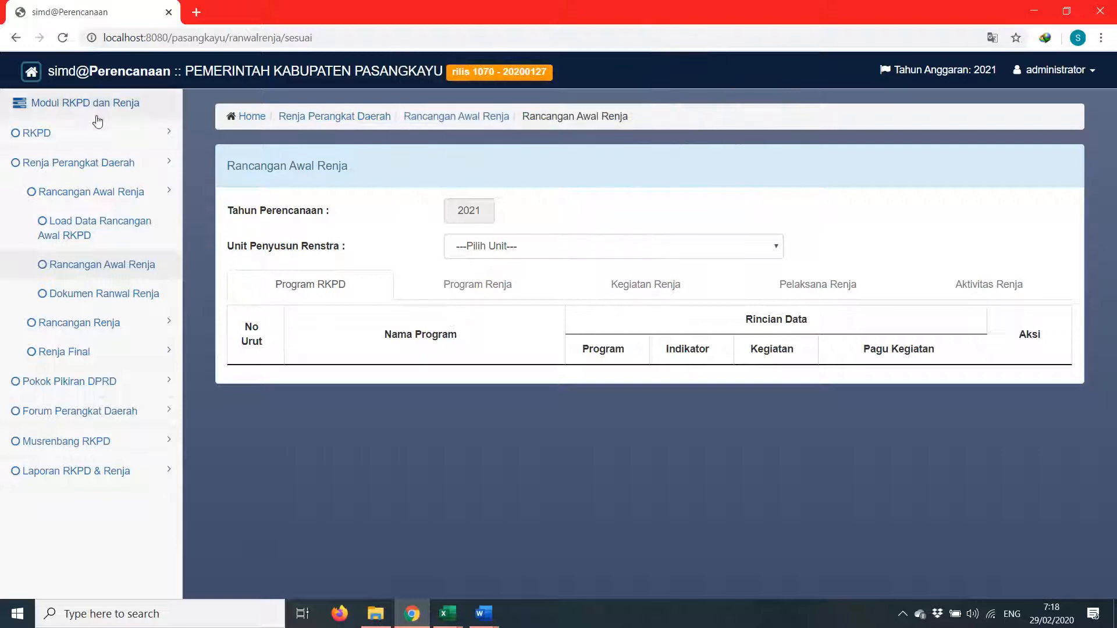
left_click(62, 37)
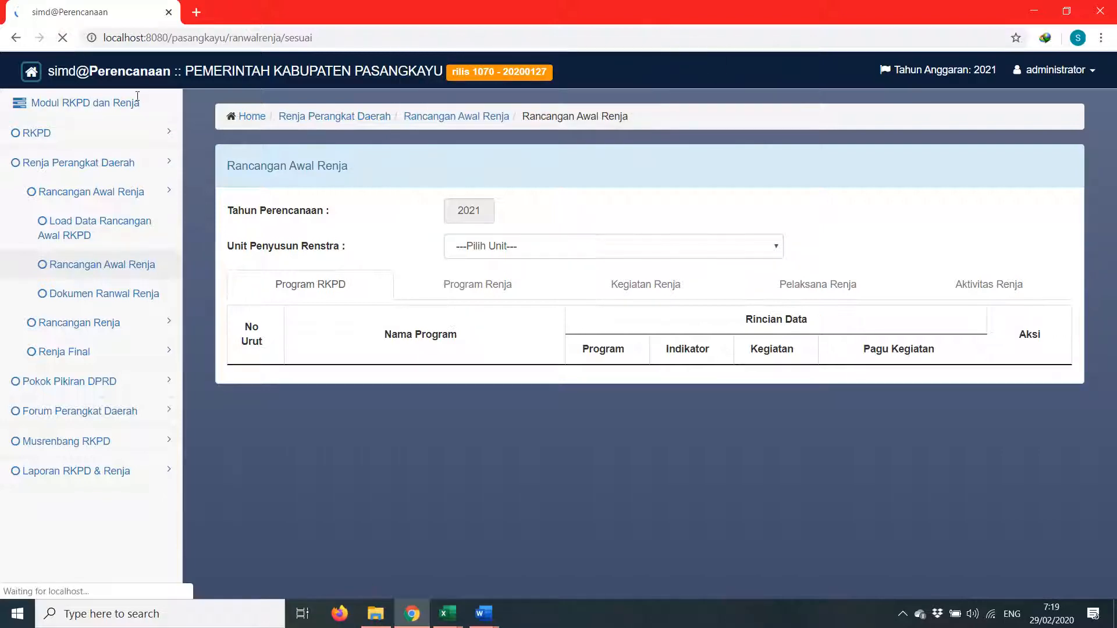
left_click(509, 251)
left_click(513, 316)
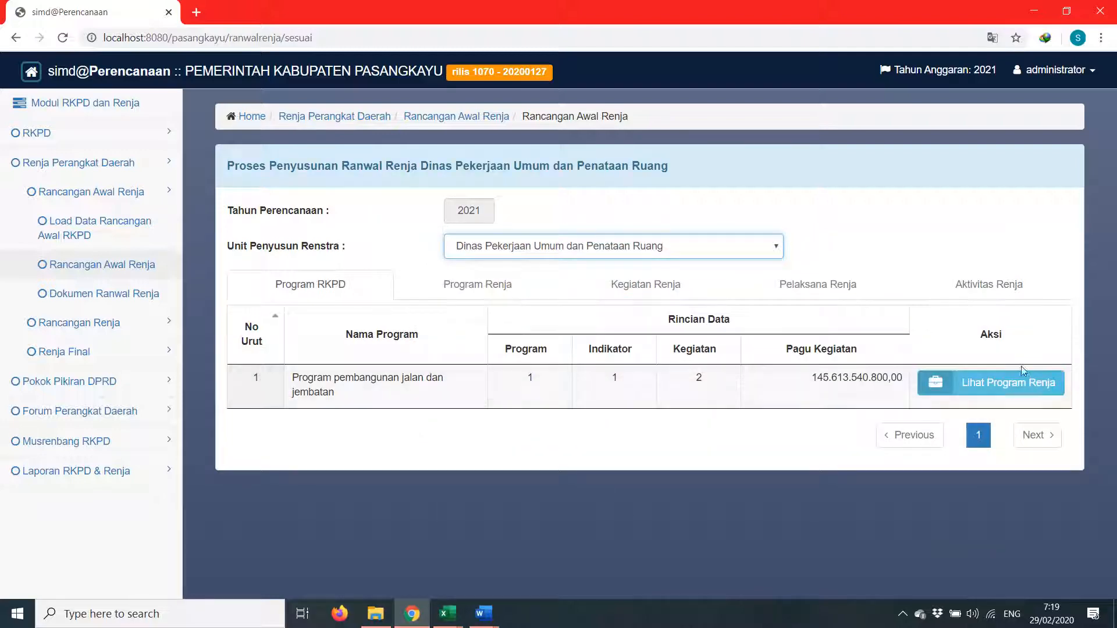
Show the Renja program under Program pembangunan jalan dan jembatan and expand its indicator list
left_click(993, 383)
scroll(623, 329, "down", 1)
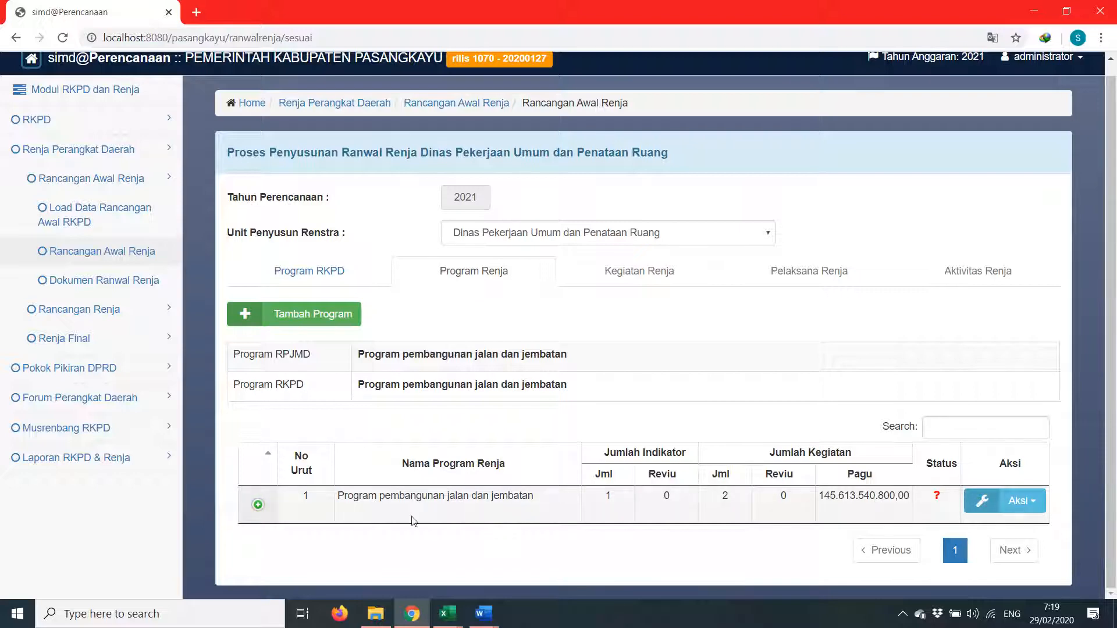
left_click(258, 505)
scroll(360, 475, "down", 3)
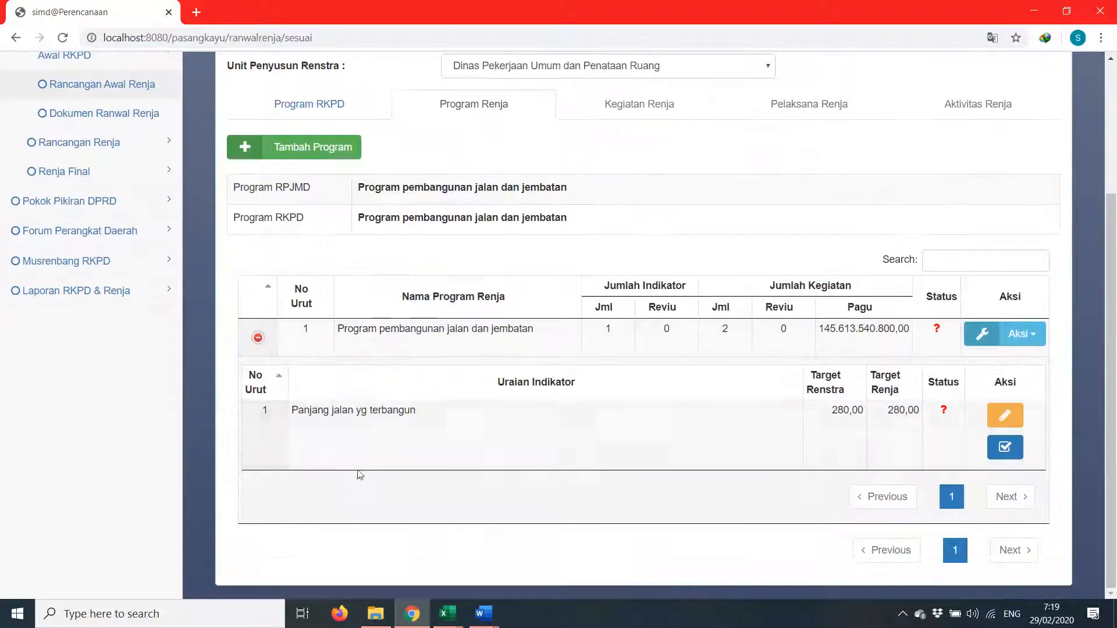
Mark the program indicator Panjang jalan yg terbangun as Telah Direviu, set its Satuan Indikator to Kilometer, and save
left_click(1004, 411)
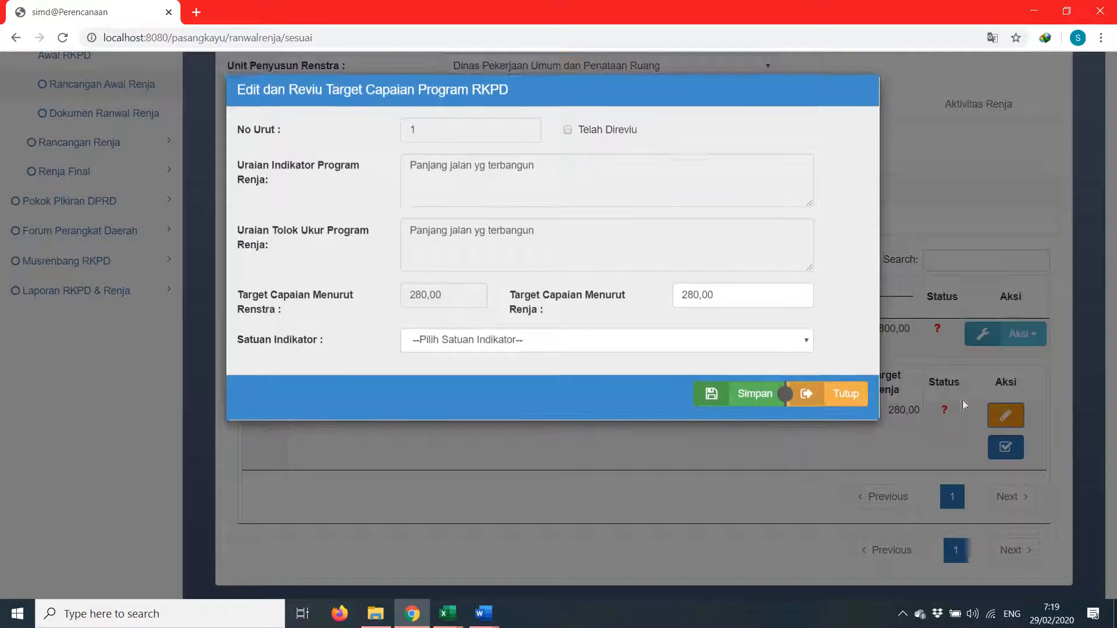
left_click(591, 131)
left_click(574, 344)
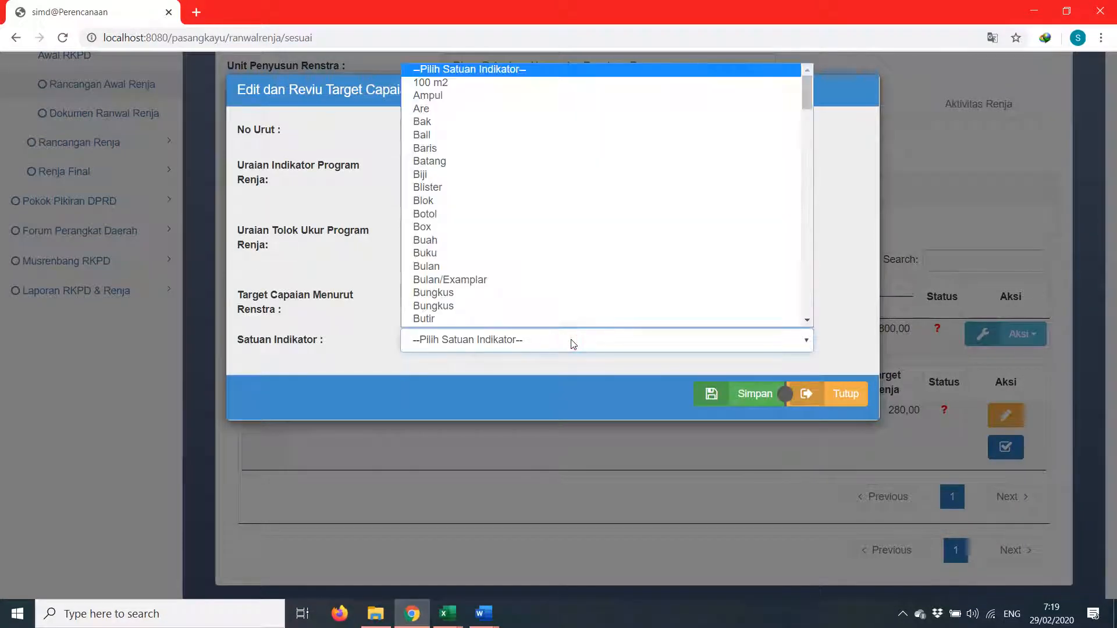
type("ki")
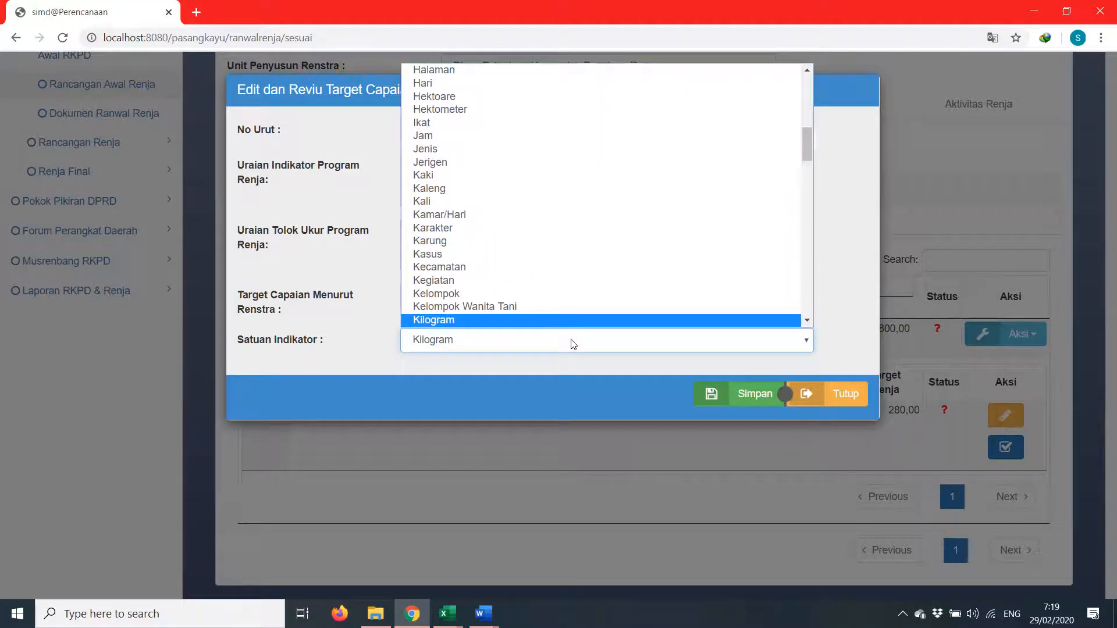
scroll(549, 294, "down", 1)
left_click(529, 309)
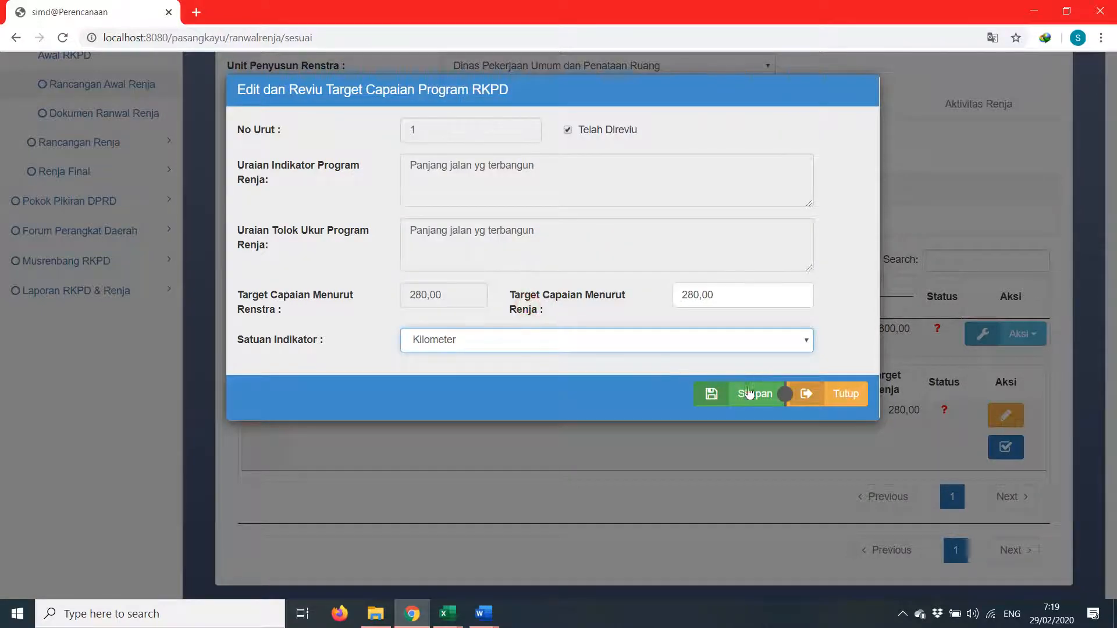
left_click(749, 393)
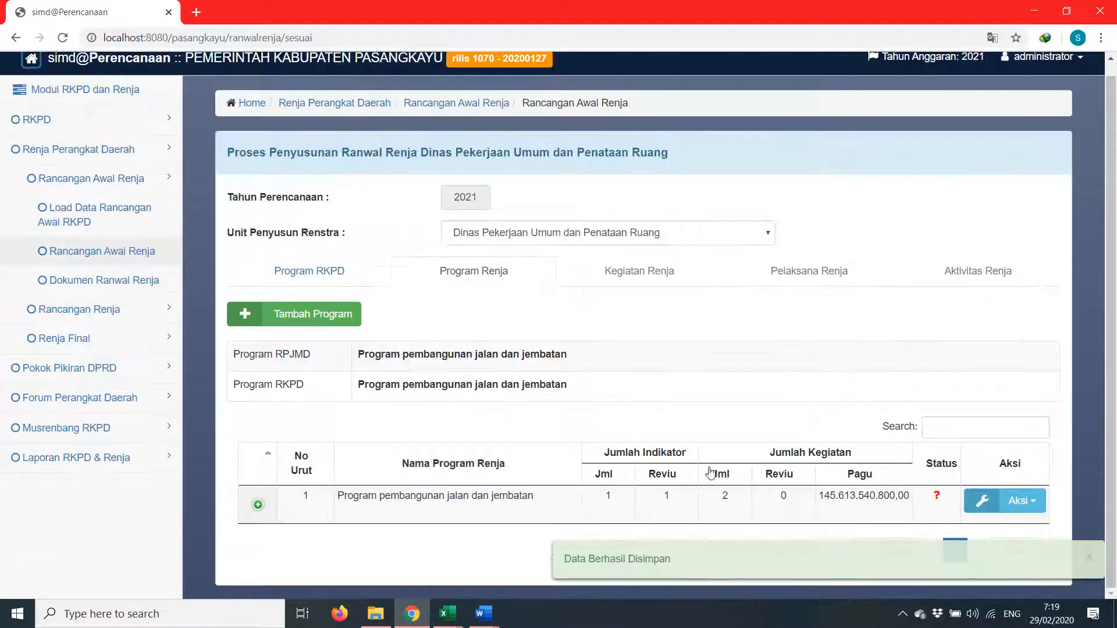
Open the Kegiatan Renja list of Program pembangunan jalan dan jembatan and expand the indicators of Pembangunan jembatan
left_click(524, 504)
scroll(527, 483, "down", 1)
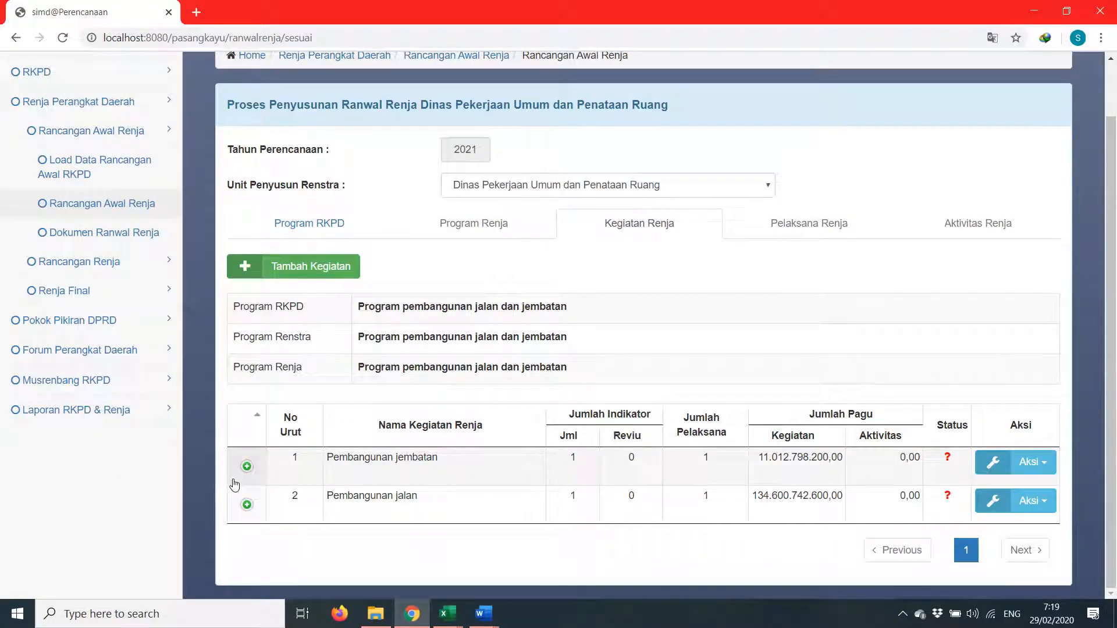
left_click(246, 466)
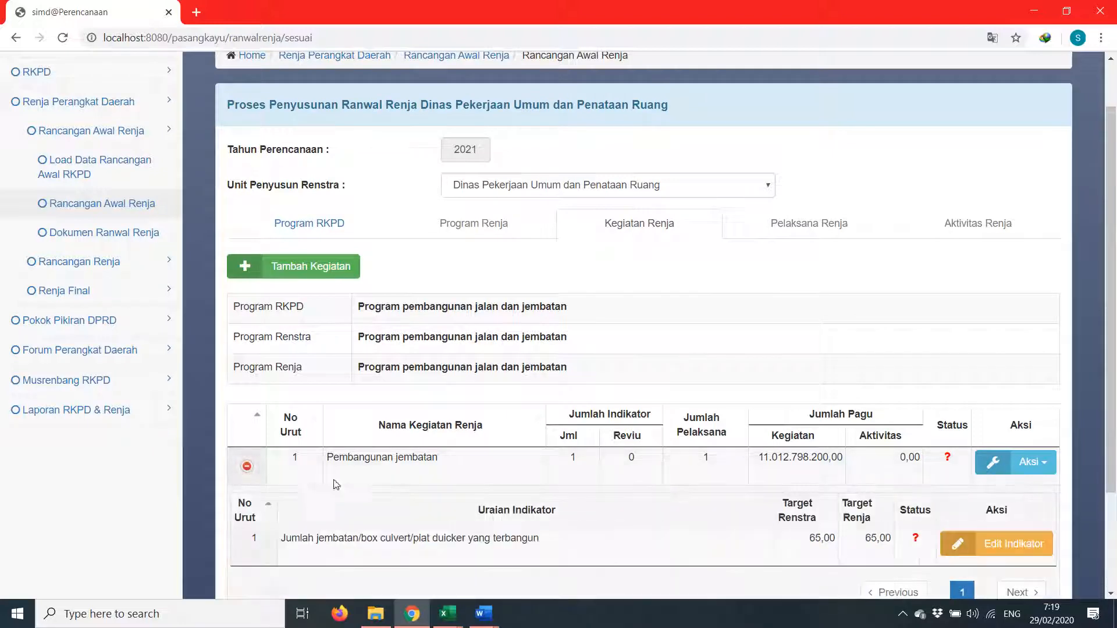
Mark the Pembangunan jembatan activity's indicator as Telah Direviu, set its Satuan Indikator to Meter, and save
scroll(336, 485, "down", 2)
left_click(1012, 409)
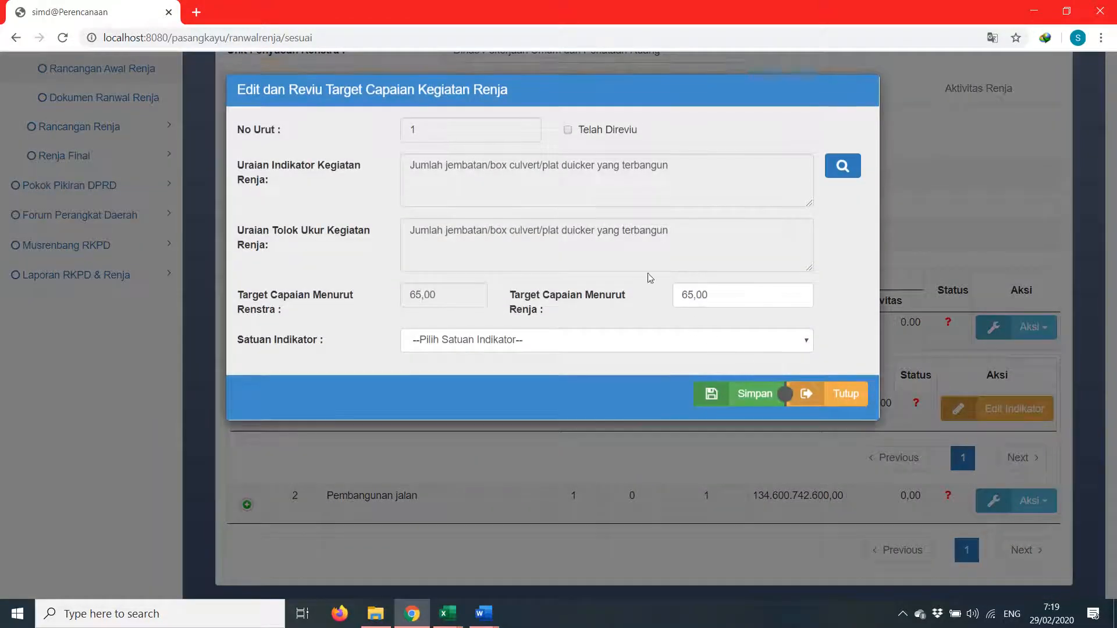
left_click(626, 131)
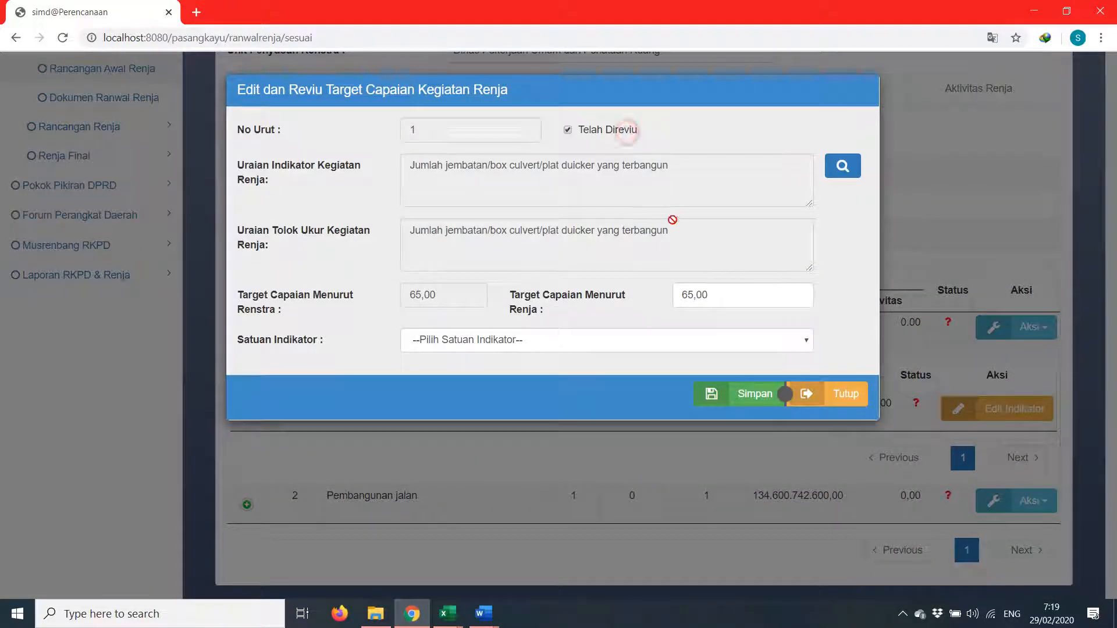
left_click(579, 344)
type("meter")
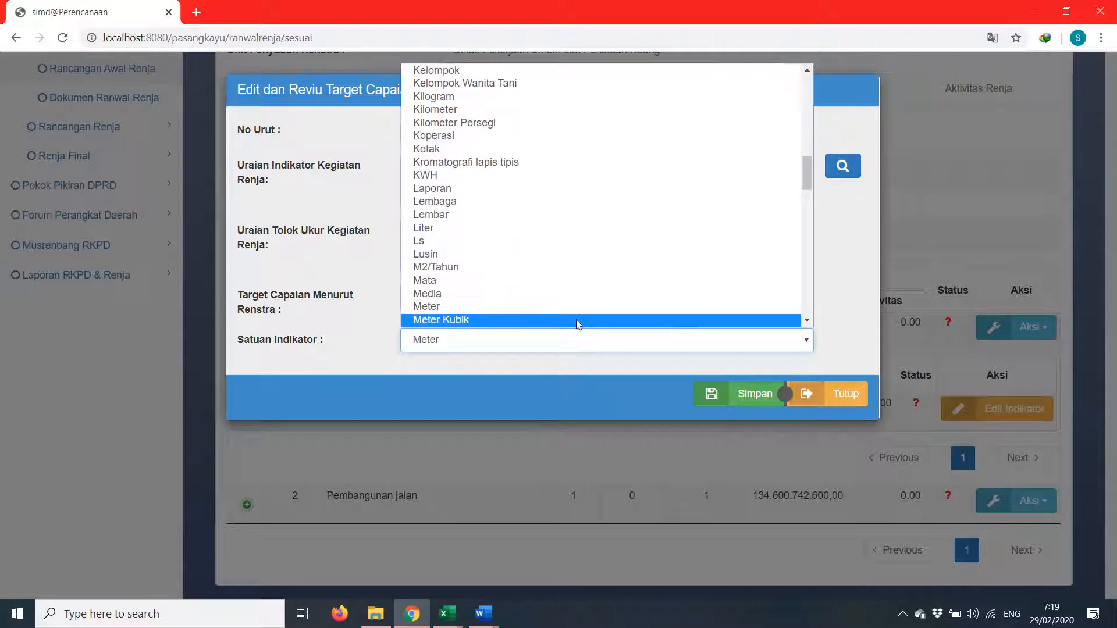
left_click(581, 305)
left_click(729, 399)
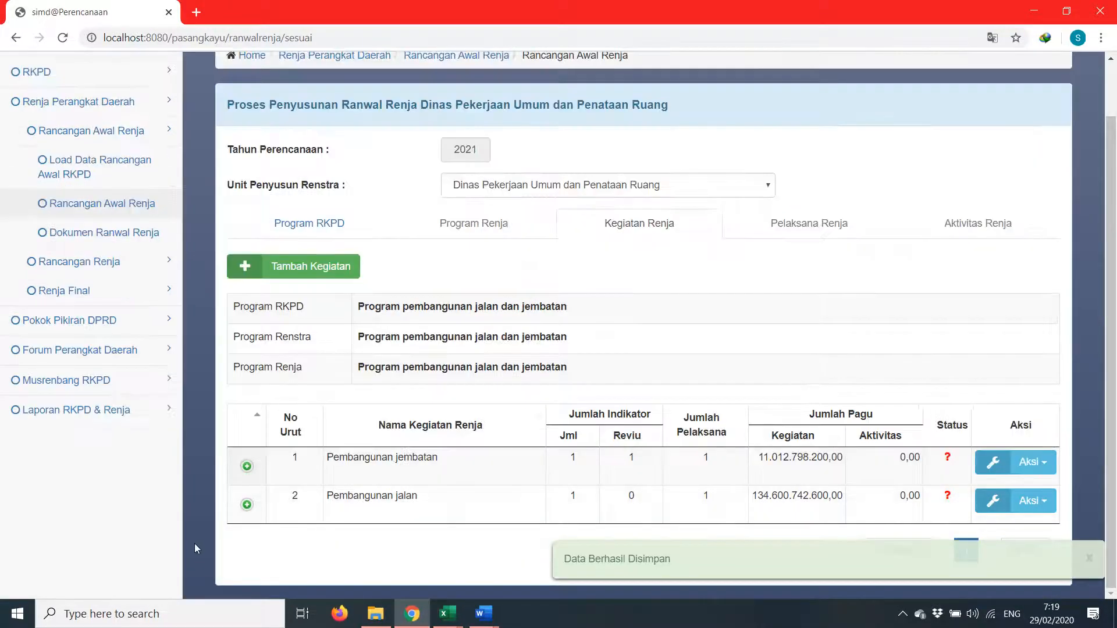
Mark the Pembangunan jalan activity's indicator as Telah Direviu and set its Satuan Indikator to Kilometer
left_click(247, 507)
scroll(247, 508, "down", 2)
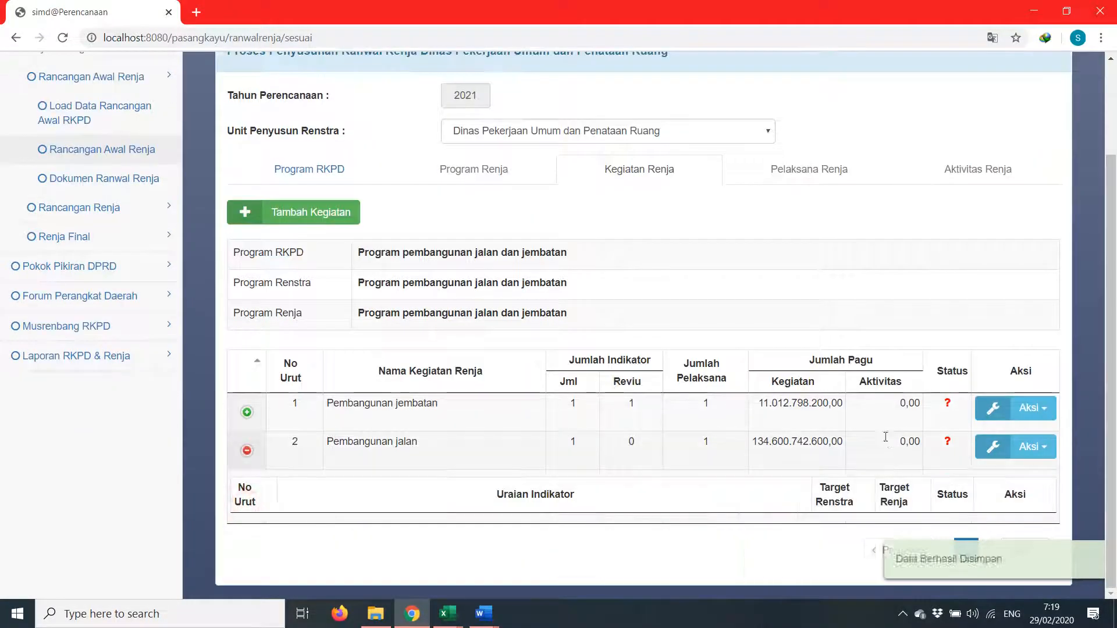
left_click(997, 447)
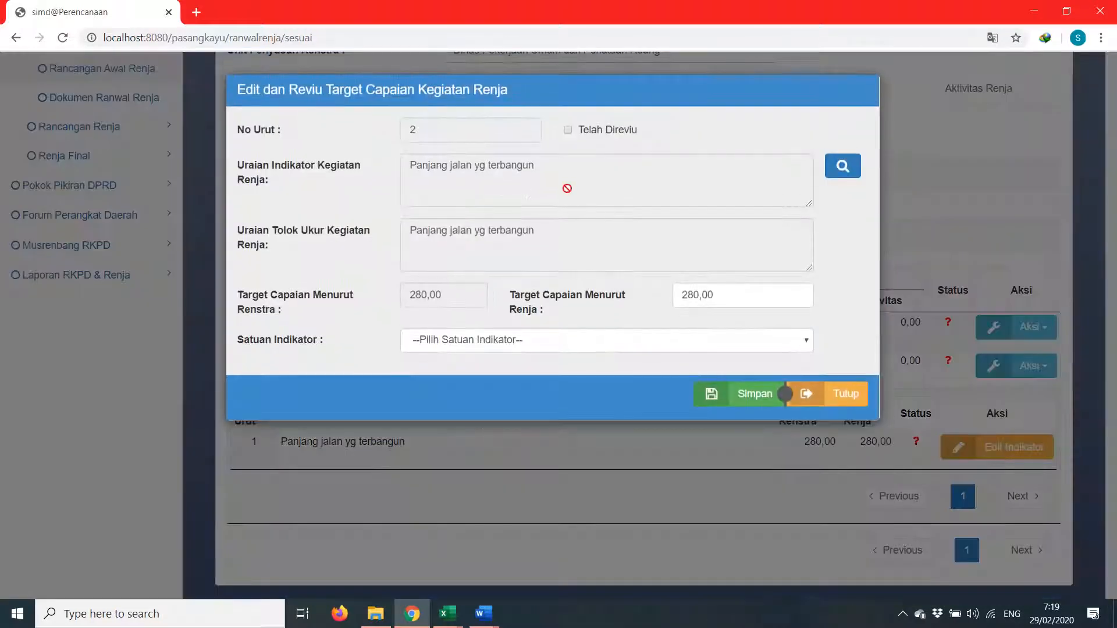
left_click(592, 129)
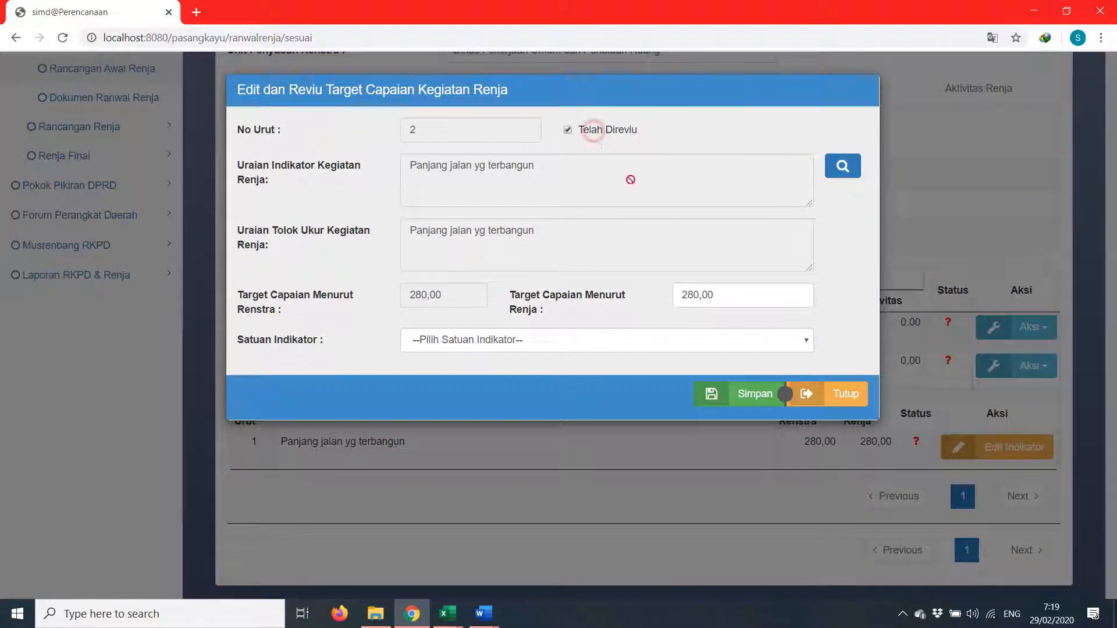
double_click(753, 295)
left_click(589, 338)
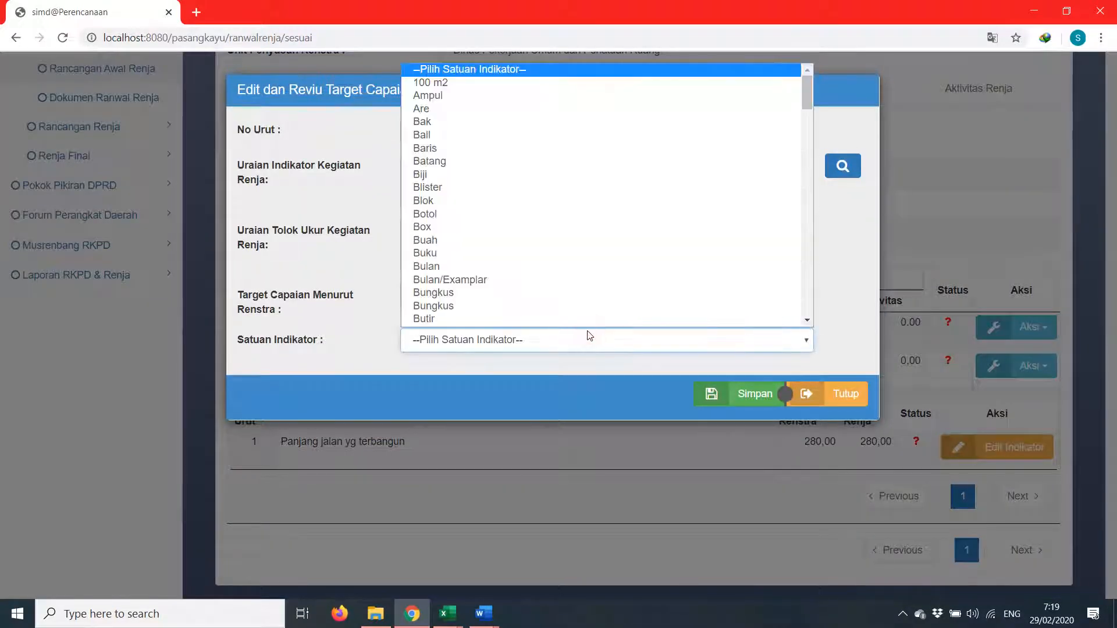
type("ki")
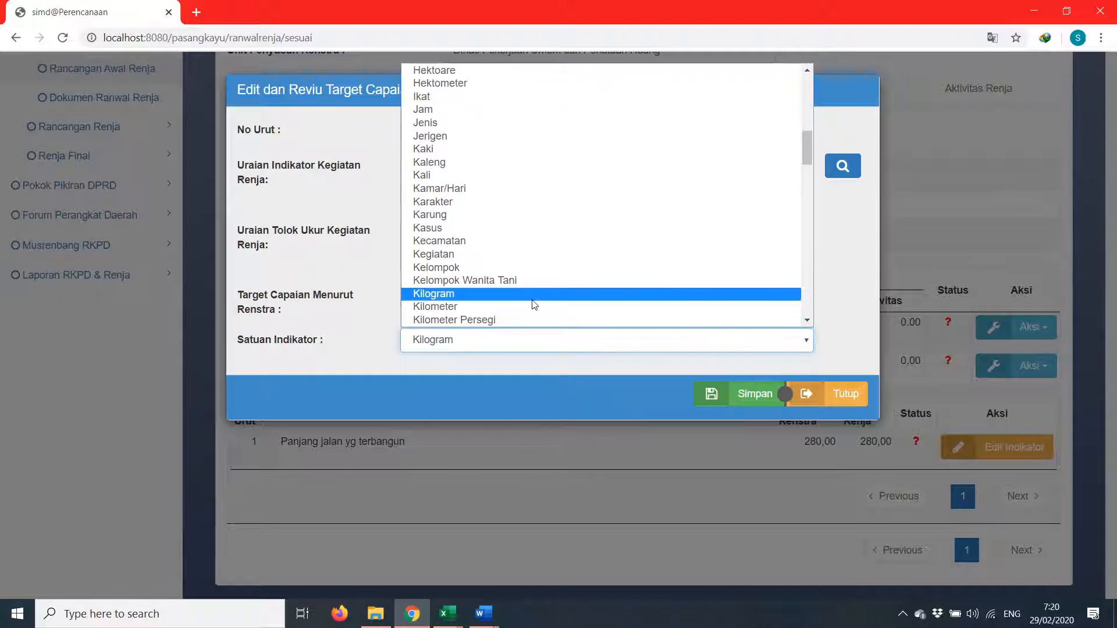
left_click(518, 311)
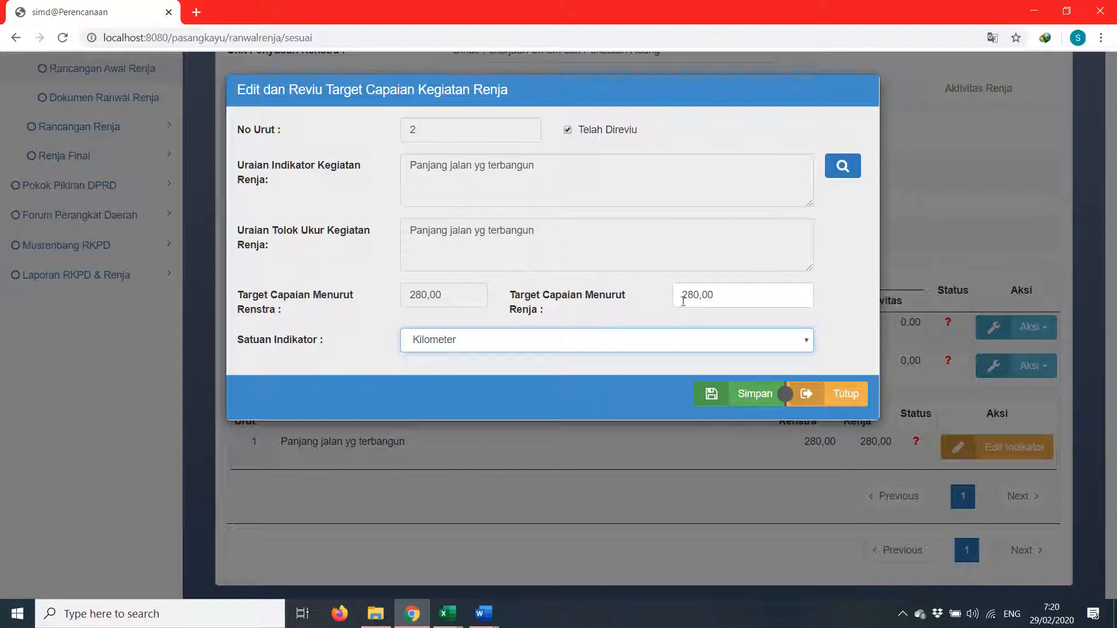
Set the indicator's Target Capaian Menurut Renja to 250,00 and save the review
double_click(737, 295)
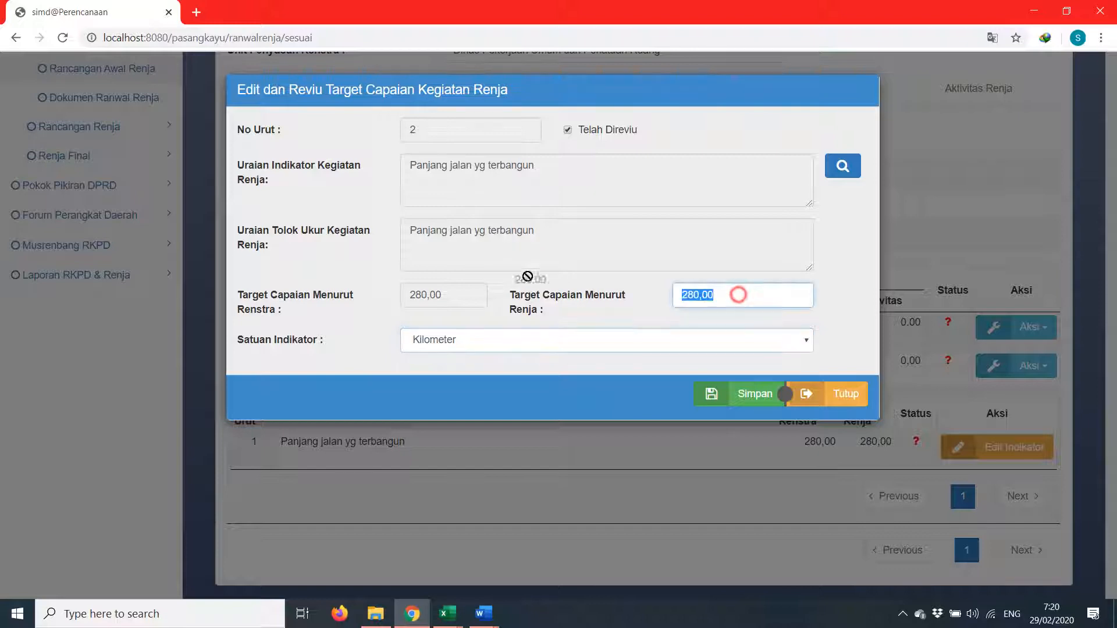
type("250")
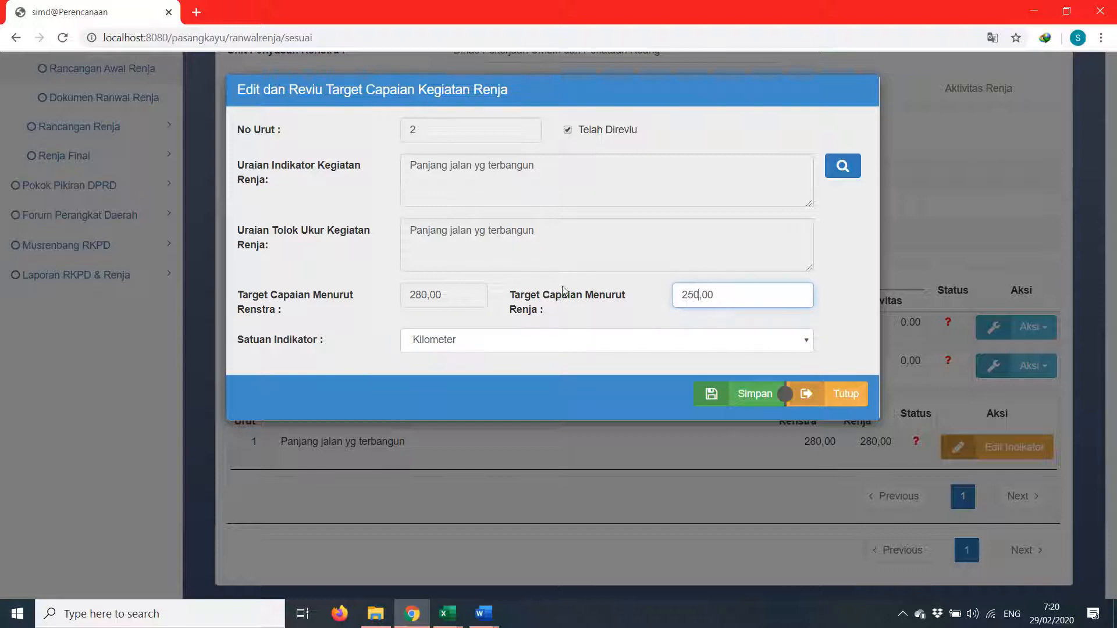
left_click(751, 394)
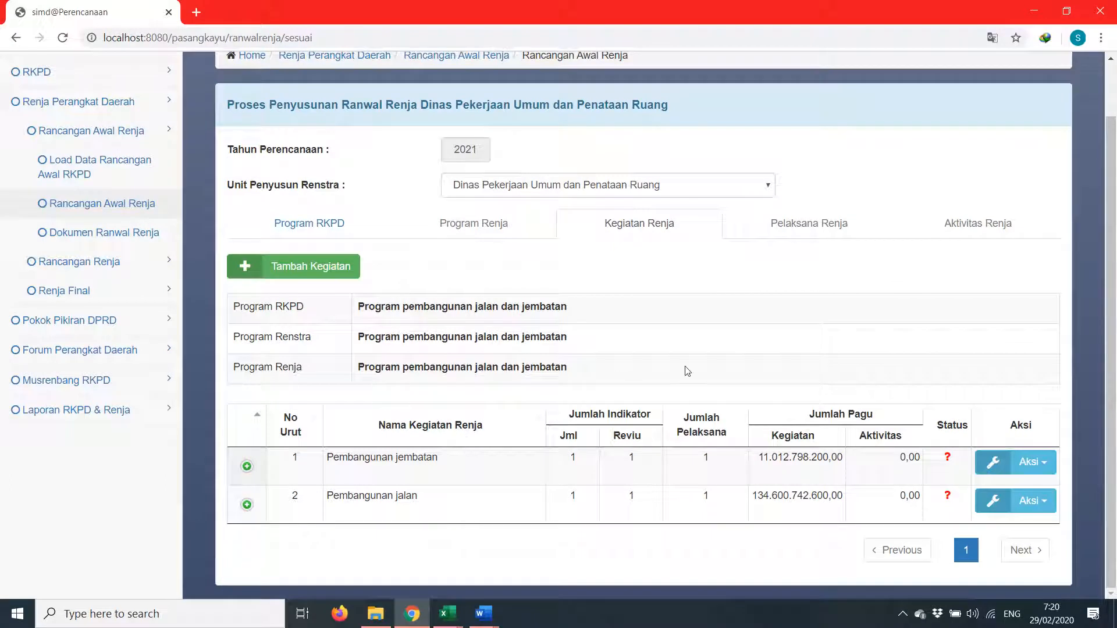
Open the Aktivitas Renja list of Pembangunan jembatan for the executing unit Dinas Pekerjaan Umum dan Penataan Ruang
left_click(452, 467)
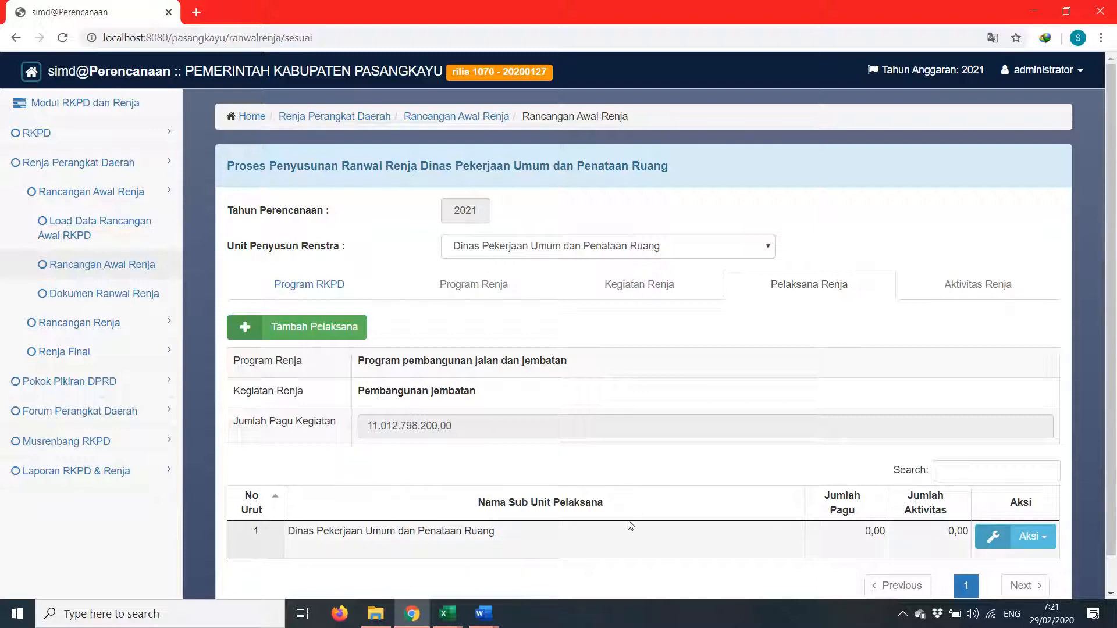
double_click(440, 542)
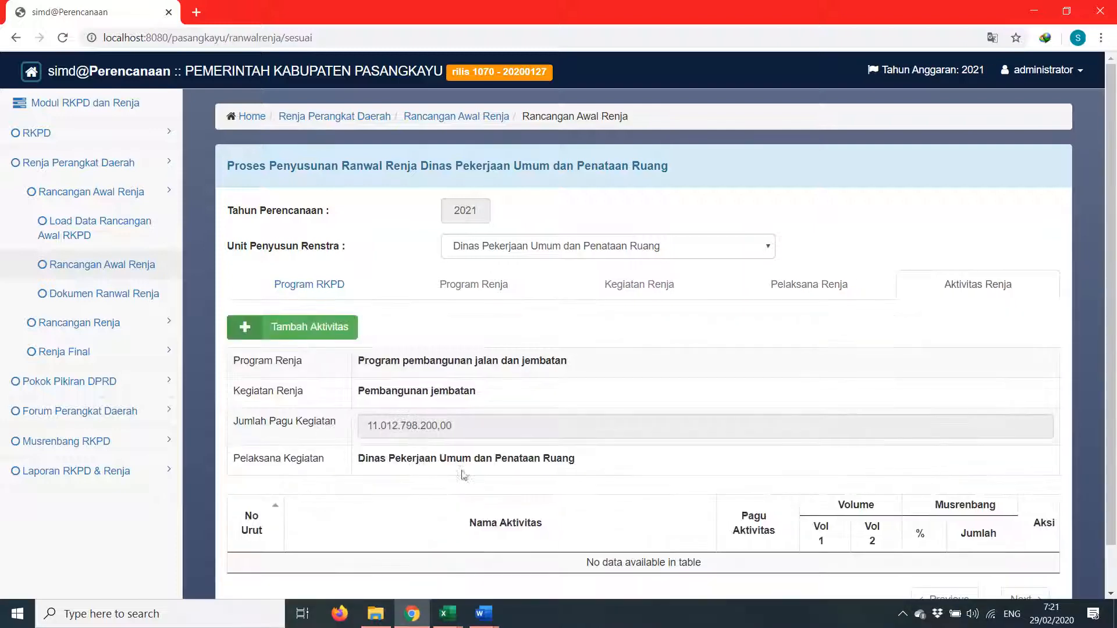
scroll(463, 474, "down", 1)
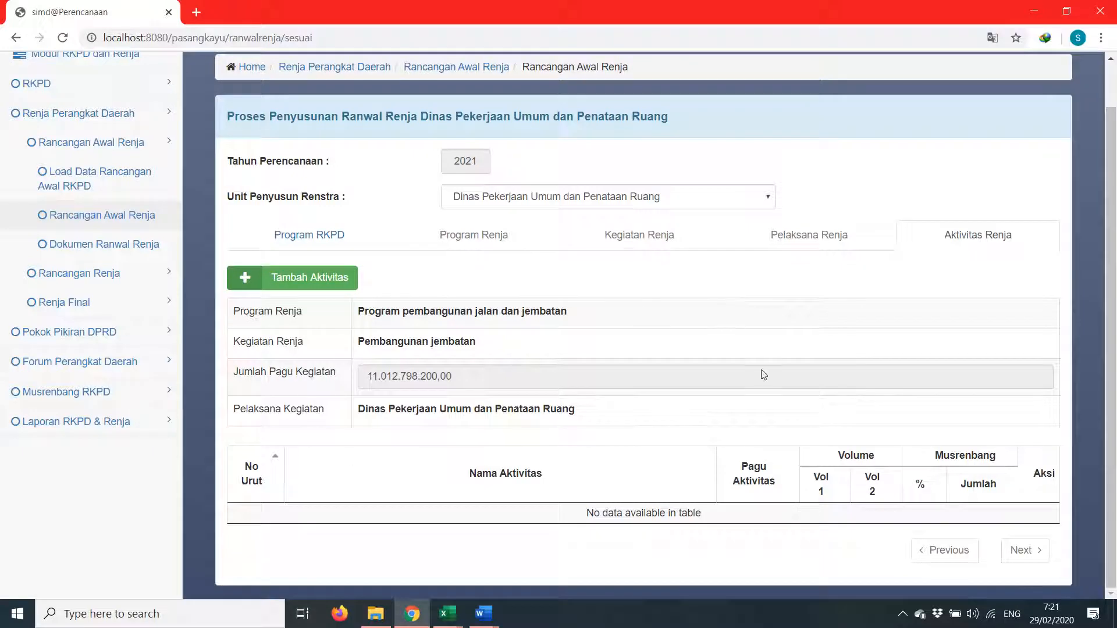
Start a new activity and choose the ASB activity JEMBATAN BETON BERTULANG (PONDASI SUMURAN) 10x5 Zona 1 dan 2 by searching "jembatan"
left_click(302, 278)
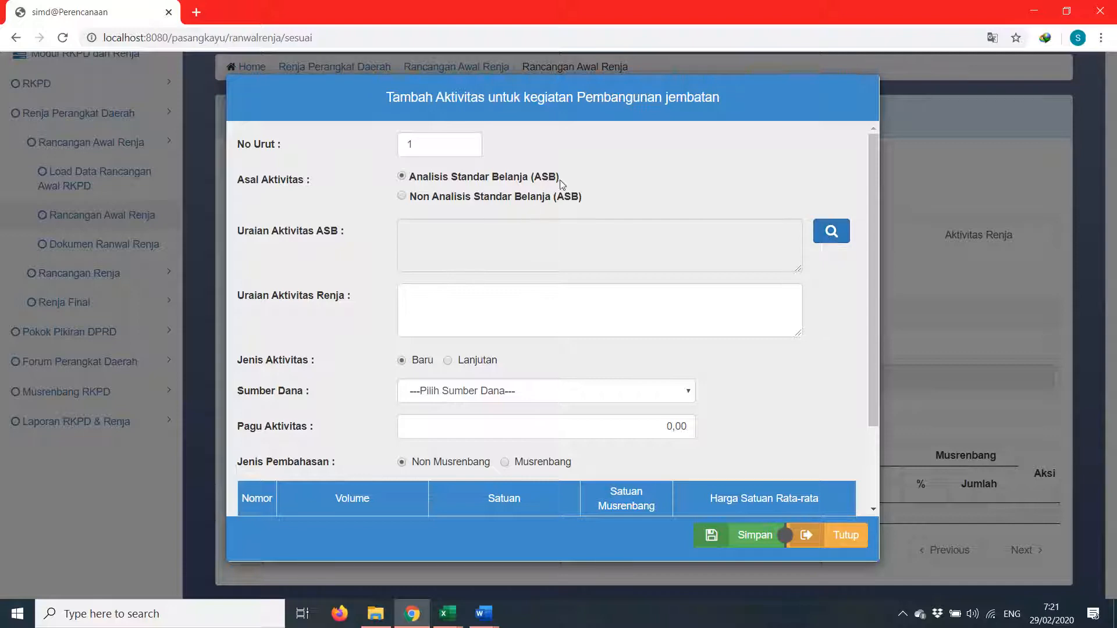
left_click(829, 232)
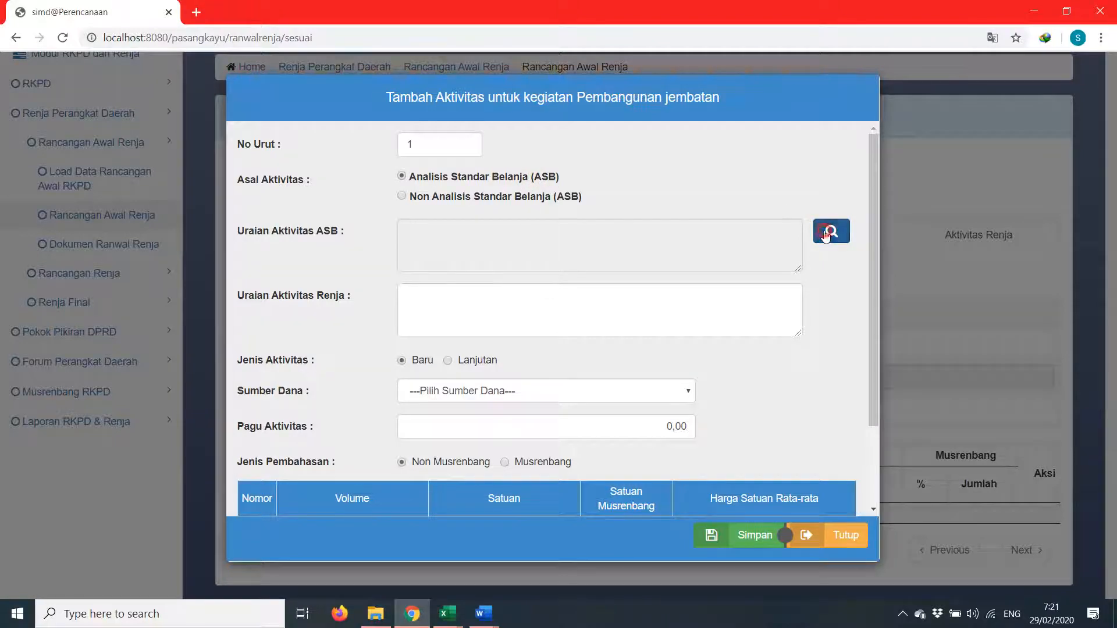
left_click(763, 137)
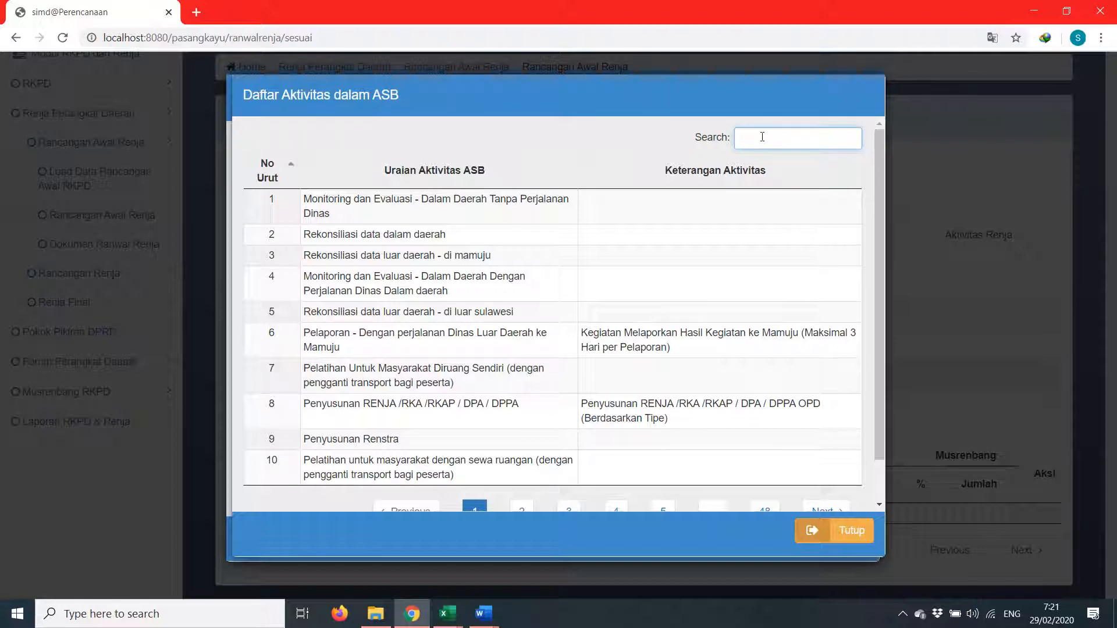
type("jembatan")
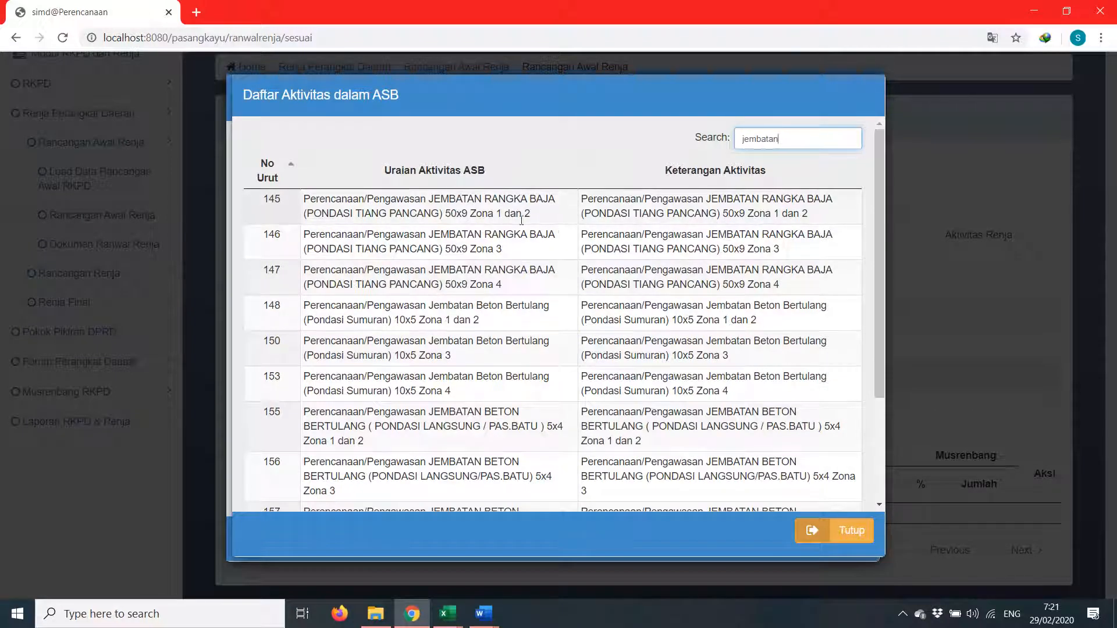
scroll(781, 471, "down", 3)
left_click(776, 472)
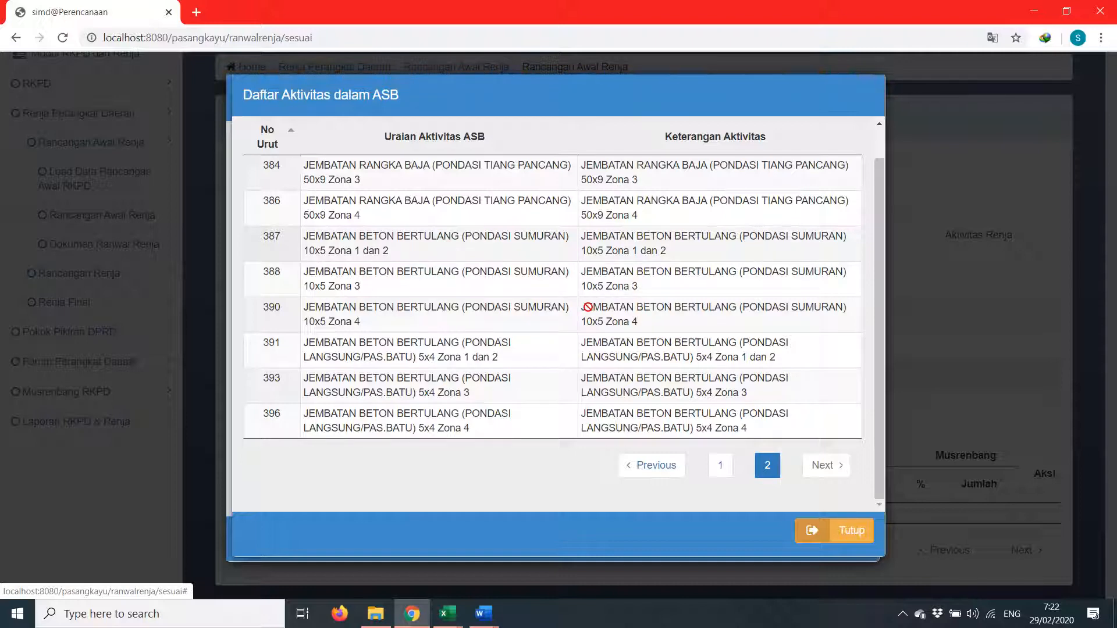
double_click(482, 241)
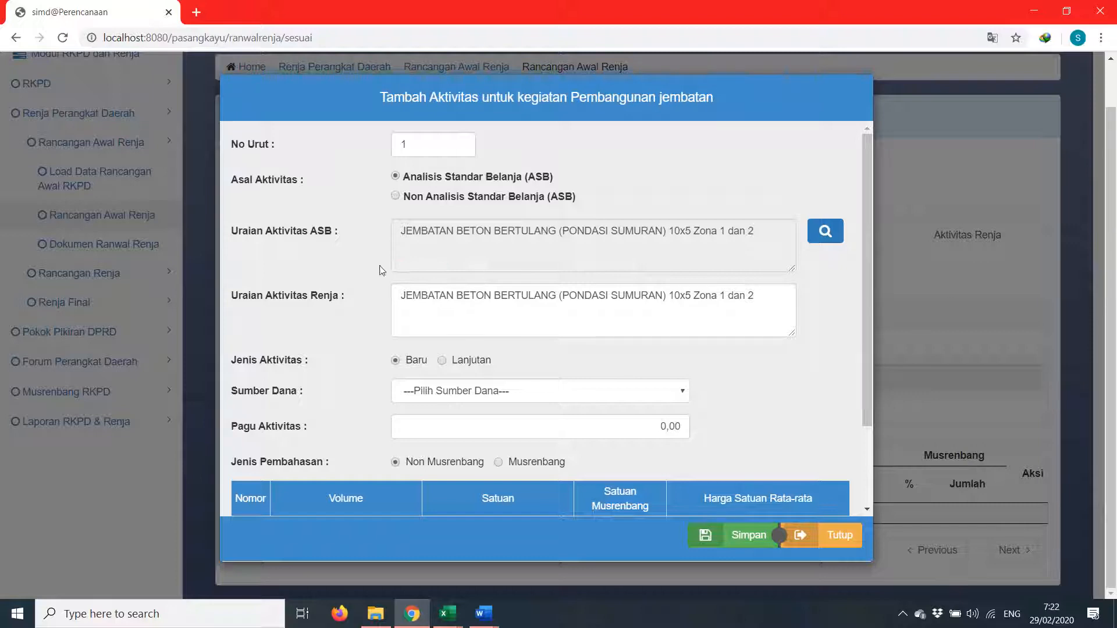
Replace the Uraian Aktivitas Renja text with "Pembangunan Jembatan di Kecamatan A"
triple_click(777, 294)
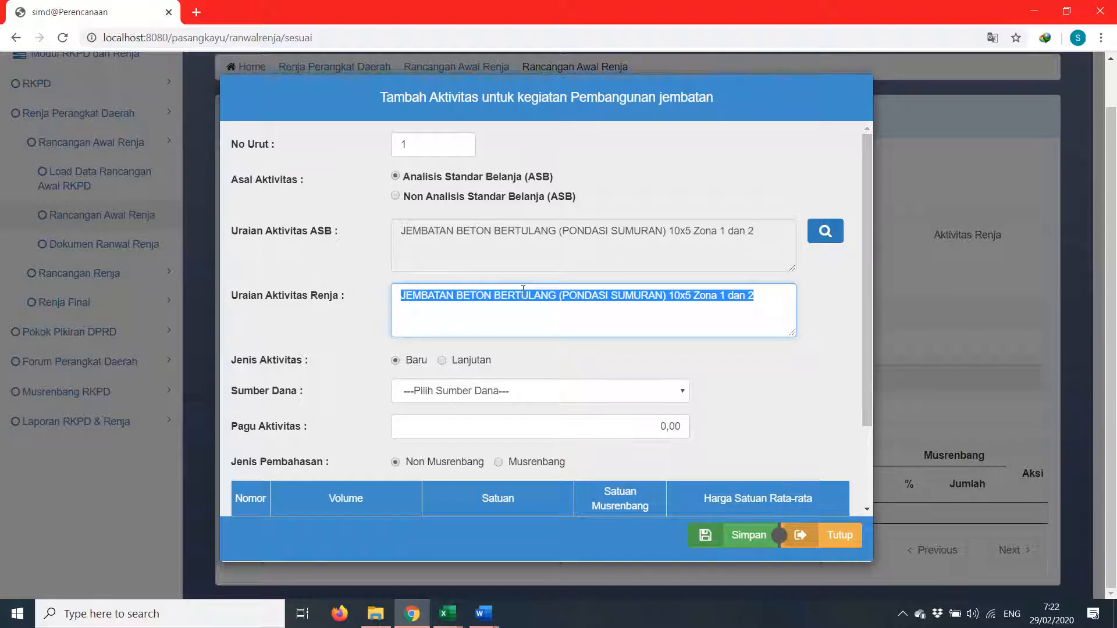
type("Pemab")
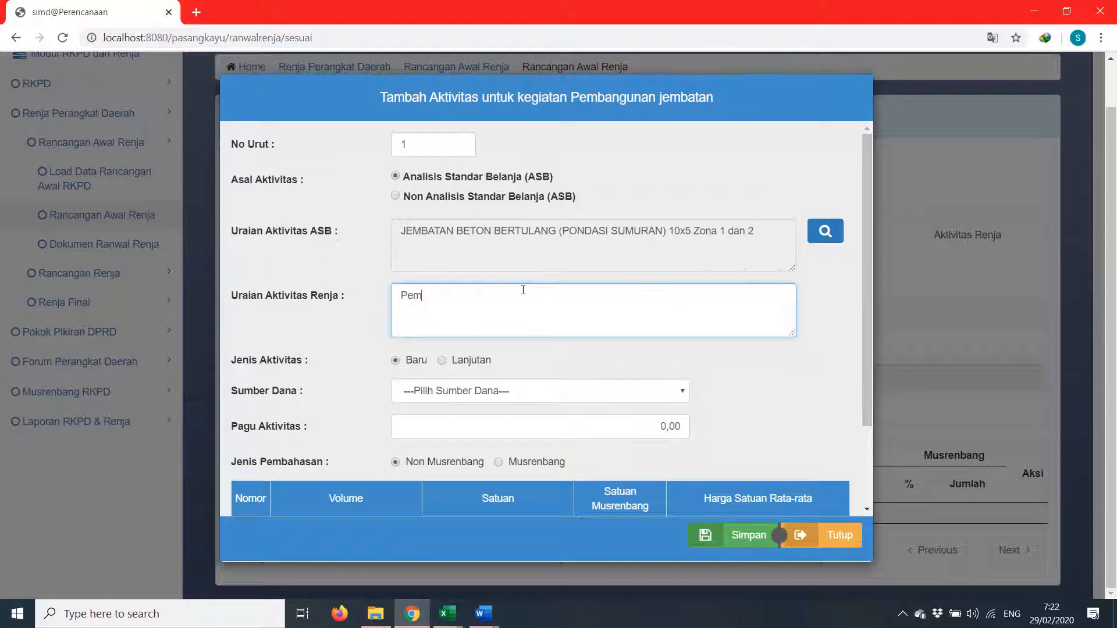
key("BackSpace")
key("BackSpace")
type("bangunan Jembatan di Kecamatan A")
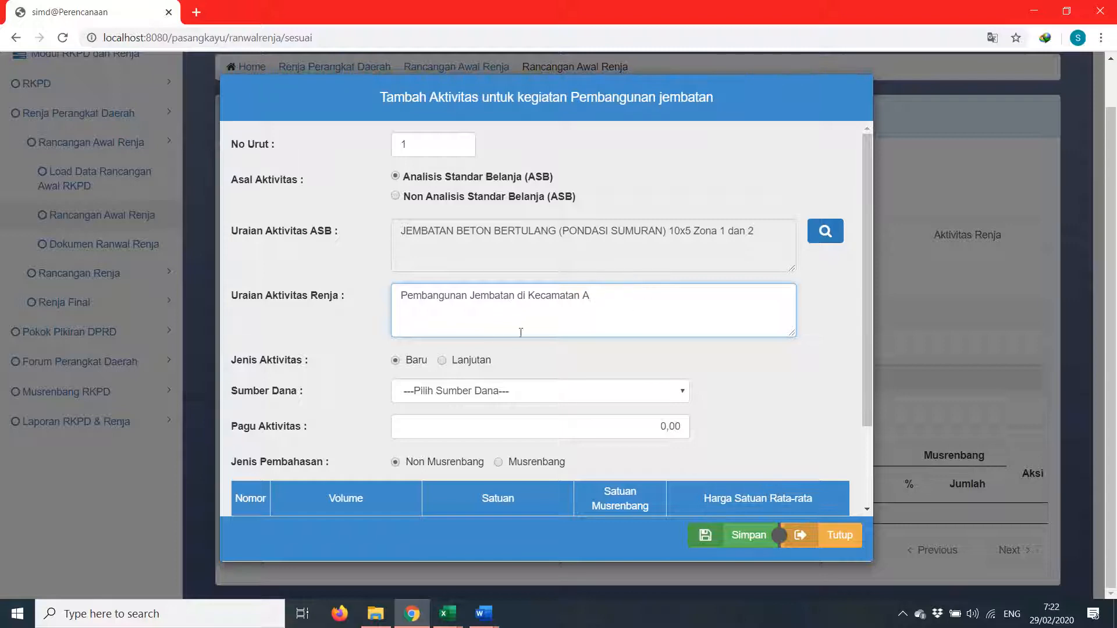
Set the activity's Sumber Dana to Dana Alokasi Umum (DAU) and its Pagu Aktivitas to 300.000.000,00
scroll(546, 341, "down", 2)
left_click(518, 294)
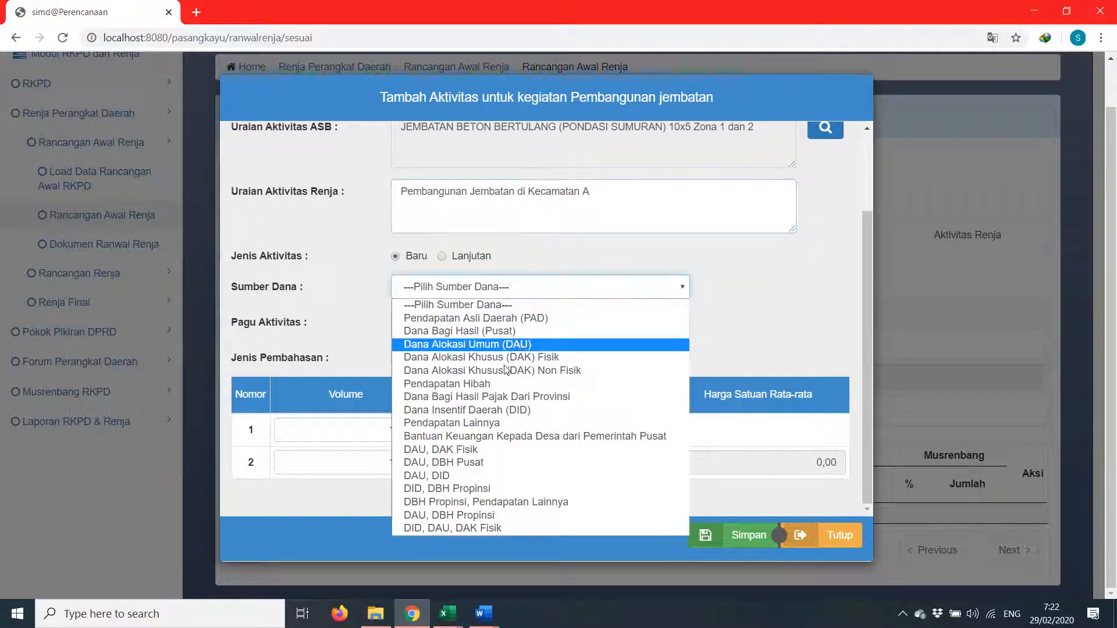
left_click(541, 344)
left_click(560, 323)
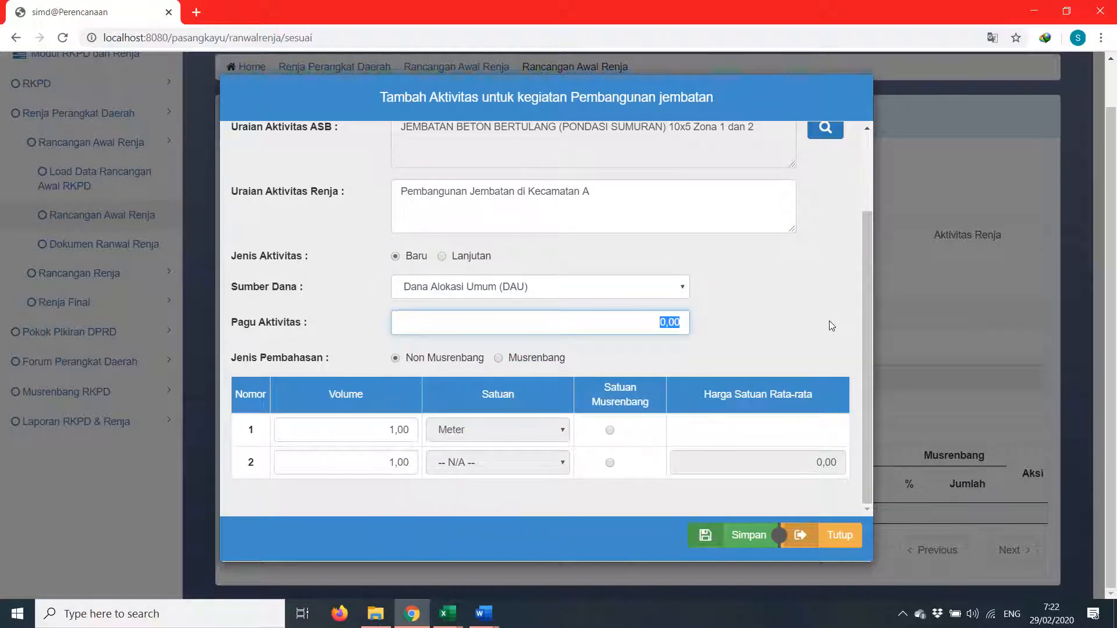
type("5.00")
type("0")
key("BackSpace")
key("BackSpace")
key("BackSpace")
key("BackSpace")
key("BackSpace")
type("30,0000")
type("000")
left_click(328, 439)
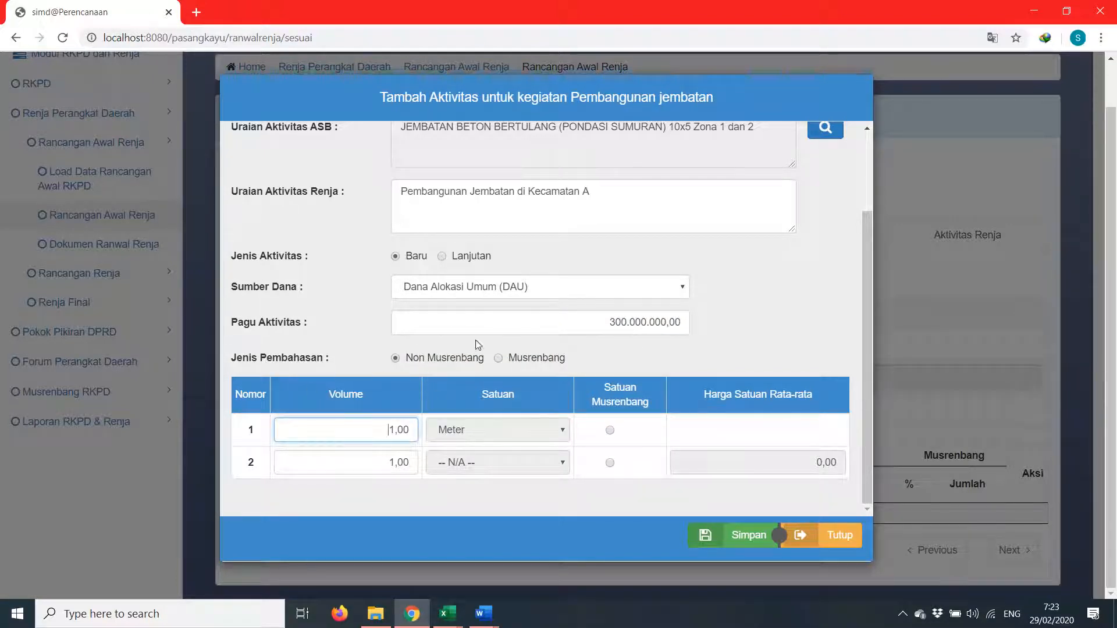
left_click(587, 356)
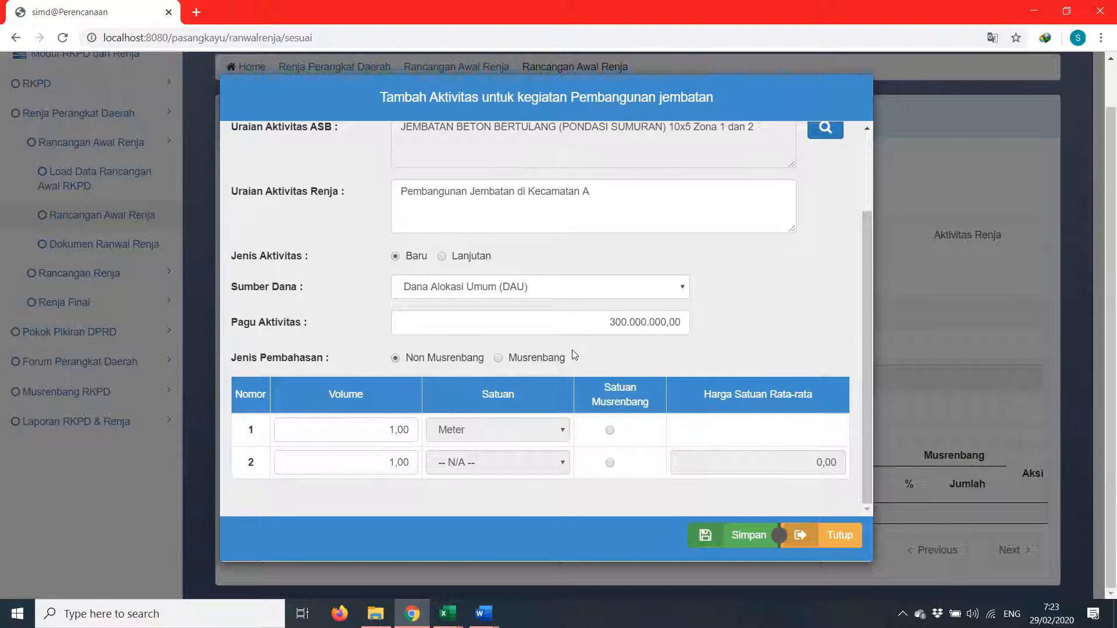
Set Jenis Pembahasan to Musrenbang with a Pagu Musrenbang of 20 %
left_click(499, 359)
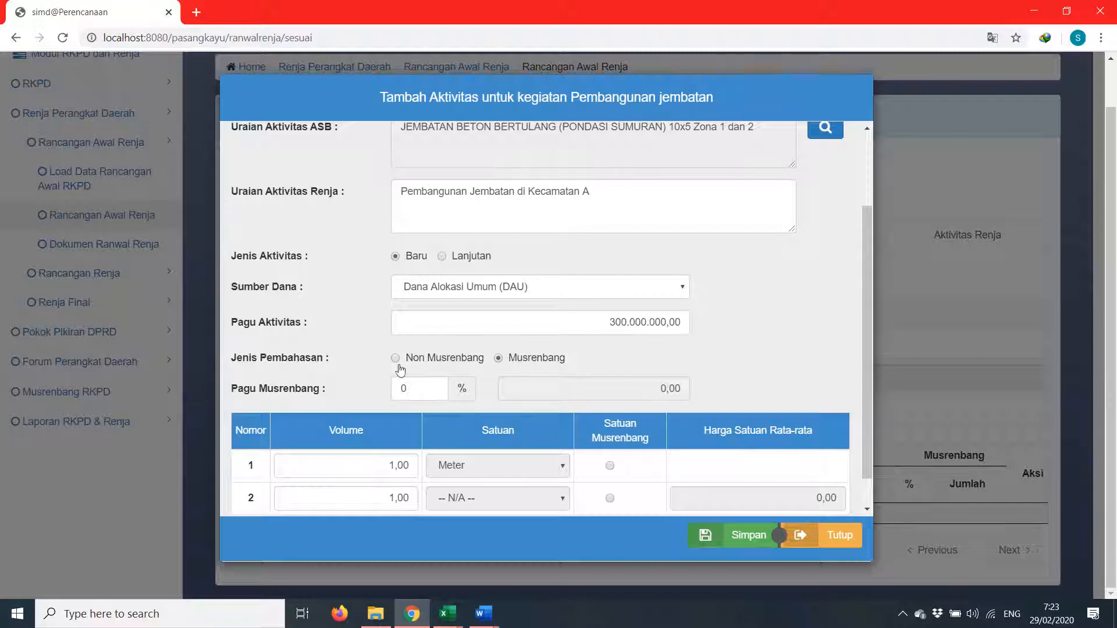
left_click(424, 389)
type("20")
left_click(668, 352)
scroll(550, 358, "down", 1)
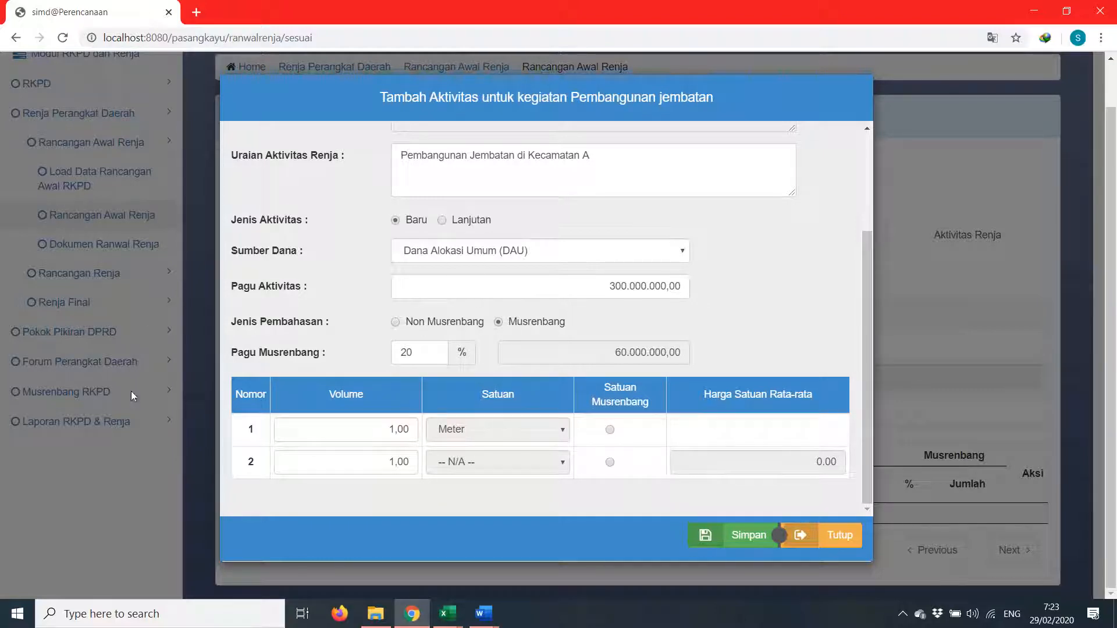
Set the first volume to 30,00 Meter and choose that row as the Satuan Musrenbang
double_click(414, 429)
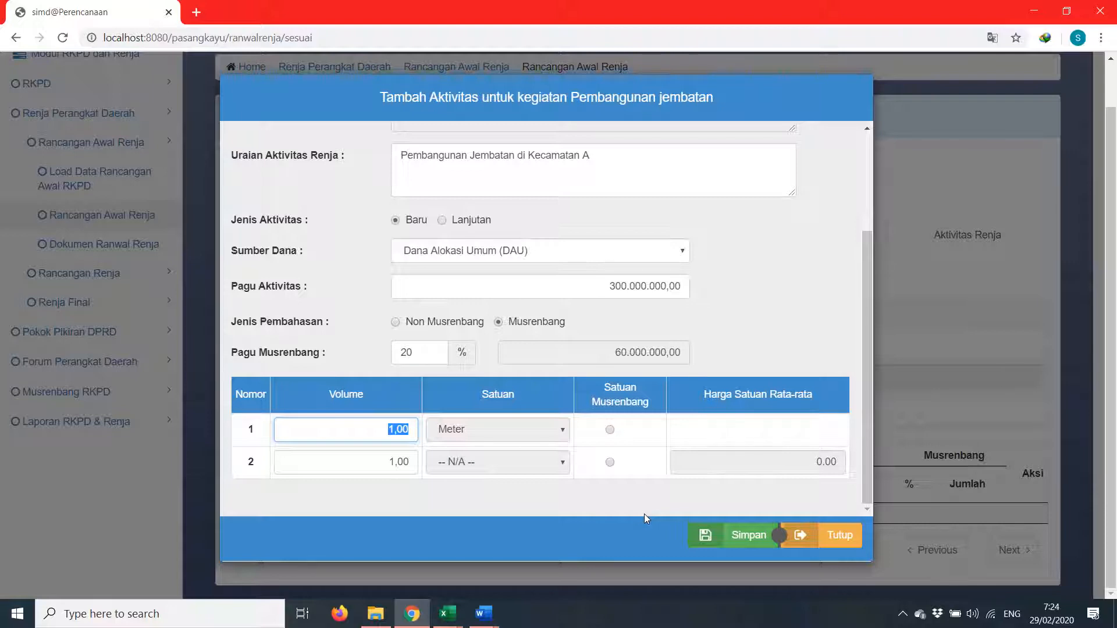
type("30")
left_click(372, 463)
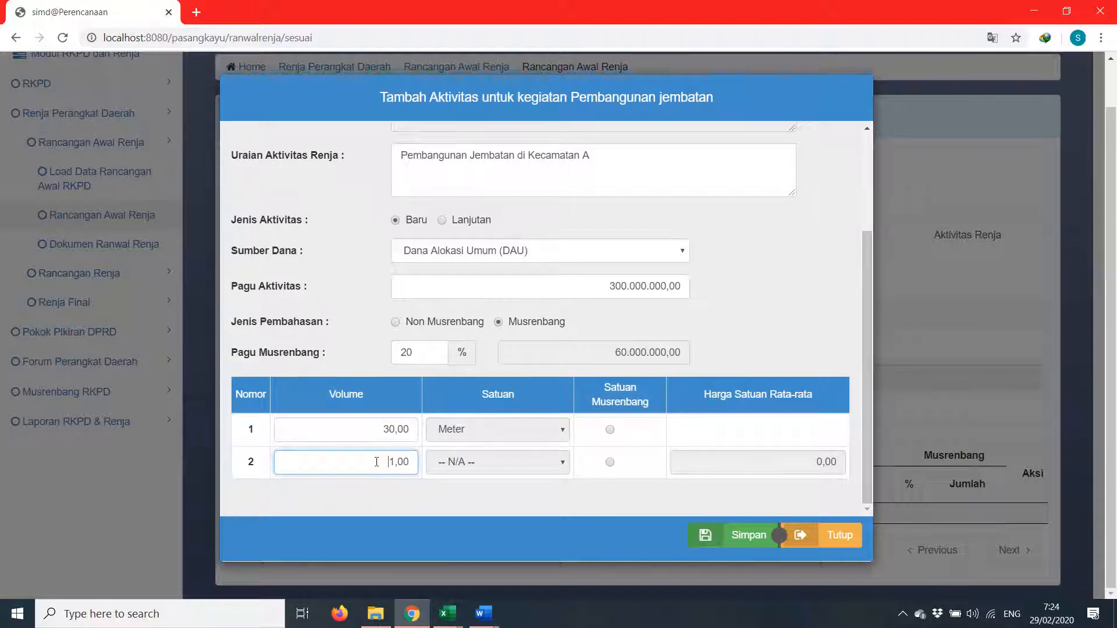
key("Return")
left_click(609, 429)
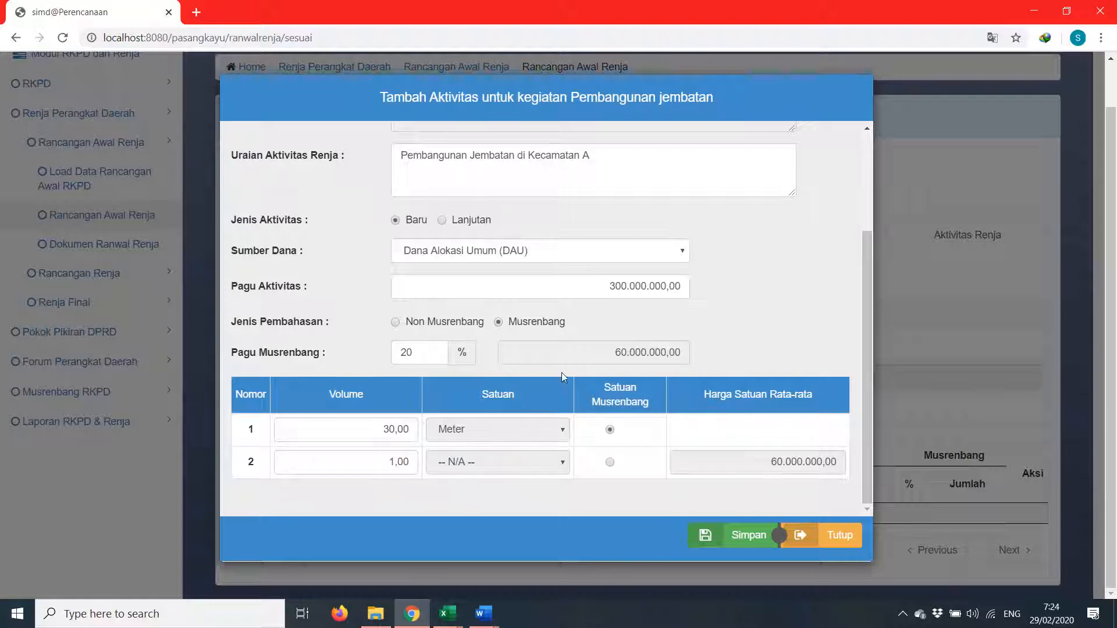
Check the completed activity form for Pembangunan jembatan and save the new activity
scroll(557, 377, "up", 3)
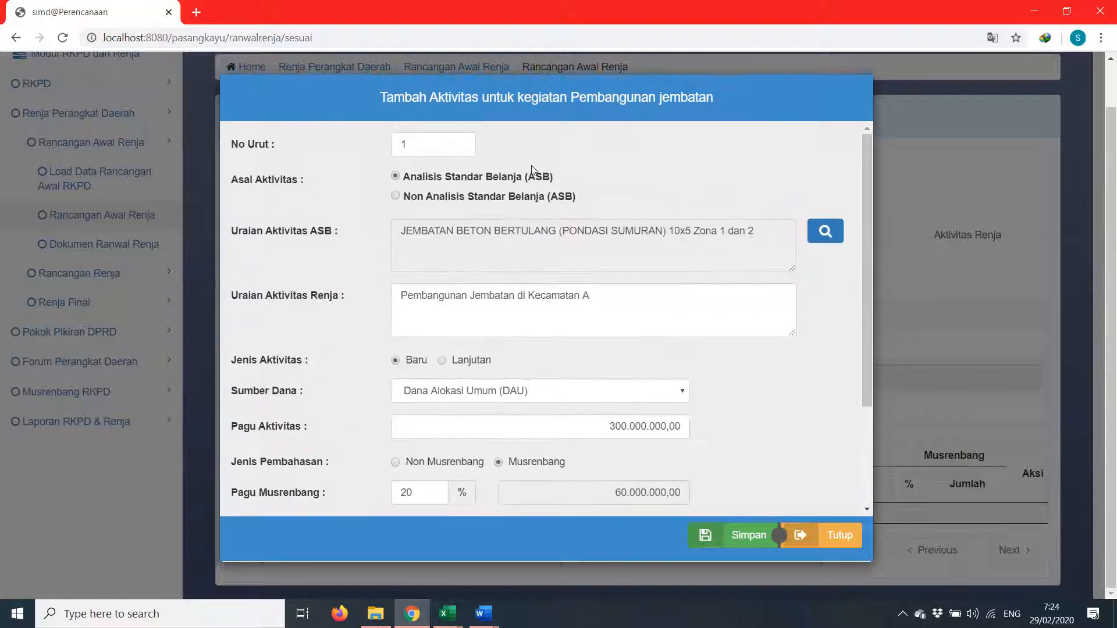
scroll(527, 297, "down", 3)
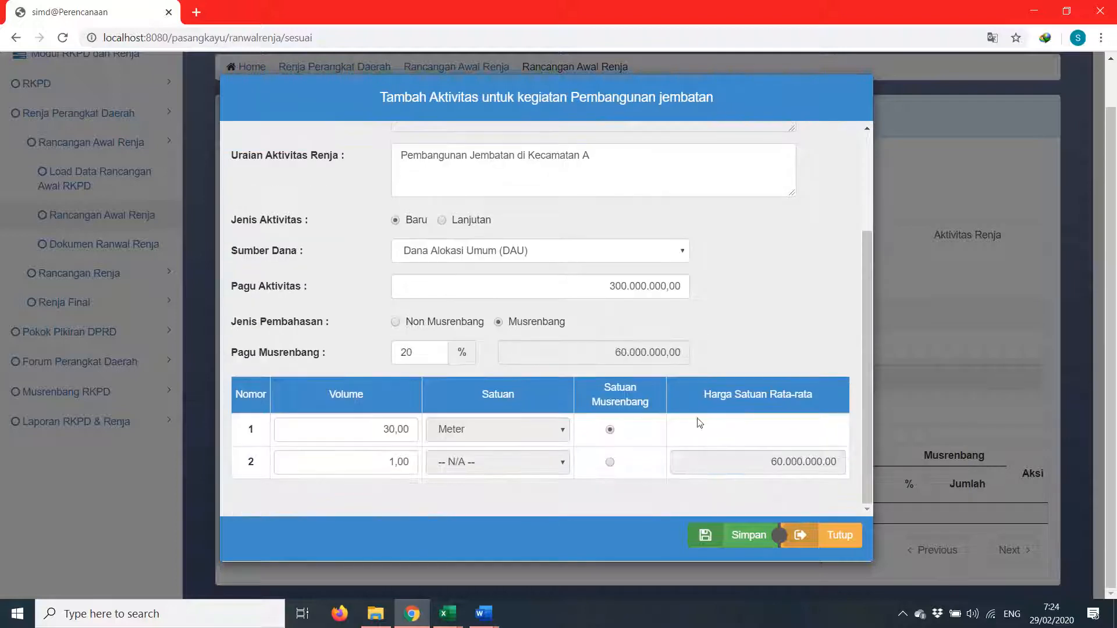
left_click(744, 536)
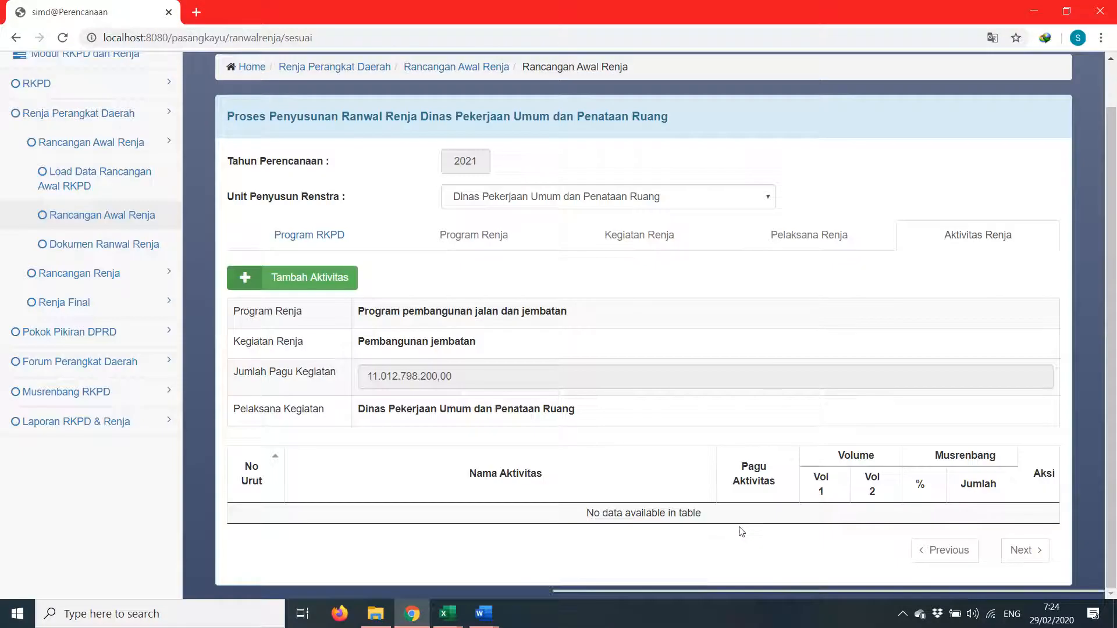
scroll(734, 458, "down", 1)
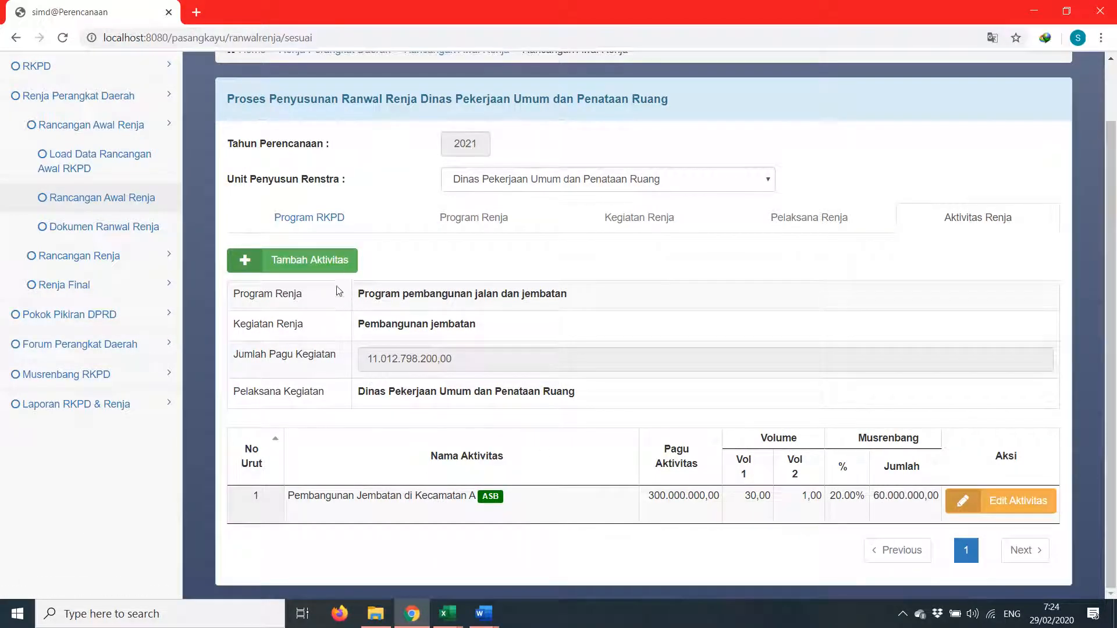
Start activity number 2 and, searching the ASB list for "jembatan beton", choose Perencanaan/Pengawasan Jembatan Beton Bertulang (Pondasi Sumuran) 10x5 Zona 1 dan 2
left_click(335, 261)
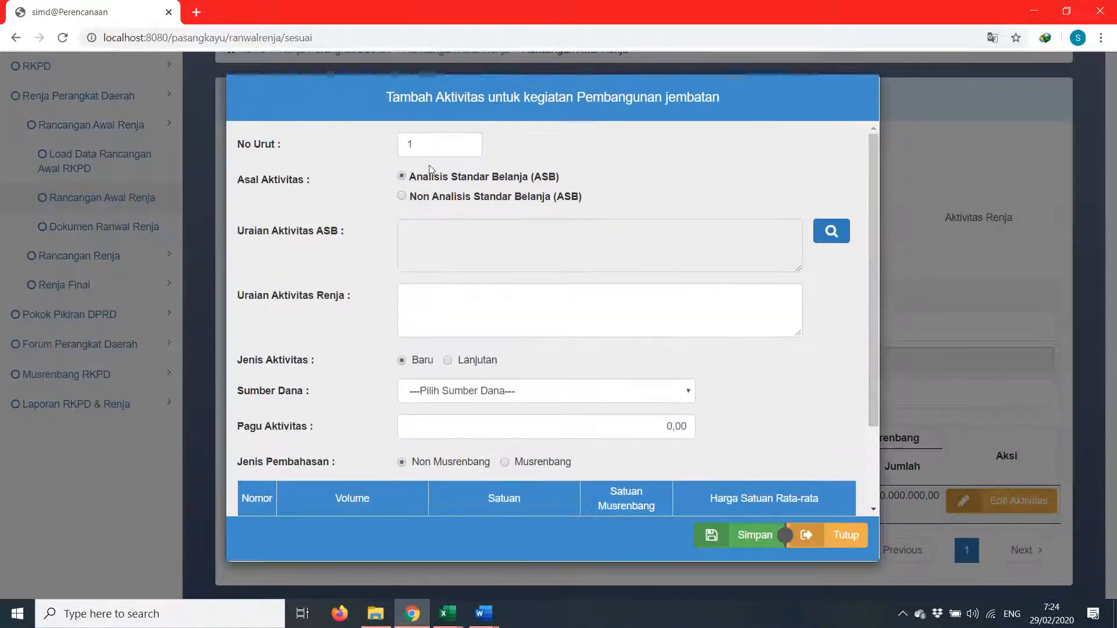
type("2")
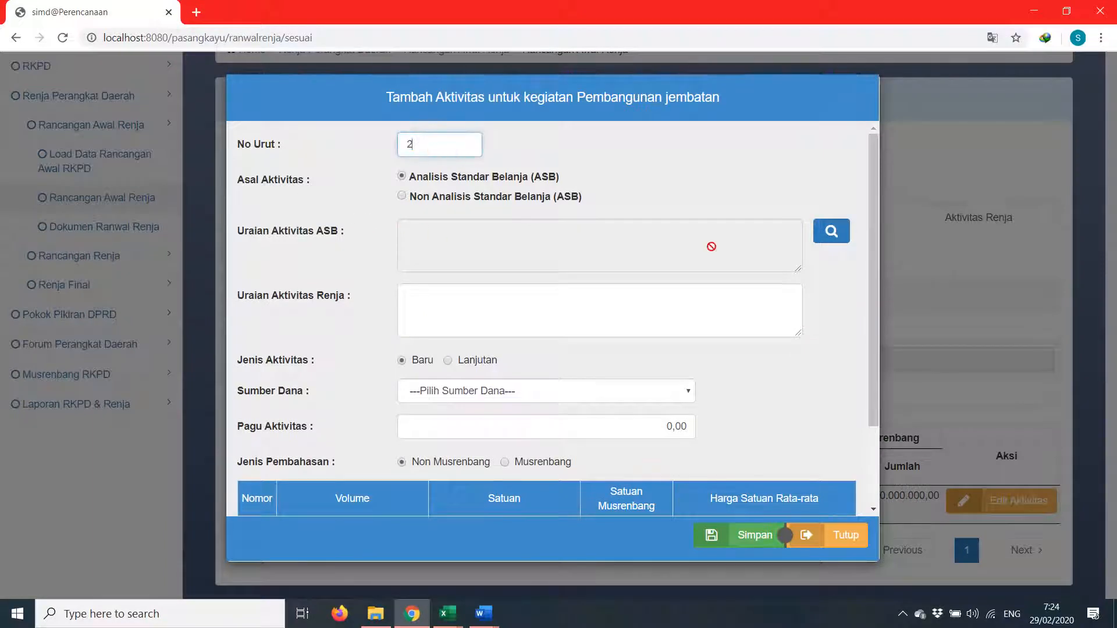
left_click(832, 232)
left_click(790, 140)
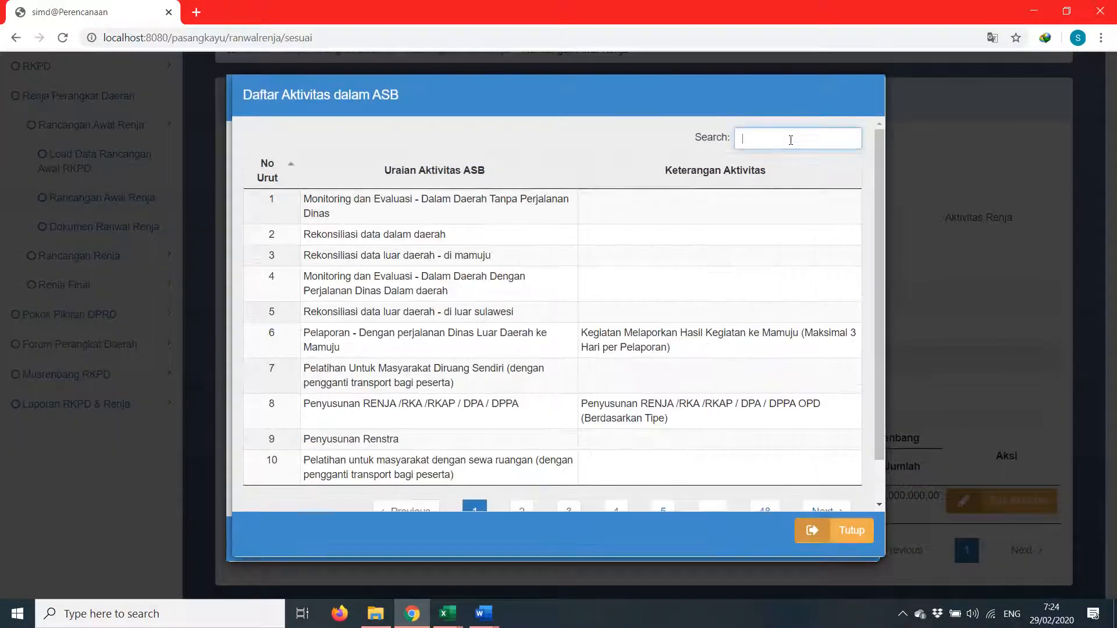
type("jembatan")
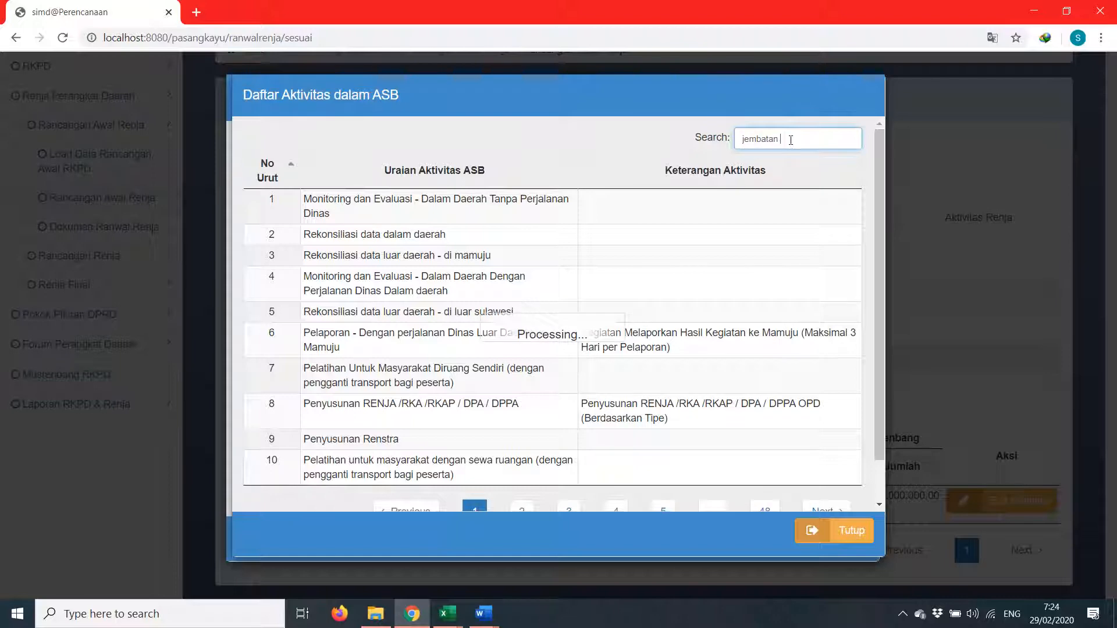
type("beton")
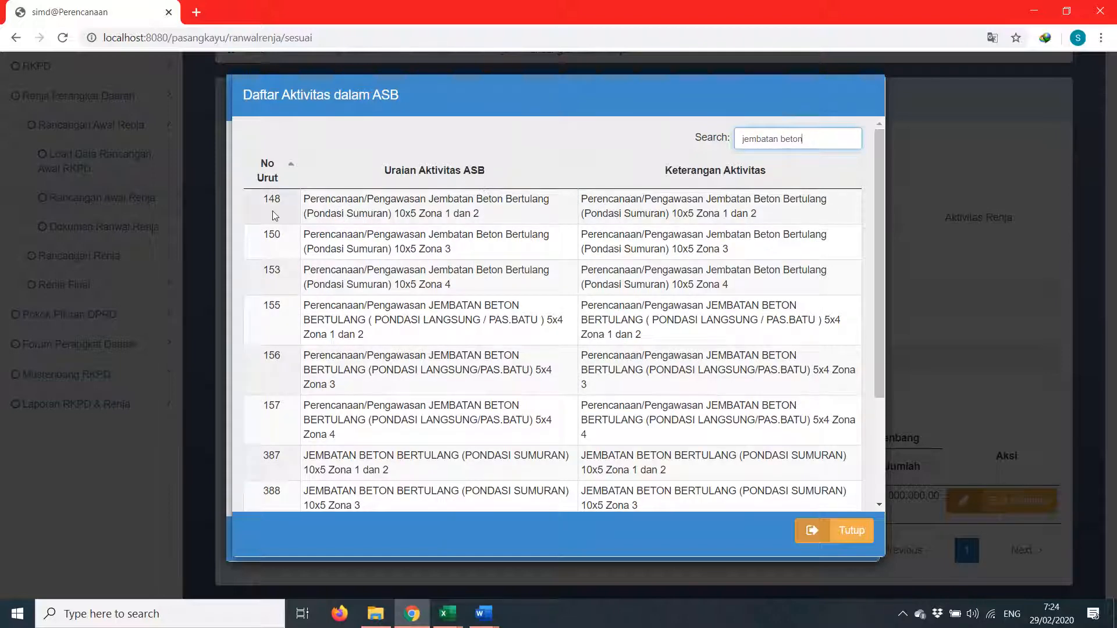
left_click(497, 208)
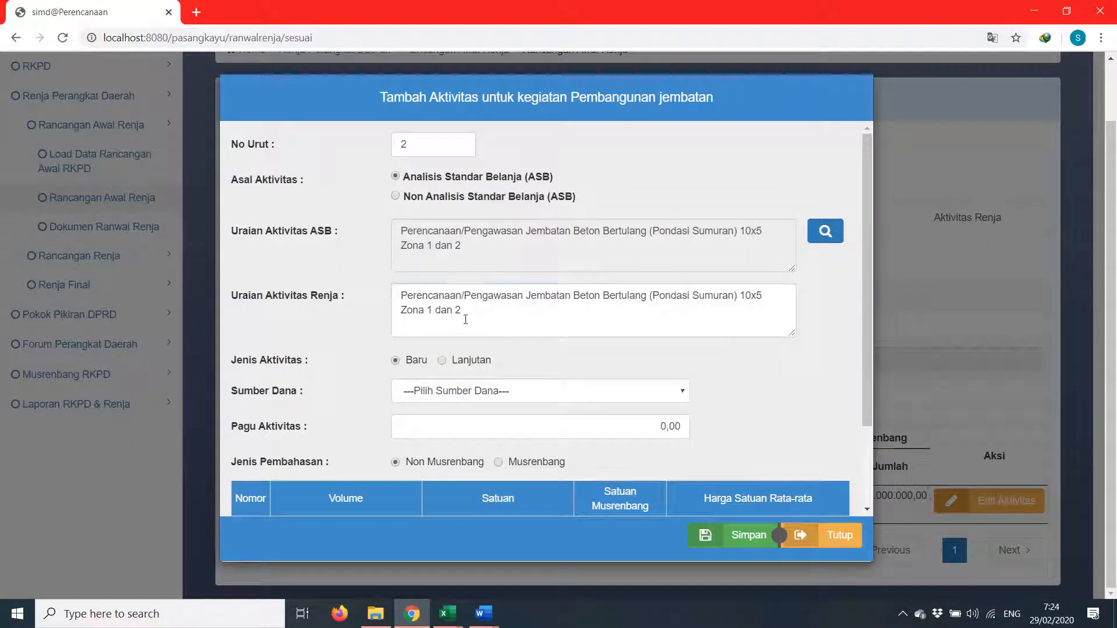
Reword the Uraian Aktivitas Renja to "Perencanaan/Pengawasan Pembangunan Jembatan di Kecamatan A"
left_click_drag(466, 320, 511, 294)
key("Right")
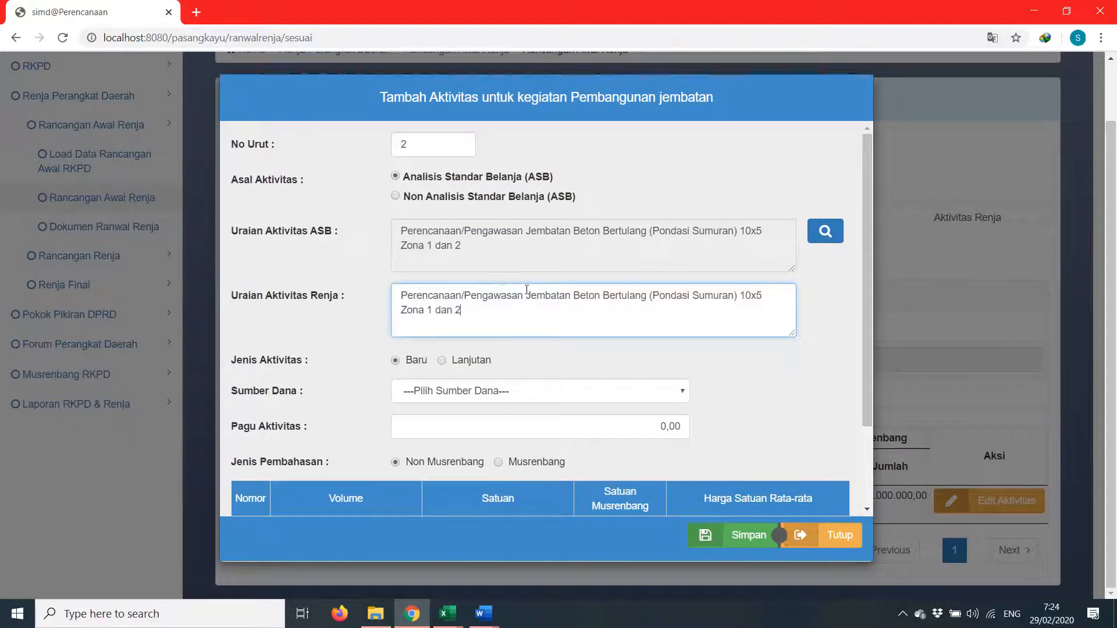
left_click(526, 294, "shift")
key("BackSpace")
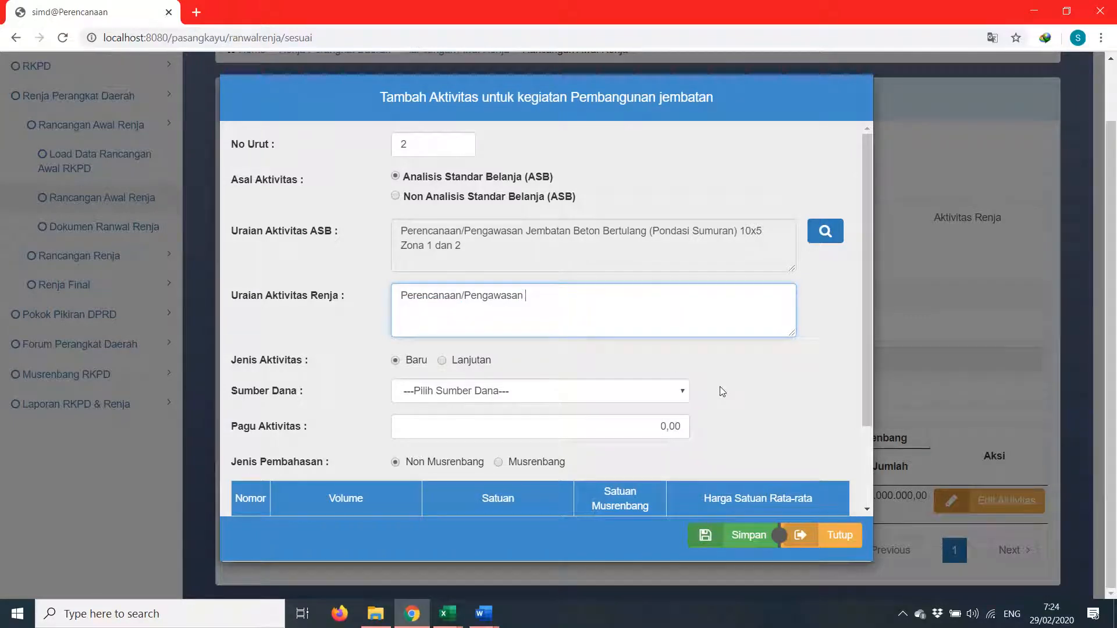
type("Pembangunan Jembat")
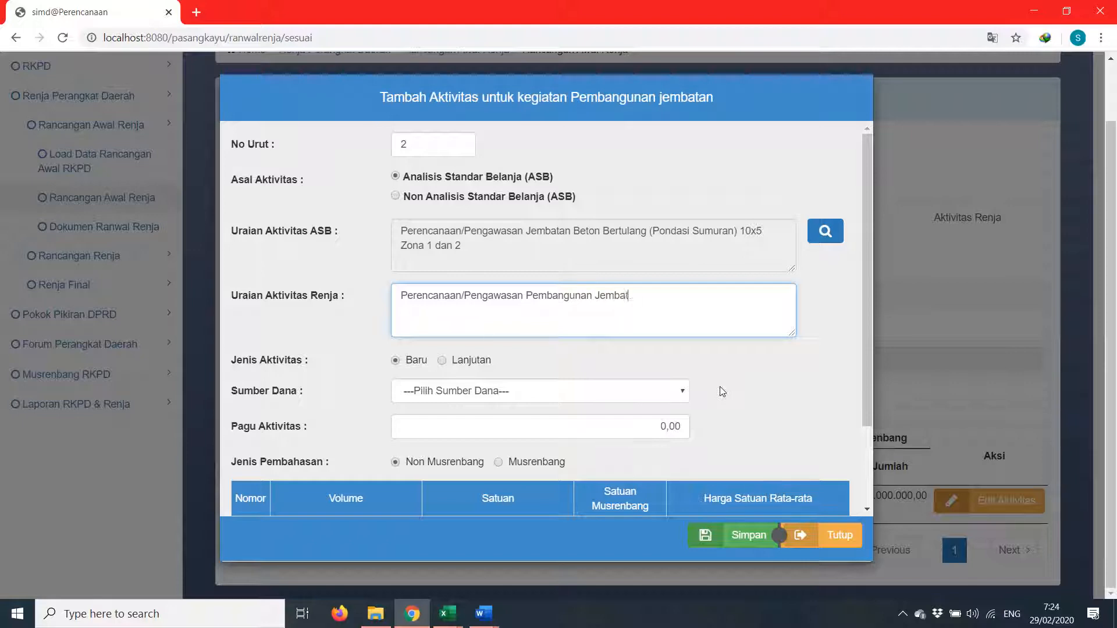
type("an di Kecamatan A")
Set the second activity's Sumber Dana to Dana Alokasi Umum (DAU)
scroll(576, 361, "down", 2)
left_click(563, 300)
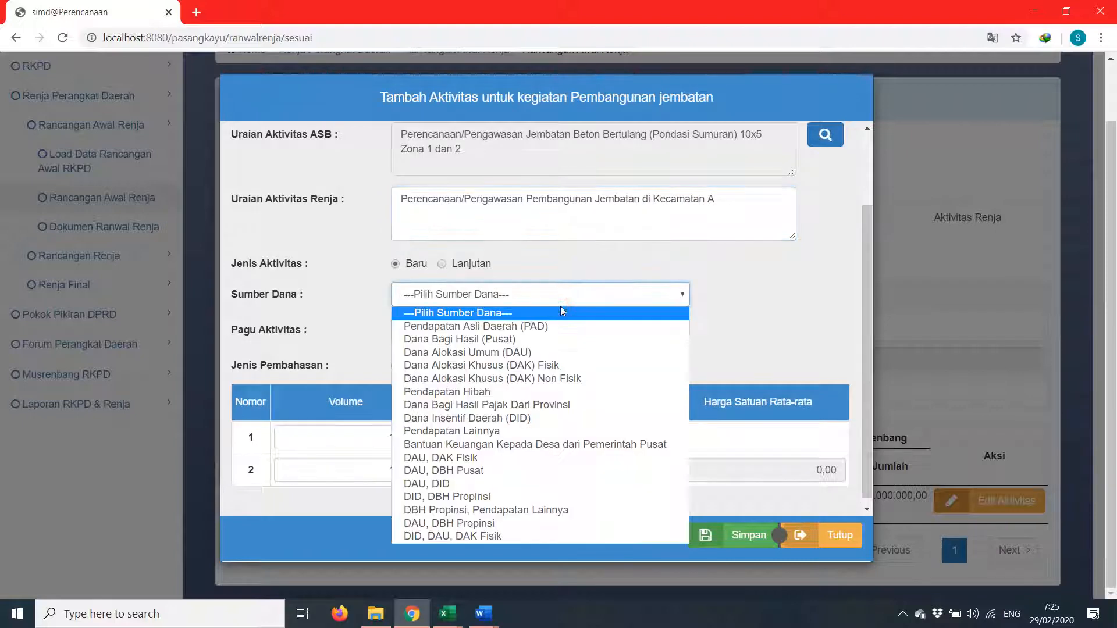
left_click(552, 353)
left_click(584, 330)
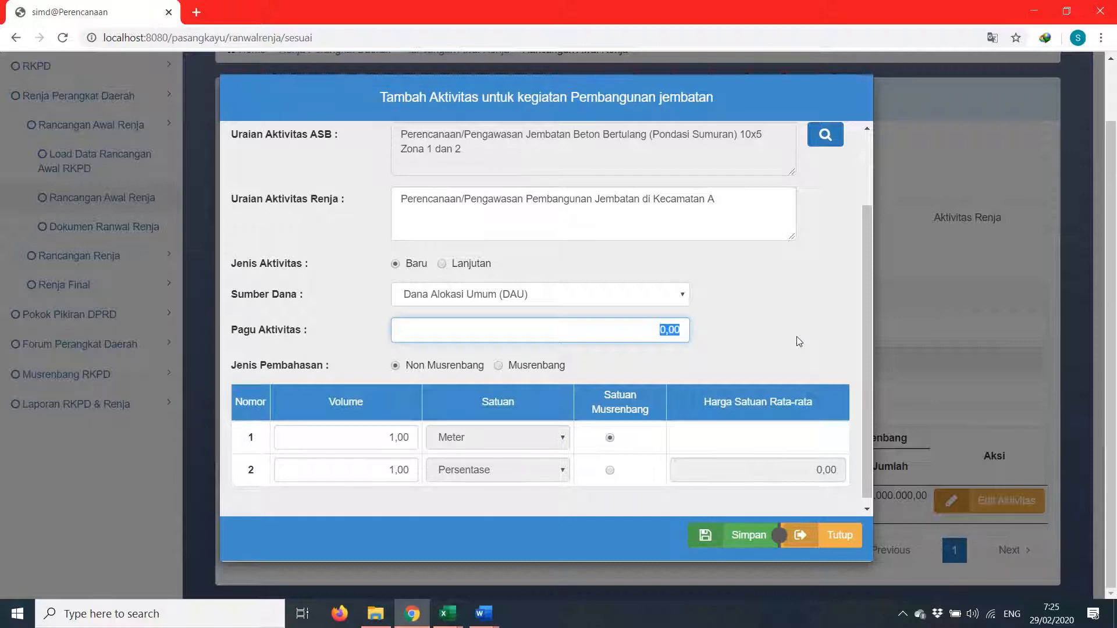
Remove "/Pengawasan" from the Uraian Aktivitas Renja so it reads "Perencanaan Pembangunan Jembatan di Kecamatan A"
left_click(522, 200)
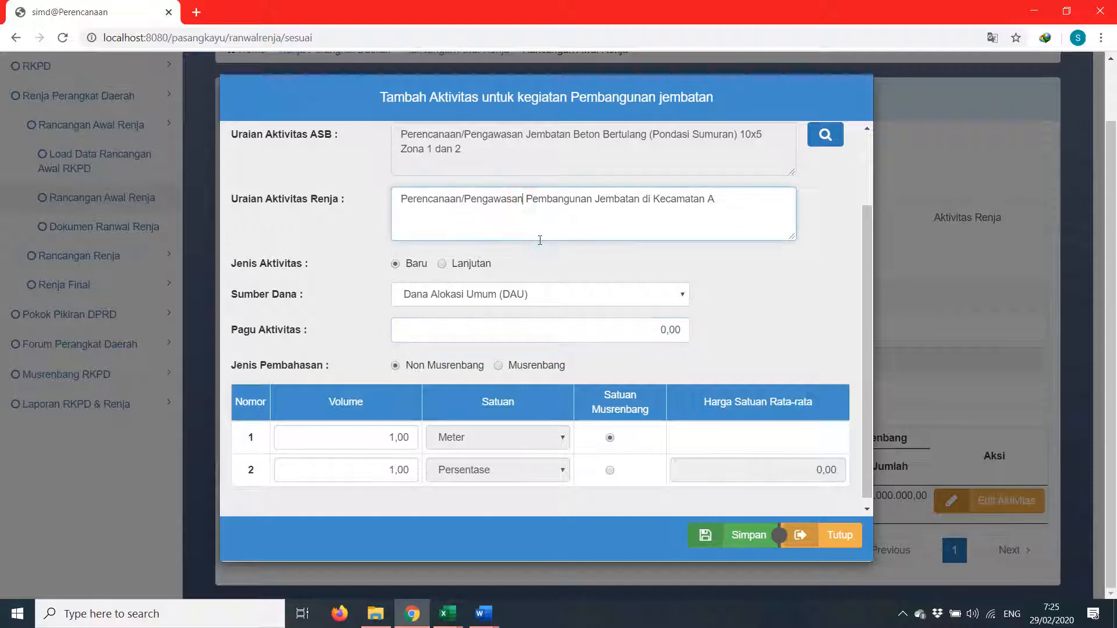
key("BackSpace")
key("BackSpace")
key("BackSpace")
key("BackSpace")
key("BackSpace")
key("BackSpace")
key("BackSpace")
key("BackSpace")
key("BackSpace")
key("BackSpace")
key("BackSpace")
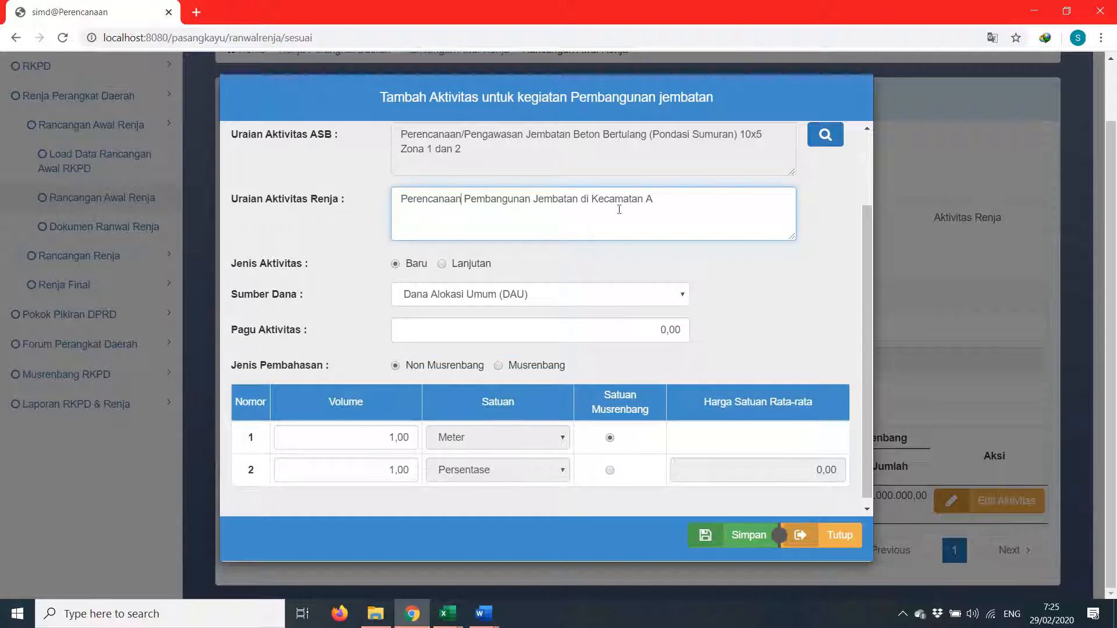
Set the planning activity's Pagu Aktivitas to 9.000.000,00 and its first volume to 30,00 Meter
left_click(623, 326)
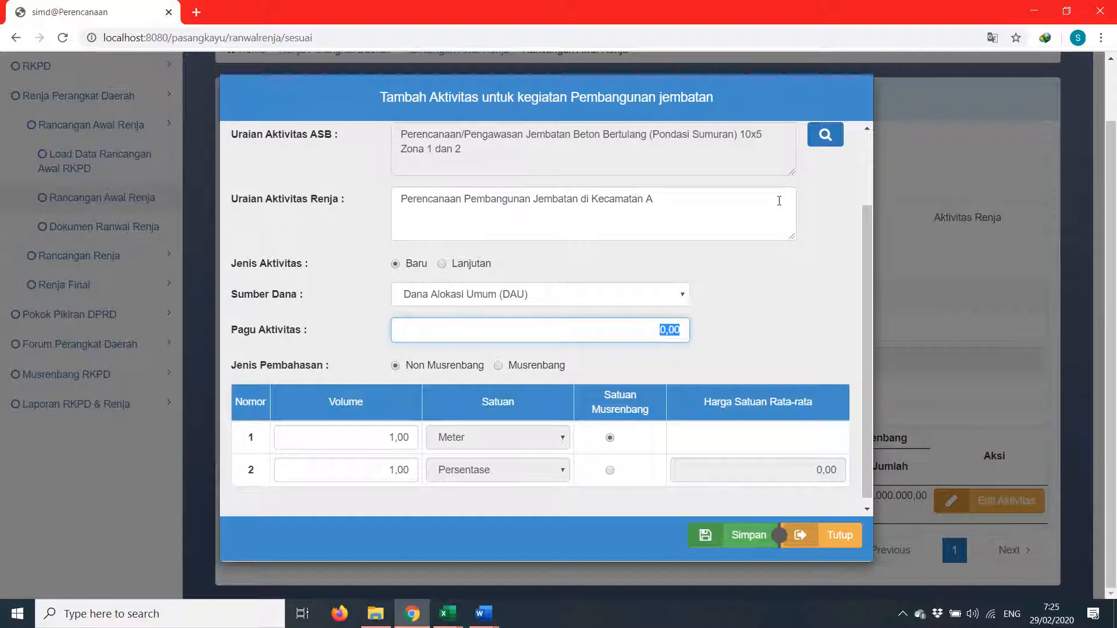
type("9.000.000")
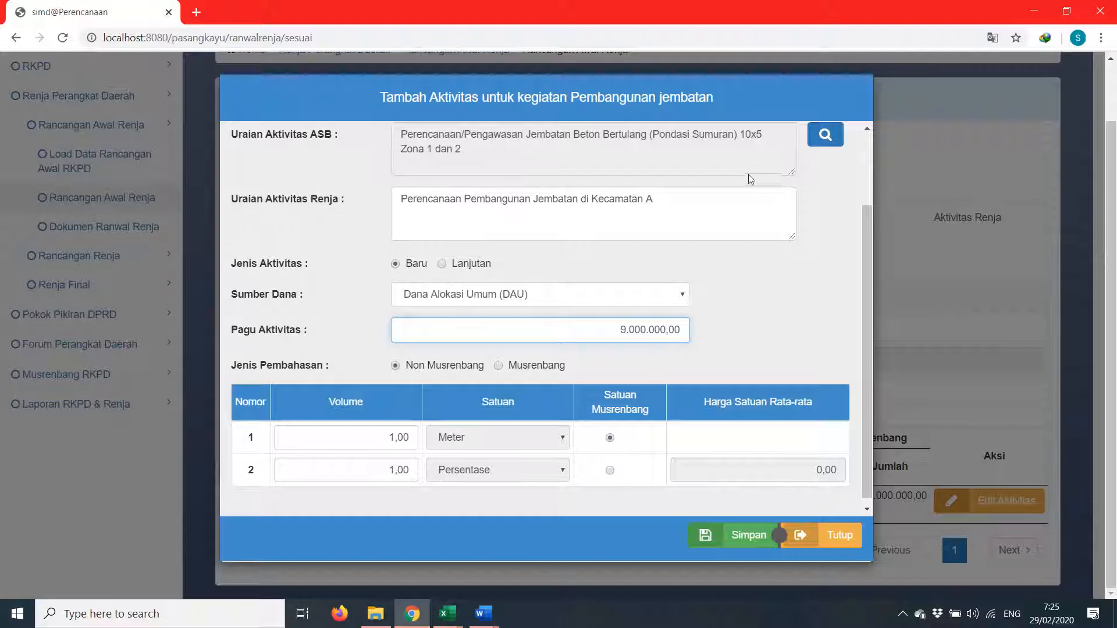
scroll(546, 417, "down", 1)
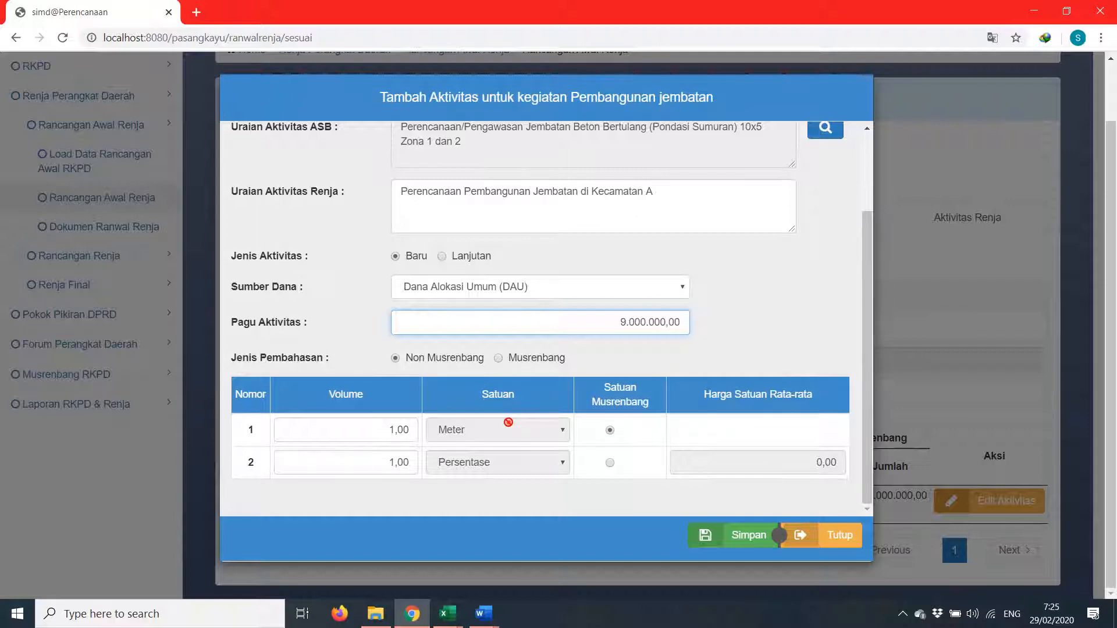
left_click(388, 434)
left_click_drag(381, 431, 438, 433)
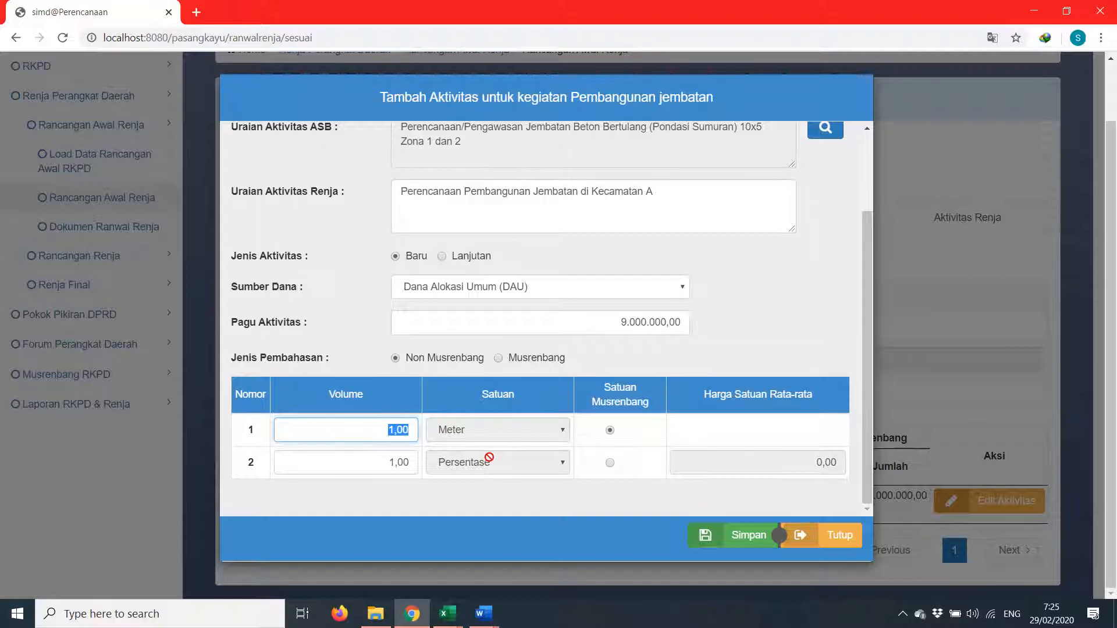
type("30")
Set the second volume to 0,03 Persentase and save the planning activity
left_click(381, 464)
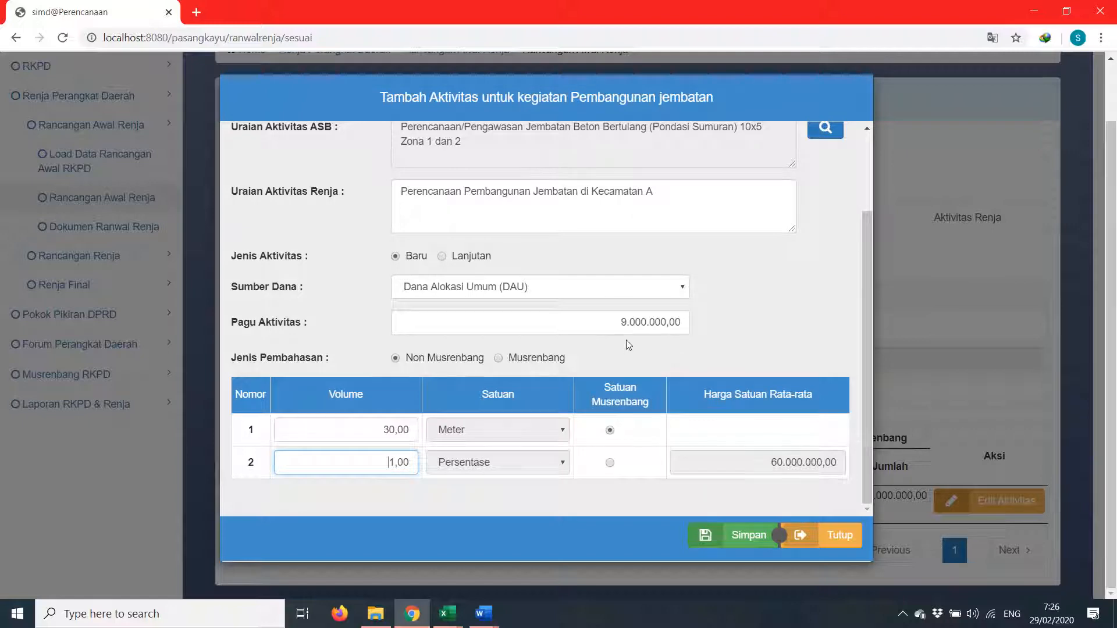
left_click_drag(387, 463, 426, 468)
type("0")
left_click(411, 464)
key("BackSpace")
key("BackSpace")
left_click(738, 539)
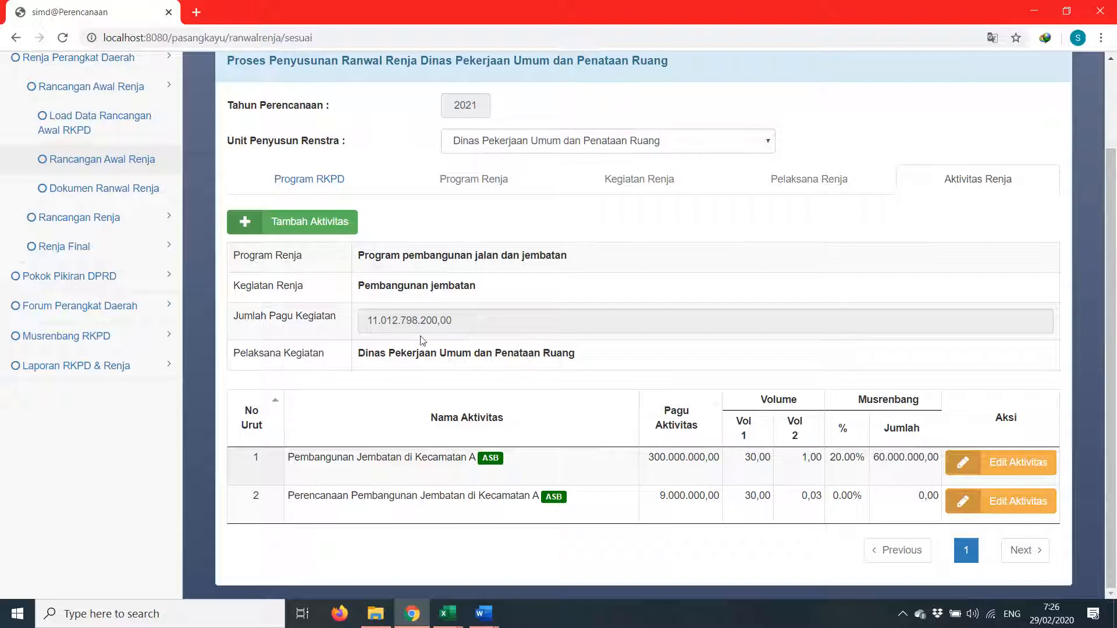
Start activity number 3 and, searching the ASB list for "jembatan beton", choose Perencanaan/Pengawasan Jembatan Beton Bertulang (Pondasi Sumuran) 10x5 Zona 1 dan 2
left_click(329, 226)
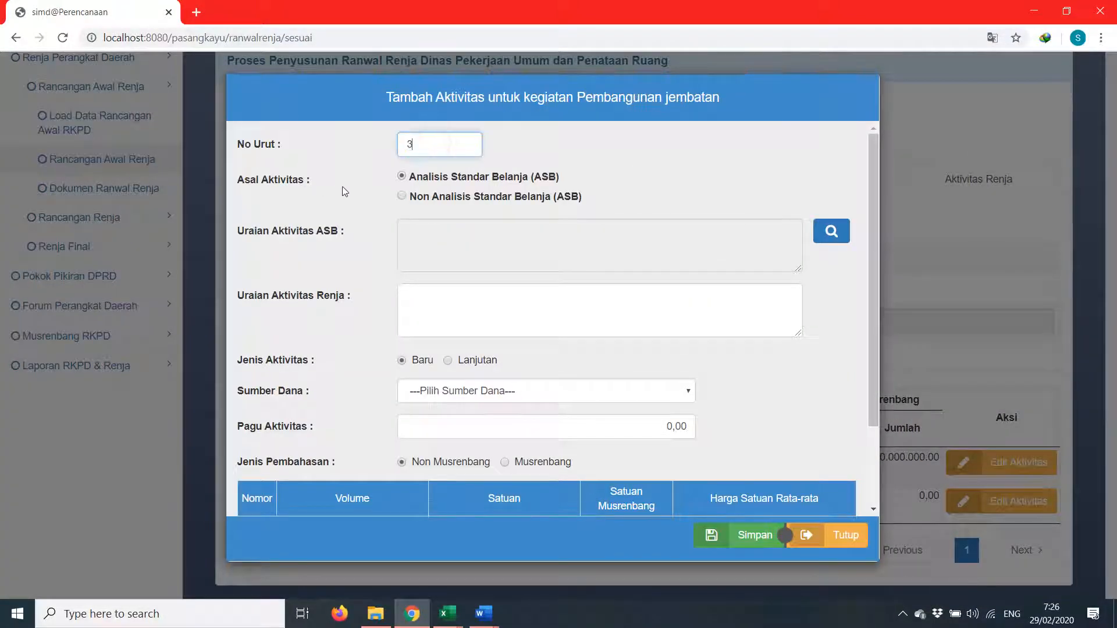
left_click(833, 231)
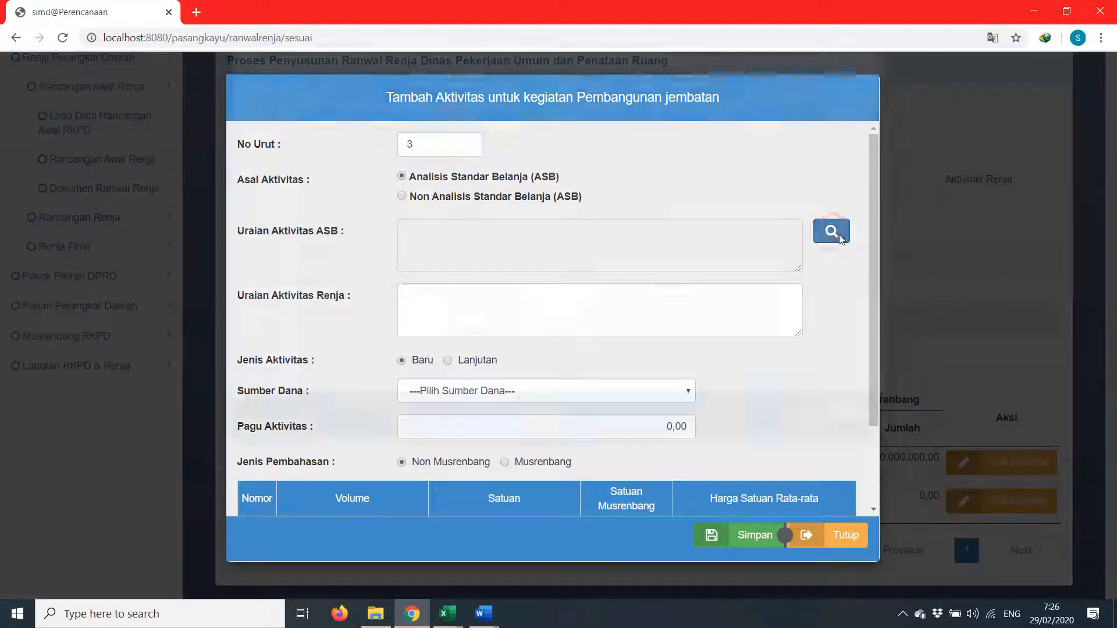
left_click(778, 139)
type("jem")
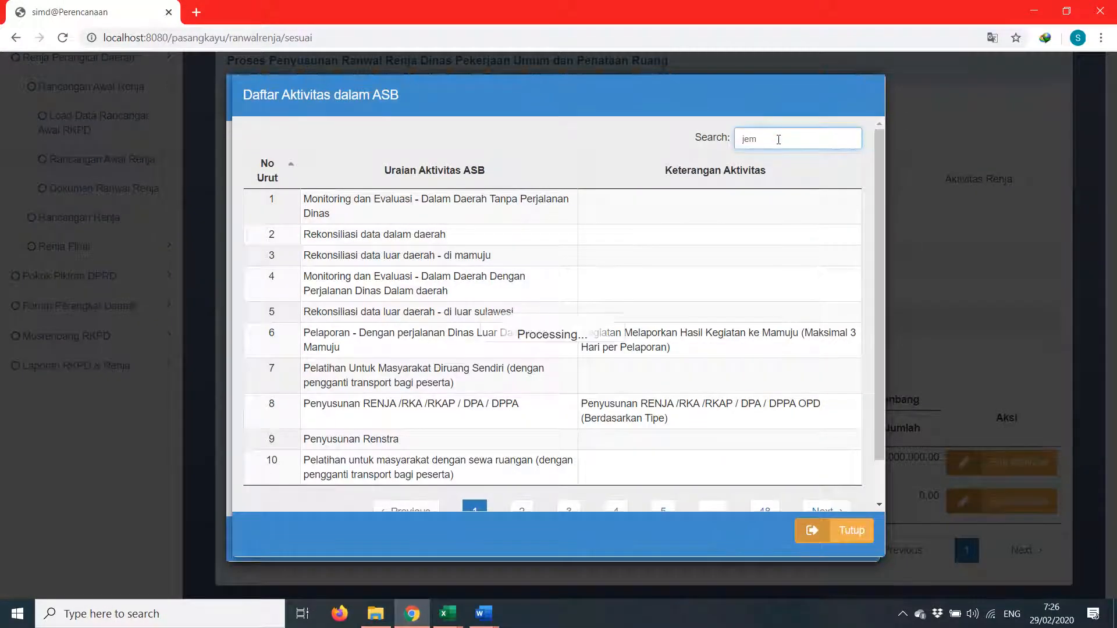
type("batan beton")
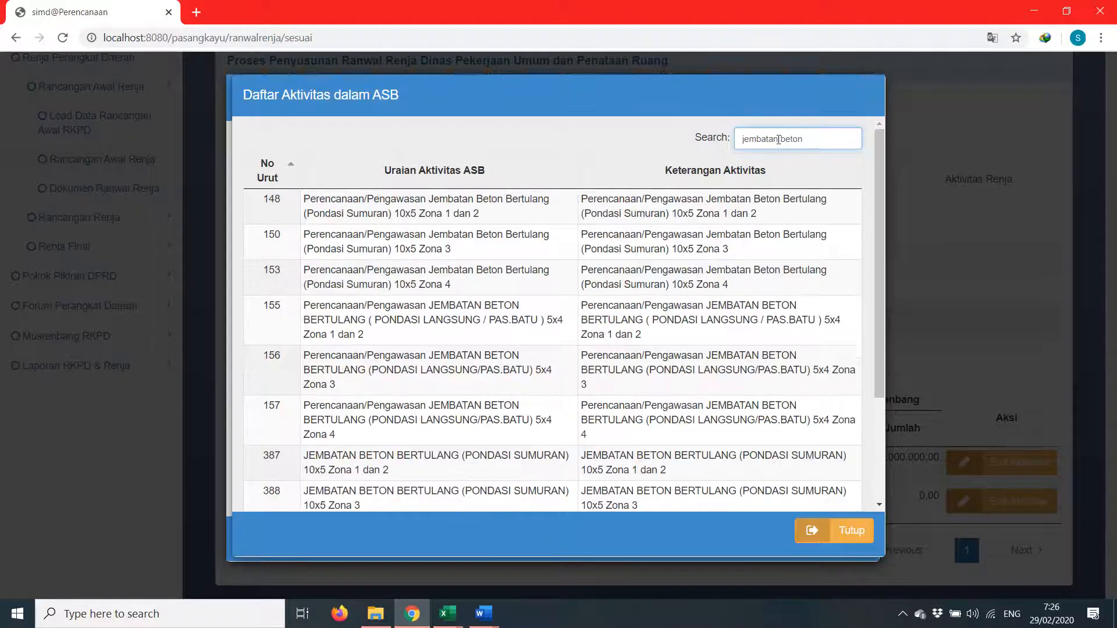
double_click(432, 214)
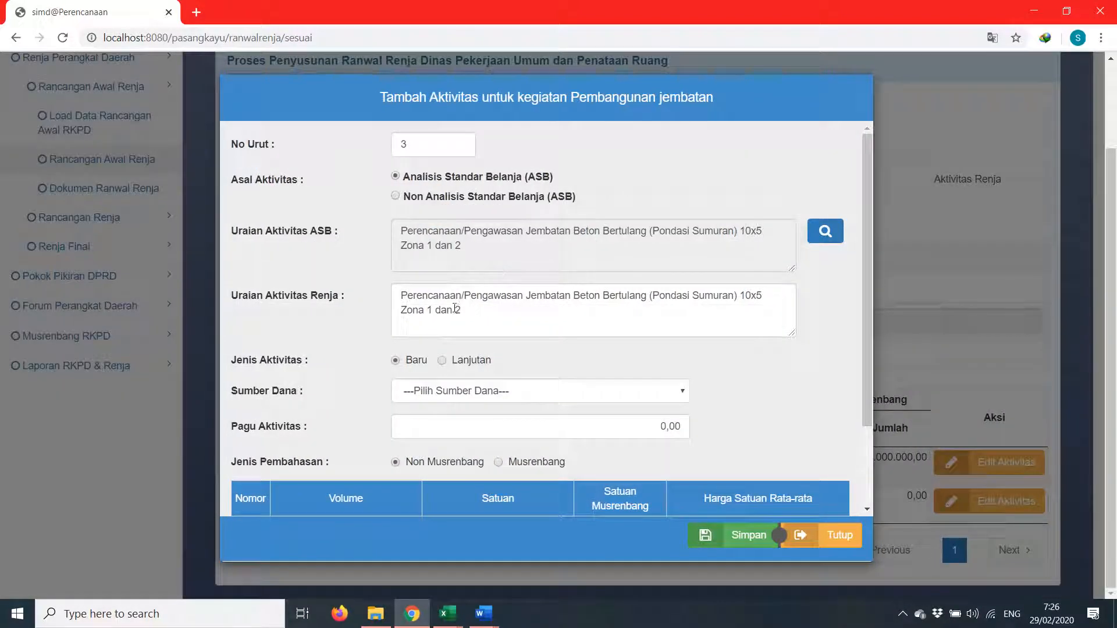
Reword the third activity's Uraian Aktivitas Renja to "Pengawasan Pembangunan Jembatan di Kecamatan A"
left_click_drag(464, 297, 401, 297)
key("BackSpace")
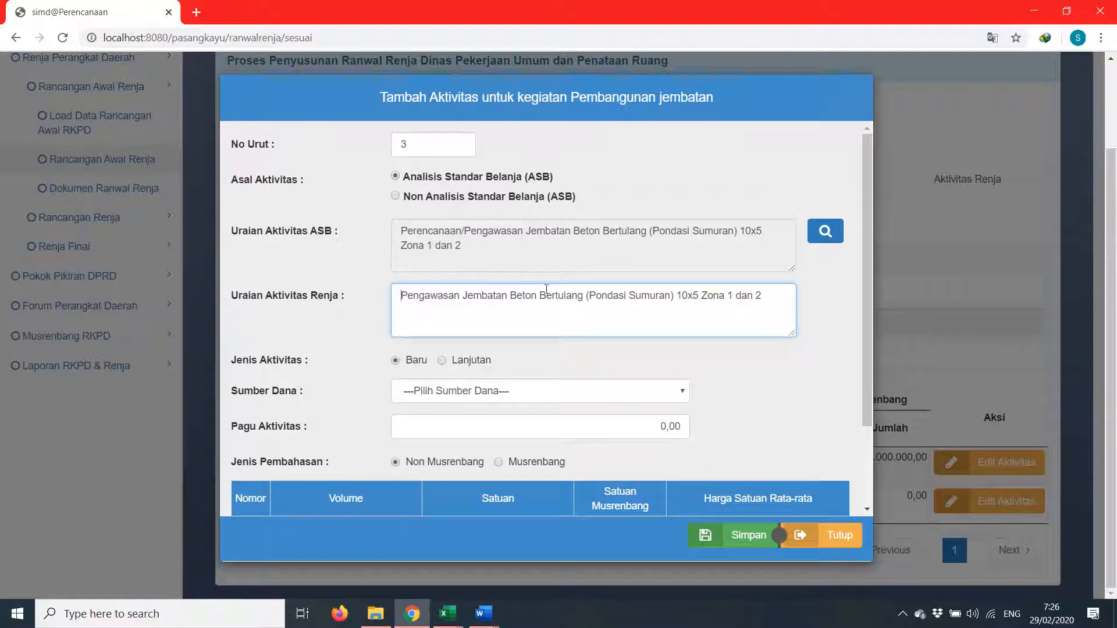
left_click(465, 296)
type("Pembangunan")
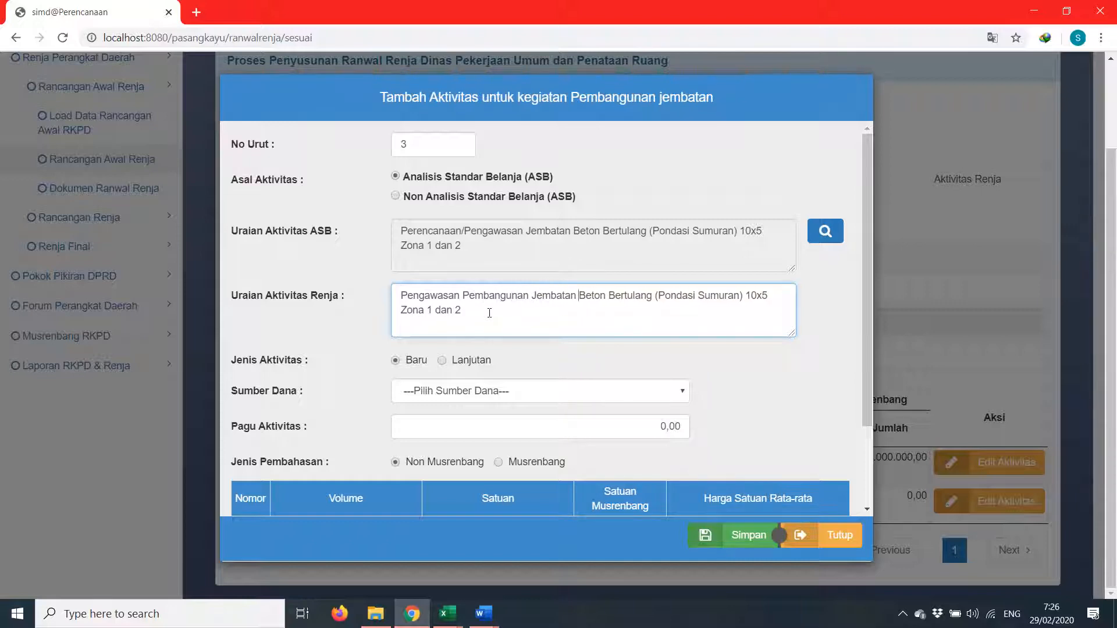
key("ctrl+shift+End")
type("di ")
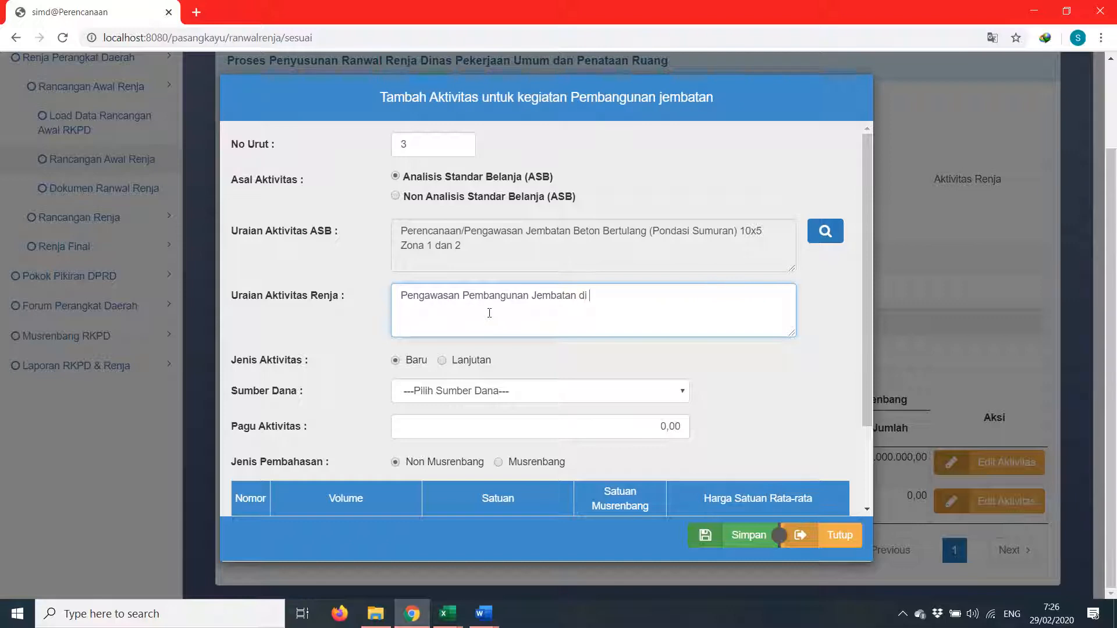
type("Kecamatan A")
left_click(672, 307)
Set the supervision activity's Sumber Dana to Dana Alokasi Umum (DAU) and its Pagu Aktivitas to 15.000.000,00
left_click(476, 384)
scroll(538, 364, "down", 2)
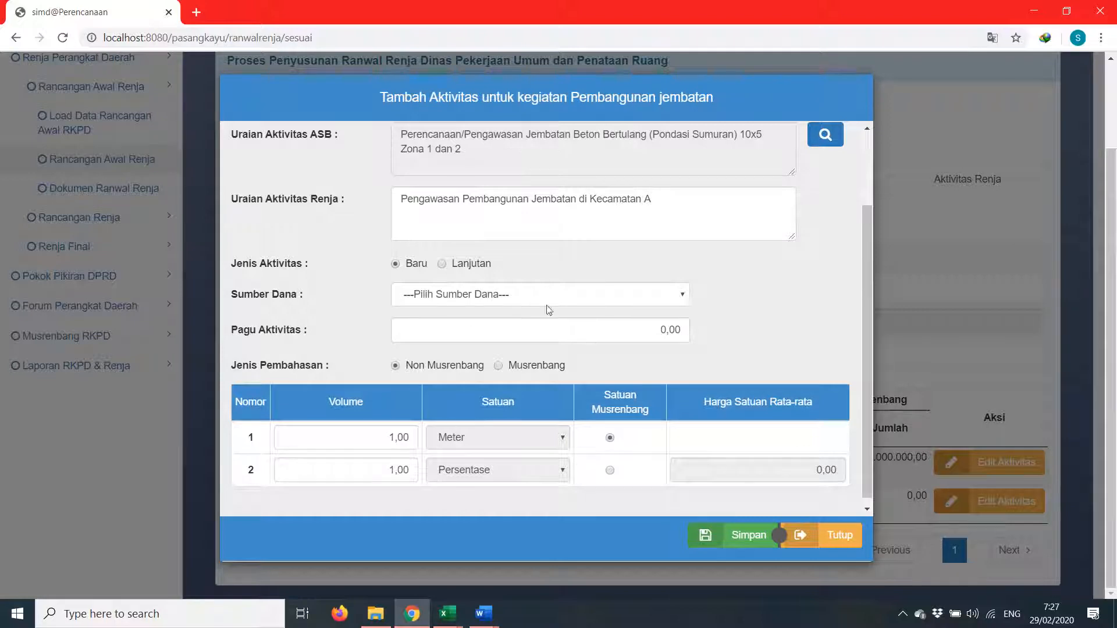
left_click(536, 298)
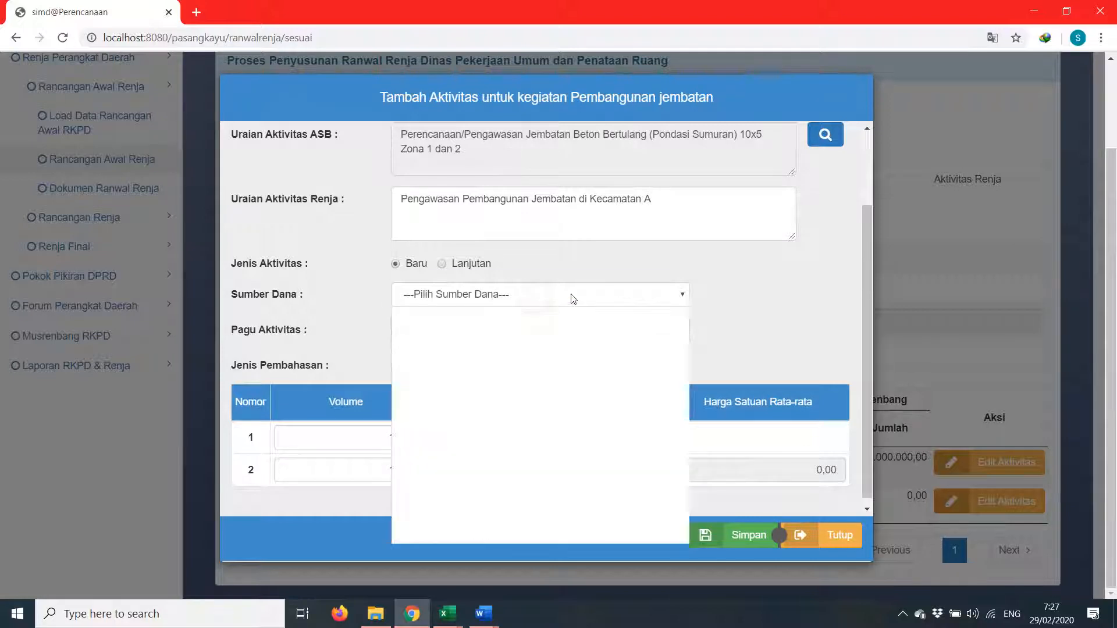
left_click(473, 352)
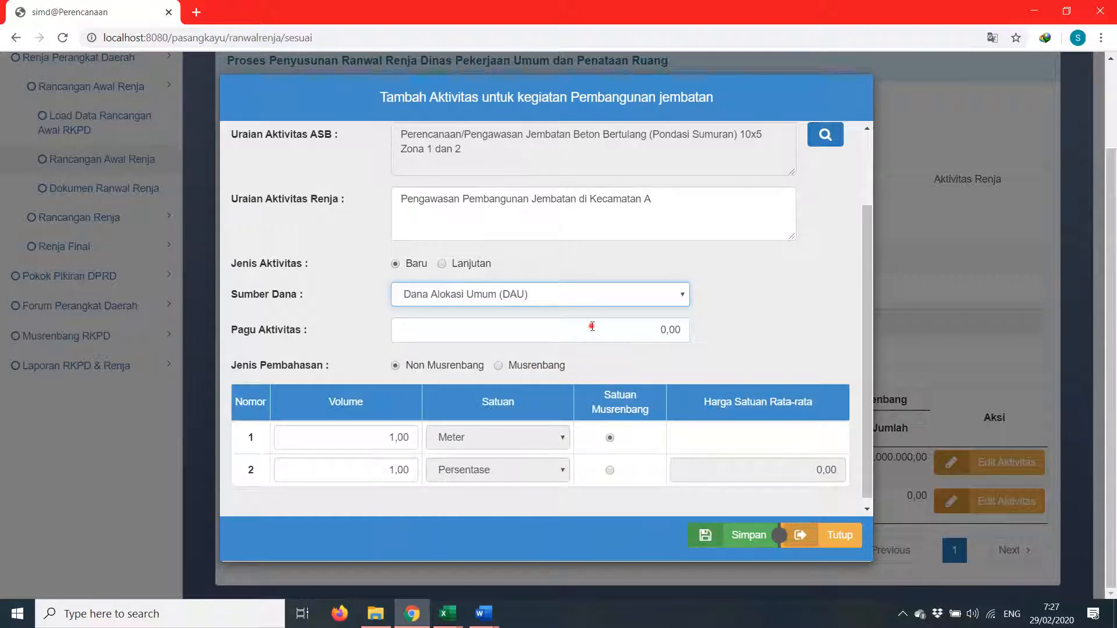
left_click(679, 330)
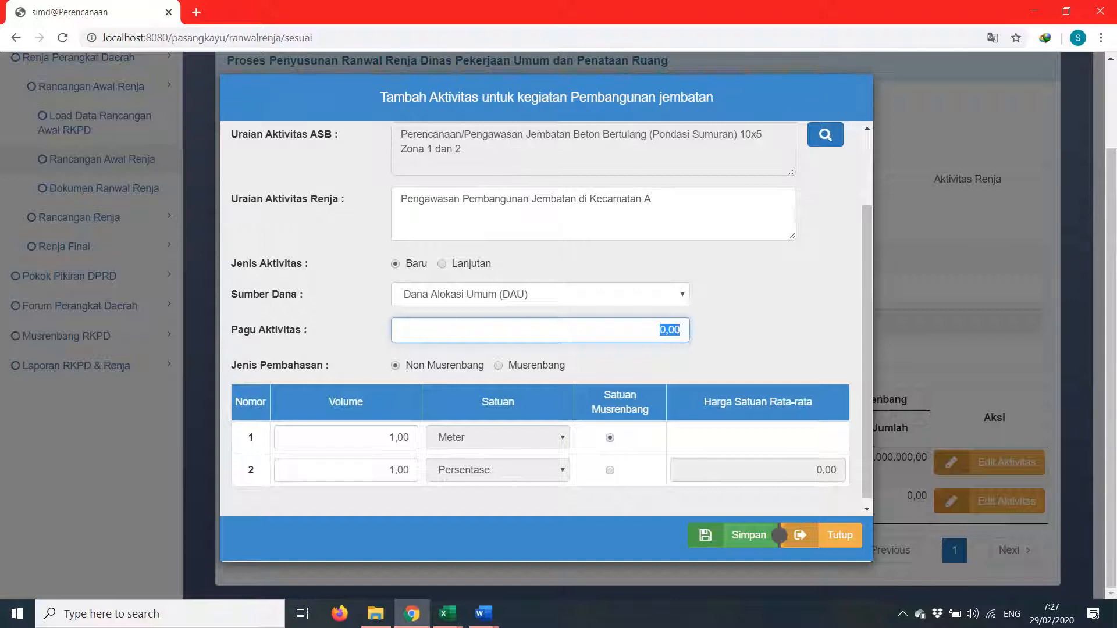
type("15.000.000")
Set the volumes to 30,00 Meter and 0,05 Persentase and save the supervision activity
left_click(363, 437)
left_click_drag(389, 437, 413, 472)
type("30,0")
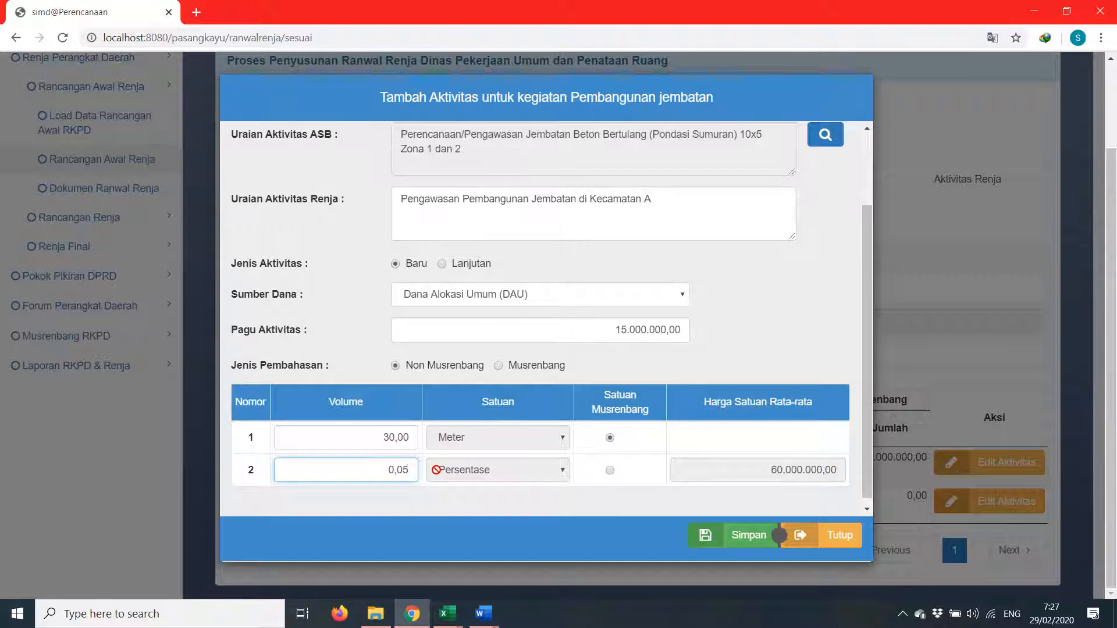
left_click(644, 437)
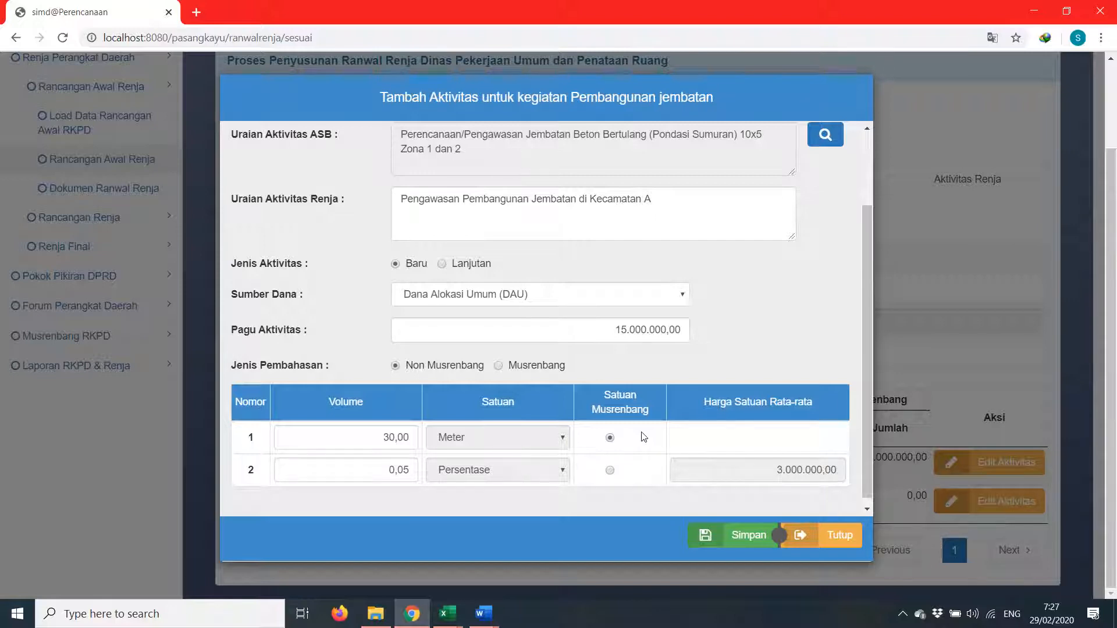
left_click(750, 531)
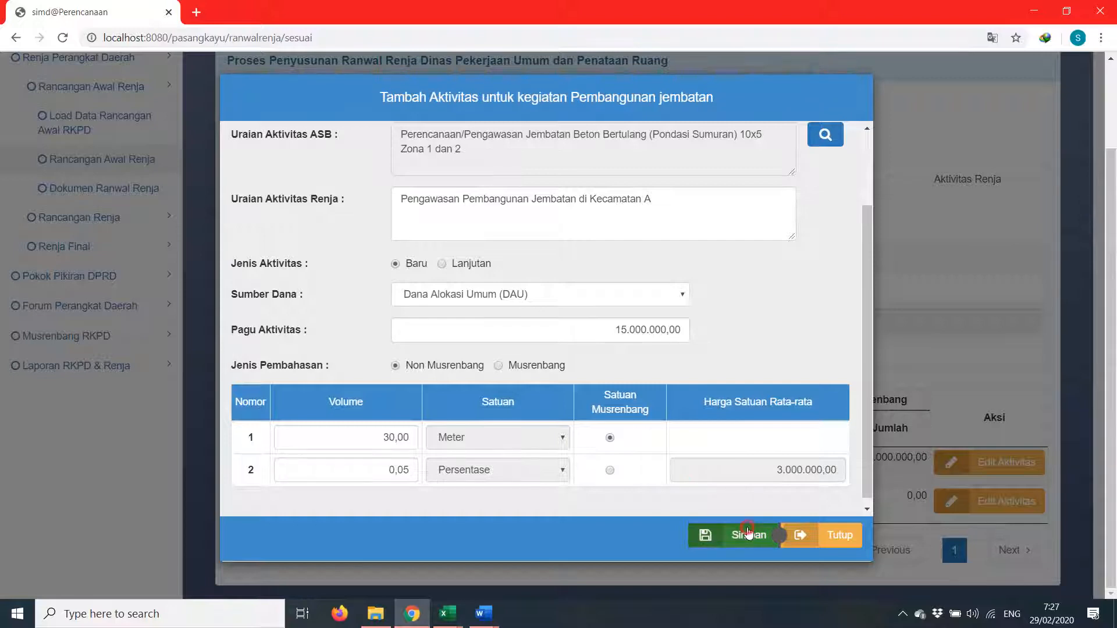
scroll(741, 516, "down", 1)
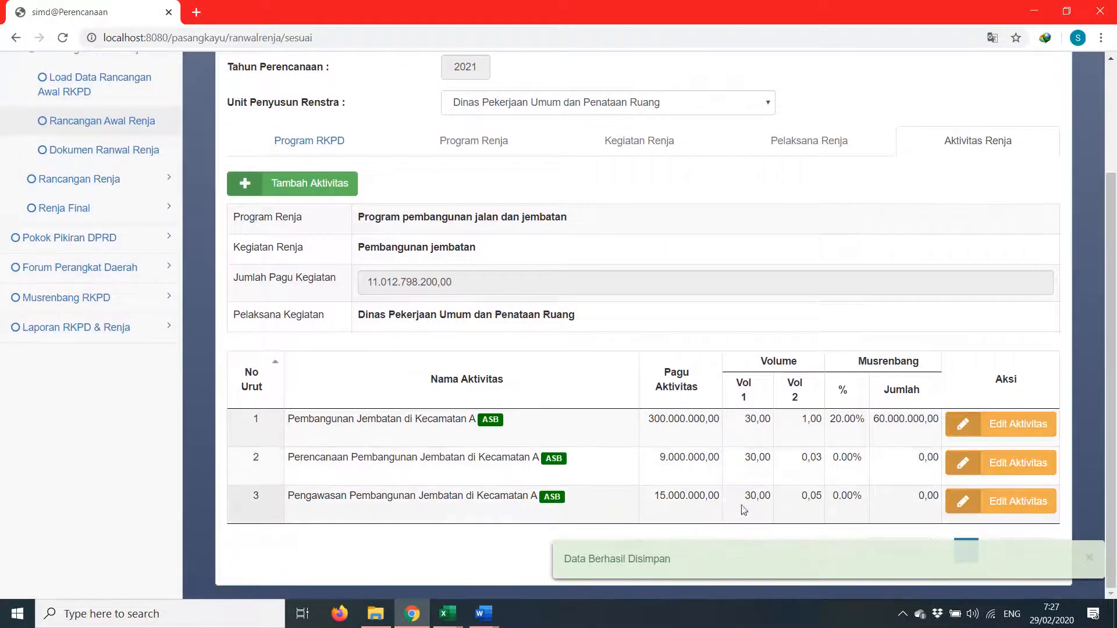
Start a Non Analisis Standar Belanja (ASB) activity with the Uraian Aktivitas Renja "Biaya Umum Pembangunan Jembatan di Kecamatan A"
scroll(694, 491, "up", 4)
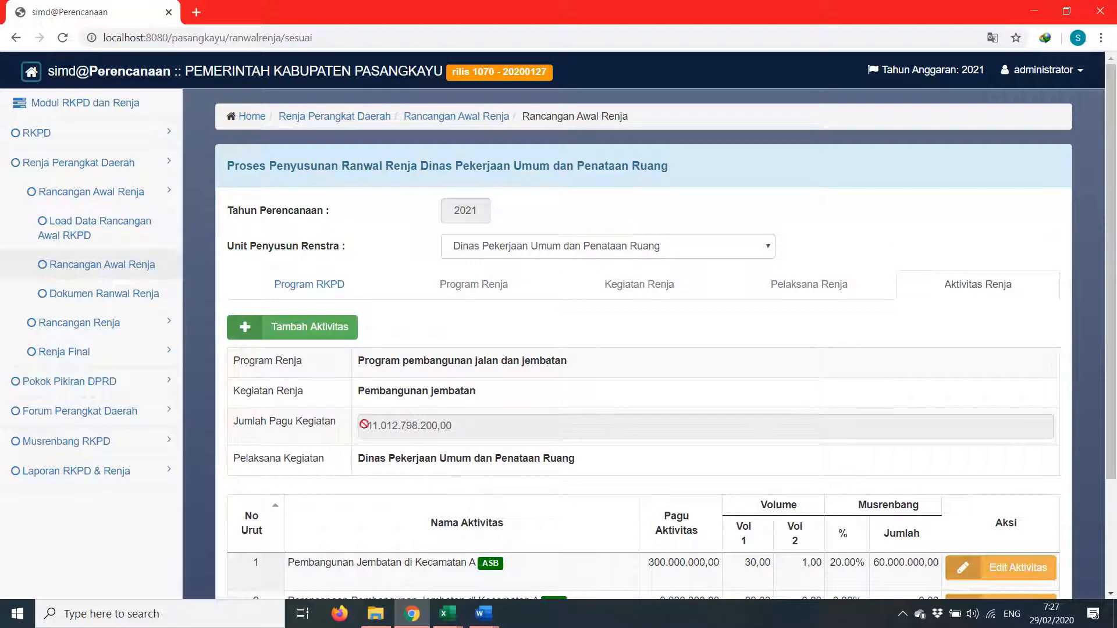
scroll(306, 413, "down", 2)
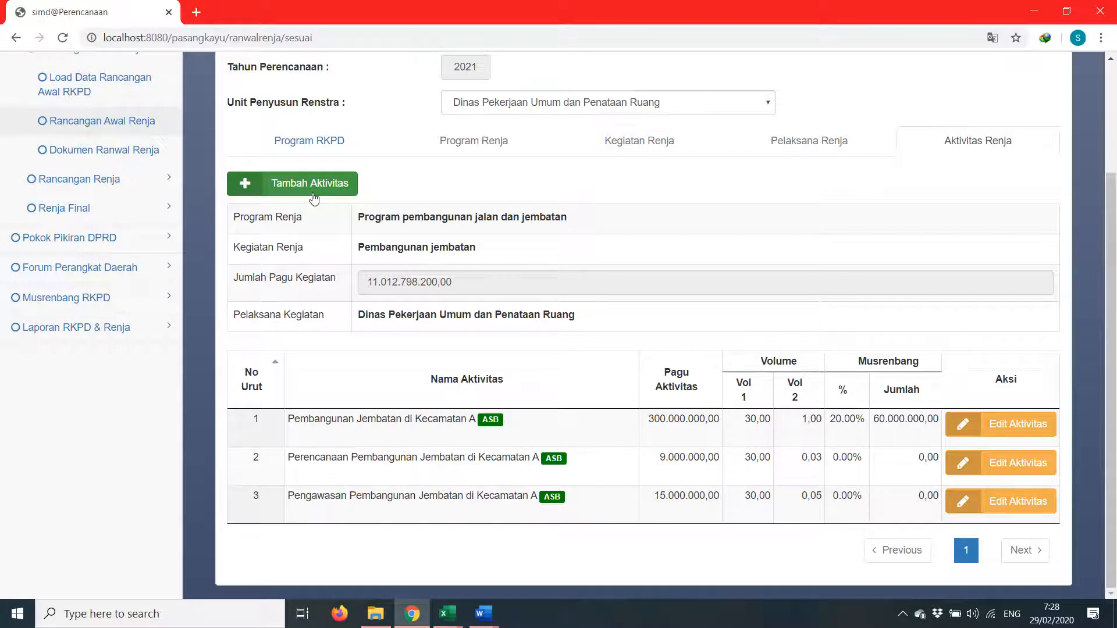
left_click(314, 198)
scroll(447, 155, "up", 2)
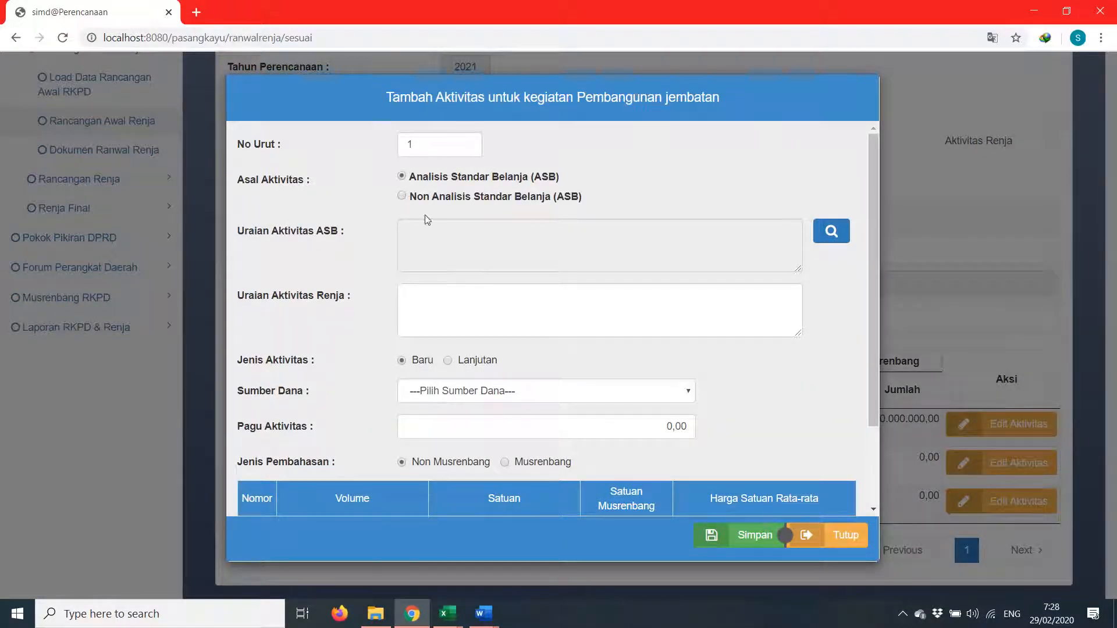
left_click(448, 201)
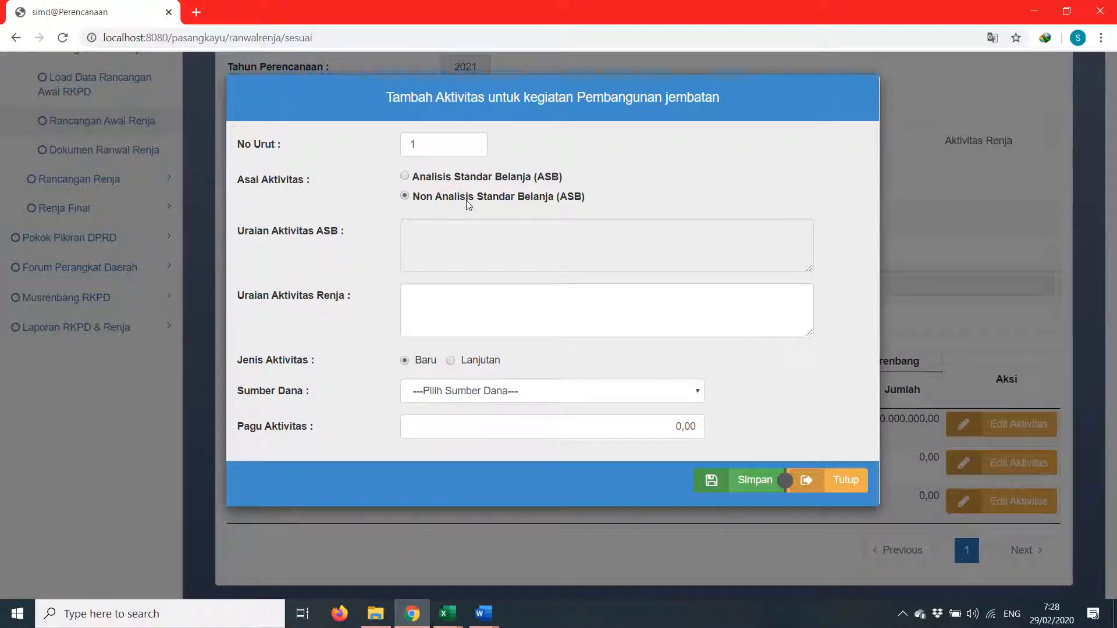
left_click(449, 309)
type("B")
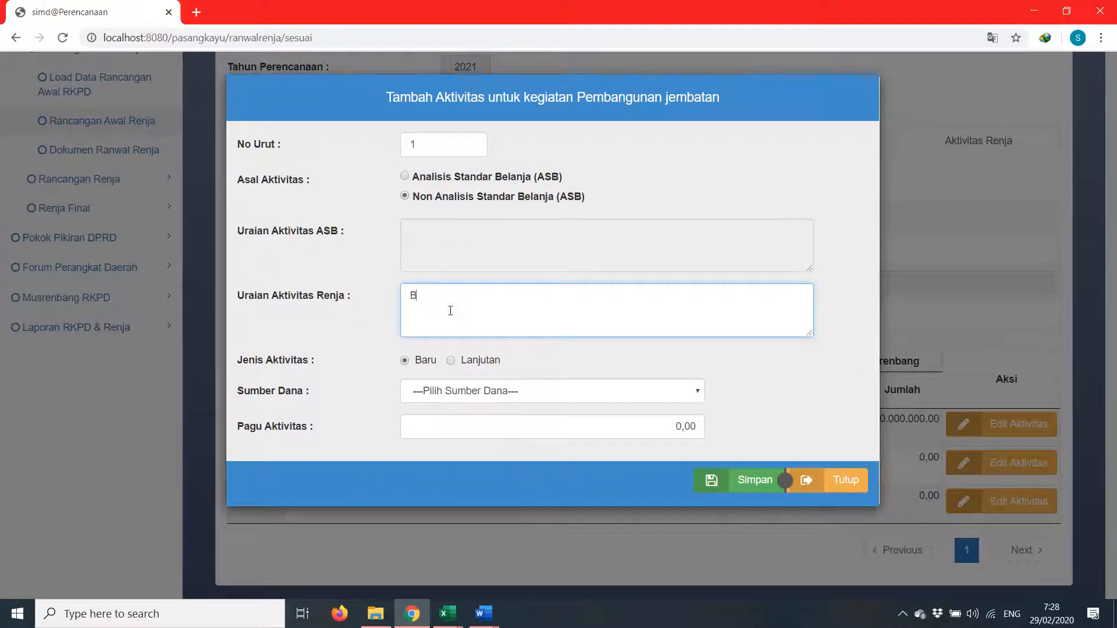
type("iaya Umum")
type("Pembangunan Jembatan d")
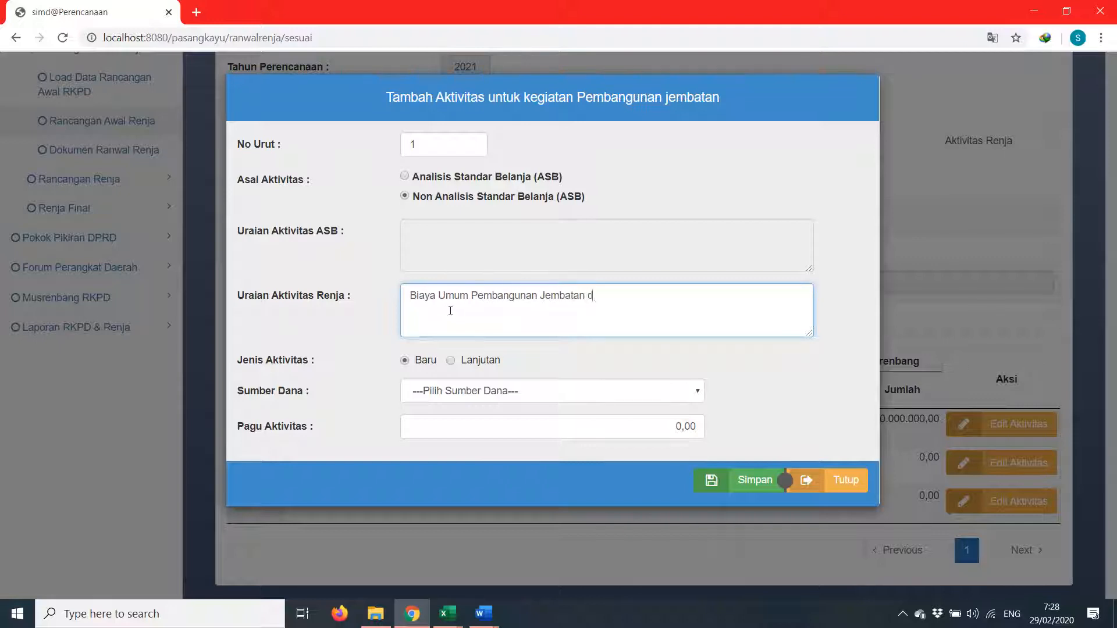
type("i Kecamatan A")
Set the general-cost activity's Sumber Dana to Dana Alokasi Umum (DAU) and Pagu Aktivitas to 1.000.000,00, and save it
left_click(504, 398)
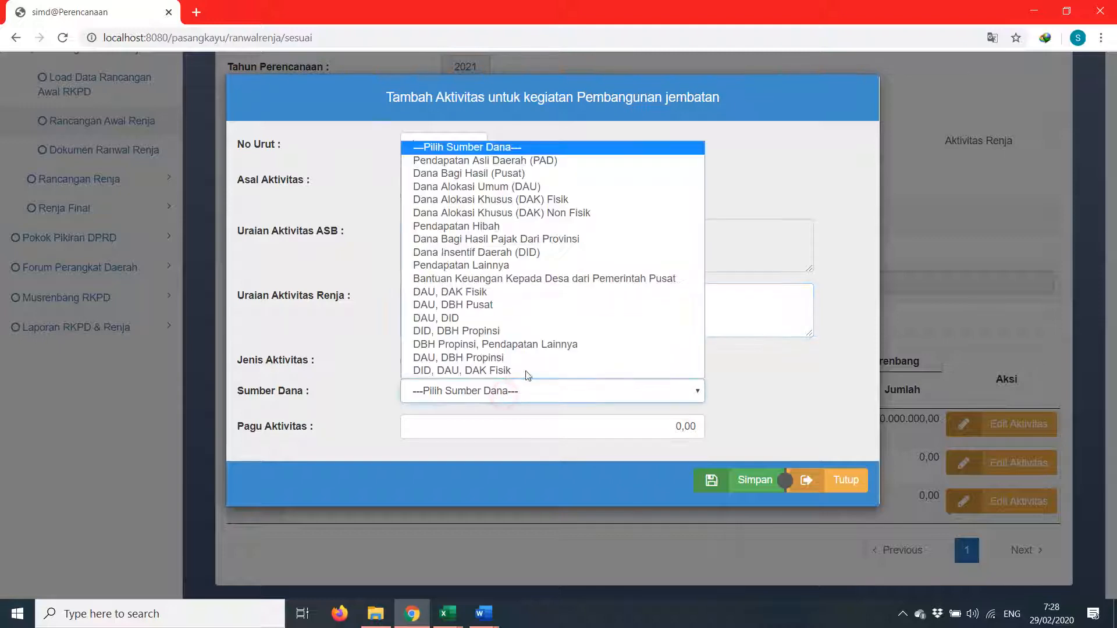
left_click(589, 184)
left_click(640, 427)
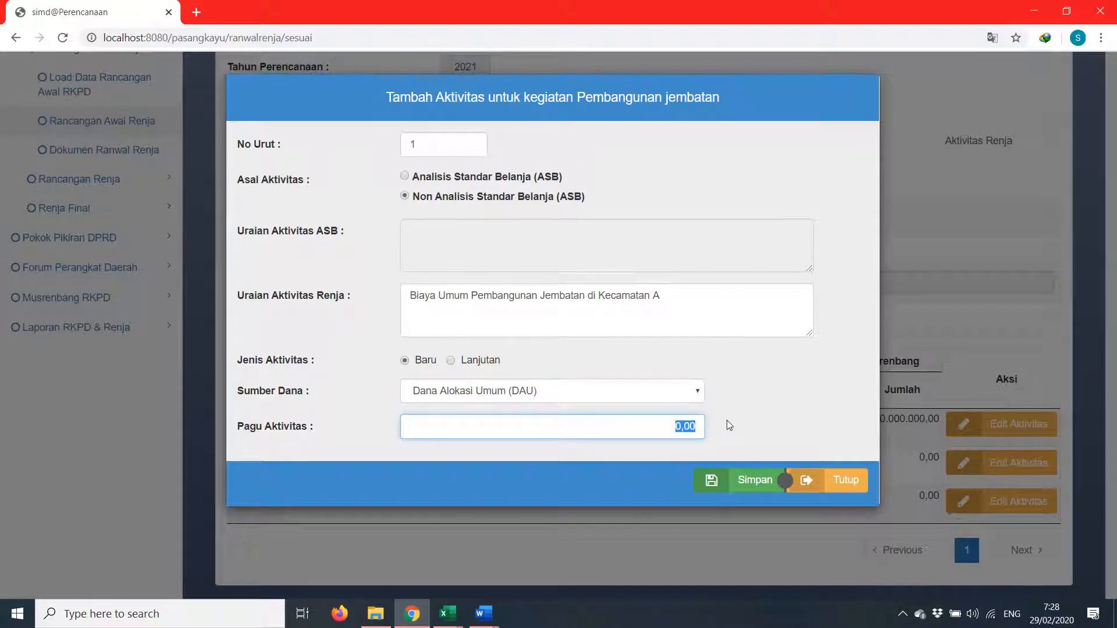
type("1.000.000")
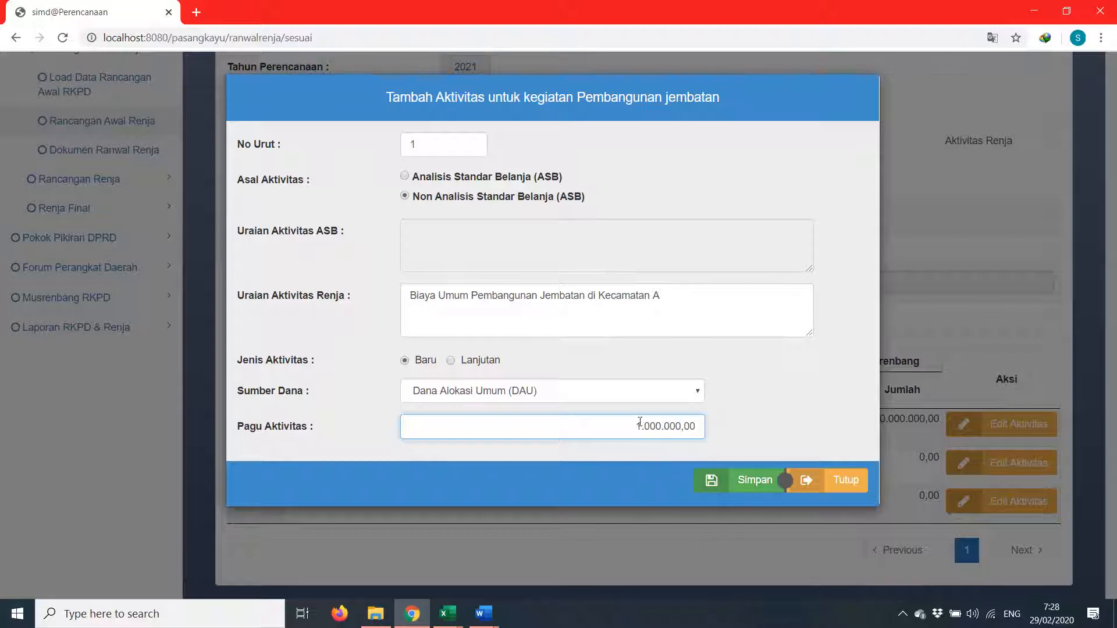
left_click(755, 480)
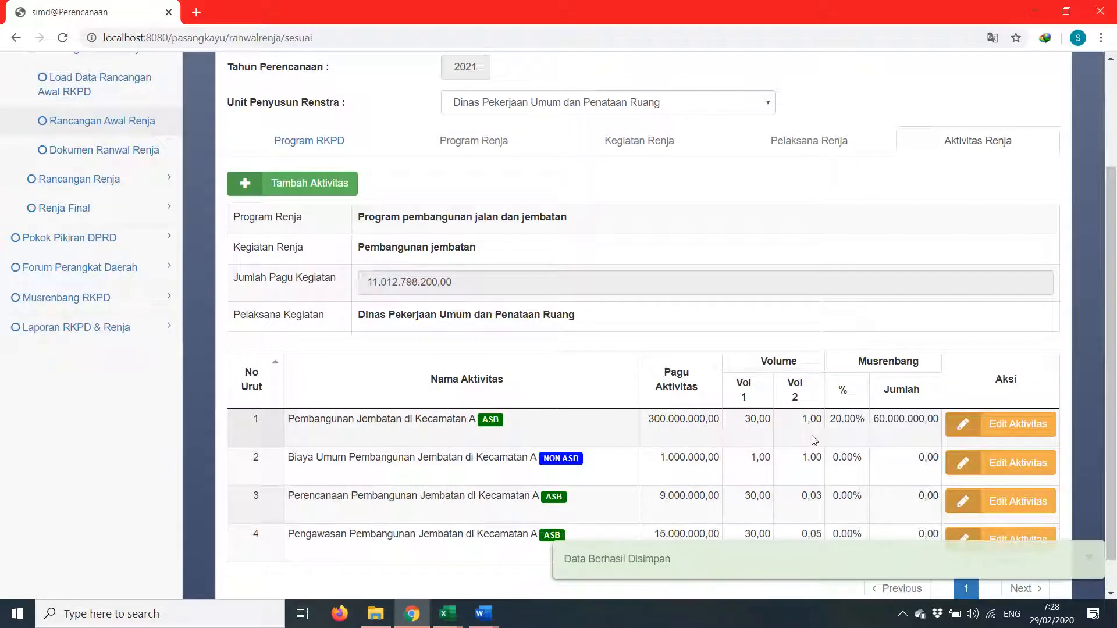
Change the No Urut of the Biaya Umum Pembangunan Jembatan activity to 4 and save it
scroll(753, 448, "down", 1)
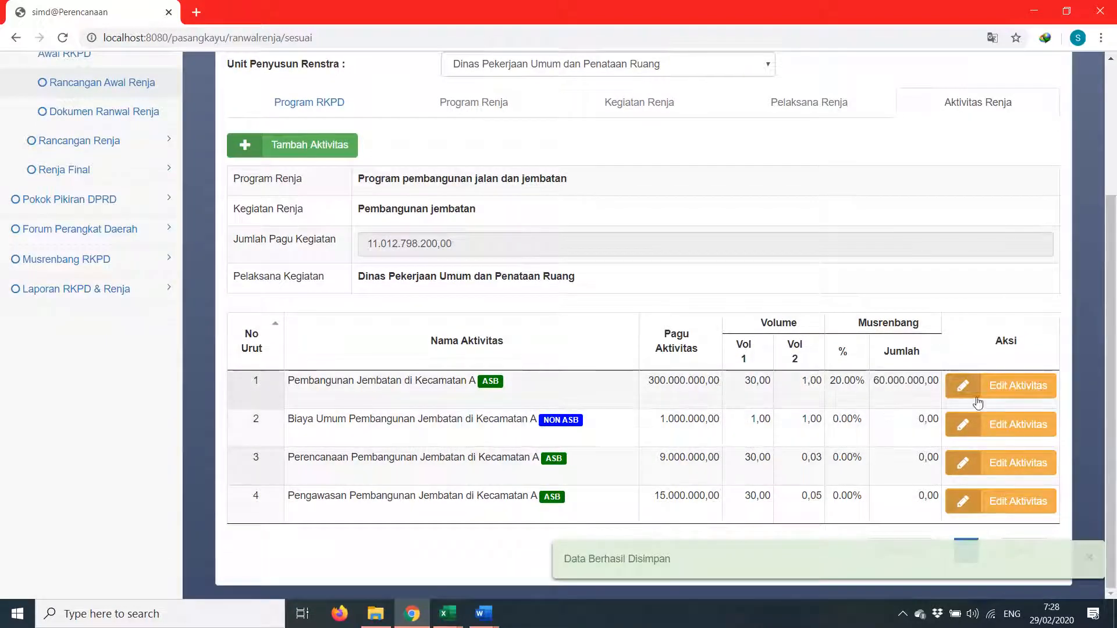
left_click(983, 423)
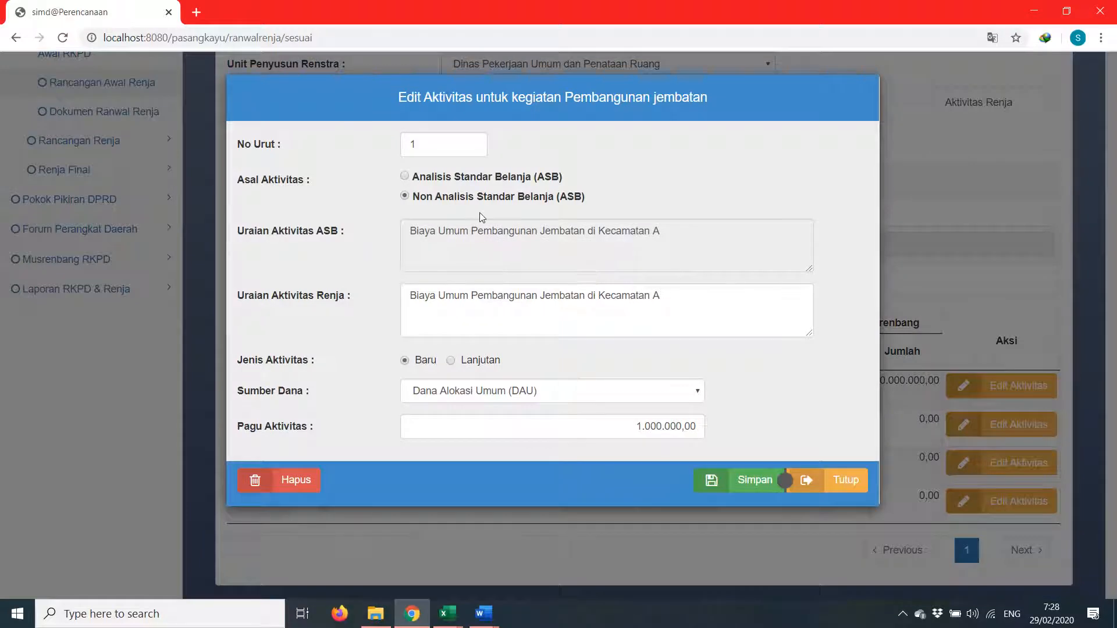
double_click(453, 145)
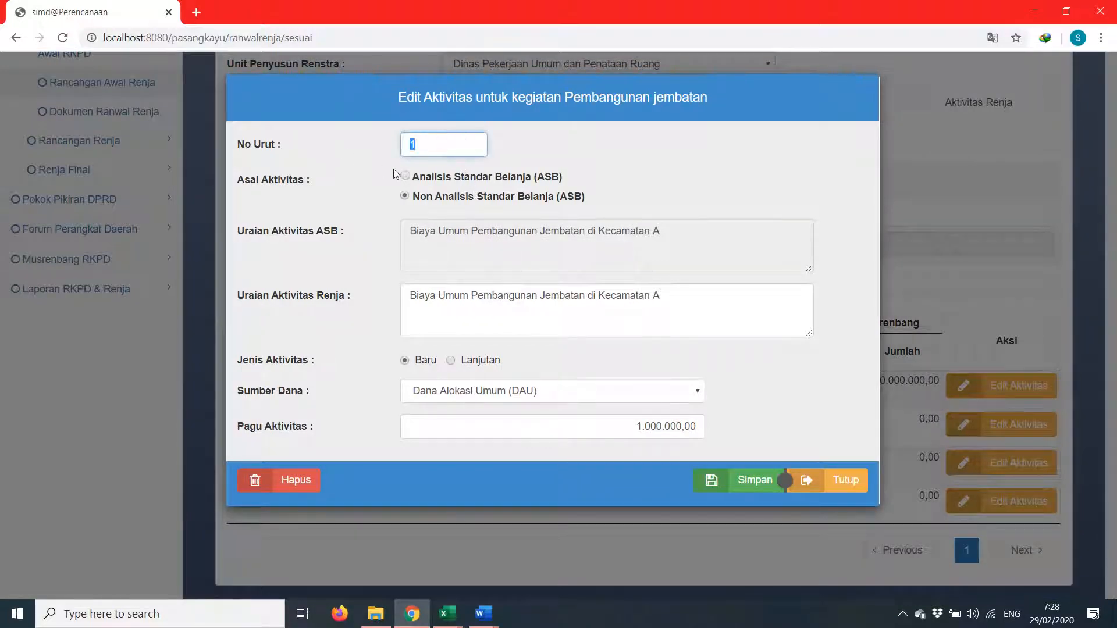
type("4")
left_click(711, 478)
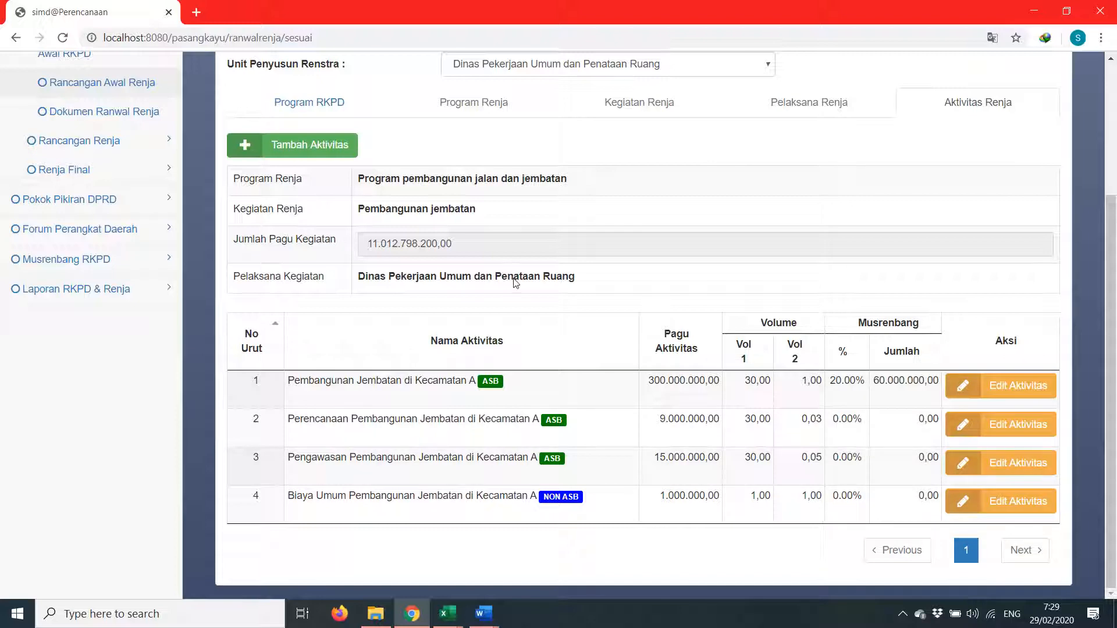
Return to the Kegiatan Renja list and edit Pembangunan jembatan, setting its Pagu Tahun ini to 325.000.000,00
left_click(486, 214)
scroll(645, 419, "down", 1)
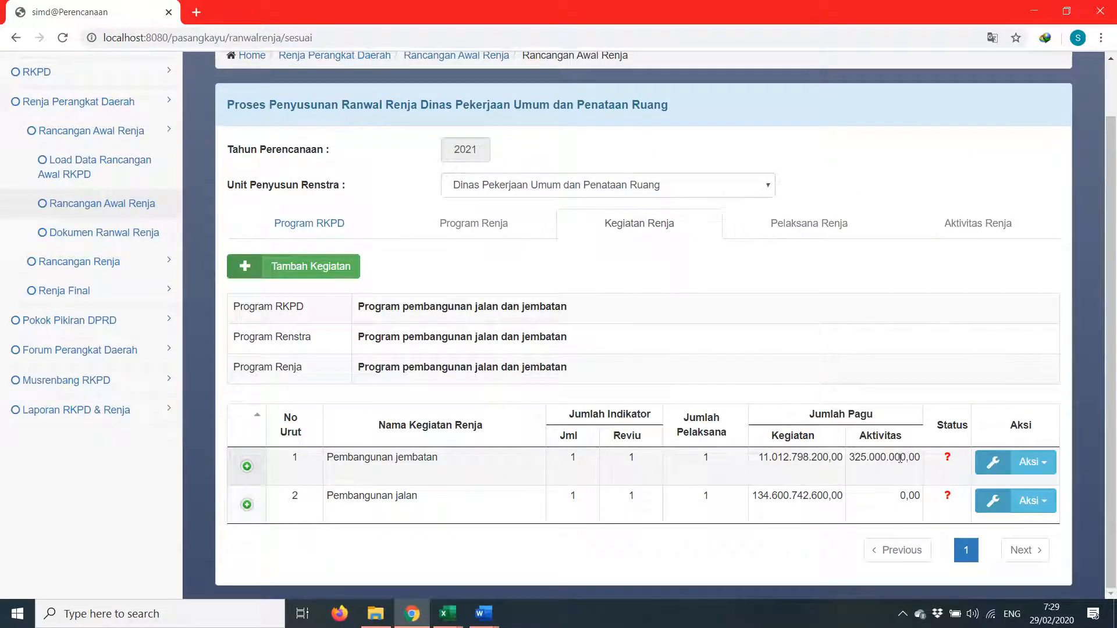
left_click(1015, 464)
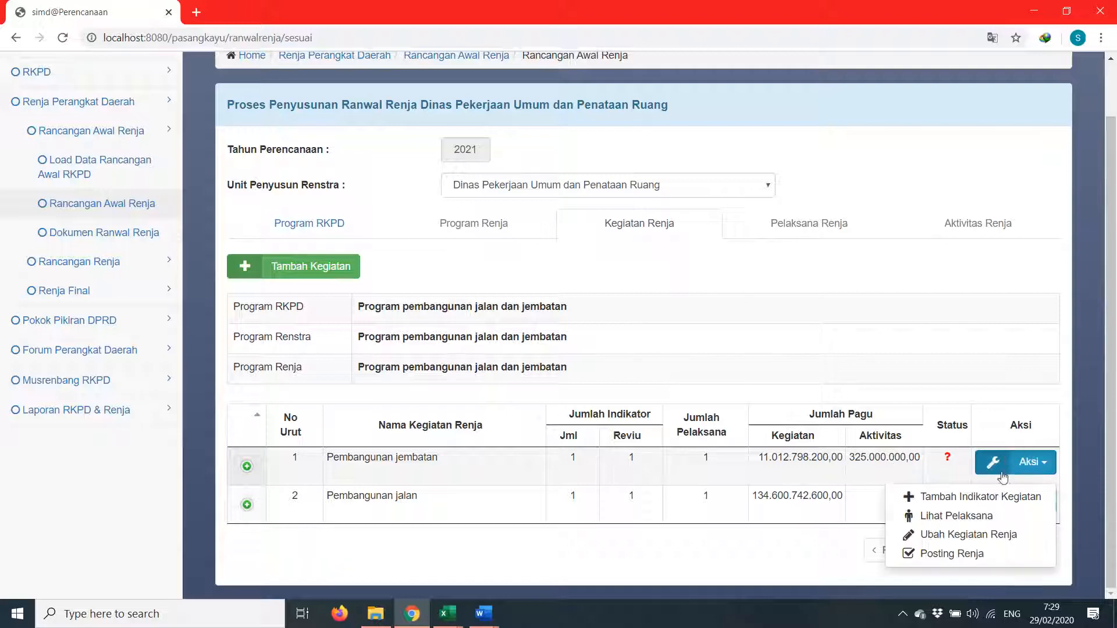
left_click(954, 535)
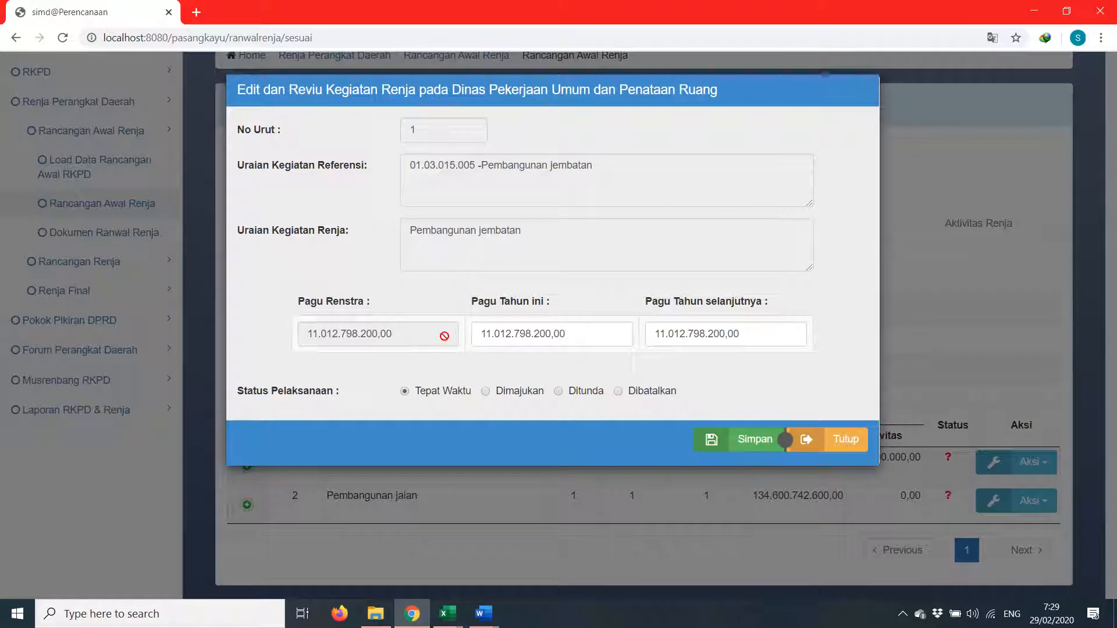
left_click_drag(594, 334, 361, 318)
type("325.")
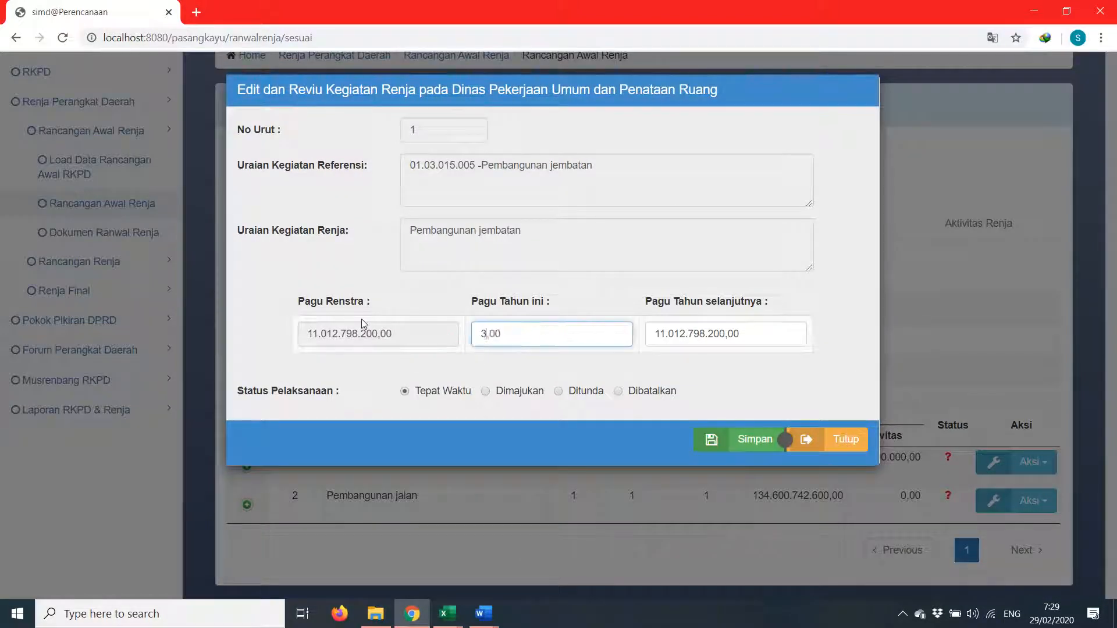
type("000.000")
left_click(747, 437)
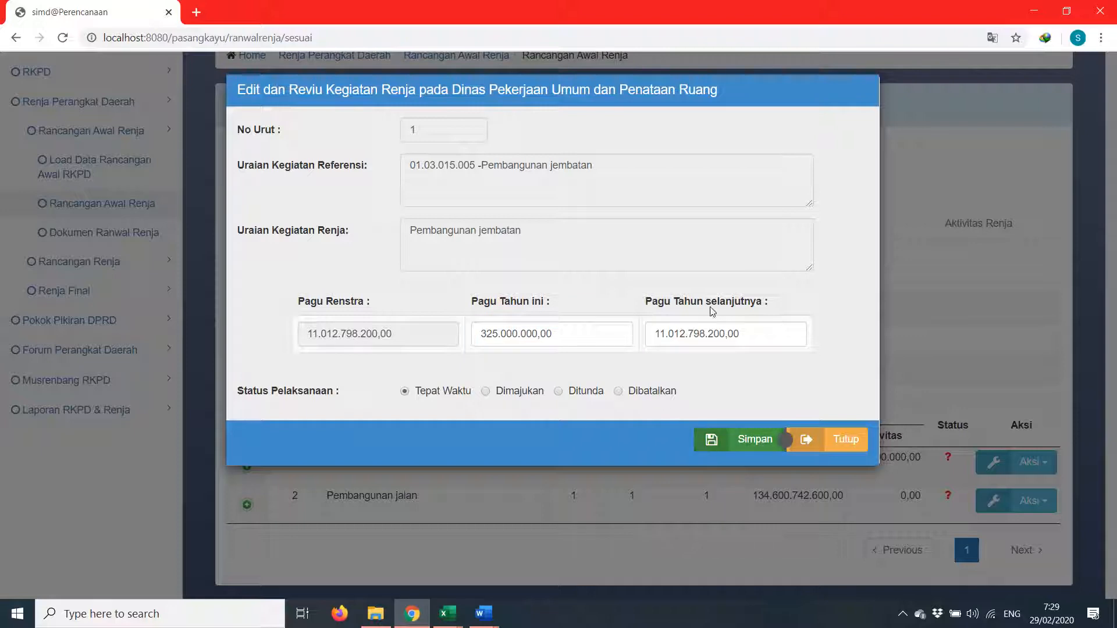
Set the Pagu Tahun selanjutnya of Pembangunan jembatan to 500.000.000,00 and save the kegiatan
left_click(764, 333)
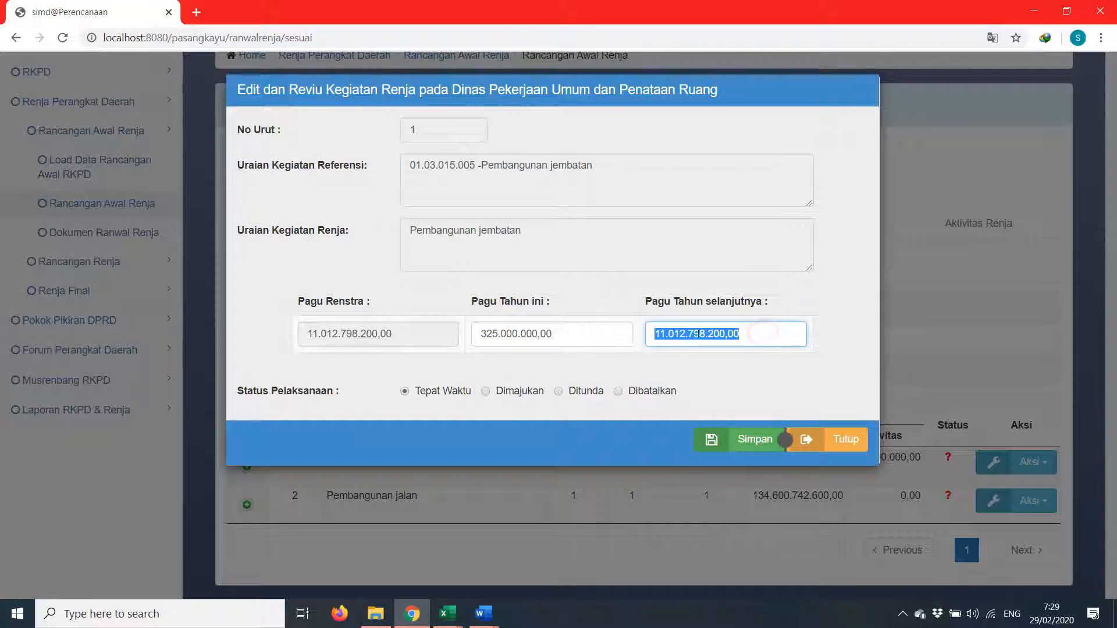
left_click(765, 336)
left_click(766, 336)
type("500.0")
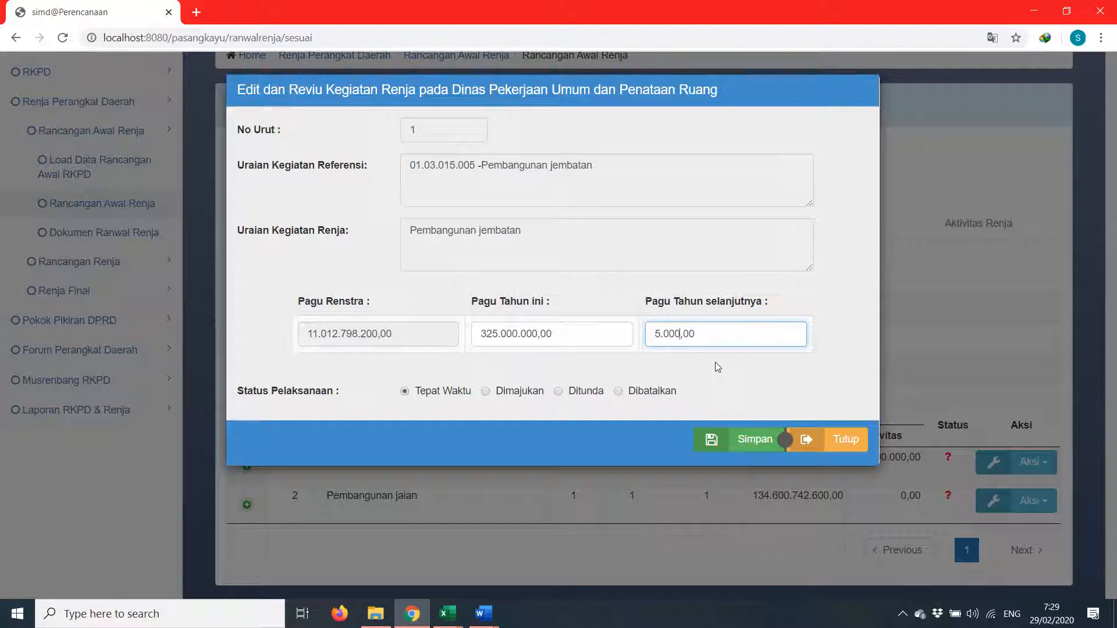
type("00.000")
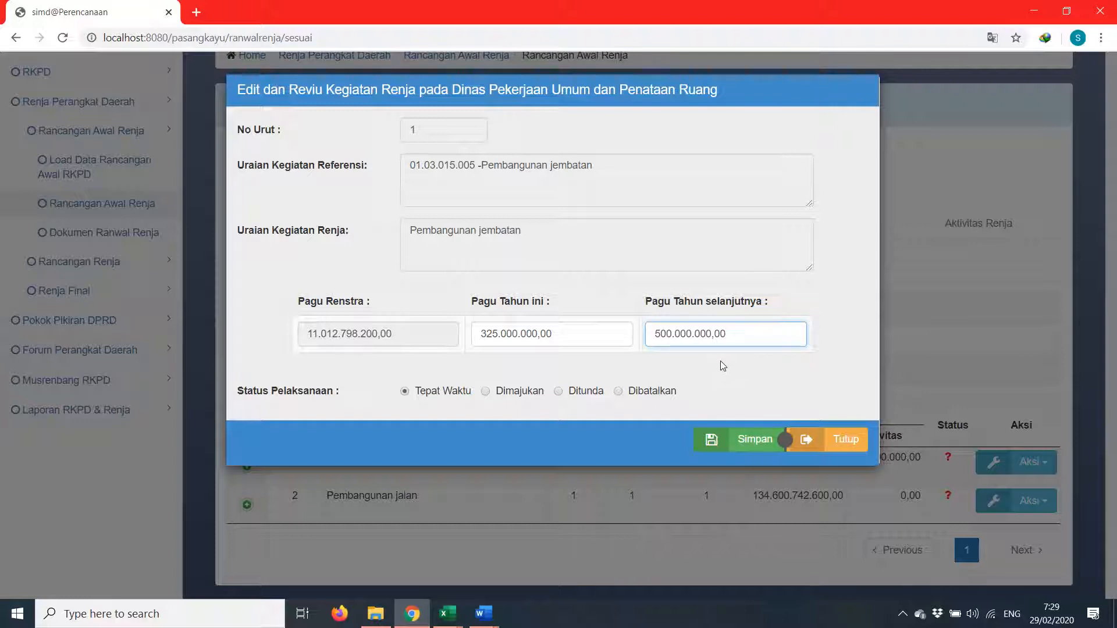
left_click(605, 368)
left_click(726, 435)
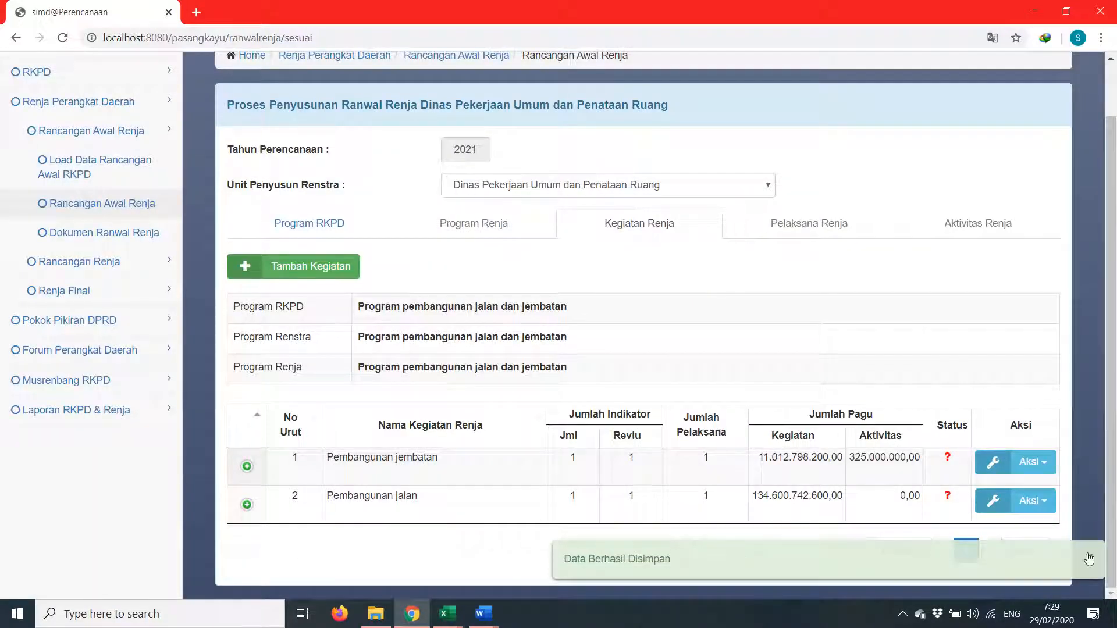
left_click(1089, 560)
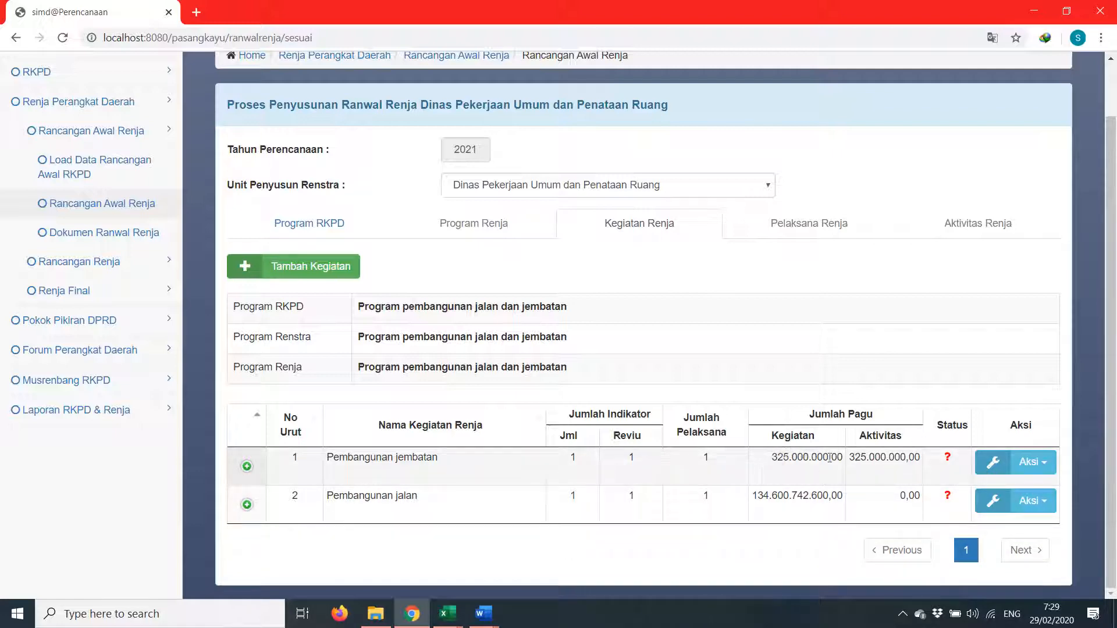
Post the Pembangunan jembatan kegiatan and confirm the status change
left_click(1027, 462)
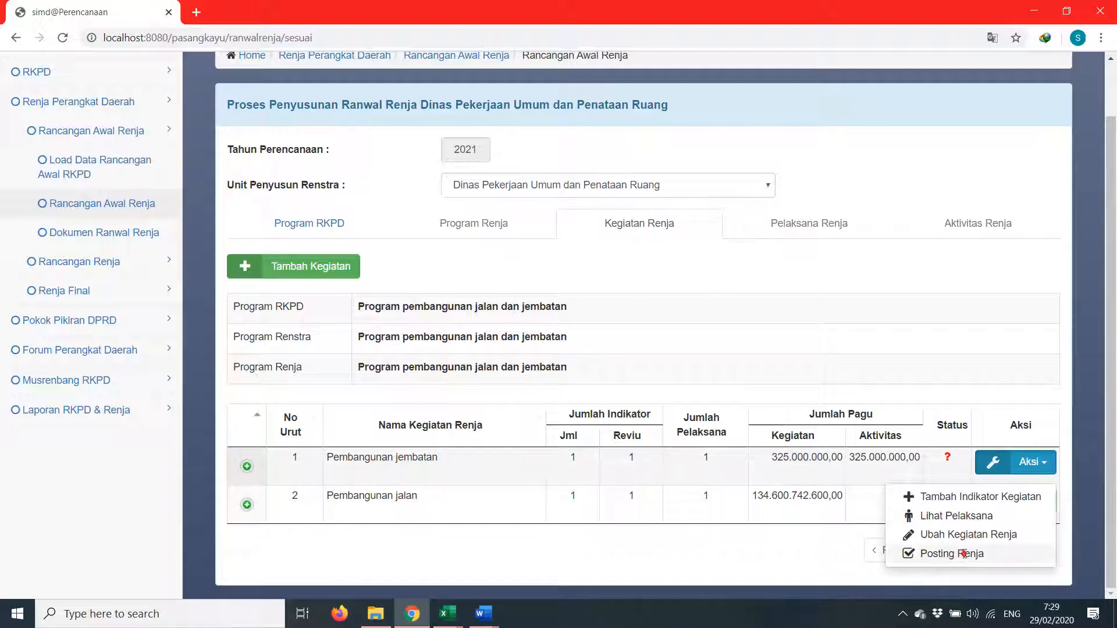
left_click(964, 554)
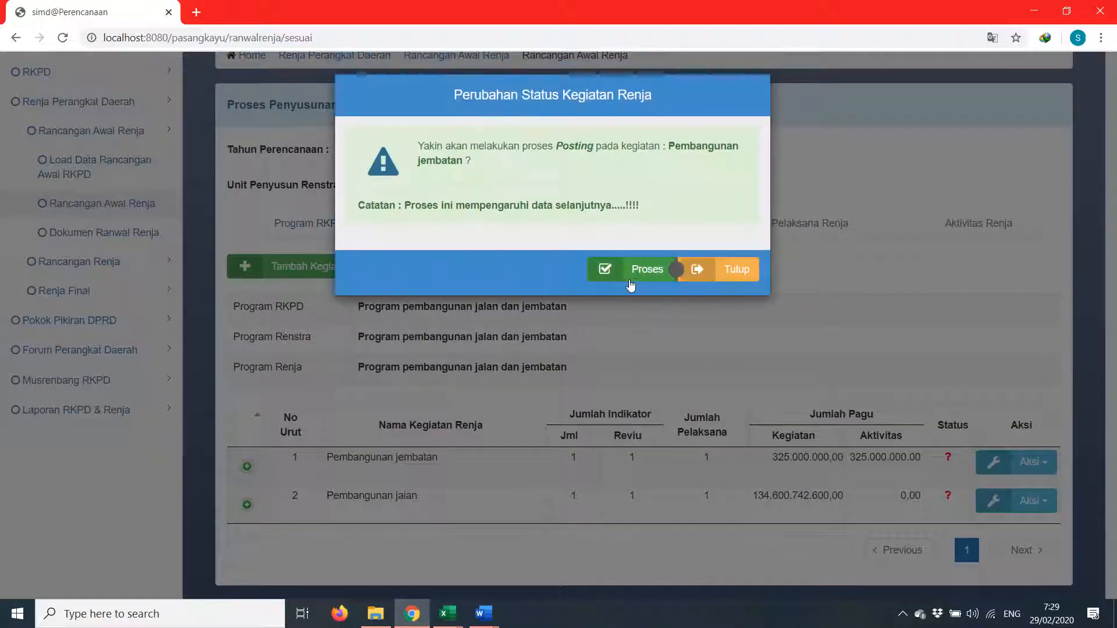
left_click(630, 272)
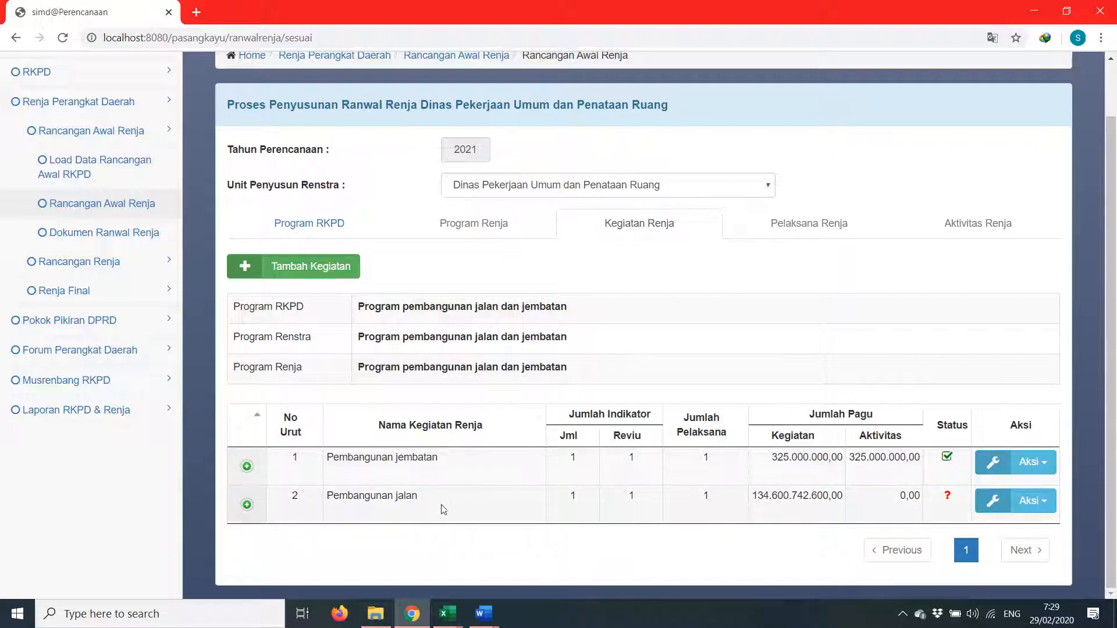
Open the Pembangunan jalan kegiatan's activities under Dinas Pekerjaan Umum dan Penataan Ruang and start adding a new activity
left_click(487, 507)
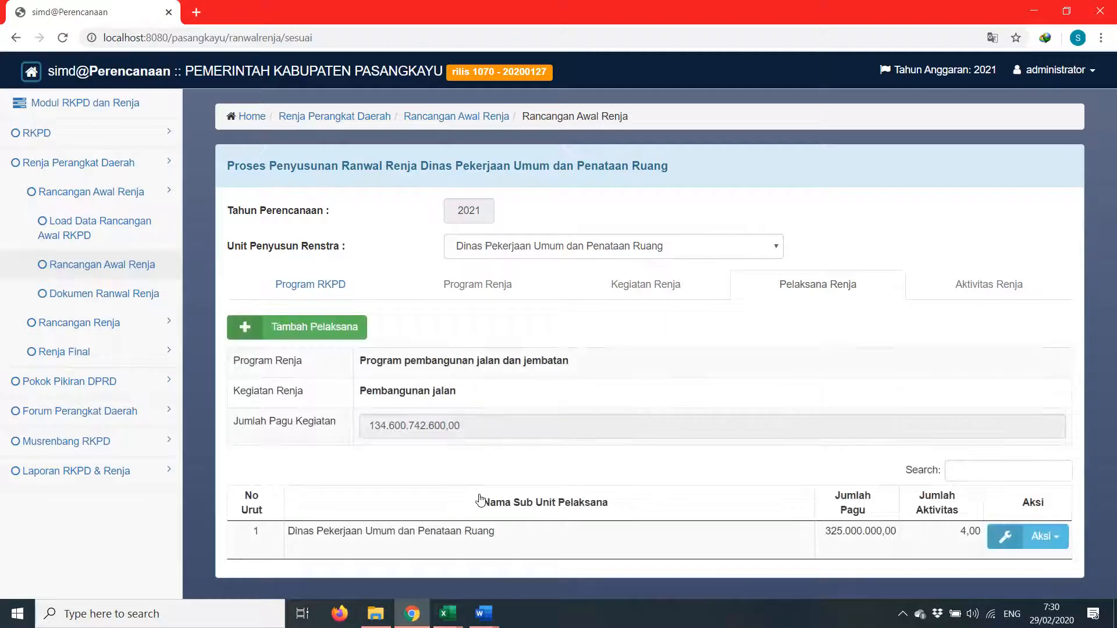
double_click(479, 541)
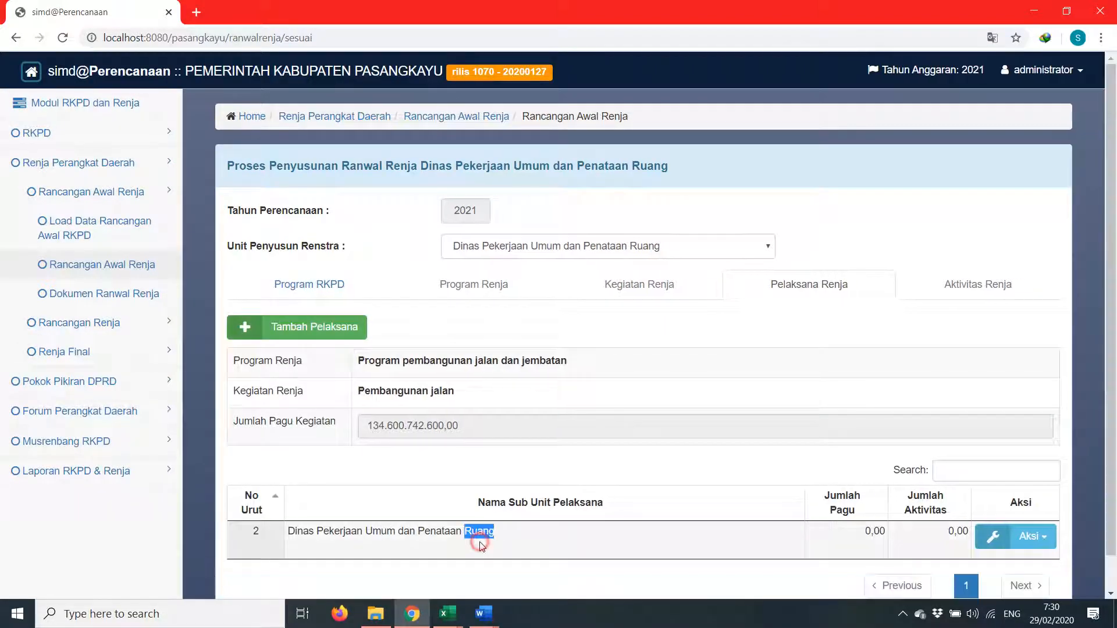
left_click(551, 541)
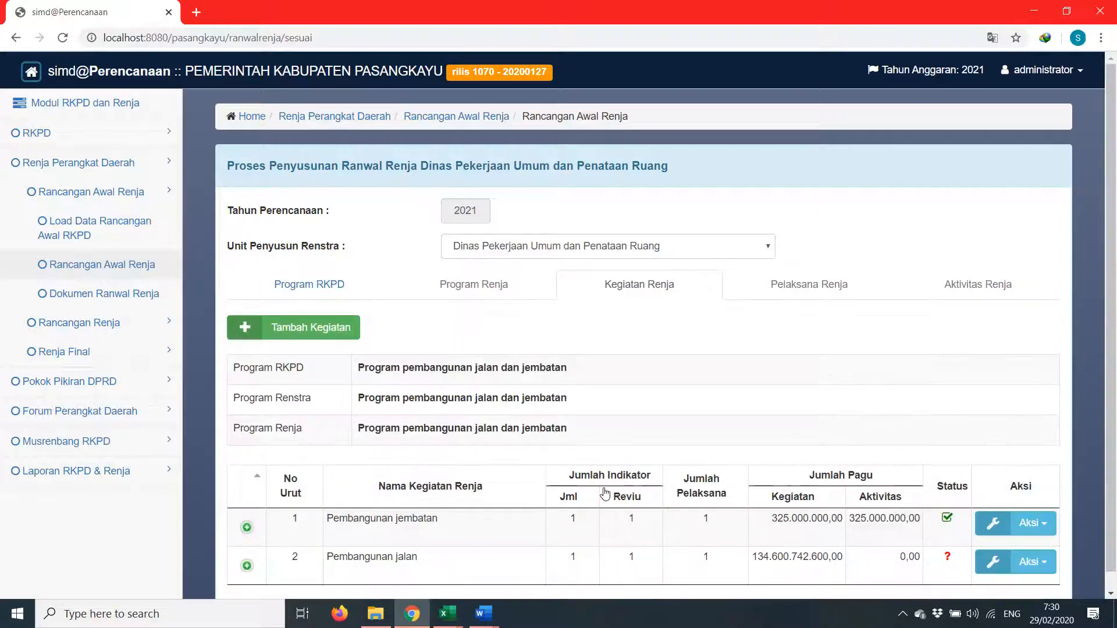
scroll(439, 553, "down", 1)
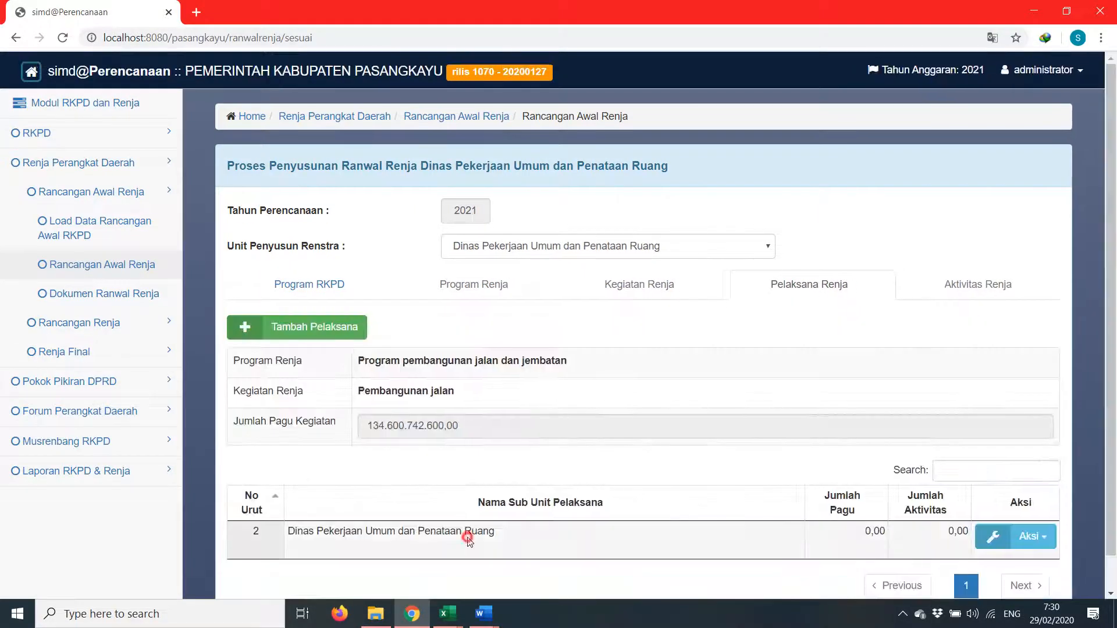
left_click(465, 534)
left_click(344, 325)
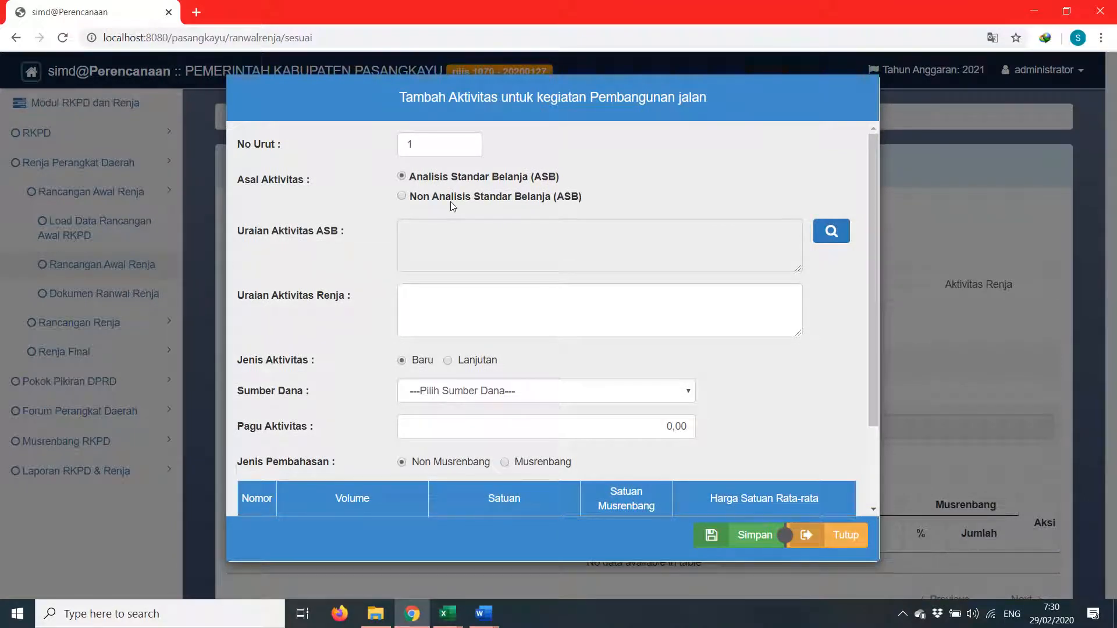
Switch to the Dok ASB Pasangkayu document in Word to consult the ASB entries for road construction
mouse_move(483, 614)
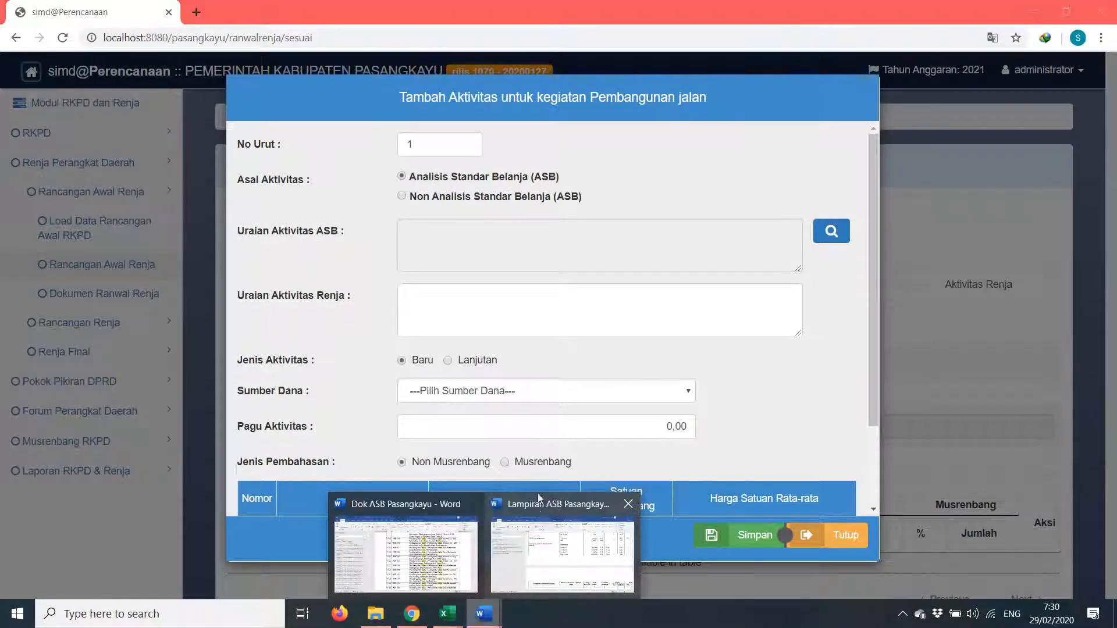
left_click(553, 527)
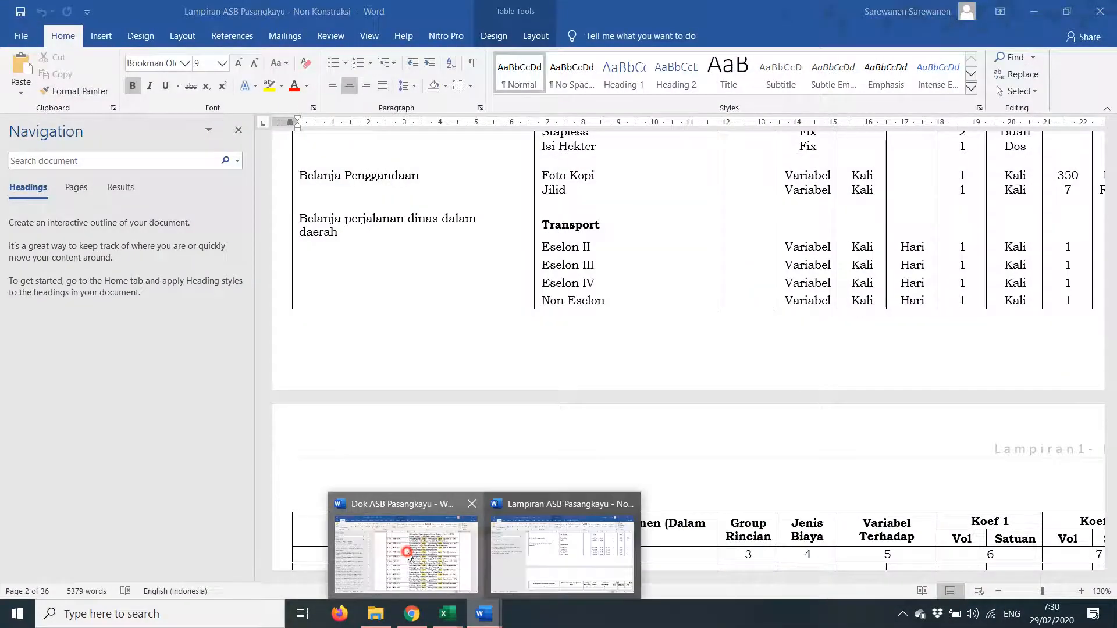
left_click(407, 556)
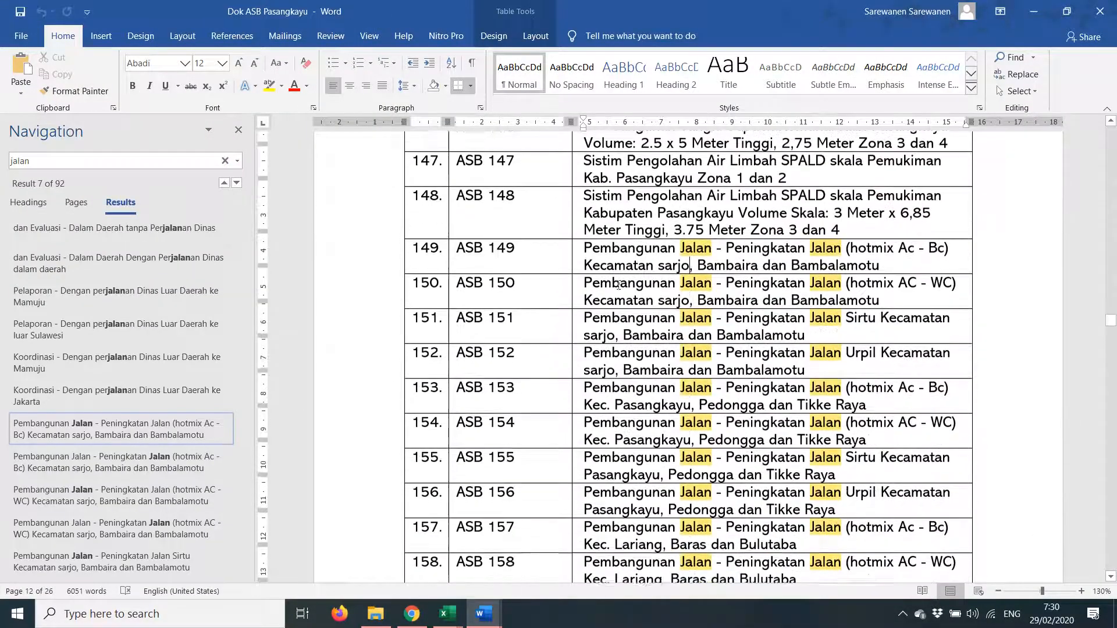
Return to simd@Perencanaan in Chrome and search the ASB activity list for "peningkatan jalan"
scroll(619, 285, "down", 1)
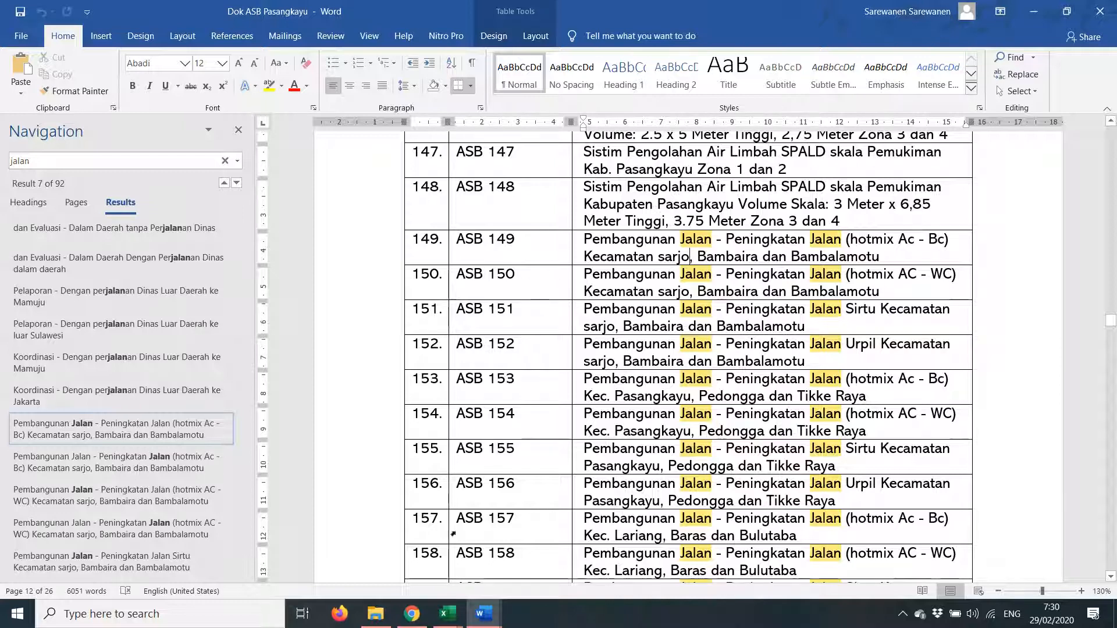
left_click(412, 614)
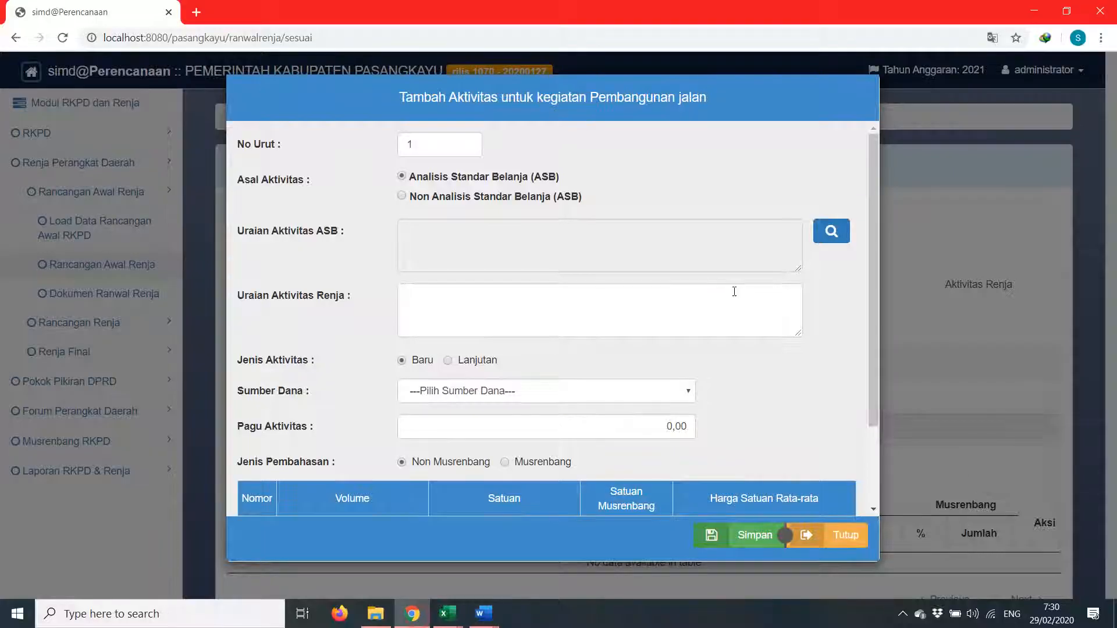
left_click(832, 233)
left_click(750, 137)
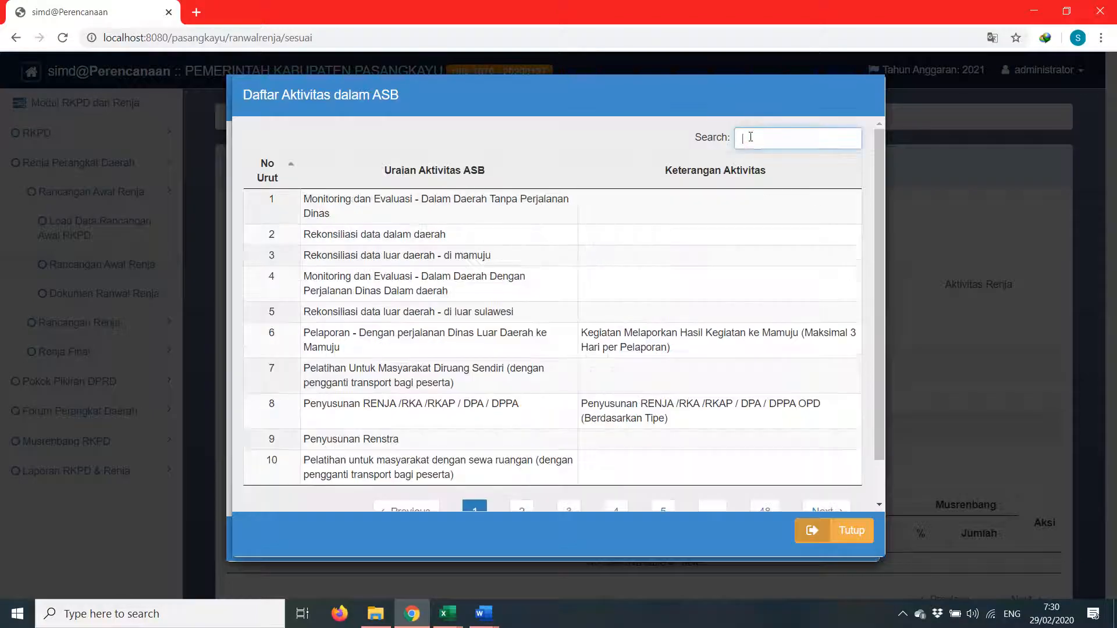
type("peningk")
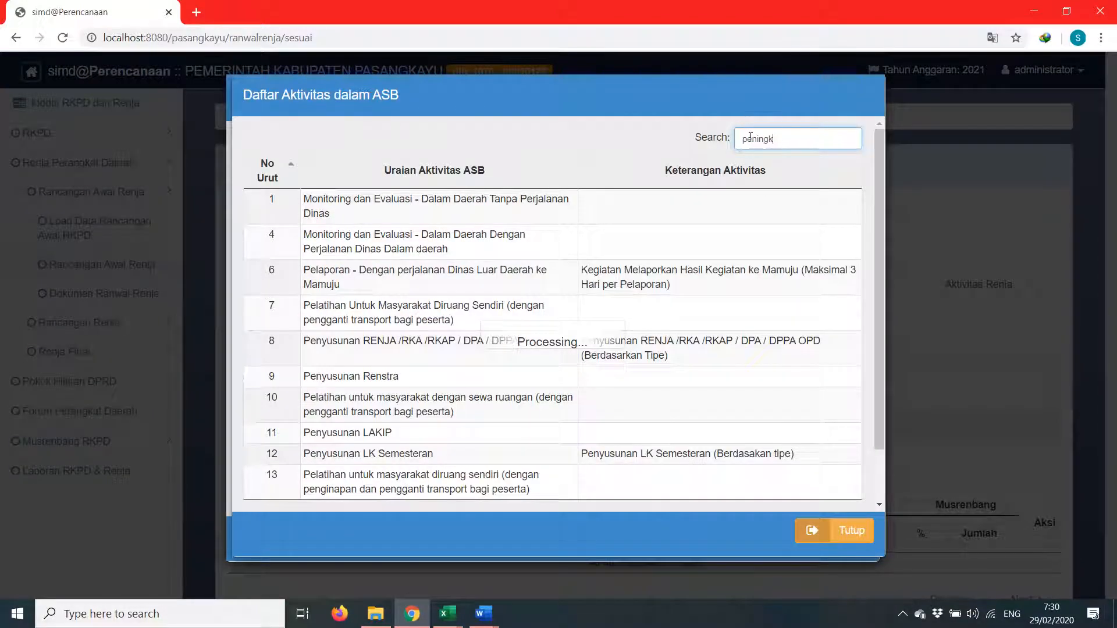
type("atan jalan")
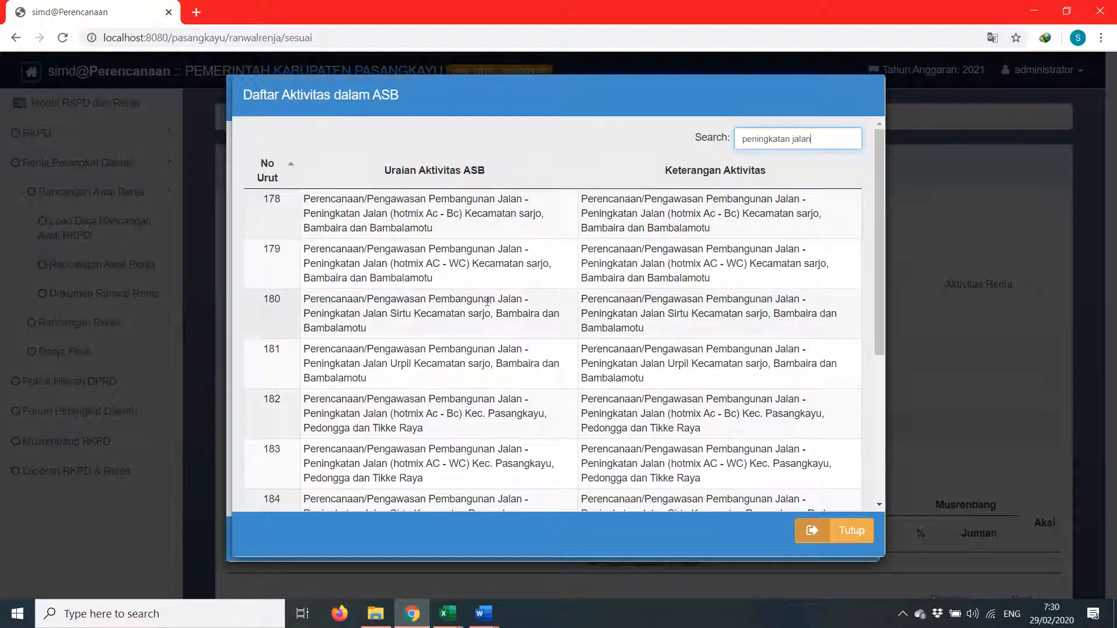
Select the ASB activity "Pembangunan Jalan - Peningkatan Jalan (hotmix Ac - Bc) Kecamatan sarjo, Bambaira dan Bambalamotu"
scroll(488, 301, "down", 3)
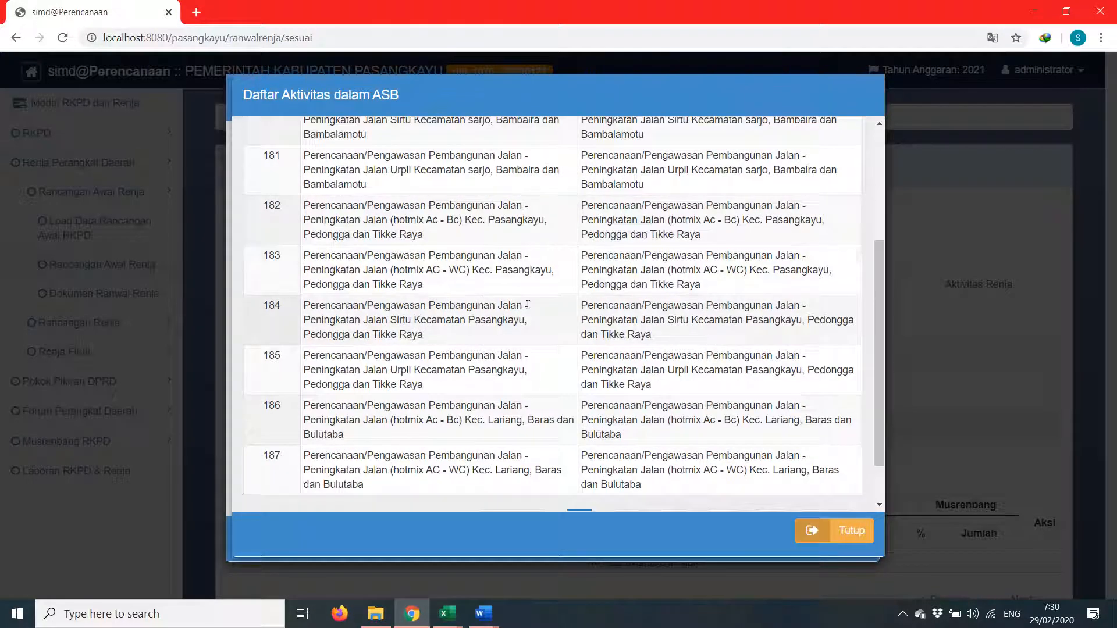
scroll(528, 304, "down", 2)
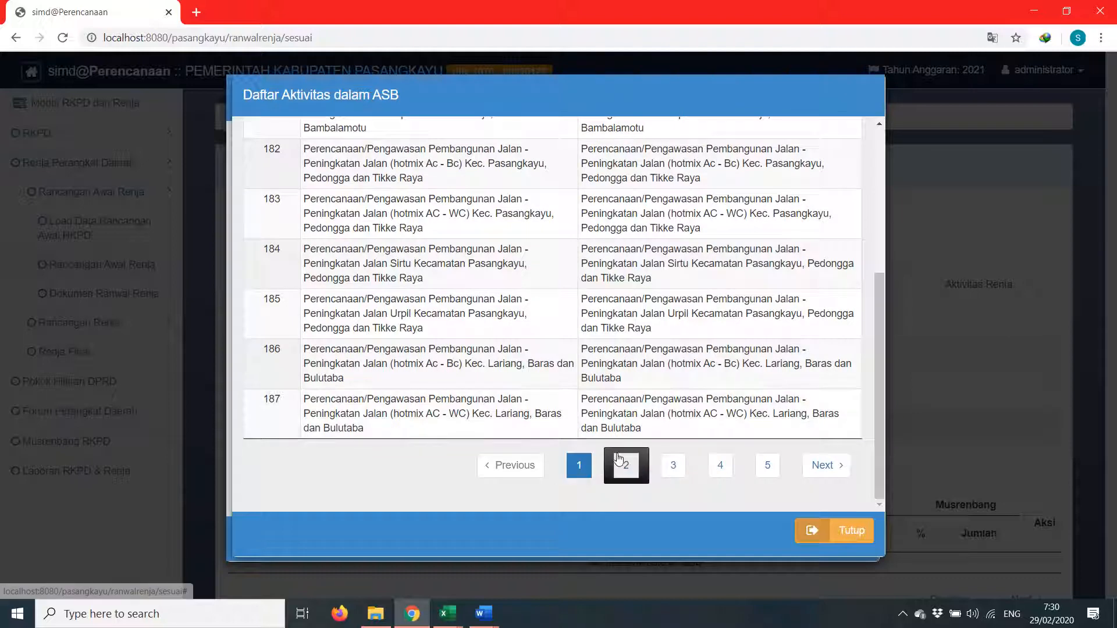
left_click(619, 460)
left_click(669, 469)
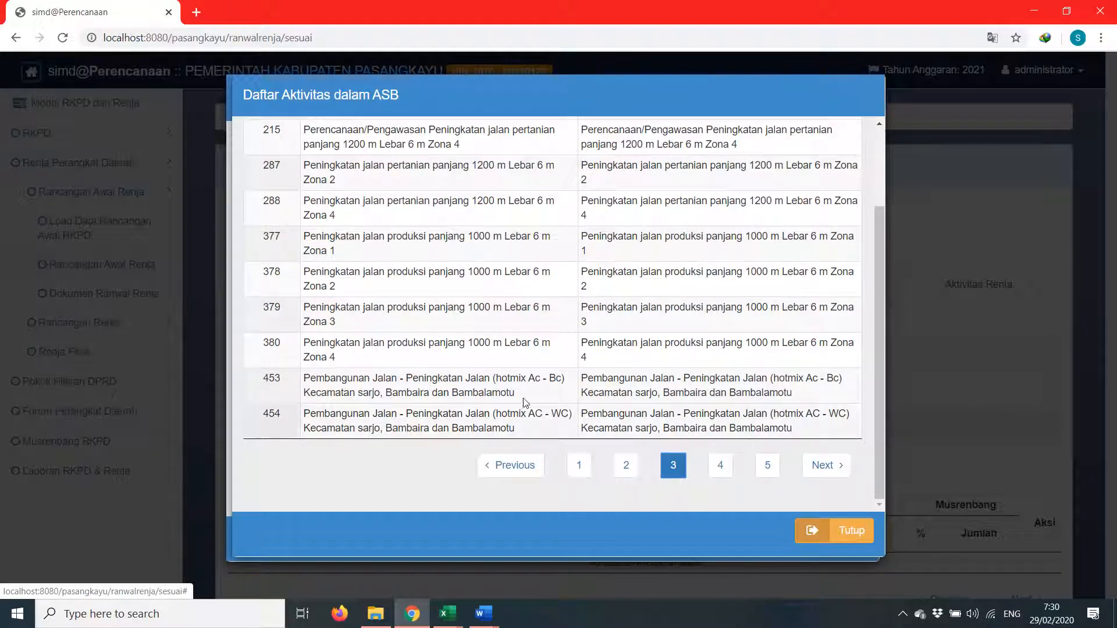
scroll(365, 387, "up", 2)
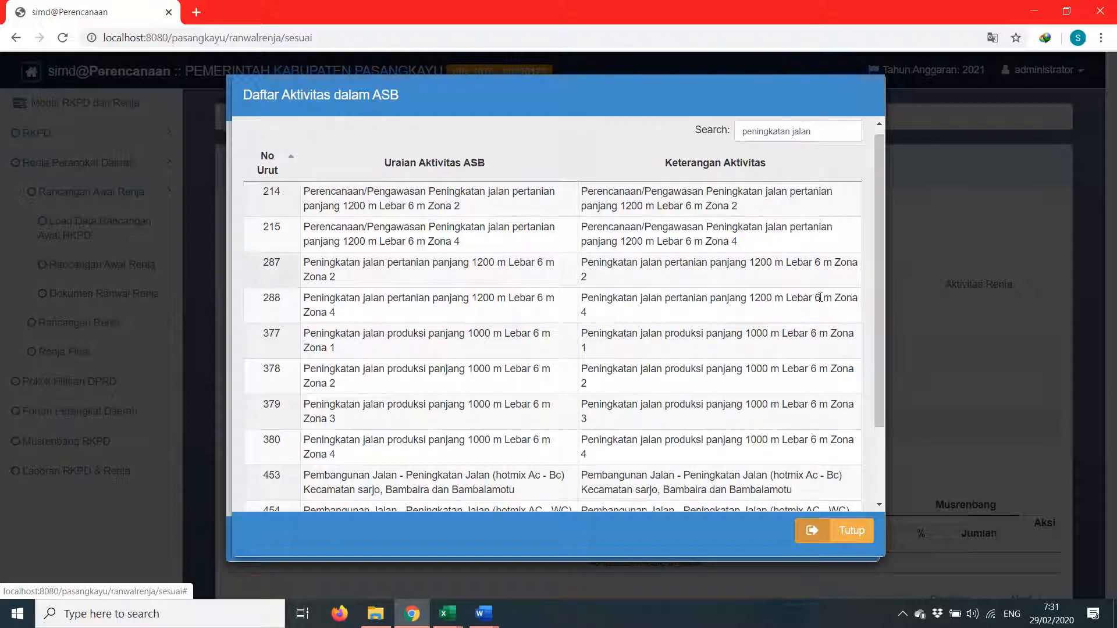
scroll(820, 297, "down", 2)
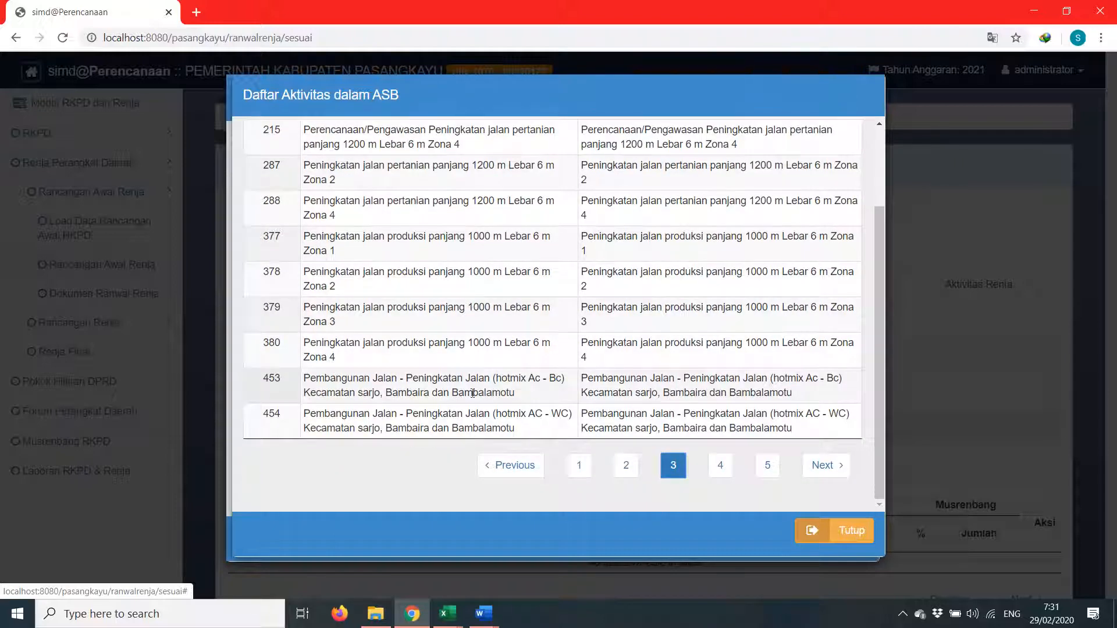
double_click(491, 391)
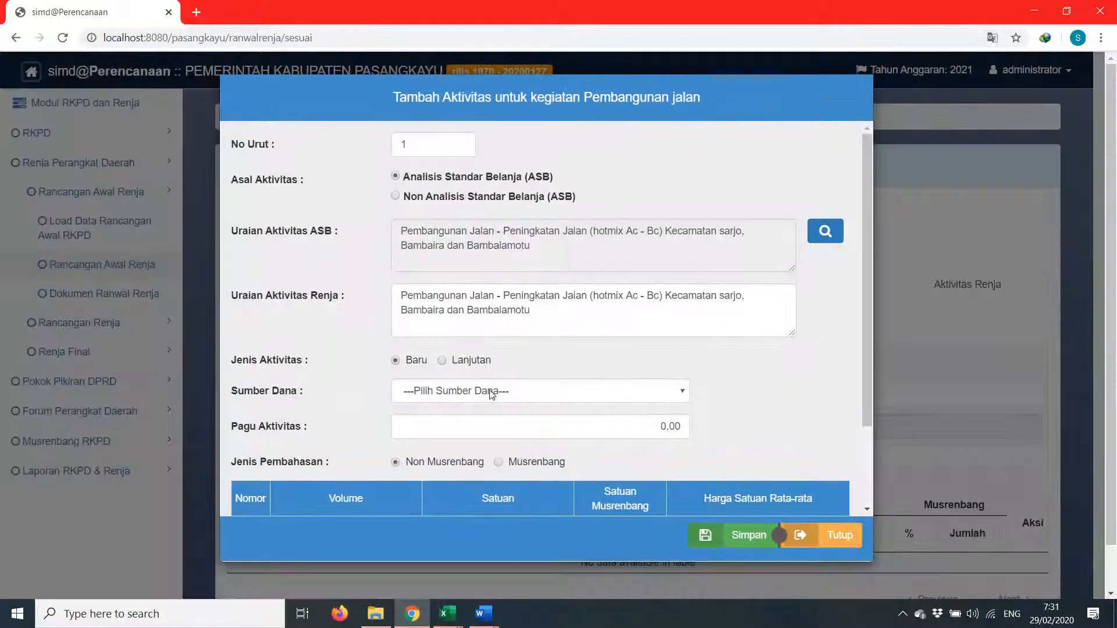
Replace the Uraian Aktivitas Renja with "Peningkatan Jalan Kecamatan Sarjo"
triple_click(551, 316)
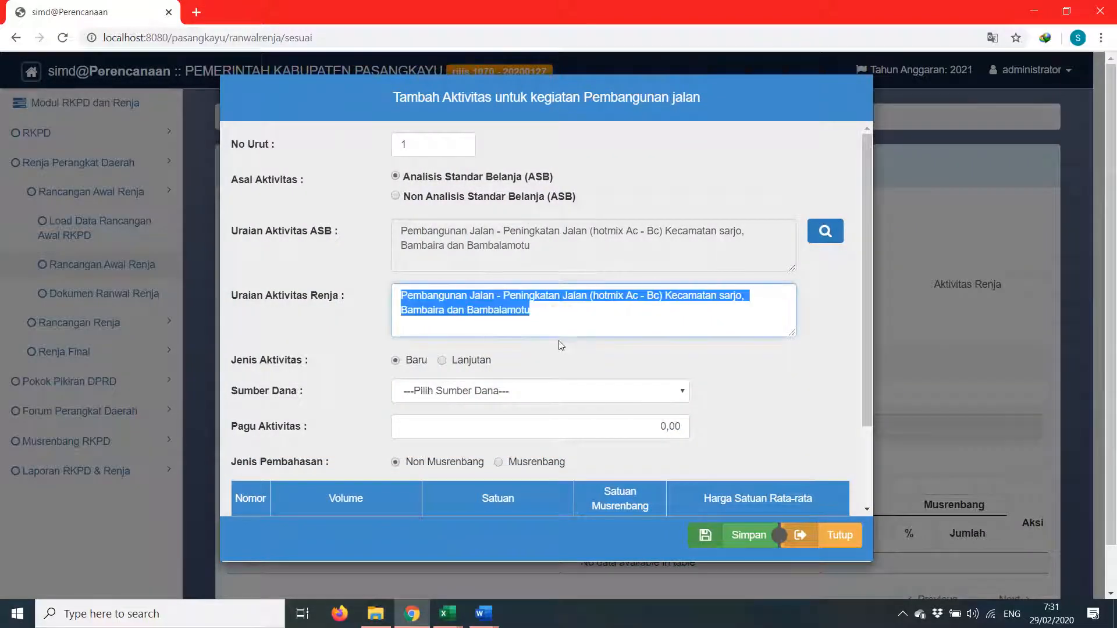
type("P")
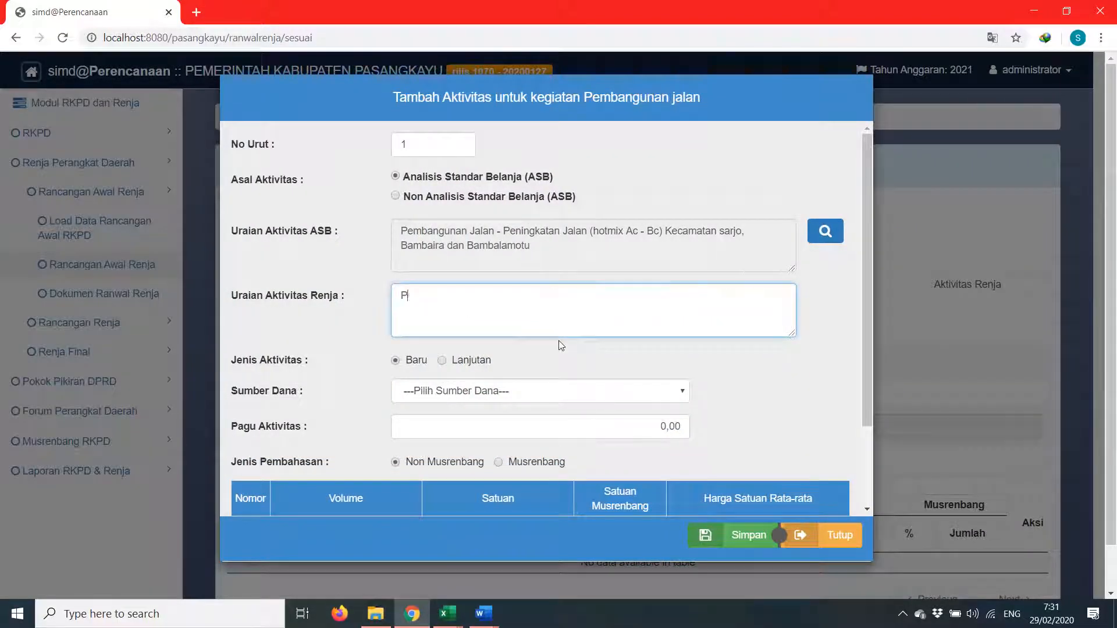
type("eningkatan Jalan Kecamatan Sarjo")
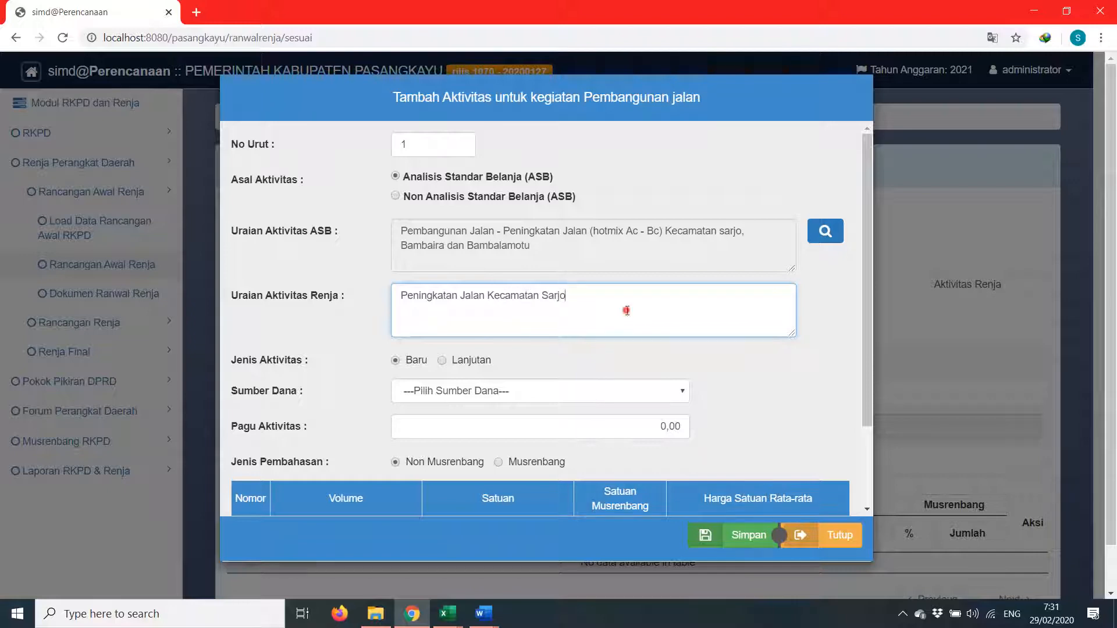
left_click_drag(627, 310, 403, 282)
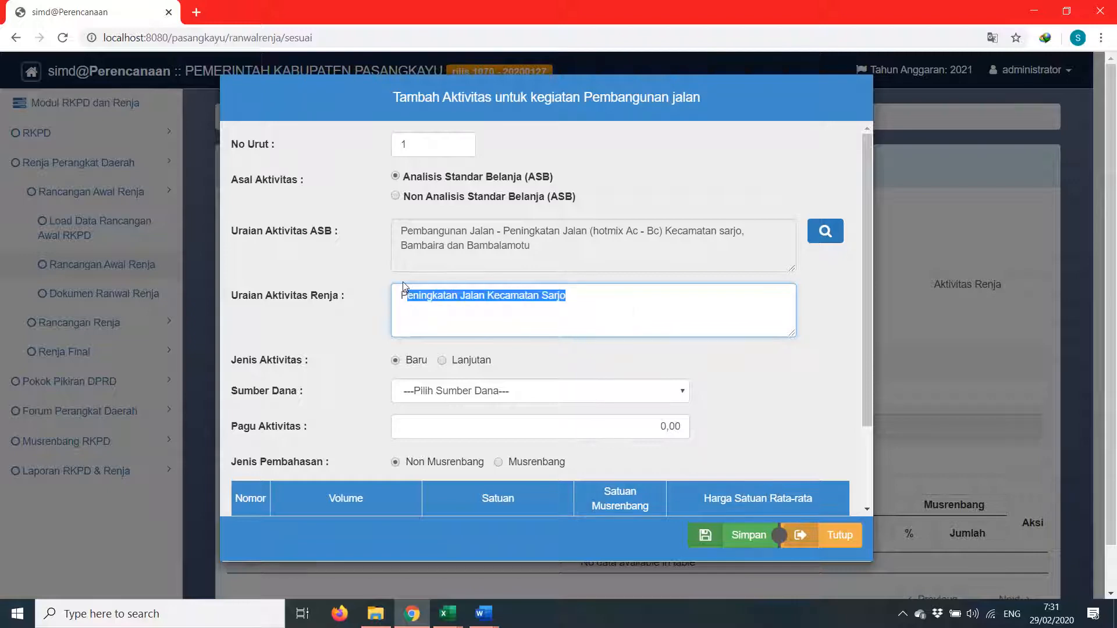
left_click(622, 311)
Set the activity's Sumber Dana to Dana Alokasi Umum (DAU) and its Pagu Aktivitas to 200.000.000,00
scroll(505, 341, "down", 2)
left_click(486, 303)
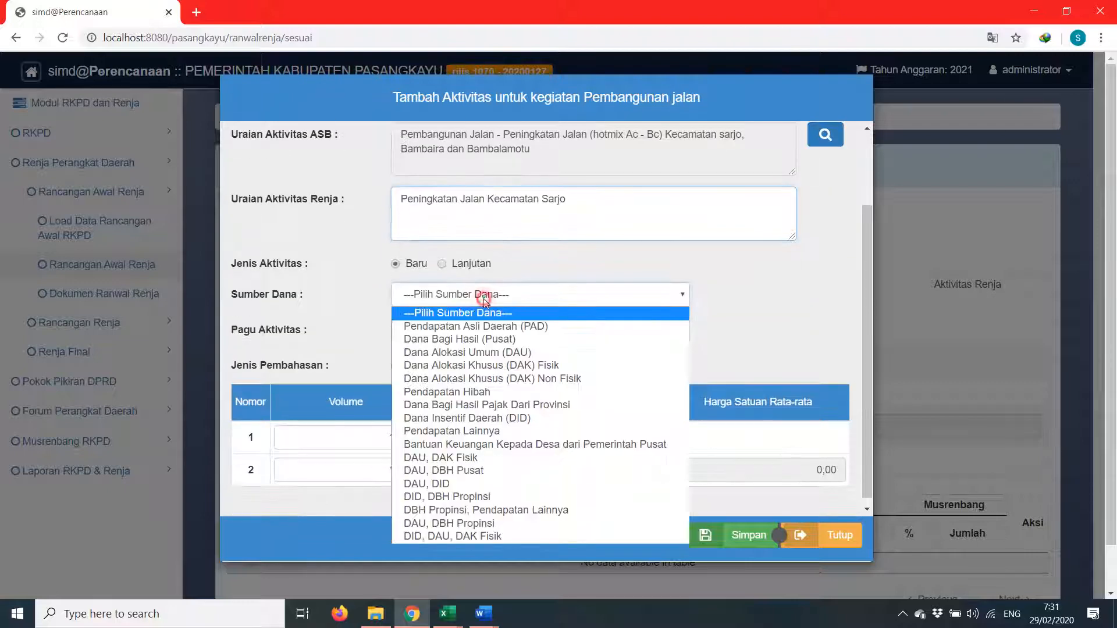
left_click(493, 354)
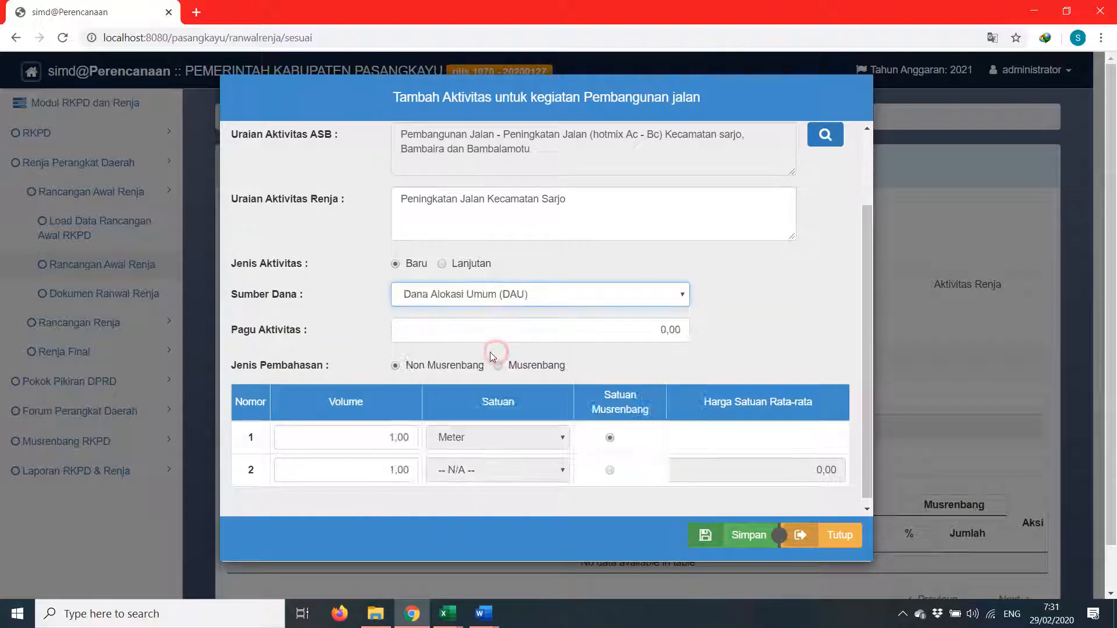
left_click(466, 330)
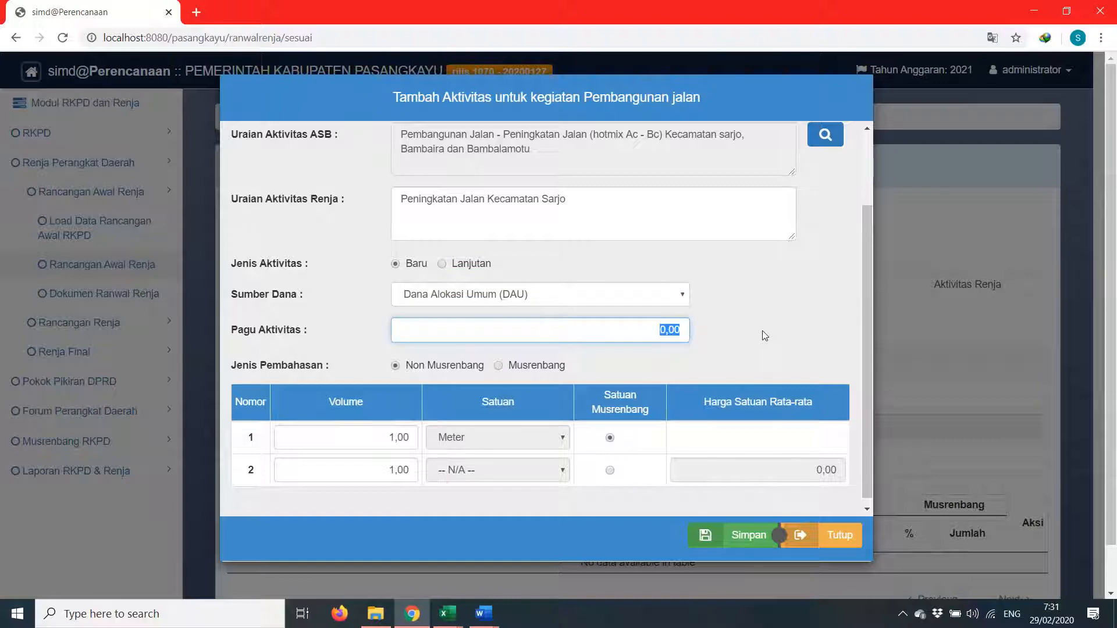
type("200.000.000")
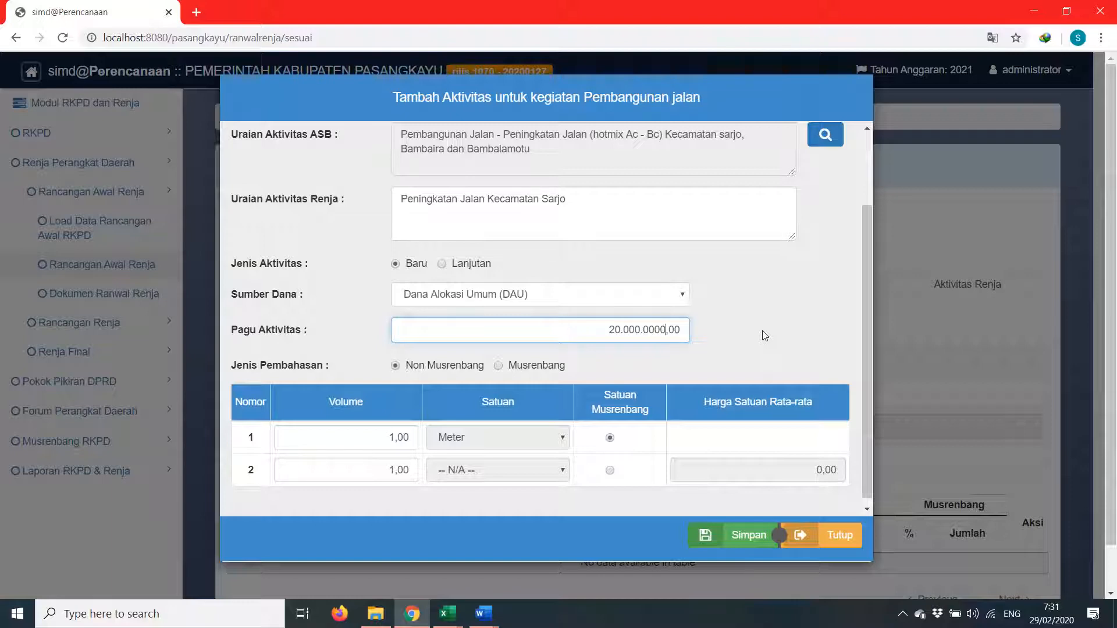
left_click(767, 349)
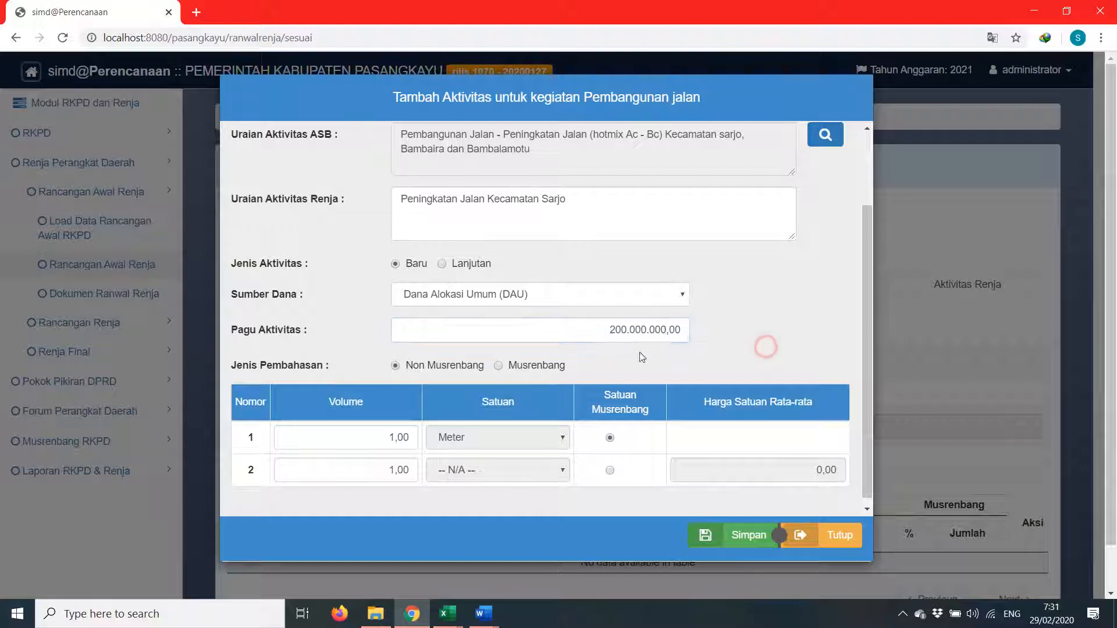
Set the activity's Jenis Pembahasan to Musrenbang with a Pagu Musrenbang of 20%
left_click(559, 365)
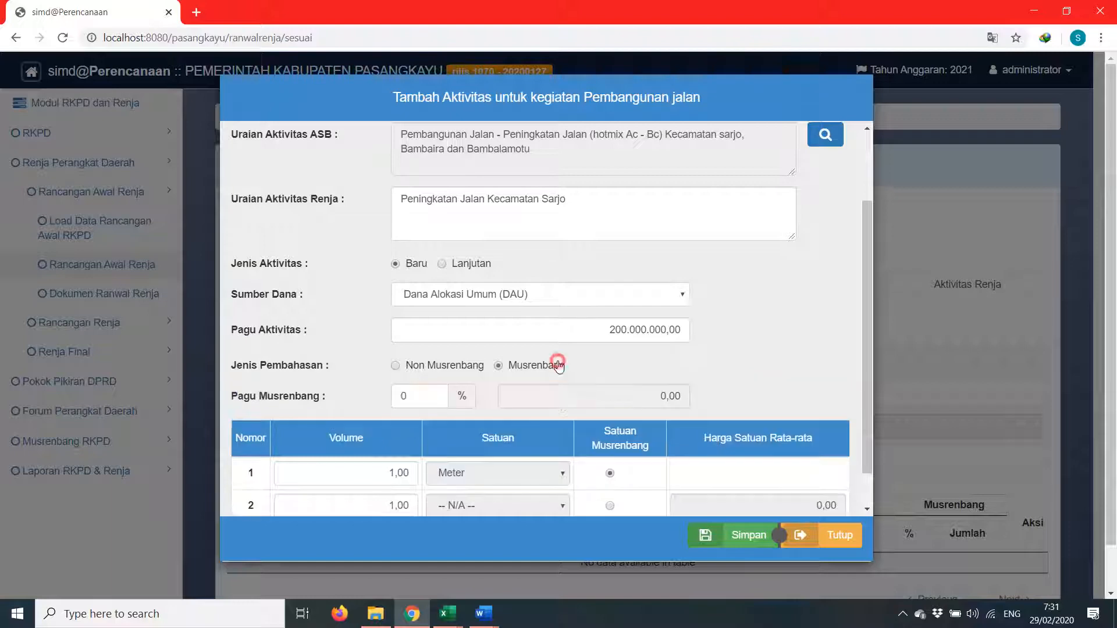
left_click(420, 397)
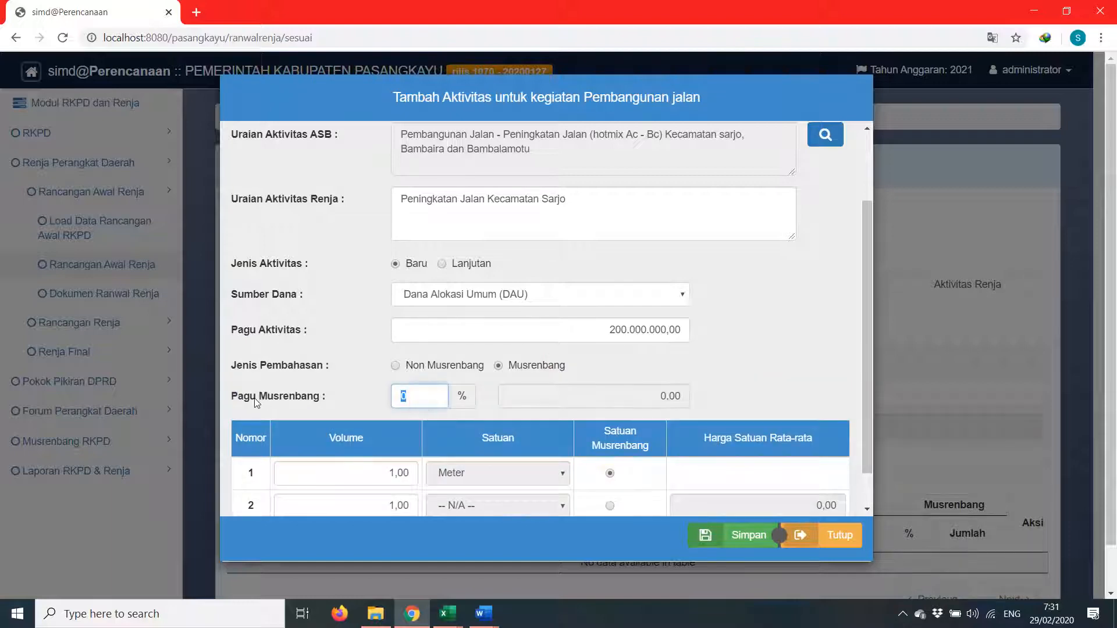
type("20")
left_click(679, 351)
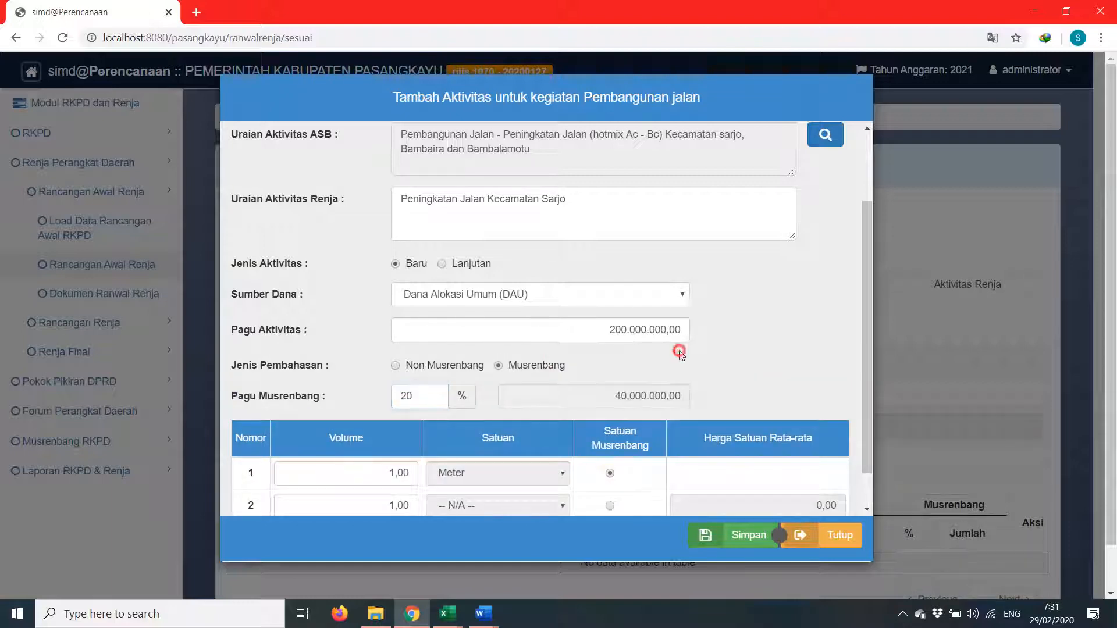
Set the first volume to 50 Meter, use that row as the Satuan Musrenbang, and save the activity
scroll(572, 368, "down", 1)
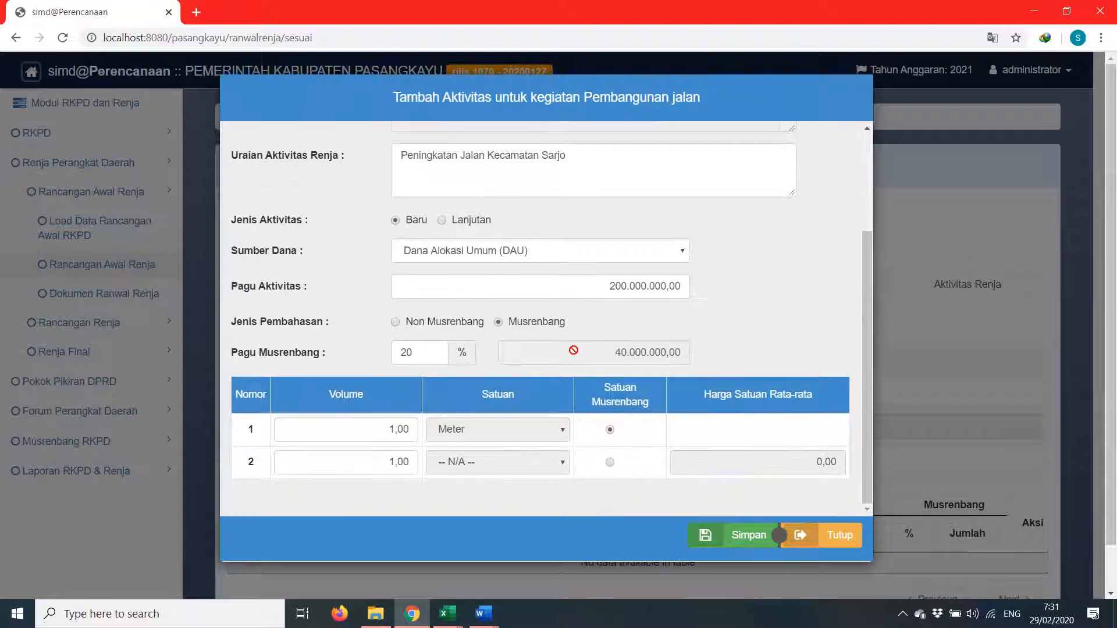
left_click(355, 425)
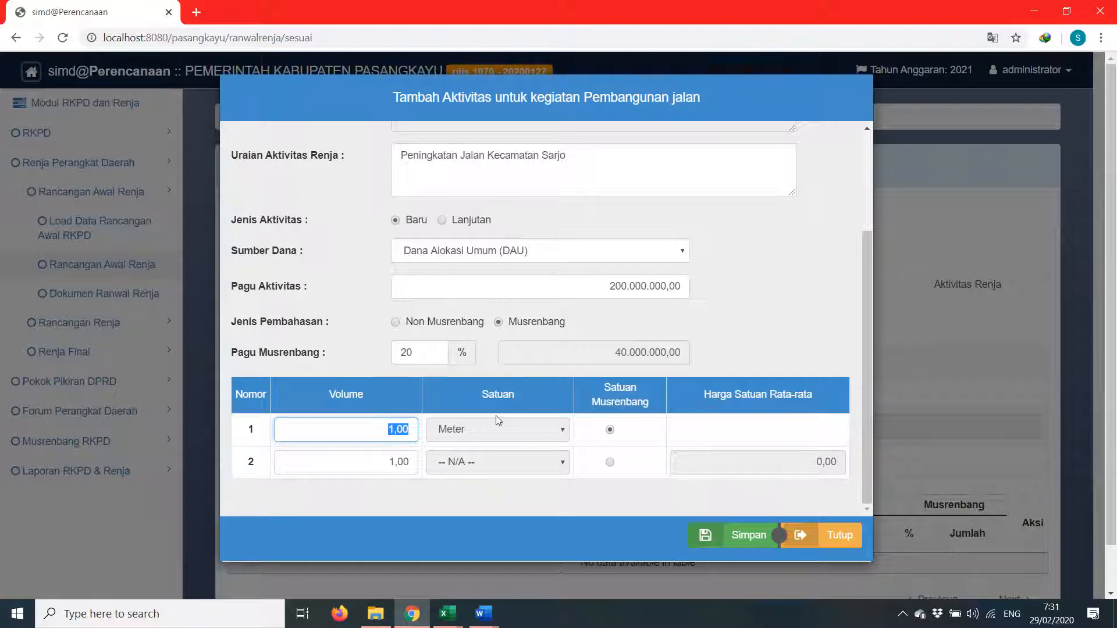
type("50")
left_click(620, 434)
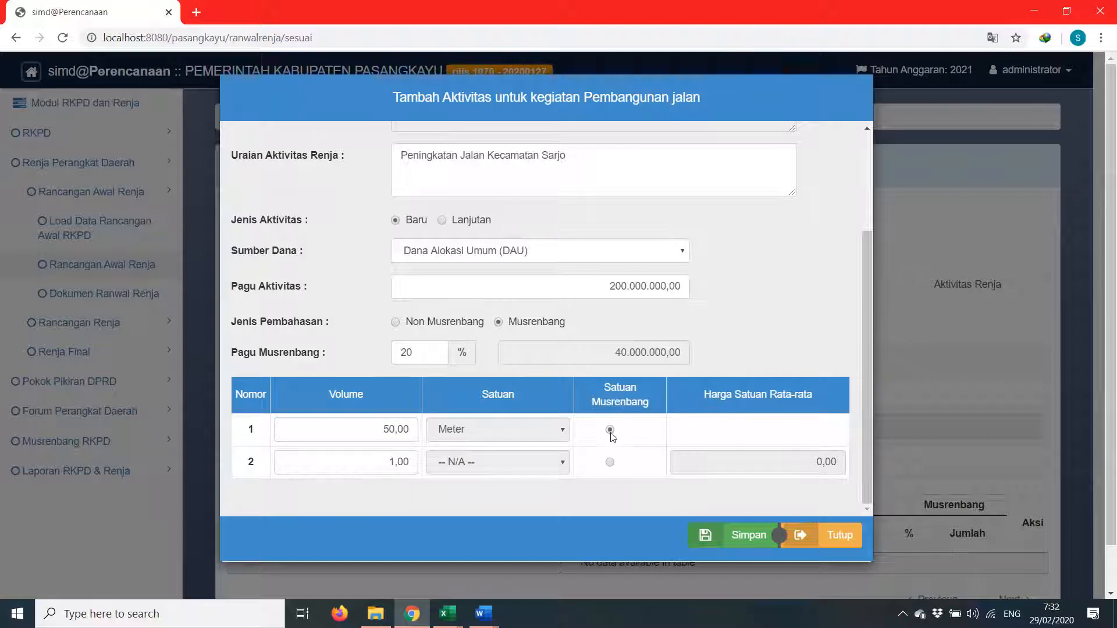
left_click(610, 435)
left_click(762, 544)
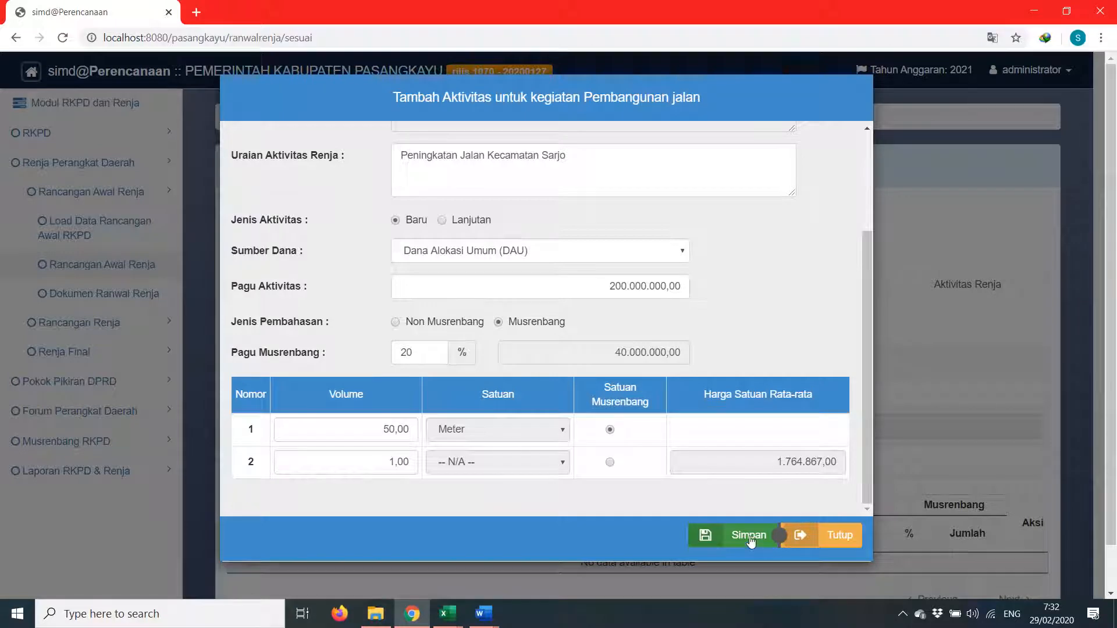
left_click(750, 540)
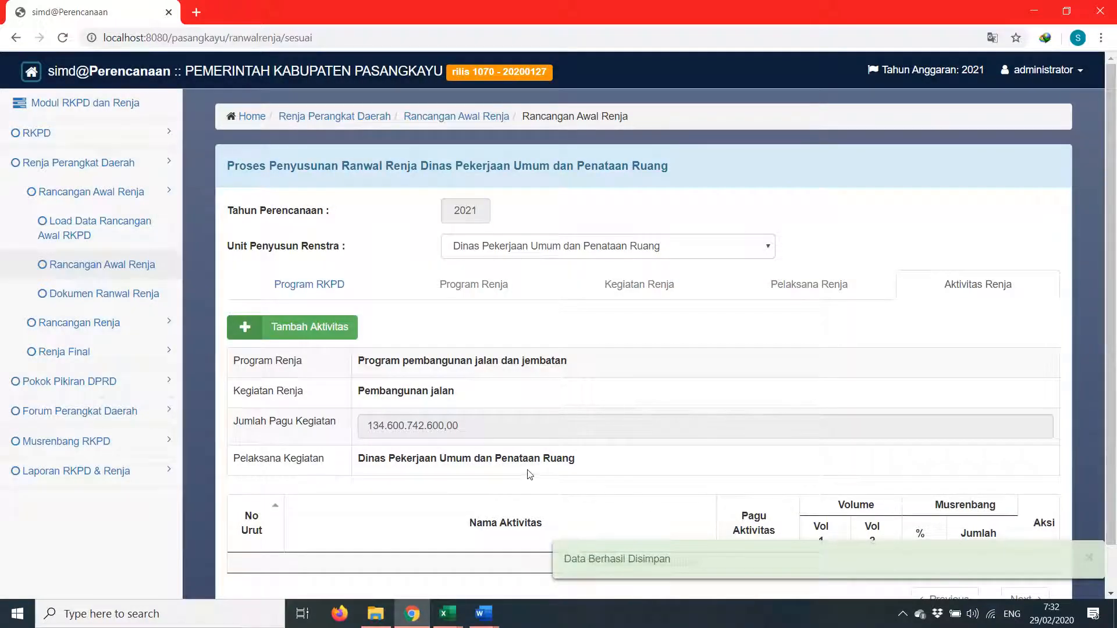
Start adding another activity to the Pembangunan jalan kegiatan with No Urut 2
scroll(369, 403, "down", 1)
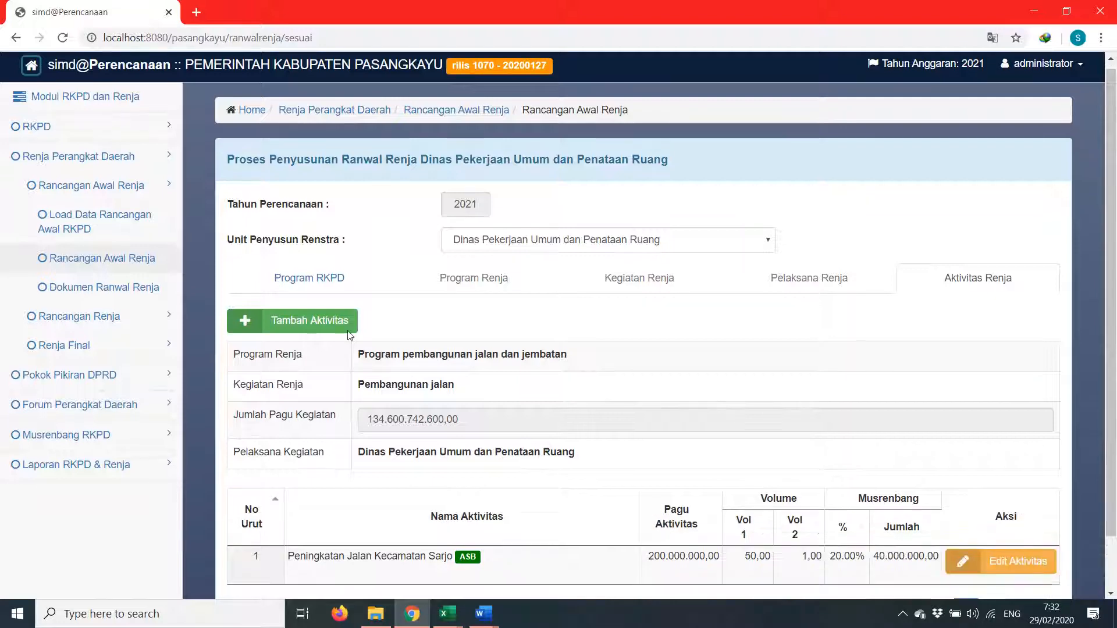
scroll(350, 336, "down", 1)
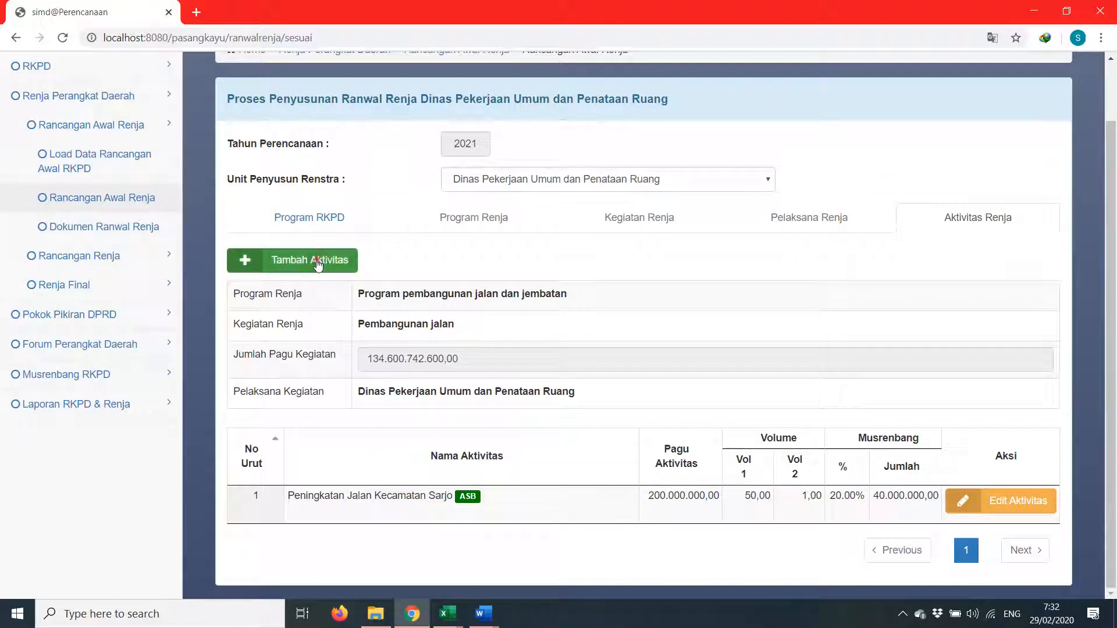
left_click(343, 273)
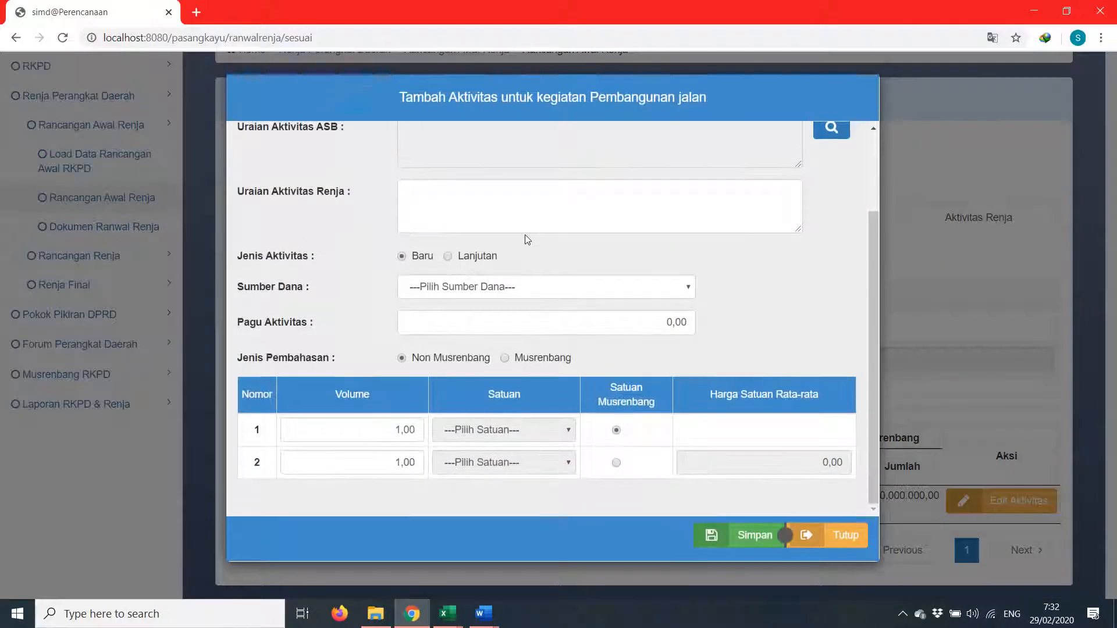
scroll(498, 224, "up", 2)
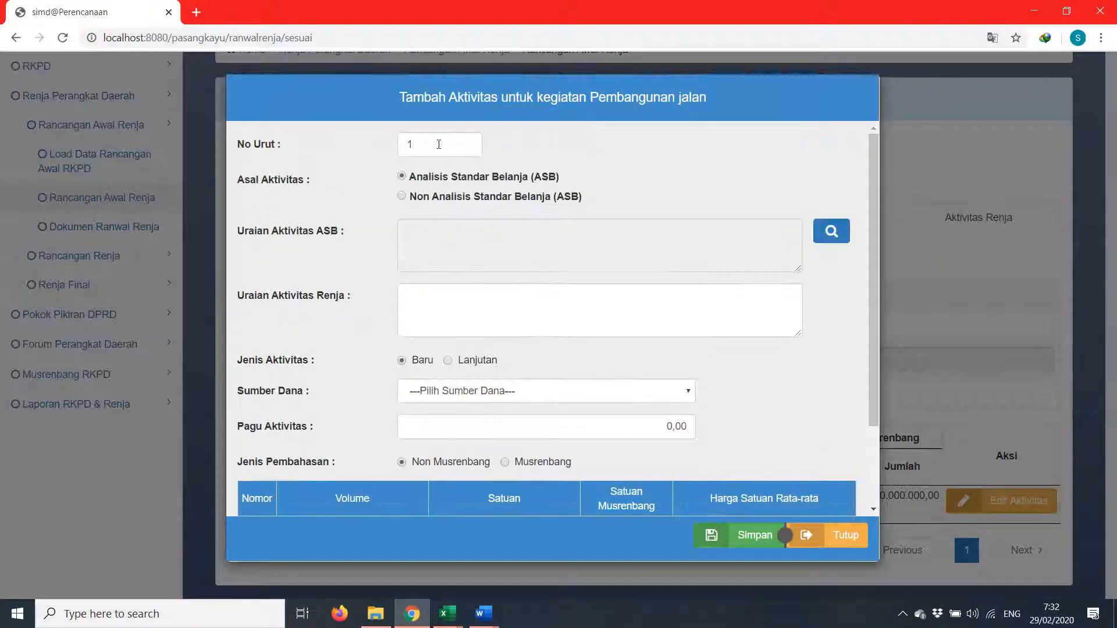
left_click(439, 144)
key("BackSpace")
type("2")
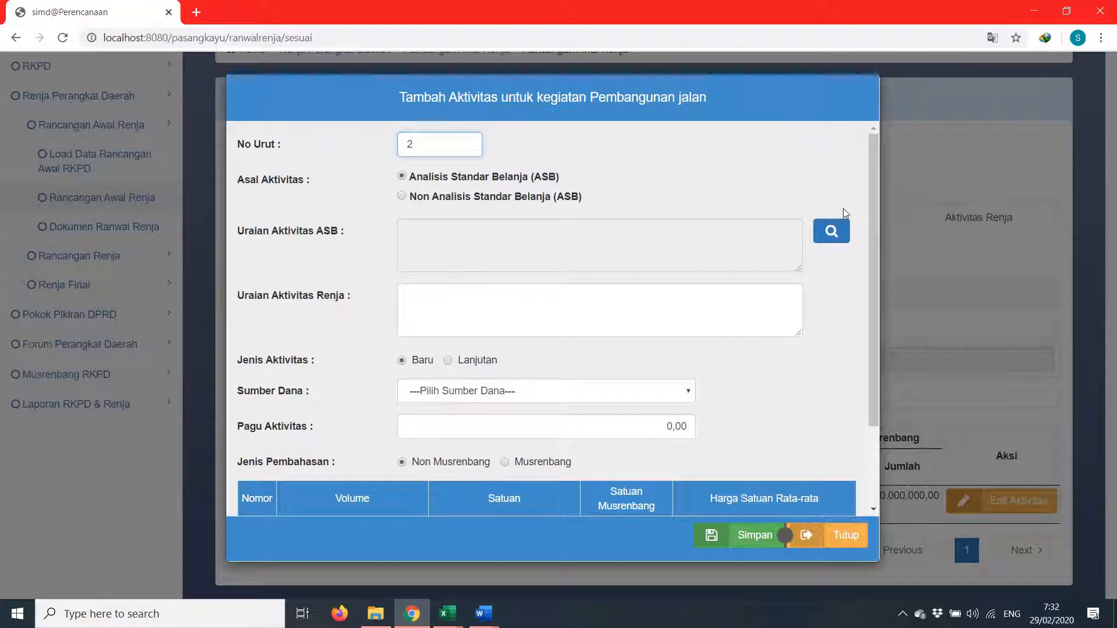
Search the ASB list for "peningkatan jalan" and pick activity 178, Peningkatan Jalan (hotmix Ac - Bc) Kecamatan sarjo, Bambaira dan Bambalamotu
left_click(831, 231)
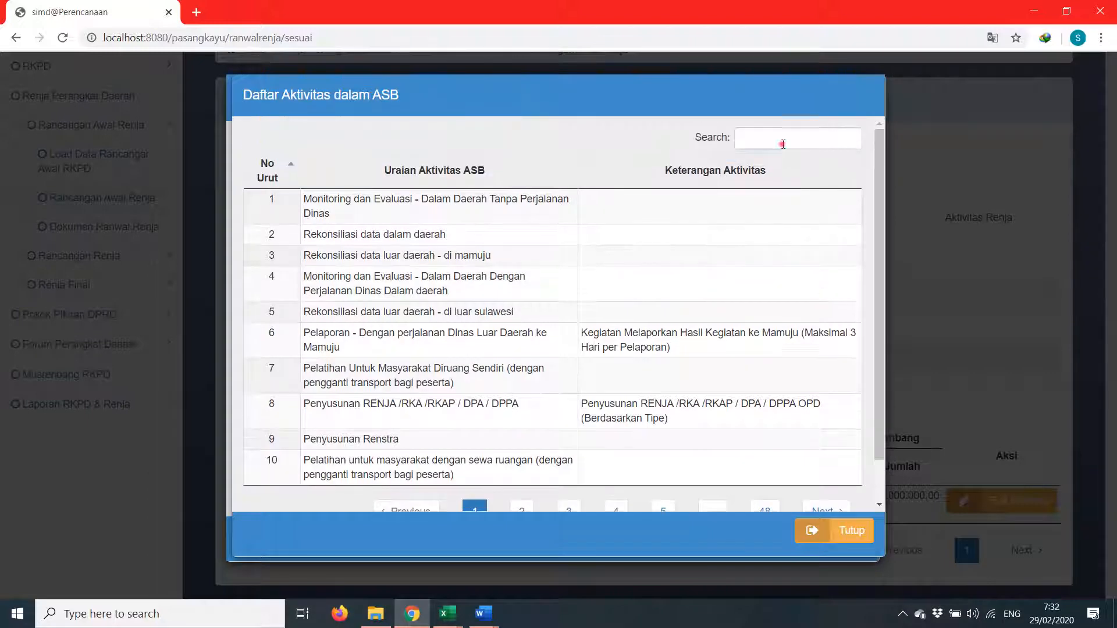
left_click(783, 145)
type("jalan")
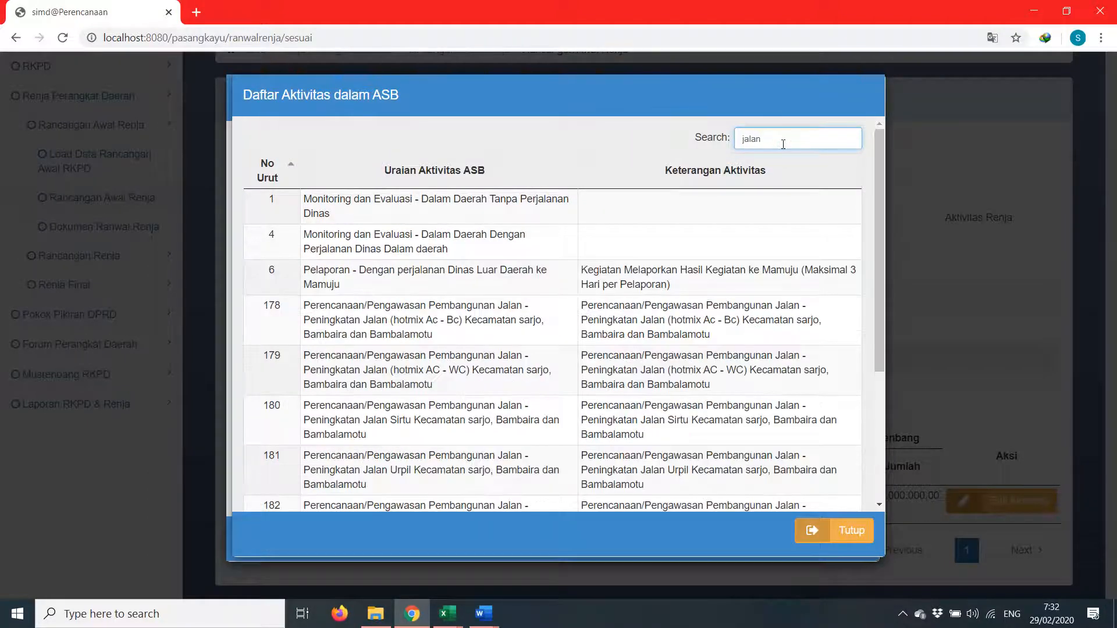
key("BackSpace")
key("BackSpace")
key("BackSpace")
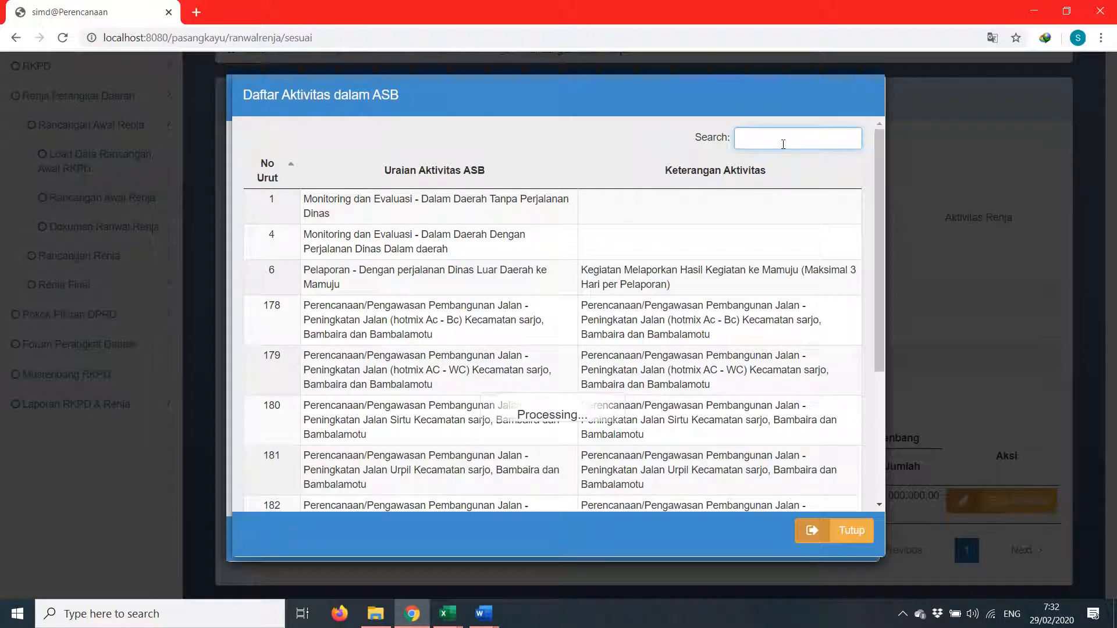
type("peningkatan jalan")
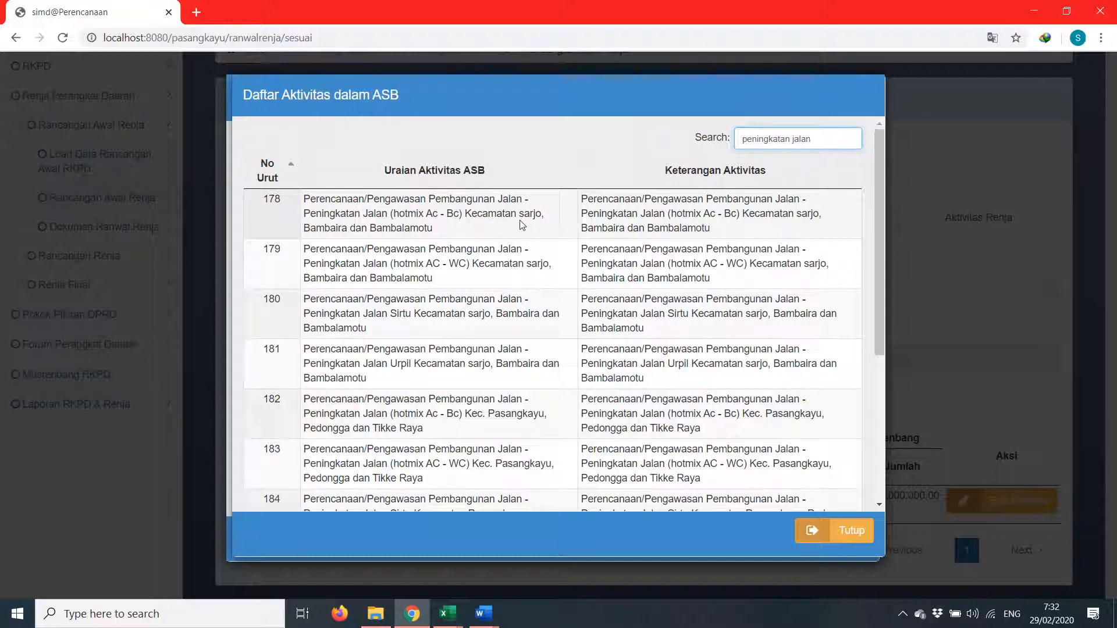
left_click(522, 225)
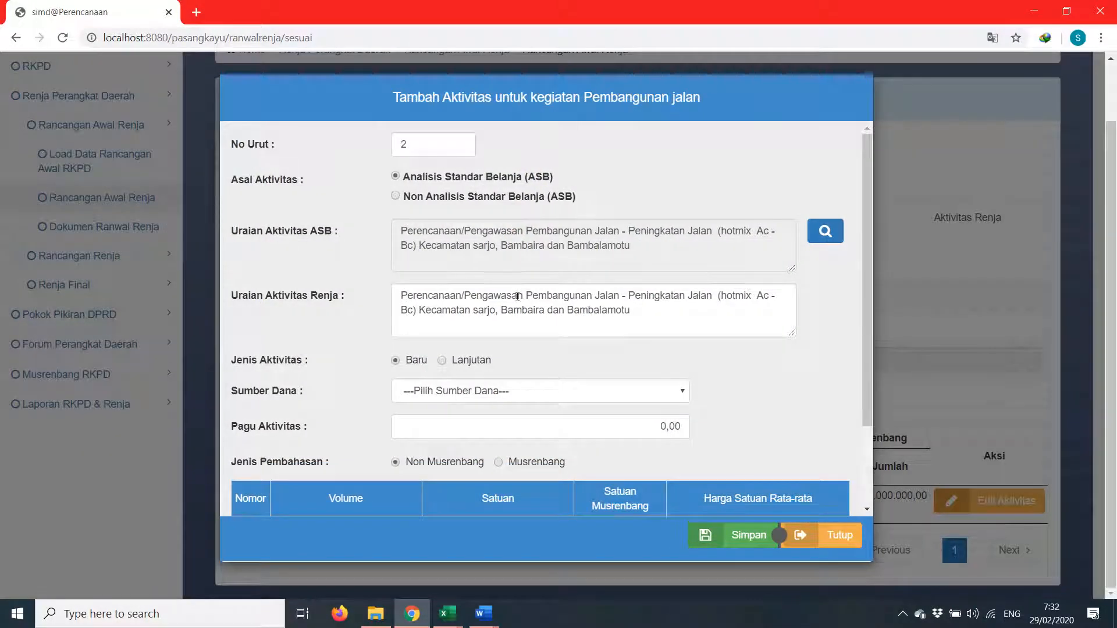
Shorten the activity's Uraian Aktivitas Renja to "Perencanaan Peningkatan Jalan Kecamatan Sarjo"
left_click_drag(523, 294, 467, 293)
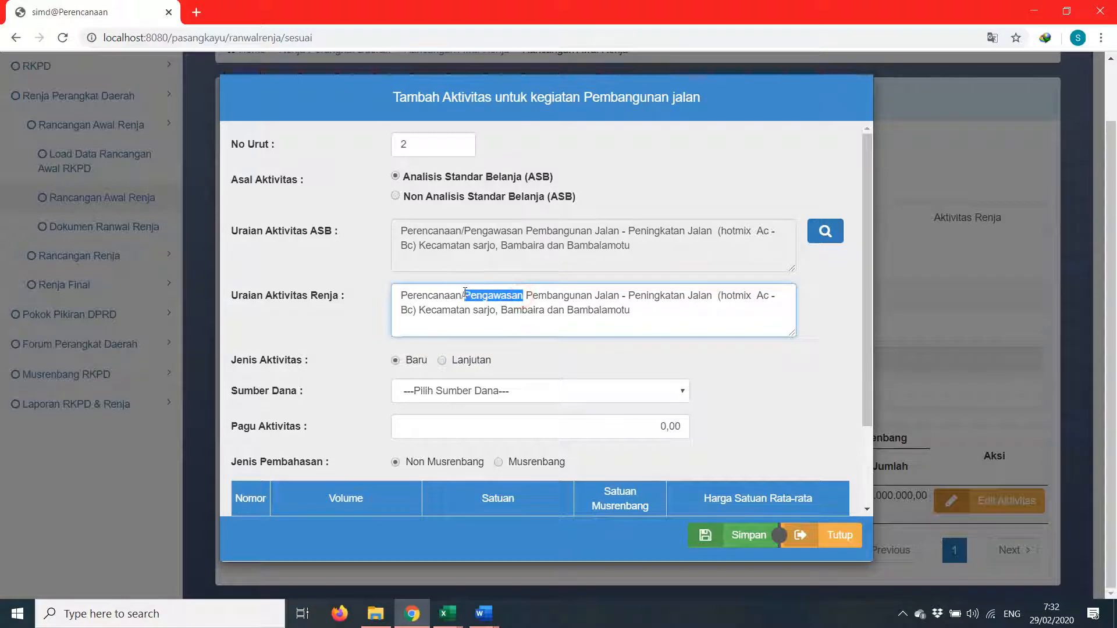
key("BackSpace")
key("BackSpace")
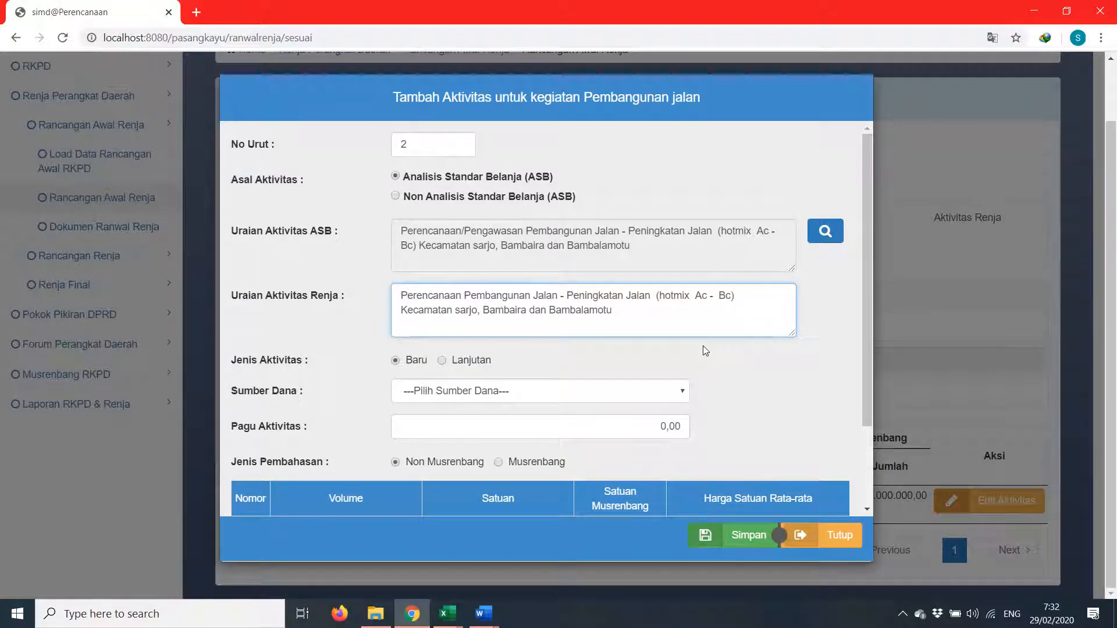
key("Right")
key("shift+Right")
key("shift+Right")
key("shift+Right")
key("shift+Right")
key("shift+Right")
key("shift+Right")
key("shift+Right")
key("shift+Right")
key("shift+Right")
key("shift+Right")
key("shift+Right")
key("shift+Right")
key("shift+Right")
key("shift+Right")
key("shift+Right")
key("shift+Right")
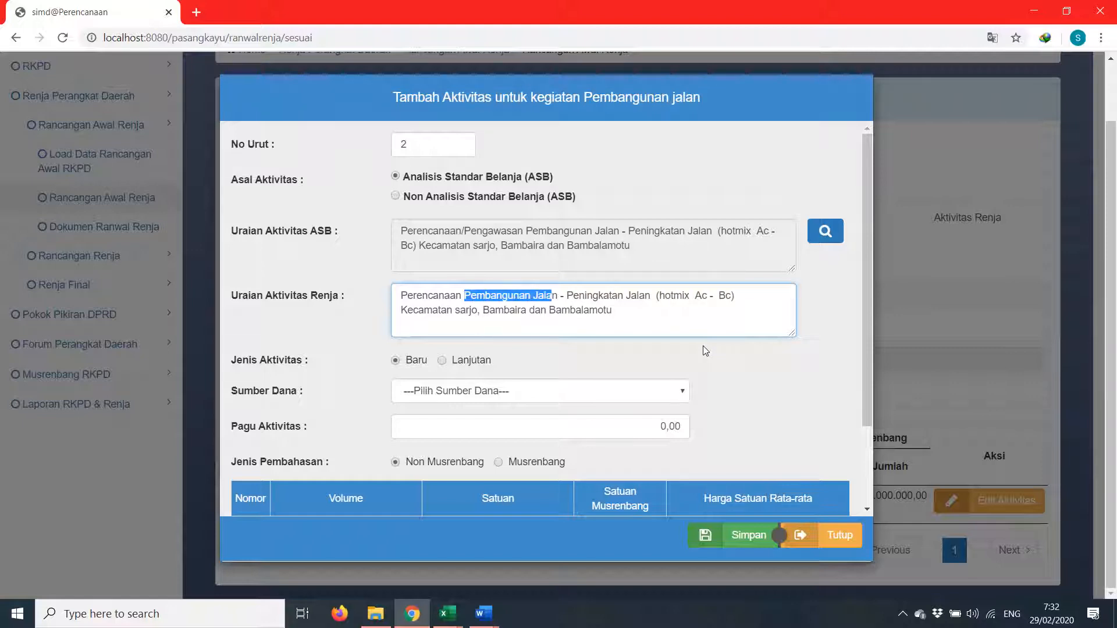
key("shift+Right")
key("shift+Right")
key("shift+Right")
key("shift+Right")
key("BackSpace")
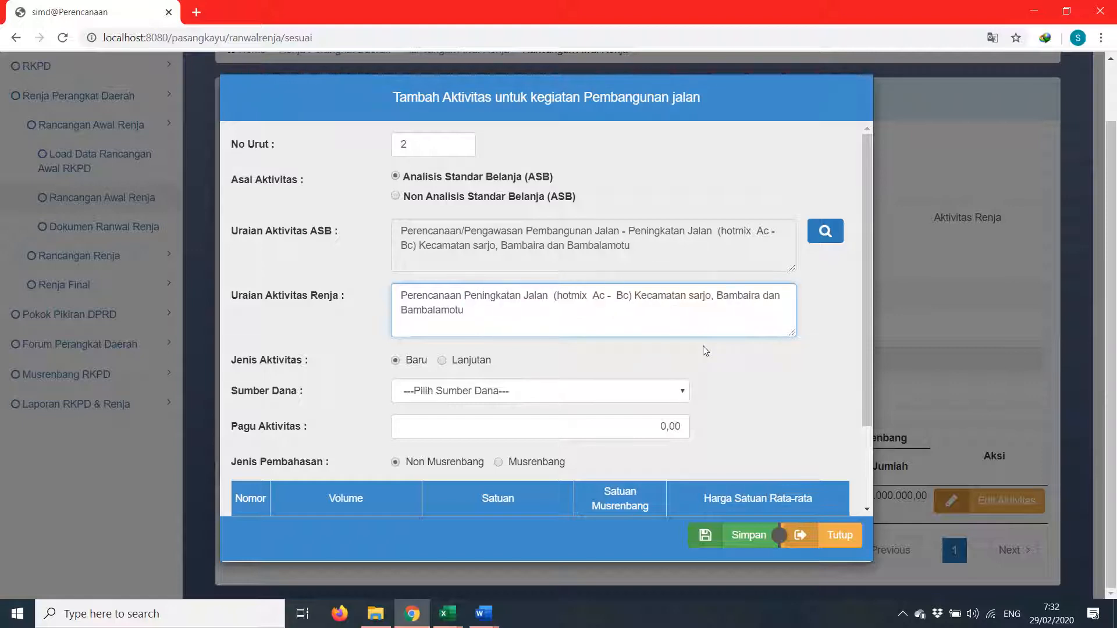
key("Right")
key("Right")
key("Right")
key("Right")
key("ctrl+shift+End")
key("BackSpace")
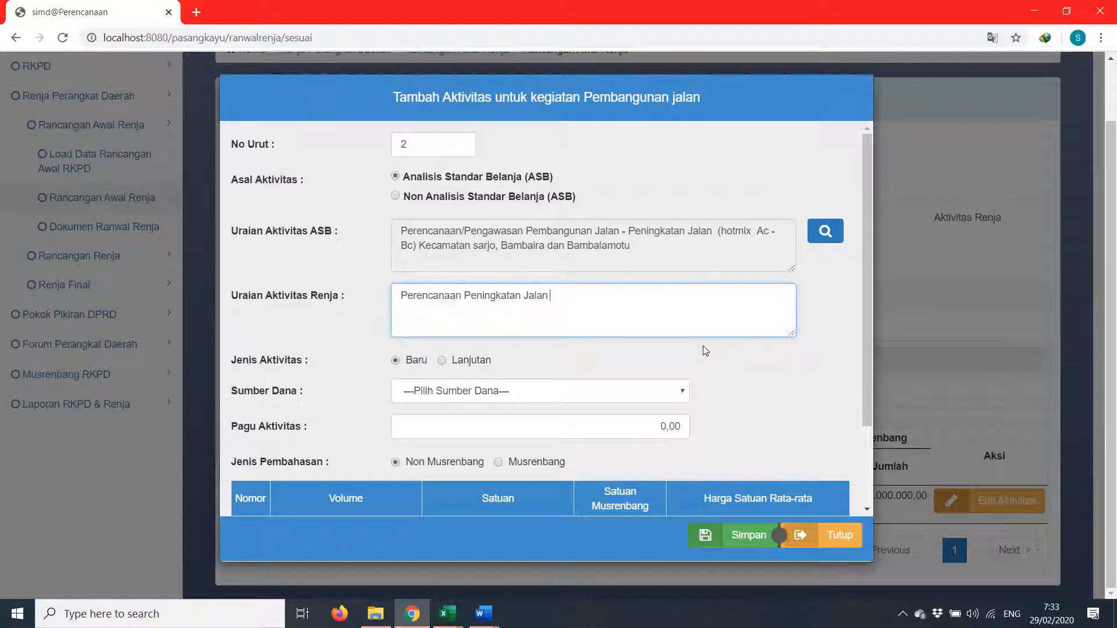
type("Kecamatan Sarjo")
scroll(594, 322, "down", 2)
scroll(462, 282, "up", 2)
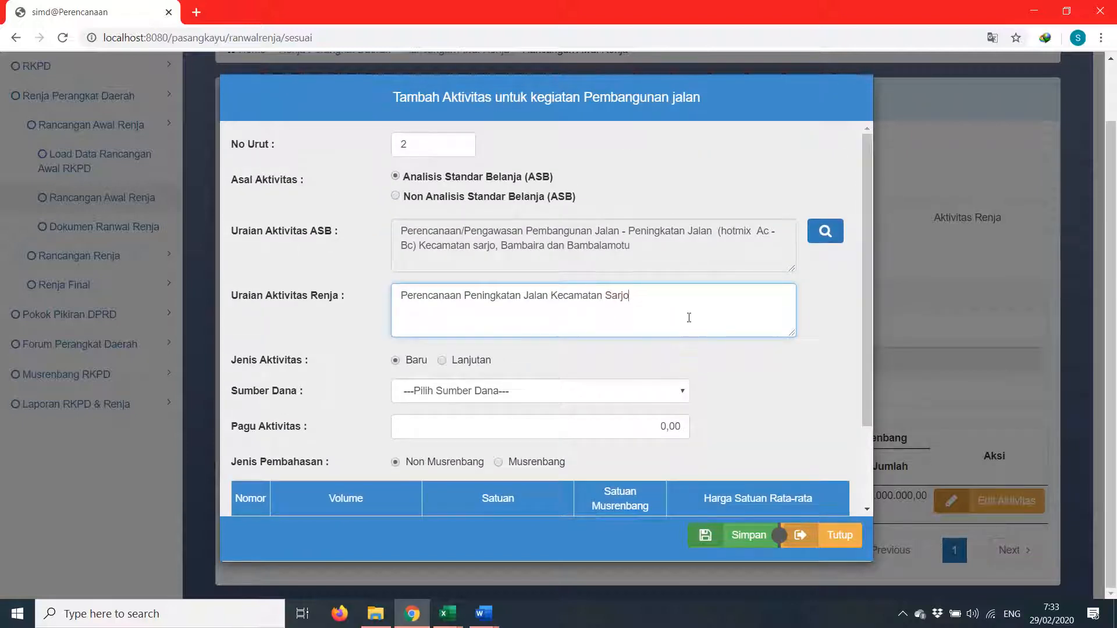
Set the Sumber Dana of the planning activity to Dana Alokasi Umum (DAU) and its Pagu Aktivitas to 6.000.000,00
scroll(586, 382, "down", 1)
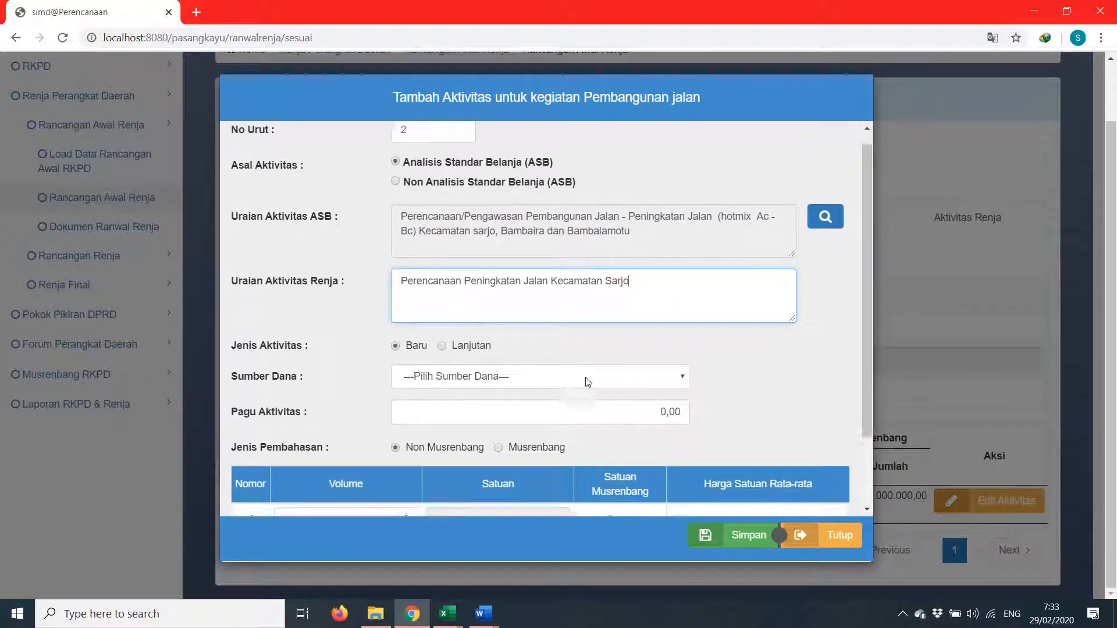
scroll(586, 382, "down", 2)
left_click(579, 302)
left_click(576, 352)
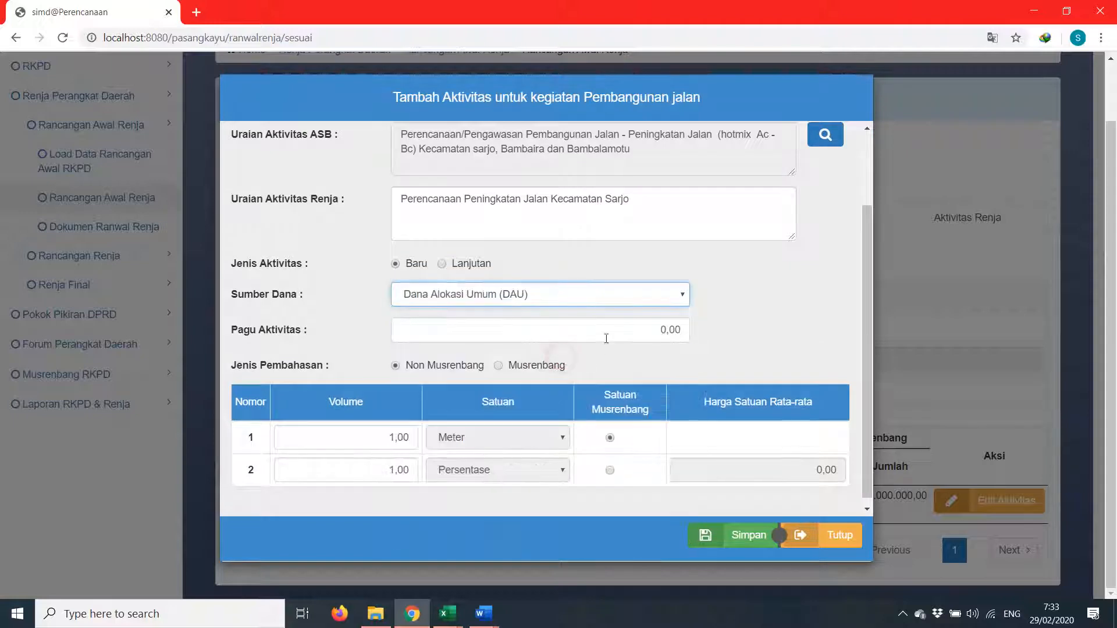
left_click(584, 332)
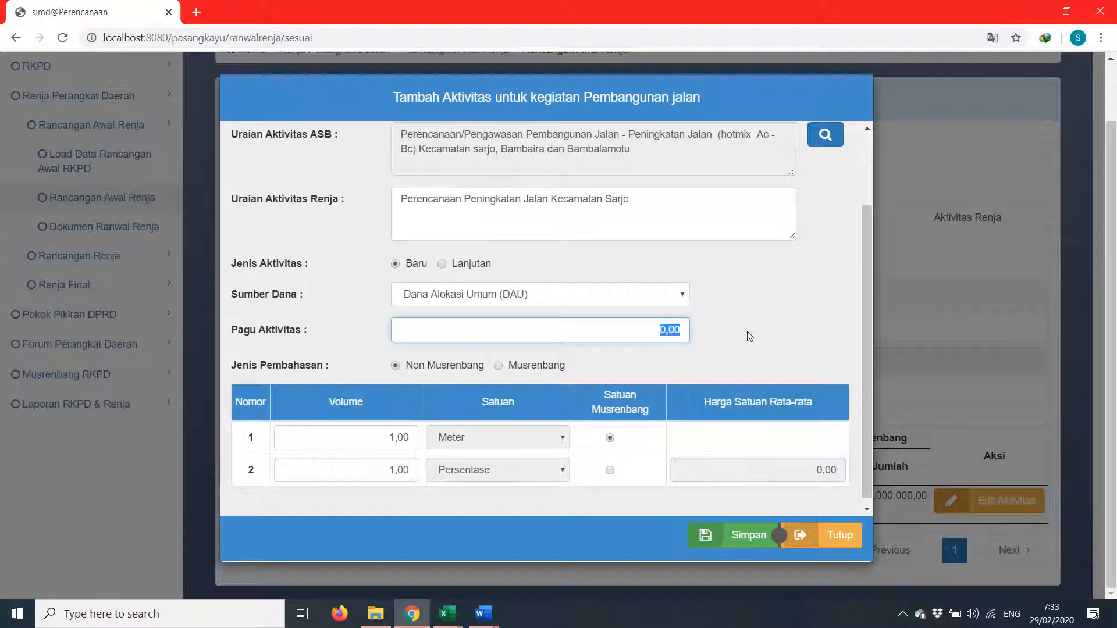
type("6000000")
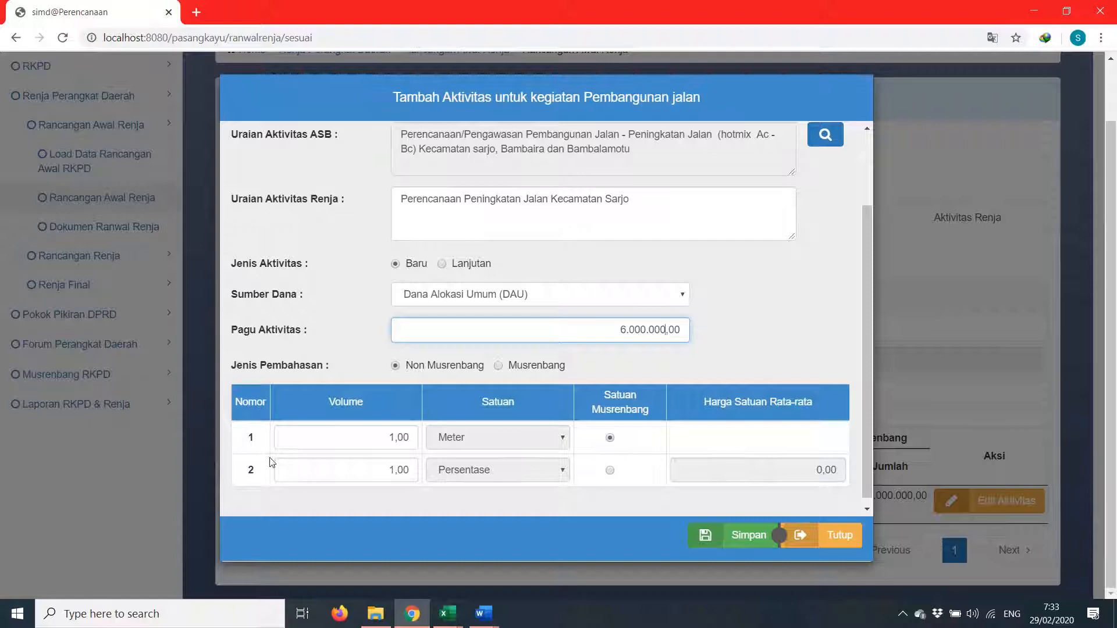
Set the first volume to 20 Meter, keep the Meter row as the Satuan Musrenbang, and save the planning activity
left_click(367, 440)
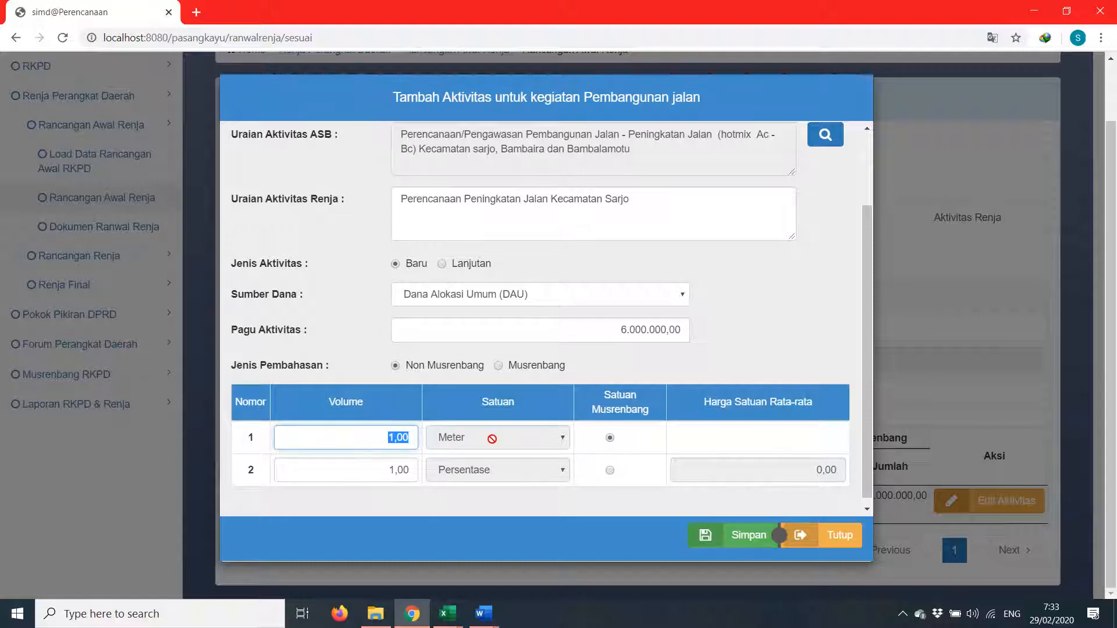
type("20")
left_click(611, 469)
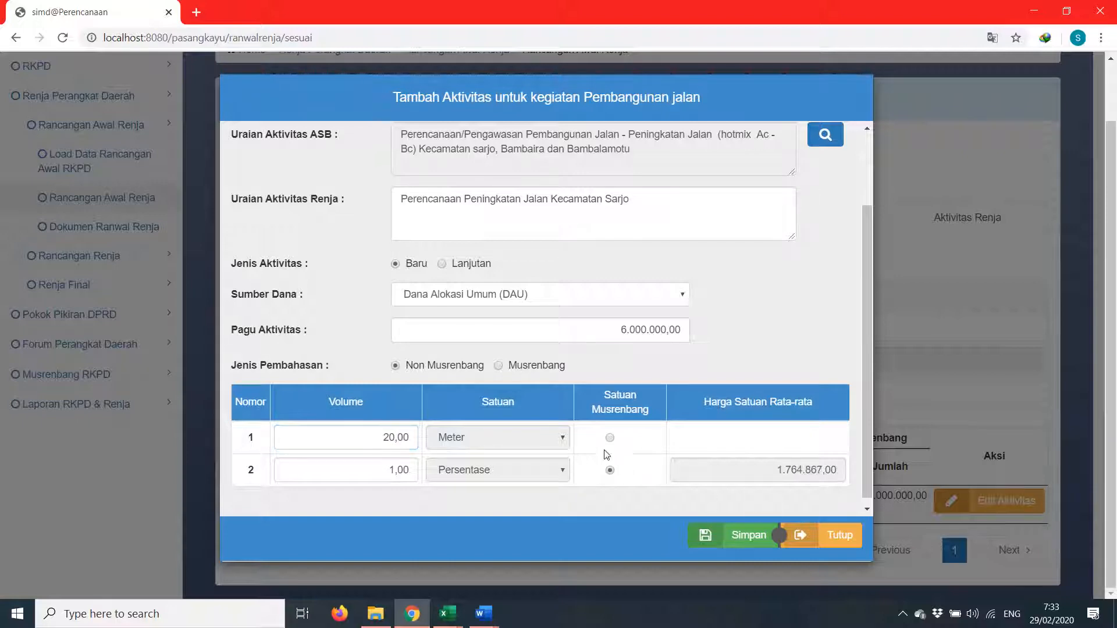
left_click(613, 440)
left_click(726, 538)
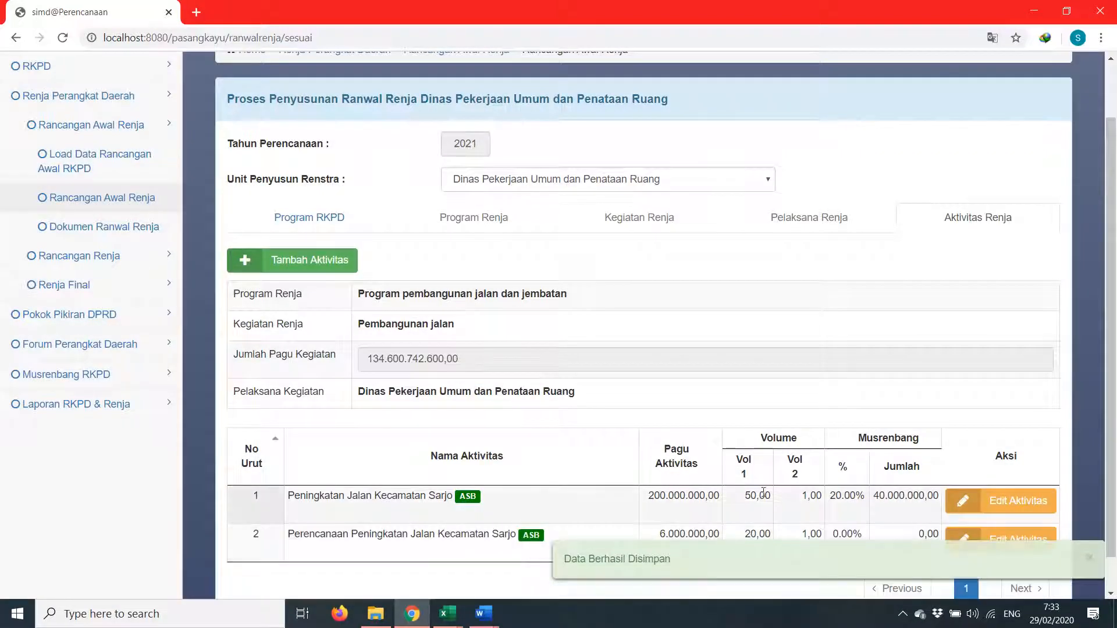
Edit activity 2, Perencanaan Peningkatan Jalan Kecamatan Sarjo, setting its volumes to 50 Meter and 0,03 Persentase, and save it
scroll(763, 492, "down", 1)
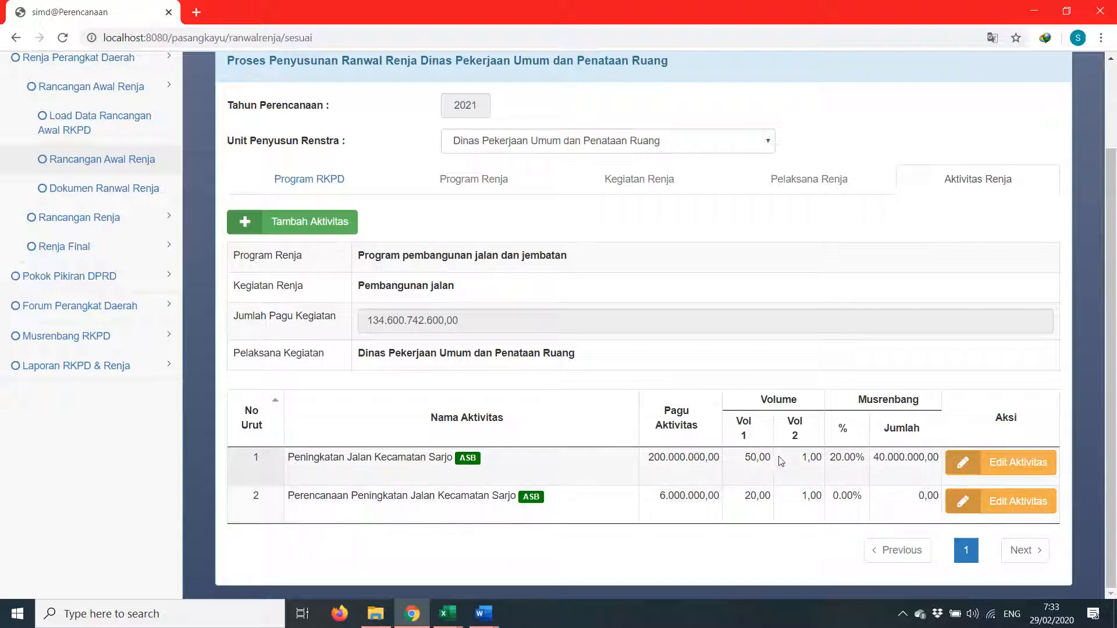
left_click(1002, 500)
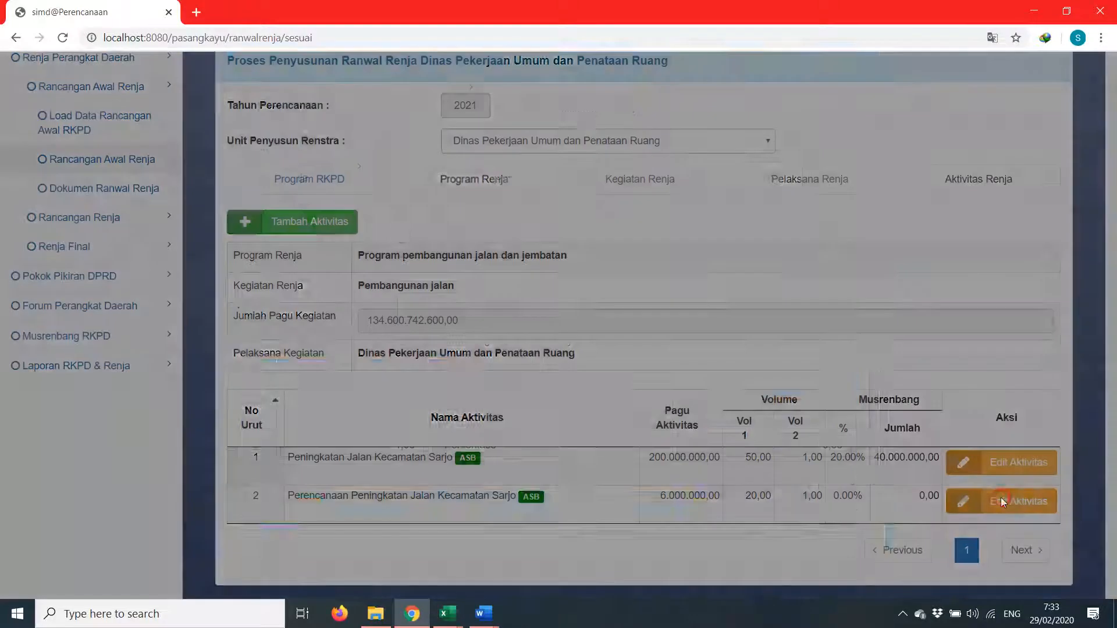
left_click(376, 437)
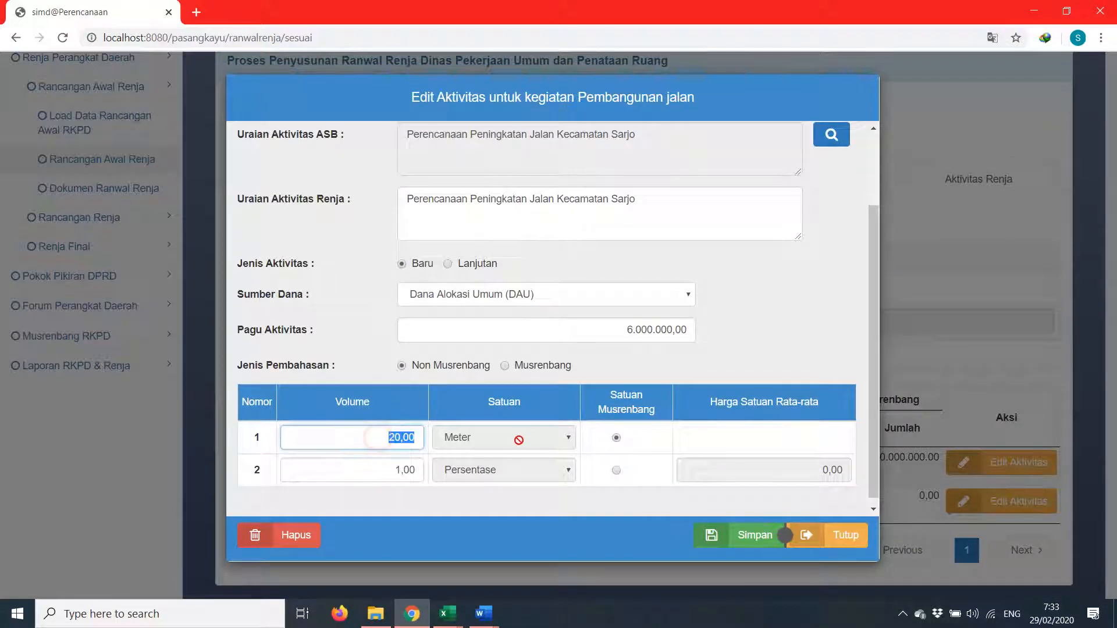
type("50")
left_click(392, 471)
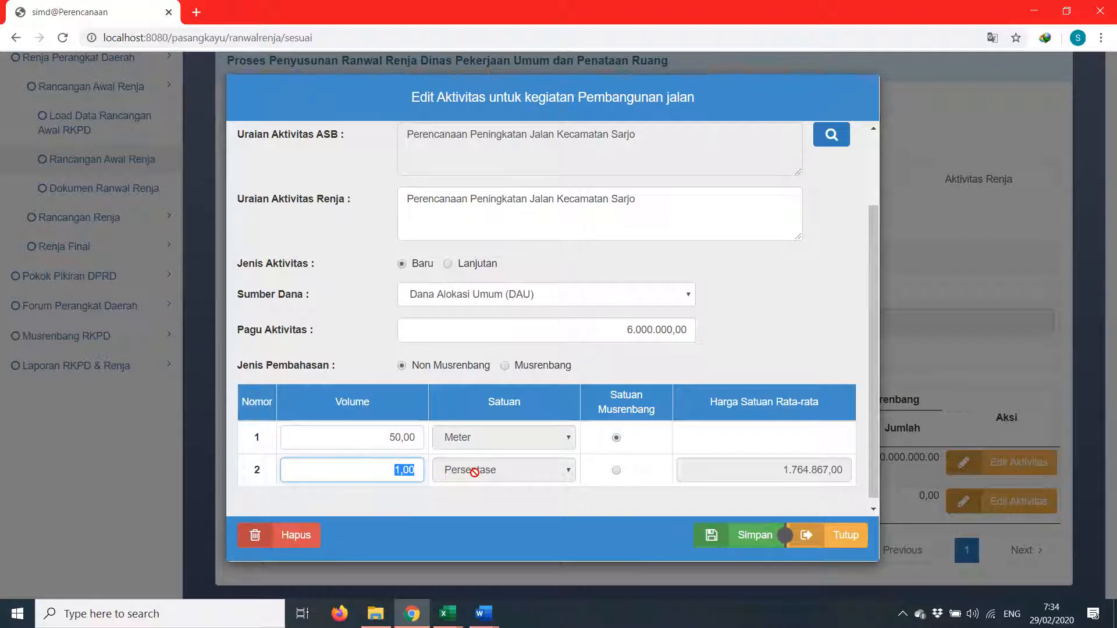
type("03")
scroll(576, 315, "up", 3)
scroll(494, 370, "down", 3)
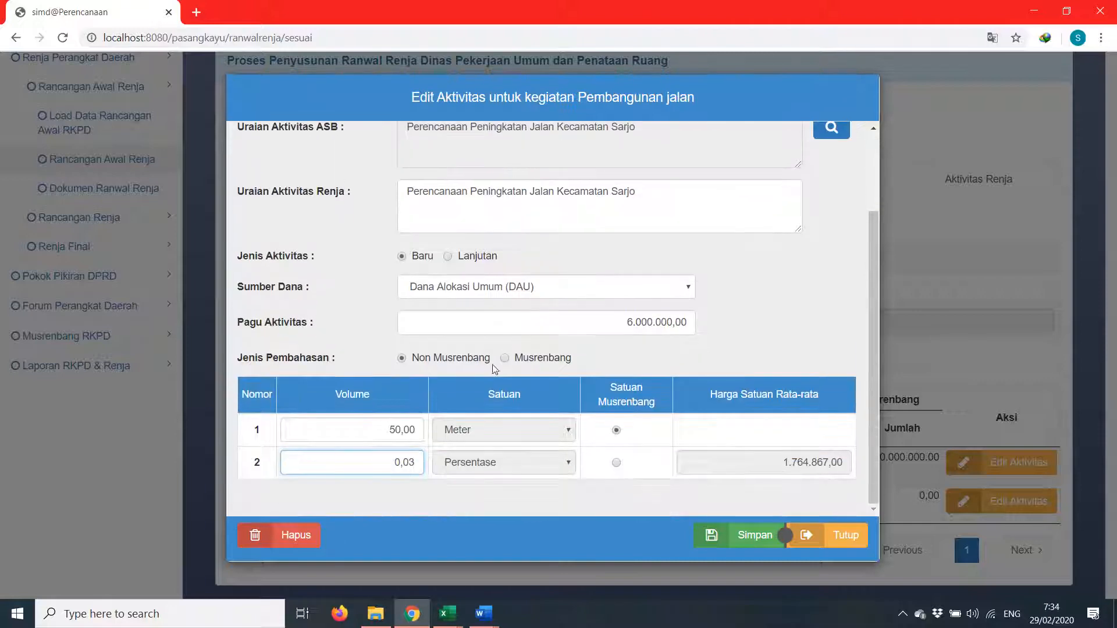
left_click(740, 530)
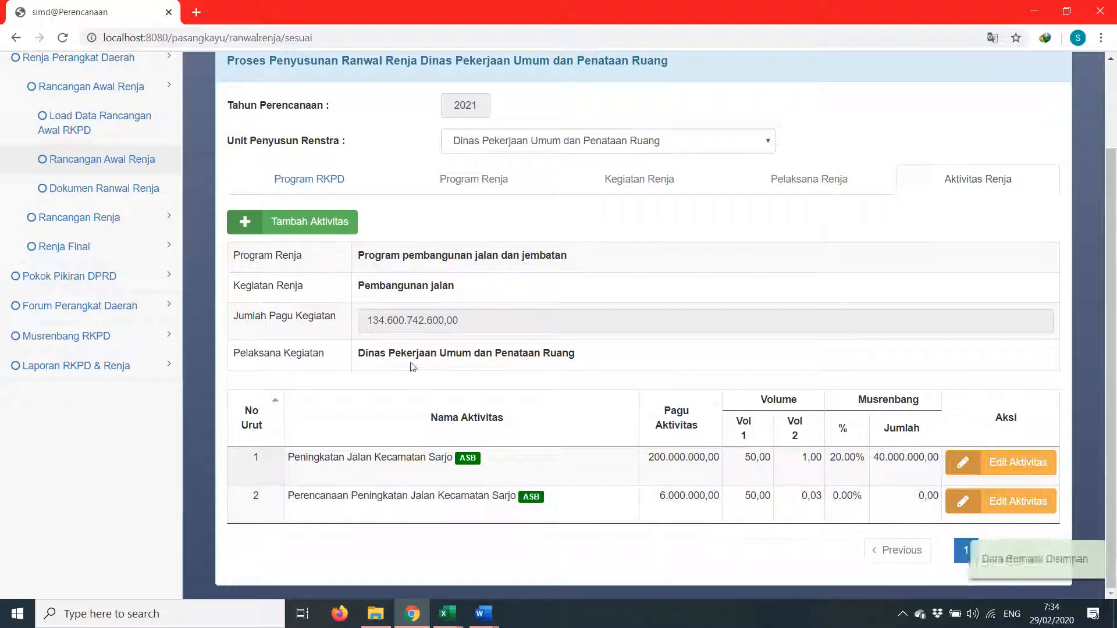
Start a Non ASB activity with No Urut 3 and the Uraian Aktivitas Renja "Biaya Umum Peningkatan Jalan Kecamatan Sarjo"
left_click(343, 229)
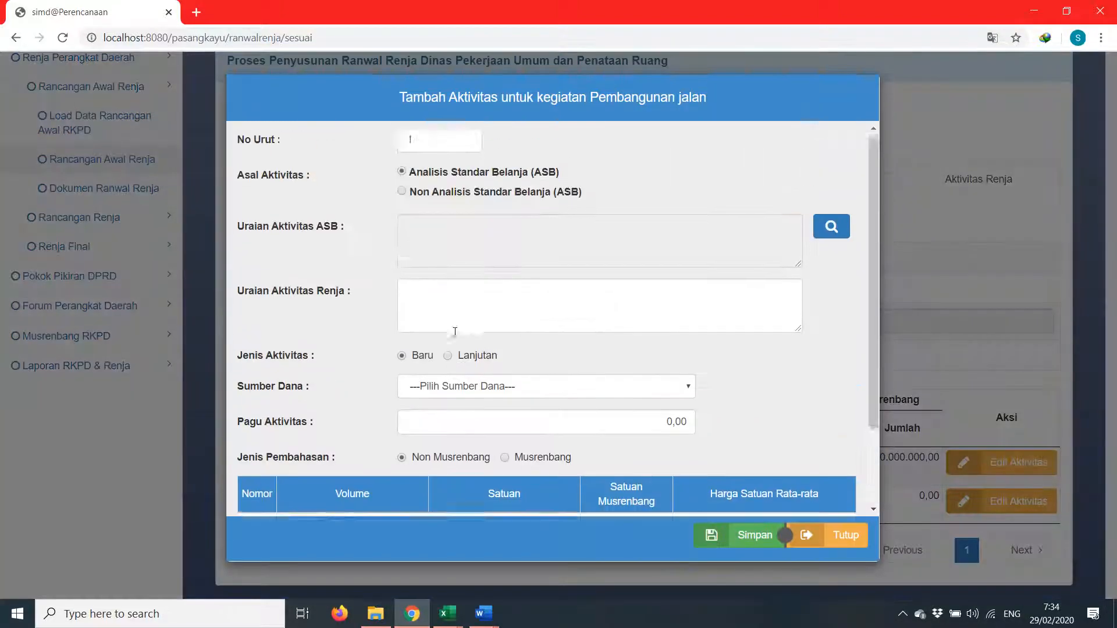
type("3")
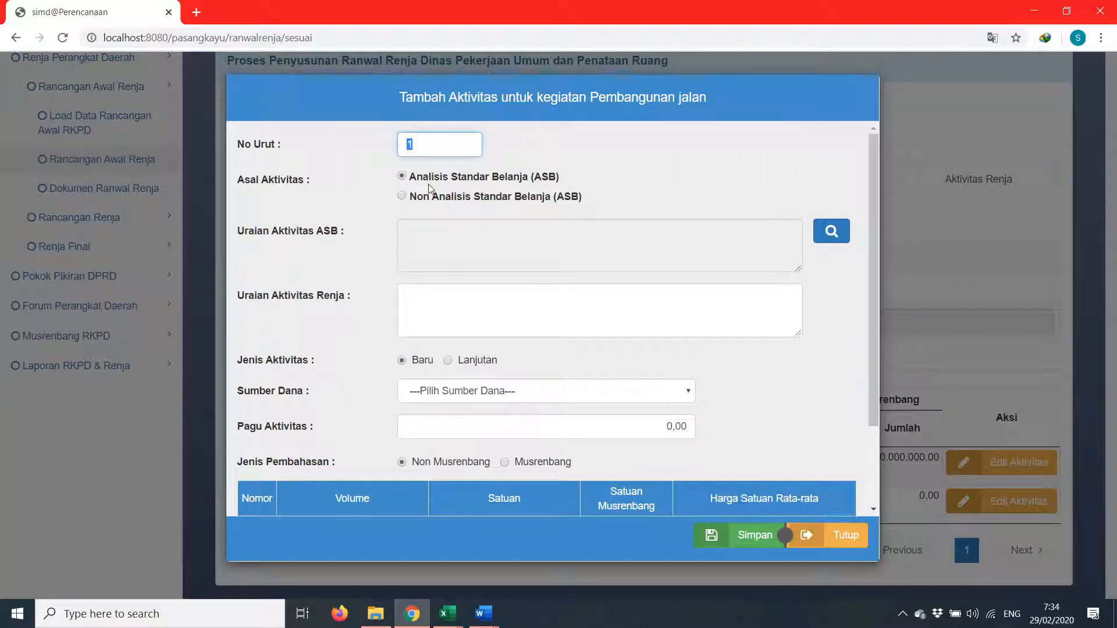
left_click(437, 200)
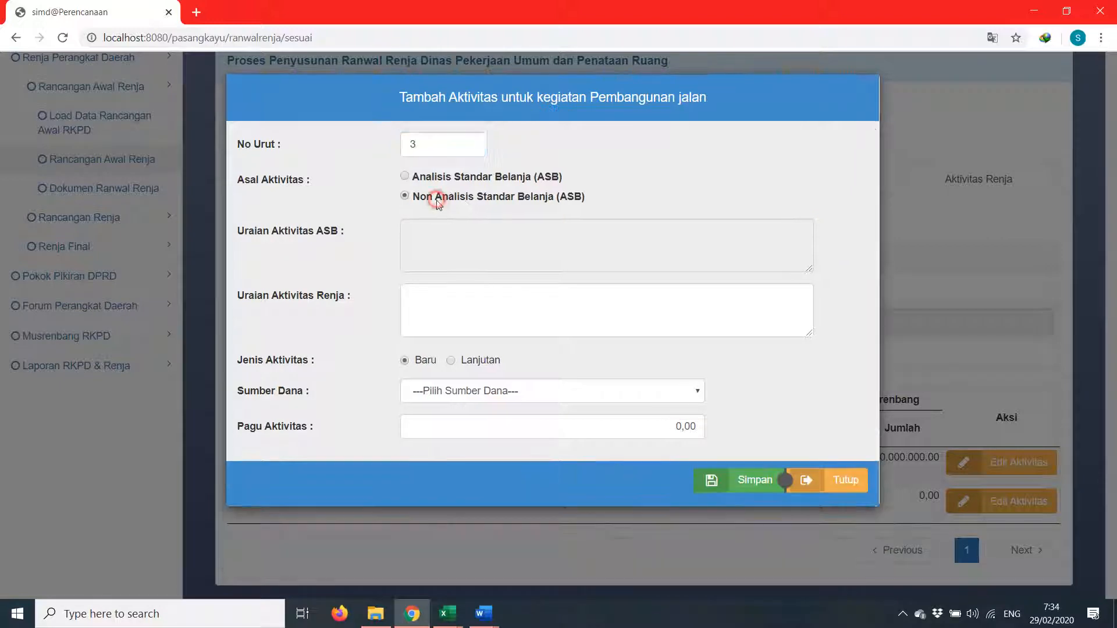
left_click(494, 319)
type("Bia")
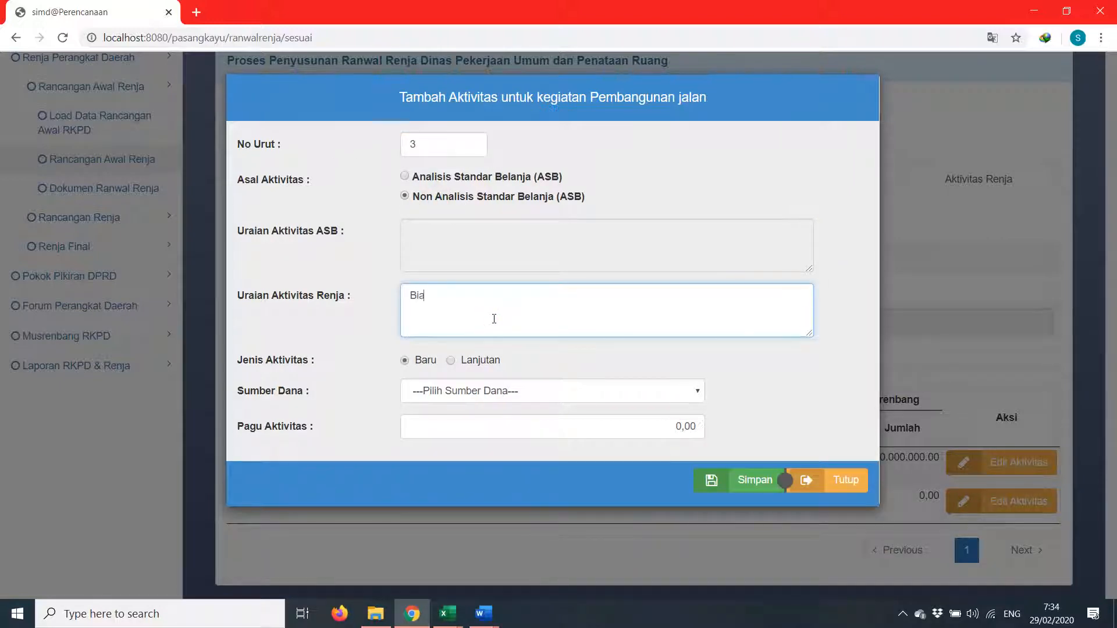
type("ya Umum Peningkatan Jalan Ke")
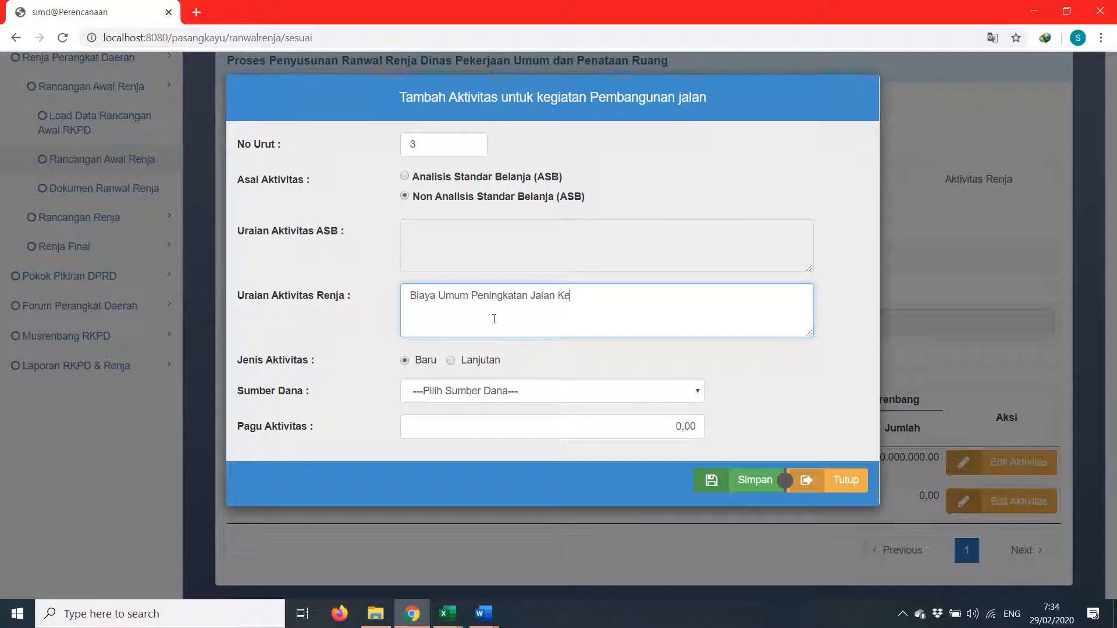
type("camatan Sarjo")
Set the Non ASB activity's Sumber Dana to Dana Alokasi Umum (DAU) and its Pagu Aktivitas to 1.000.000,00, and save it
left_click(556, 392)
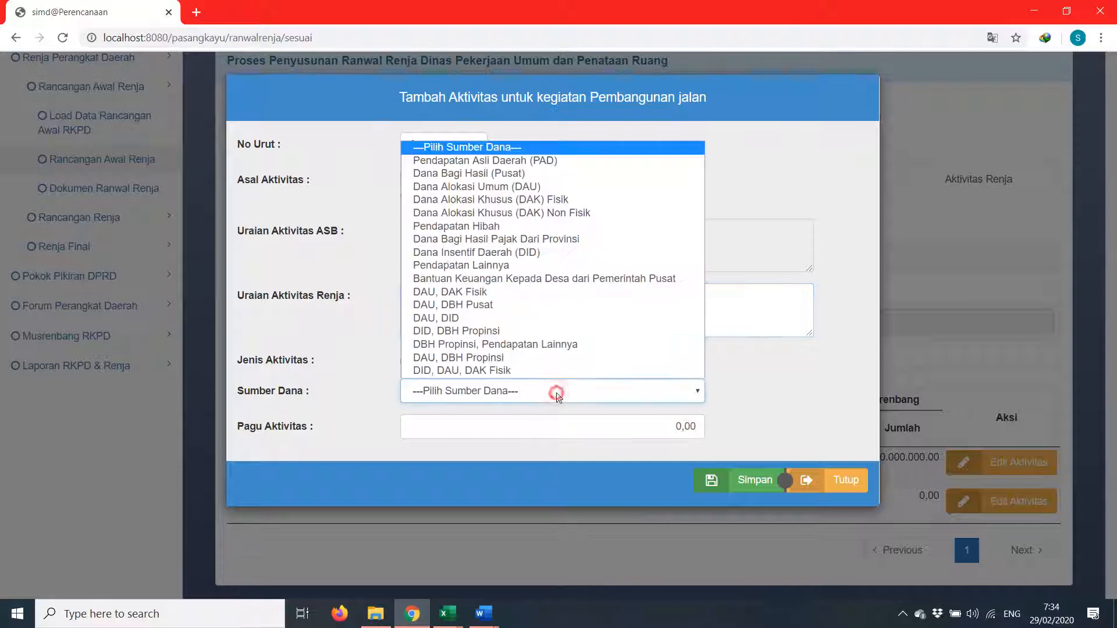
left_click(556, 189)
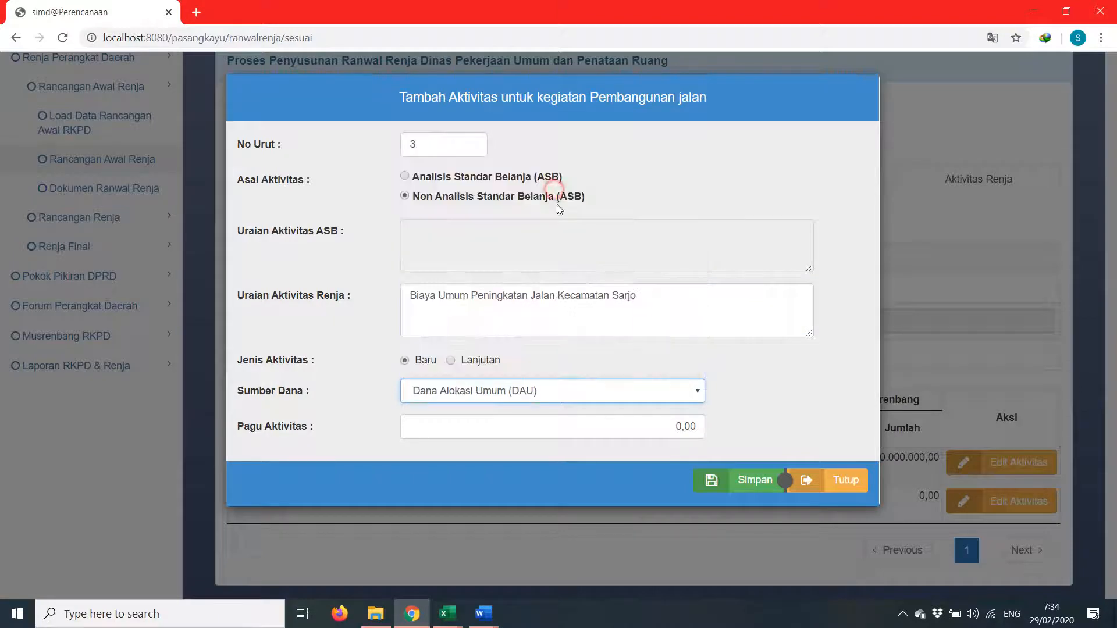
left_click(536, 429)
type("1")
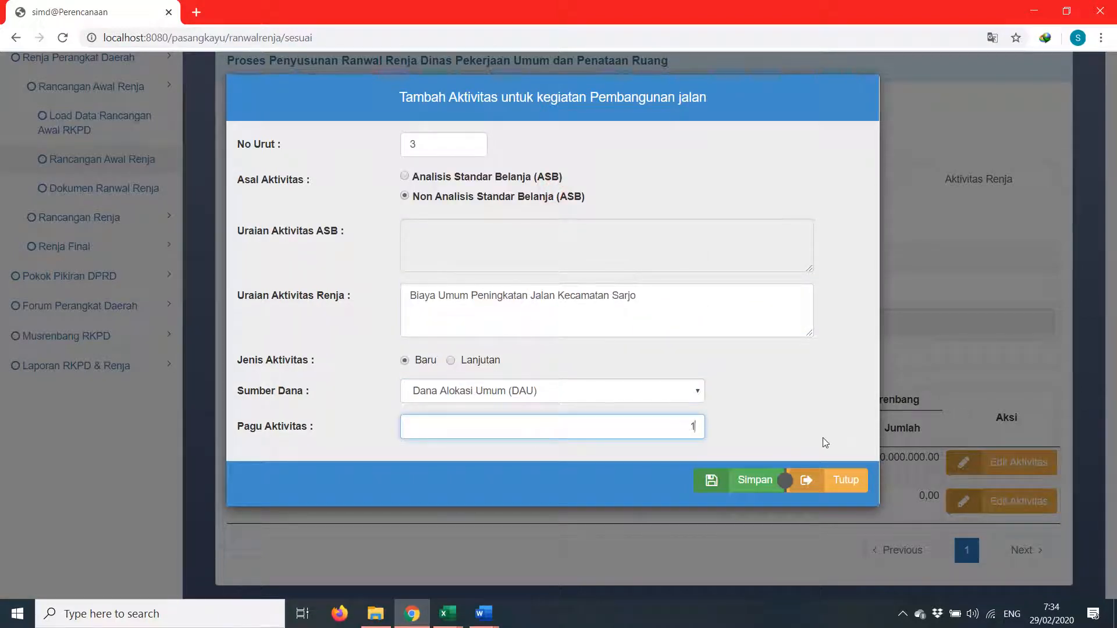
type("0.000.000")
key("BackSpace")
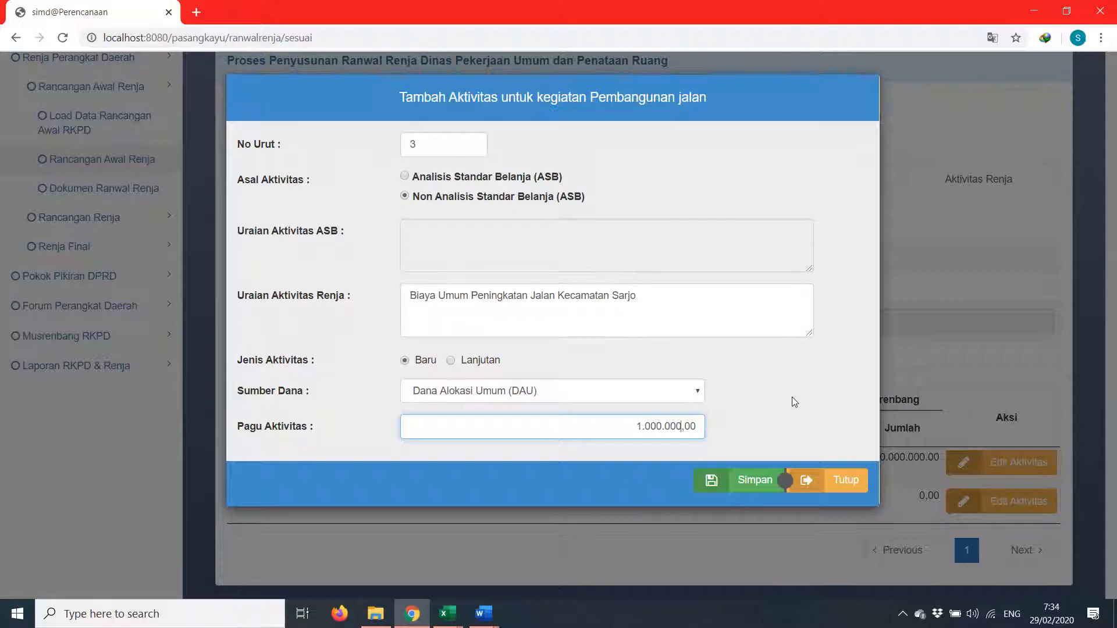
left_click(723, 480)
Return to the Kegiatan Renja list of Program pembangunan jalan dan jembatan to check the Kegiatan and Aktivitas budgets
scroll(748, 469, "down", 1)
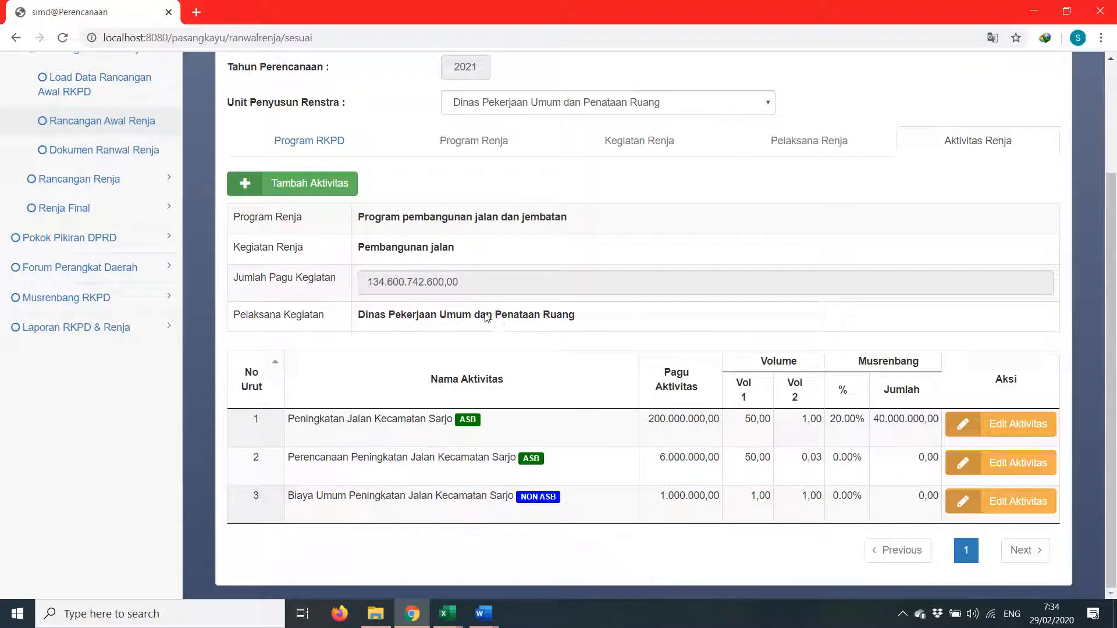
left_click(640, 141)
scroll(708, 436, "down", 1)
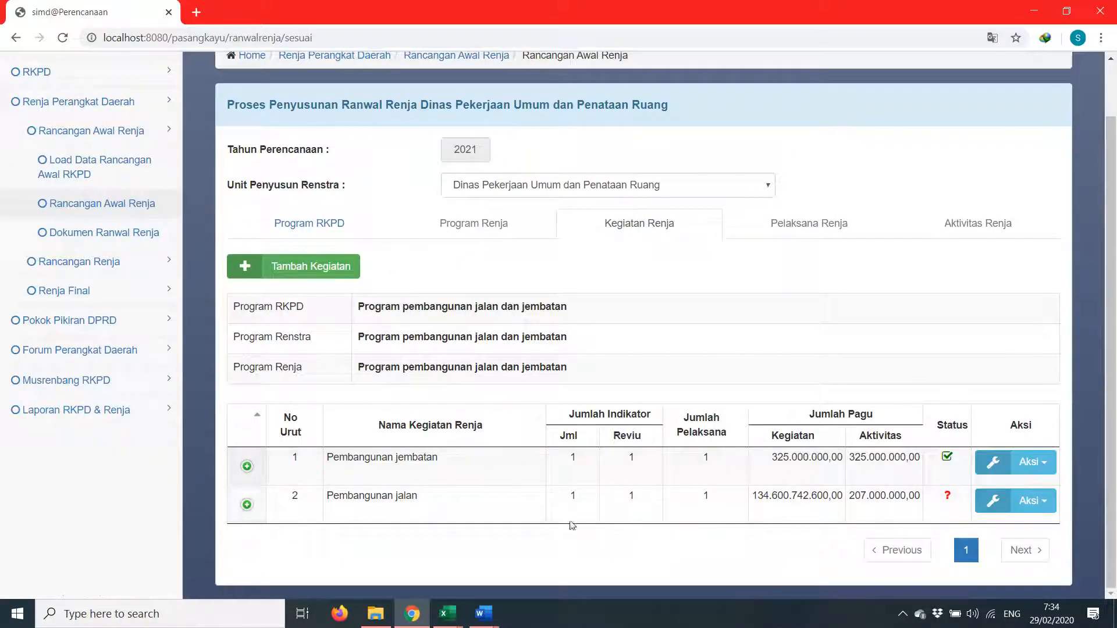
left_click(1024, 501)
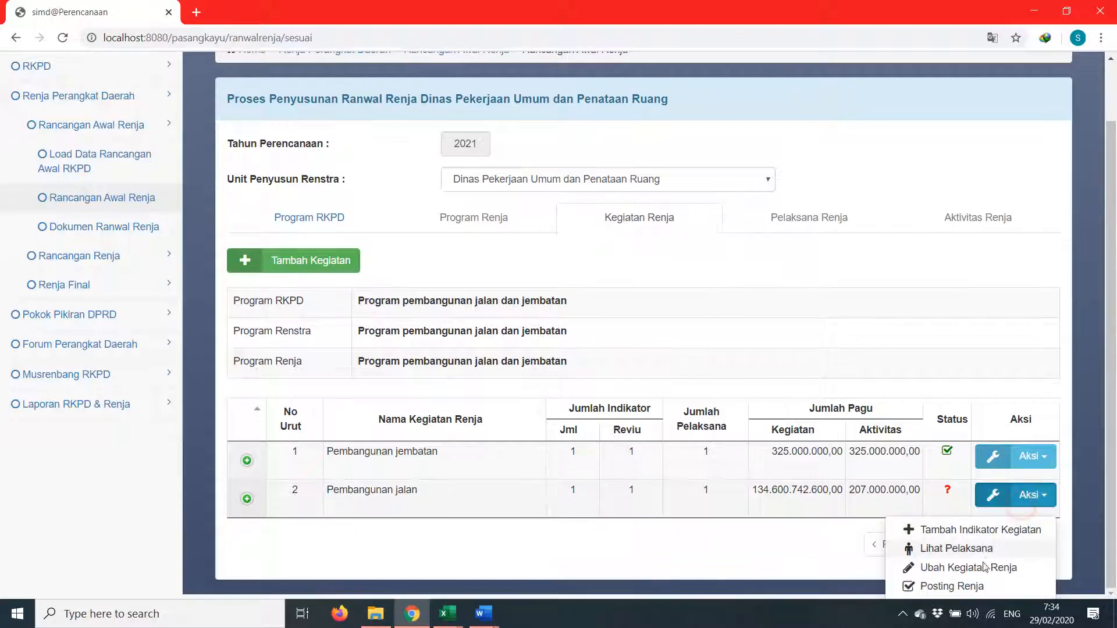
left_click(985, 567)
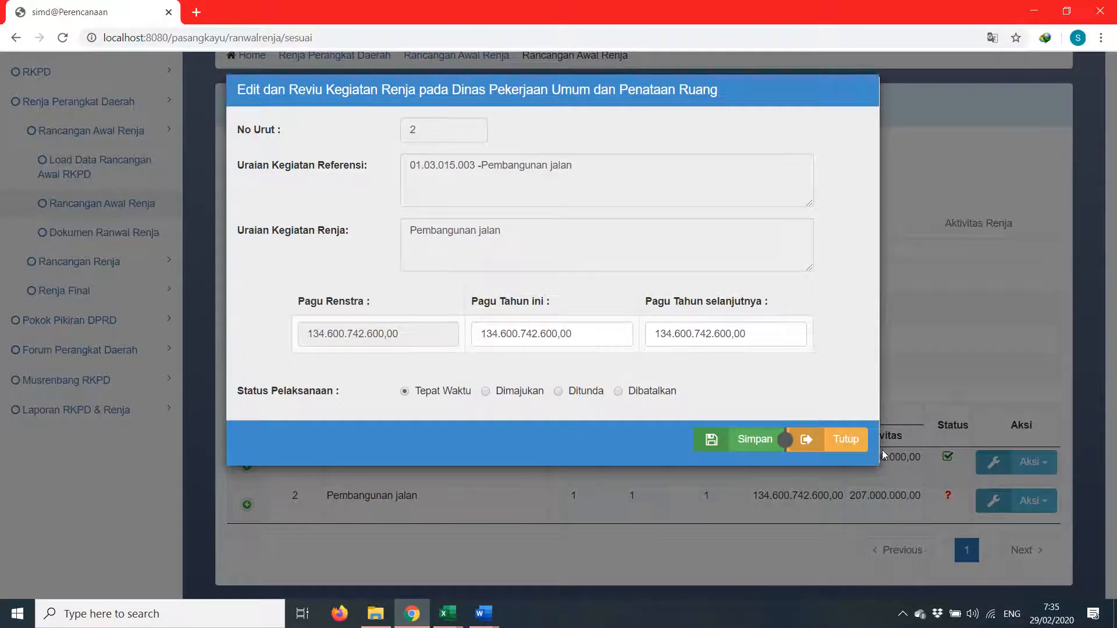
left_click(841, 439)
Try to post the kegiatan Pembangunan jalan in the Kegiatan Renja list
left_click(993, 501)
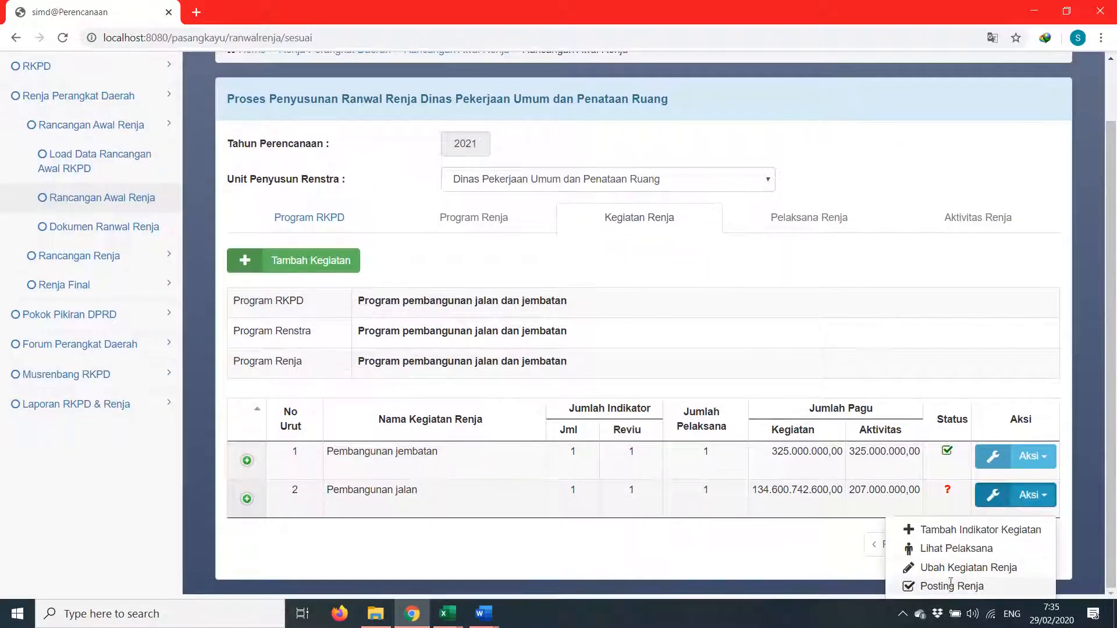
left_click(948, 590)
left_click(624, 281)
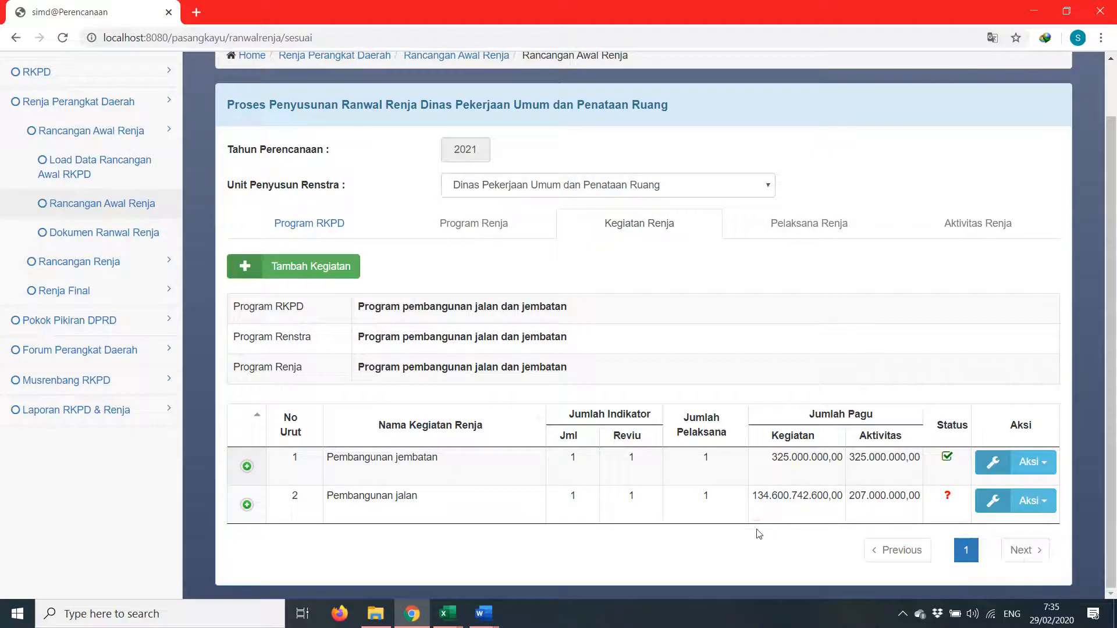
Edit the kegiatan Pembangunan jalan, setting Pagu Tahun ini to 207.000.000,00 and Pagu Tahun selanjutnya to 300.000.000, and save it
left_click(996, 511)
left_click(967, 574)
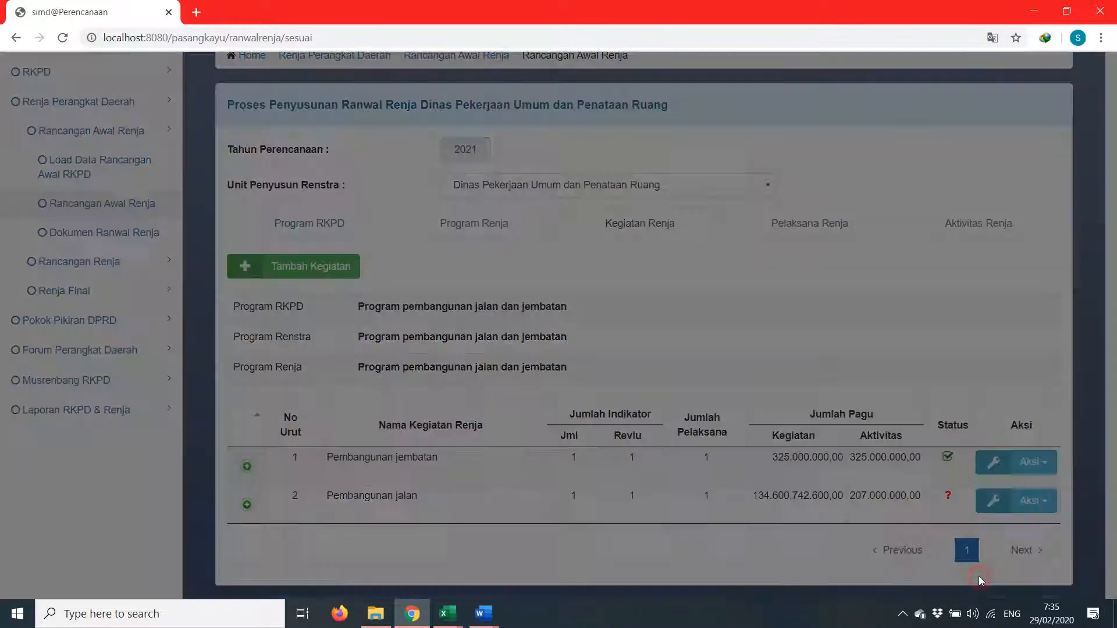
left_click_drag(603, 333, 323, 320)
type("207.000.")
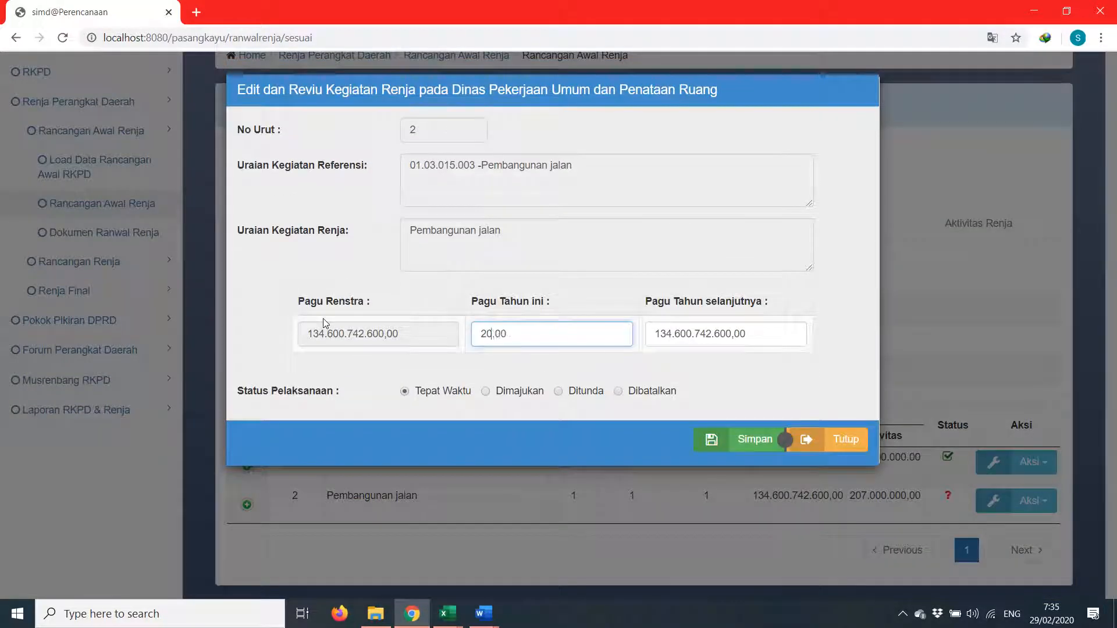
type("000")
key("Tab")
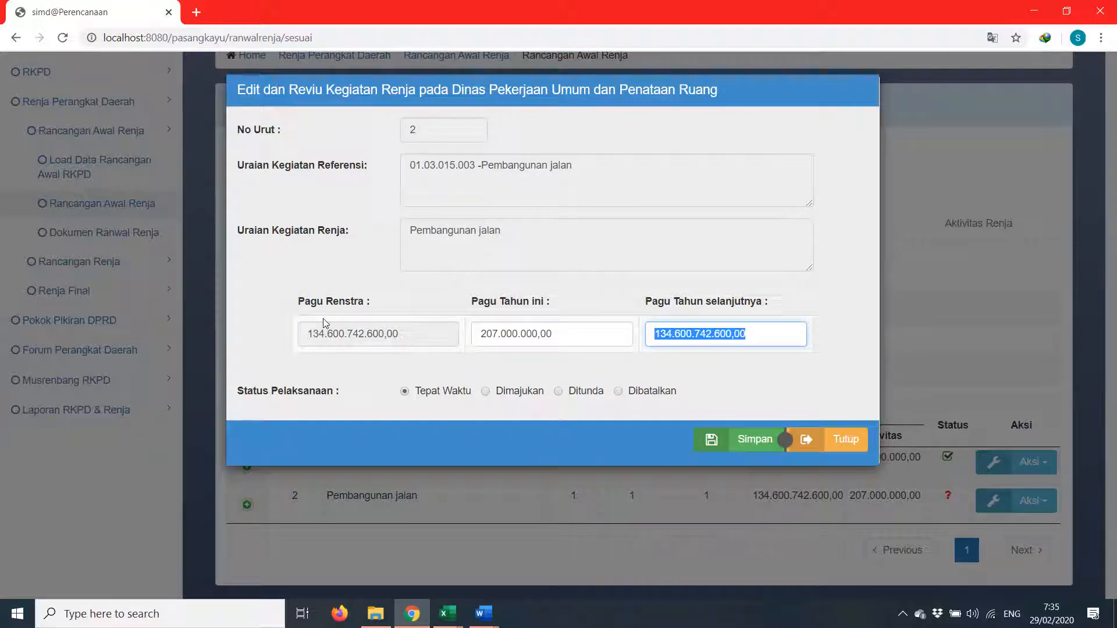
type("300.000.")
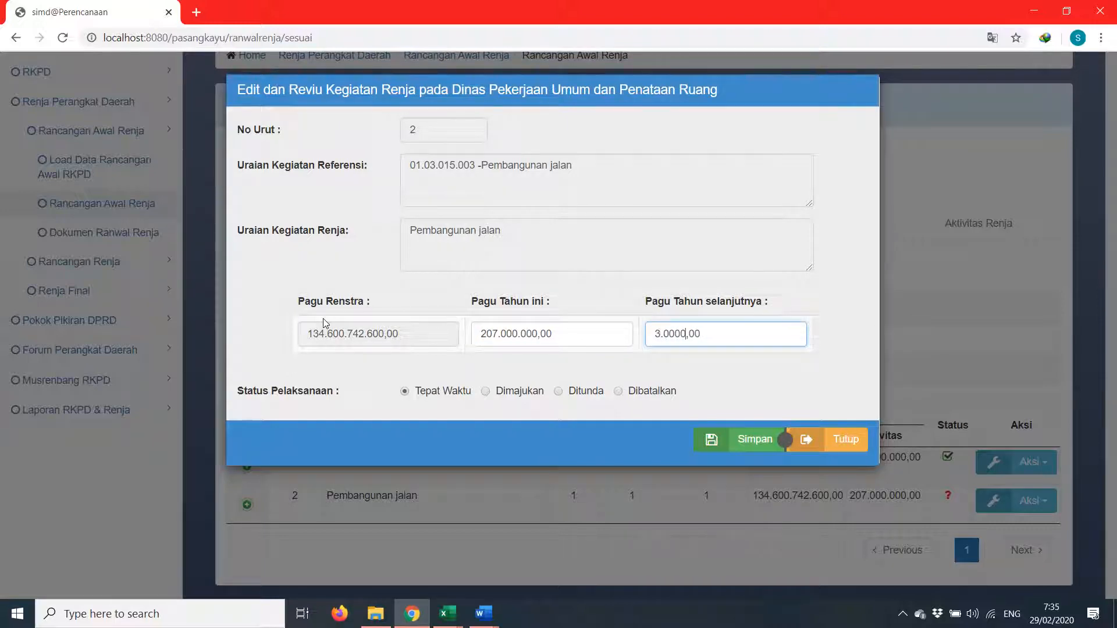
type("000")
left_click(764, 440)
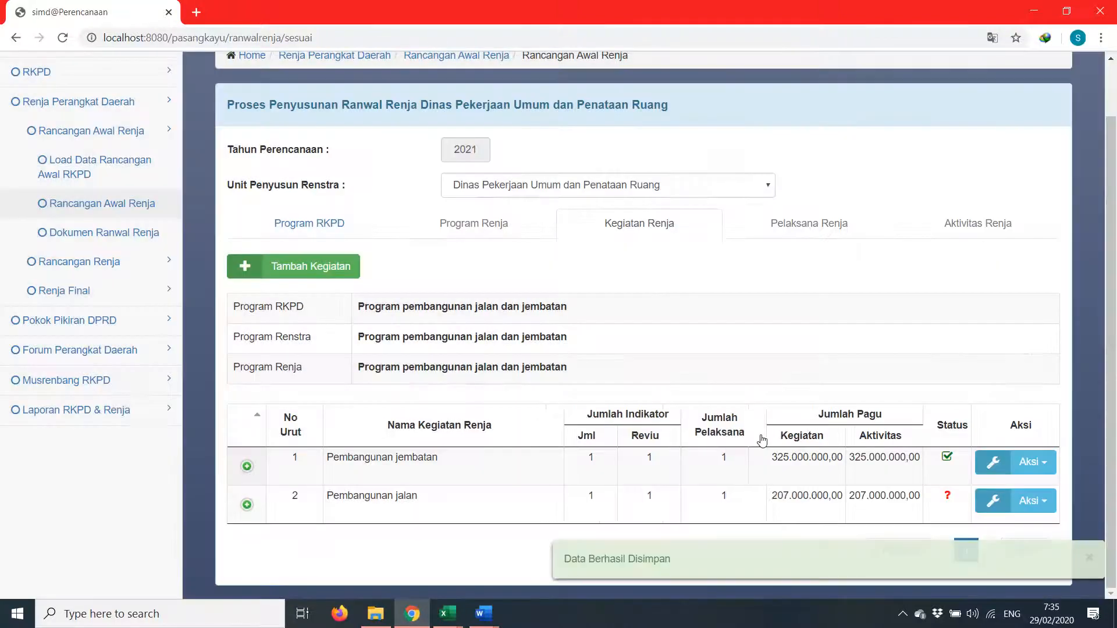
left_click(1092, 560)
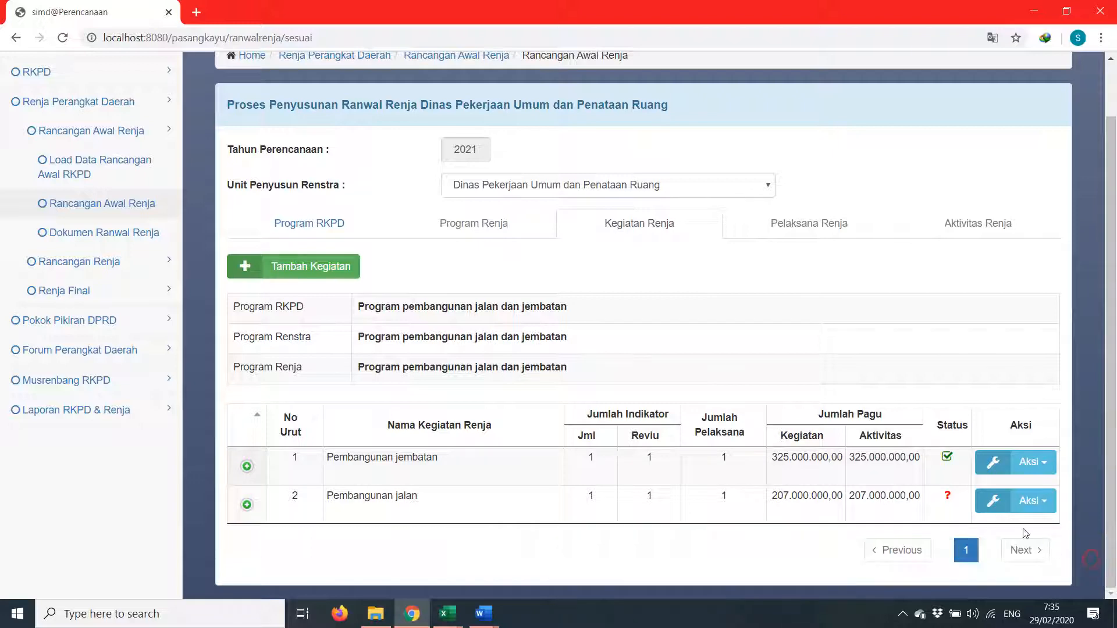
Post the kegiatan Pembangunan jalan and confirm the status change
left_click(1027, 500)
left_click(961, 587)
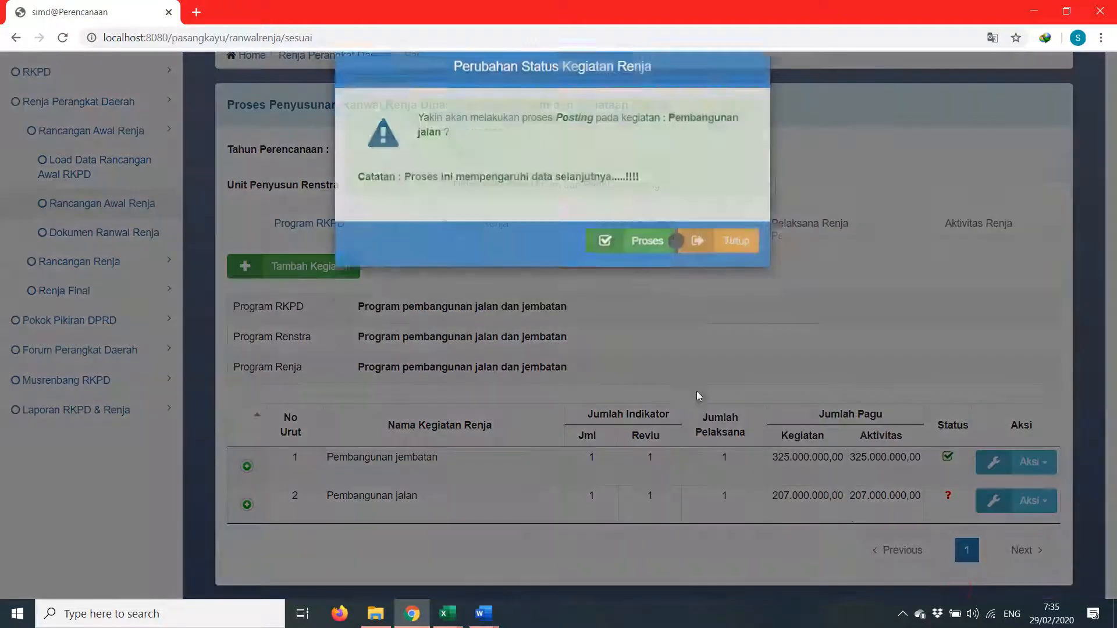
left_click(631, 277)
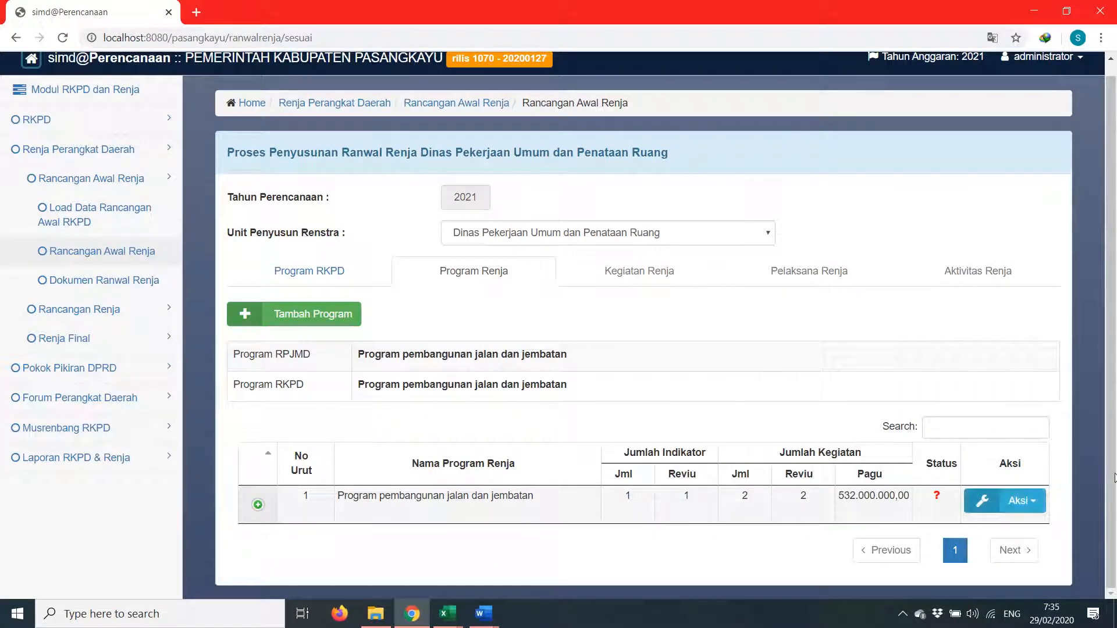
Post the Program Renja entry Program pembangunan jalan dan jembatan and confirm the process
left_click(1017, 492)
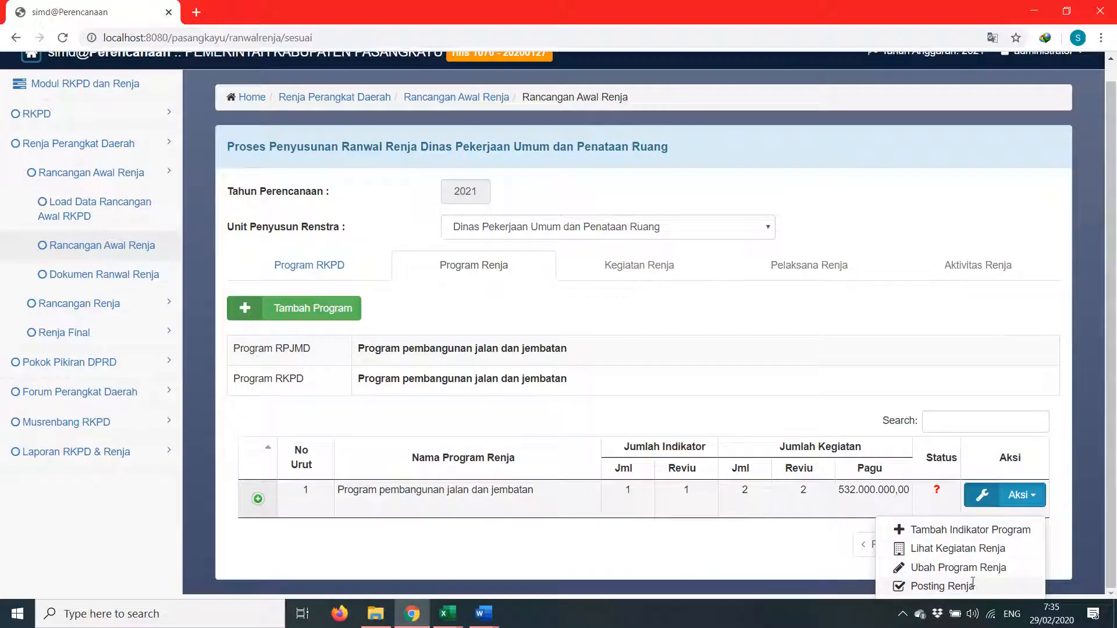
left_click(961, 584)
left_click(649, 268)
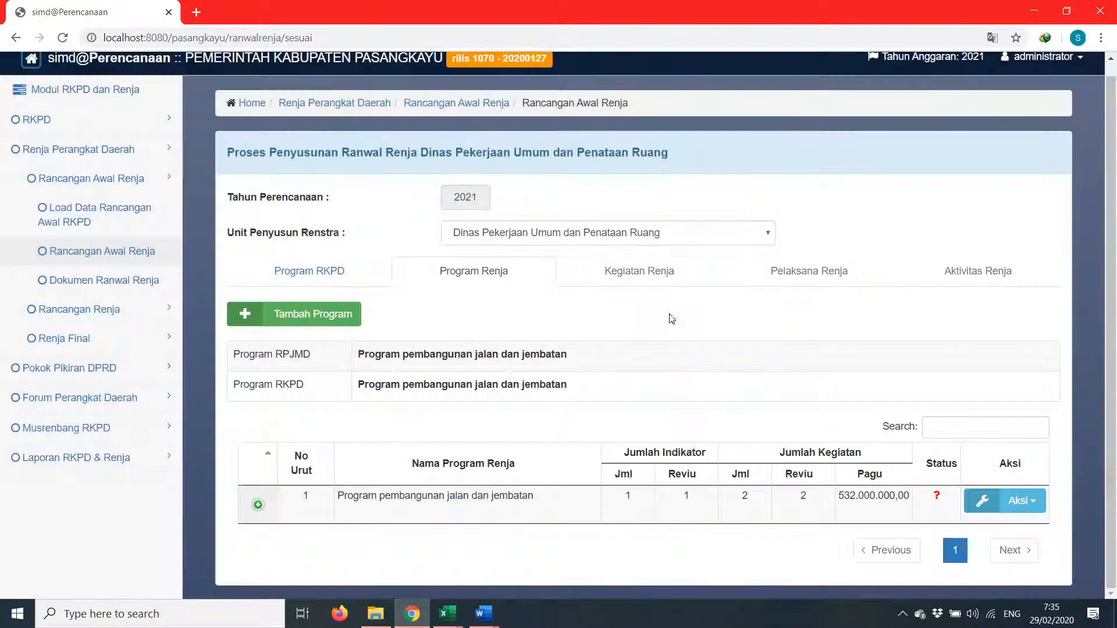
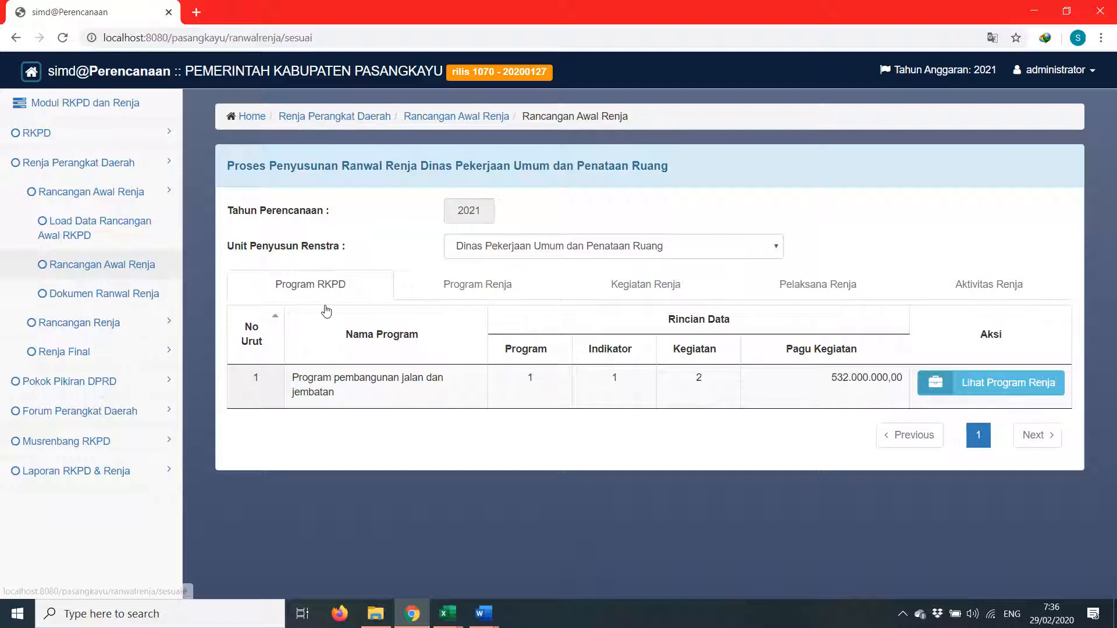
Open the Dokumen Ranwal Renja page and set Unit Penyusun Renja to Dinas Pekerjaan Umum dan Penataan Ruang
left_click(146, 295)
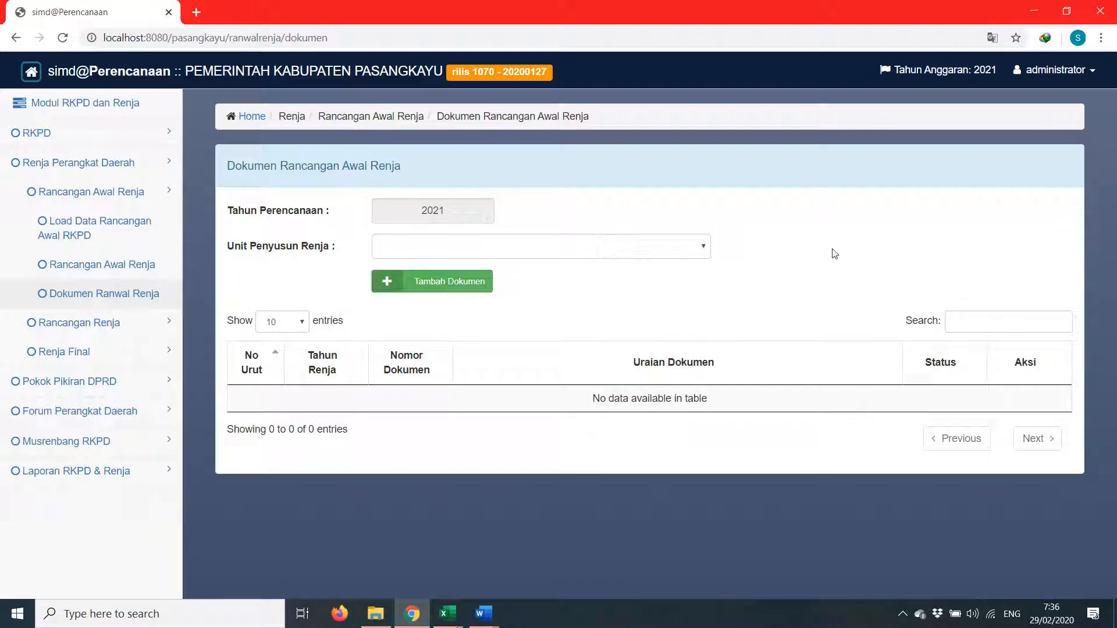
left_click(771, 252)
left_click(668, 252)
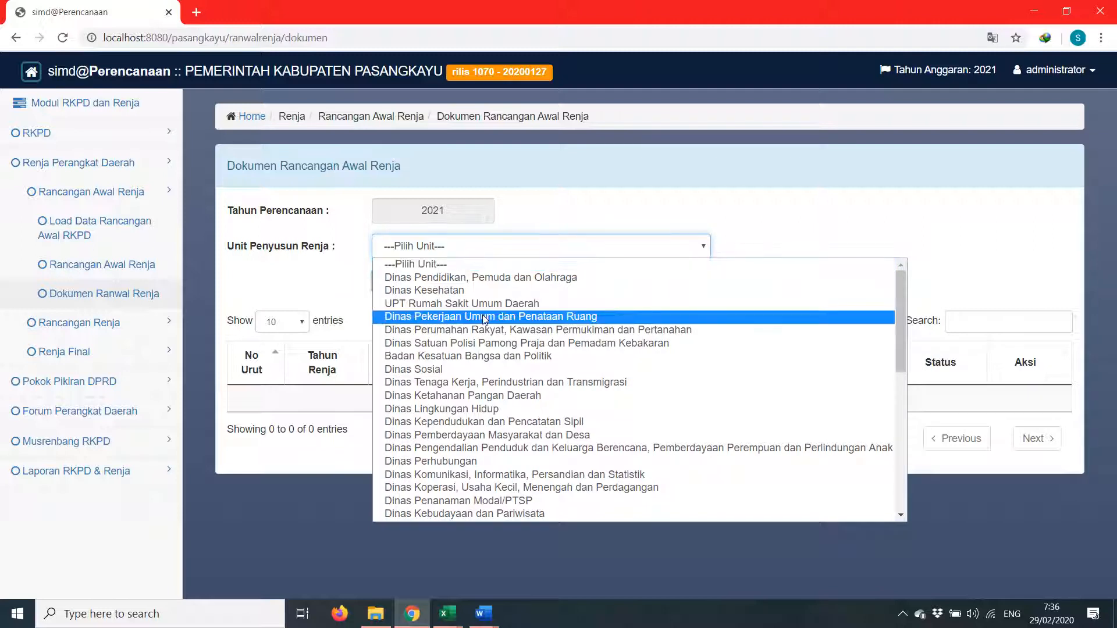
left_click(491, 317)
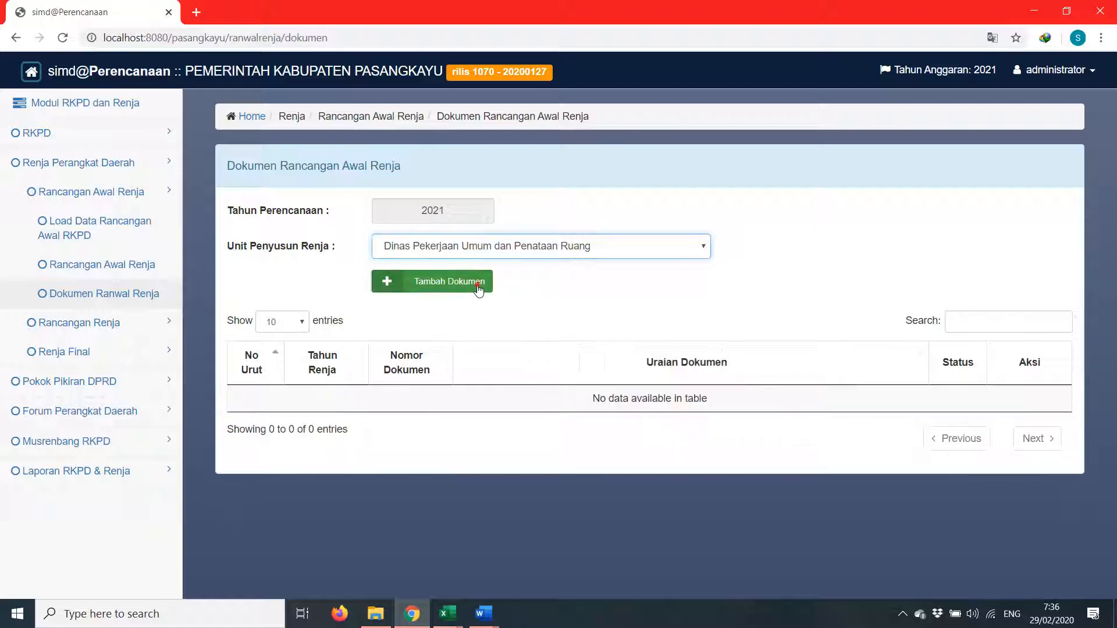
Start a new Rancangan Awal Renja document with Tanggal Dokumen 29 Februari 2020 and Nomor Dokumen 1
left_click(468, 285)
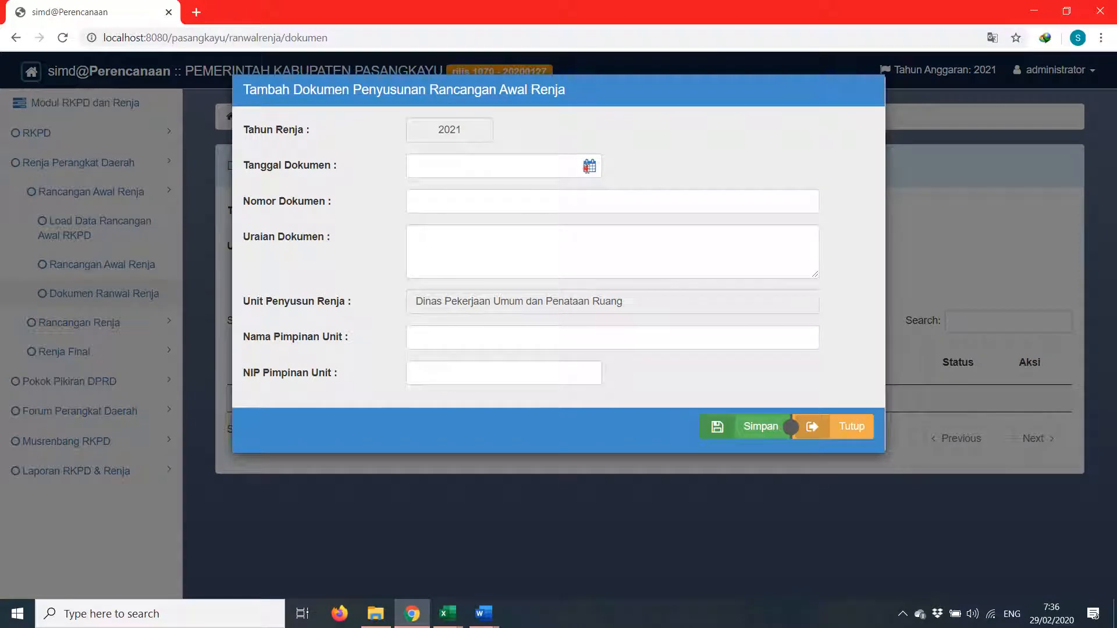
left_click(588, 167)
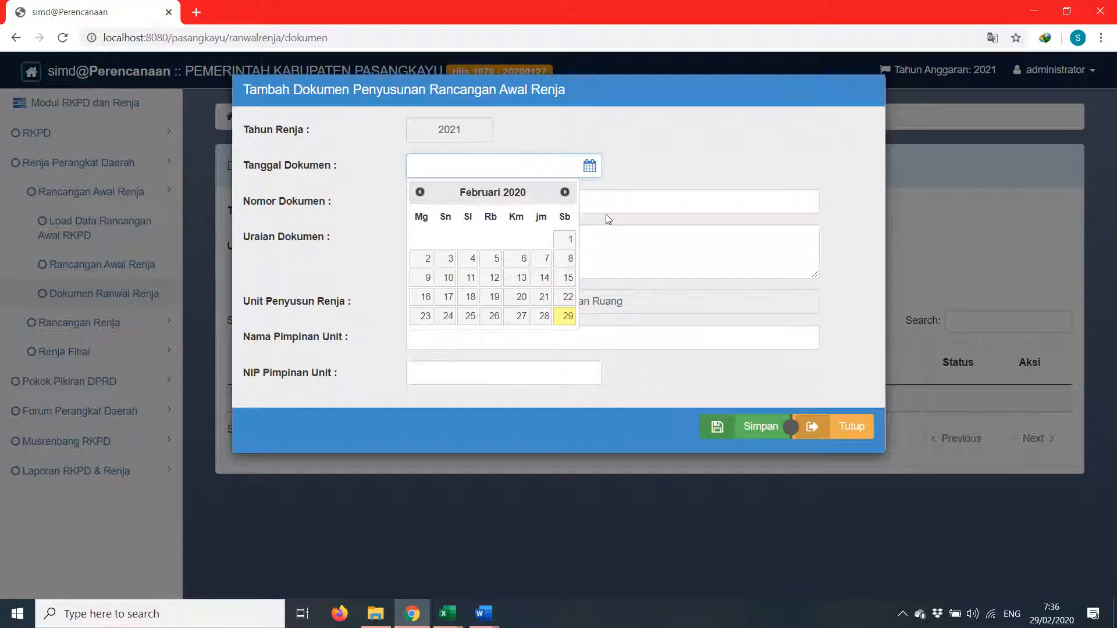
left_click(564, 316)
left_click(548, 208)
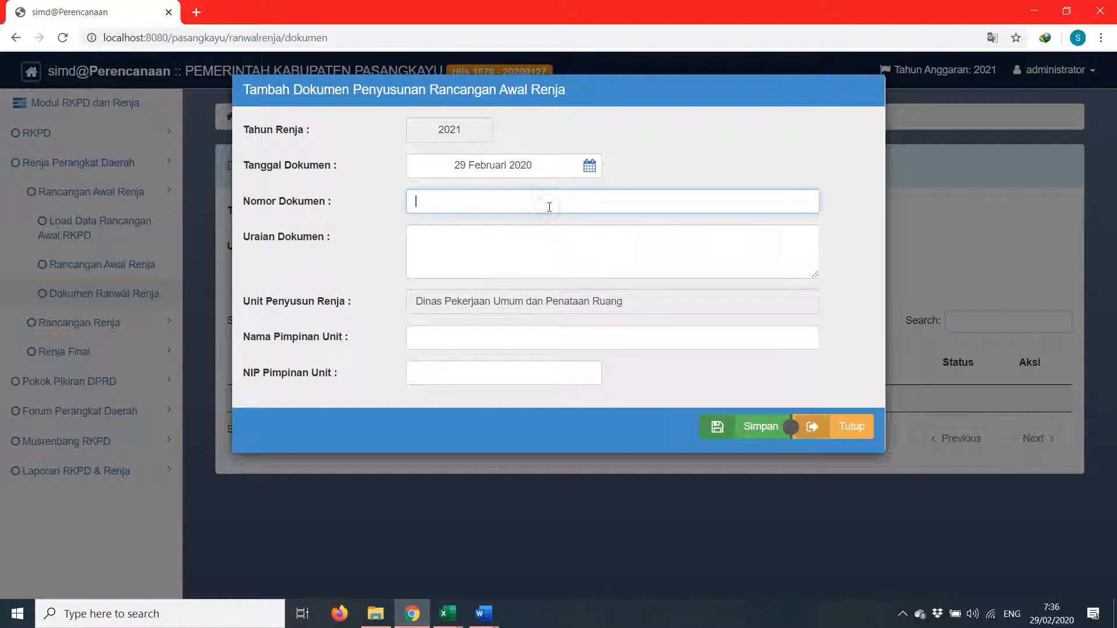
Enter the Uraian Dokumen "Rancangan Awal Renja Dinas Pekerjaan Umum Tahun 2021"
left_click(515, 266)
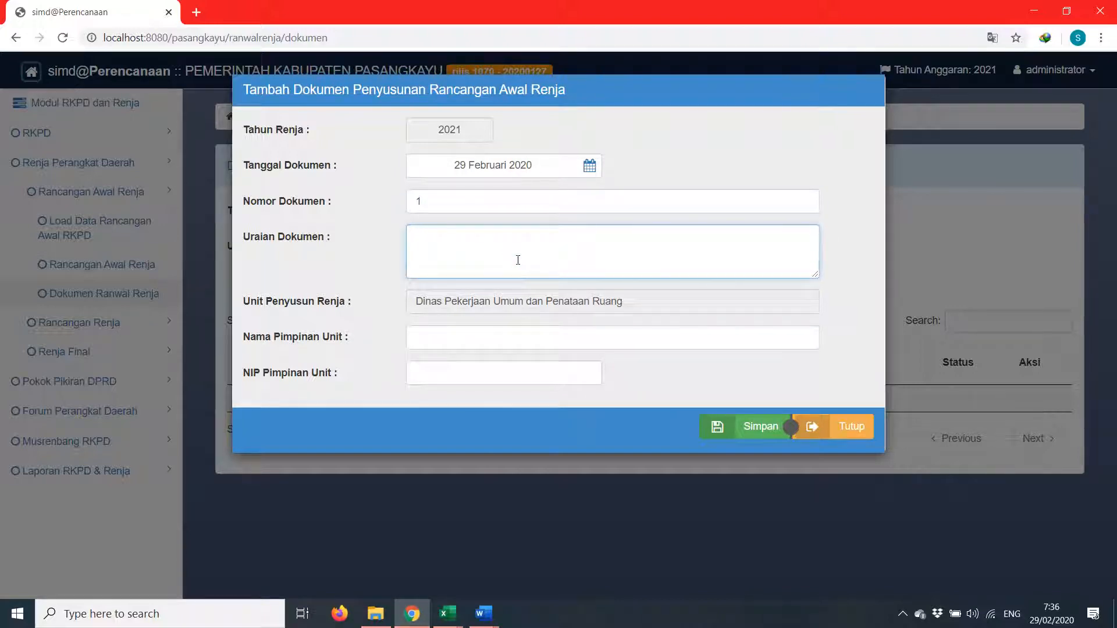
type("Rancangan Awal Renja DINas")
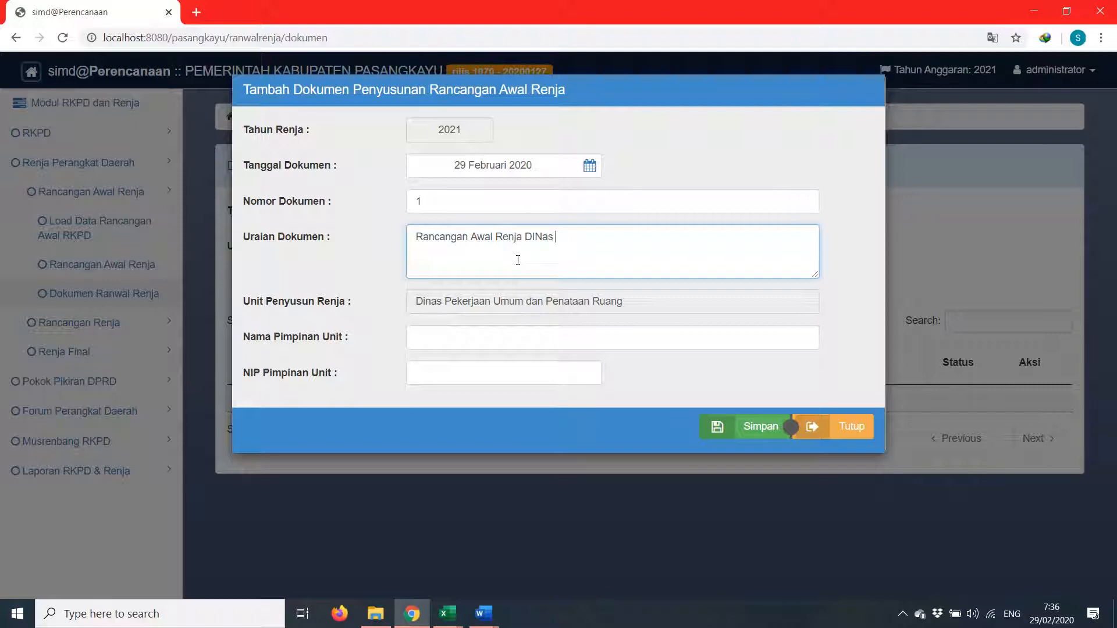
key("BackSpace")
key("BackSpace")
key("BackSpace")
key("BackSpace")
type("inas")
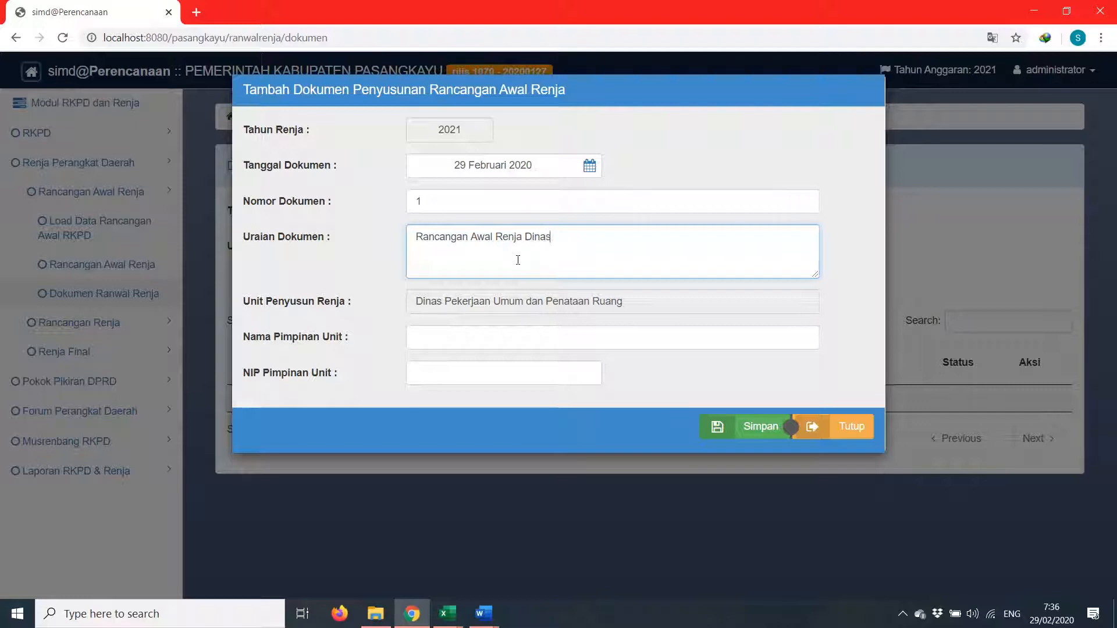
type(" Pekerjaa")
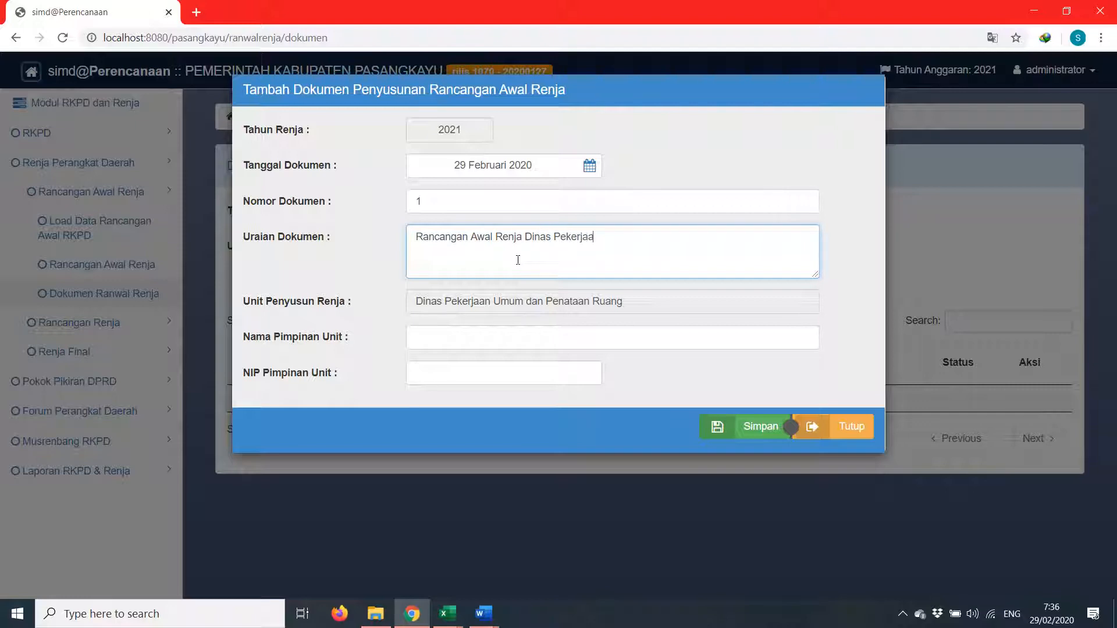
type("n Umum Tahun 2021")
Fill in the unit head's name and NIP, and save the document
left_click(516, 339)
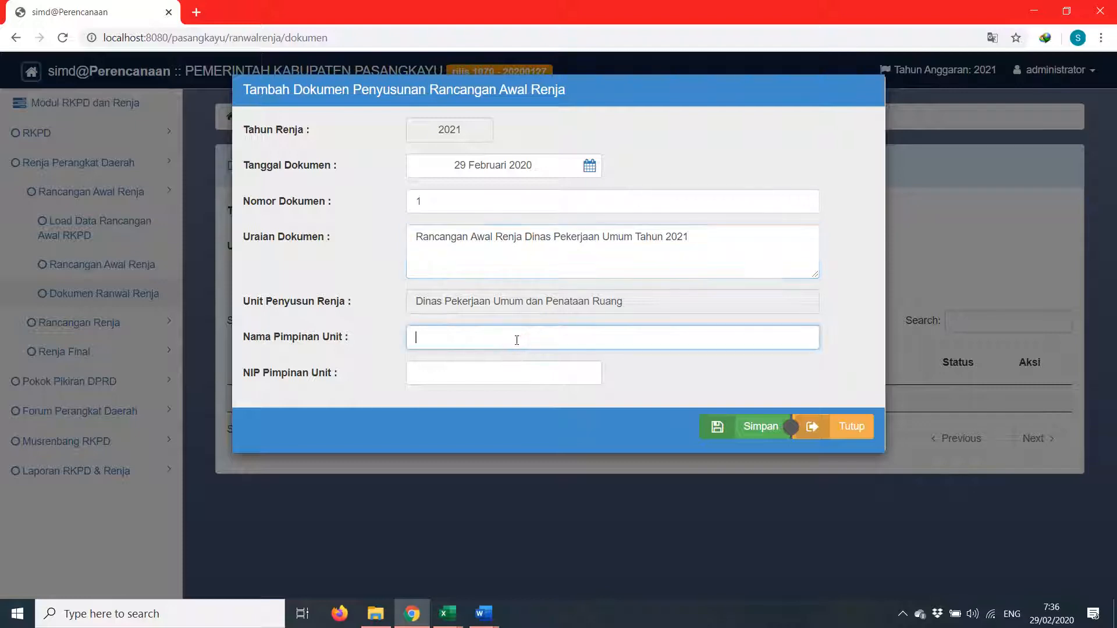
type("A")
left_click(487, 374)
type("11111111")
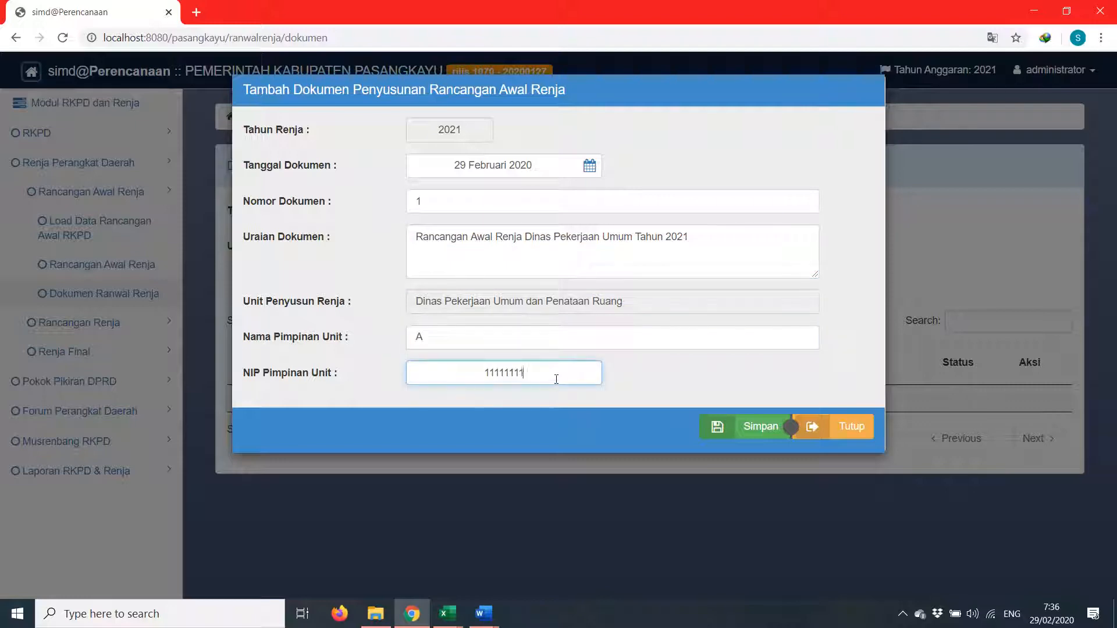
type(" 111111 1 111")
left_click(760, 431)
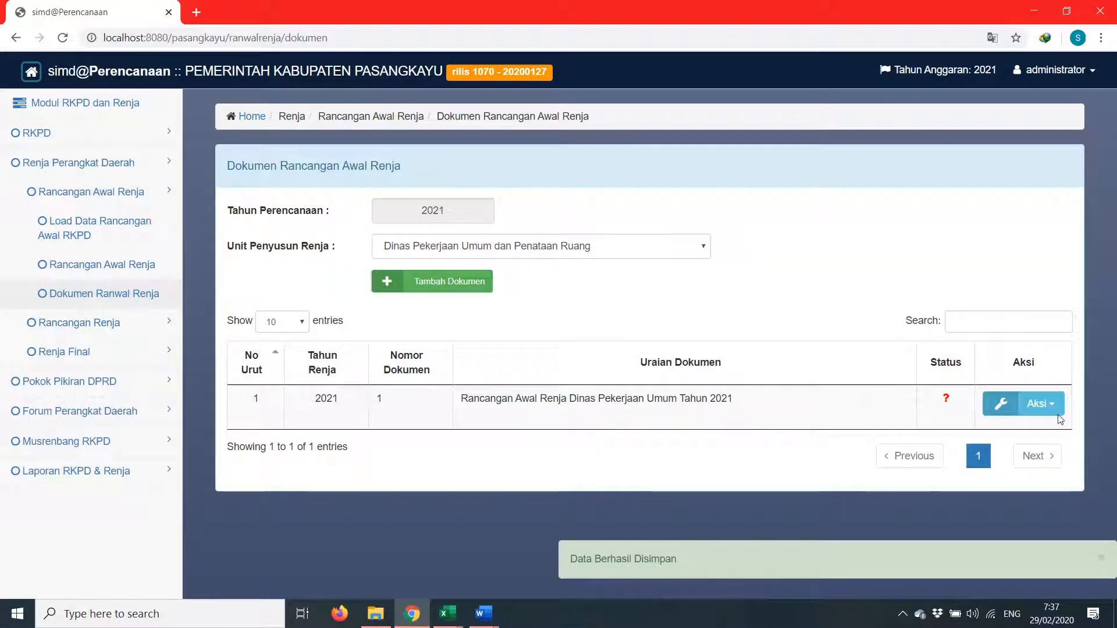
Post the document Rancangan Awal Renja Dinas Pekerjaan Umum Tahun 2021 and confirm it
left_click(1041, 404)
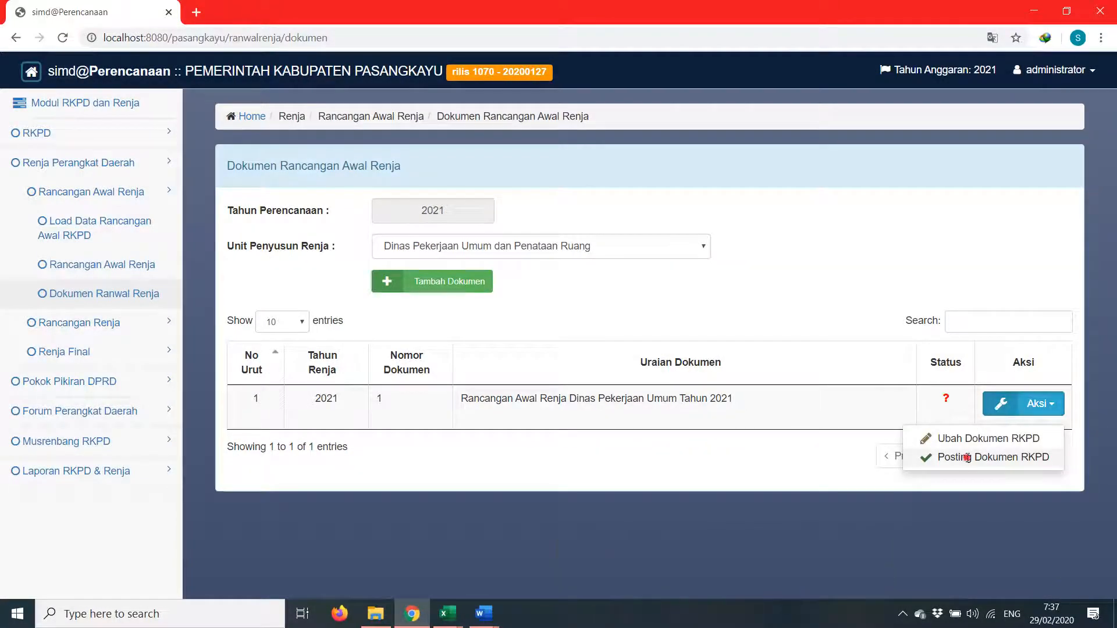
left_click(967, 458)
left_click(652, 268)
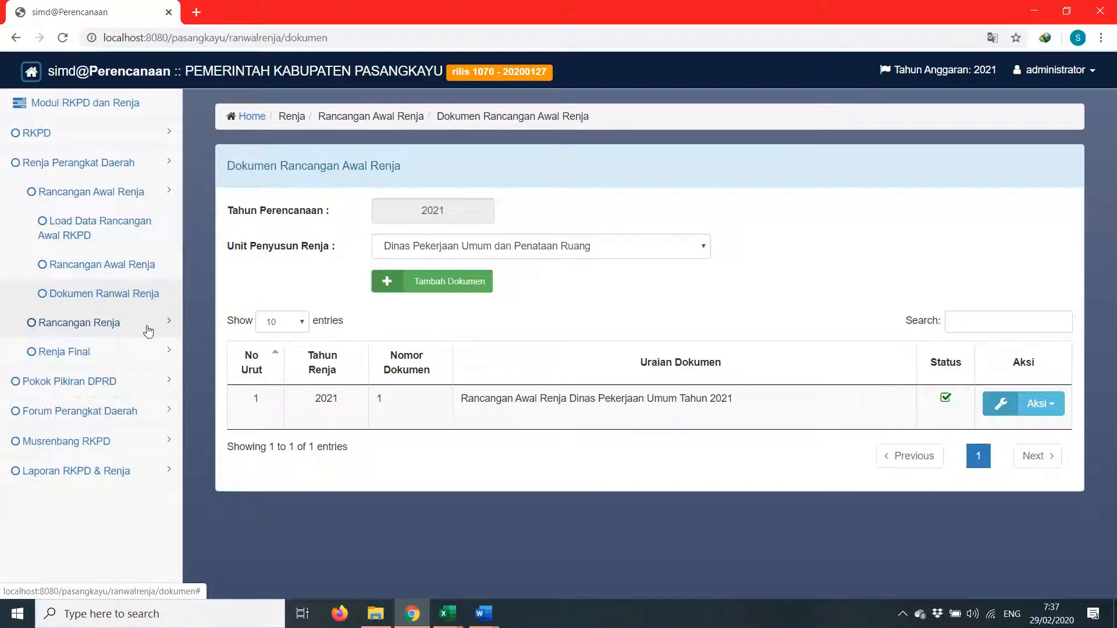
Open Load Data Rancangan Awal Renja under Rancangan Renja and select the unit Dinas Pekerjaan Umum dan Penataan Ruang
left_click(62, 192)
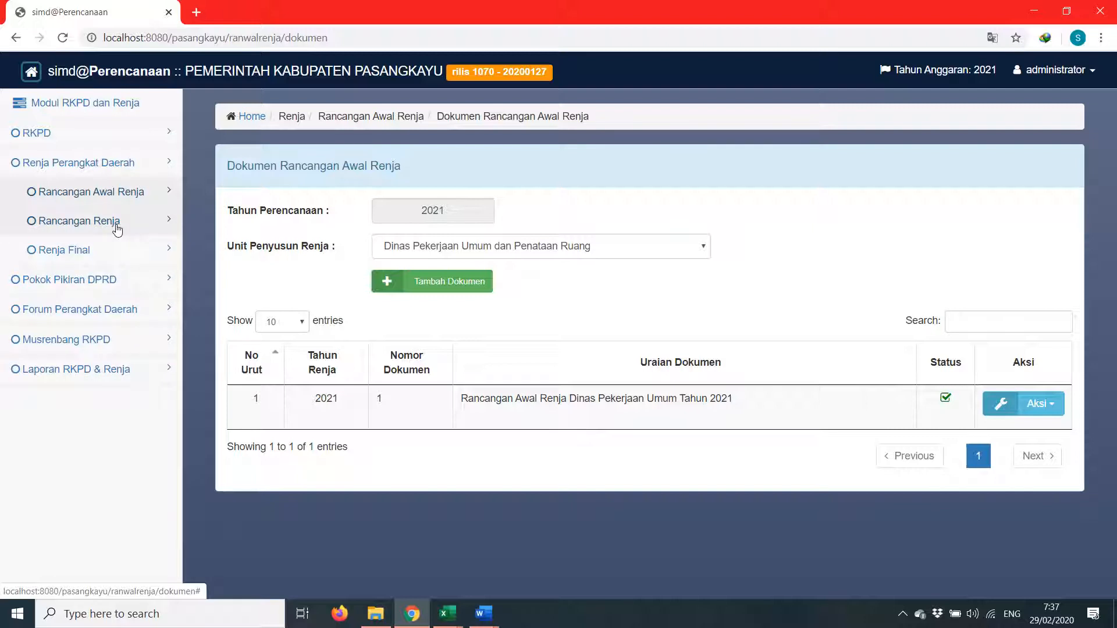
left_click(117, 227)
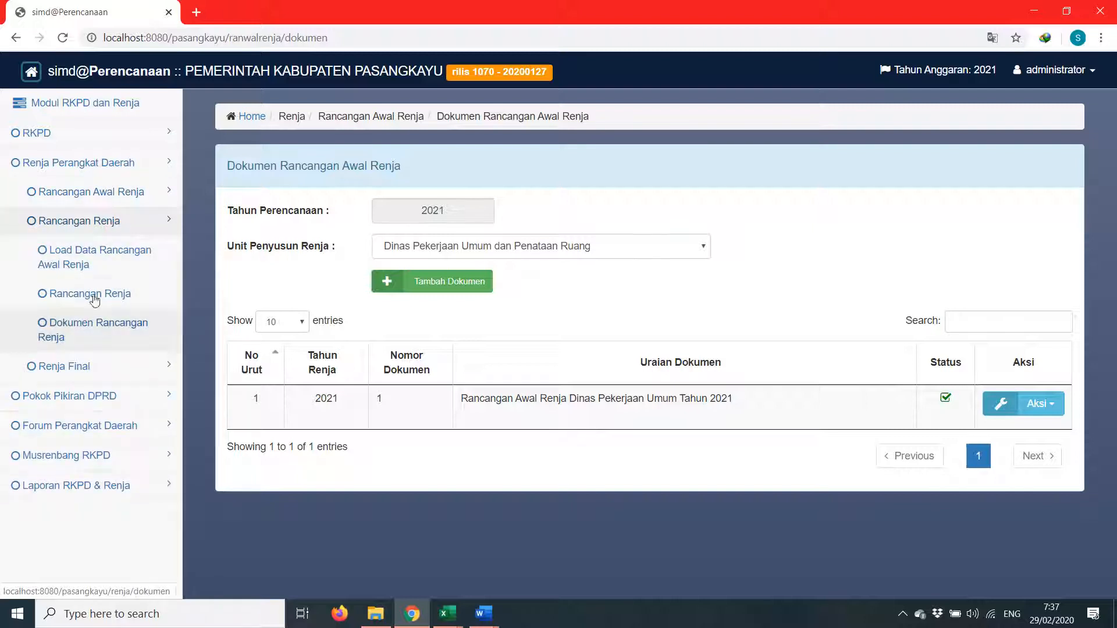
left_click(105, 262)
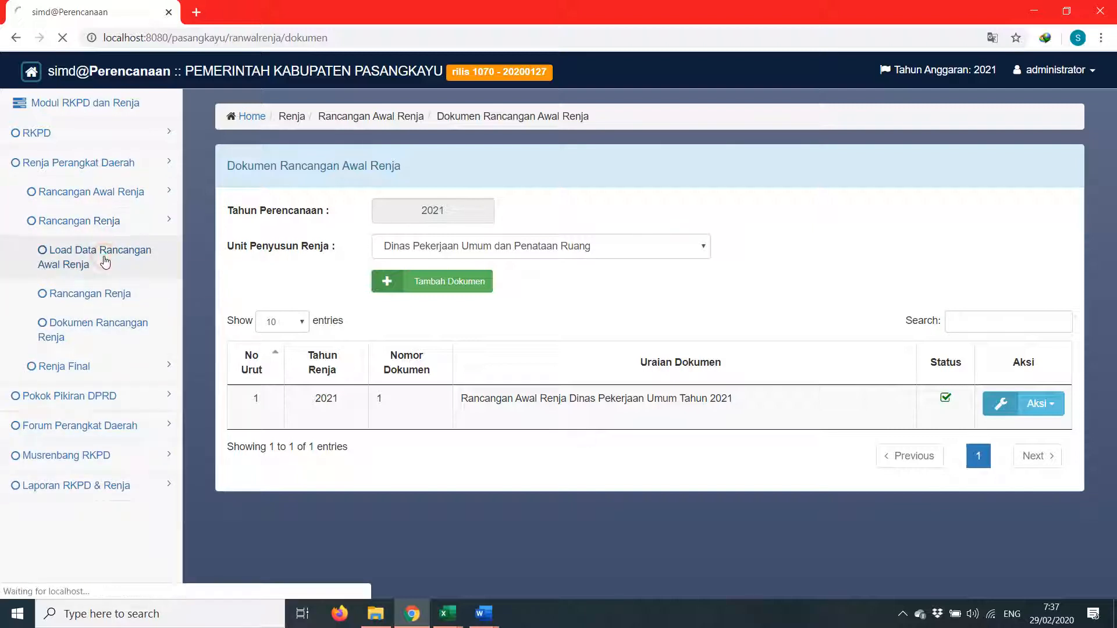
left_click(591, 251)
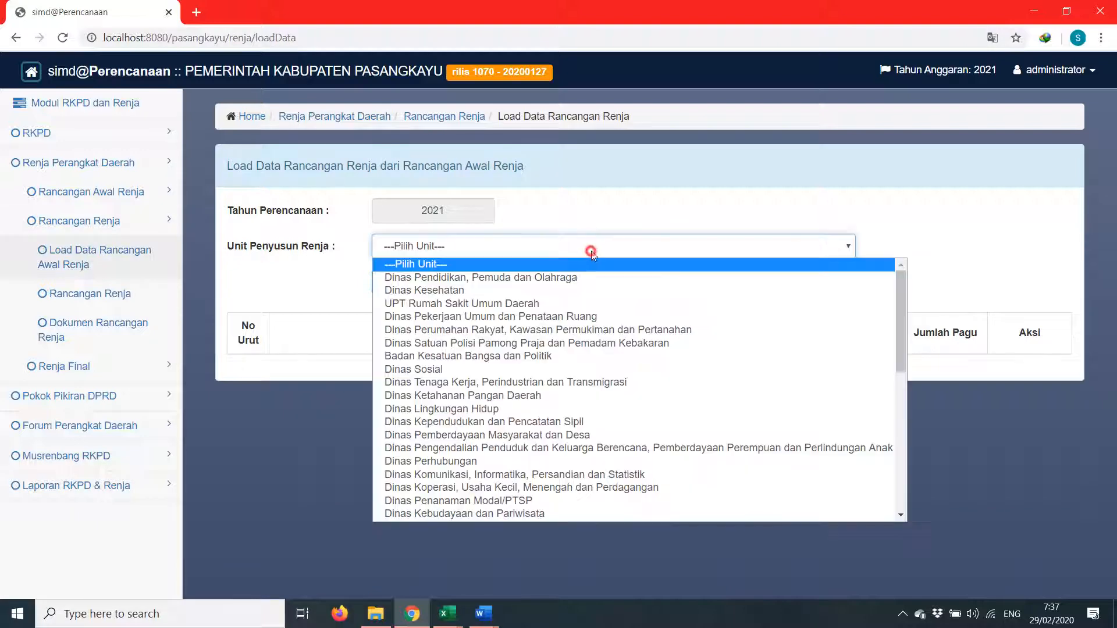
left_click(584, 317)
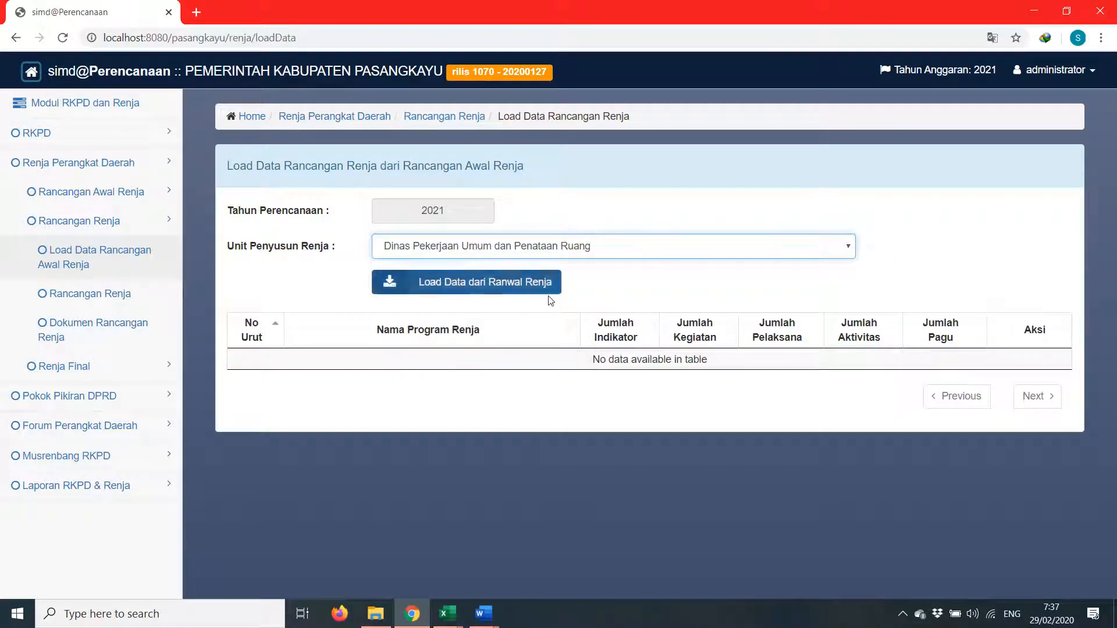
Load Program pembangunan jalan dan jembatan from Ranwal Renja into Rancangan Renja
left_click(535, 288)
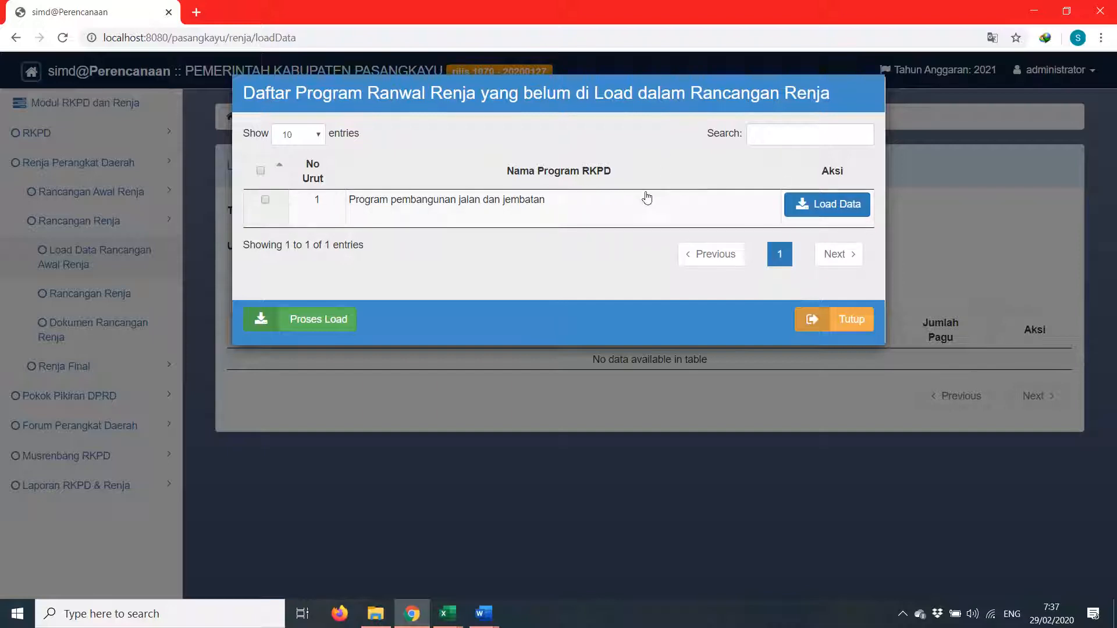
left_click(818, 205)
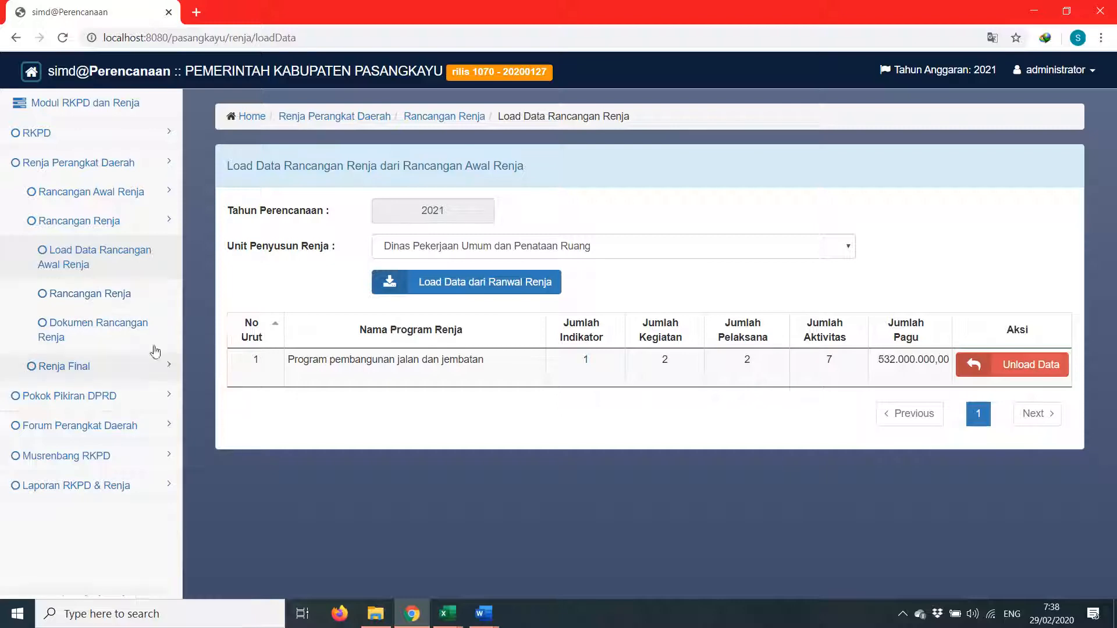
Open Rancangan Renja for Dinas Pekerjaan Umum dan Penataan Ruang and view the activities under Pembangunan jembatan in Program pembangunan jalan dan jembatan
left_click(128, 299)
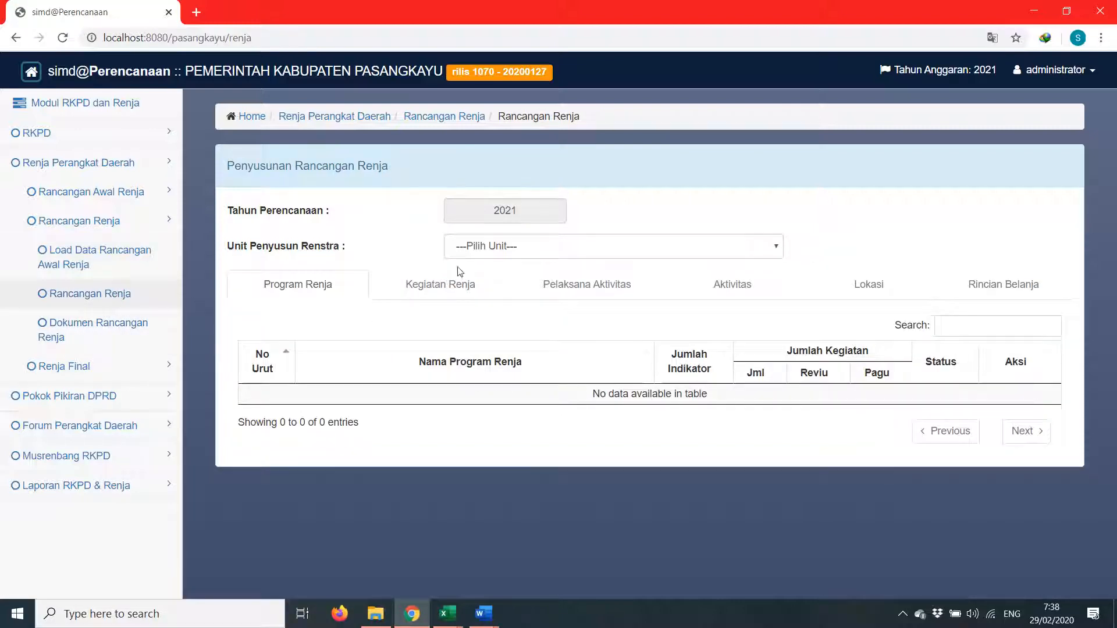
left_click(512, 246)
left_click(526, 321)
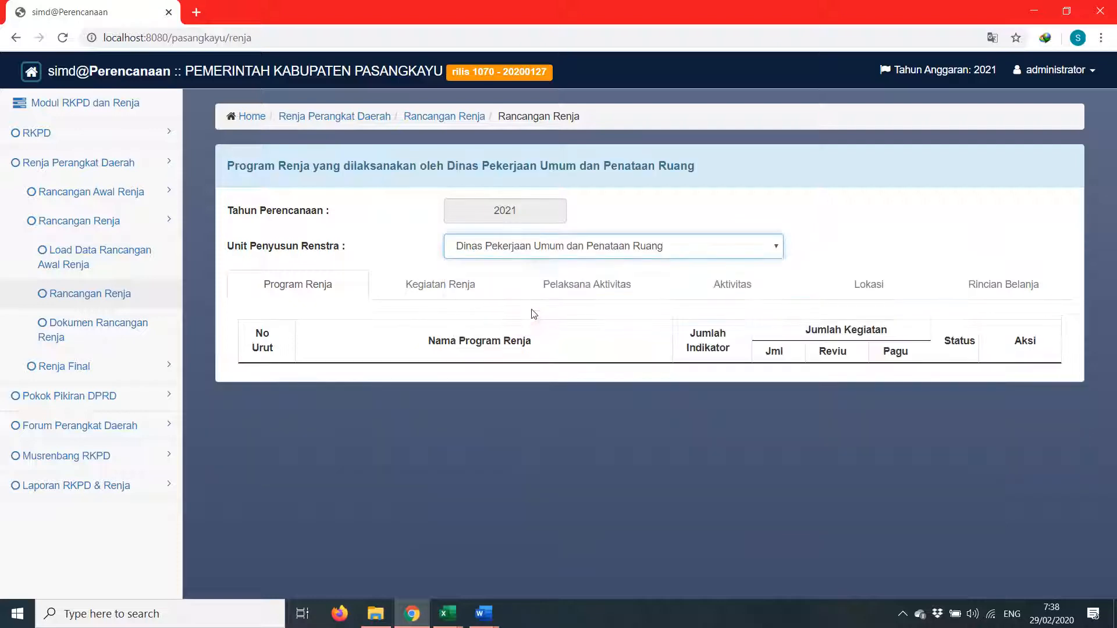
double_click(368, 396)
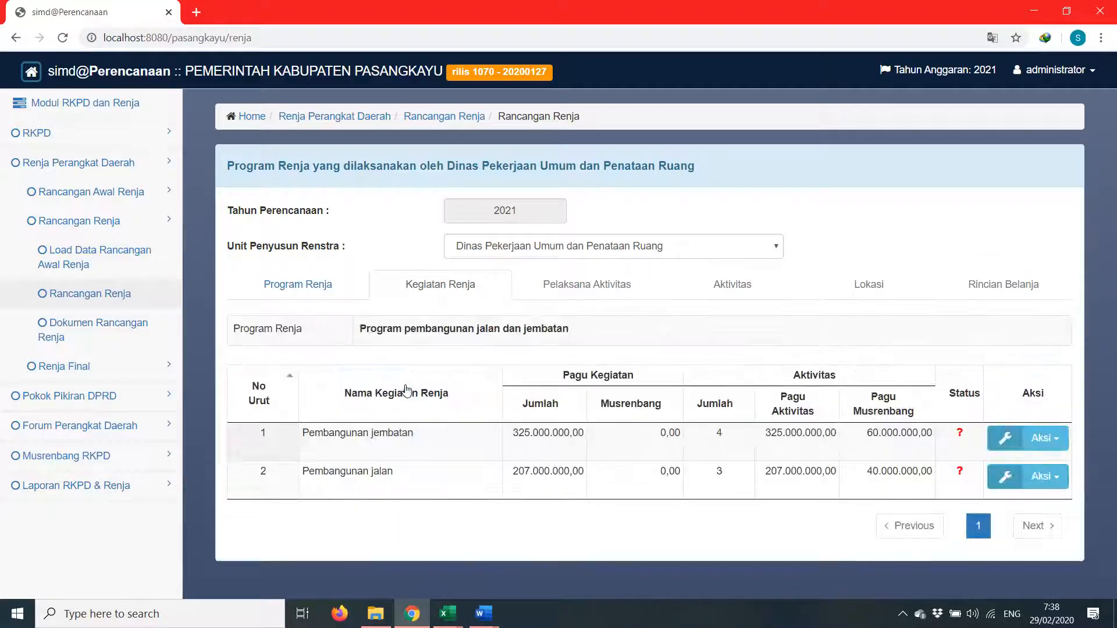
double_click(418, 435)
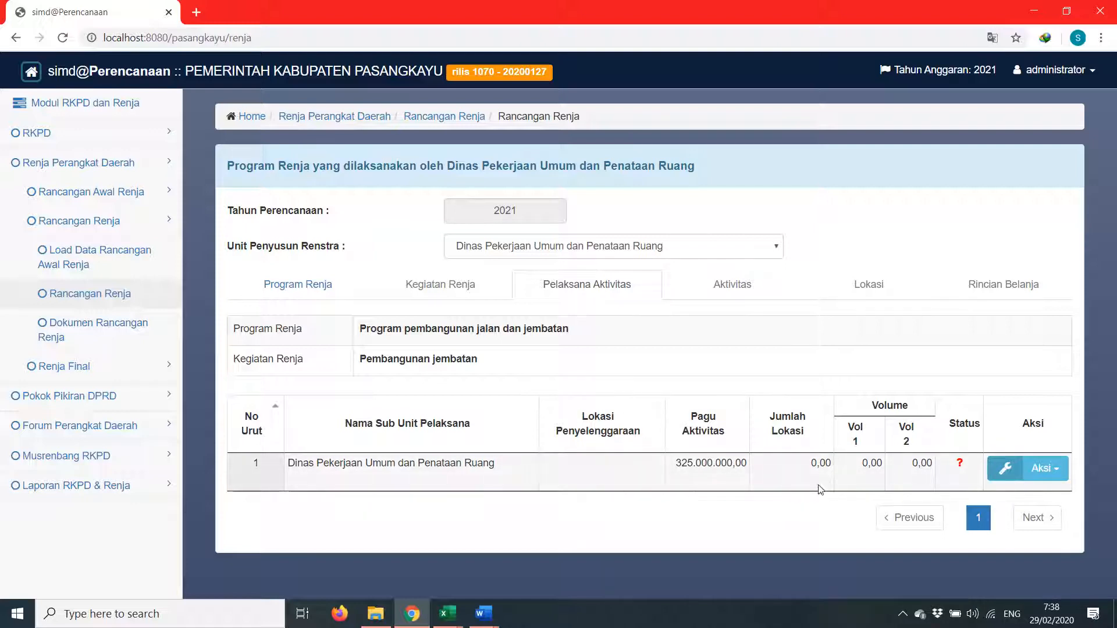
left_click(1046, 468)
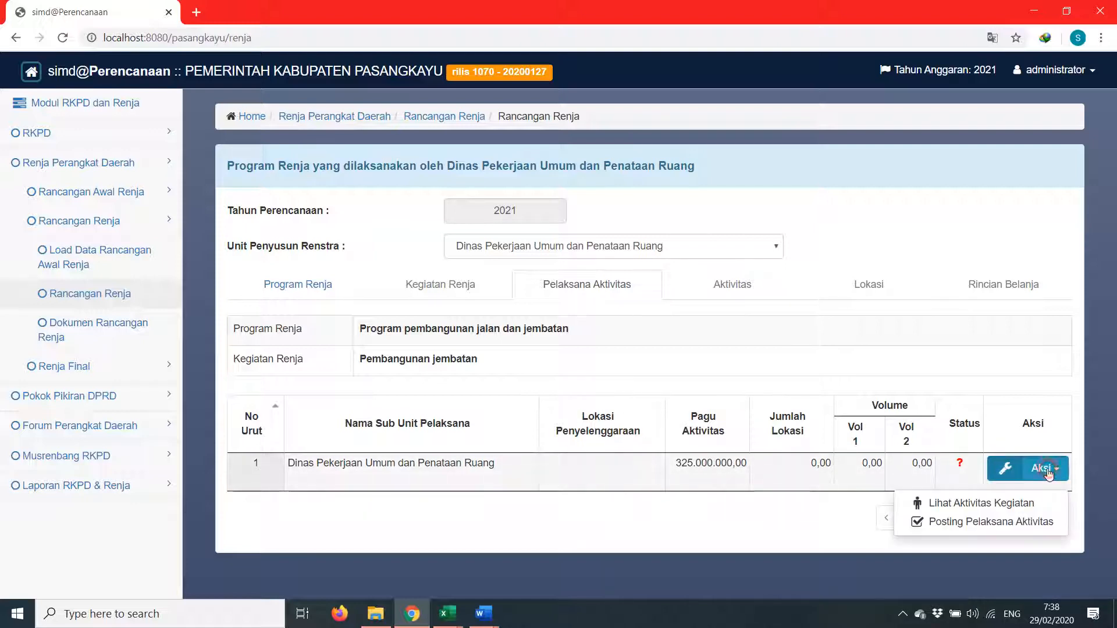
left_click(988, 504)
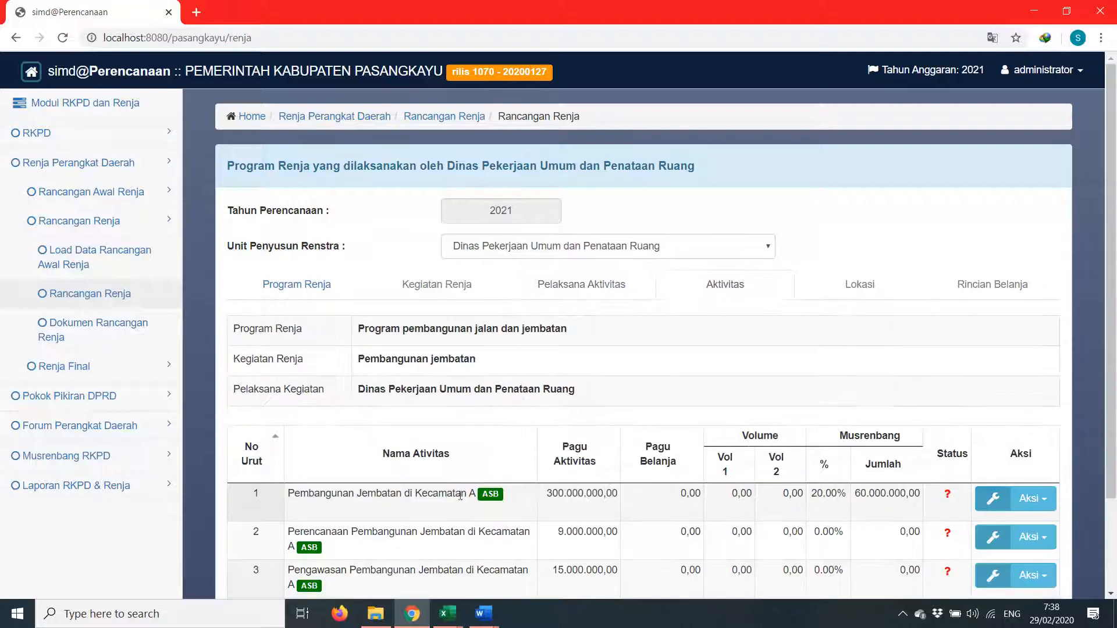
left_click(510, 396)
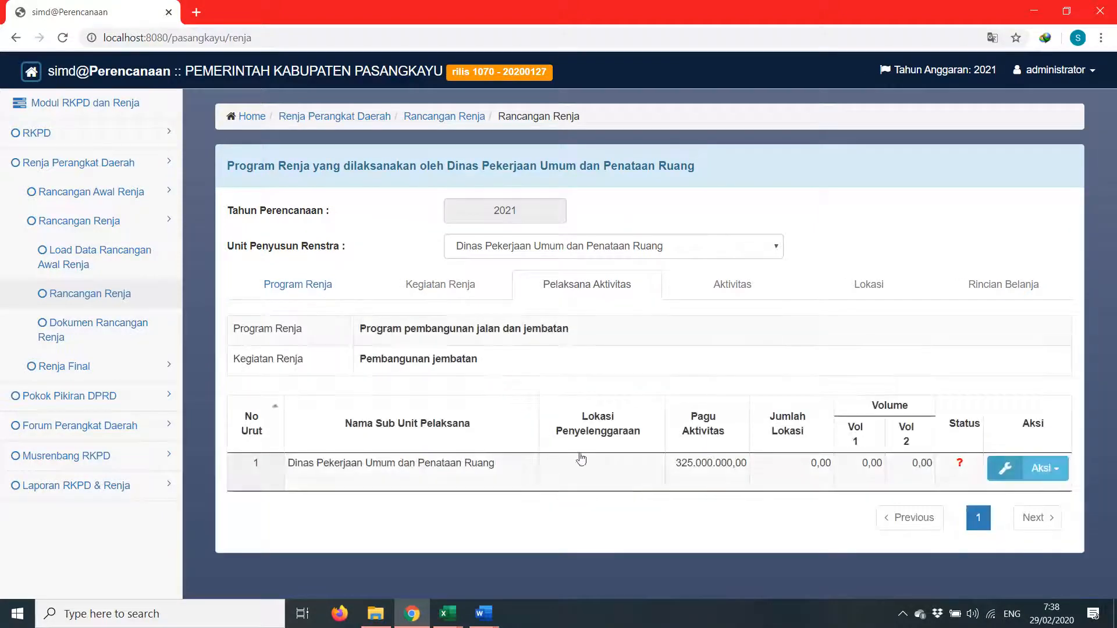
left_click(1046, 469)
left_click(1006, 522)
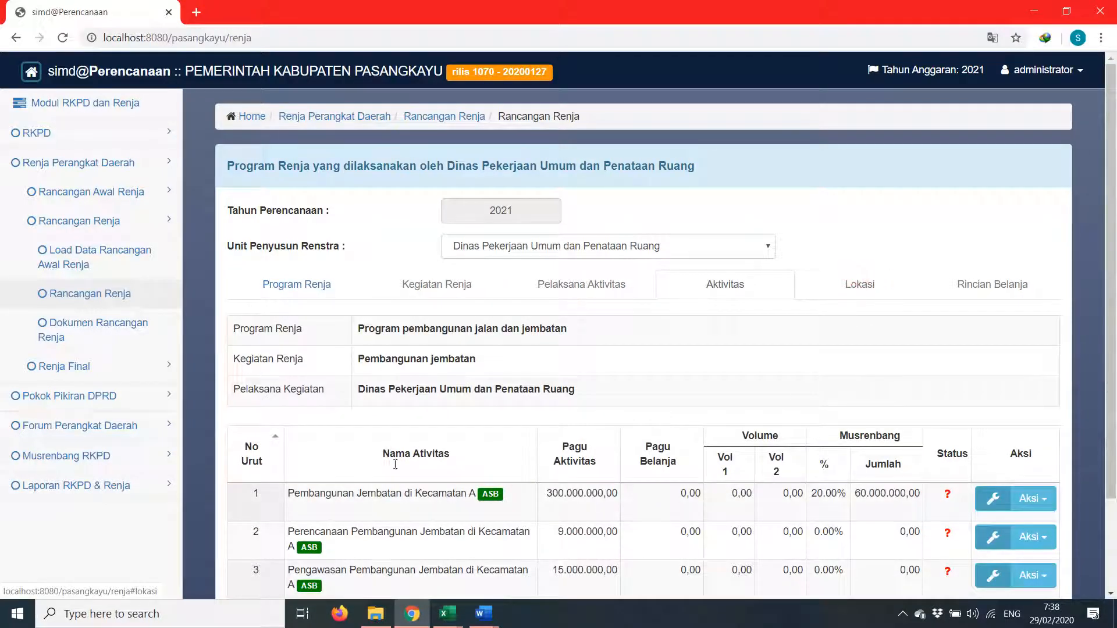
scroll(419, 407, "down", 2)
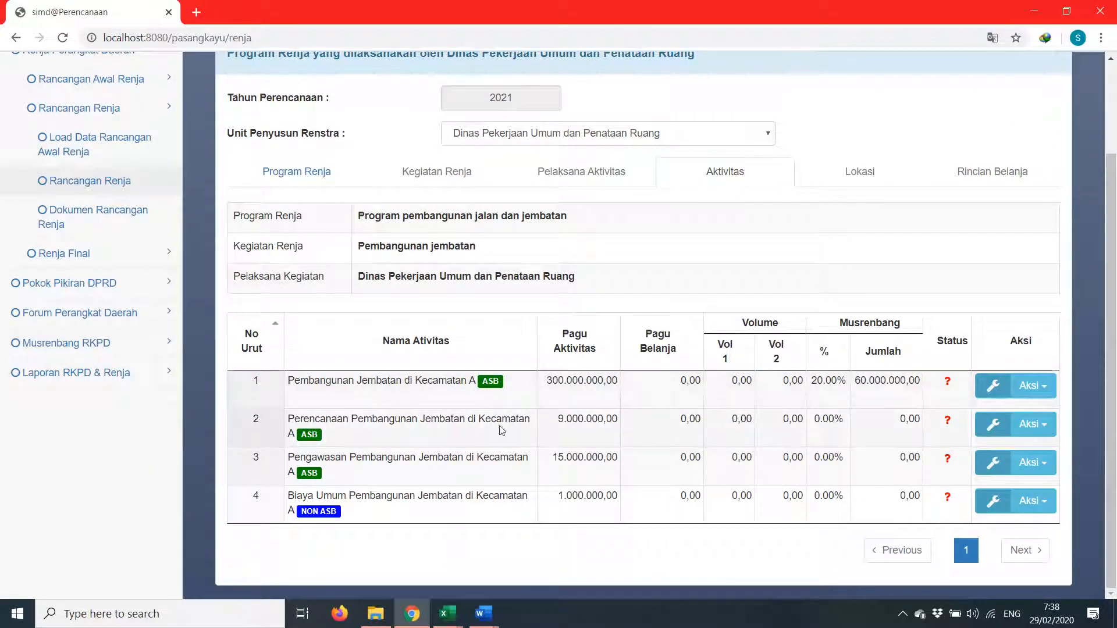
left_click(1008, 387)
left_click(984, 420)
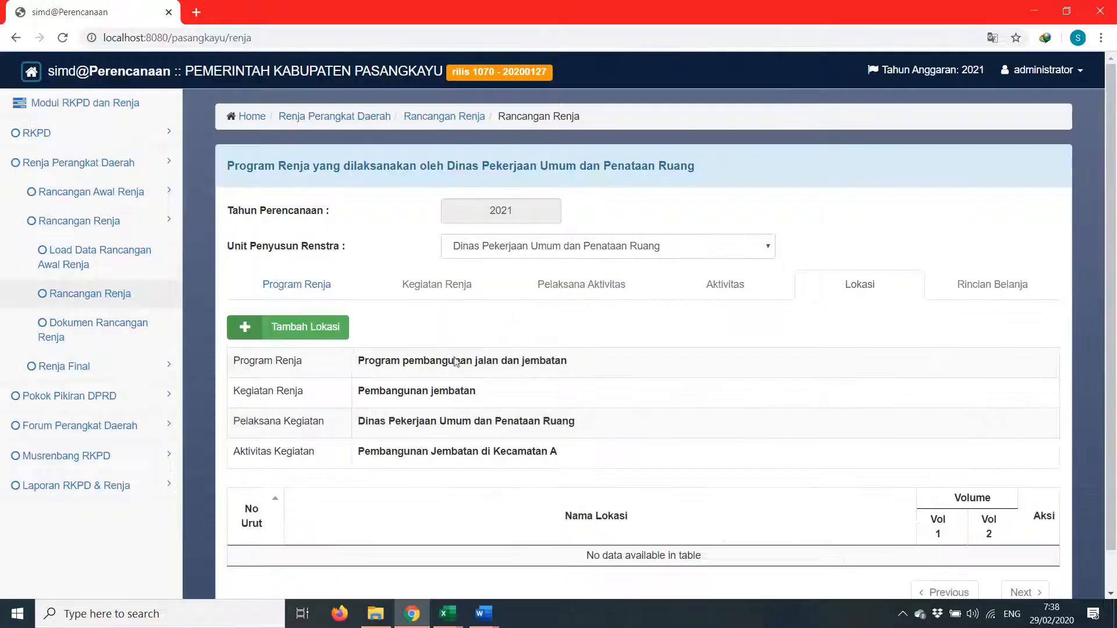
scroll(596, 417, "down", 1)
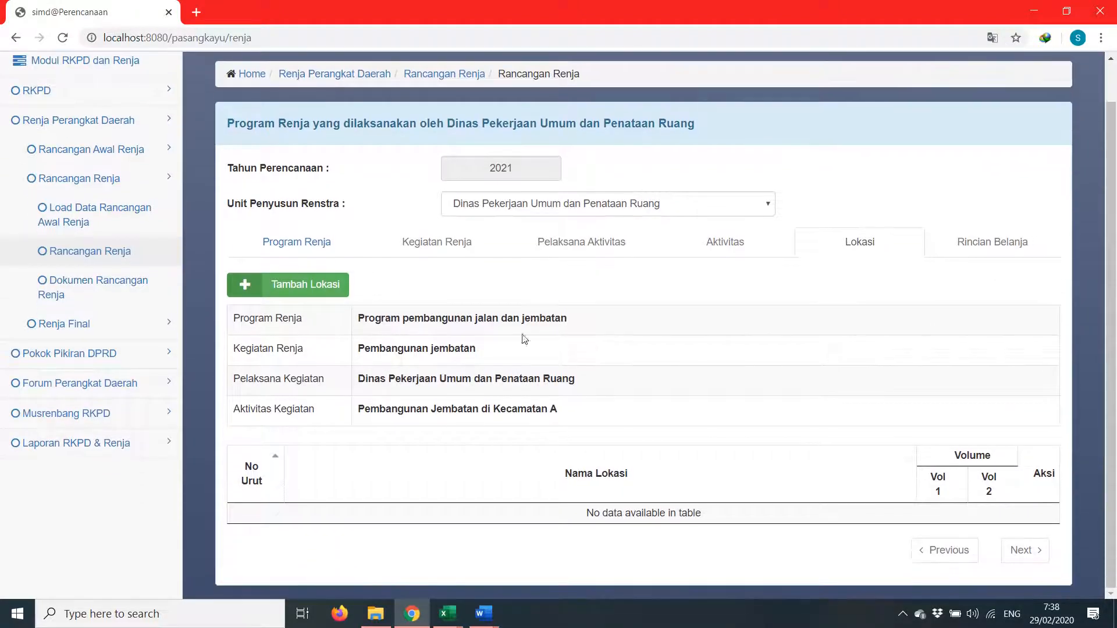
left_click(337, 290)
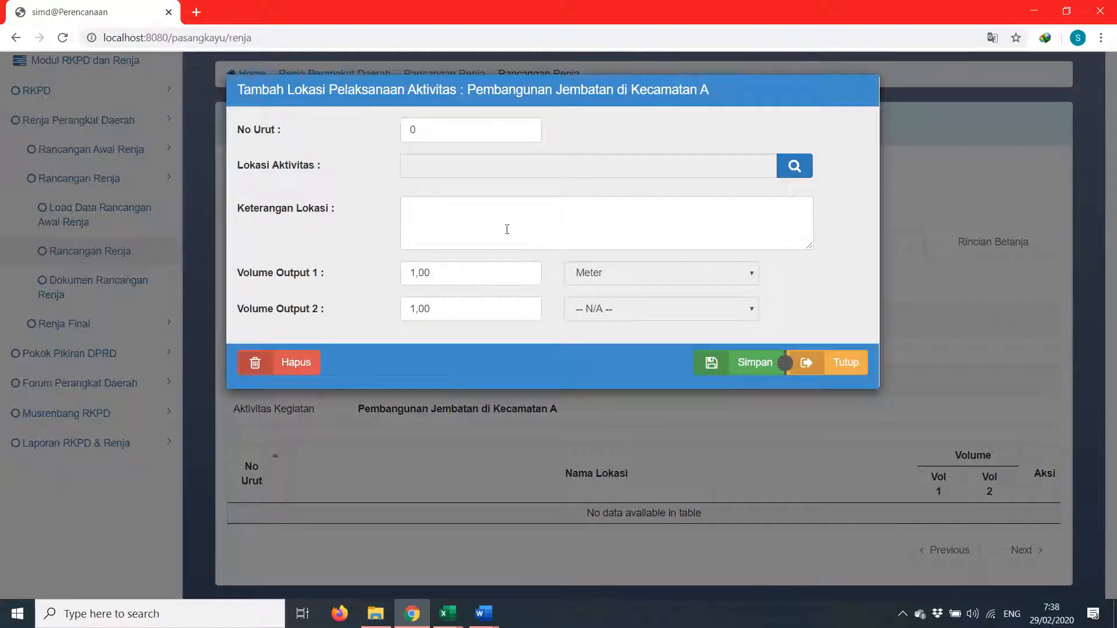
left_click(832, 362)
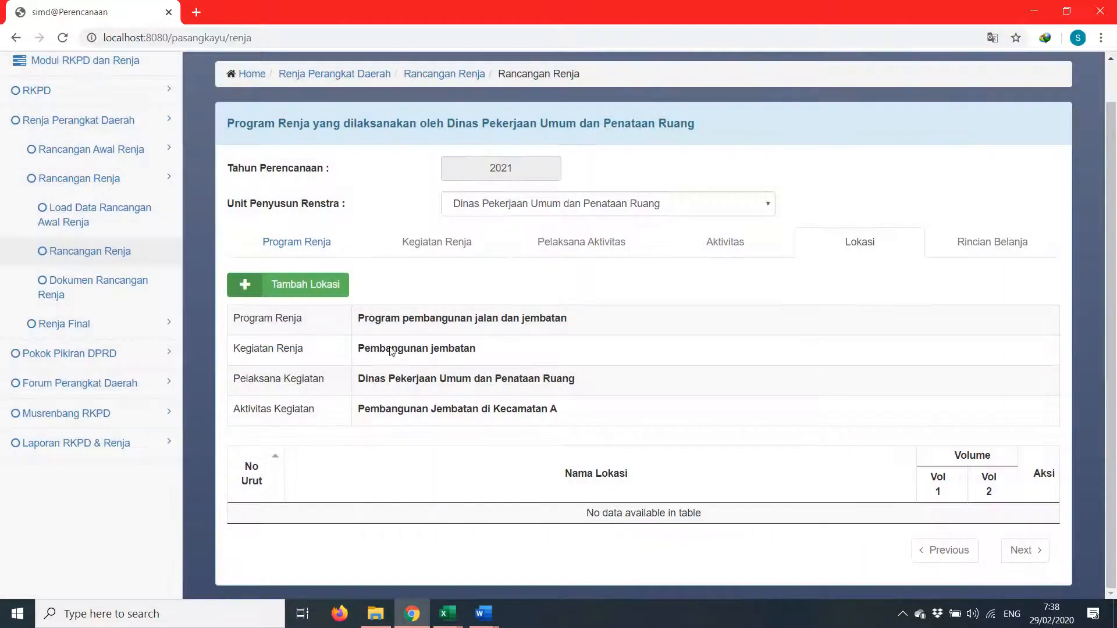
left_click(499, 412)
scroll(660, 416, "down", 1)
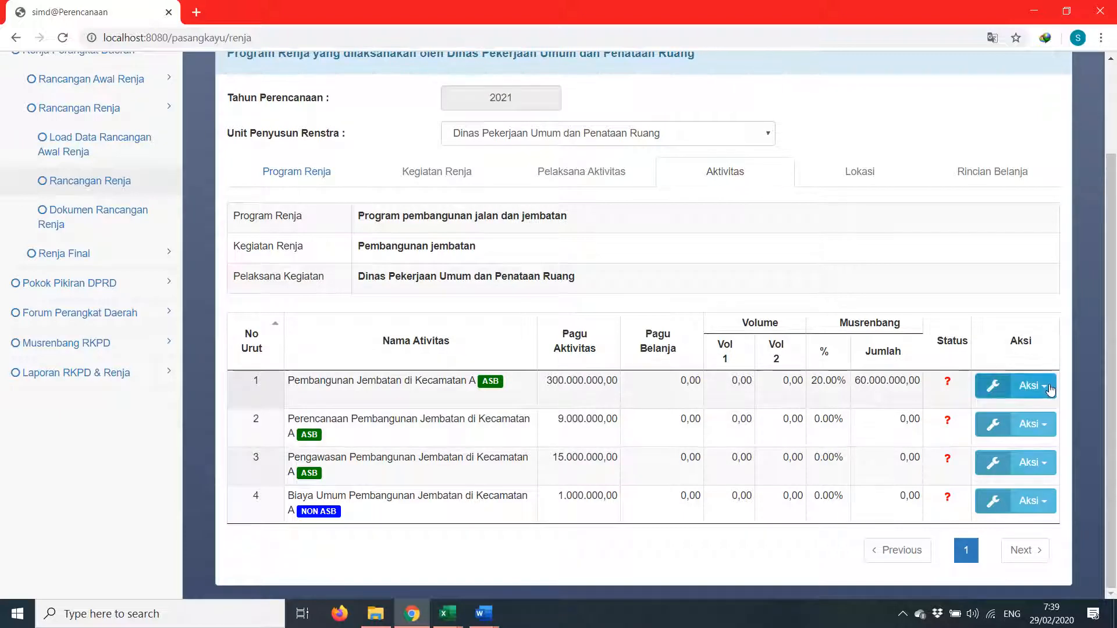
Start a new location for Pembangunan Jembatan di Kecamatan A with No Urut 1 and Kelurahan Pasangkayu in Kecamatan Pasangkayu
left_click(1019, 390)
left_click(989, 420)
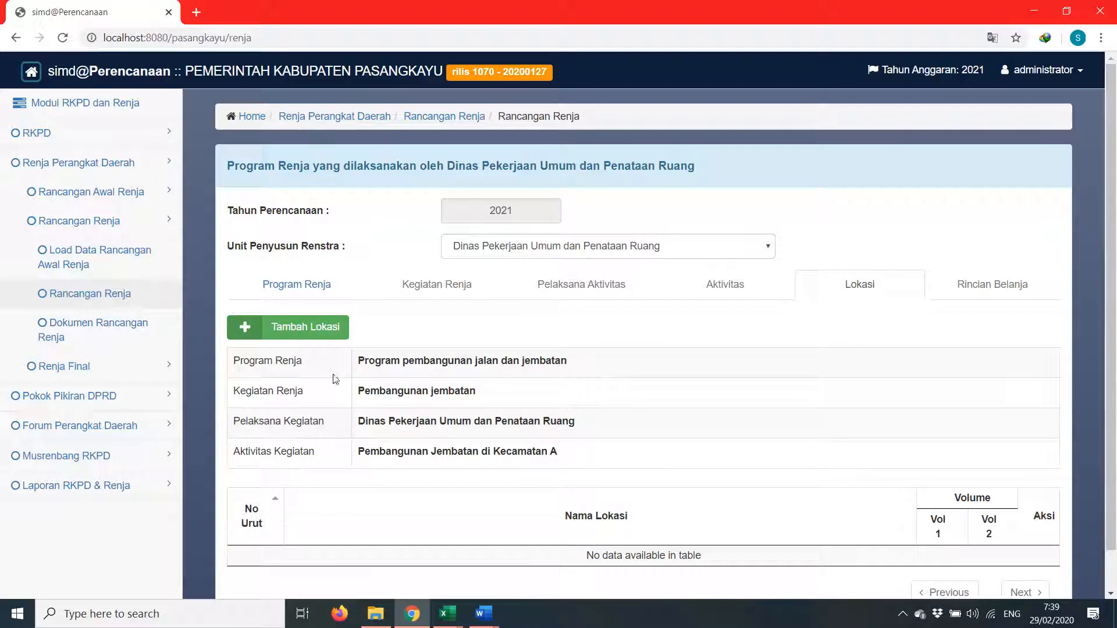
left_click(302, 326)
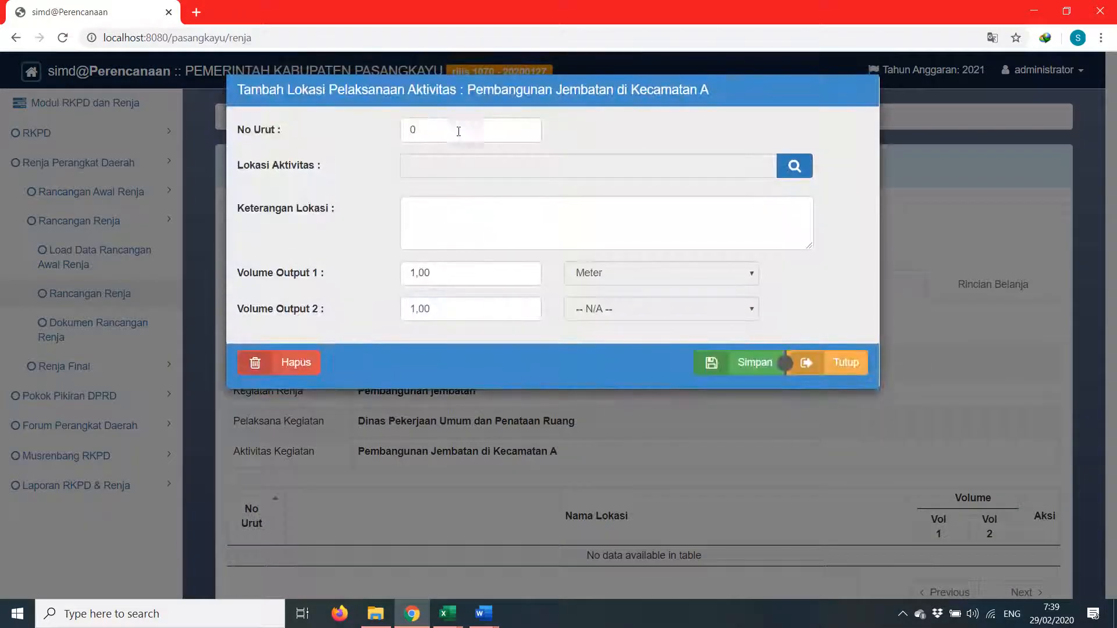
left_click(459, 132)
type("1")
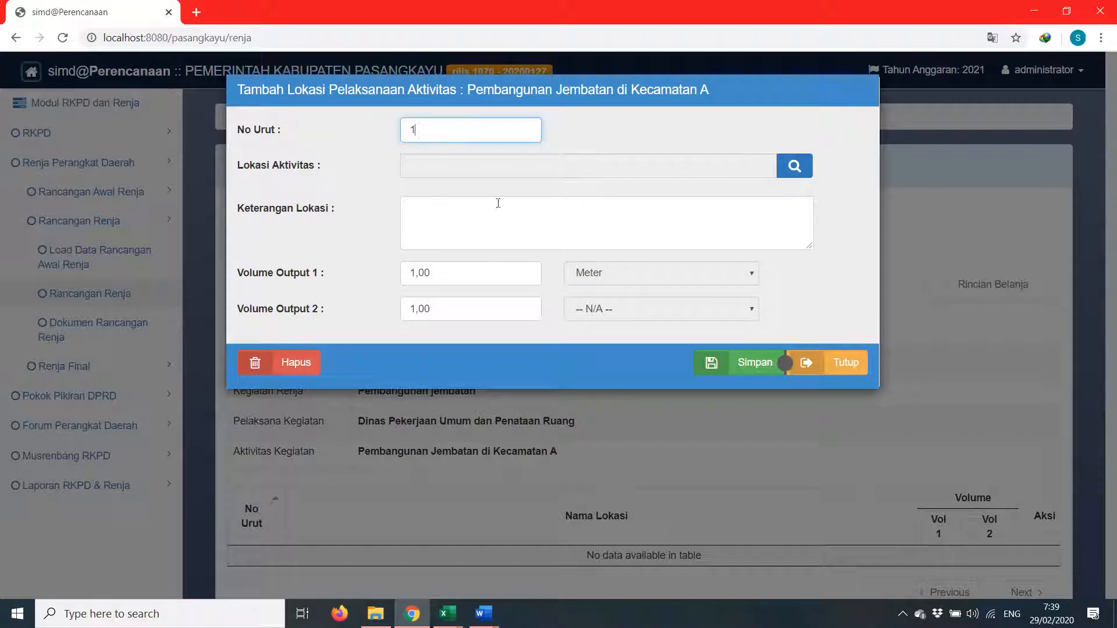
left_click(794, 166)
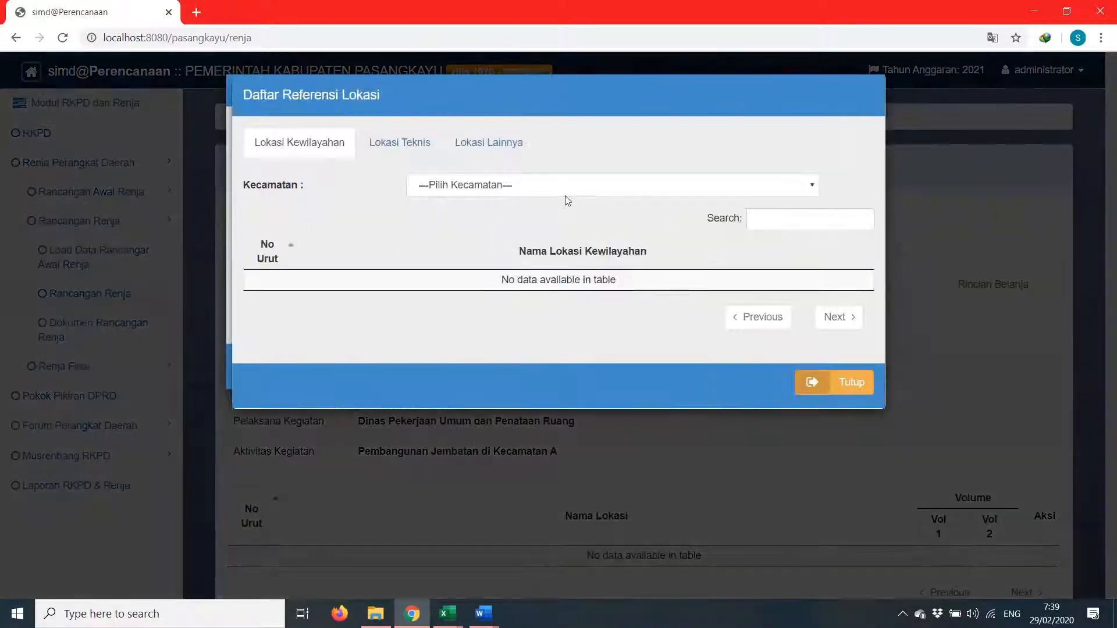
left_click(564, 196)
left_click(541, 245)
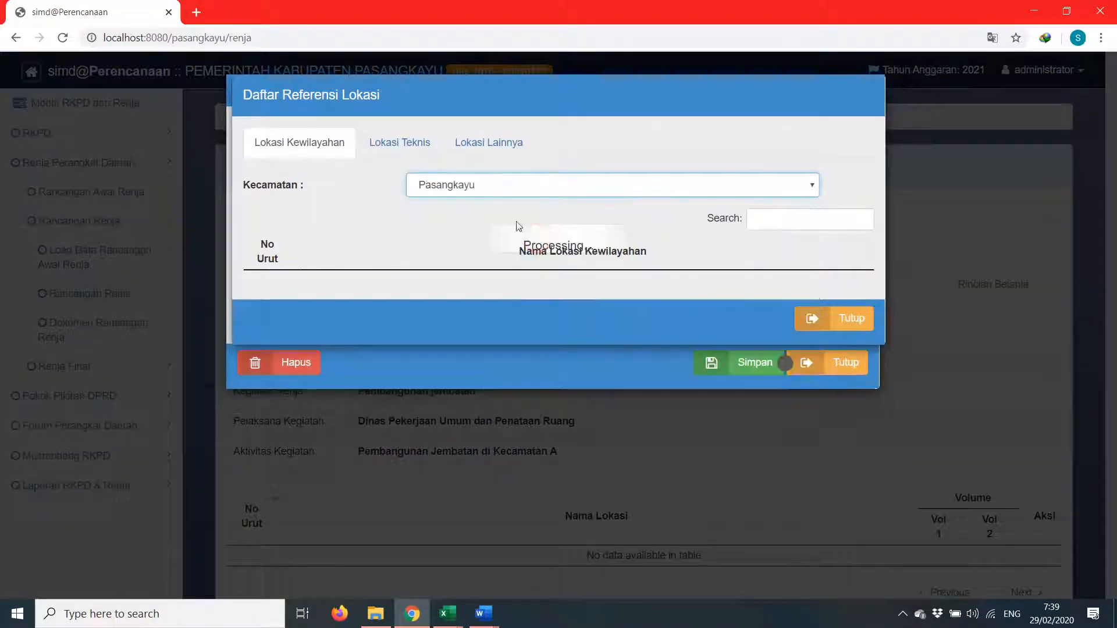
double_click(396, 285)
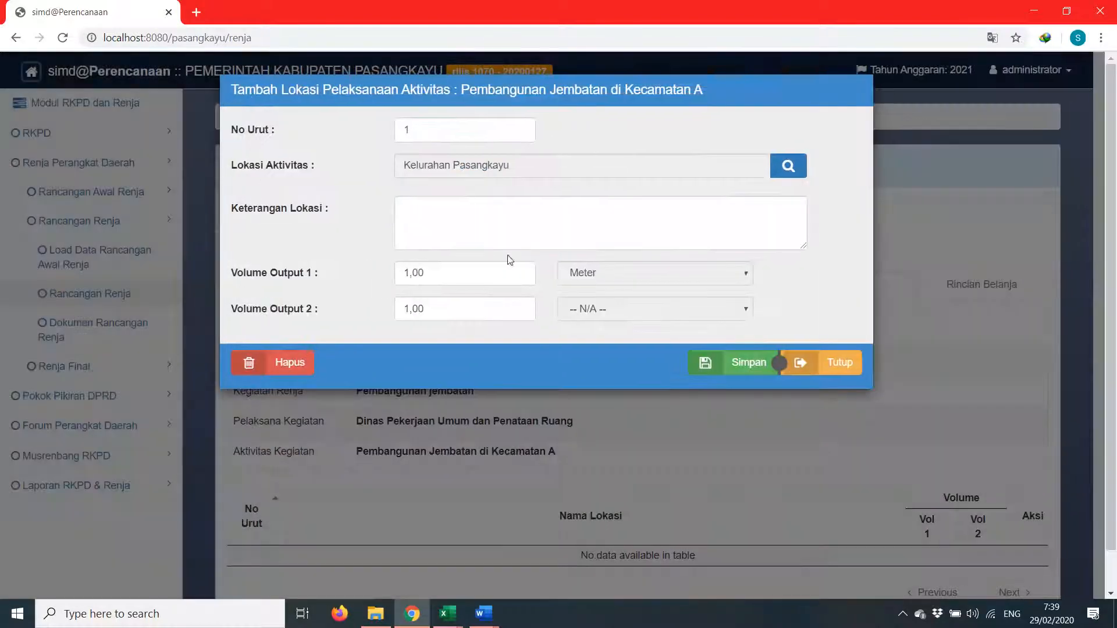
Set the location's Volume Output 1 to 30 and save the location
left_click(457, 275)
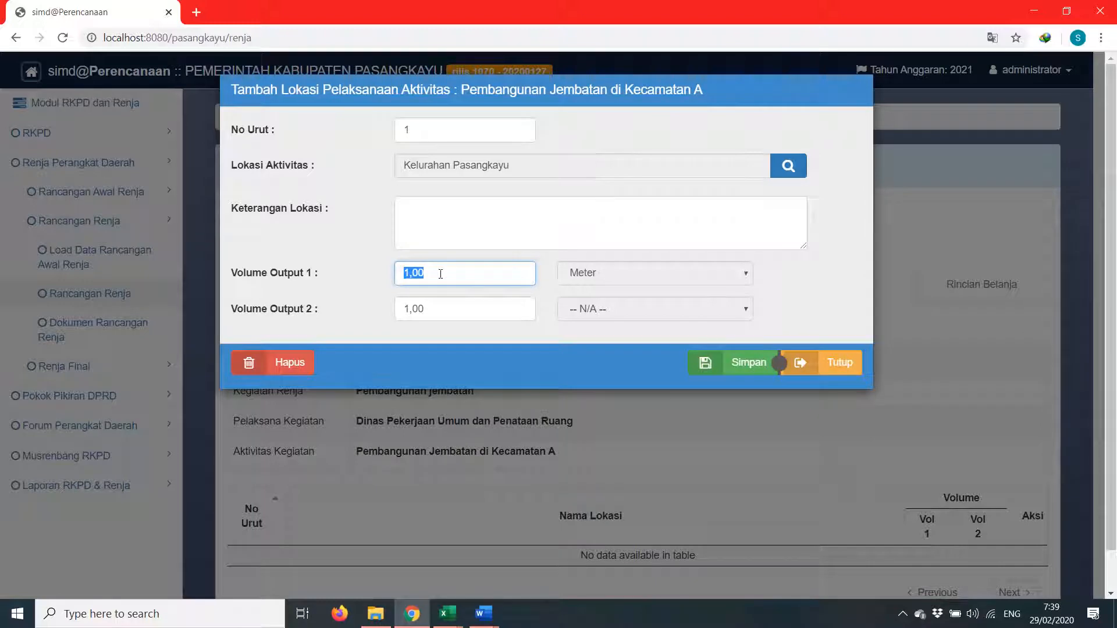
type("30")
left_click(518, 222)
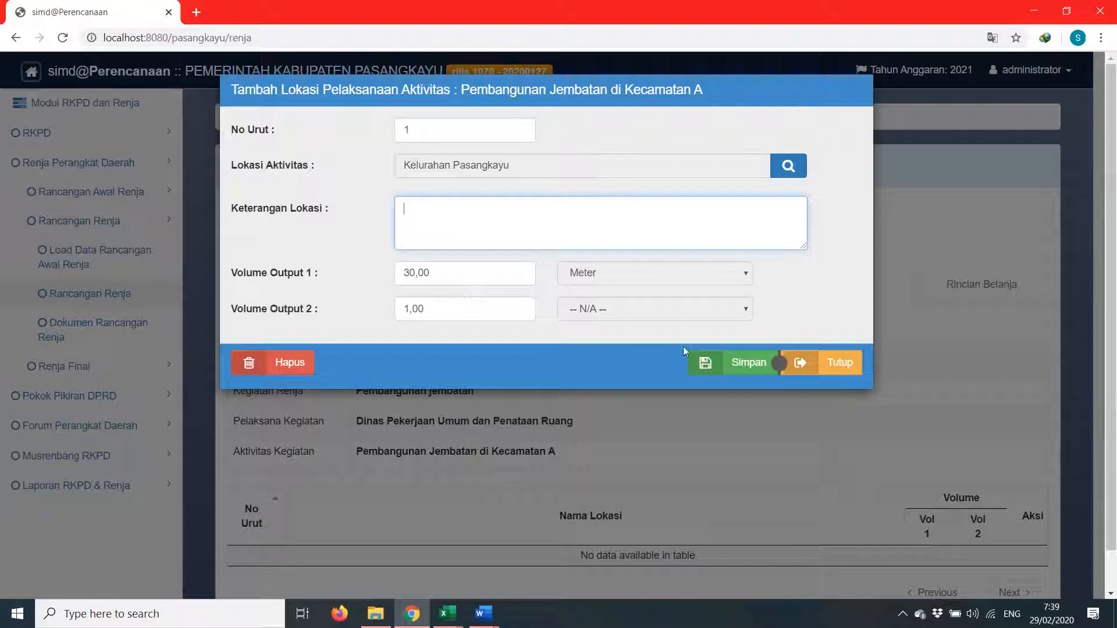
left_click(738, 362)
scroll(676, 436, "down", 1)
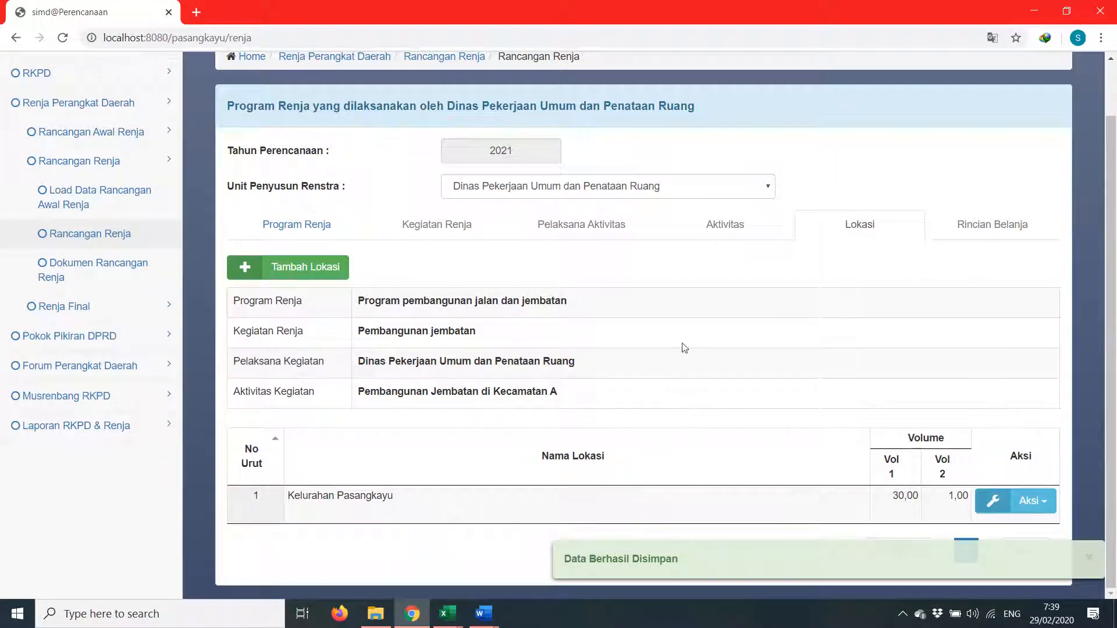
Load the Rincian Belanja of Pembangunan Jembatan di Kecamatan A from ASB and return to the activity list
scroll(445, 397, "up", 1)
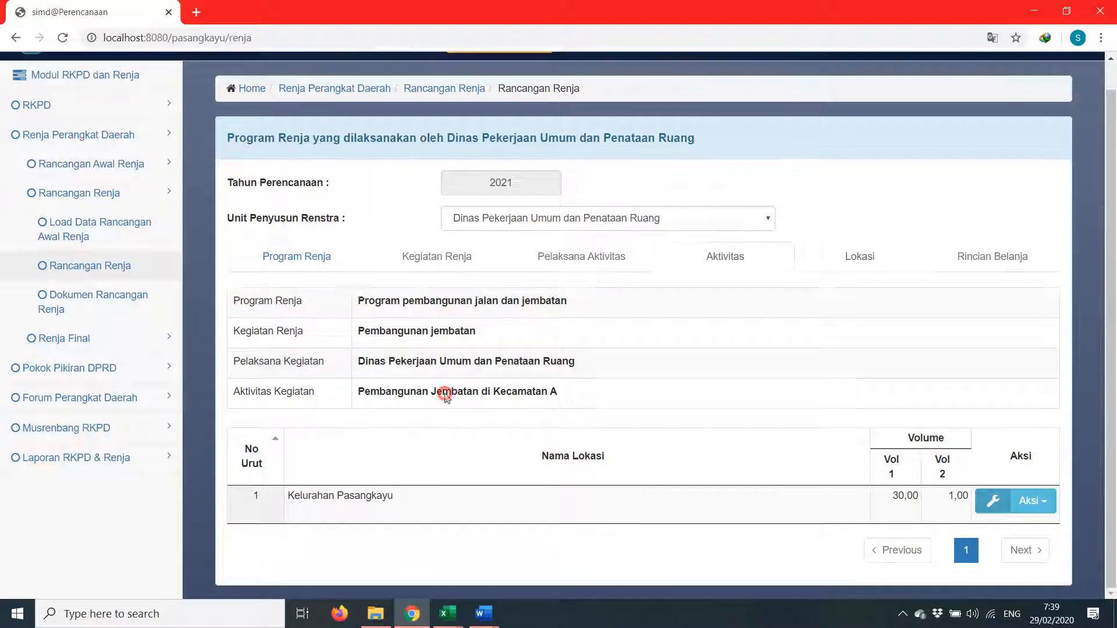
left_click(446, 396)
scroll(524, 395, "down", 2)
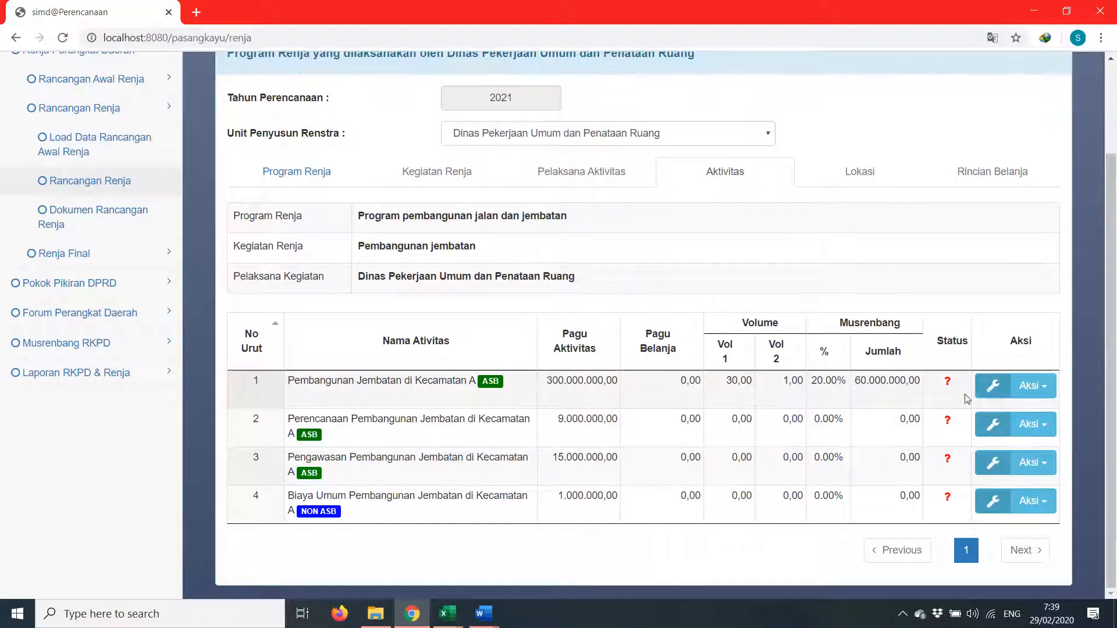
left_click(1041, 393)
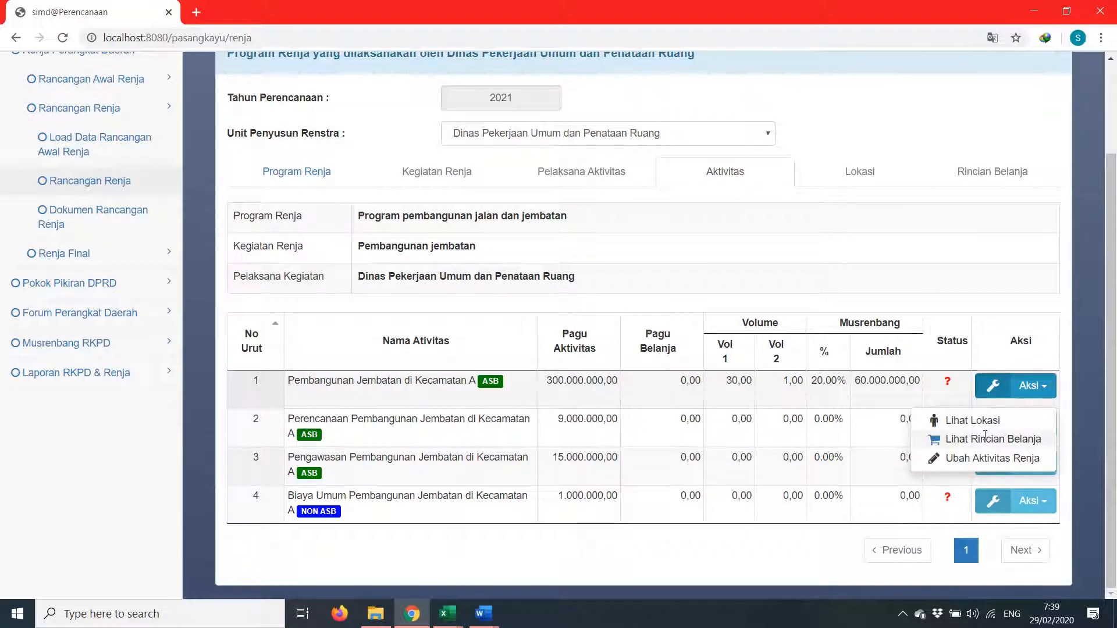
left_click(984, 435)
scroll(867, 384, "down", 1)
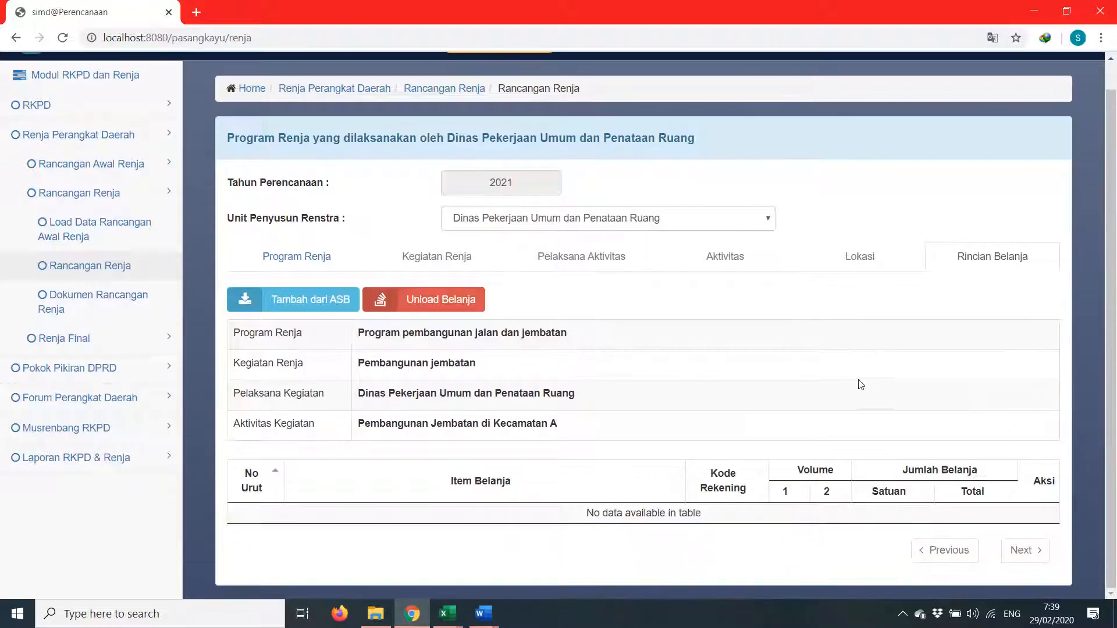
left_click(290, 298)
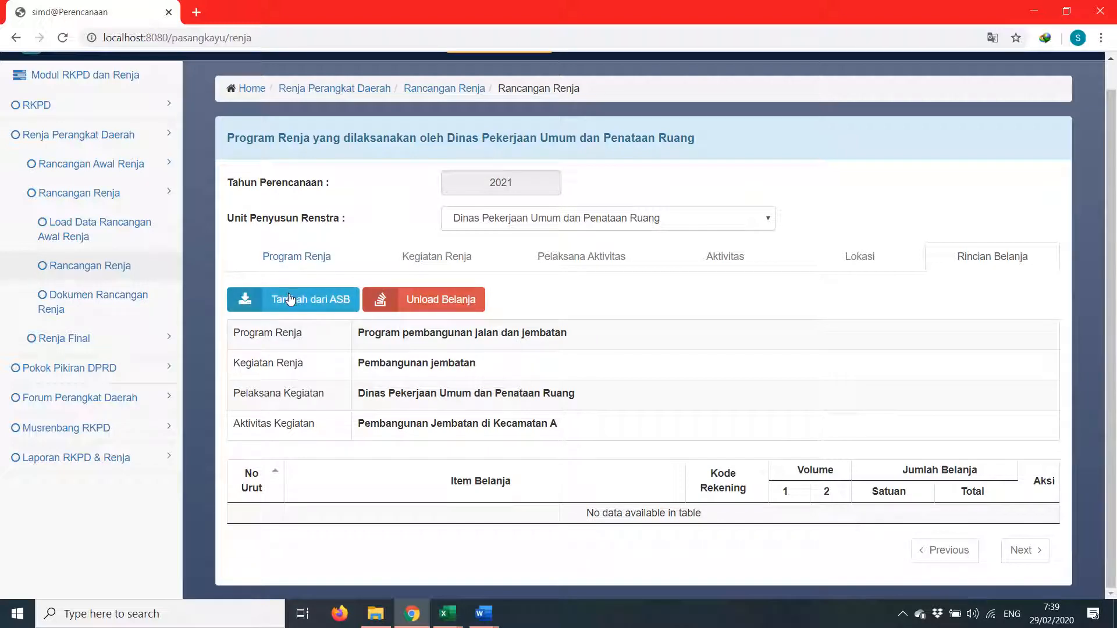
left_click(289, 297)
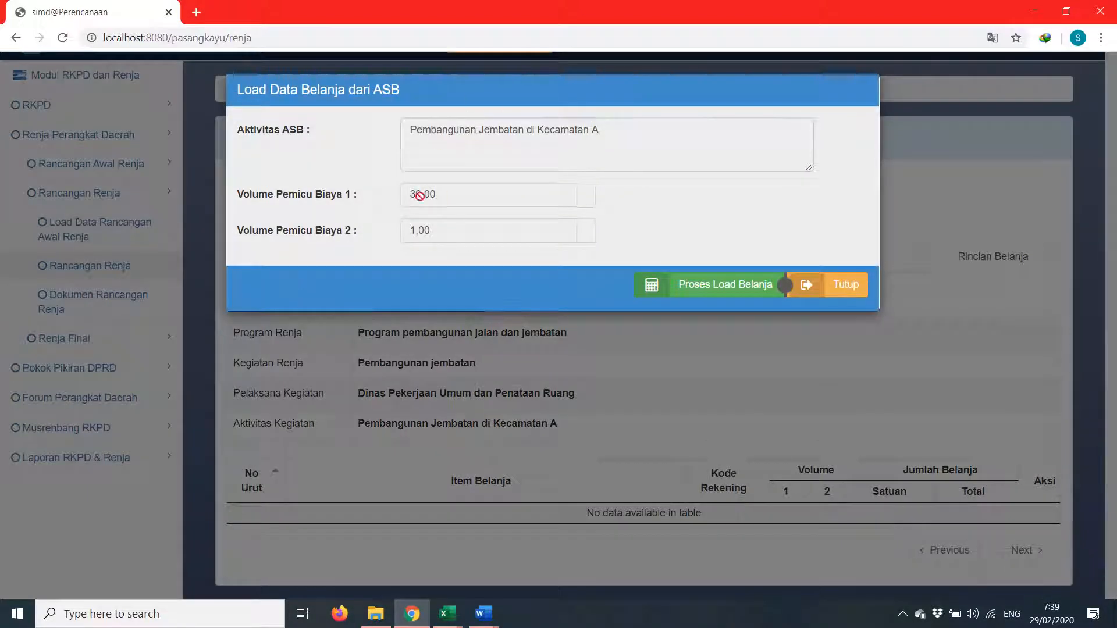
left_click(739, 284)
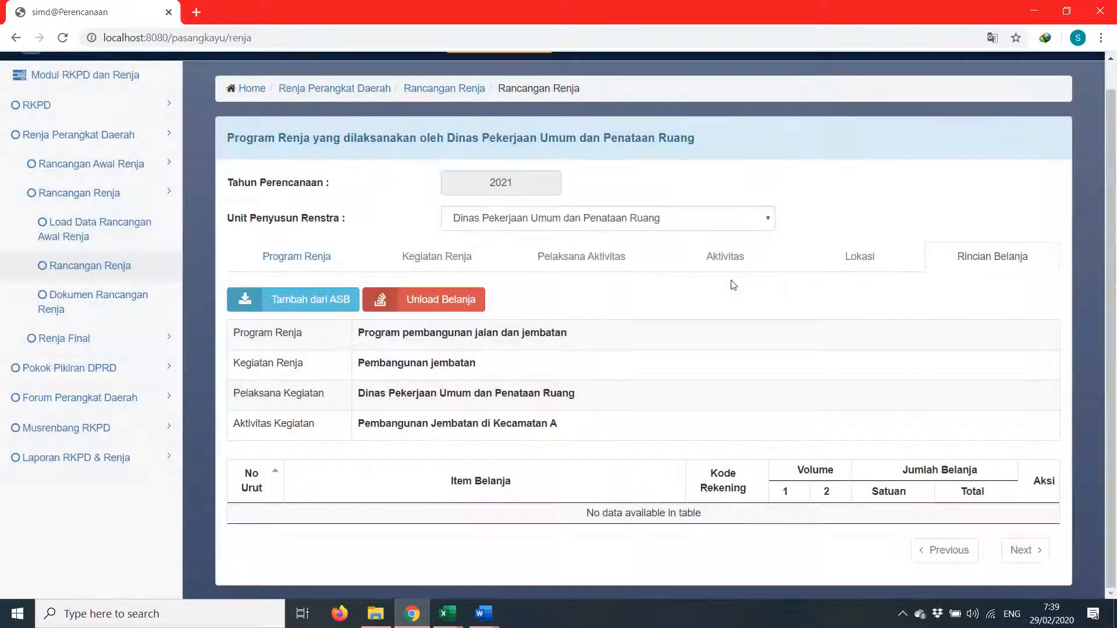
scroll(750, 326, "down", 2)
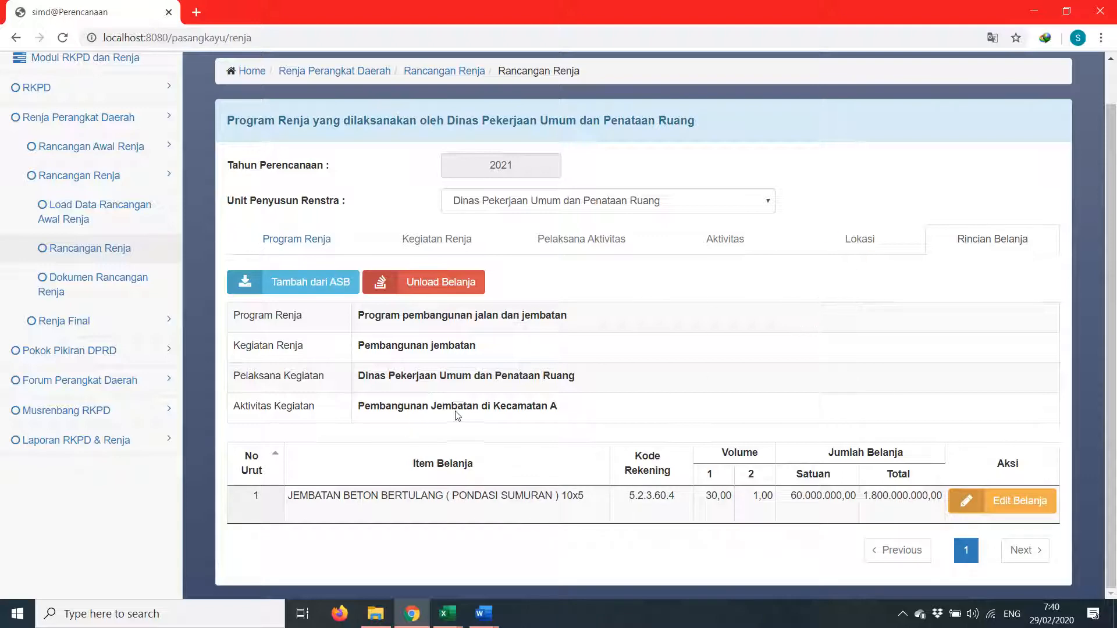
left_click(486, 407)
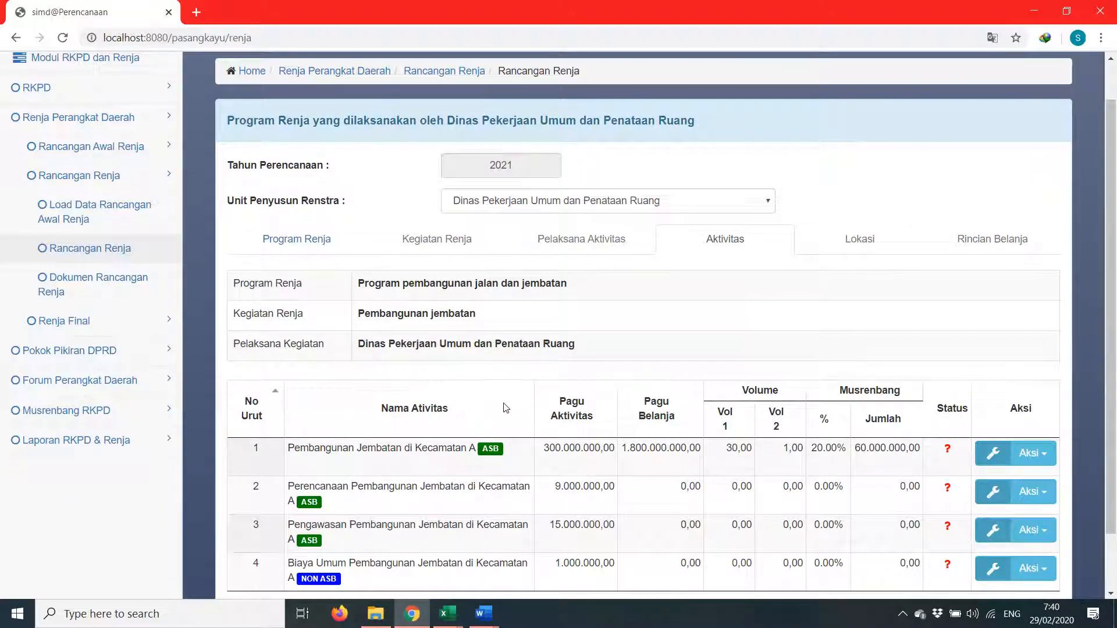
scroll(506, 407, "down", 2)
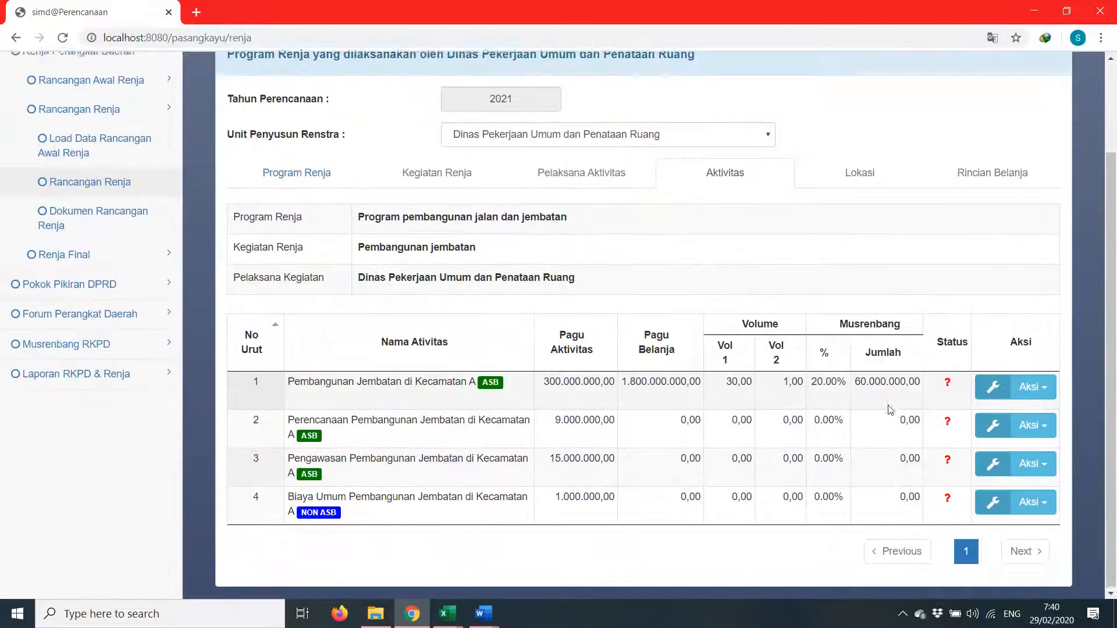
Unload the Rincian Belanja of Pembangunan Jembatan di Kecamatan A and return to the activity list
left_click(989, 390)
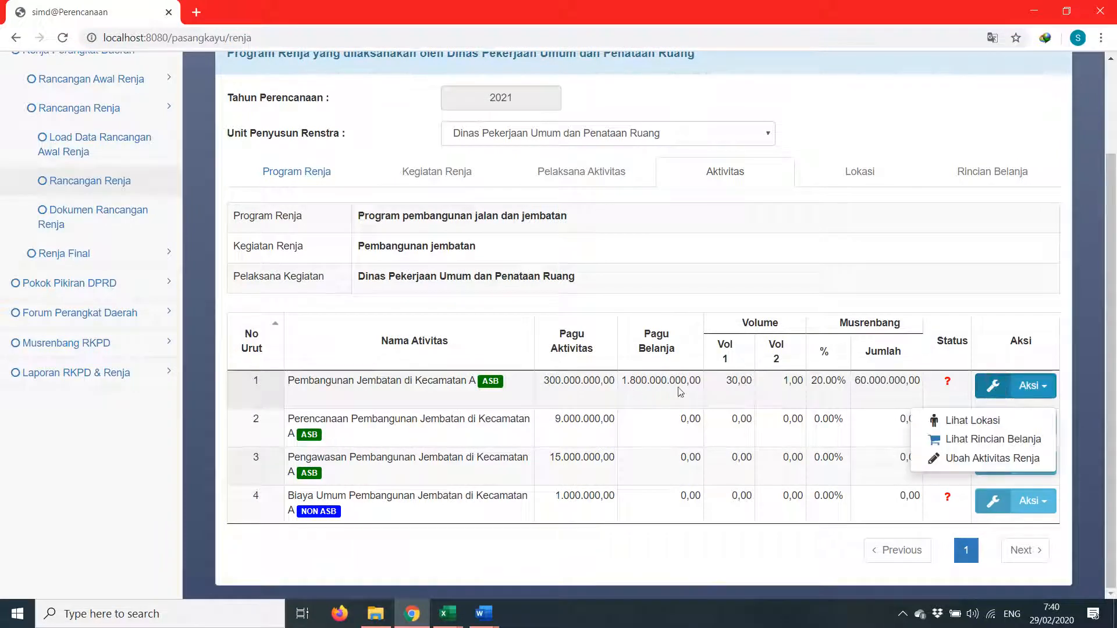
left_click(988, 441)
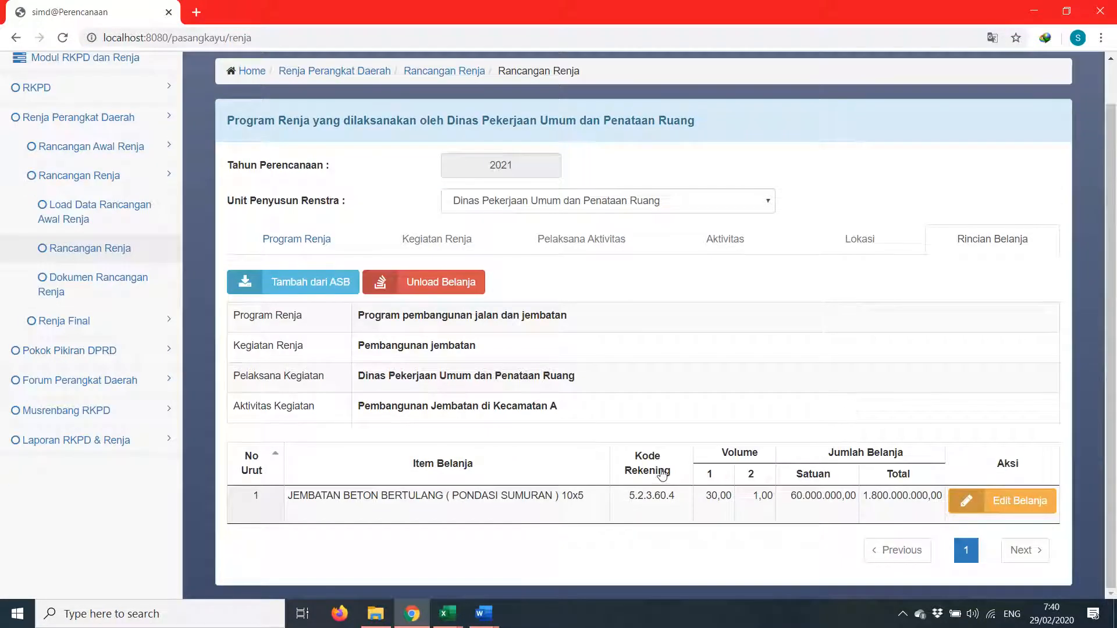
left_click(449, 285)
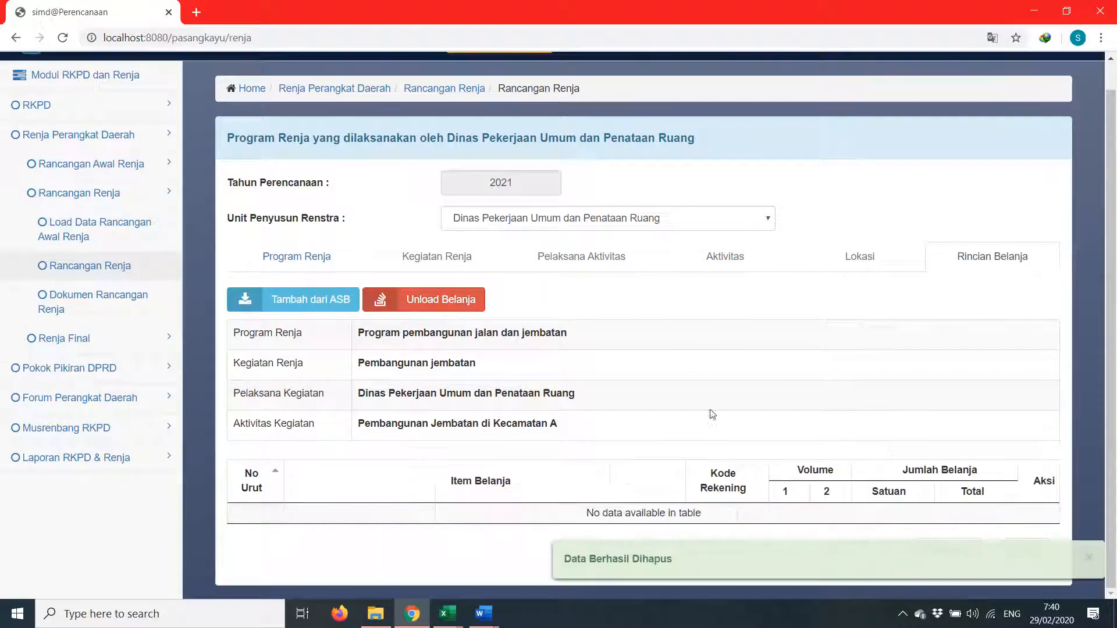
left_click(497, 422)
scroll(779, 413, "down", 3)
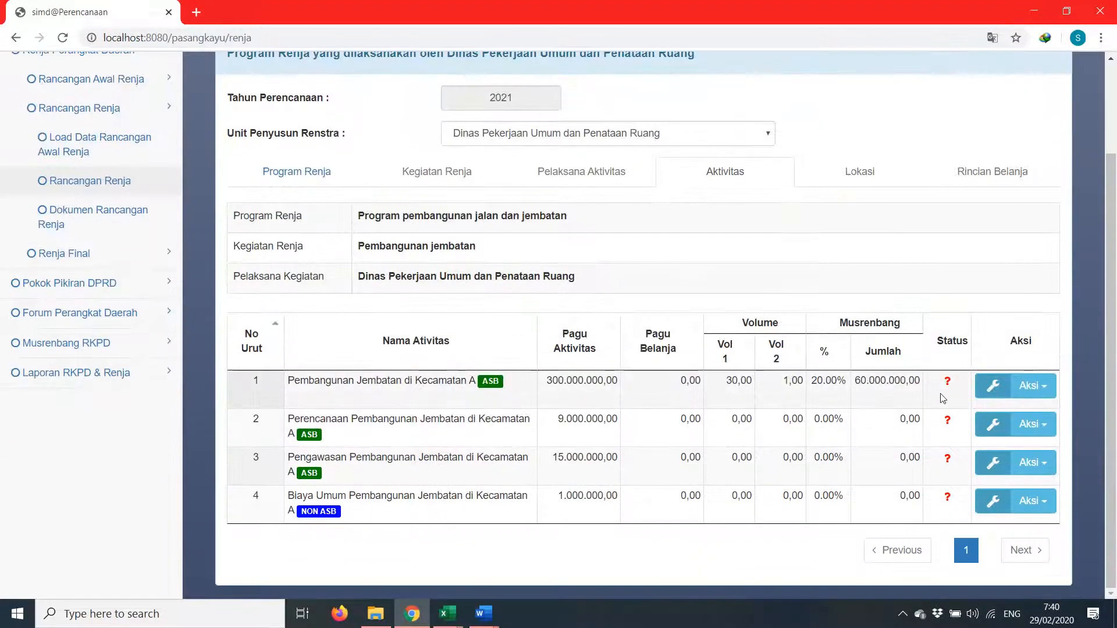
Set Volume Output 1 of the Kelurahan Pasangkayu location to 5,00 for Pembangunan Jembatan di Kecamatan A, save it and return to the activities
left_click(1003, 388)
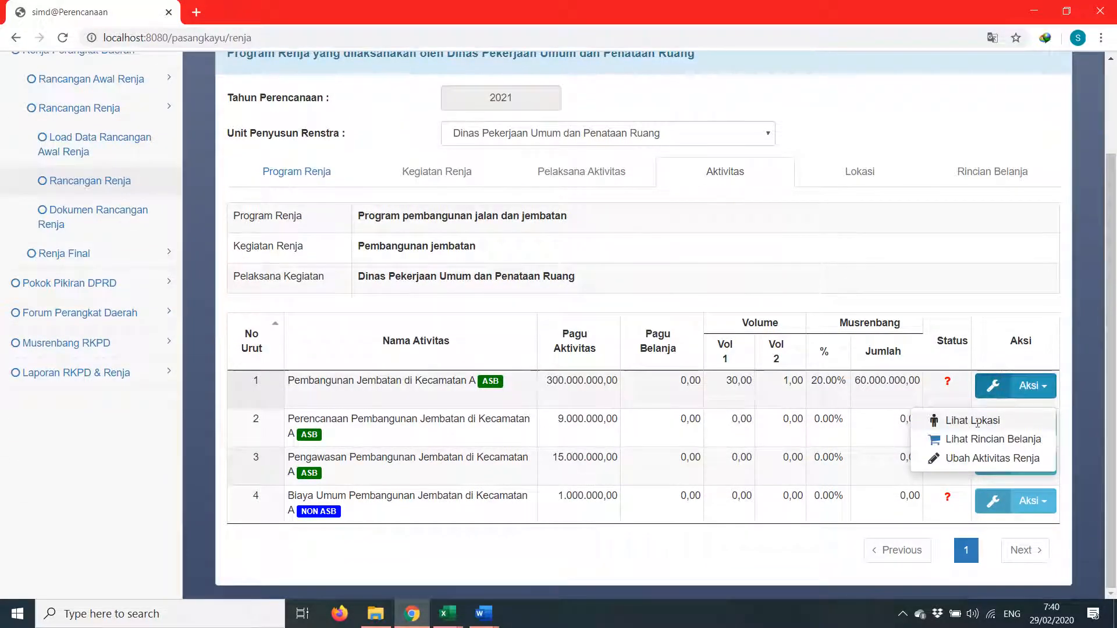
left_click(977, 421)
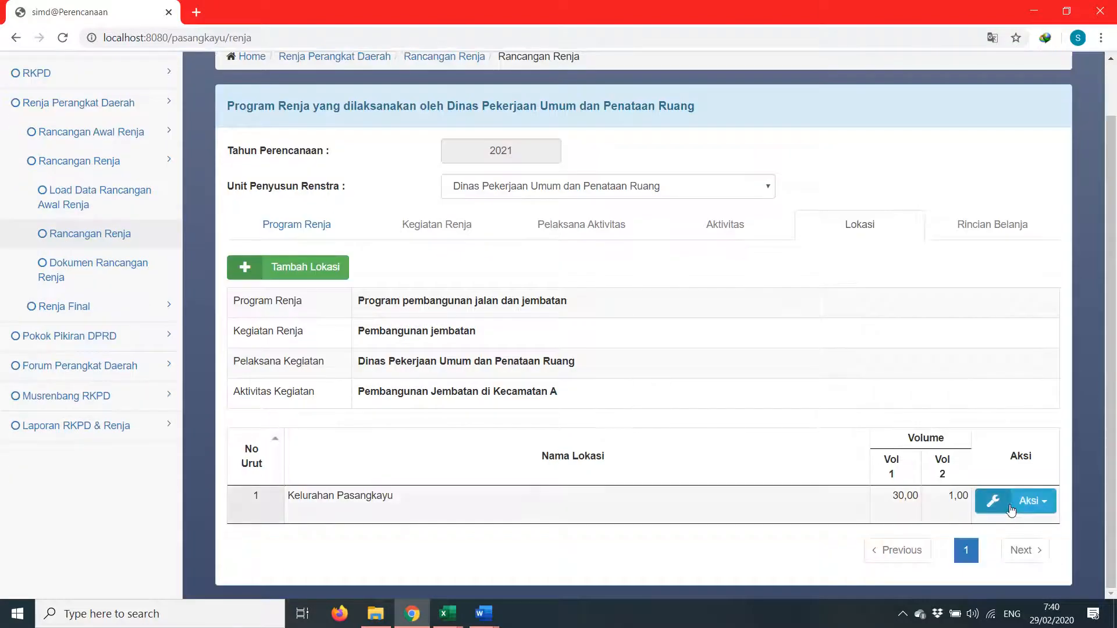
left_click(1011, 510)
left_click(984, 532)
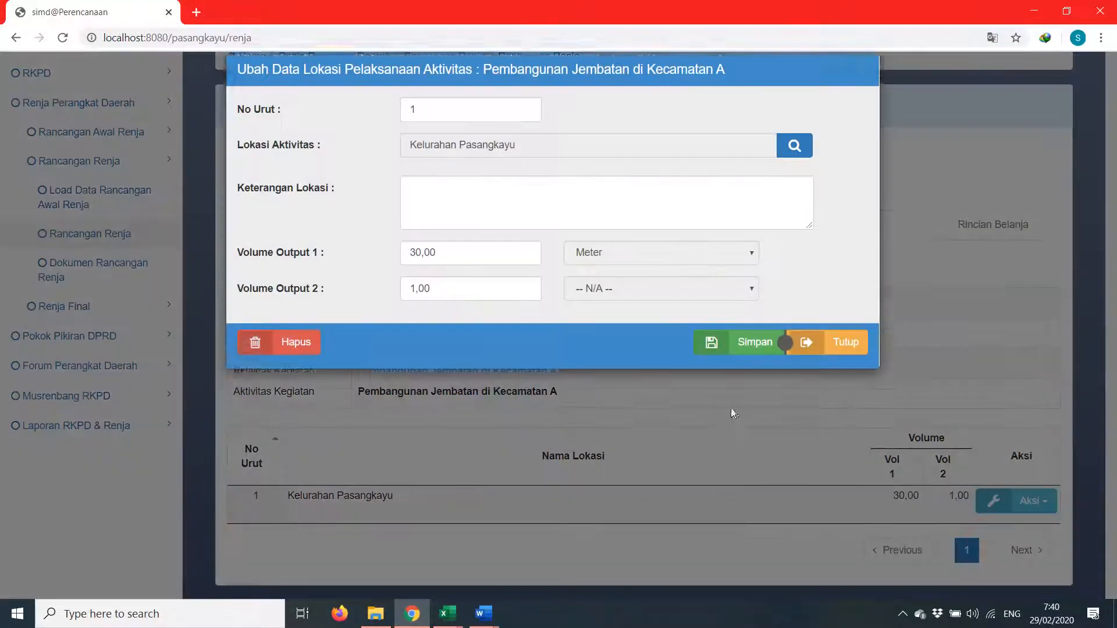
double_click(444, 270)
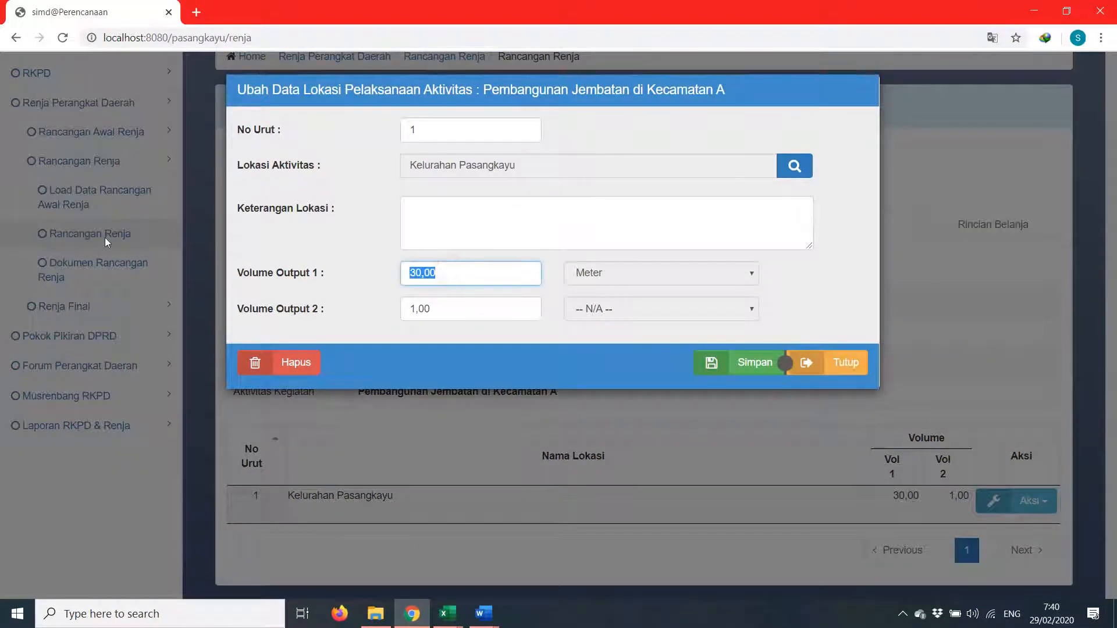
type("5,00")
left_click(482, 214)
left_click(496, 270)
left_click(753, 366)
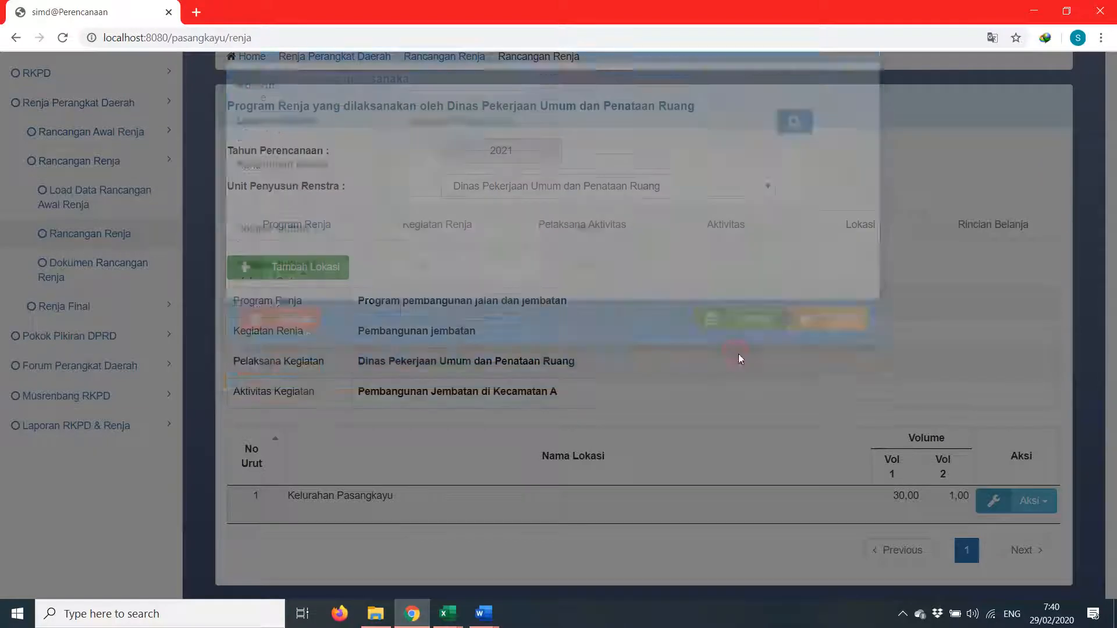
left_click(525, 396)
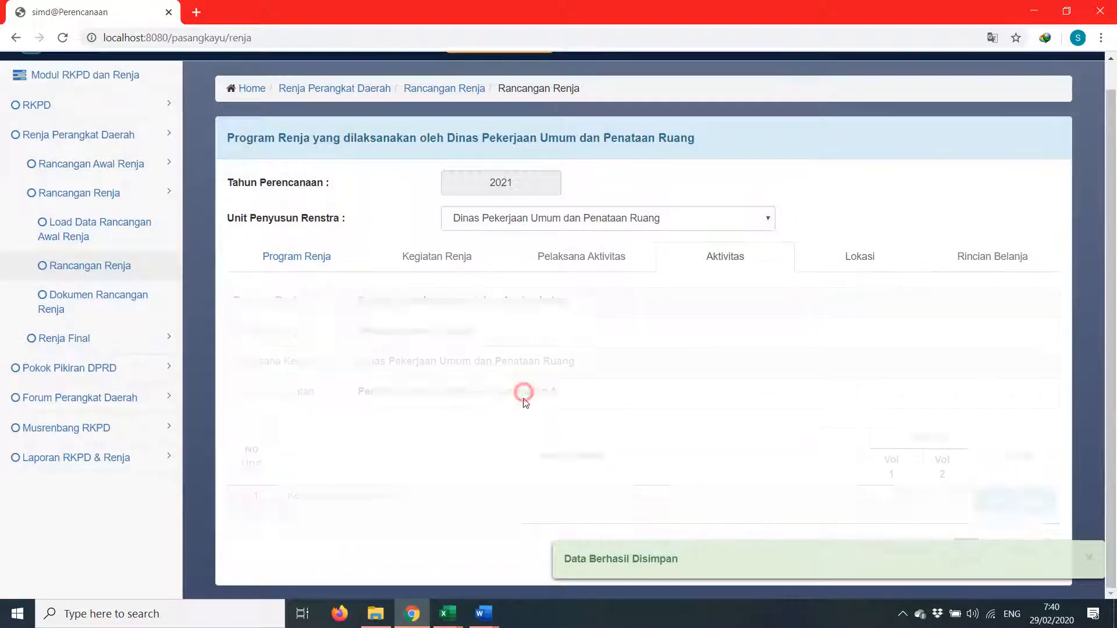
scroll(556, 399, "down", 2)
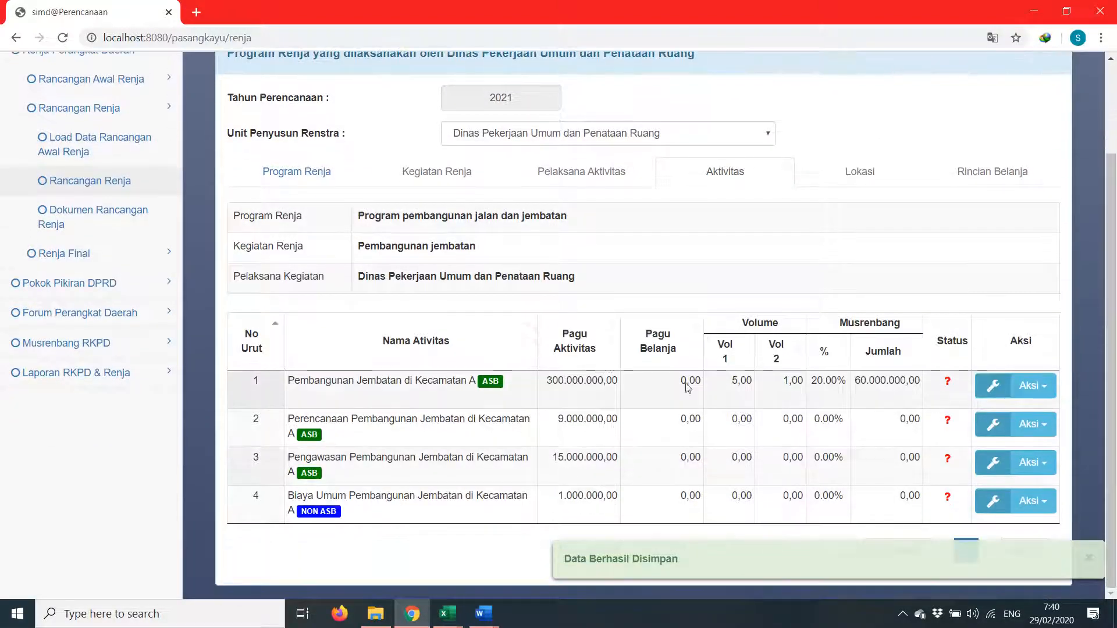
Reload the Rincian Belanja of Pembangunan Jembatan di Kecamatan A from ASB and go back to the activity list
left_click(1027, 387)
left_click(995, 441)
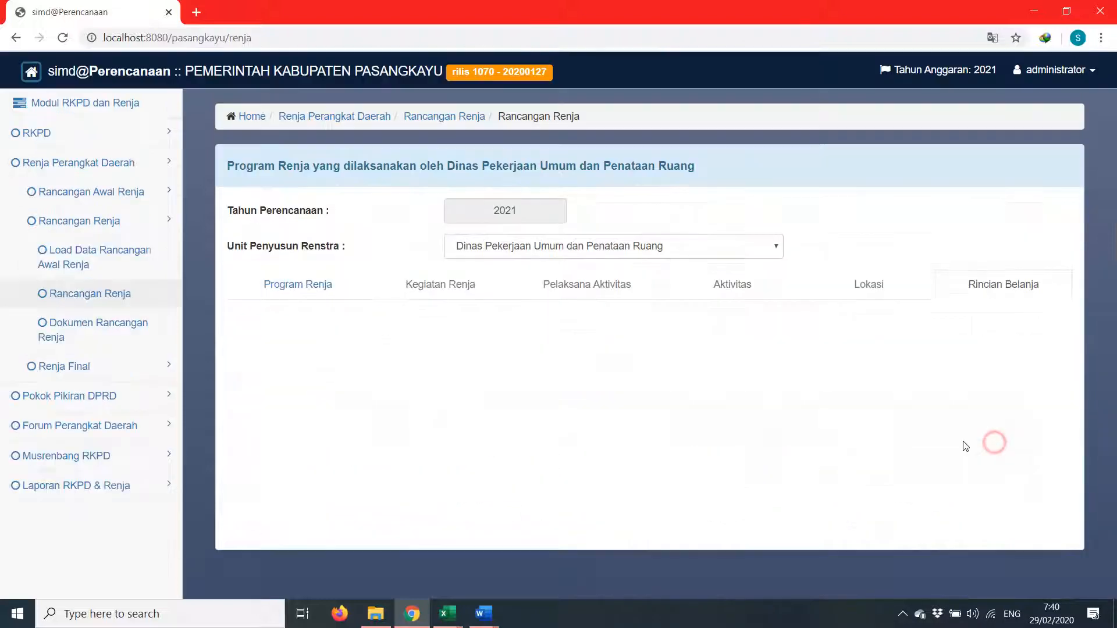
left_click(291, 330)
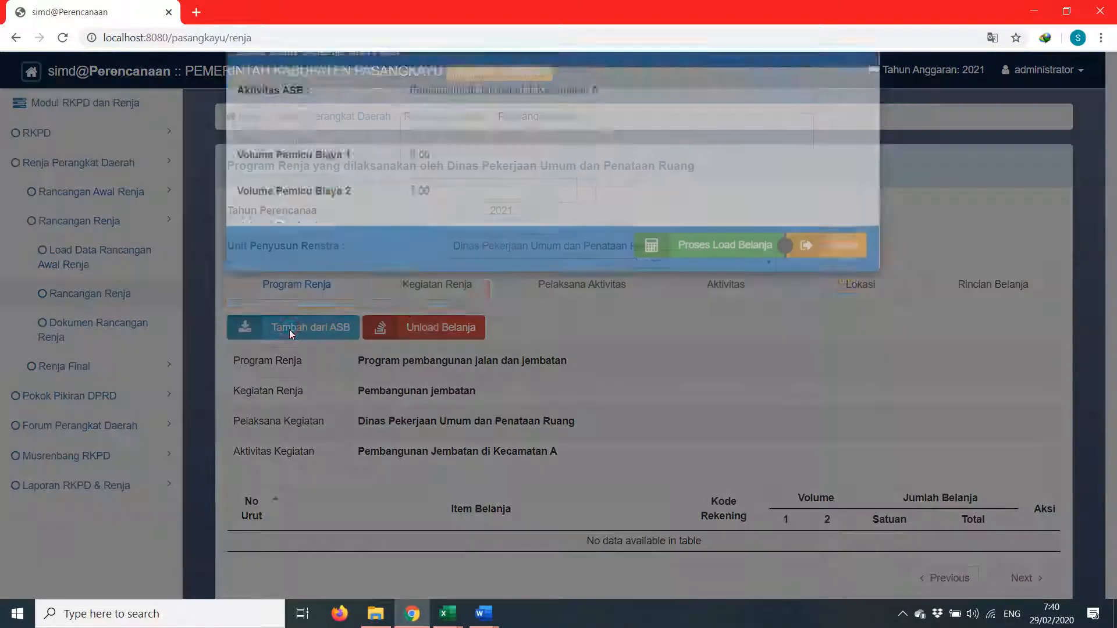
left_click(687, 284)
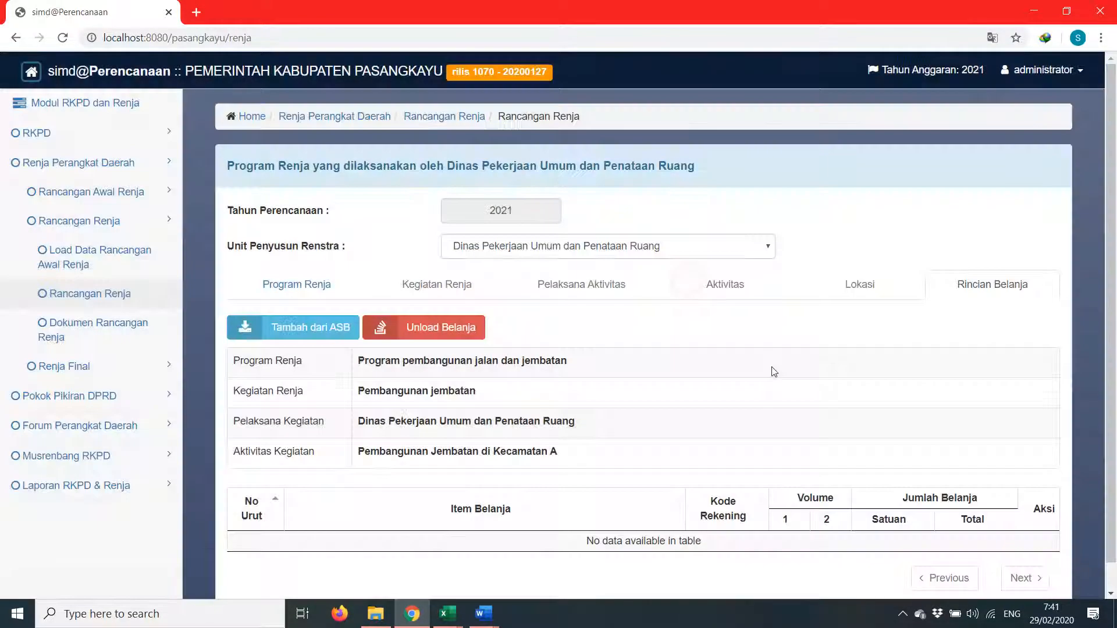
scroll(886, 518, "down", 1)
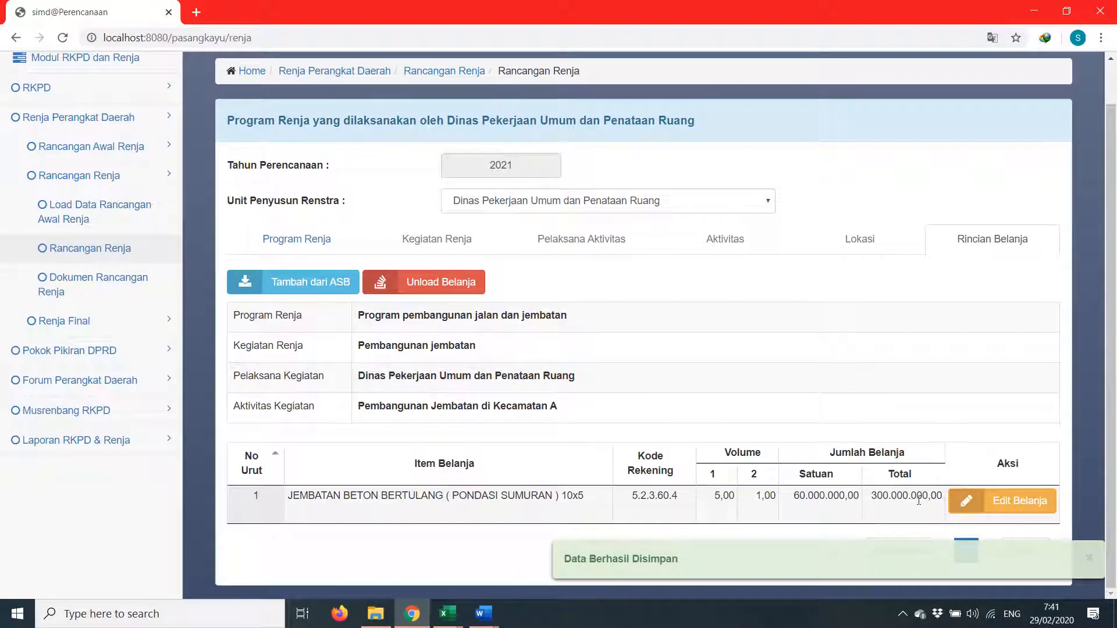
left_click(478, 412)
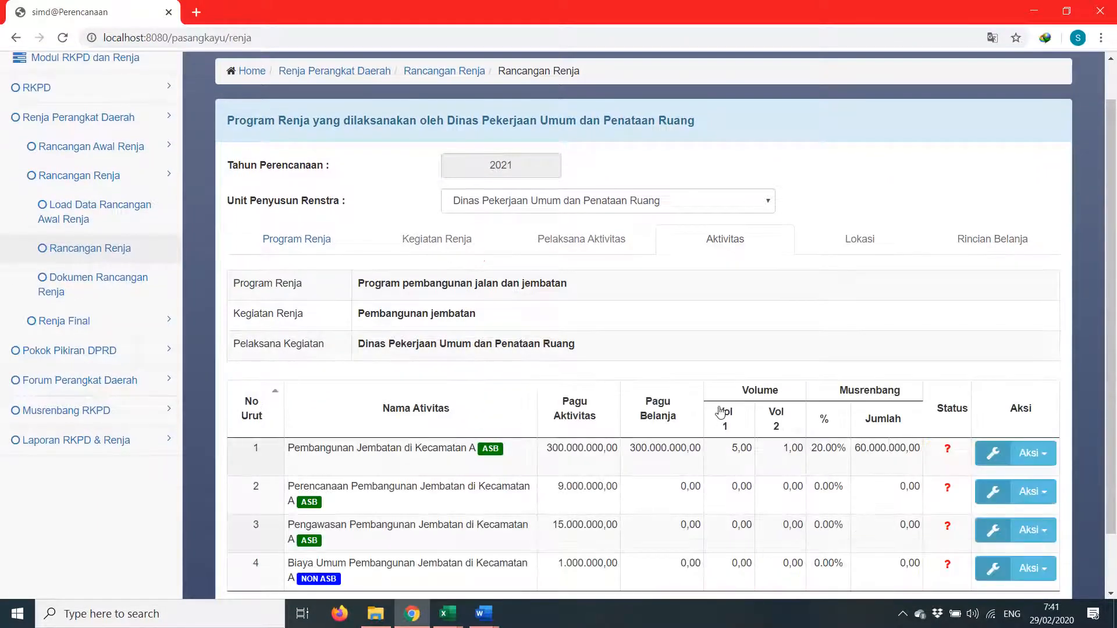
Mark the Pembangunan Jembatan di Kecamatan A activity as Telah Direviu and save it
scroll(665, 391, "down", 1)
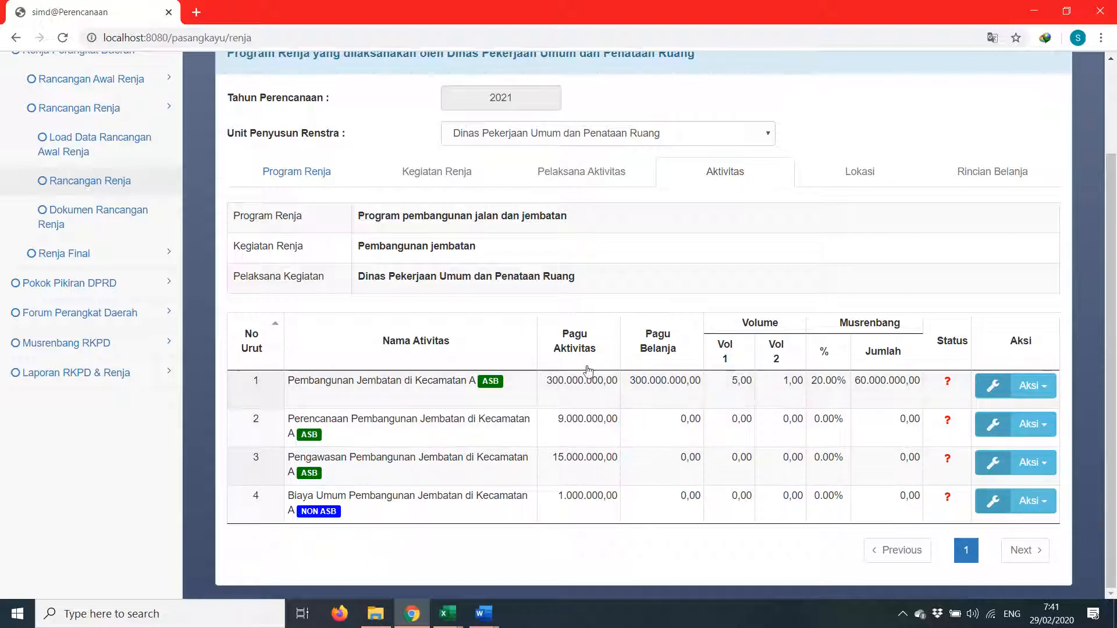
left_click(992, 386)
left_click(982, 459)
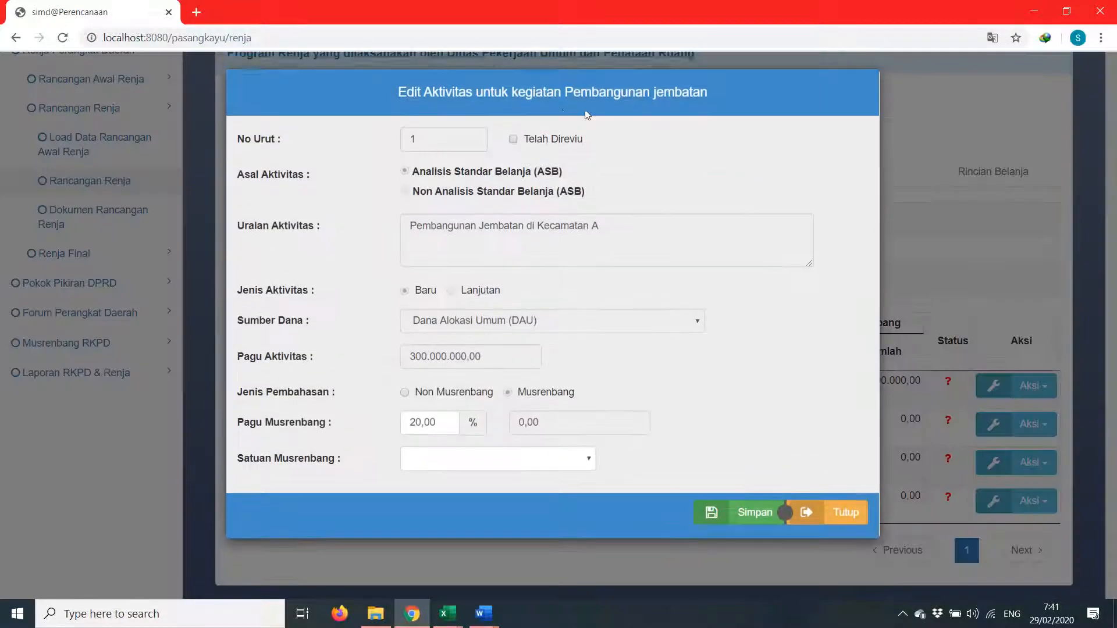
left_click(561, 142)
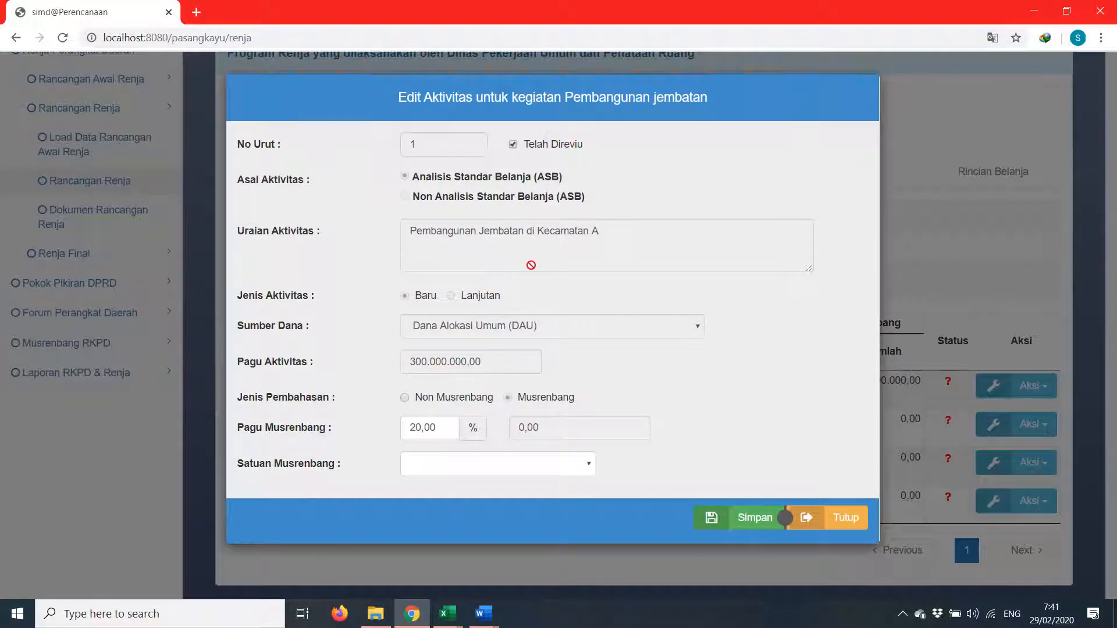
left_click(585, 469)
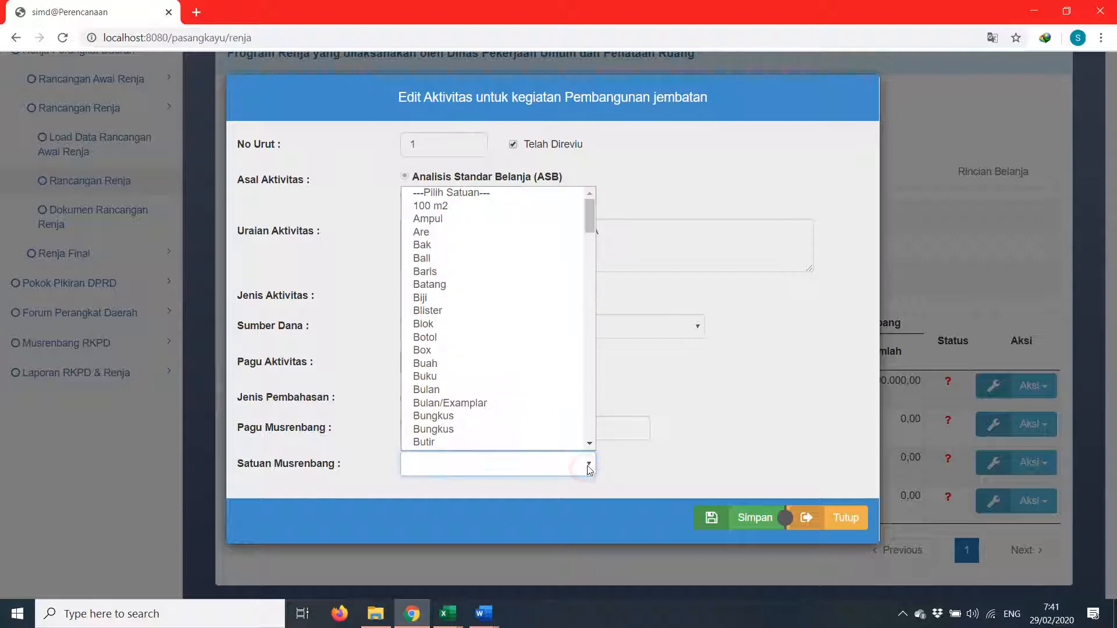
left_click(705, 446)
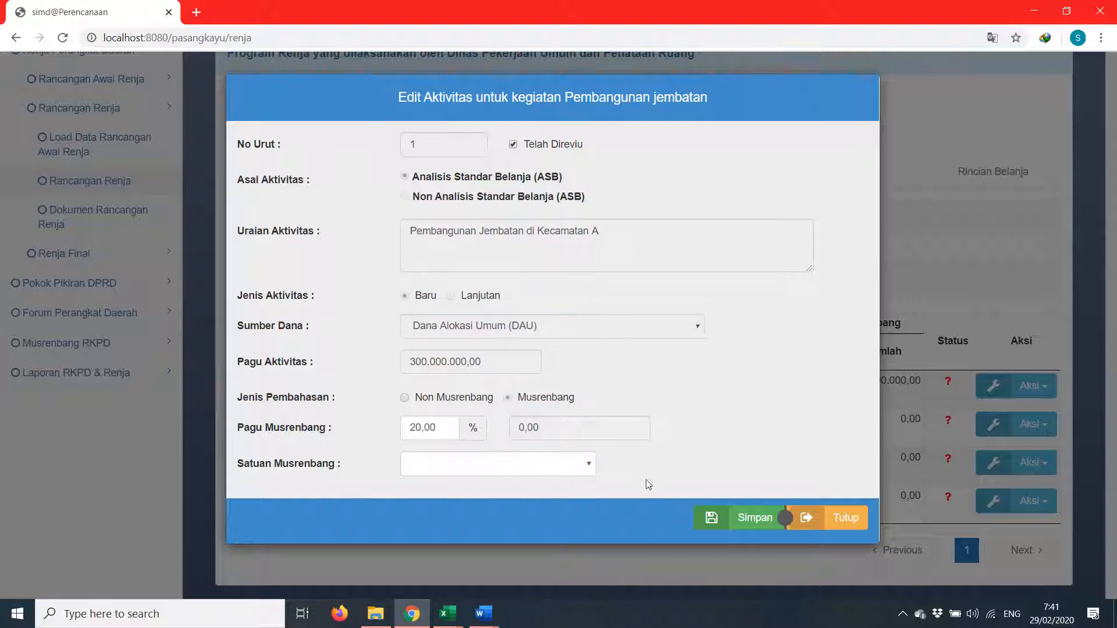
left_click(736, 512)
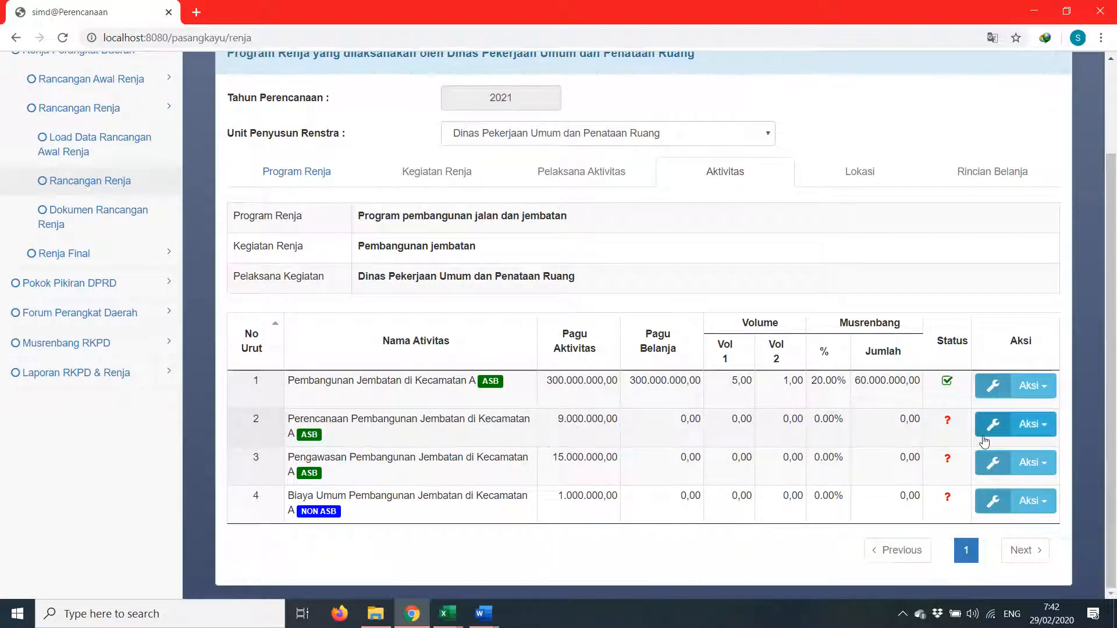
Start a new location for the Perencanaan Pembangunan Jembatan activity with No Urut 1 and Kelurahan Pasangkayu in Kecamatan Pasangkayu
left_click(1008, 429)
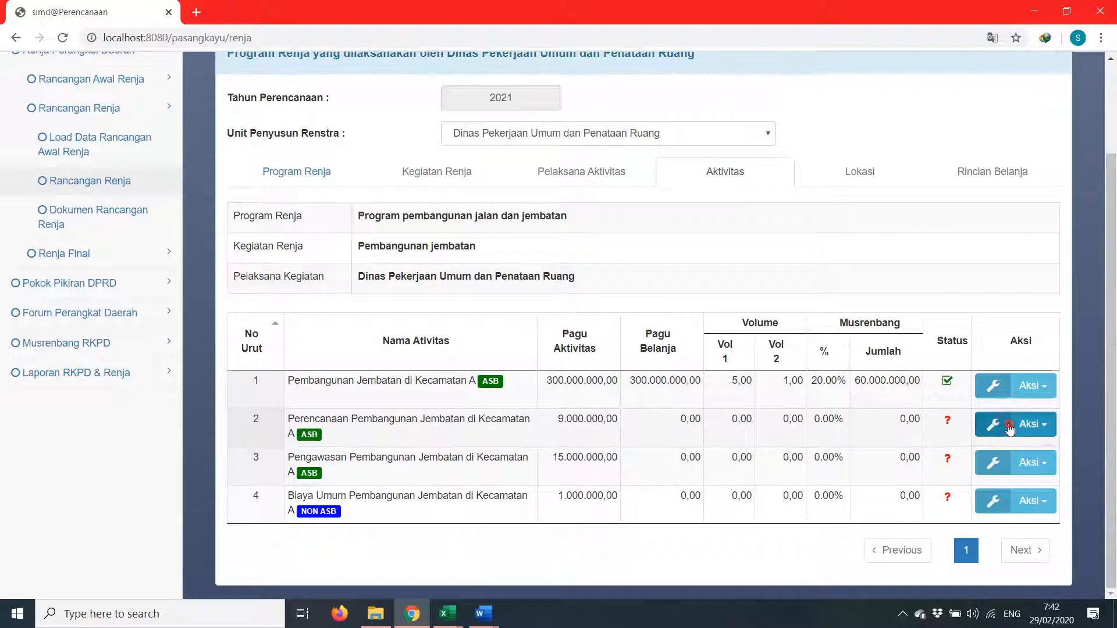
left_click(983, 459)
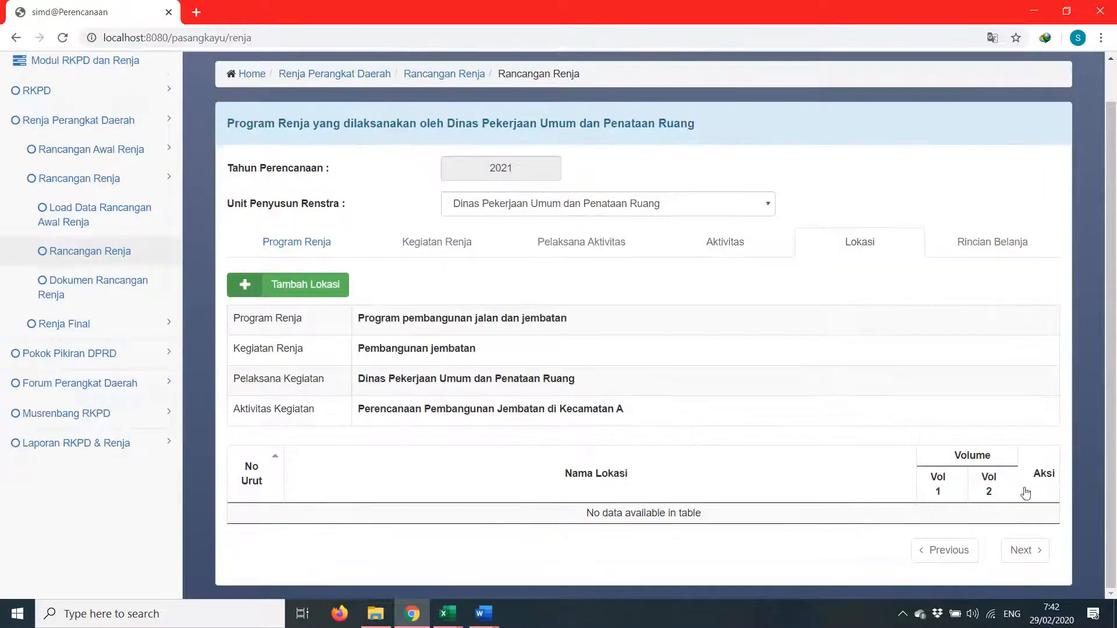
left_click(304, 291)
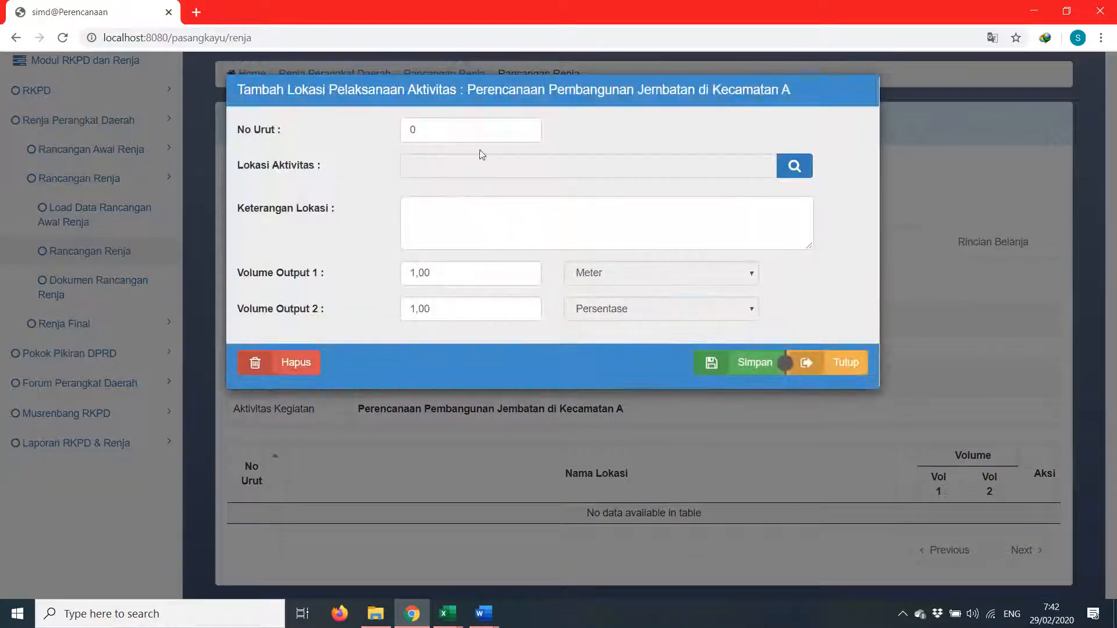
left_click(463, 125)
type("1")
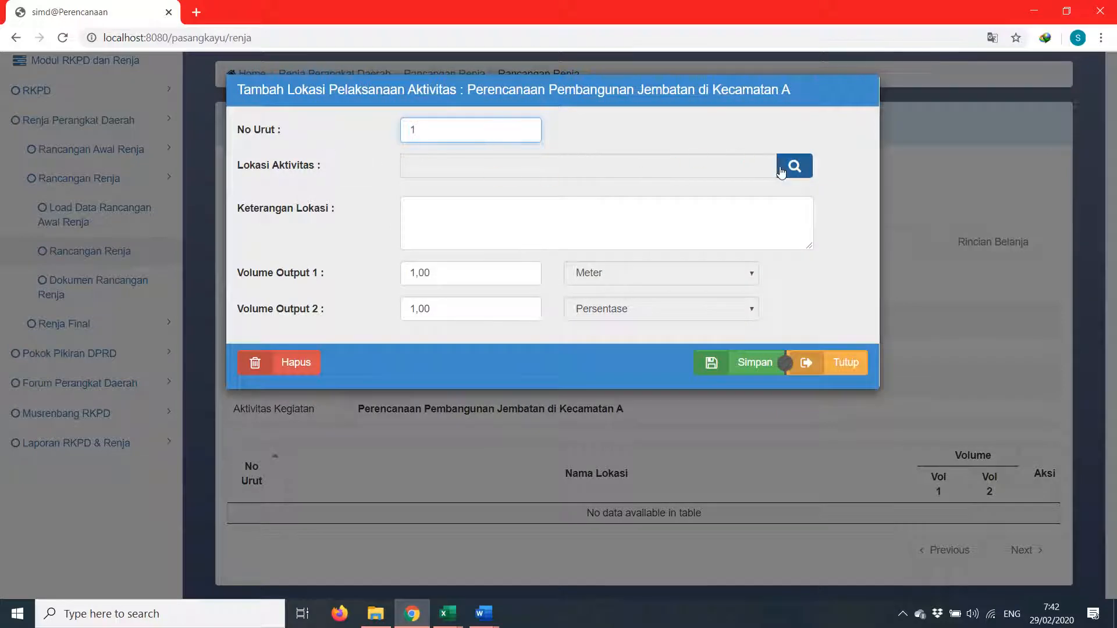
left_click(794, 166)
left_click(472, 185)
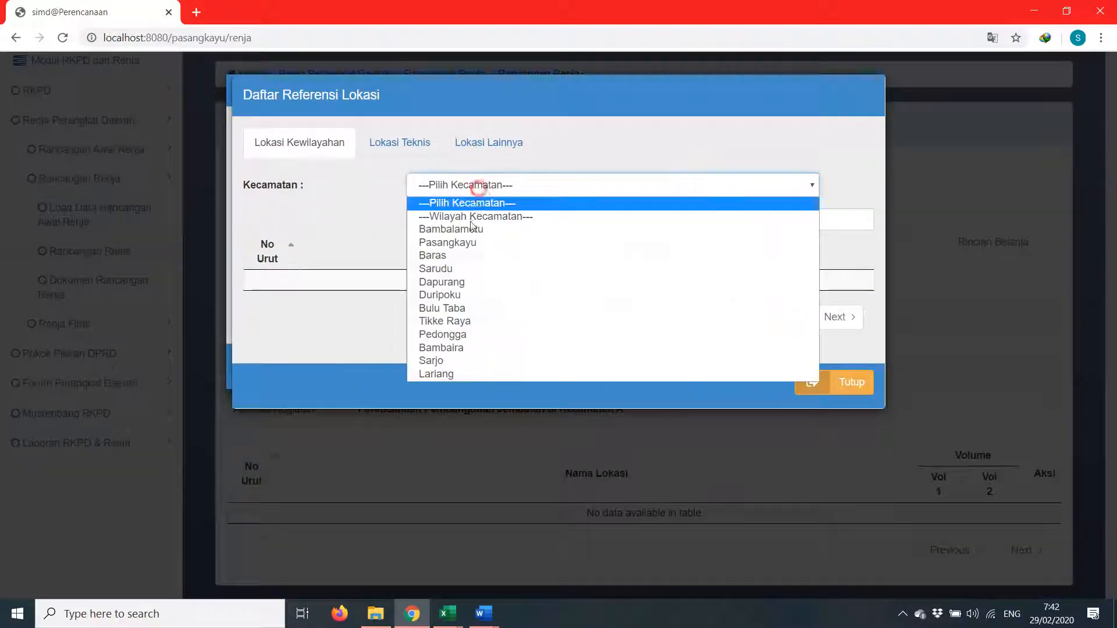
left_click(465, 242)
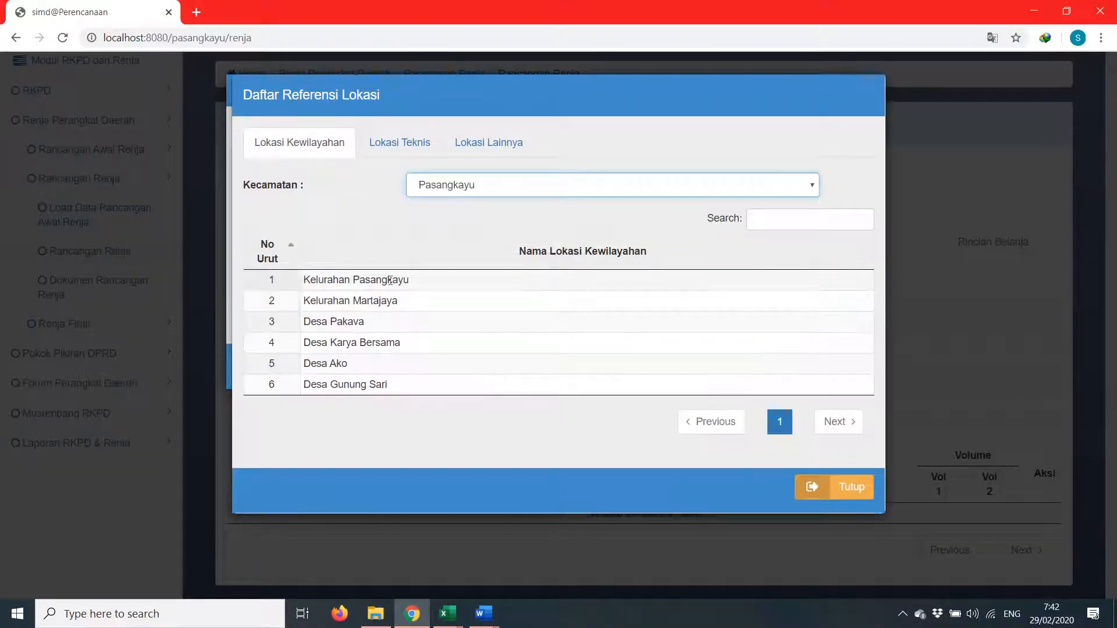
left_click(384, 284)
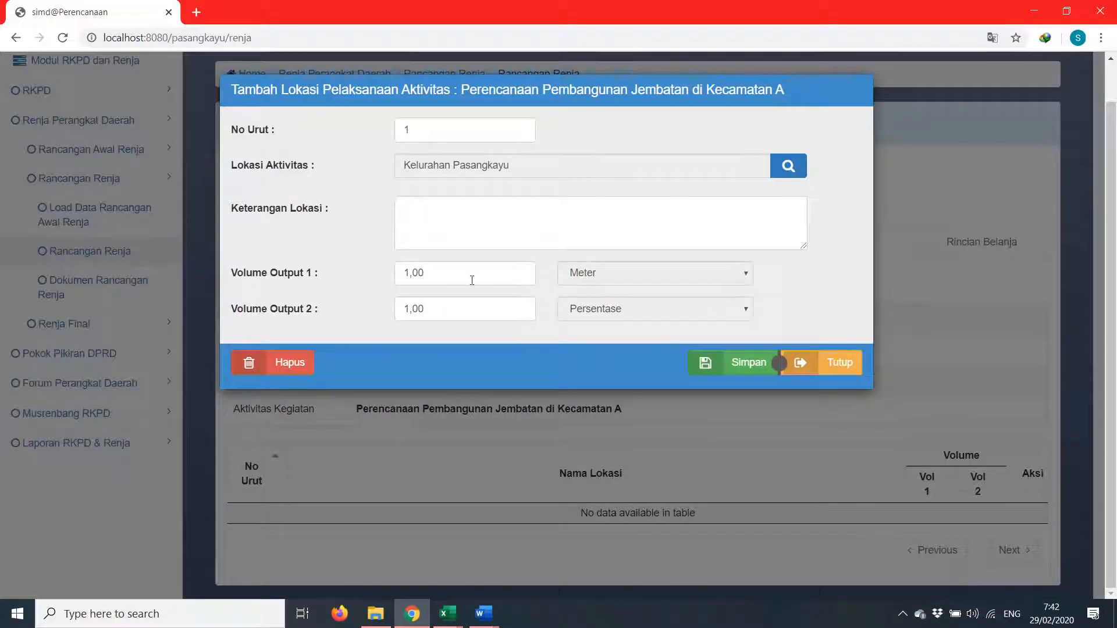
Set Volume Output 1 to 5,00 and Volume Output 2 to 0,03 and save the new location
left_click(465, 273)
type("5,00")
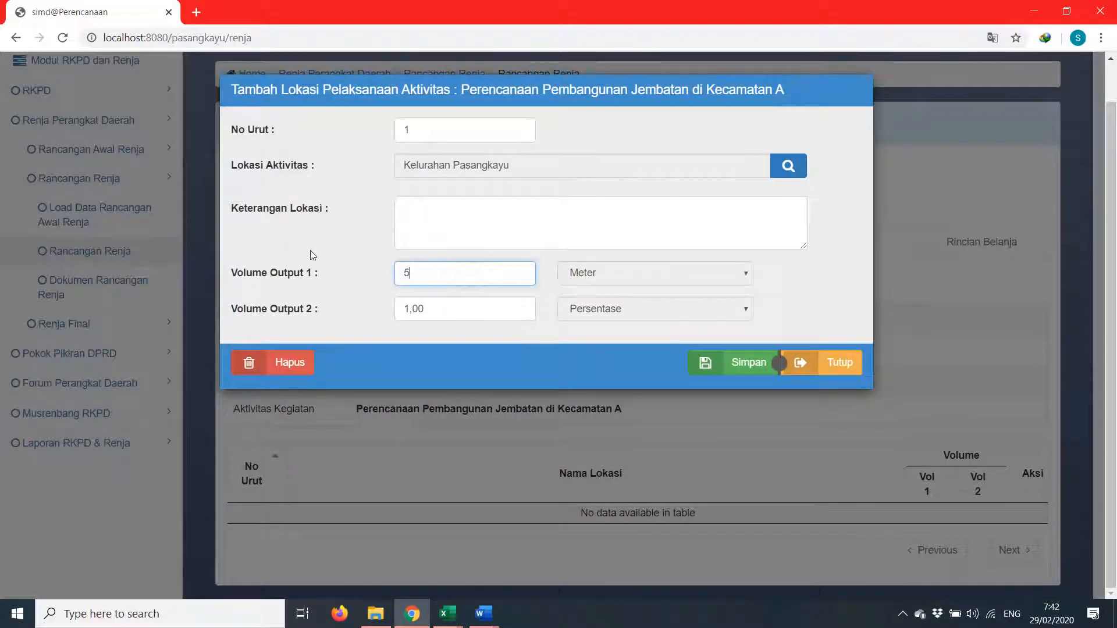
left_click(444, 309)
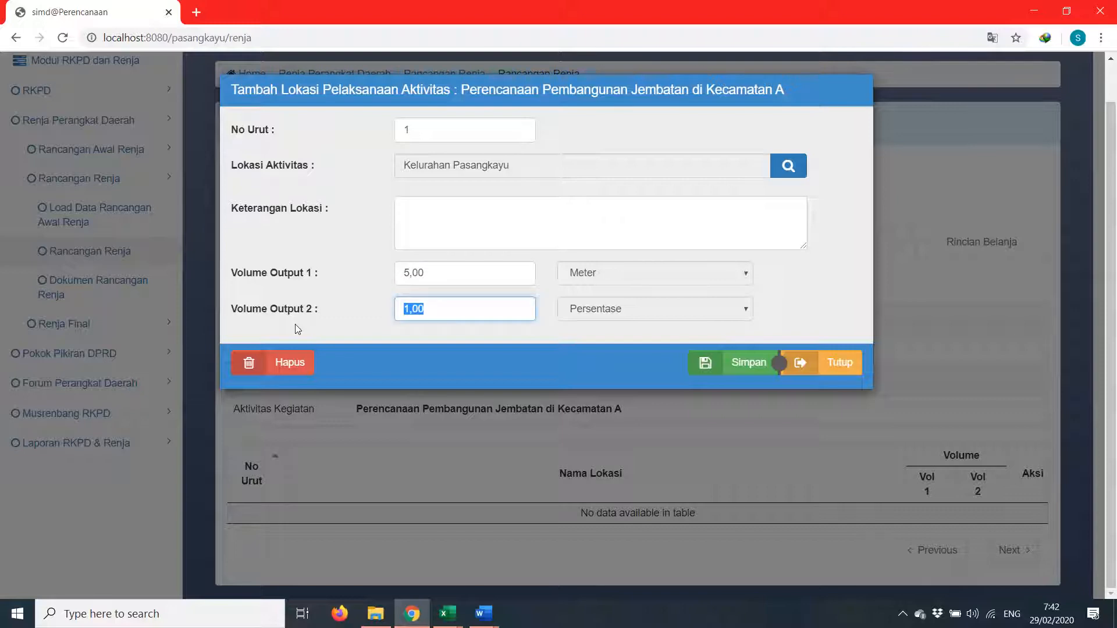
type("0")
left_click(481, 217)
left_click(452, 314)
left_click(766, 363)
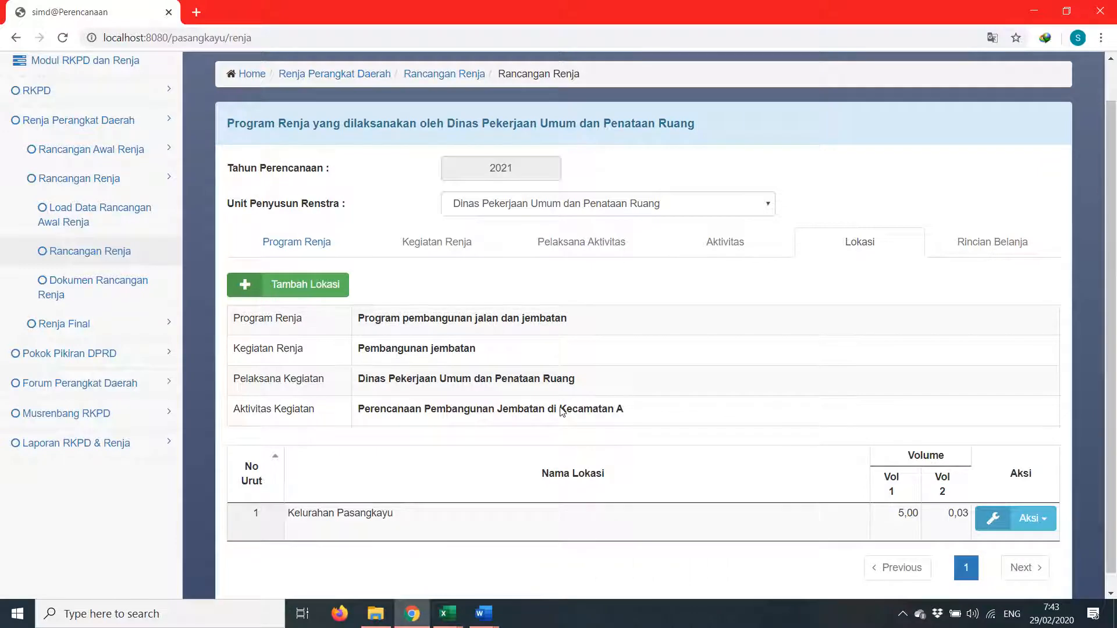
Load the expenditure data from ASB into the Rincian Belanja of the Perencanaan Pembangunan Jembatan activity
left_click(562, 411)
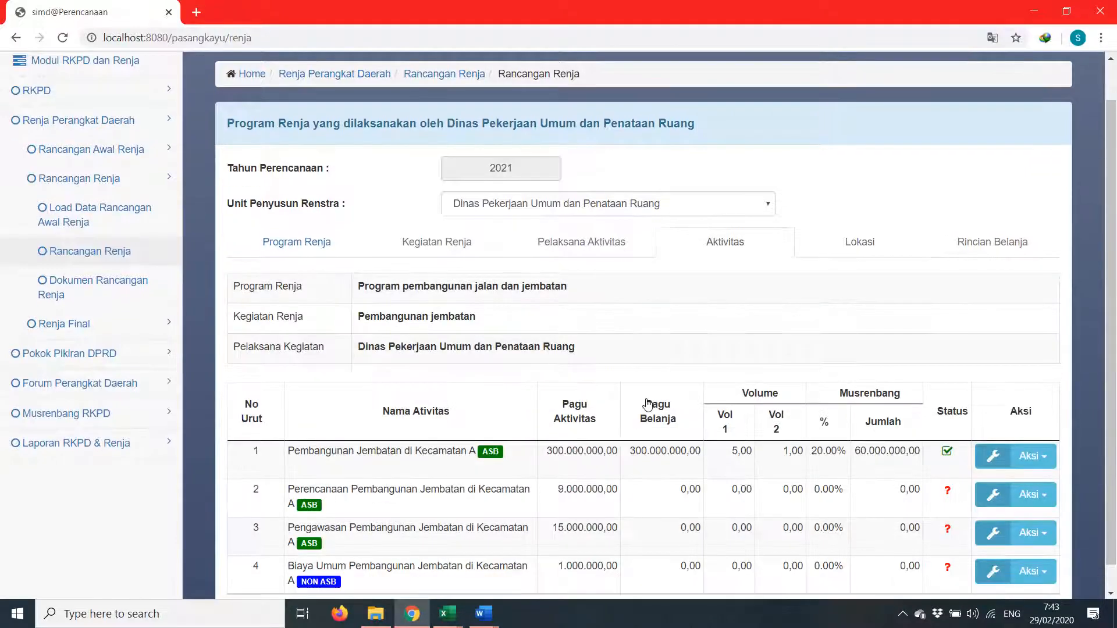
scroll(721, 470, "down", 1)
scroll(736, 472, "down", 1)
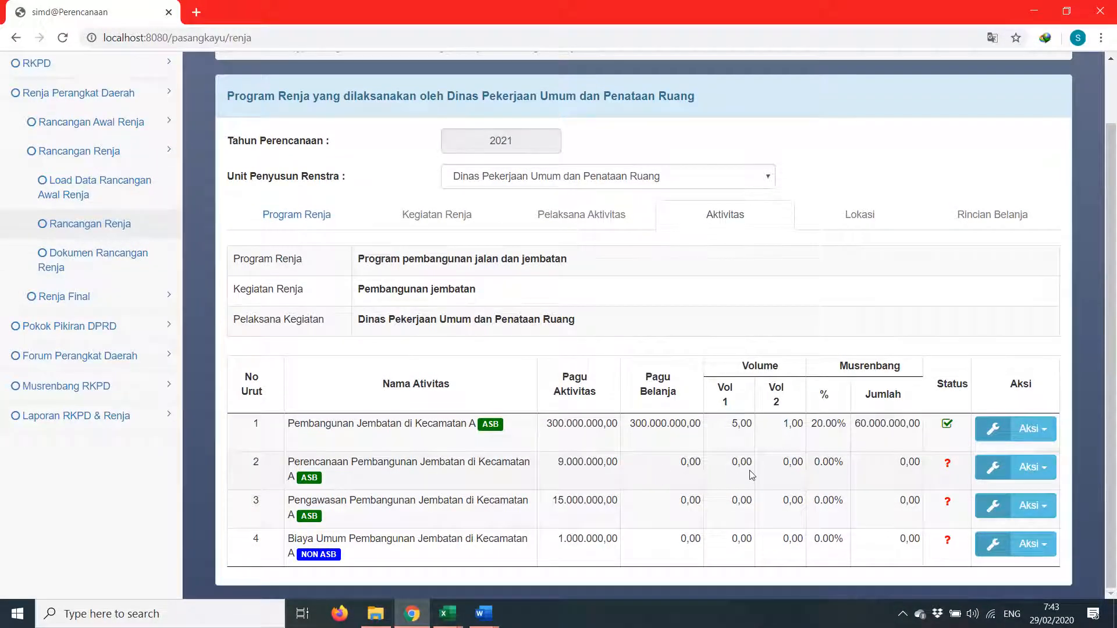
left_click(1006, 476)
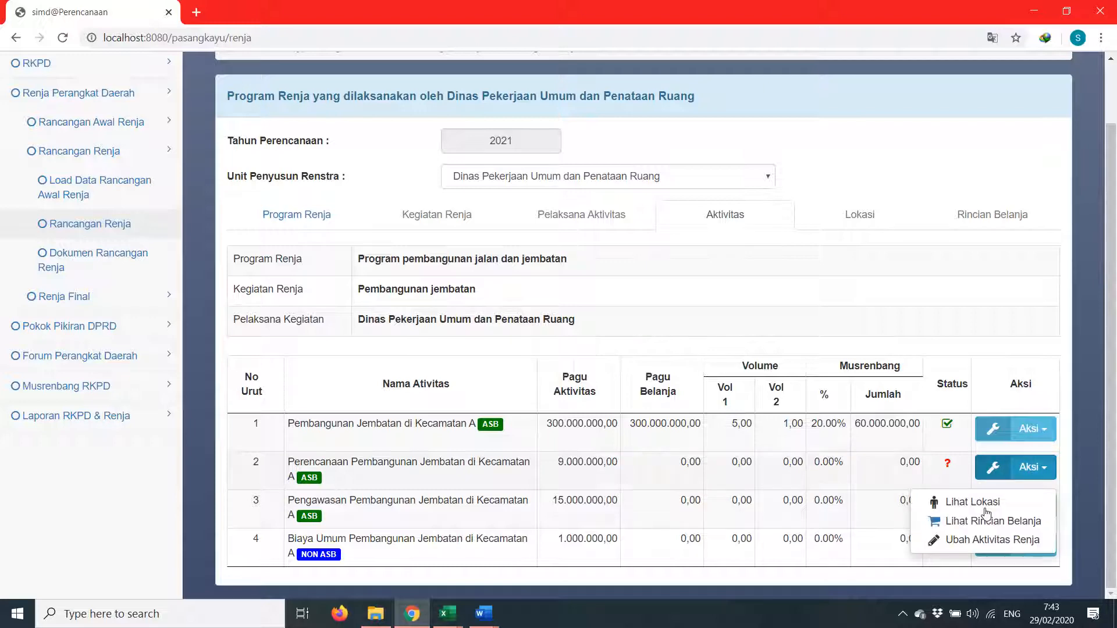
left_click(1008, 465)
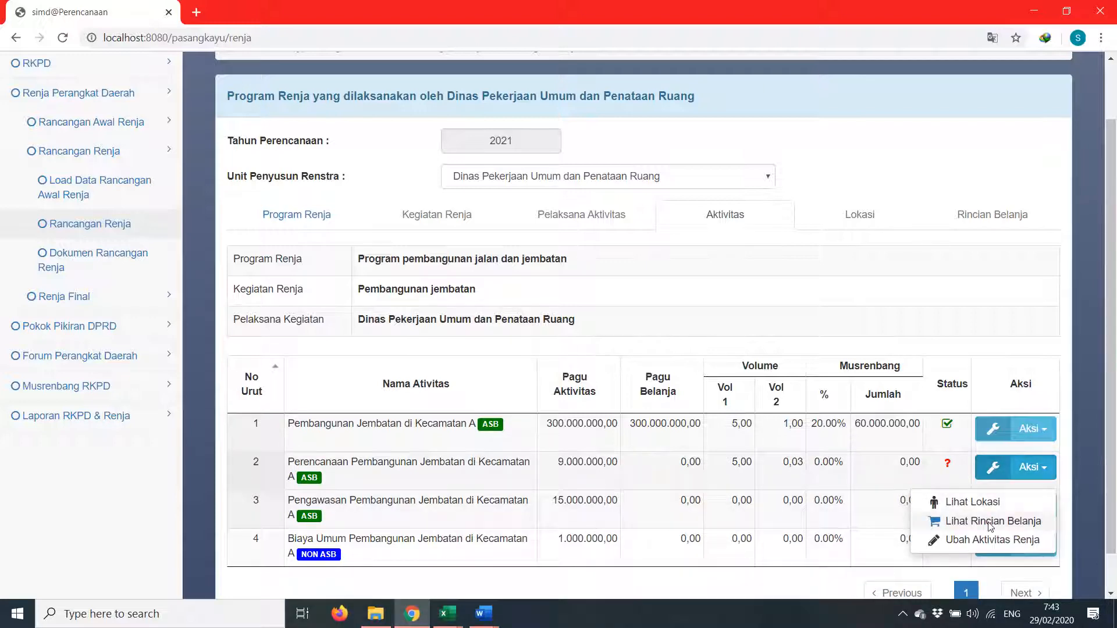
left_click(991, 522)
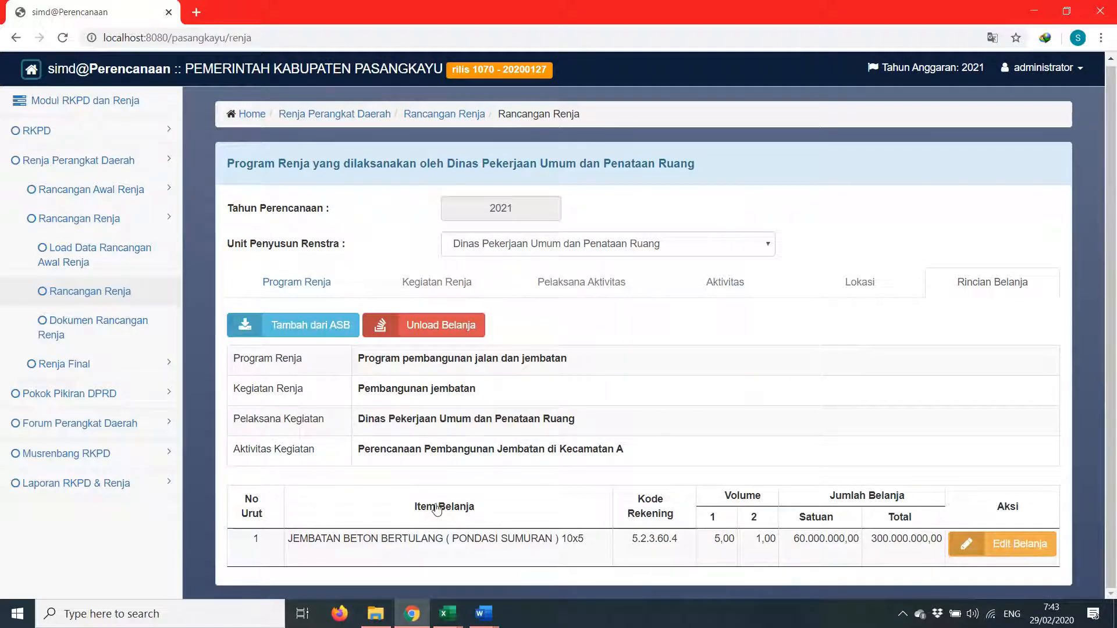
scroll(438, 509, "down", 1)
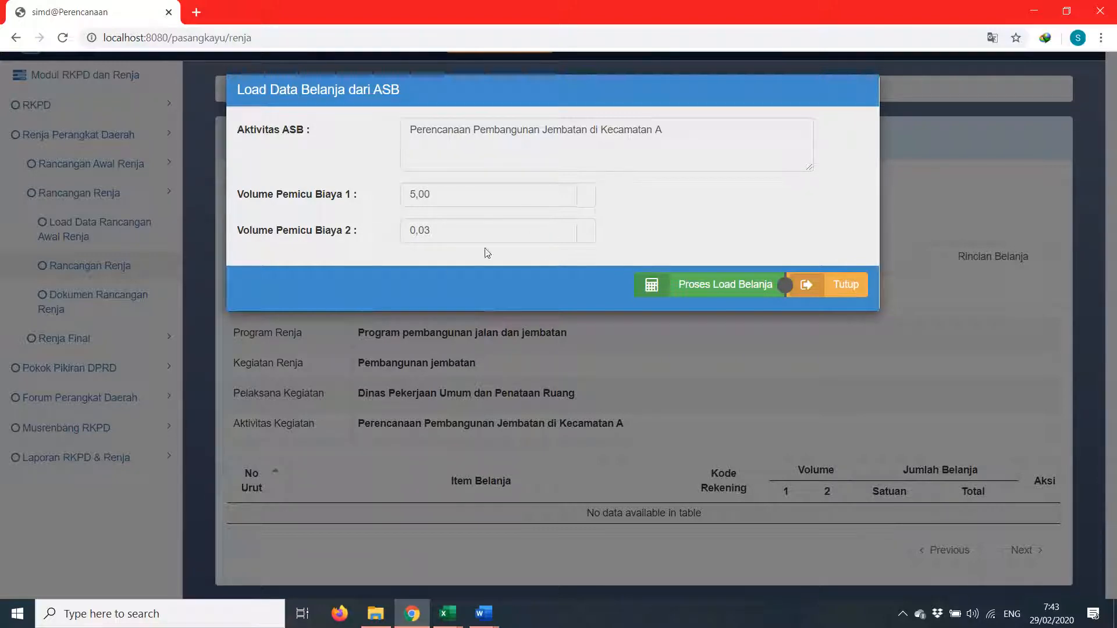
left_click(706, 286)
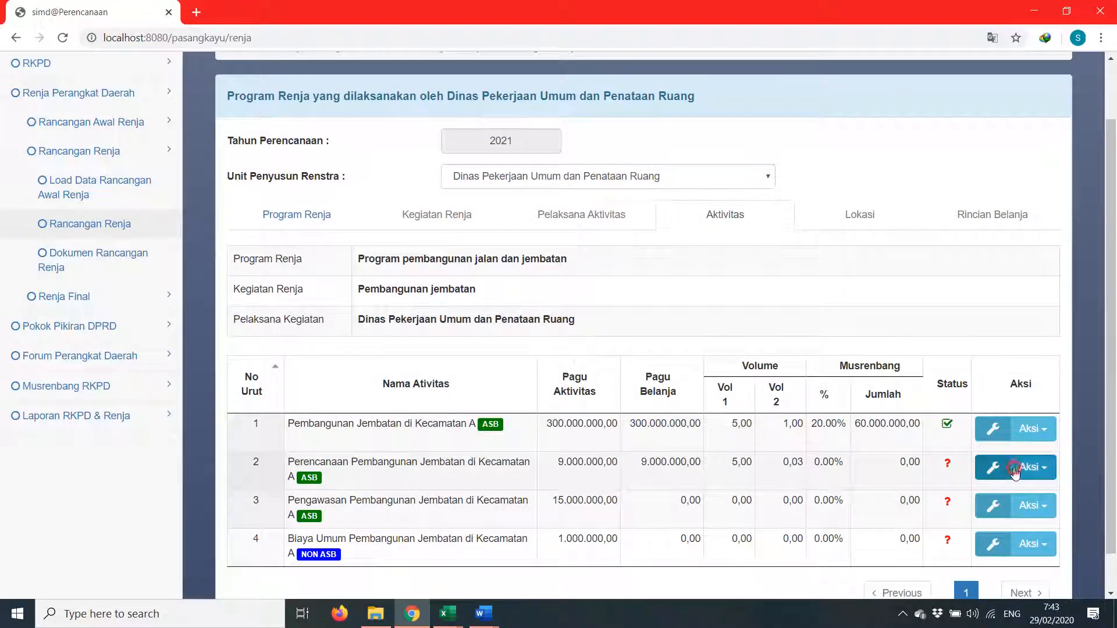
Mark the Perencanaan Pembangunan Jembatan di Kecamatan A activity as Telah Direviu and save it
left_click(994, 469)
scroll(787, 476, "down", 1)
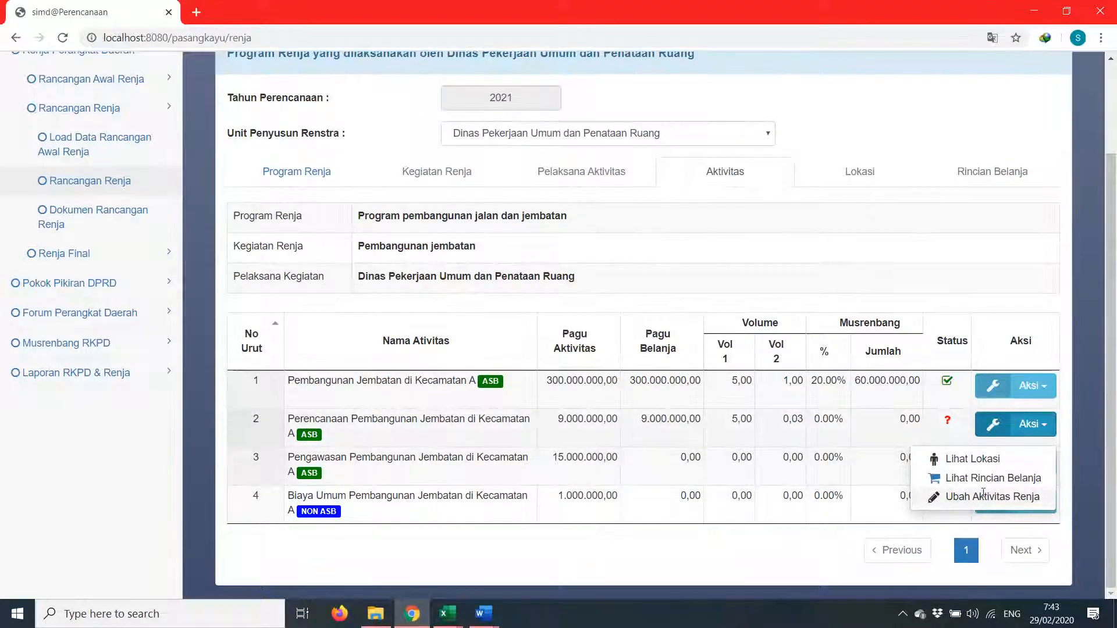
left_click(992, 496)
left_click(573, 145)
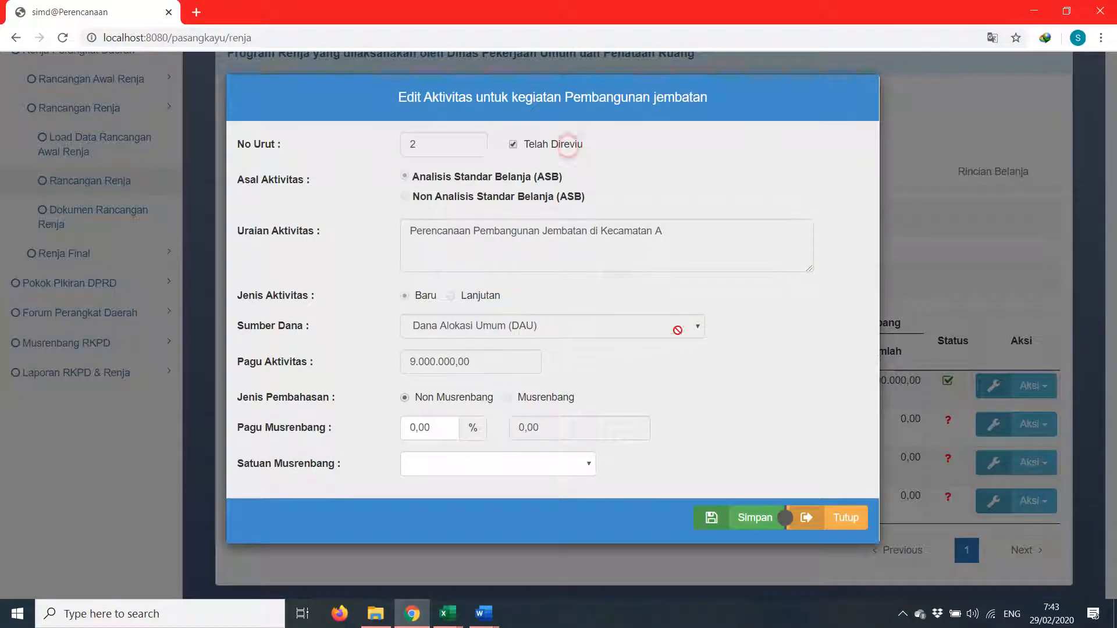
left_click(740, 523)
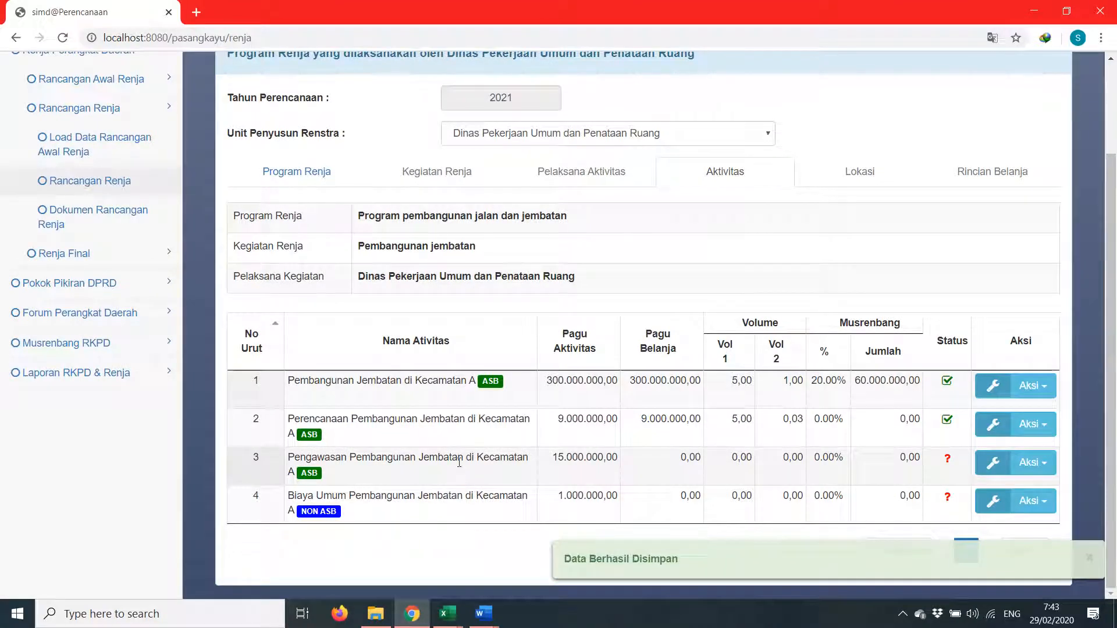
Start a new location for the Pengawasan Pembangunan Jembatan activity with No Urut 1 and Kelurahan Pasangkayu
left_click(1029, 463)
left_click(972, 500)
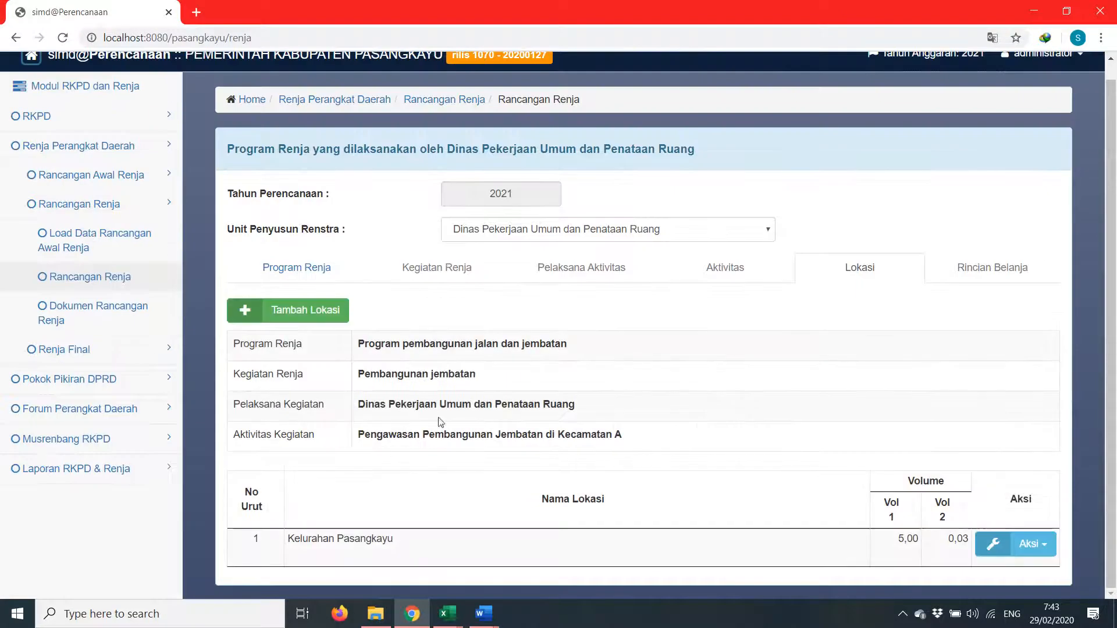
left_click(295, 298)
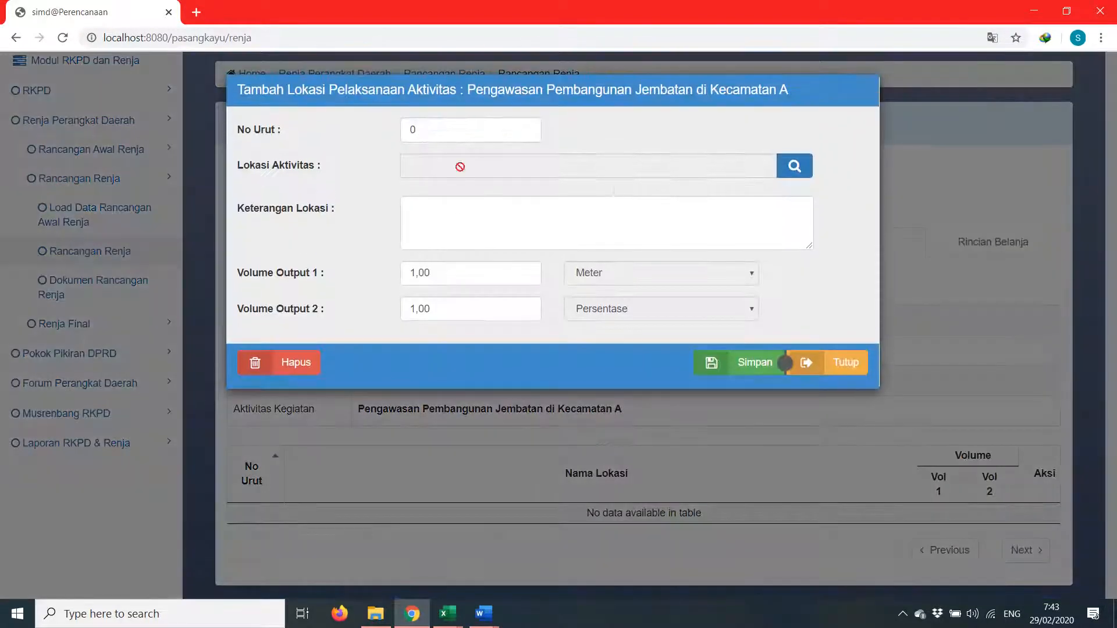
type("1")
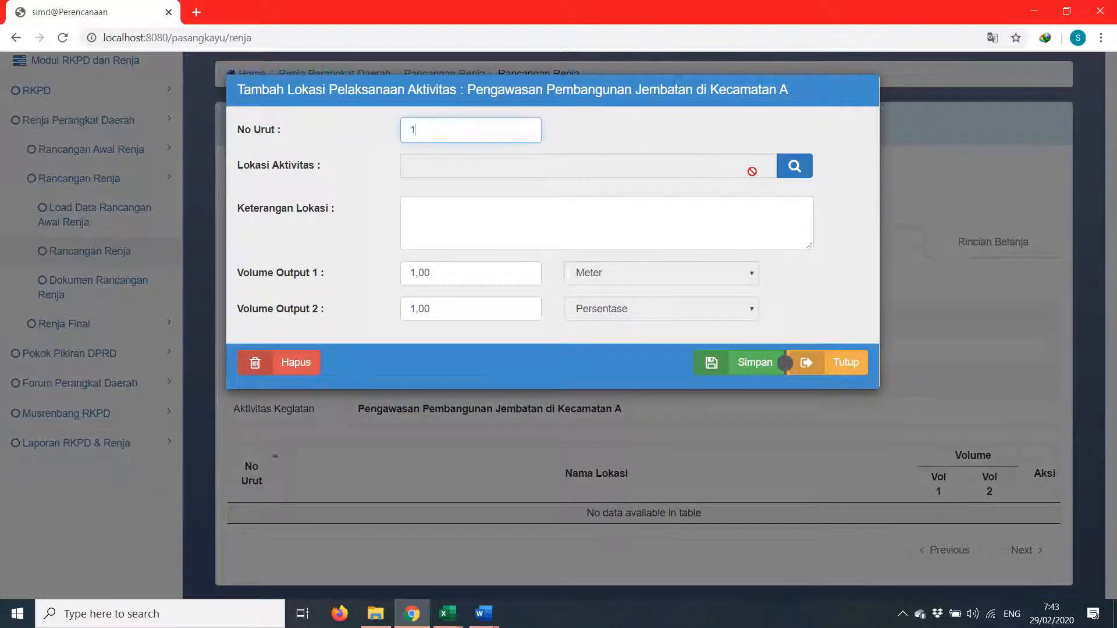
left_click(794, 166)
left_click(497, 186)
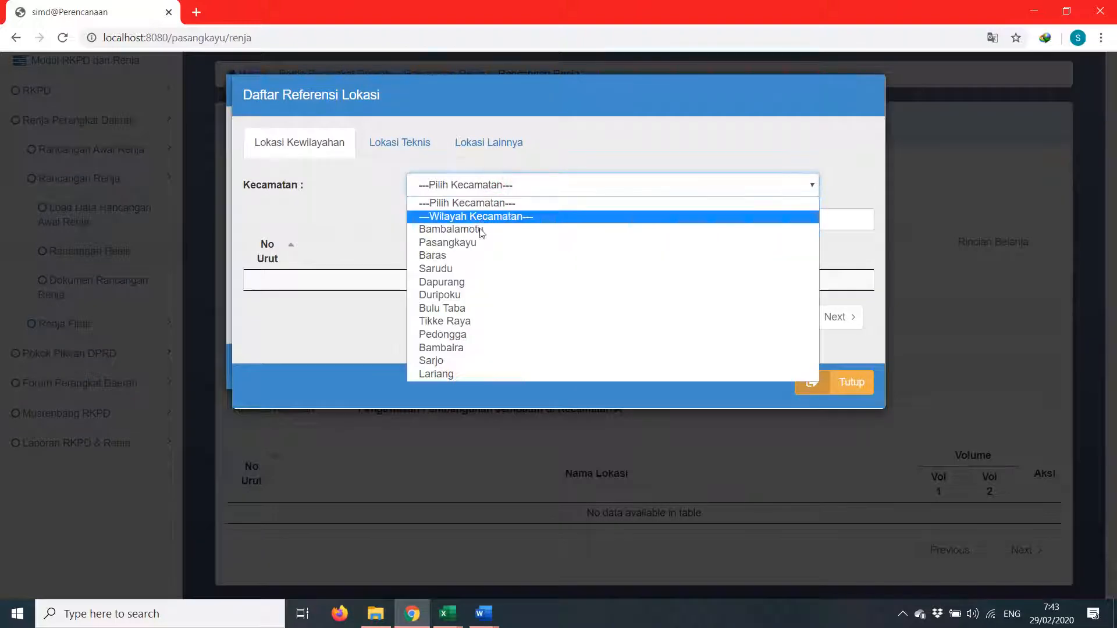
left_click(482, 232)
left_click(406, 279)
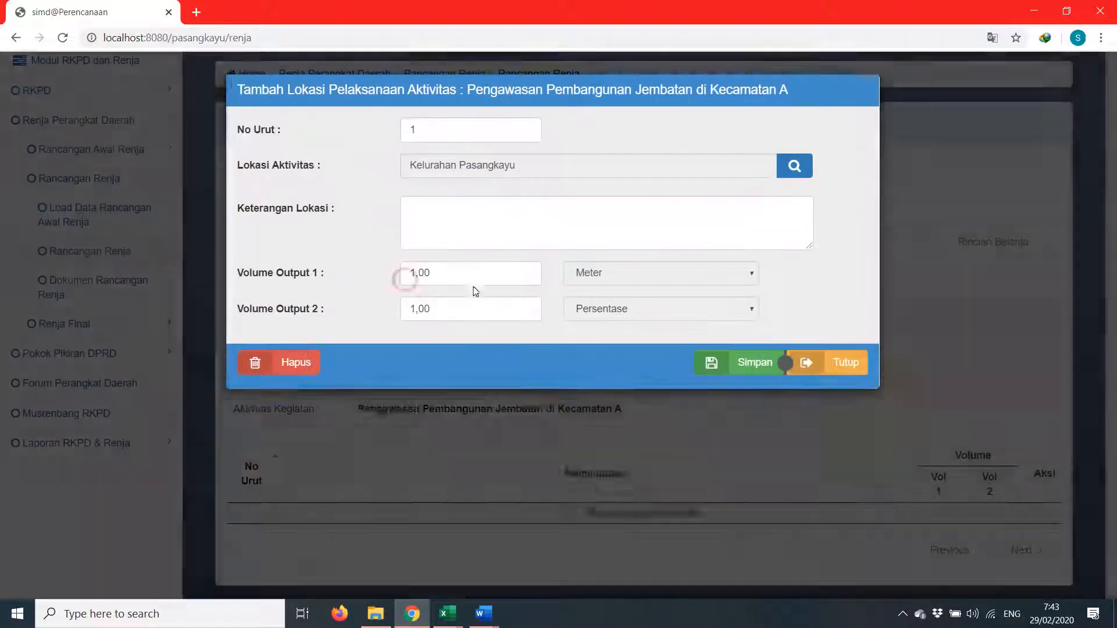
Set Volume Output 1 to 5,00, fill in Volume Output 2, save the location and return to the activity list
left_click(468, 274)
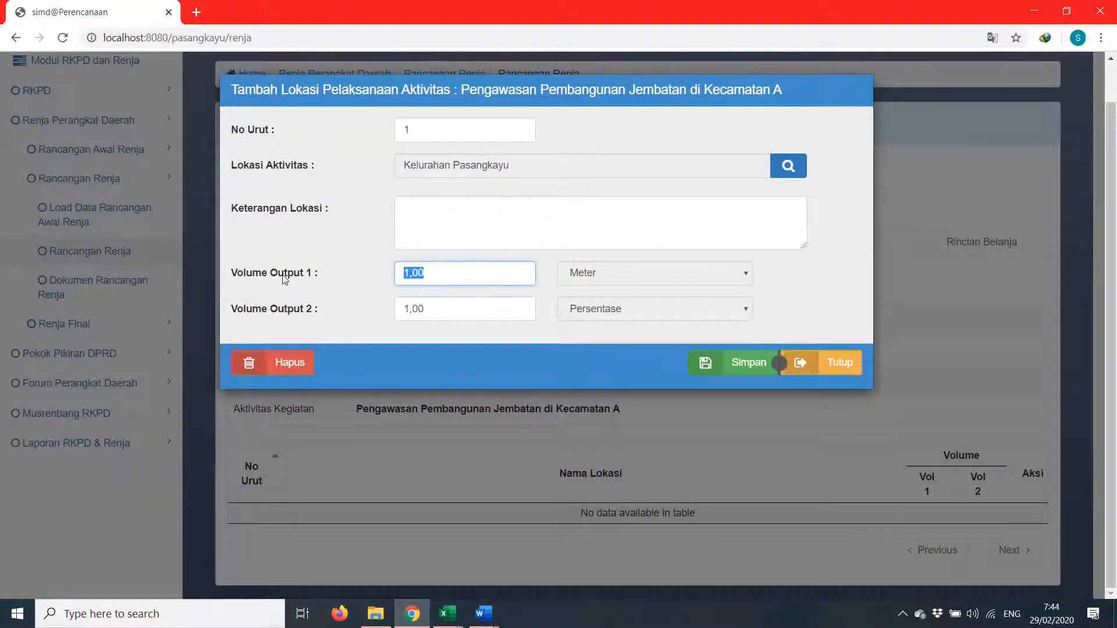
type("5")
left_click(460, 307)
type("0")
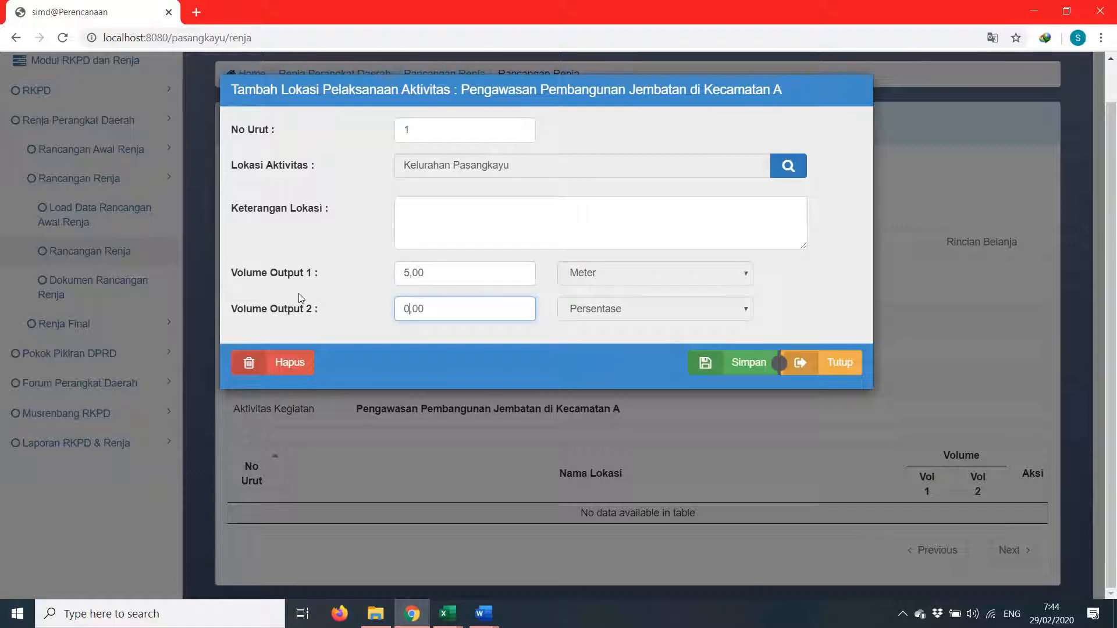
key("Right")
type("5")
left_click(706, 364)
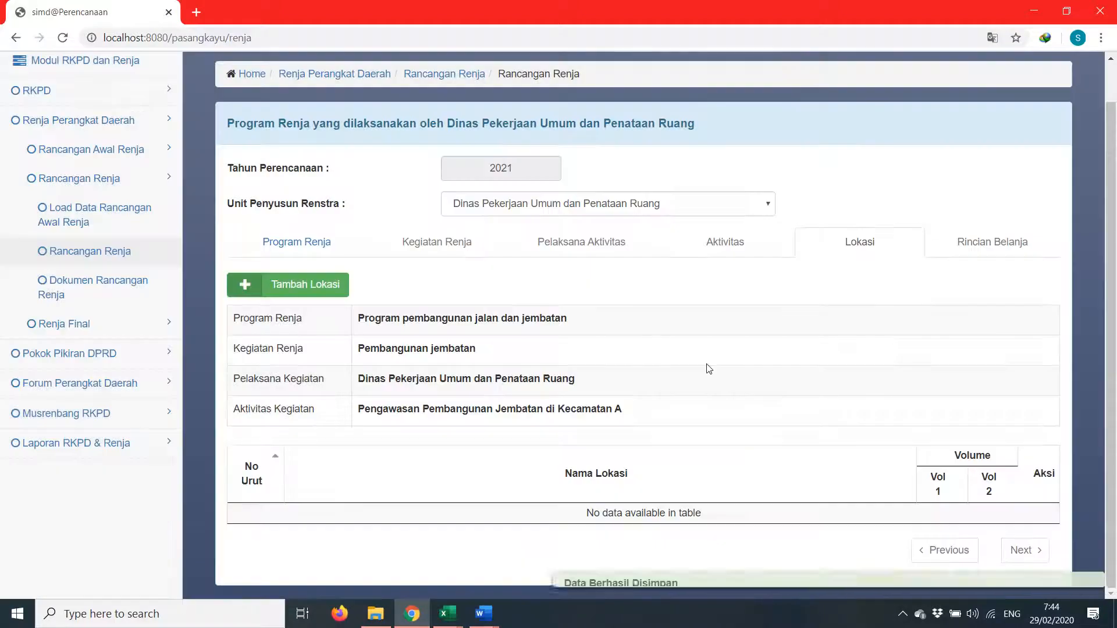
scroll(592, 419, "down", 1)
left_click(601, 396)
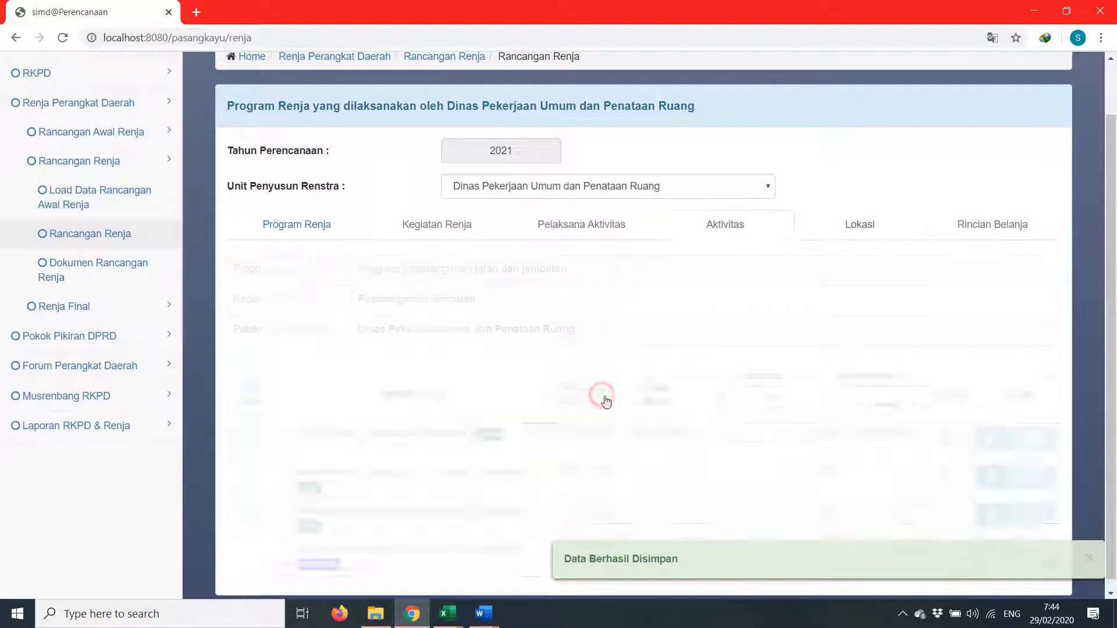
Load the expenditure data from ASB into the Rincian Belanja of the Pengawasan Pembangunan Jembatan di Kecamatan A activity
scroll(721, 402, "down", 1)
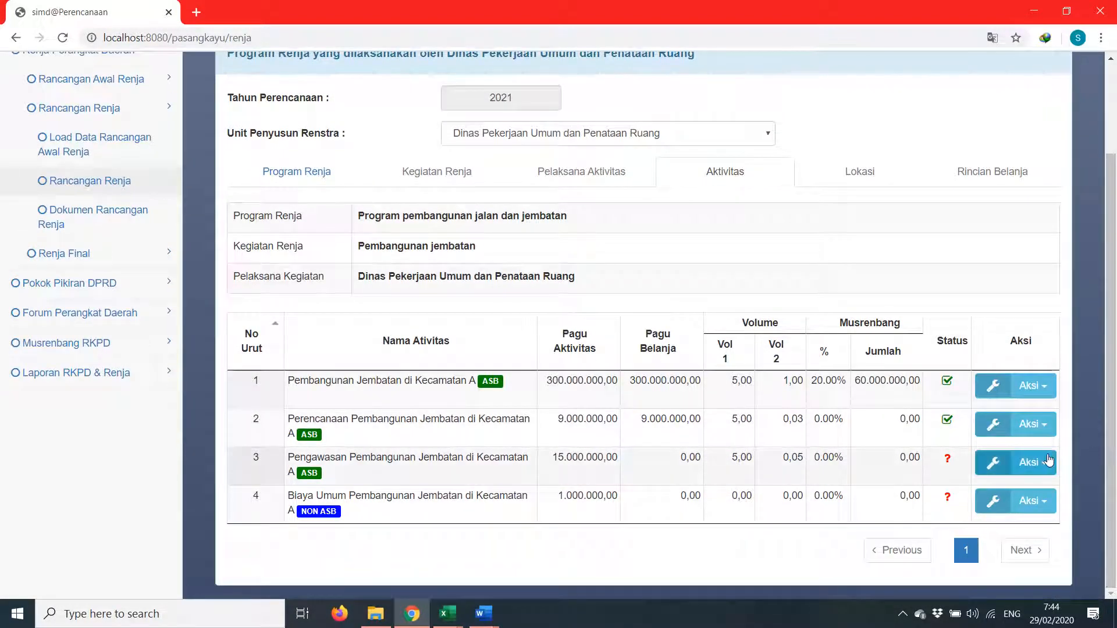
left_click(1026, 463)
left_click(980, 518)
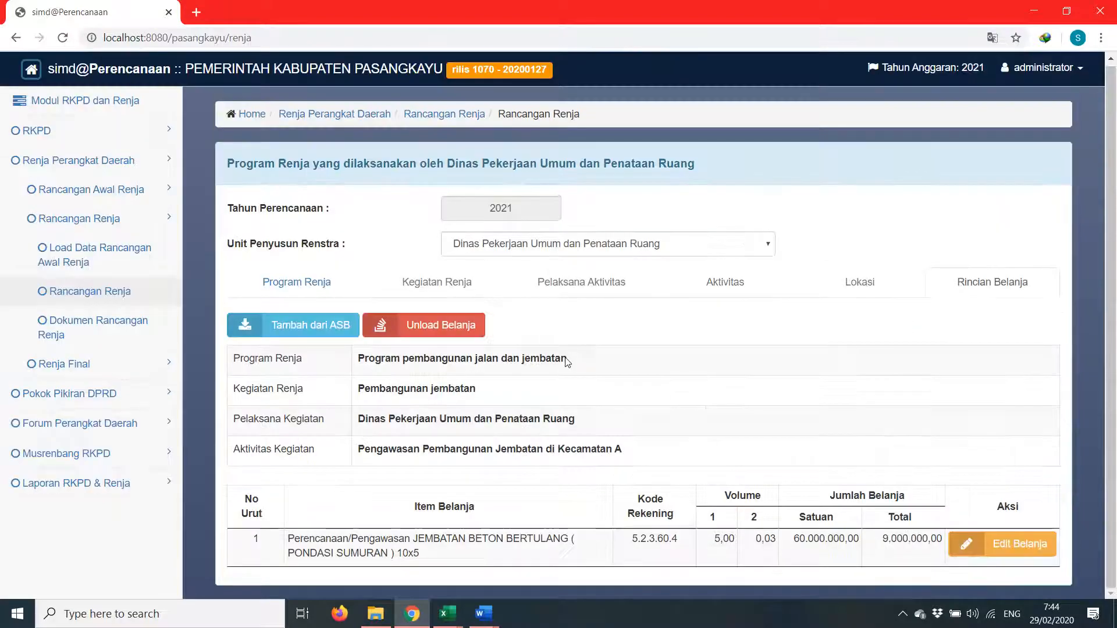
left_click(310, 328)
left_click(658, 283)
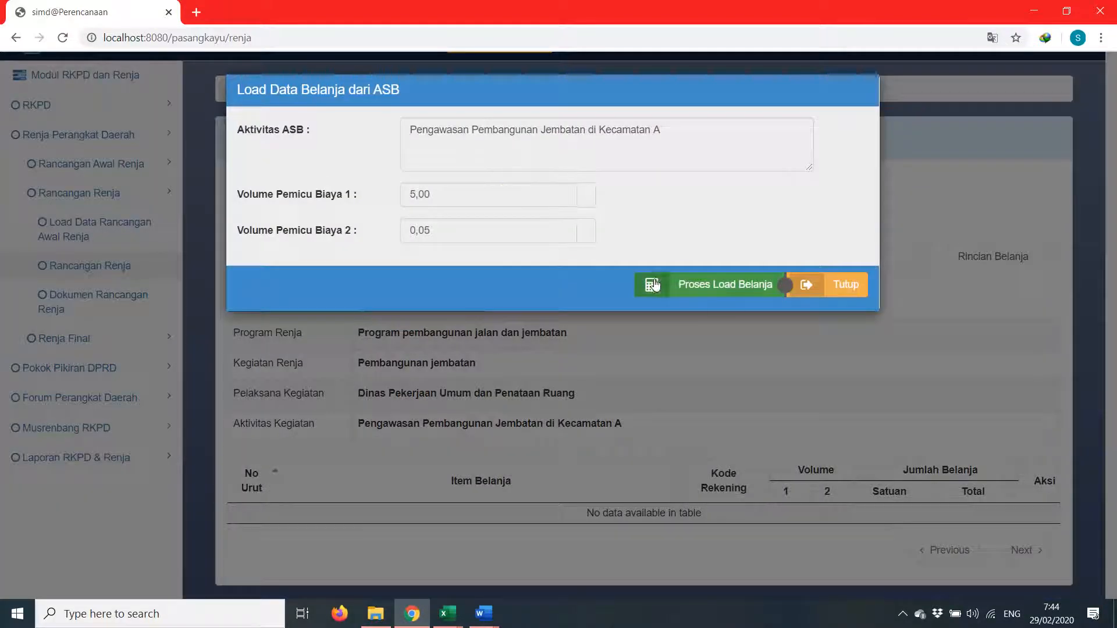
Mark the Pengawasan Pembangunan Jembatan di Kecamatan A activity as Telah Direviu and save it
scroll(716, 385, "down", 1)
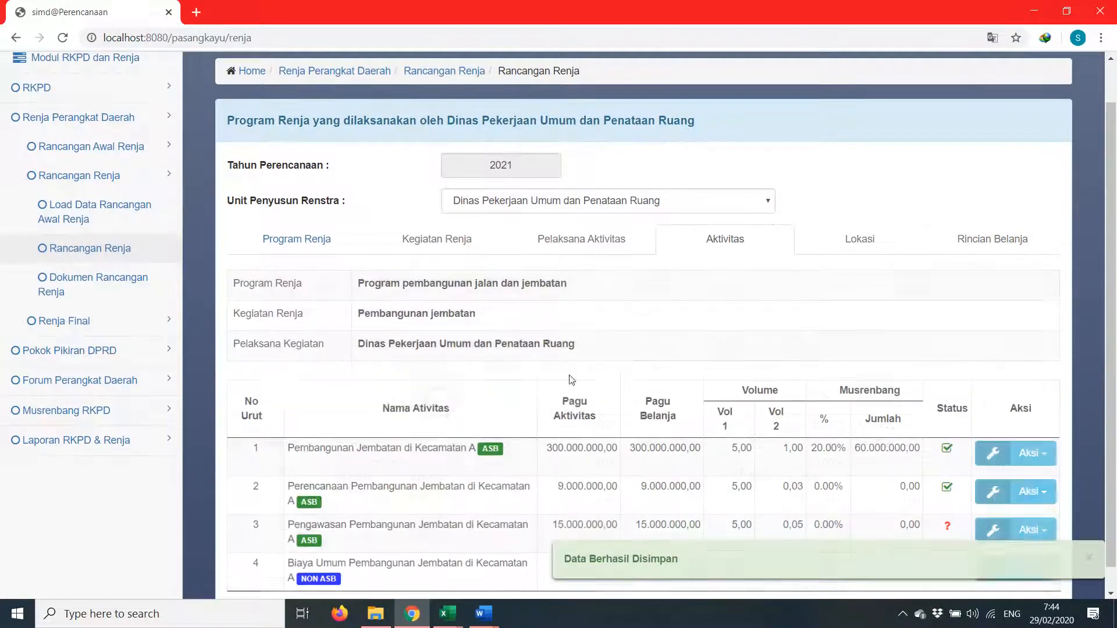
left_click(989, 505)
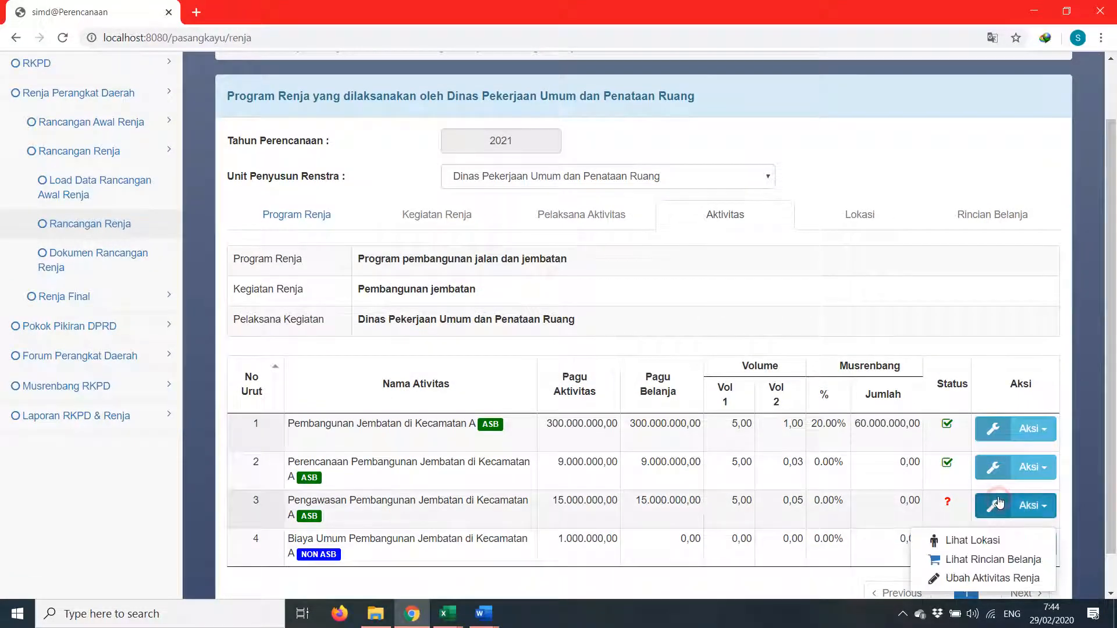
scroll(989, 523, "down", 1)
left_click(1010, 534)
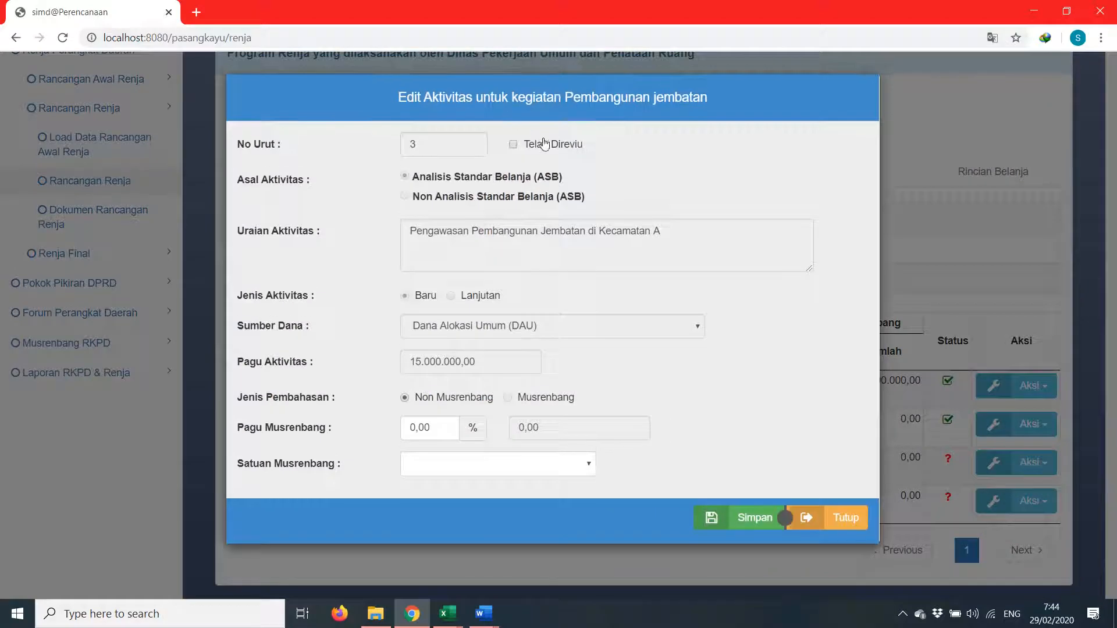
left_click(541, 143)
left_click(745, 516)
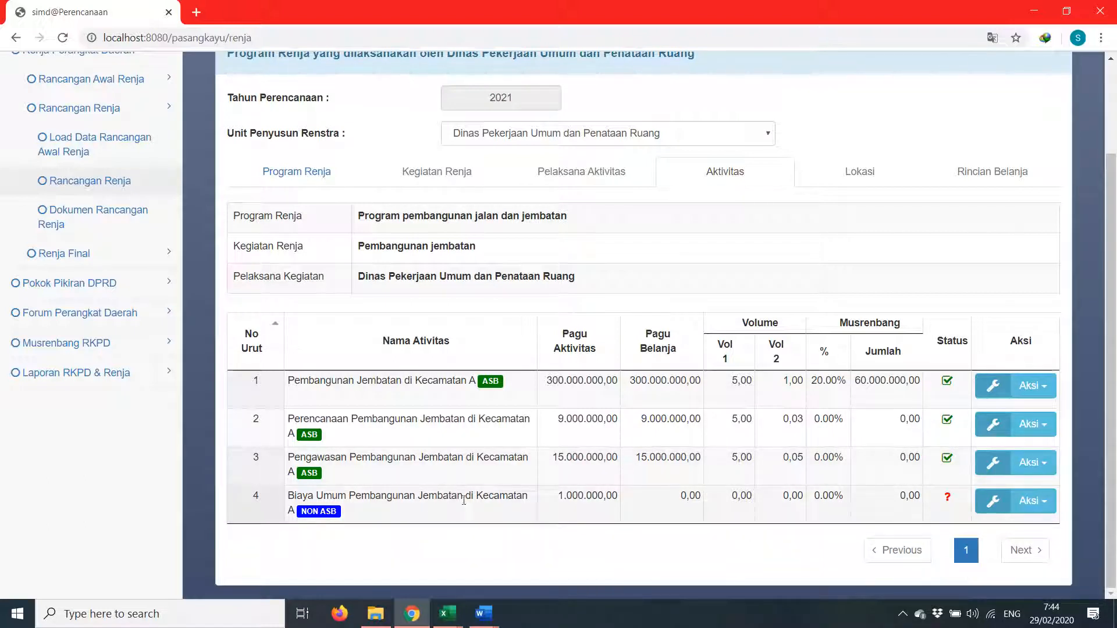
Start a new location for the Biaya Umum Pembangunan Jembatan activity with No Urut 1 and Kelurahan Pasangkayu in Kecamatan Pasangkayu
left_click(1028, 501)
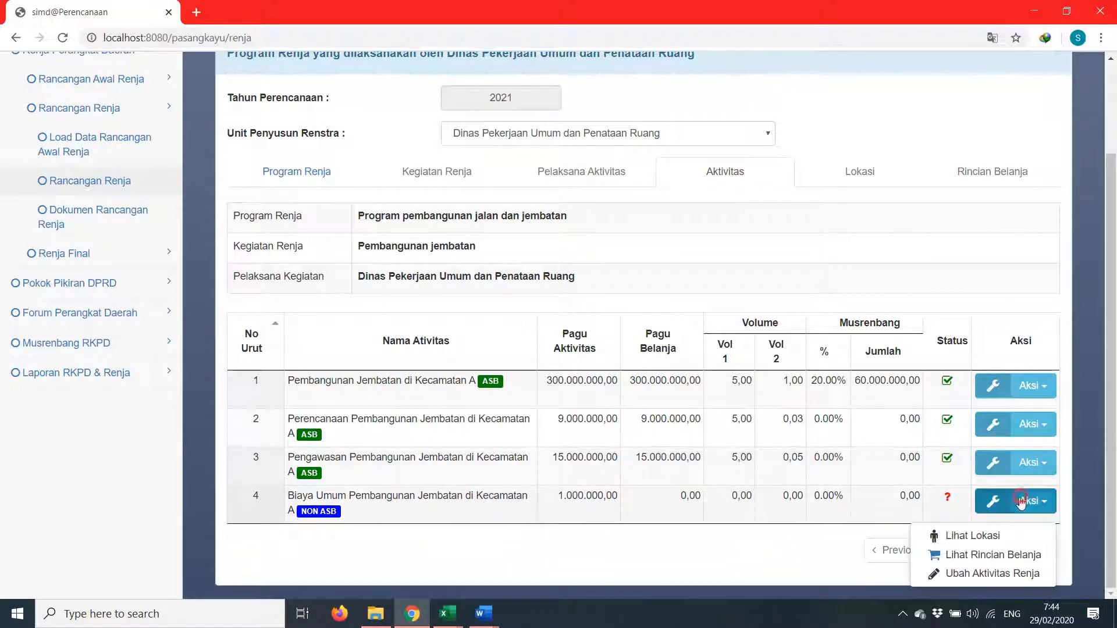
left_click(1000, 536)
left_click(323, 285)
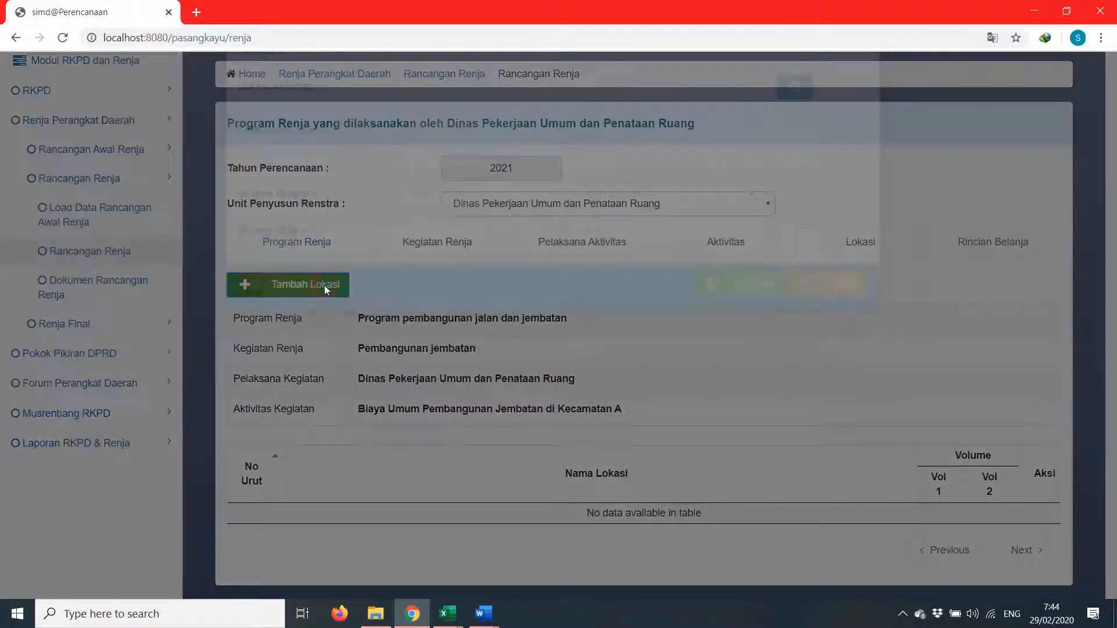
double_click(475, 129)
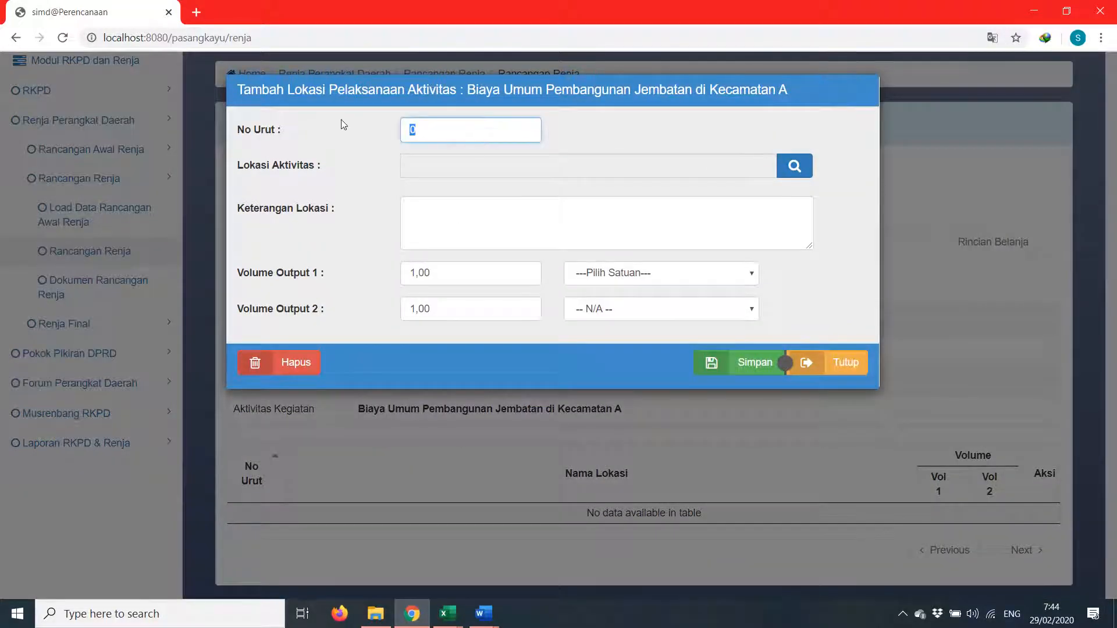
type("1")
left_click(794, 166)
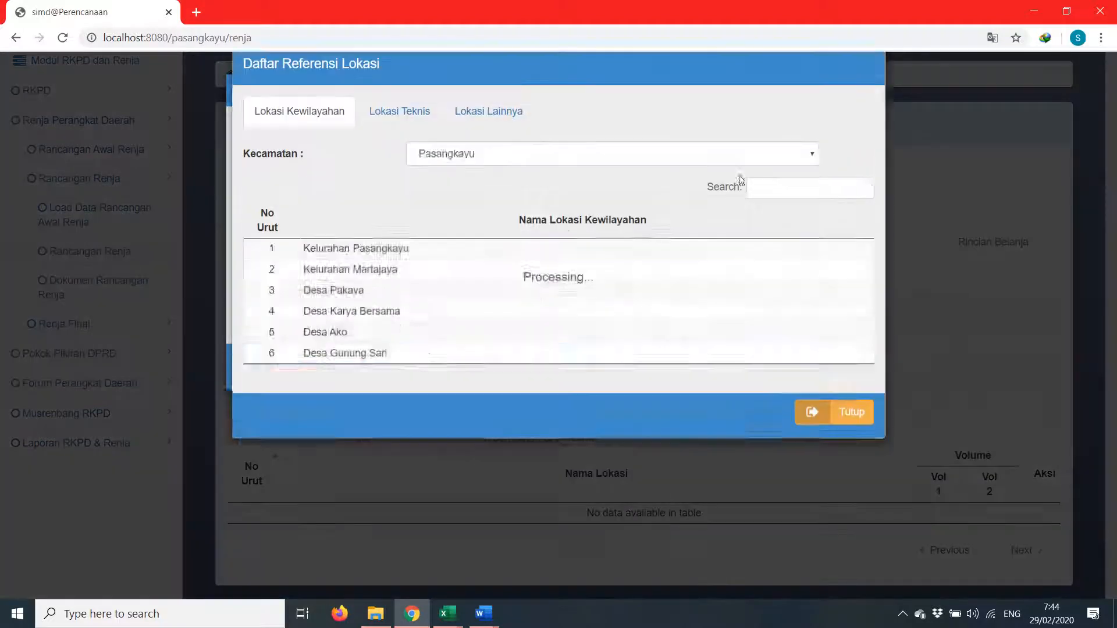
left_click(442, 185)
left_click(463, 237)
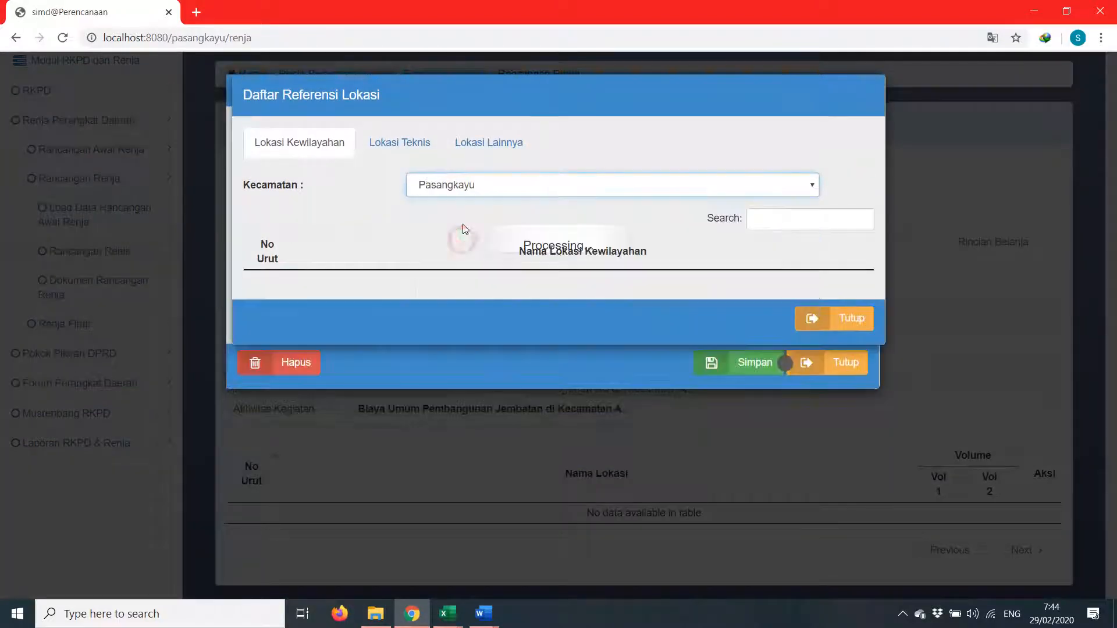
left_click(387, 278)
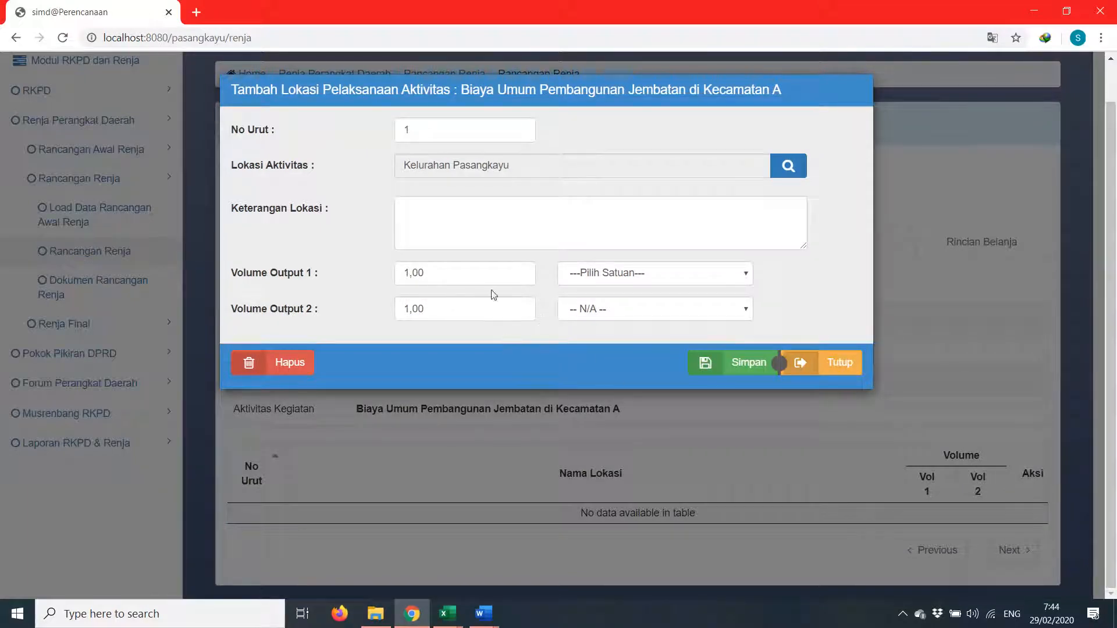
Set the unit of Volume Output 1 to Kegiatan, save the location and return to the activity list
left_click(614, 281)
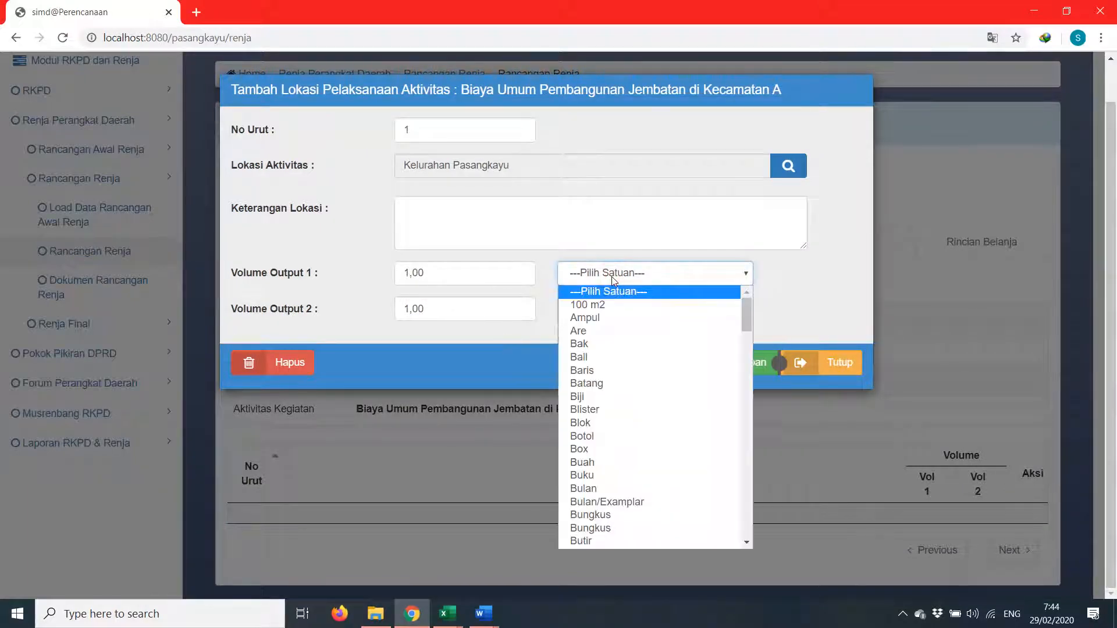
type("keg")
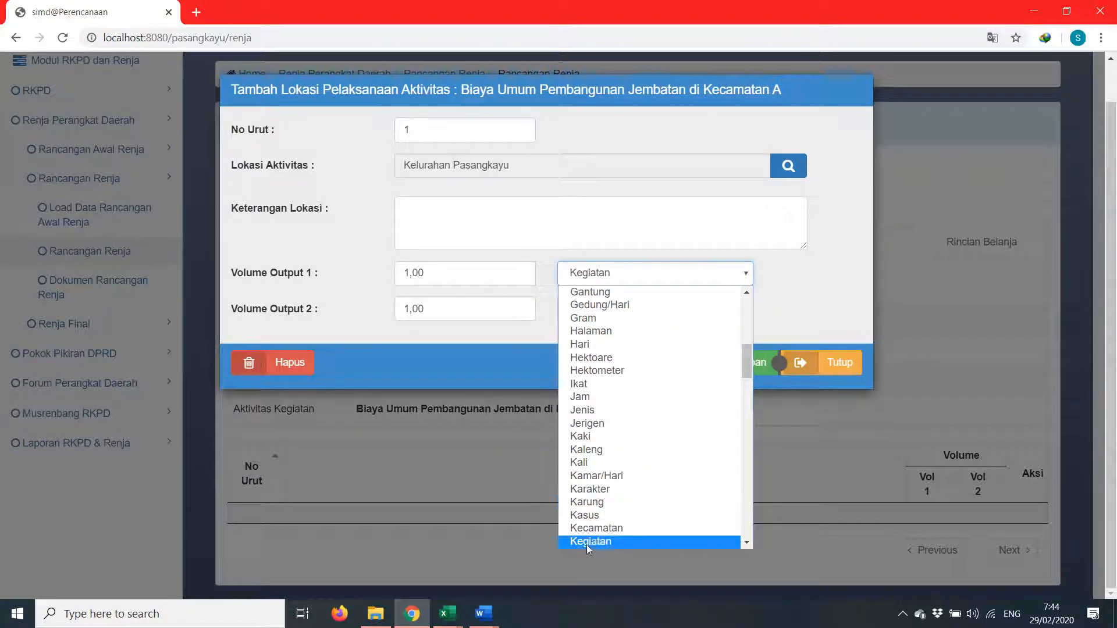
left_click(587, 542)
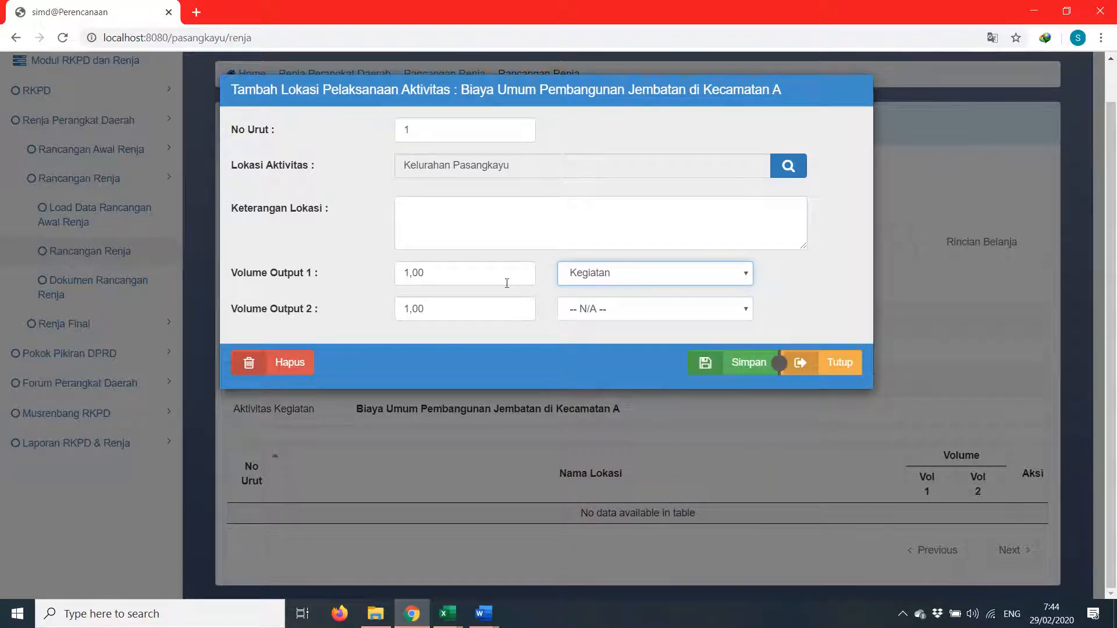
left_click(725, 368)
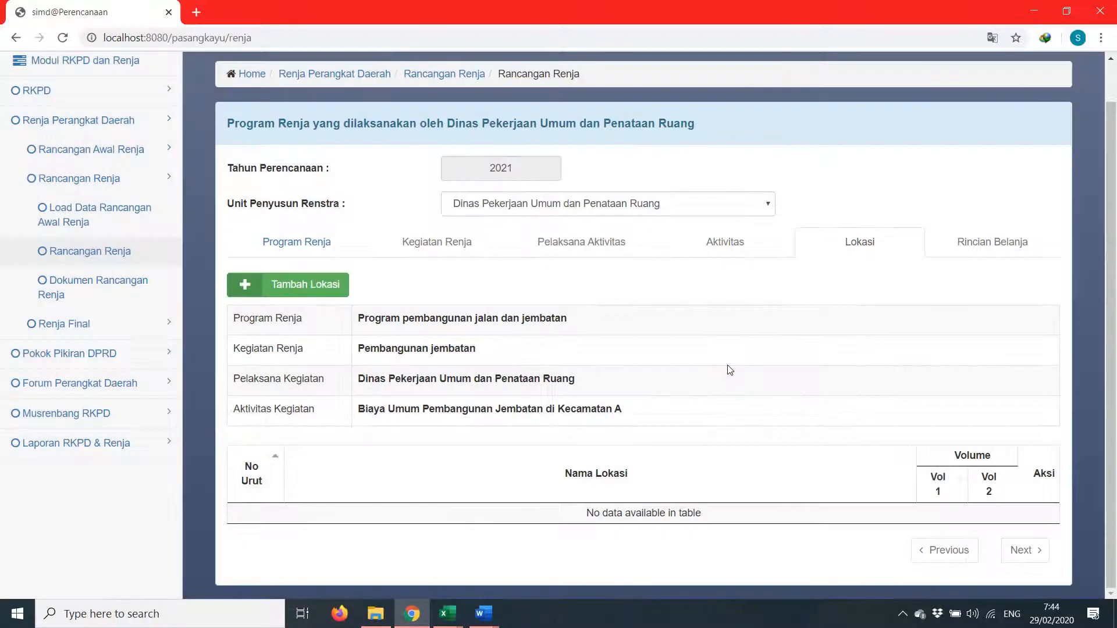
scroll(355, 506, "down", 1)
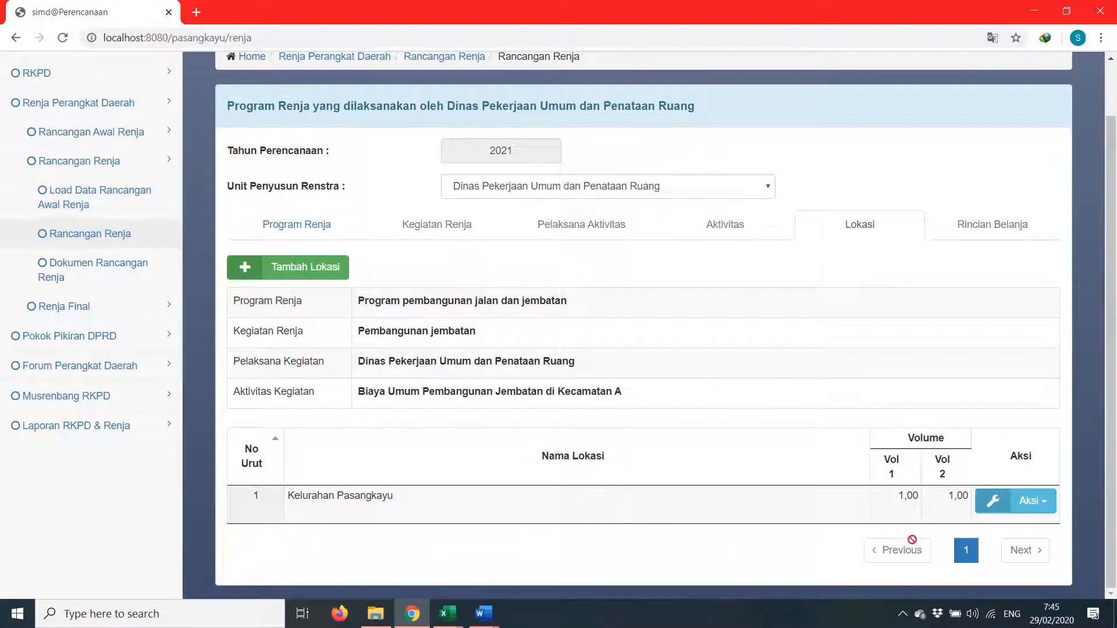
left_click(499, 396)
Start a new SSH expenditure item for the Biaya Umum Pembangunan Jembatan activity with No Urut 1 and zone Semua Wilayah
scroll(1018, 500, "down", 1)
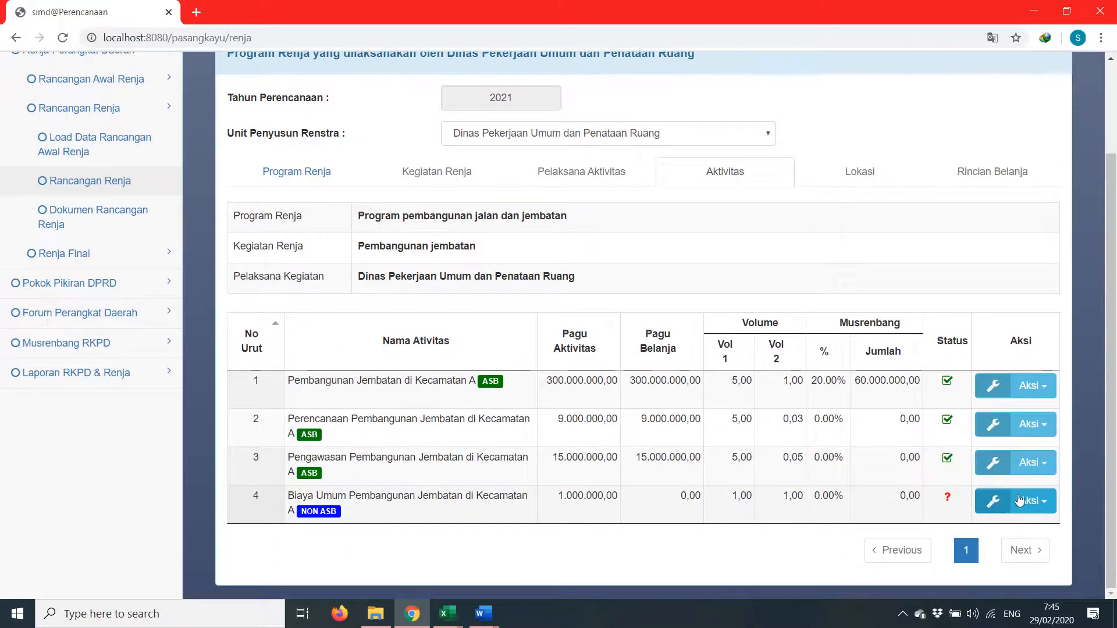
left_click(1018, 501)
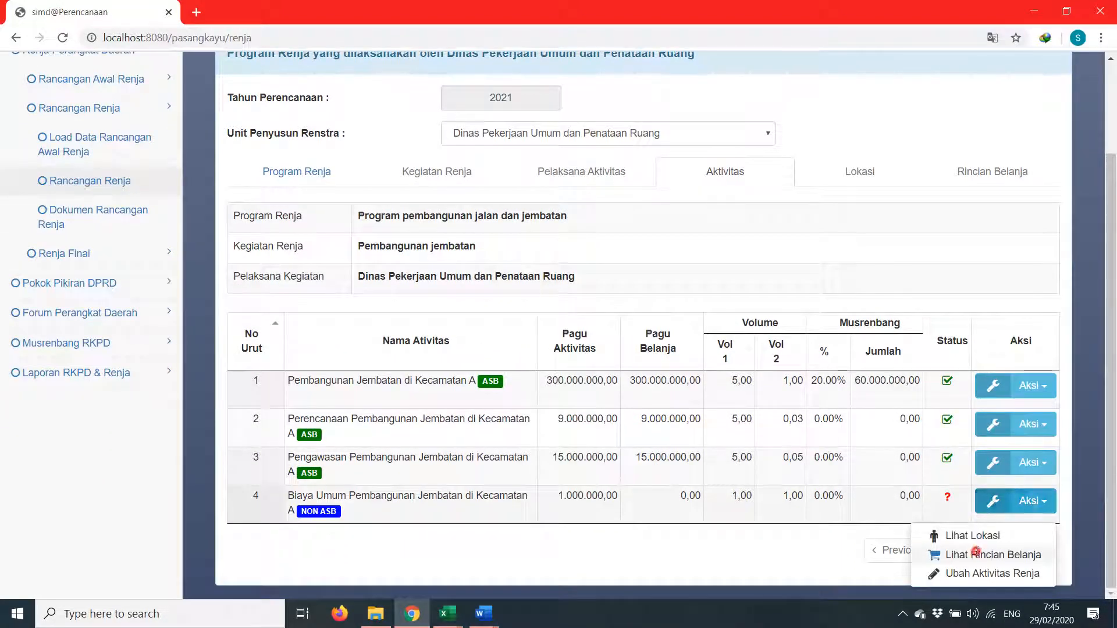
left_click(976, 553)
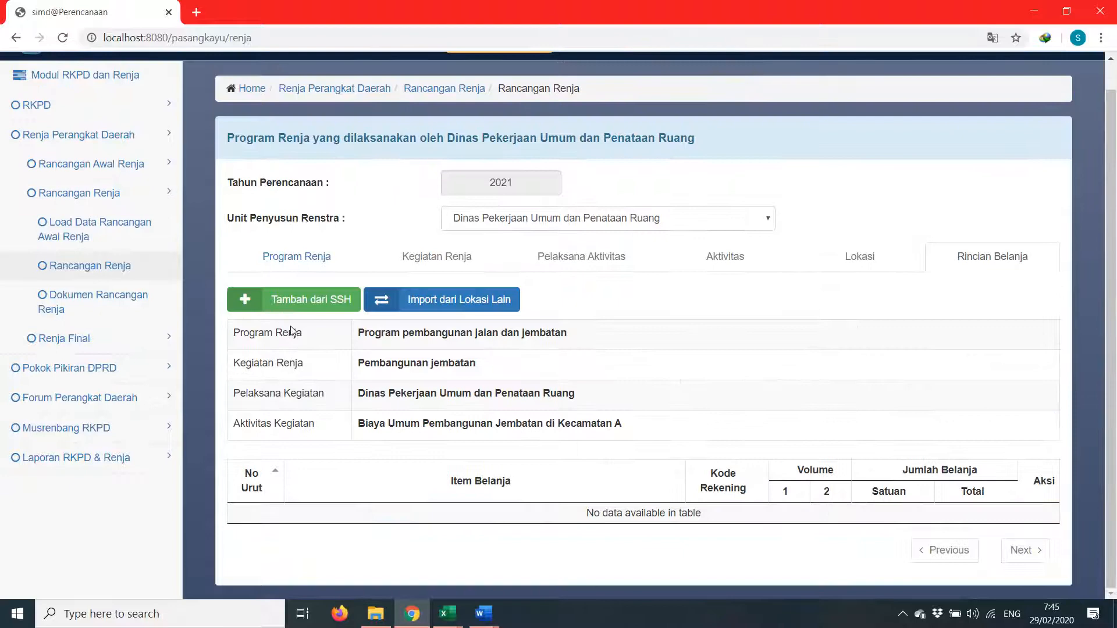
left_click(312, 303)
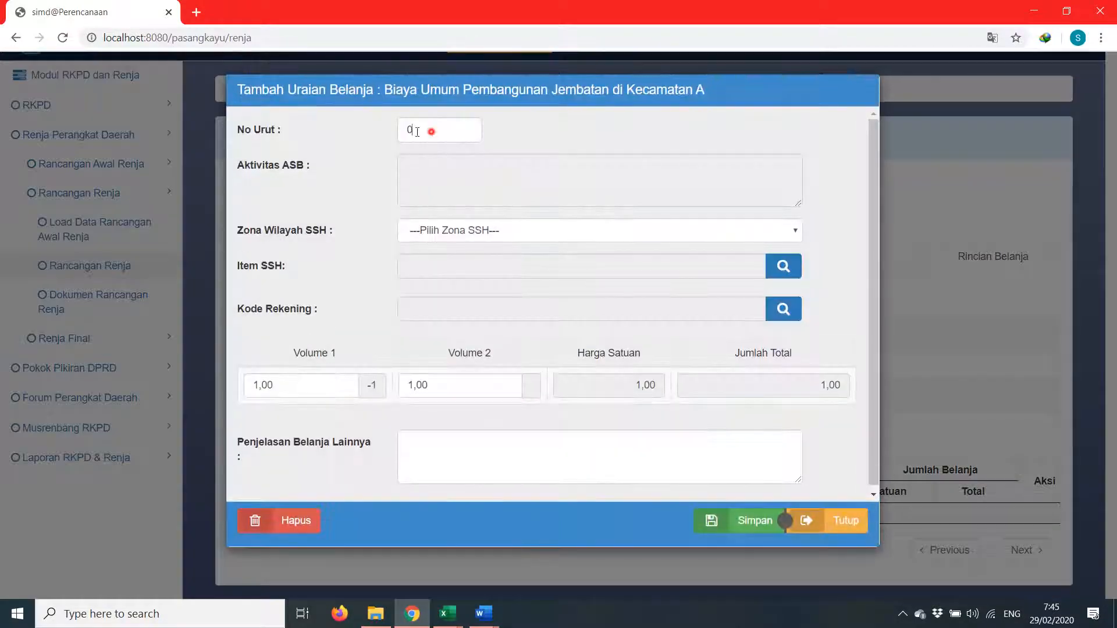
double_click(431, 130)
type("1")
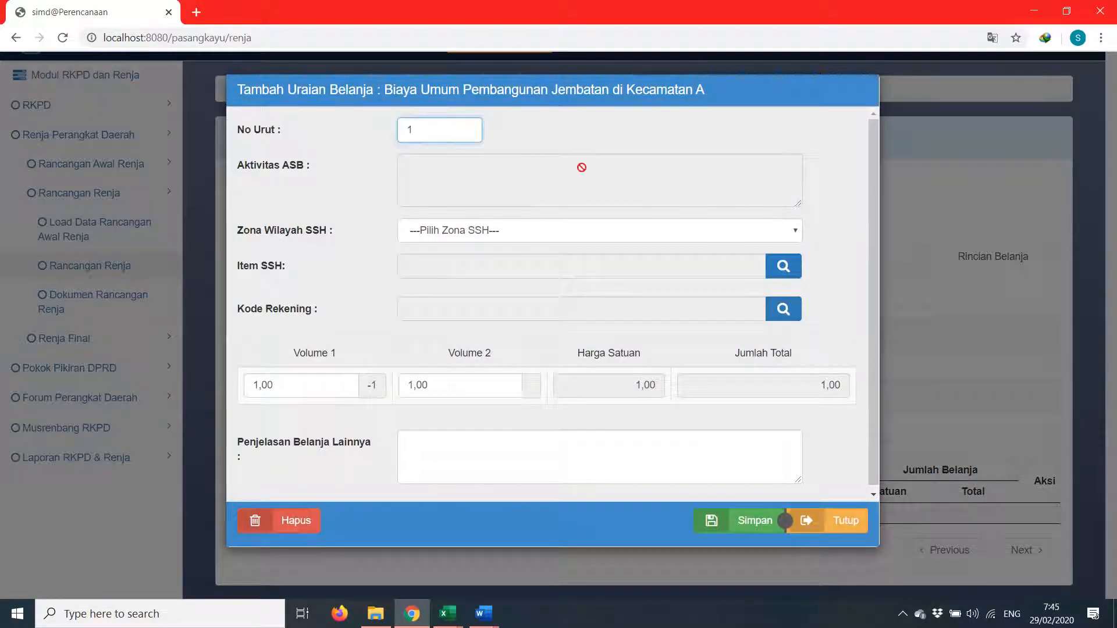
left_click(613, 231)
left_click(575, 263)
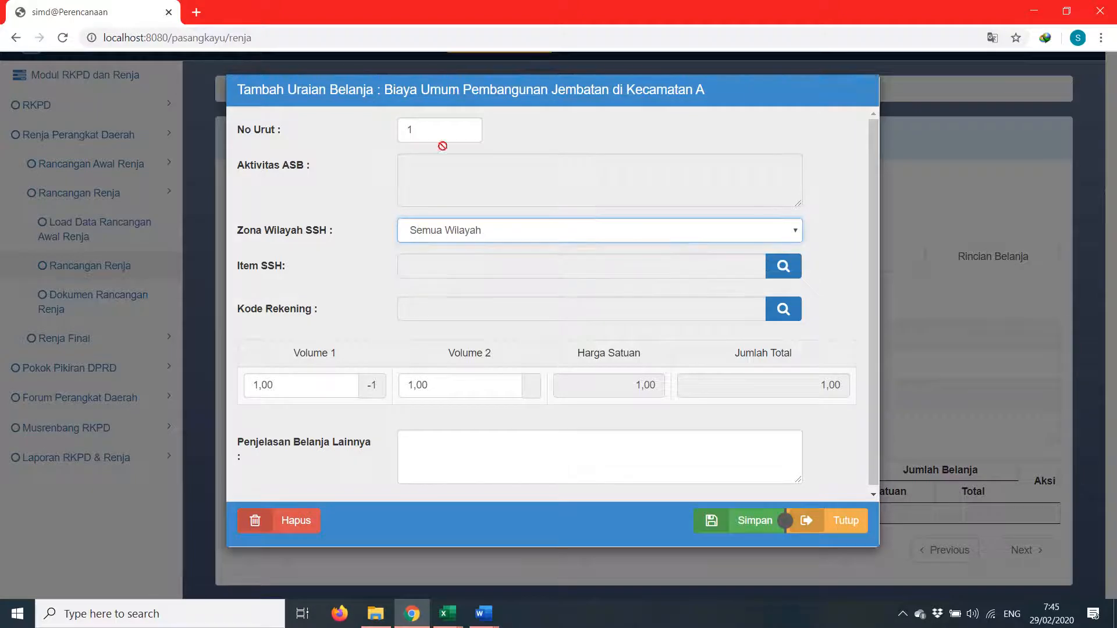
Search the Standar Satuan Harga item list for "honorarium panitia" for the new expenditure
left_click(784, 266)
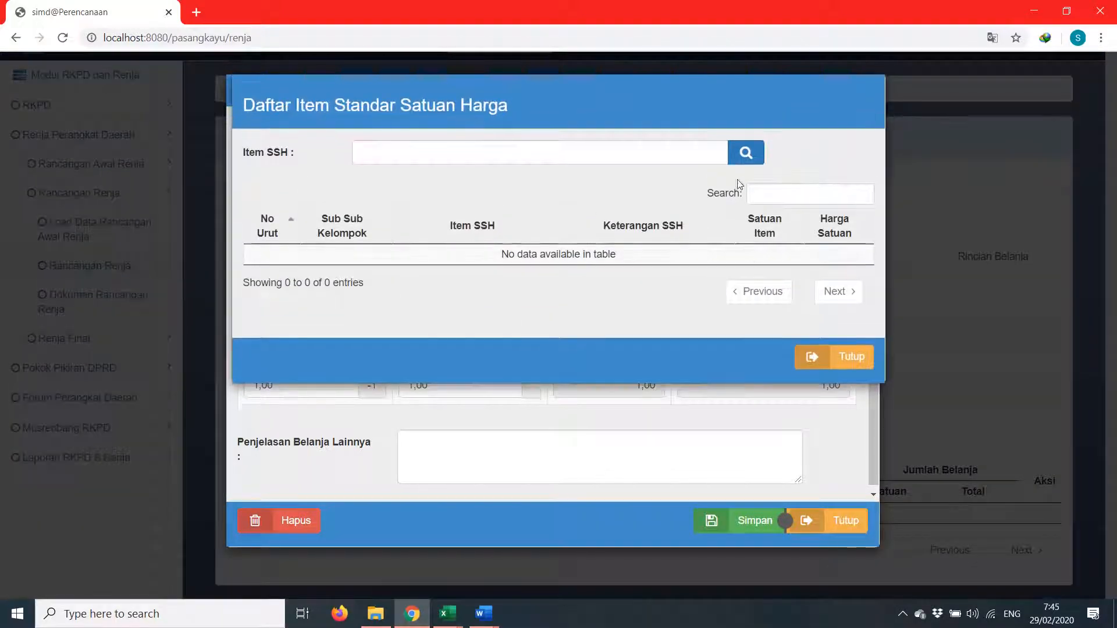
left_click(552, 162)
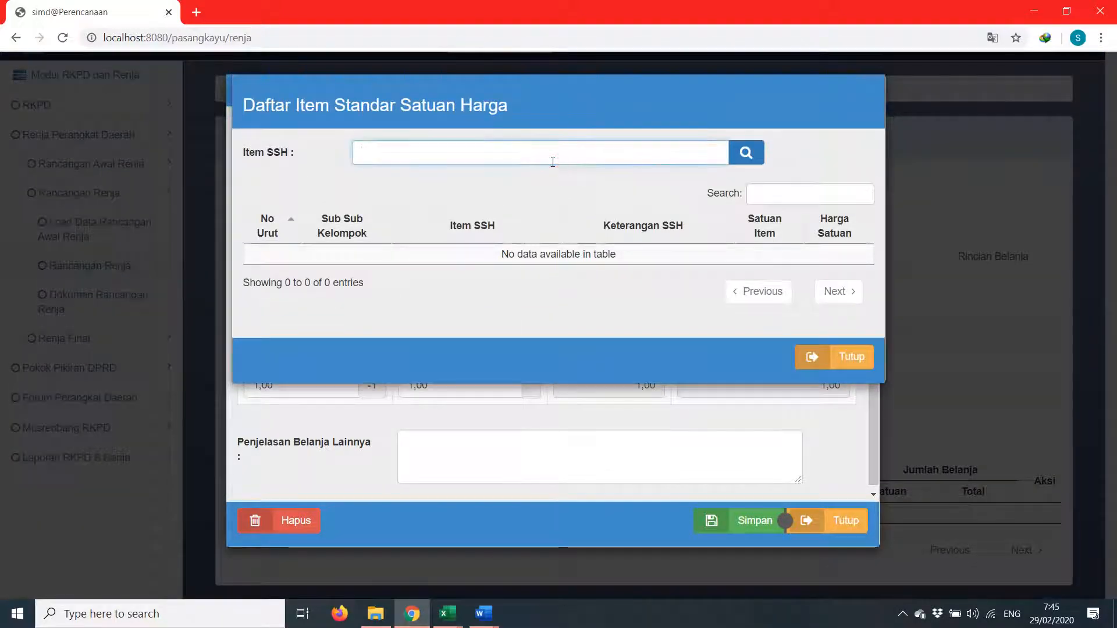
type("honor")
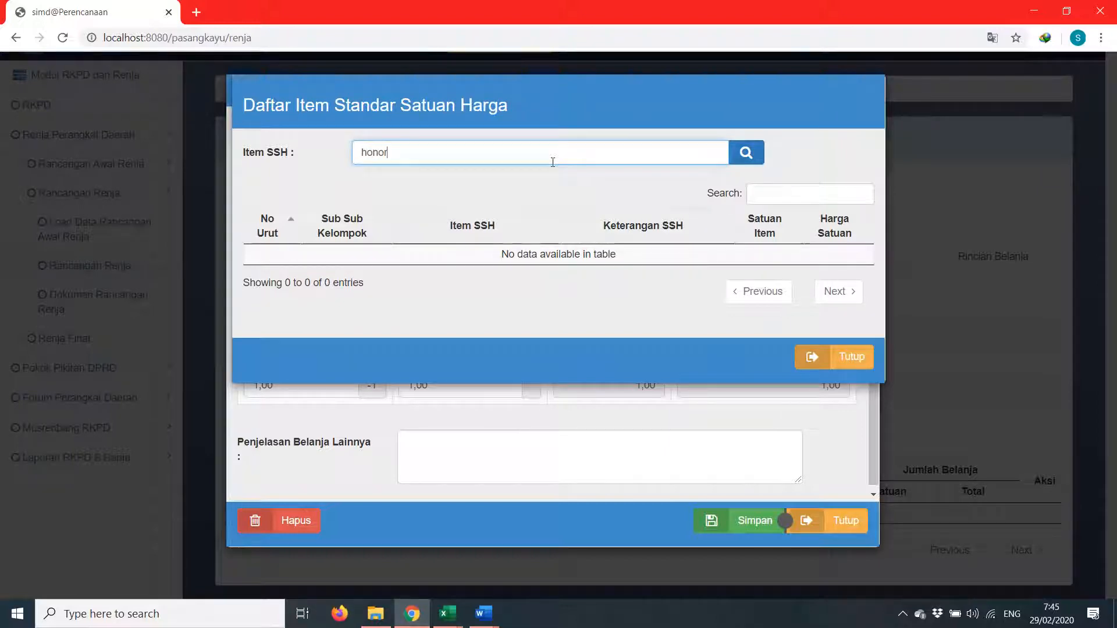
type("arium panitia")
key("Return")
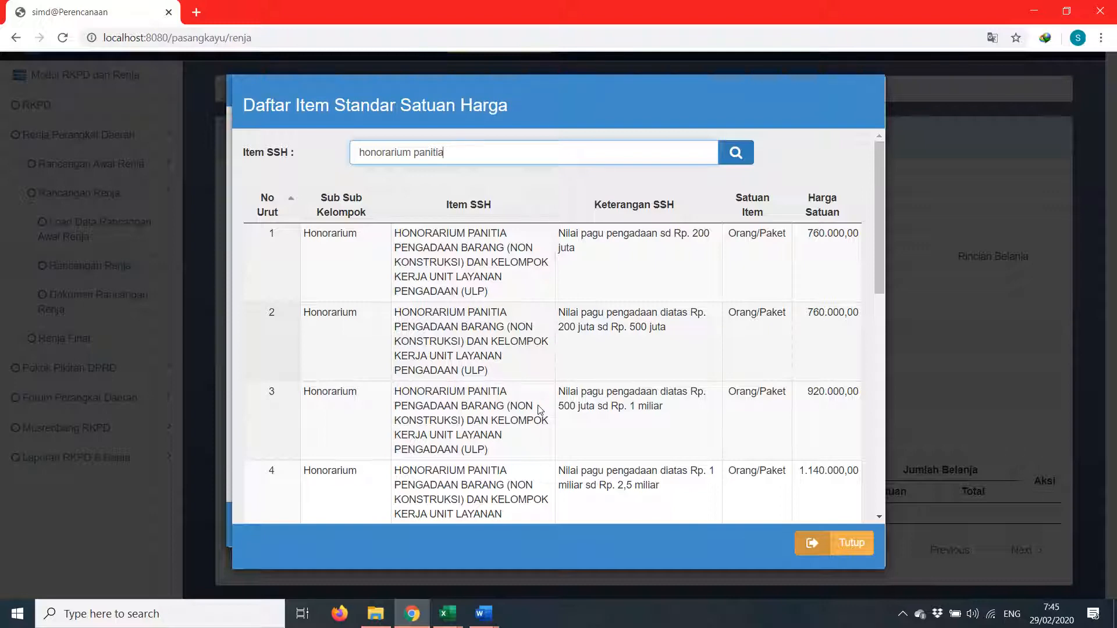
Choose the SSH item Honorarium Panitia Pengadaan Jasa (Non Konstruksi) for pagu above Rp. 1 miliar up to Rp. 2,5 miliar
scroll(512, 402, "down", 3)
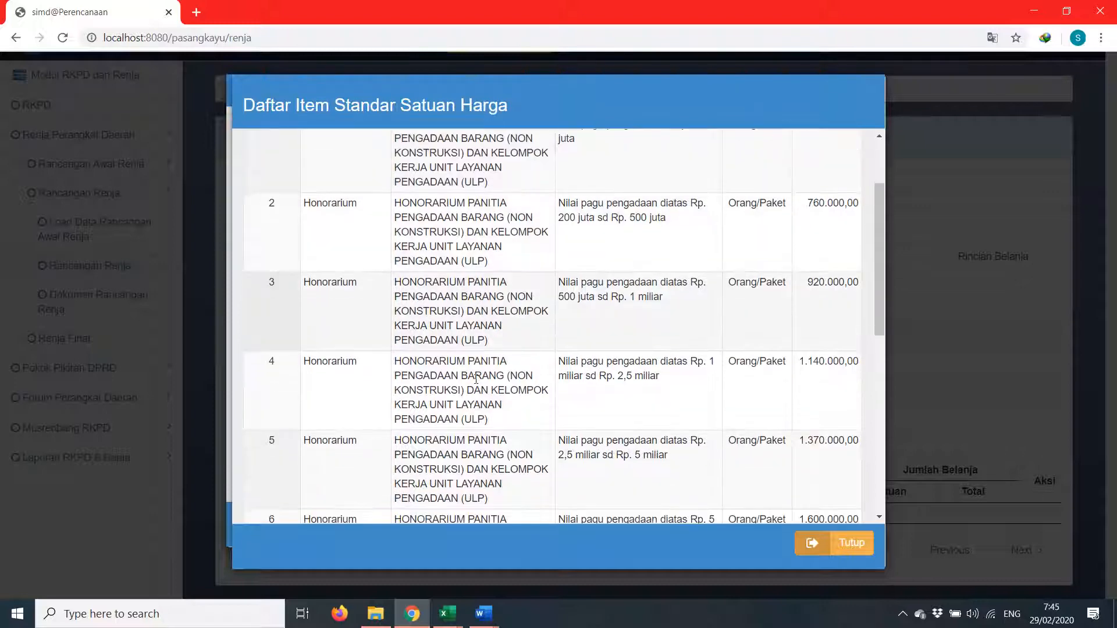
scroll(477, 382, "down", 1)
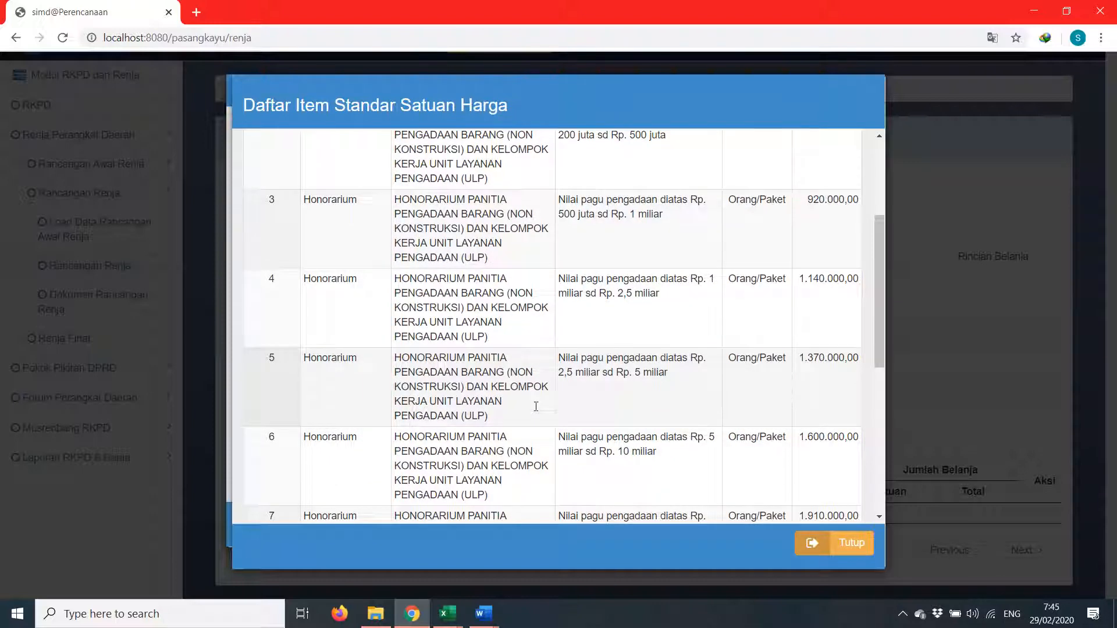
scroll(498, 414, "up", 2)
scroll(497, 414, "down", 10)
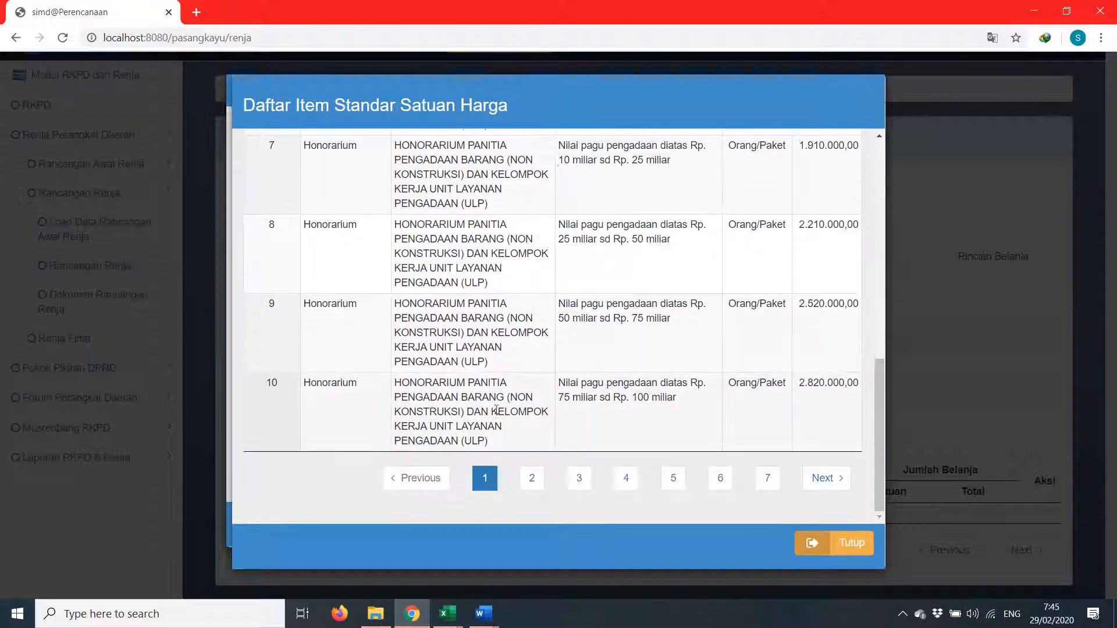
left_click(768, 478)
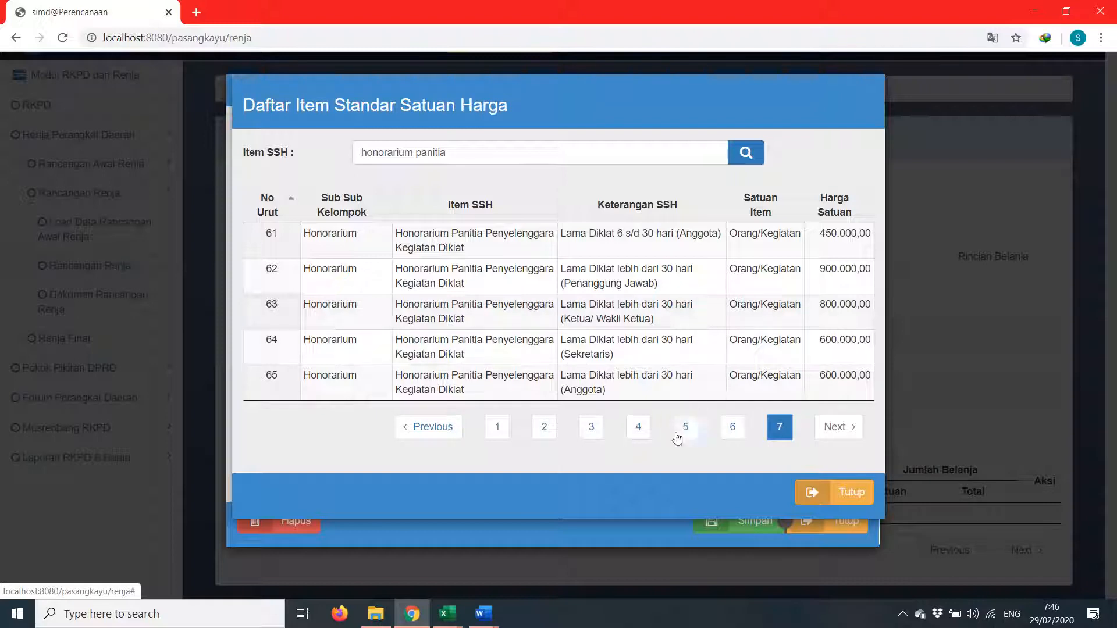
left_click(645, 434)
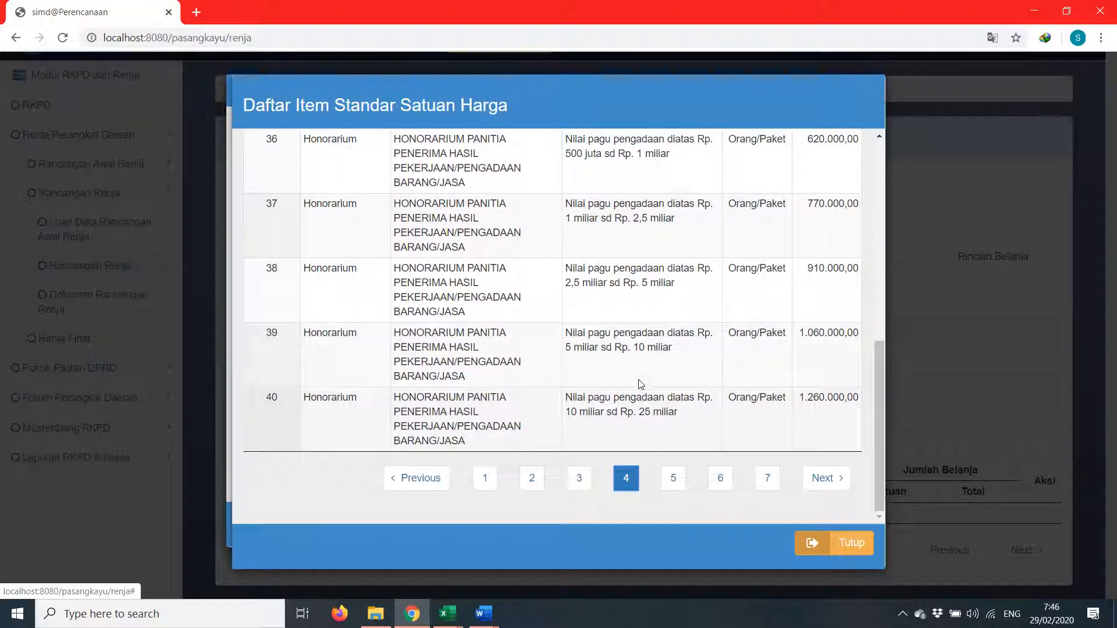
scroll(638, 379, "up", 2)
scroll(636, 382, "down", 2)
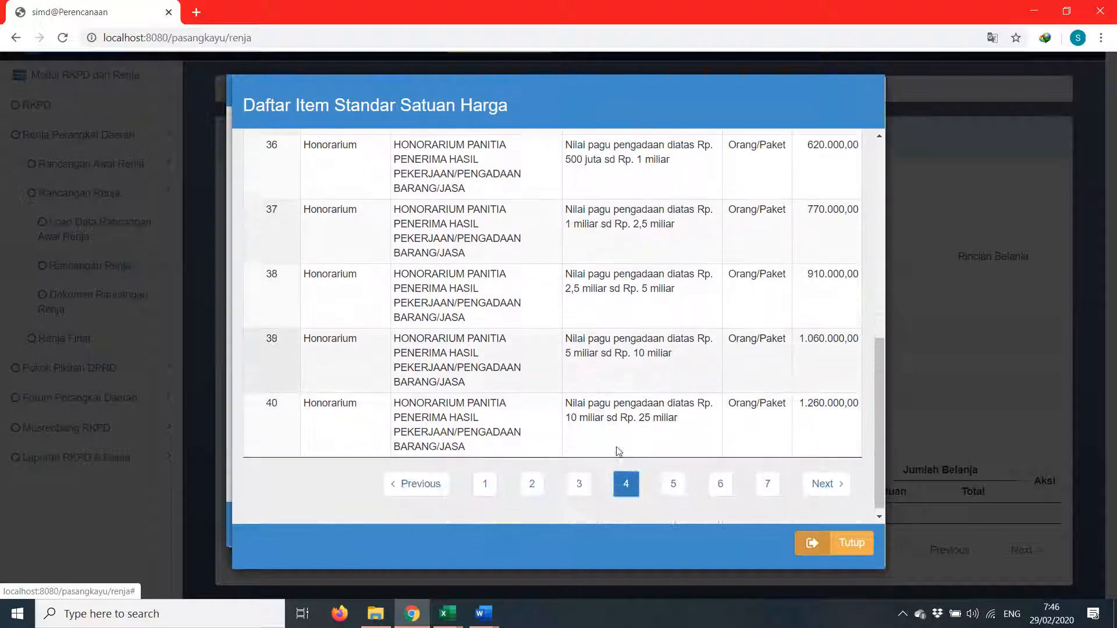
left_click(593, 488)
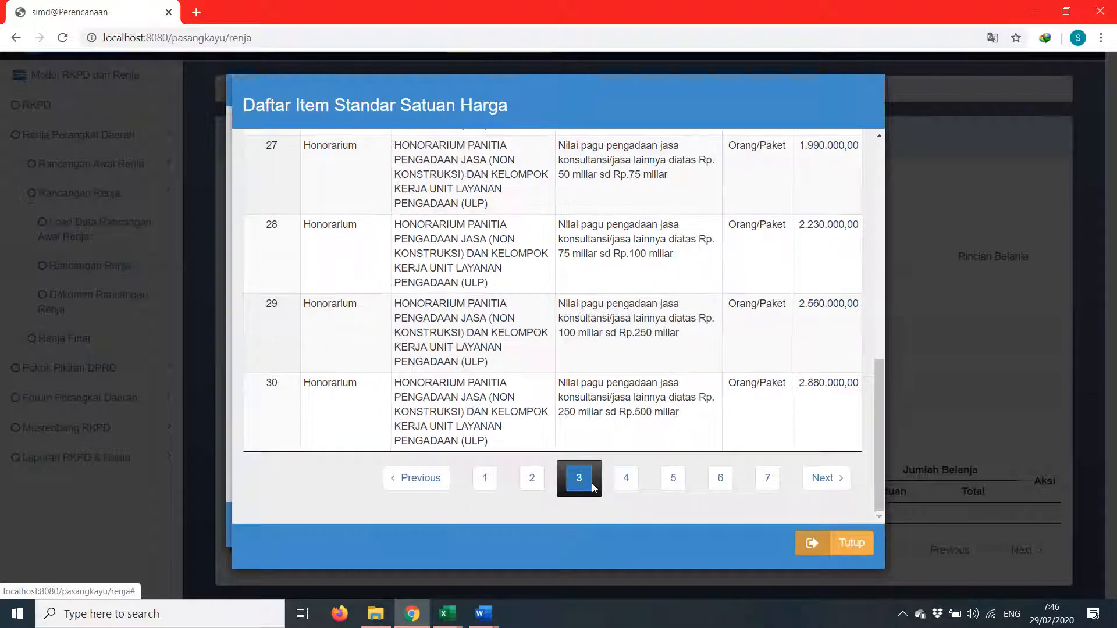
scroll(569, 438, "up", 4)
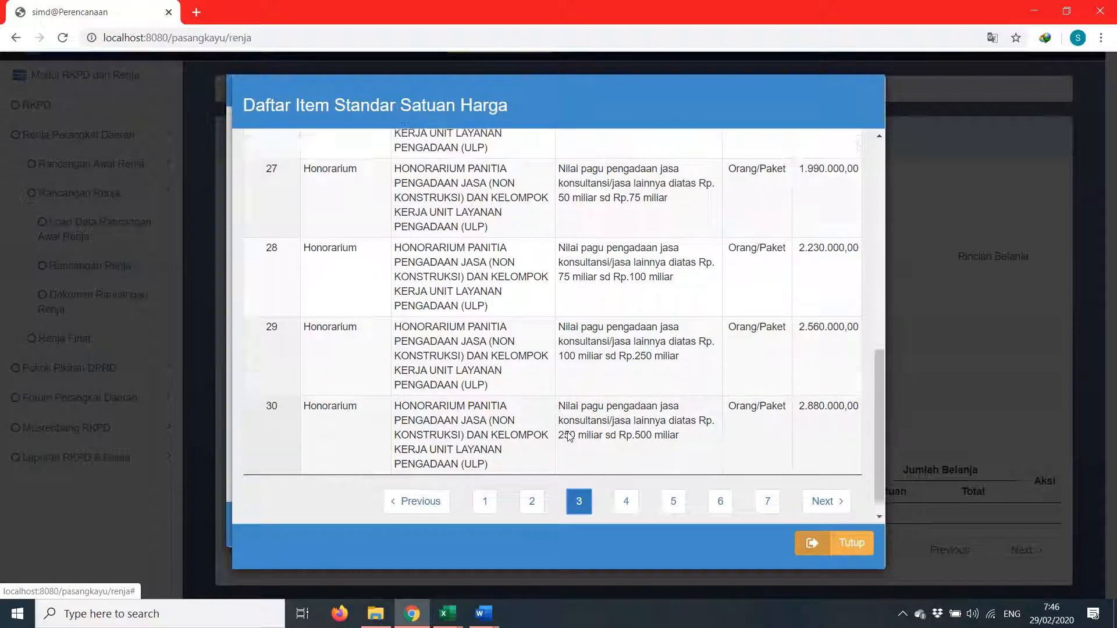
scroll(568, 432, "up", 5)
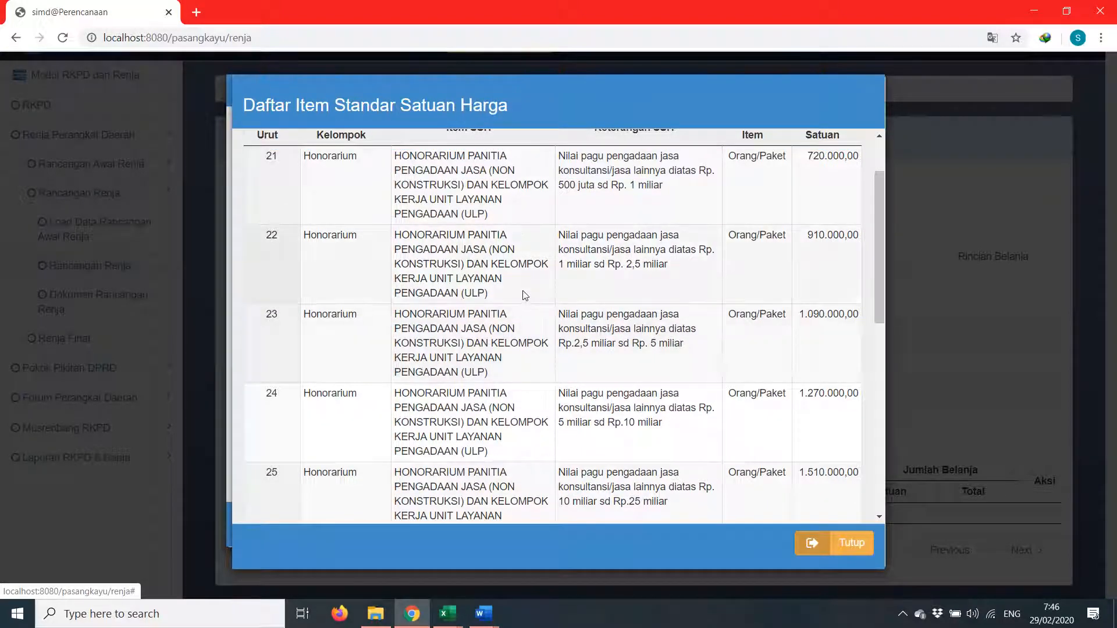
left_click(491, 279)
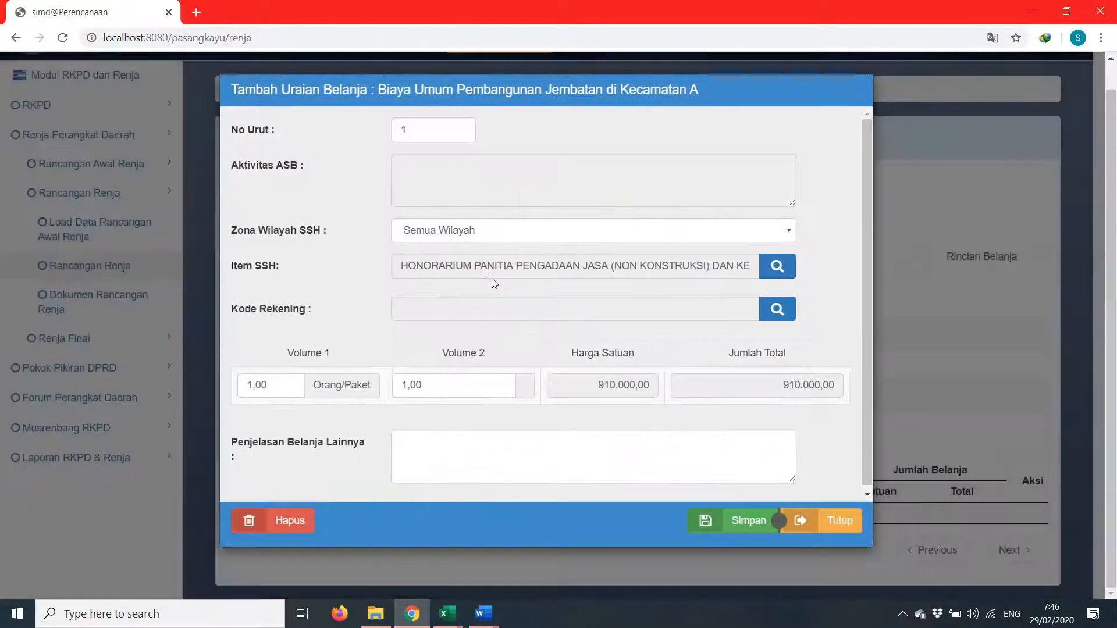
Assign Kode Rekening 5.2.1.1.2, Honorarium Tim Pengadaan Barang Dan Jasa, to the expenditure item
left_click(776, 310)
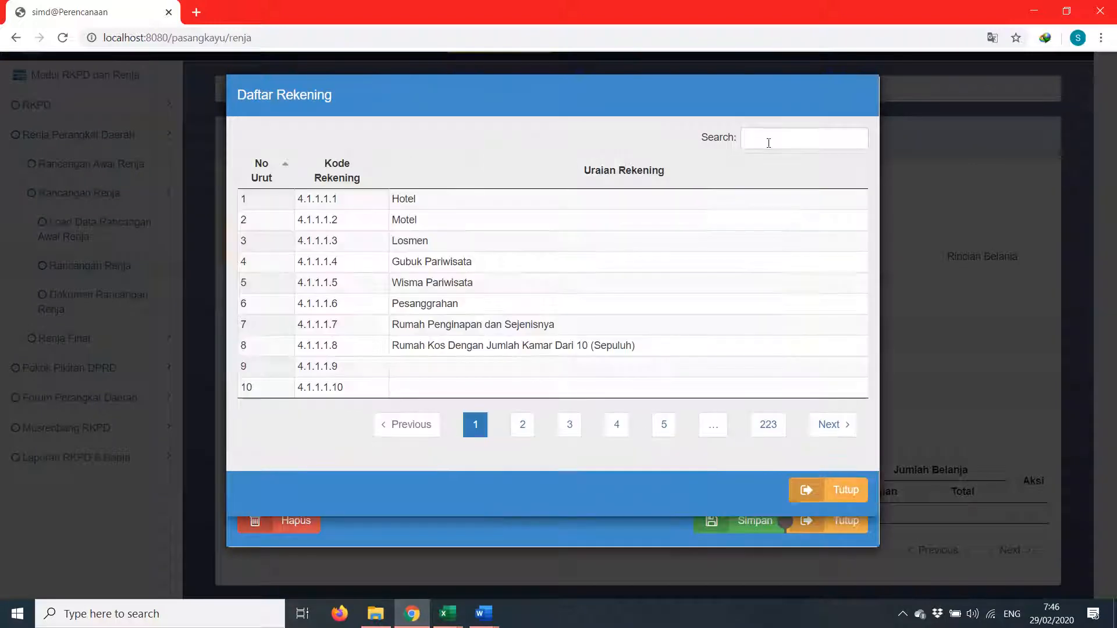
left_click(769, 144)
type("honor")
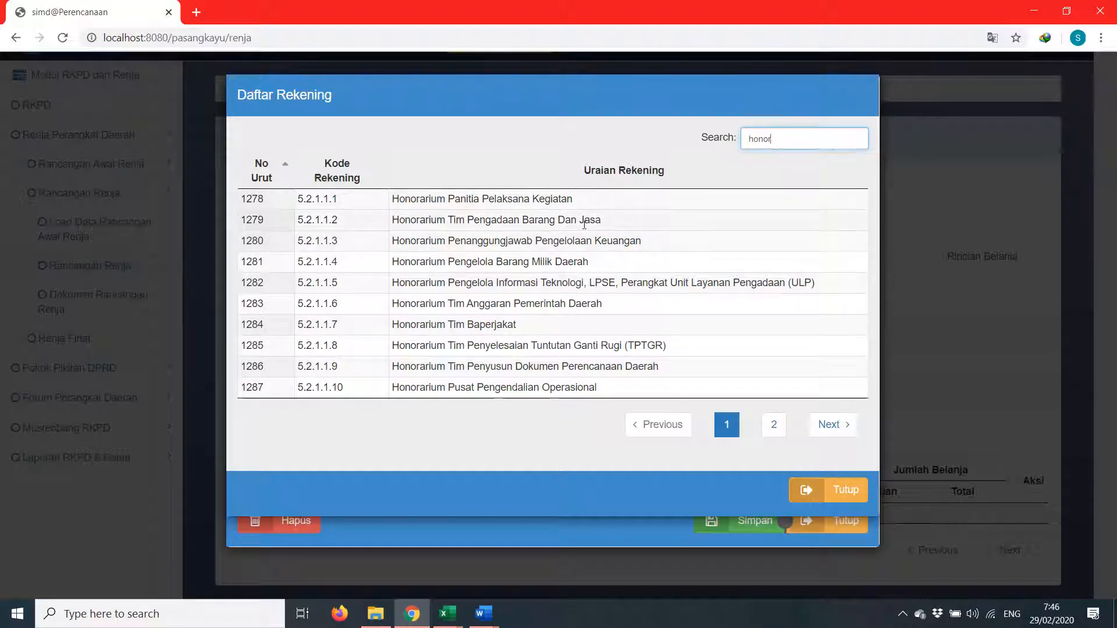
double_click(818, 138)
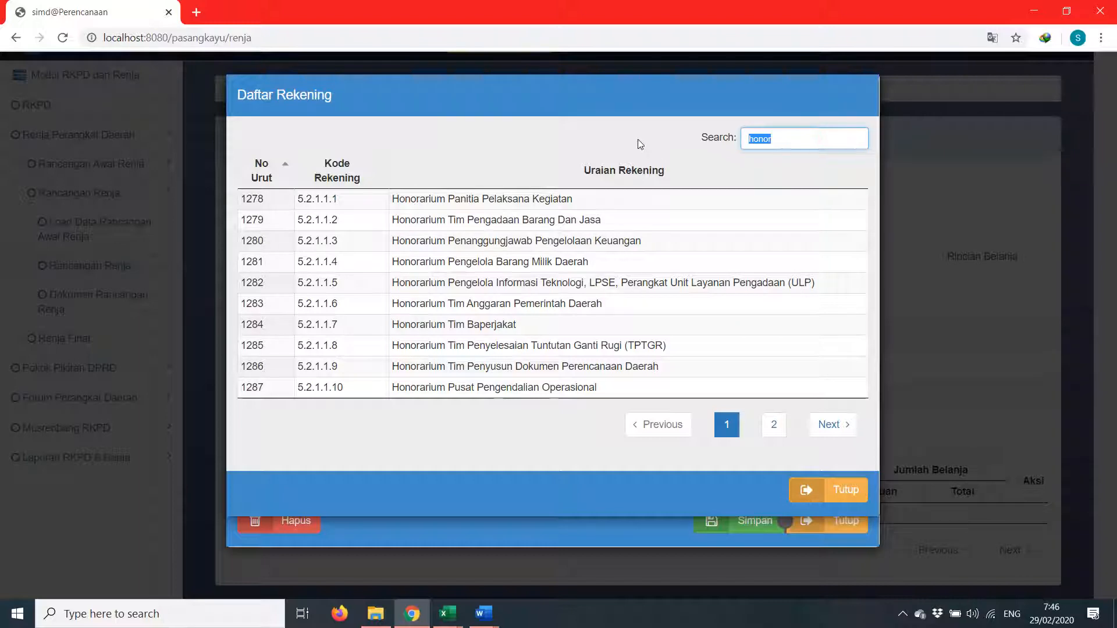
type("5.2")
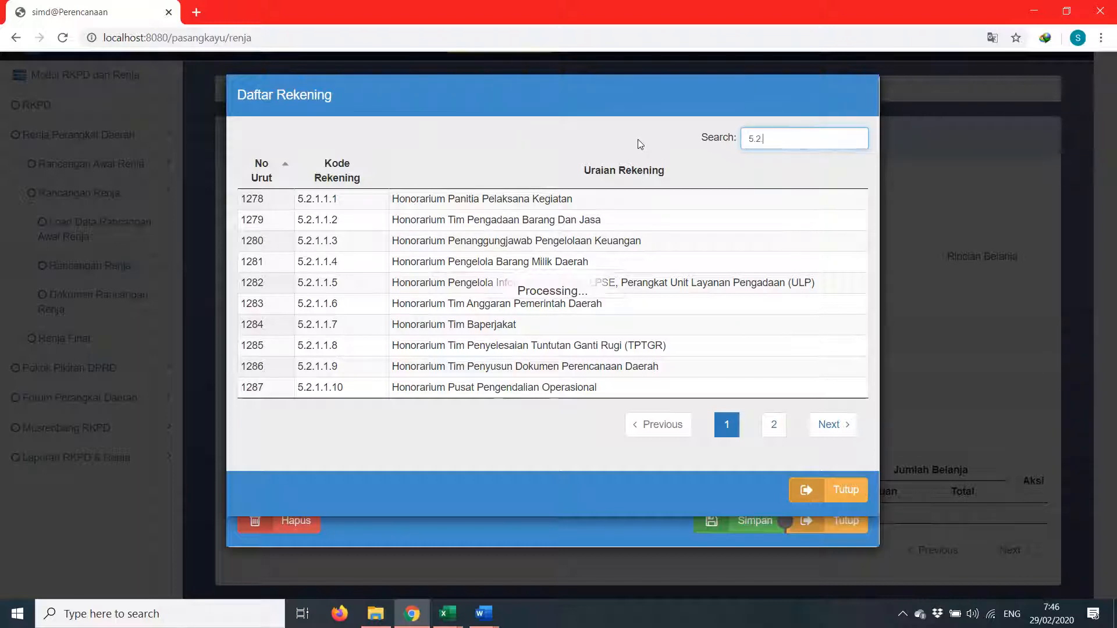
type(".1.1.2")
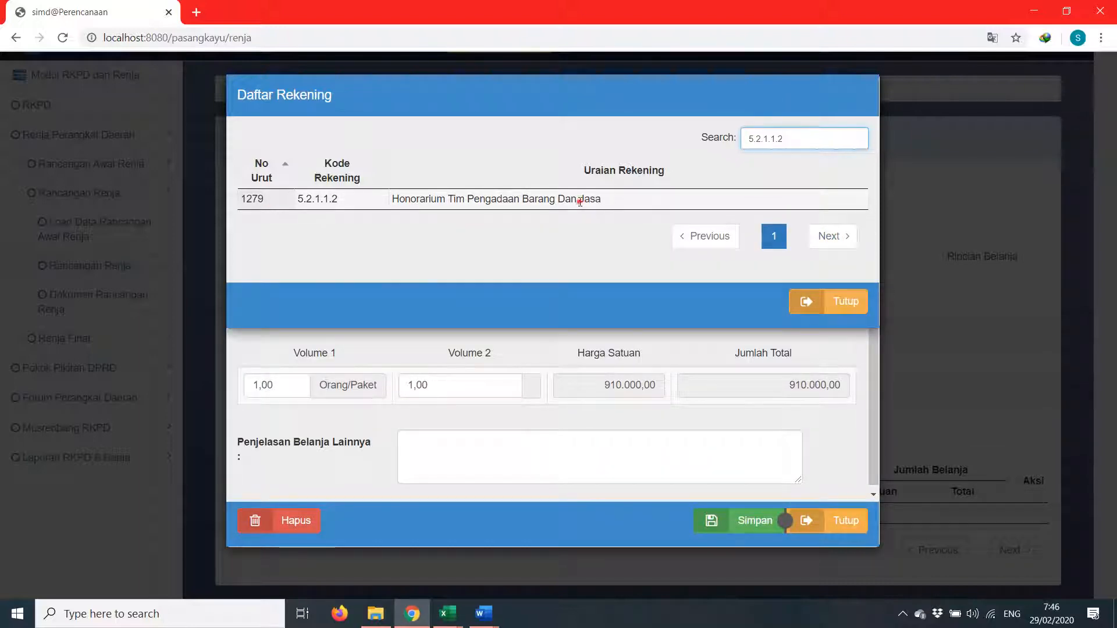
left_click(579, 201)
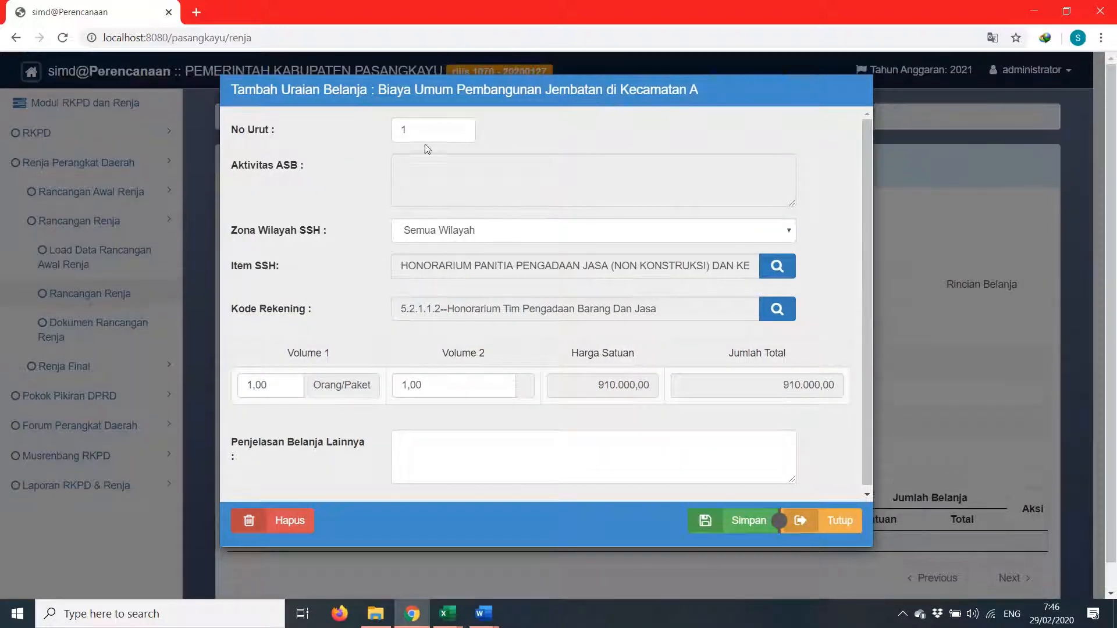
Save the expenditure item with Penjelasan Belanja Lainnya left blank and return to the activity list
scroll(478, 326, "down", 1)
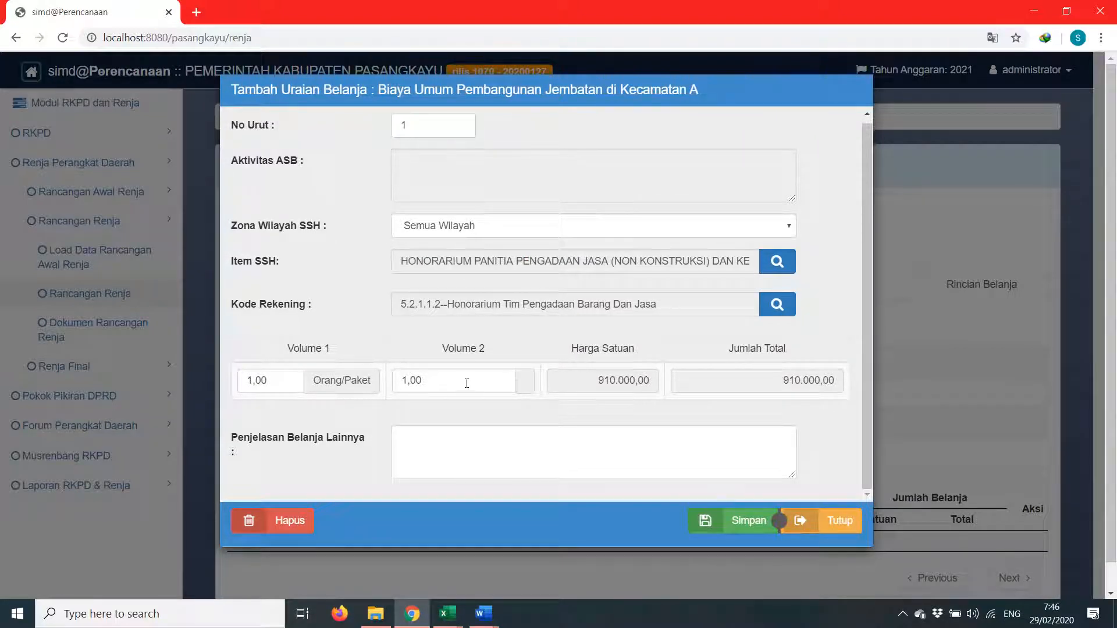
scroll(493, 448, "down", 1)
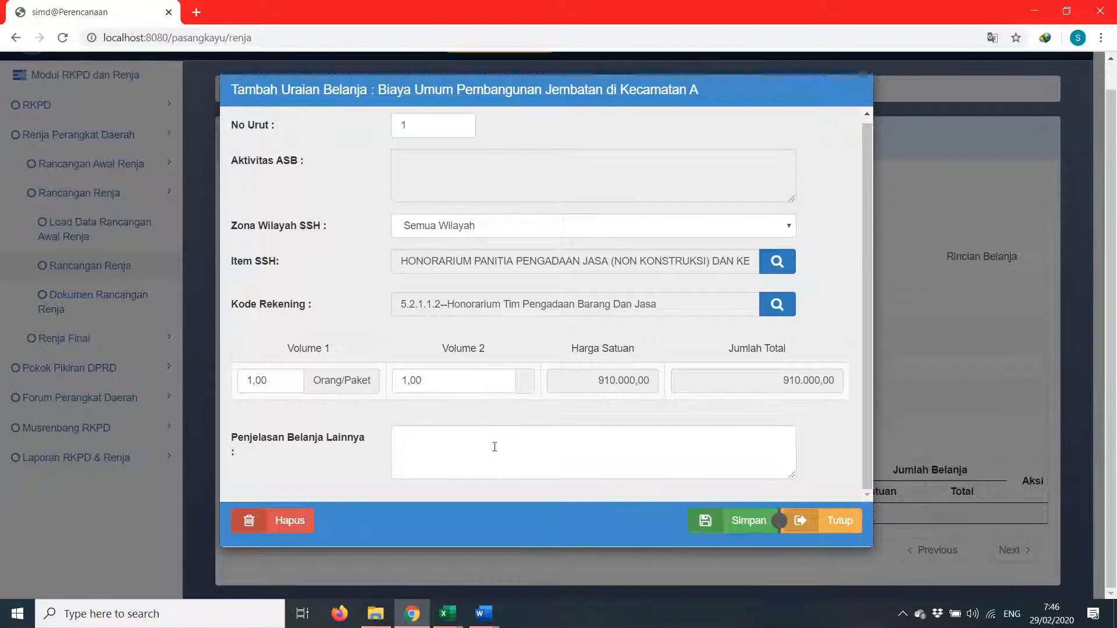
left_click(487, 444)
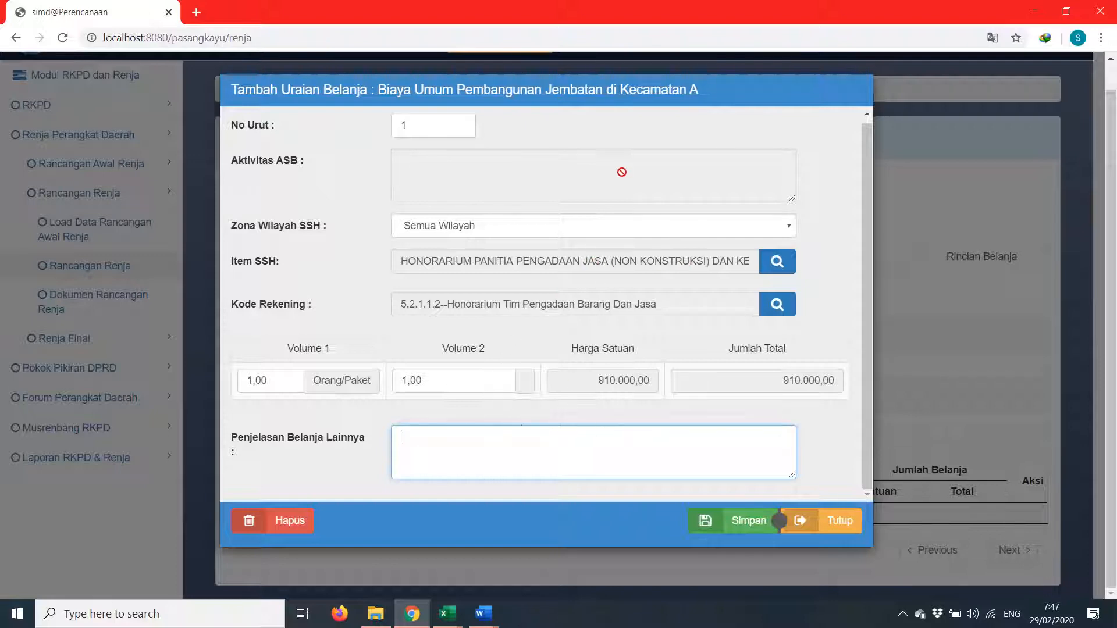
left_click(561, 466)
left_click(693, 531)
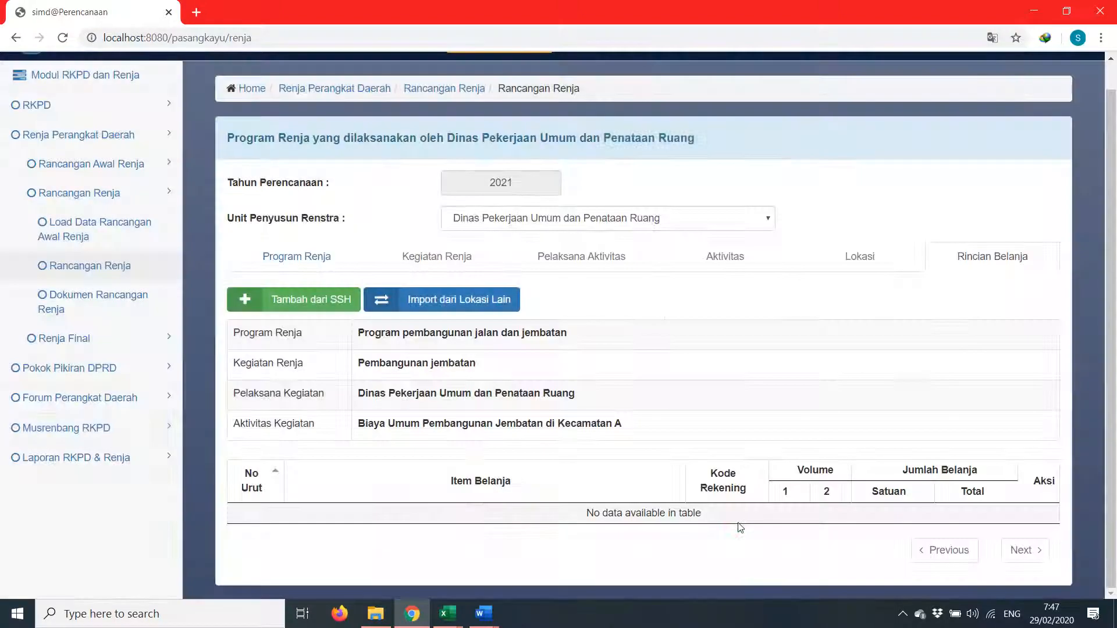
scroll(757, 470, "down", 1)
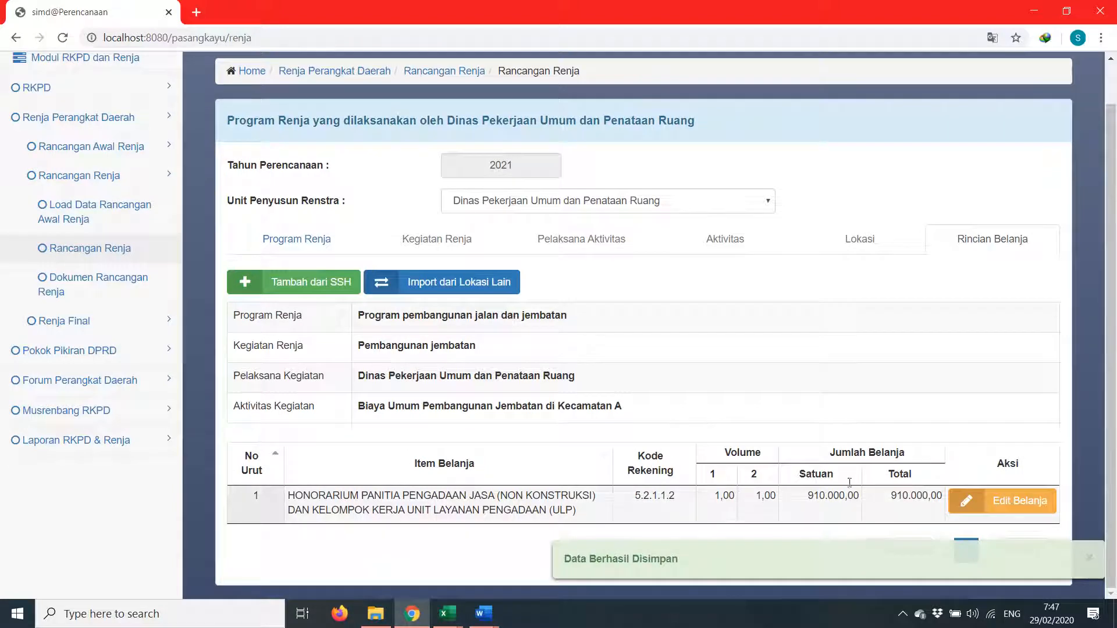
left_click(466, 404)
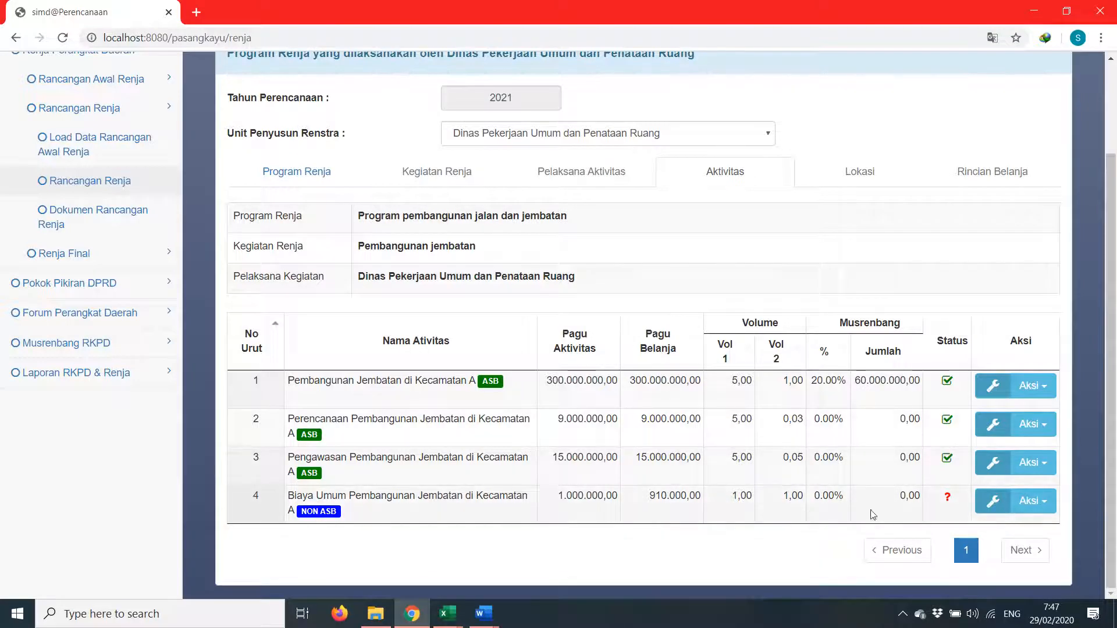
Mark the Biaya Umum Pembangunan Jembatan activity as Telah Direviu and save it
left_click(1019, 500)
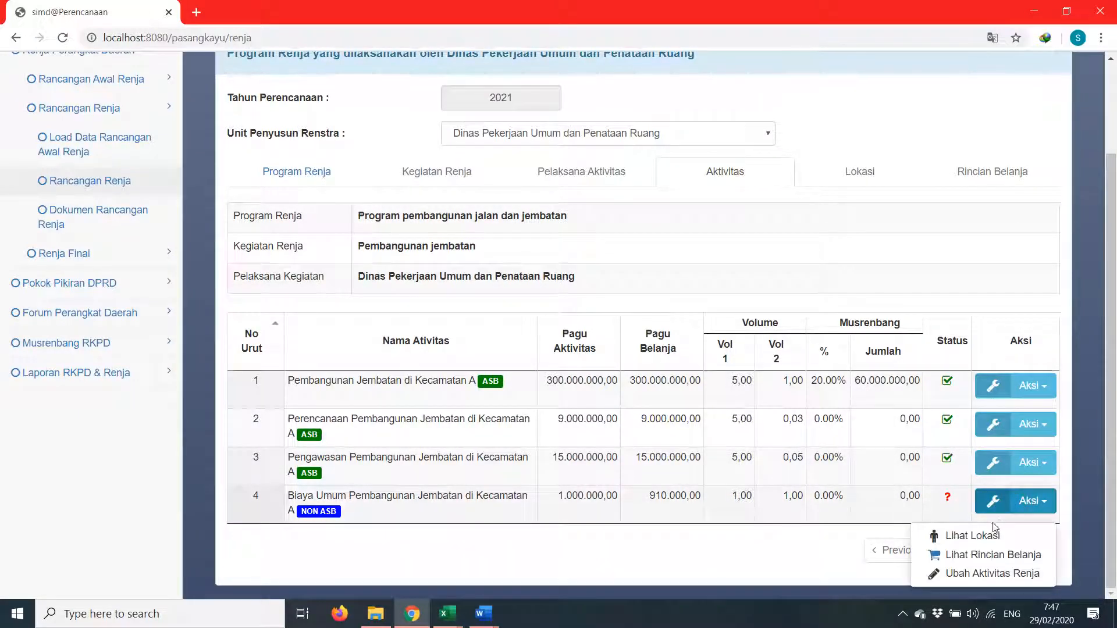
left_click(954, 574)
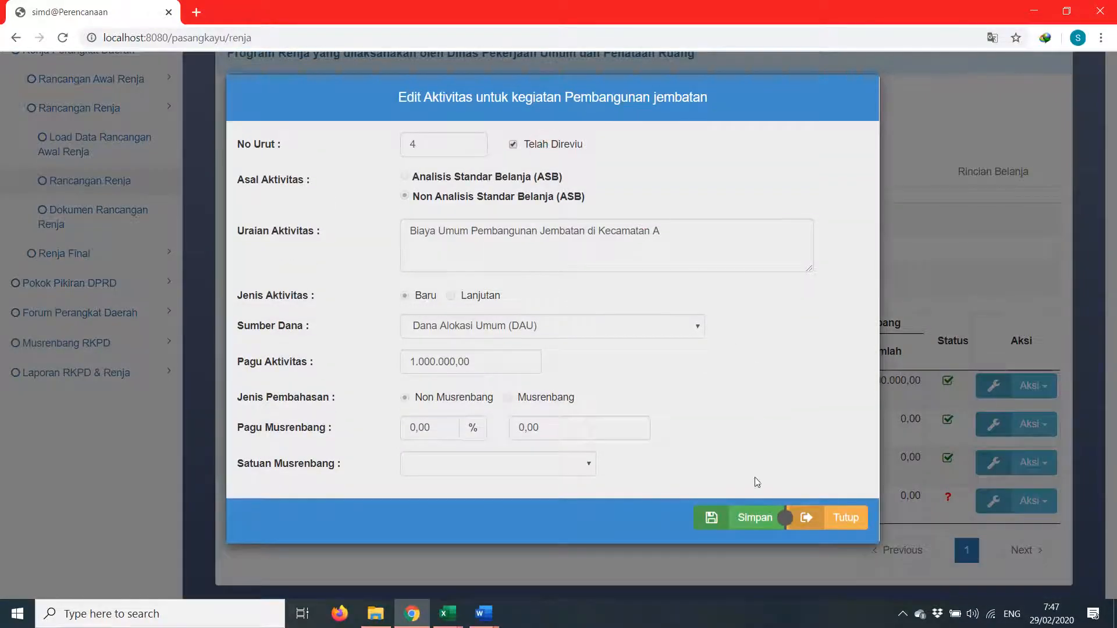
left_click(748, 517)
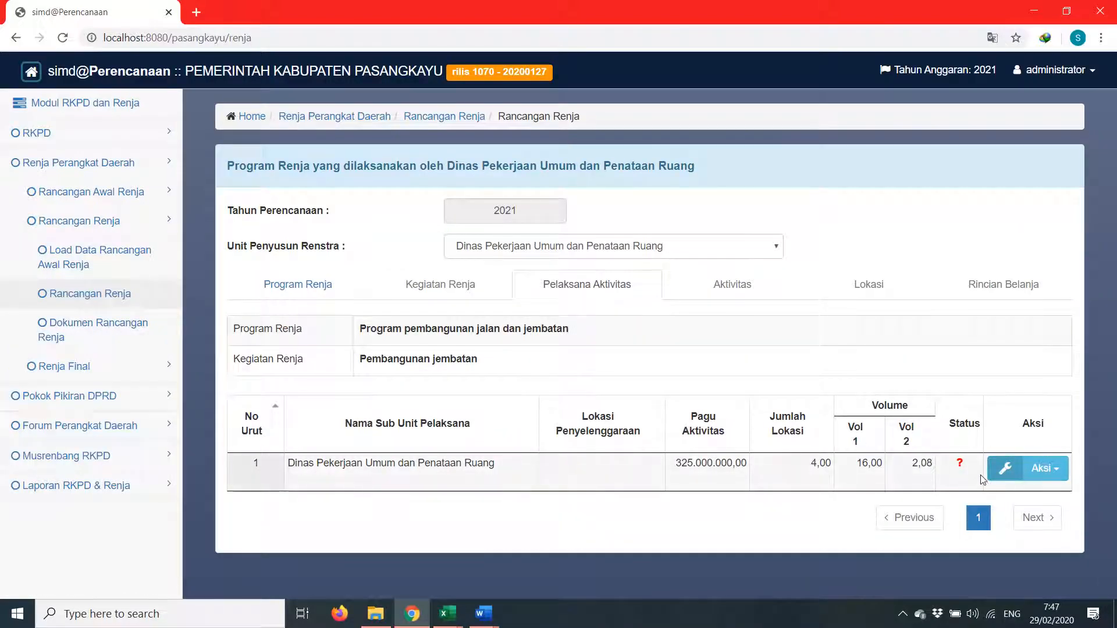
Post the implementing sub unit Dinas Pekerjaan Umum dan Penataan Ruang for Pembangunan jembatan
left_click(1030, 469)
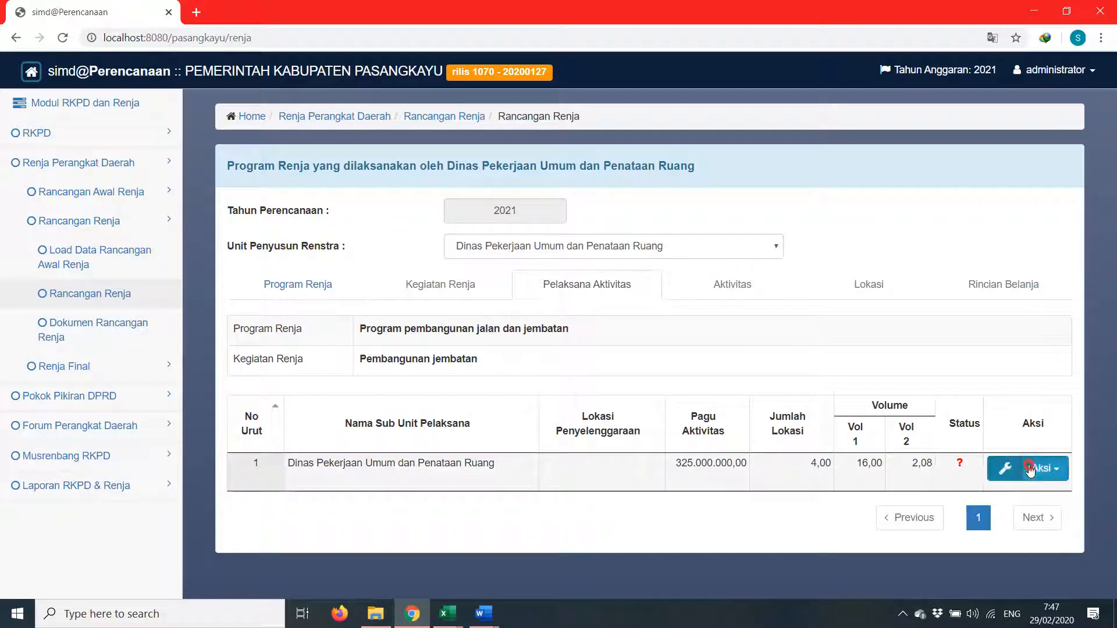
left_click(1016, 522)
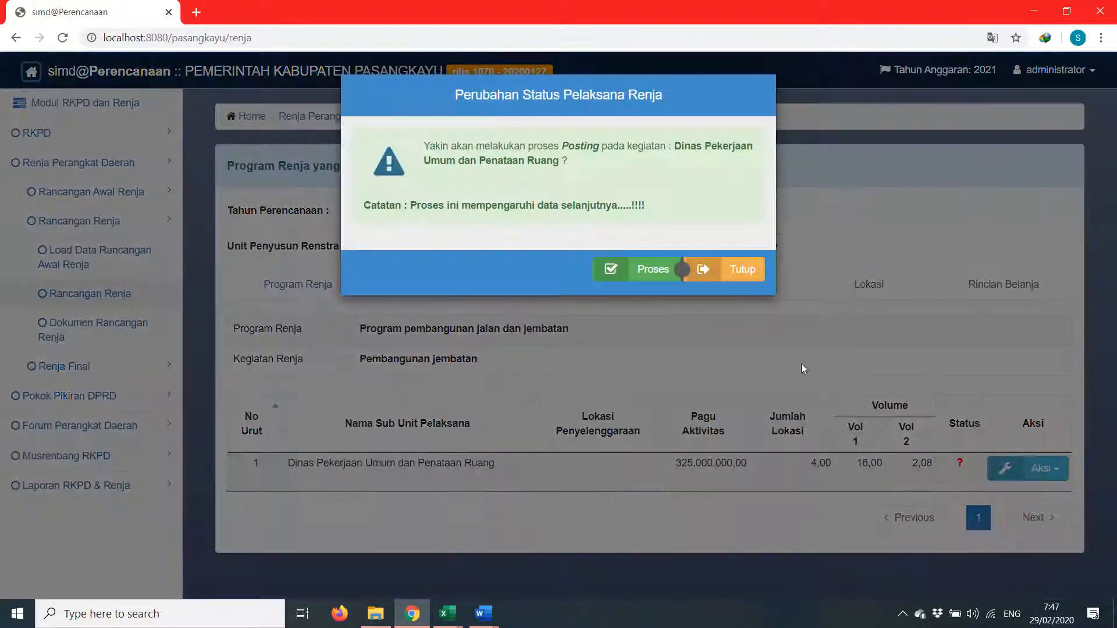
left_click(645, 270)
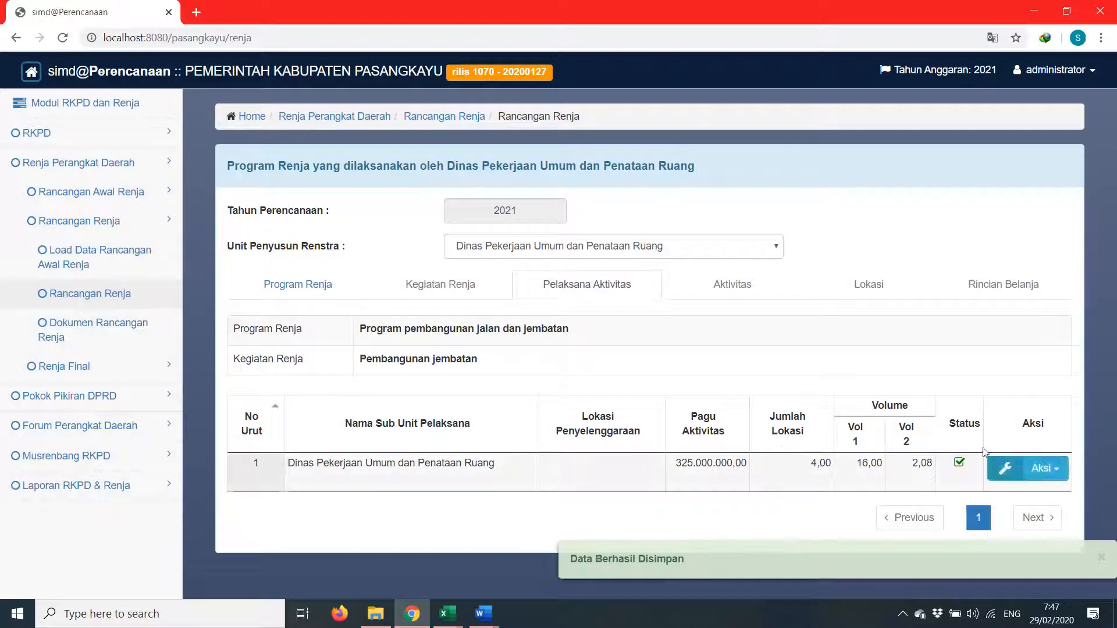
Return to the Kegiatan Renja list and post the Pembangunan jembatan kegiatan
left_click(457, 360)
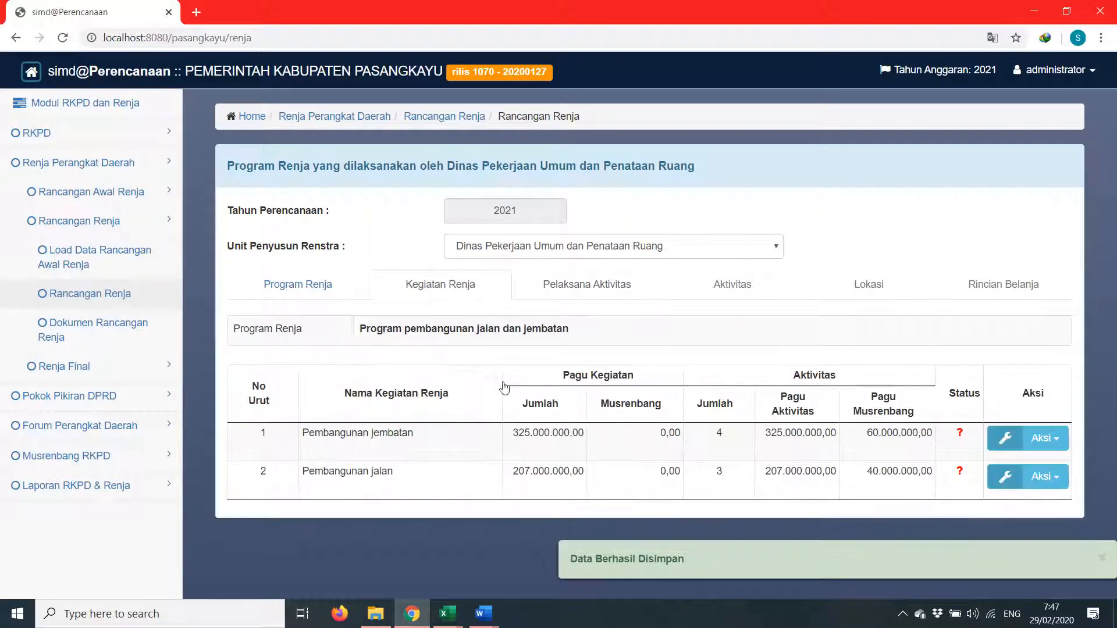
left_click(1059, 443)
left_click(1016, 561)
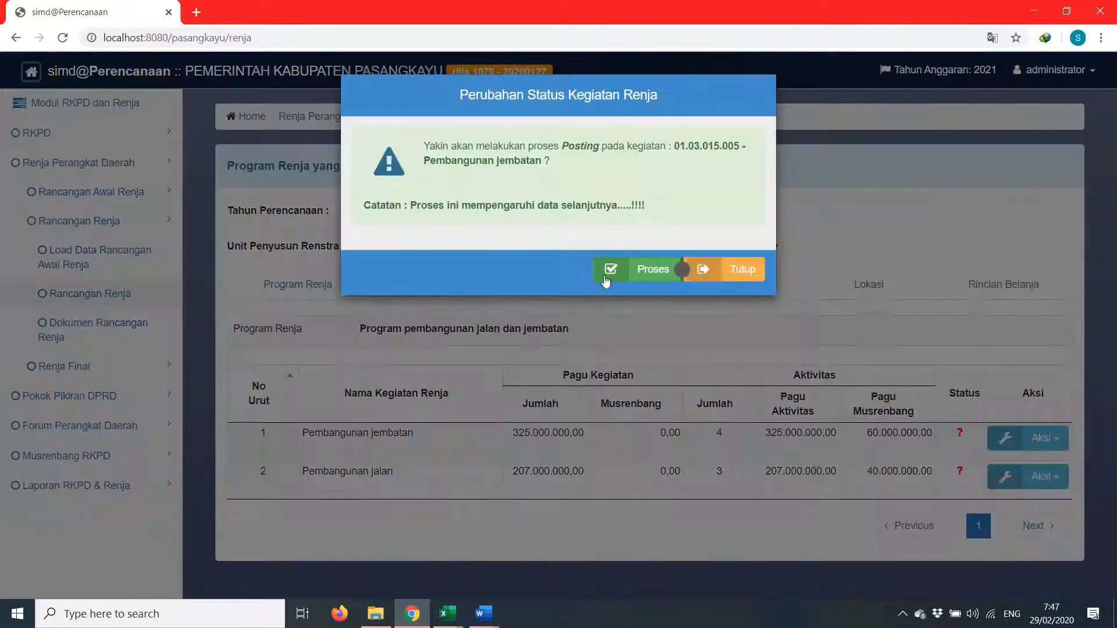
left_click(606, 279)
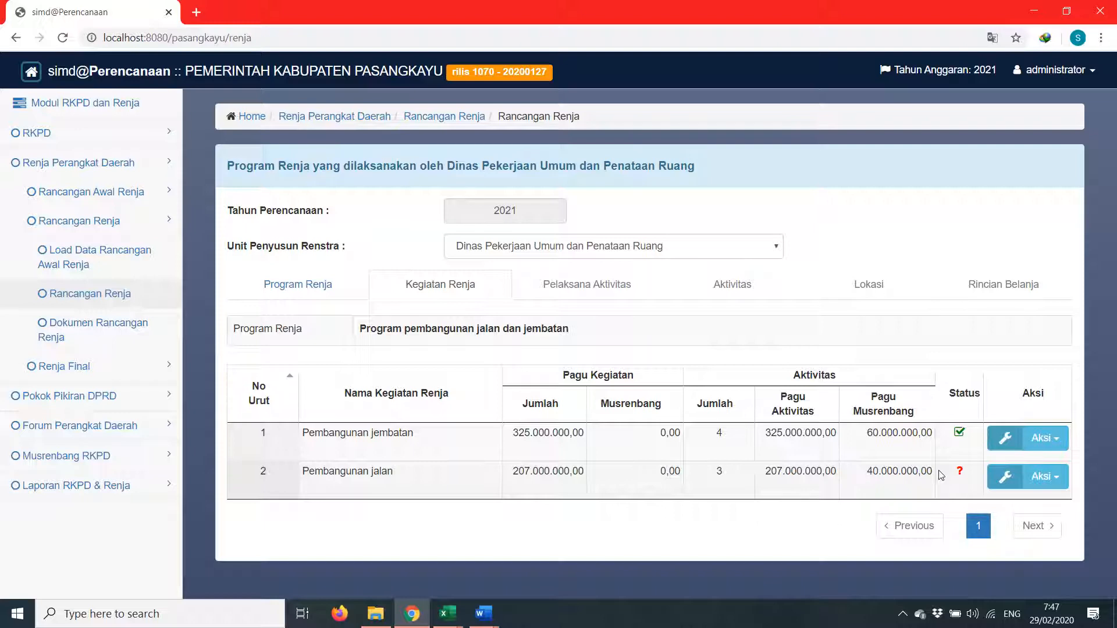
Open the activity list of the Pembangunan jalan kegiatan under the implementing sub unit Dinas Pekerjaan Umum dan Penataan Ruang
left_click(421, 484)
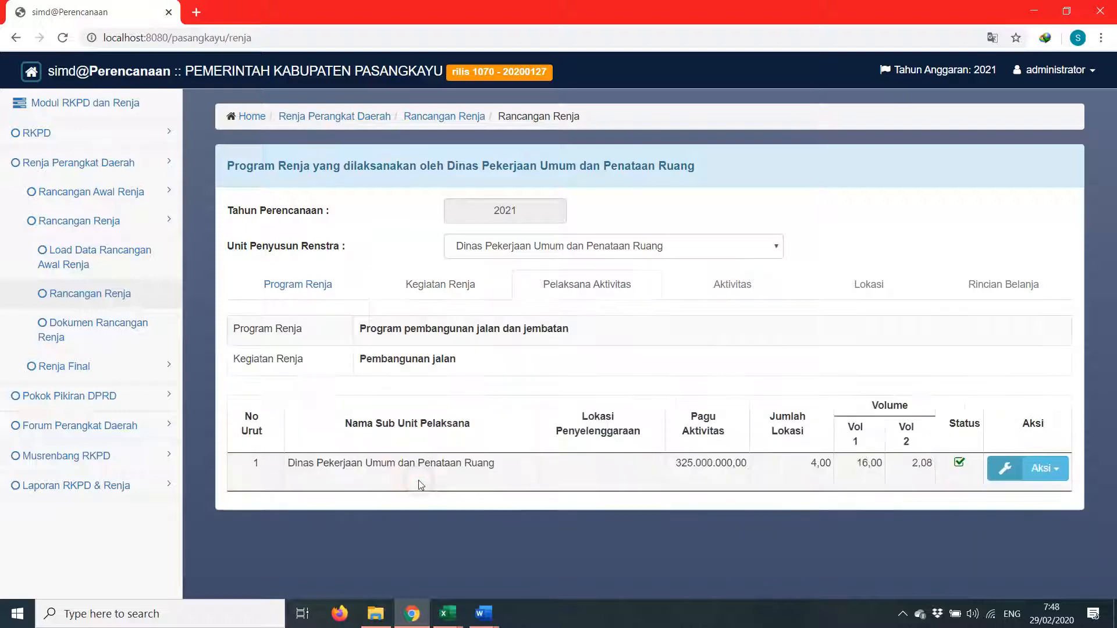
left_click(474, 465)
scroll(698, 442, "down", 1)
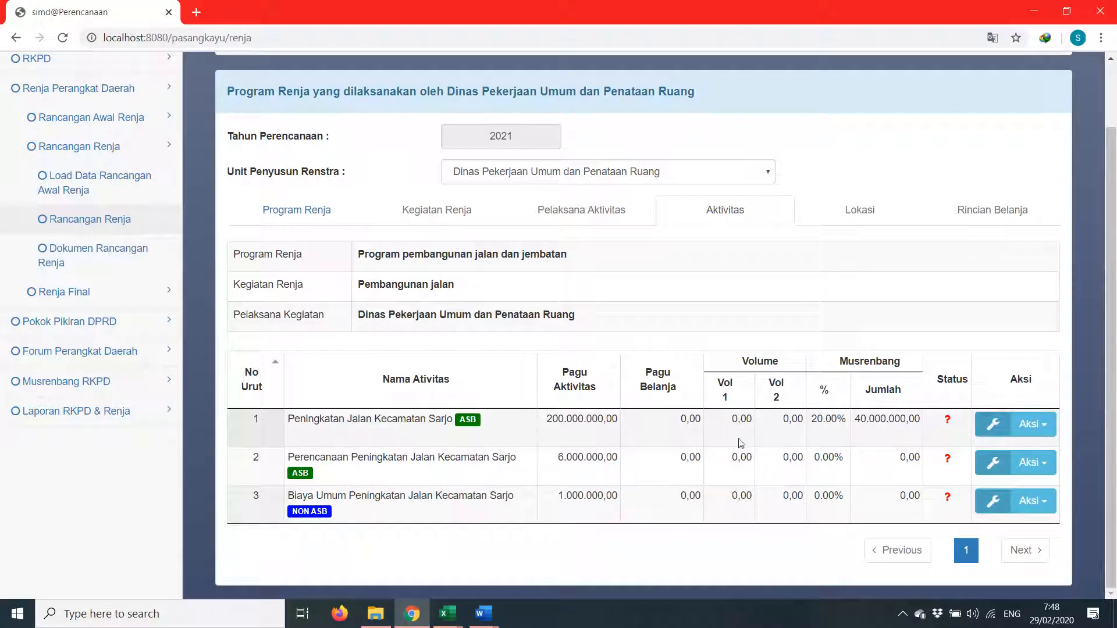
Start a new location for the Peningkatan Jalan Kecamatan Sarjo activity with No Urut 1
left_click(985, 434)
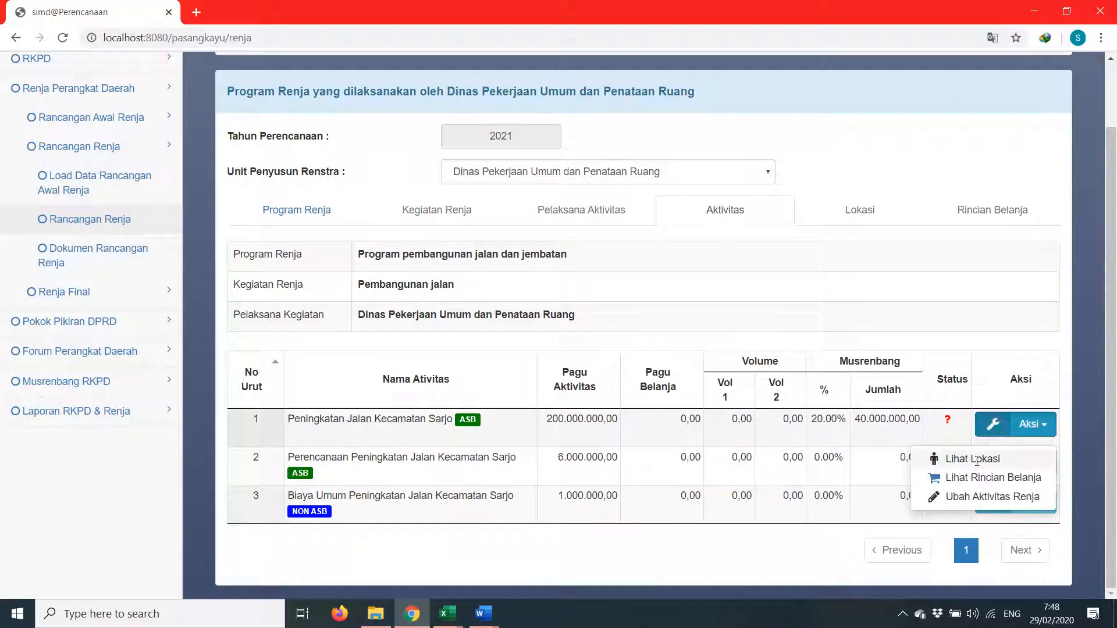
left_click(957, 457)
left_click(294, 295)
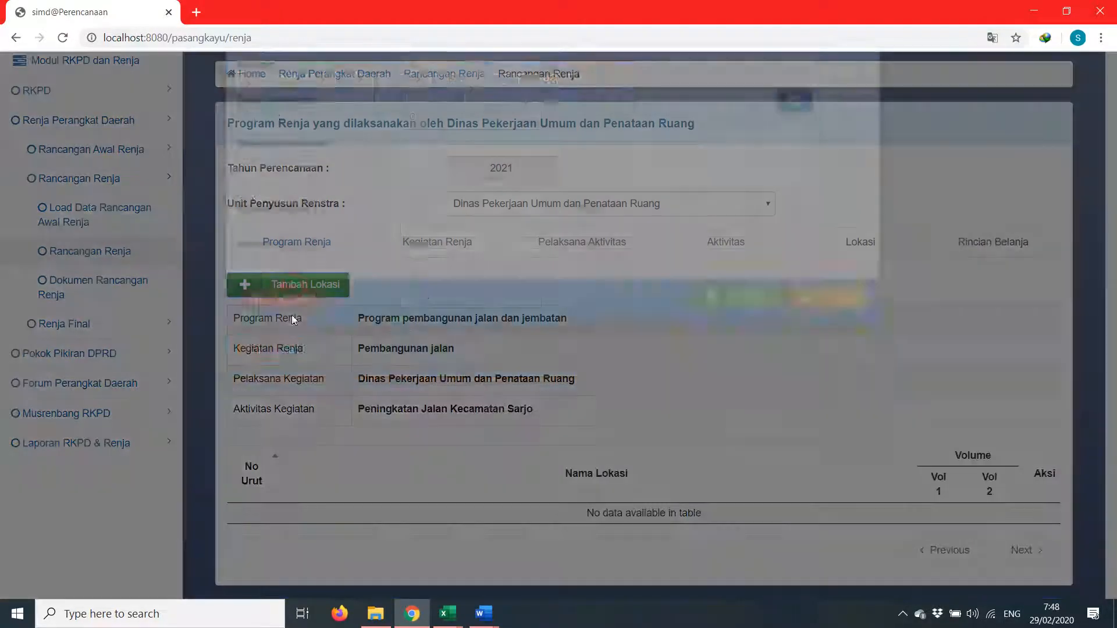
left_click(460, 127)
type("1")
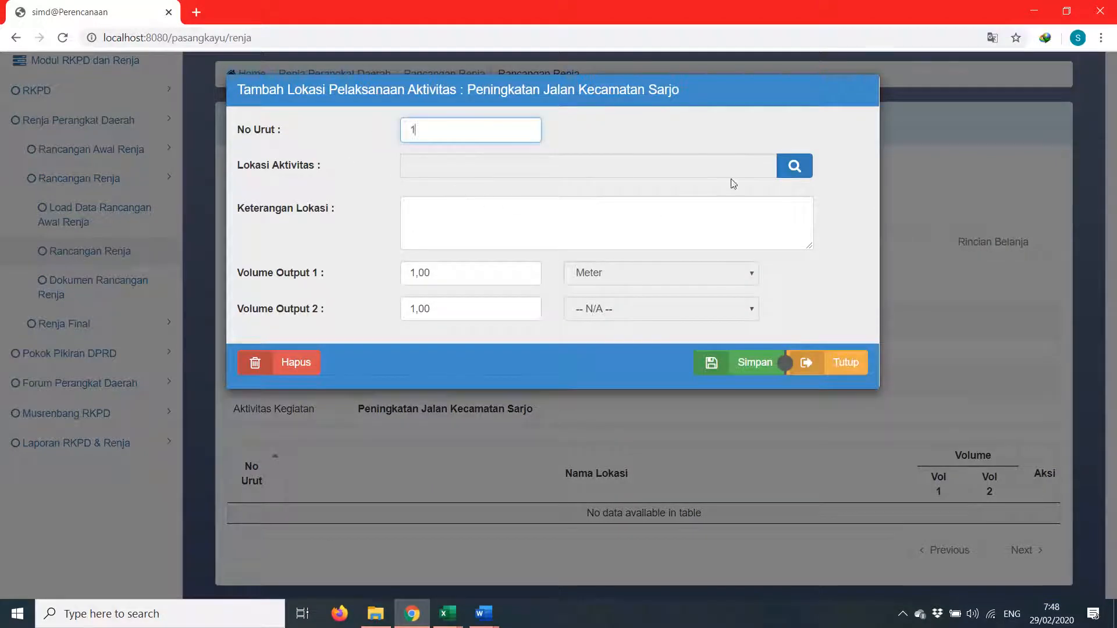
Choose Desa Sarjo in Kecamatan Sarjo as the activity location
left_click(795, 166)
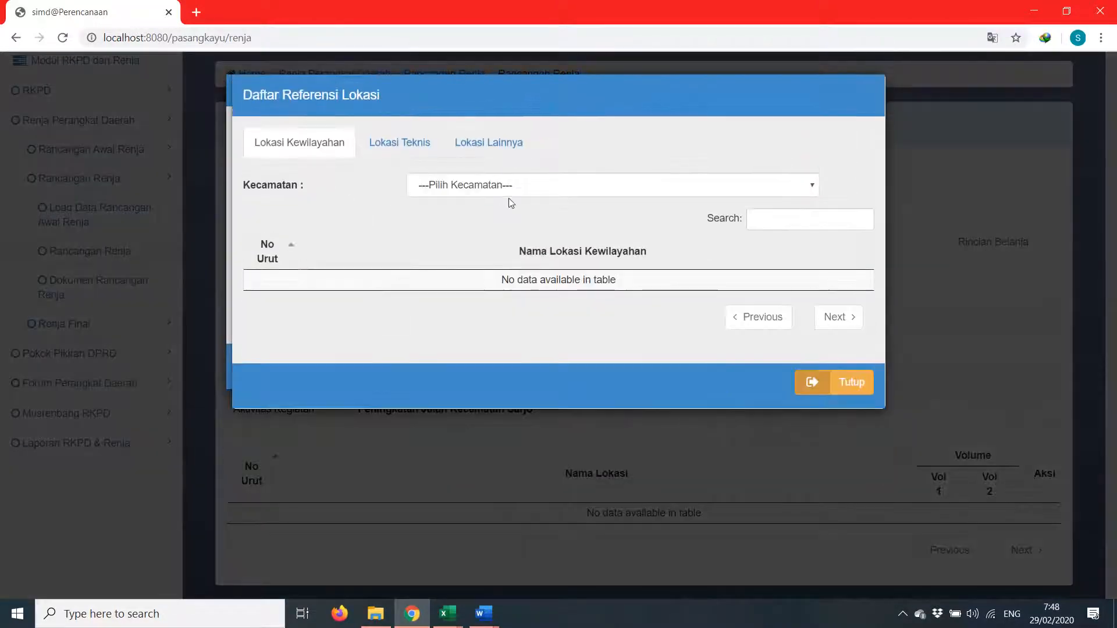
left_click(510, 186)
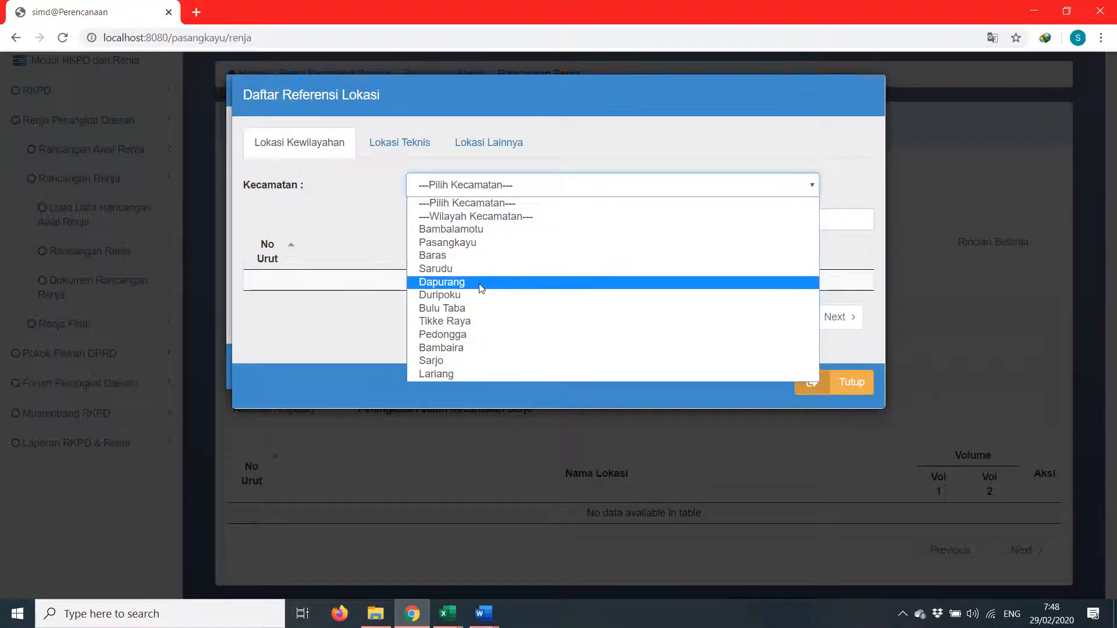
left_click(466, 373)
left_click(484, 187)
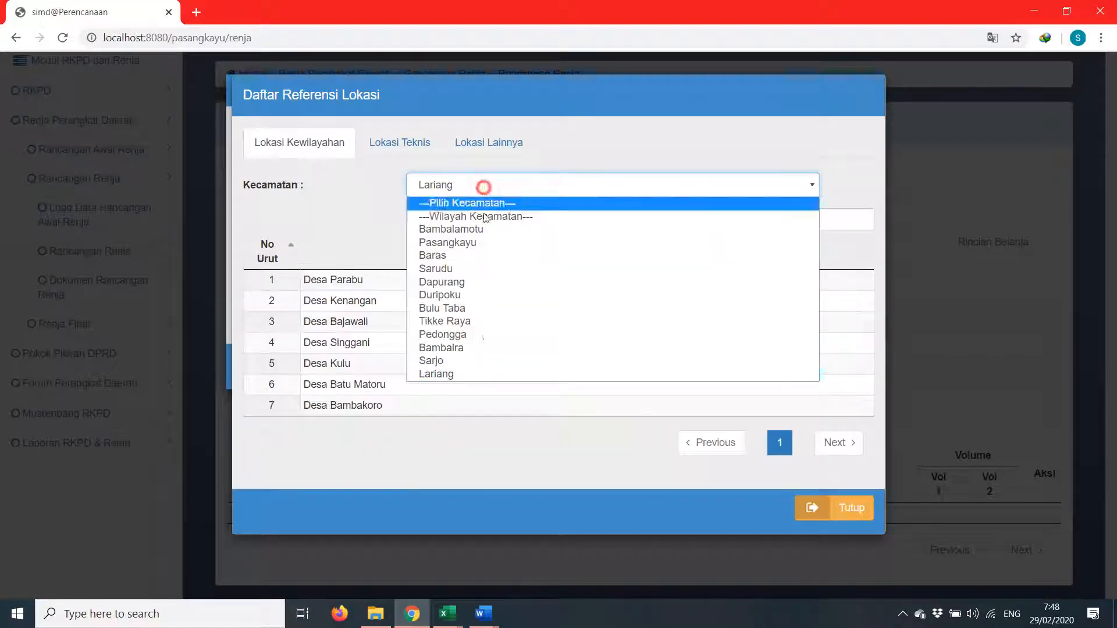
left_click(476, 361)
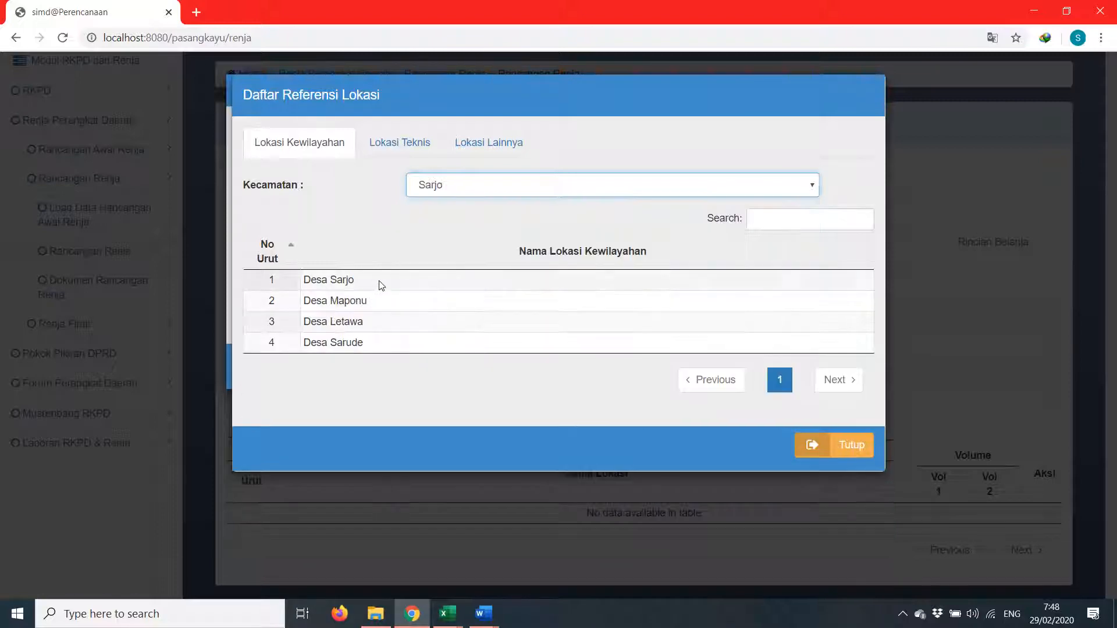
left_click(382, 285)
Set Volume Output 1 to 20, save the Desa Sarjo location, and return to the activity list
left_click(466, 272)
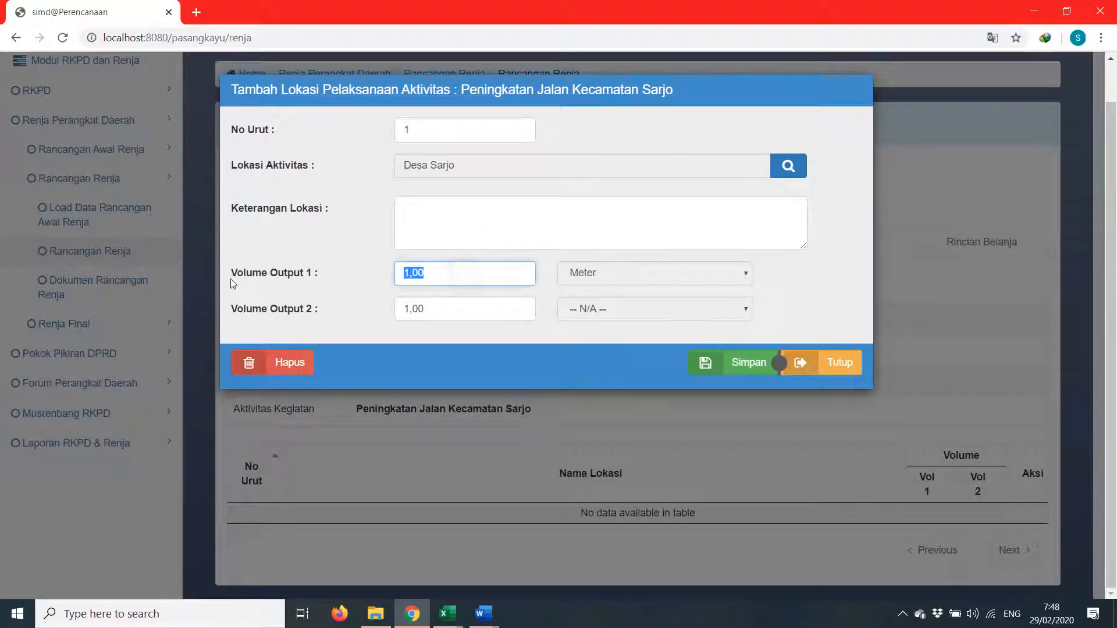
type("20")
left_click(436, 306)
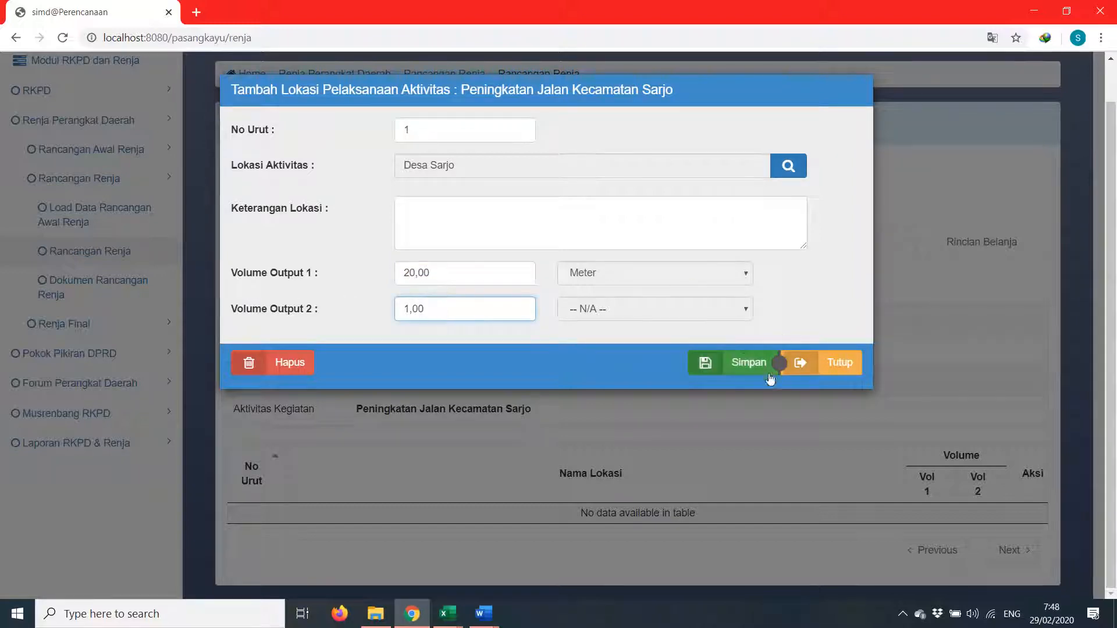
left_click(749, 363)
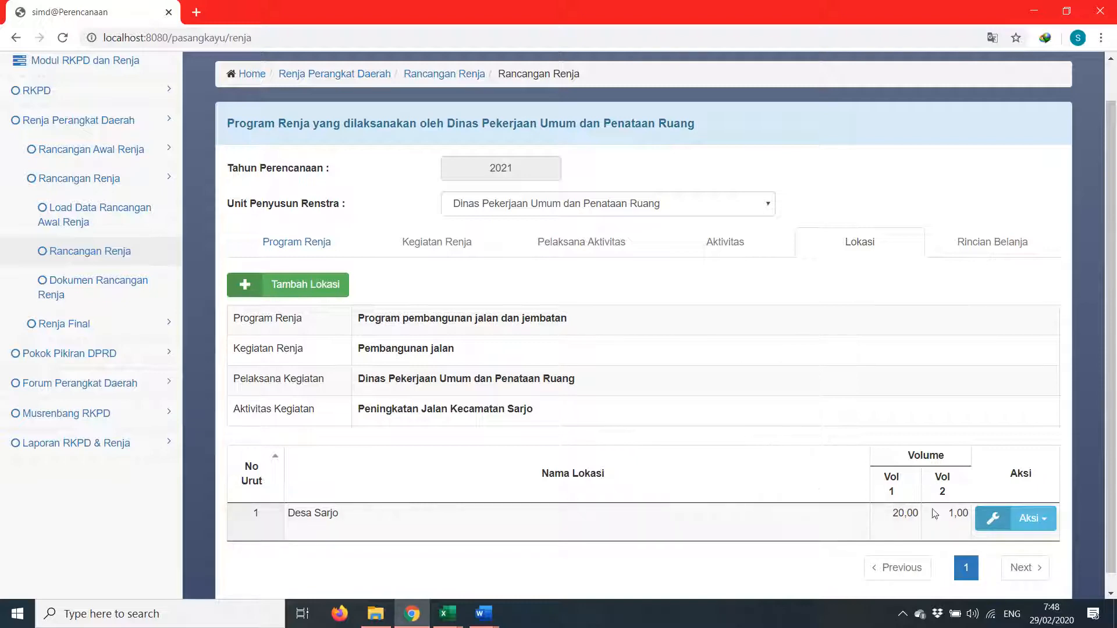
left_click(411, 409)
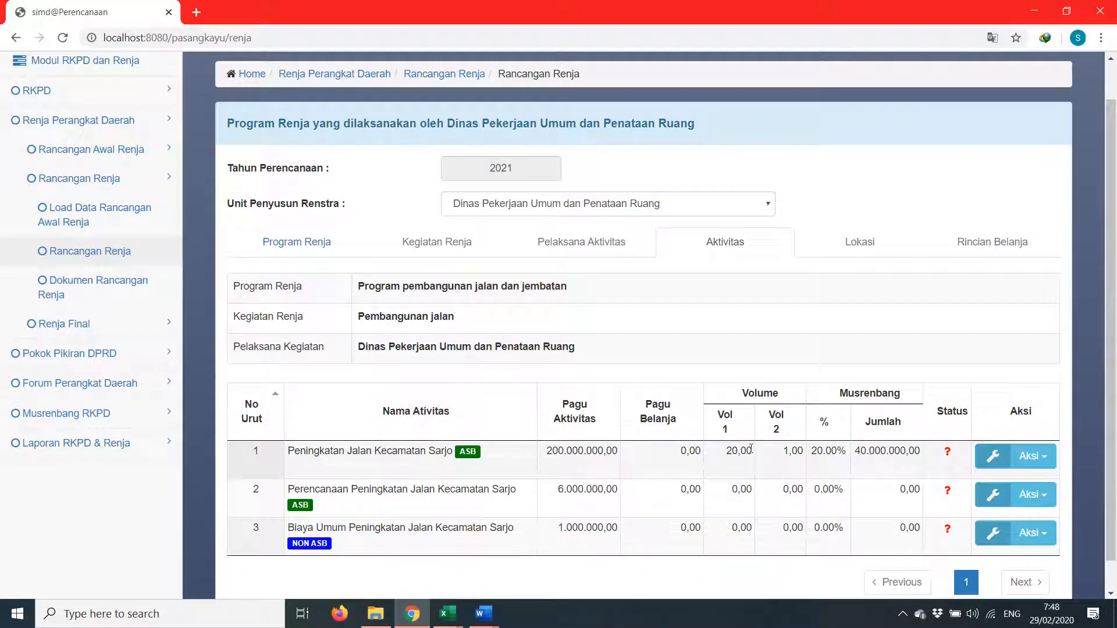
Load the ASB expenditure for Peningkatan Jalan Kecamatan Sarjo and return to the activity list
left_click(1027, 456)
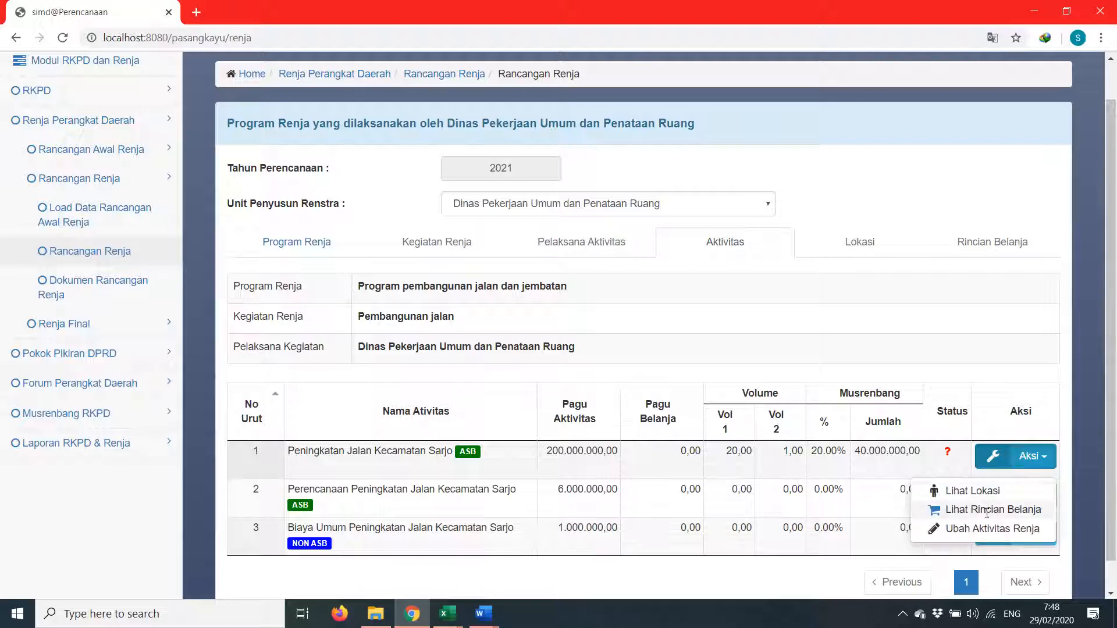
left_click(916, 512)
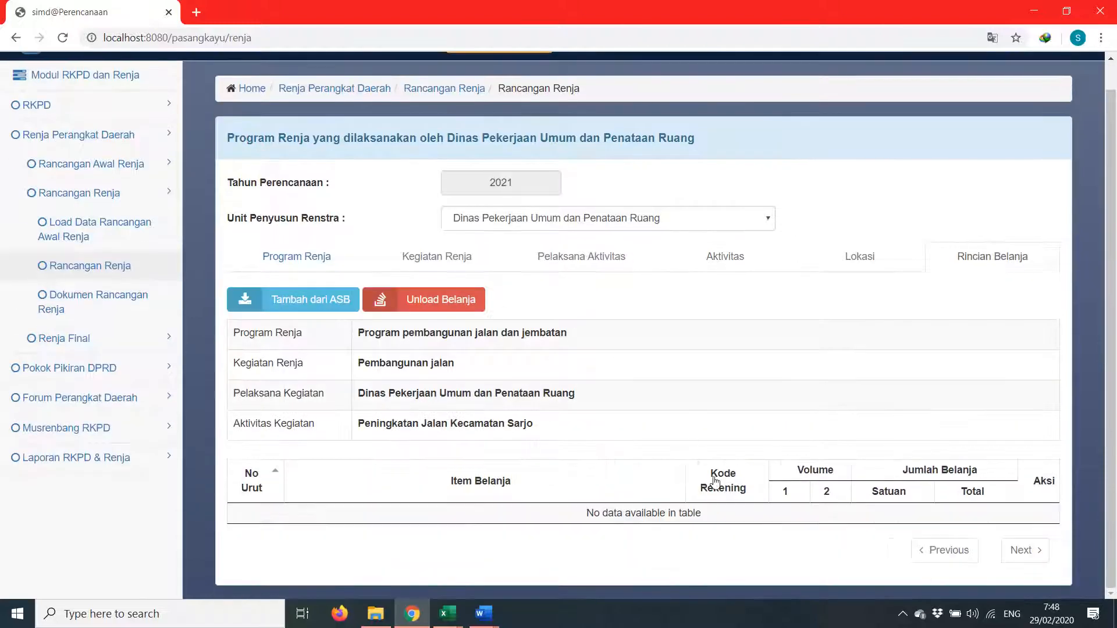
left_click(328, 308)
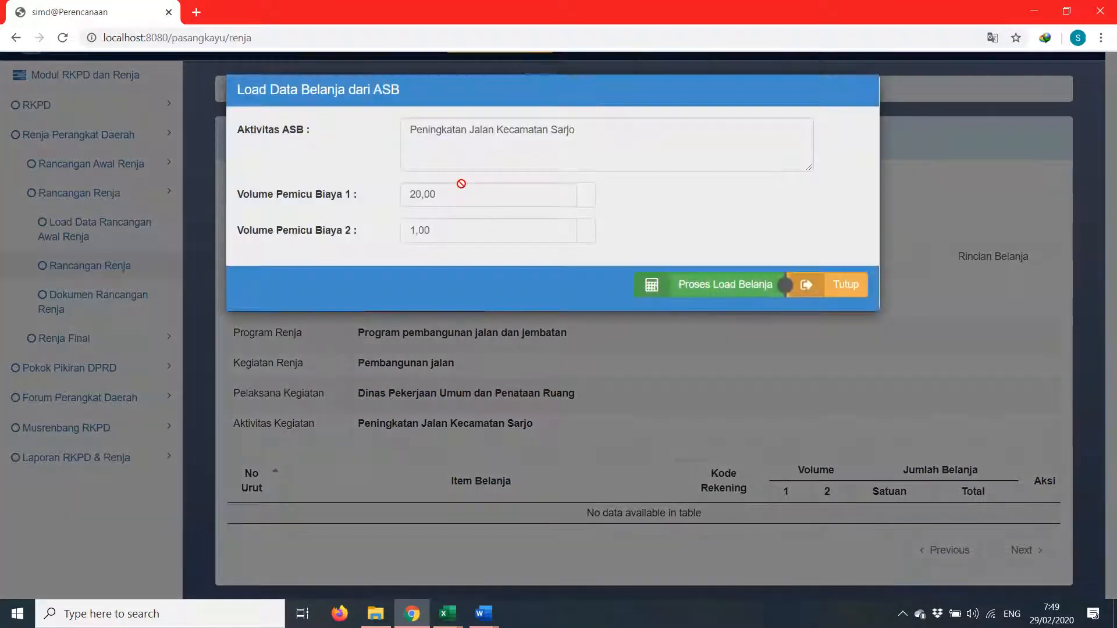
left_click(731, 296)
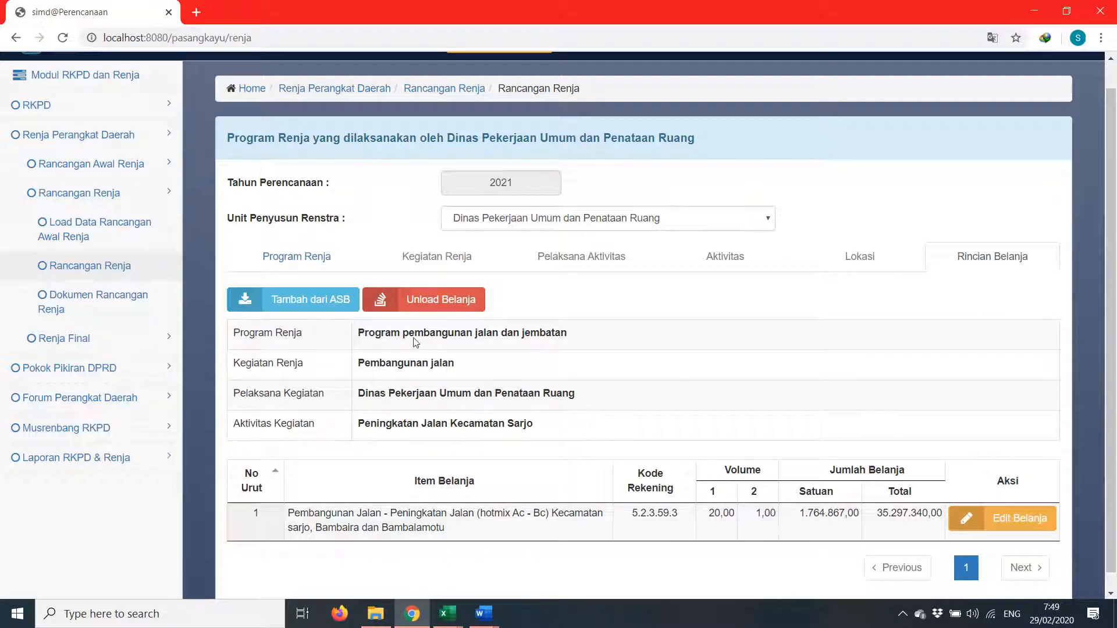
left_click(435, 424)
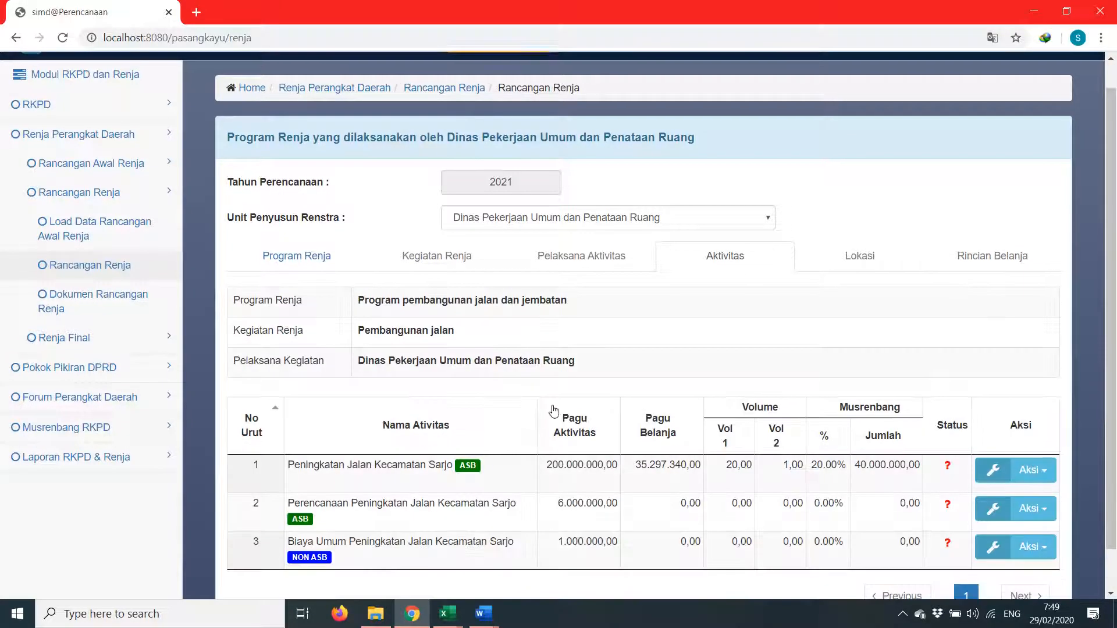
Unload the expenditure of Peningkatan Jalan Kecamatan Sarjo and go back to the activity list
scroll(634, 419, "down", 1)
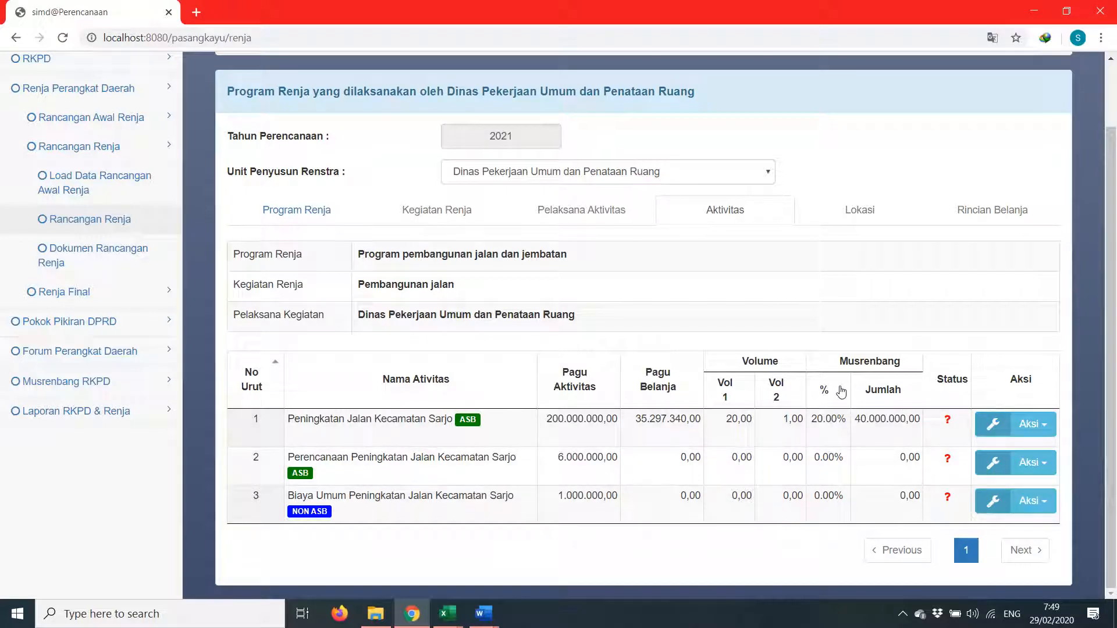
left_click(997, 424)
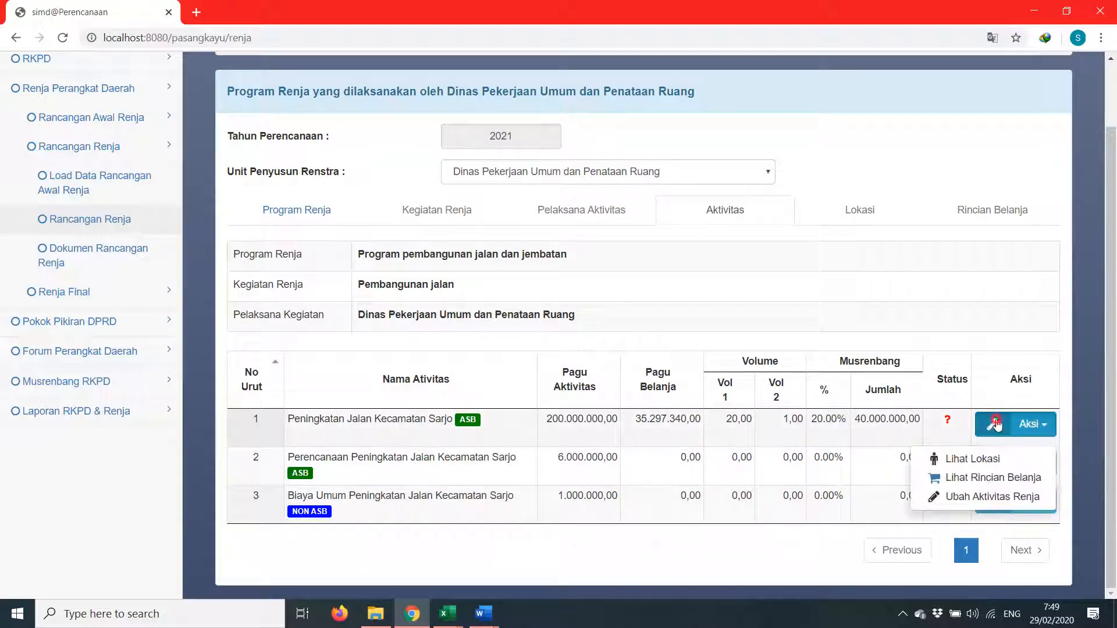
left_click(1011, 477)
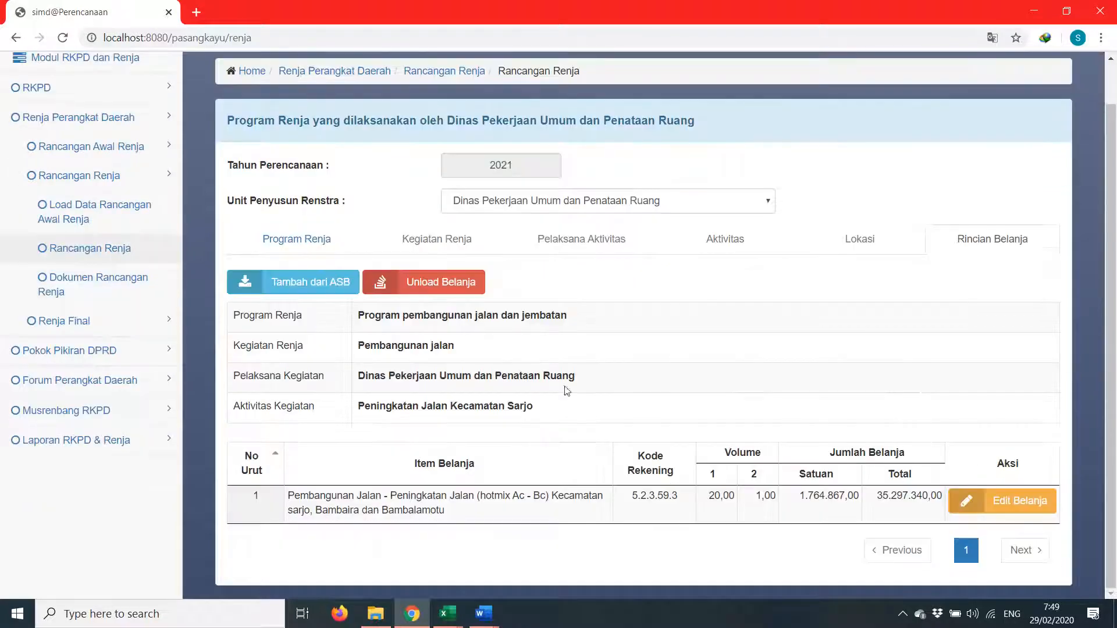
left_click(439, 291)
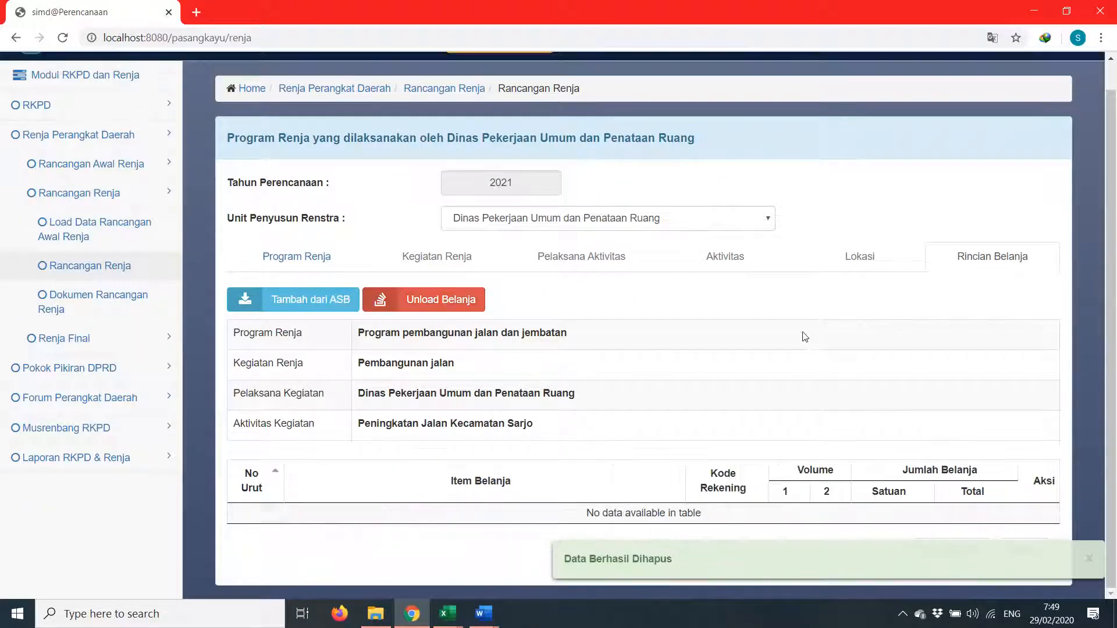
left_click(503, 425)
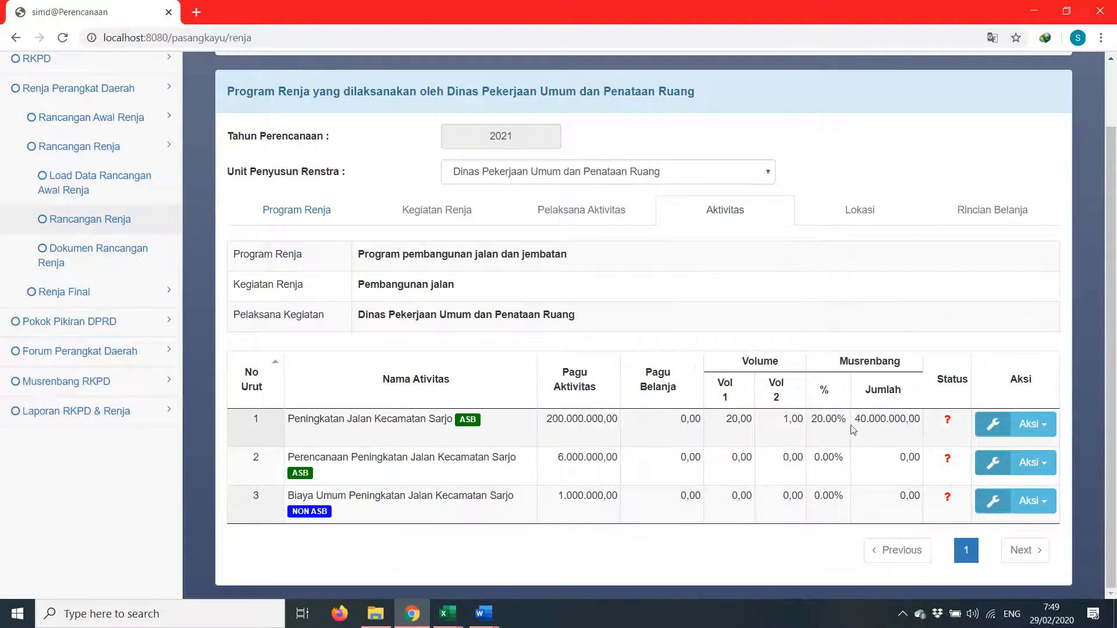
Edit the Desa Sarjo location of Peningkatan Jalan Kecamatan Sarjo, set Volume Output 1 to 80, and save it
left_click(1026, 424)
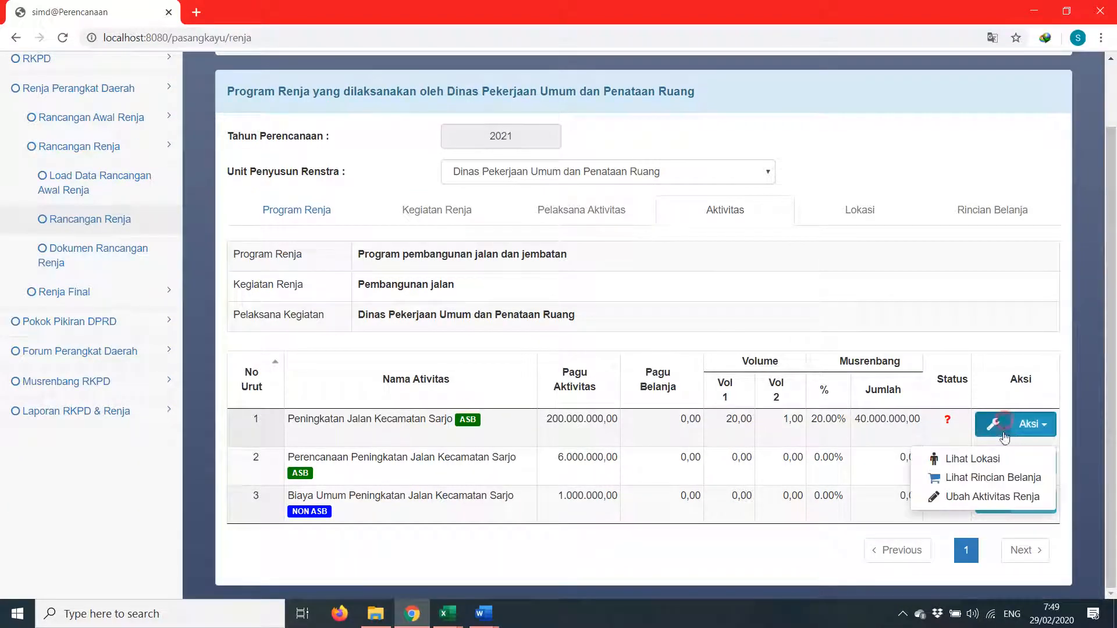
left_click(977, 459)
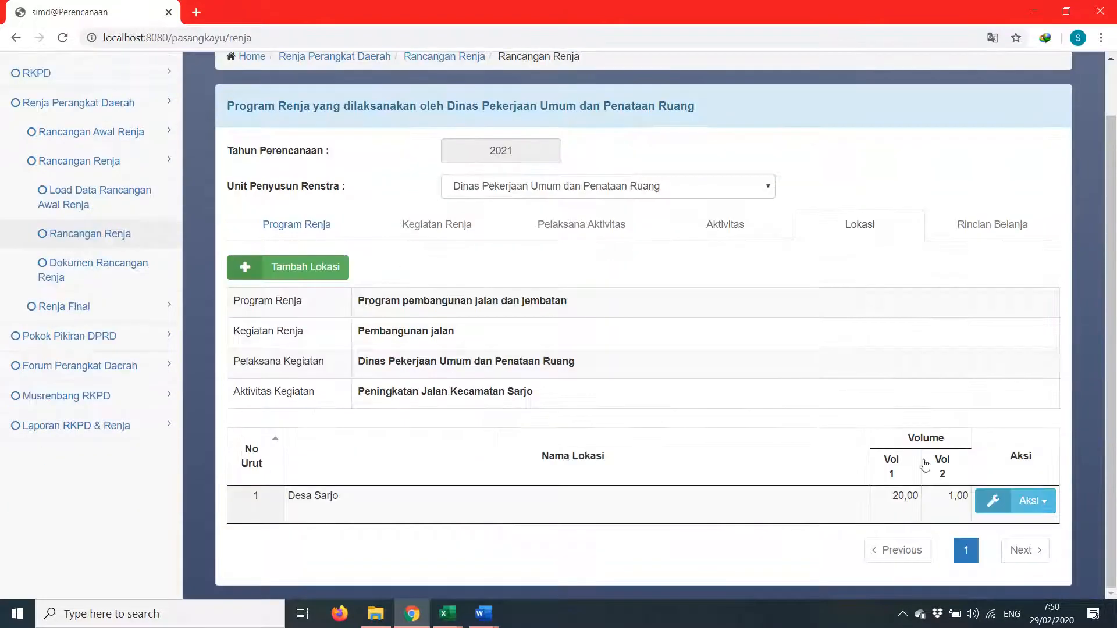
left_click(977, 505)
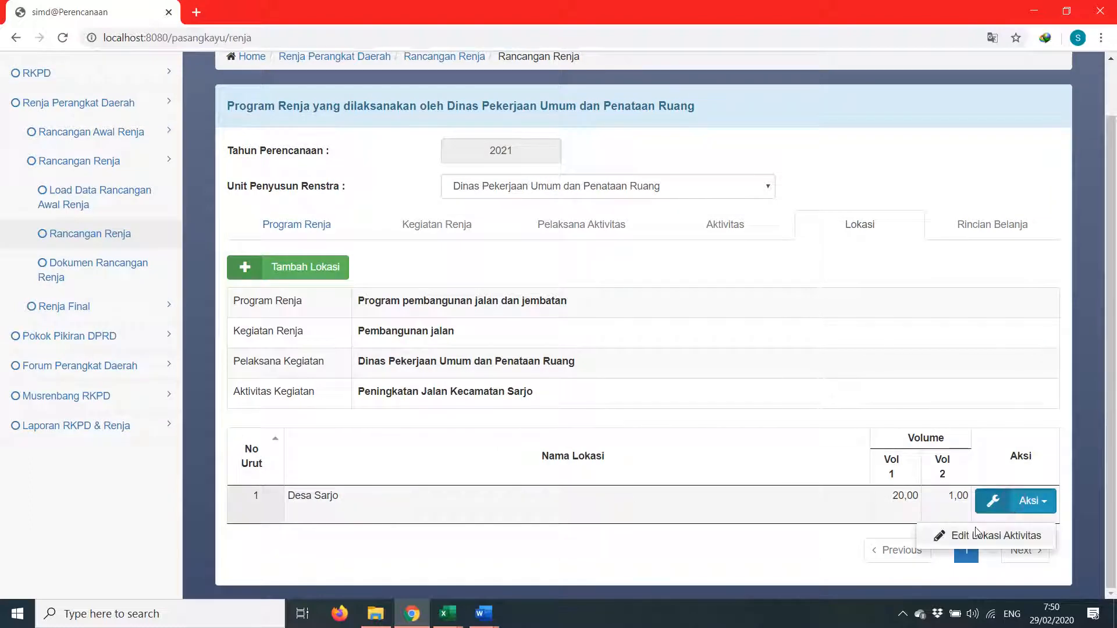
left_click(976, 534)
double_click(459, 272)
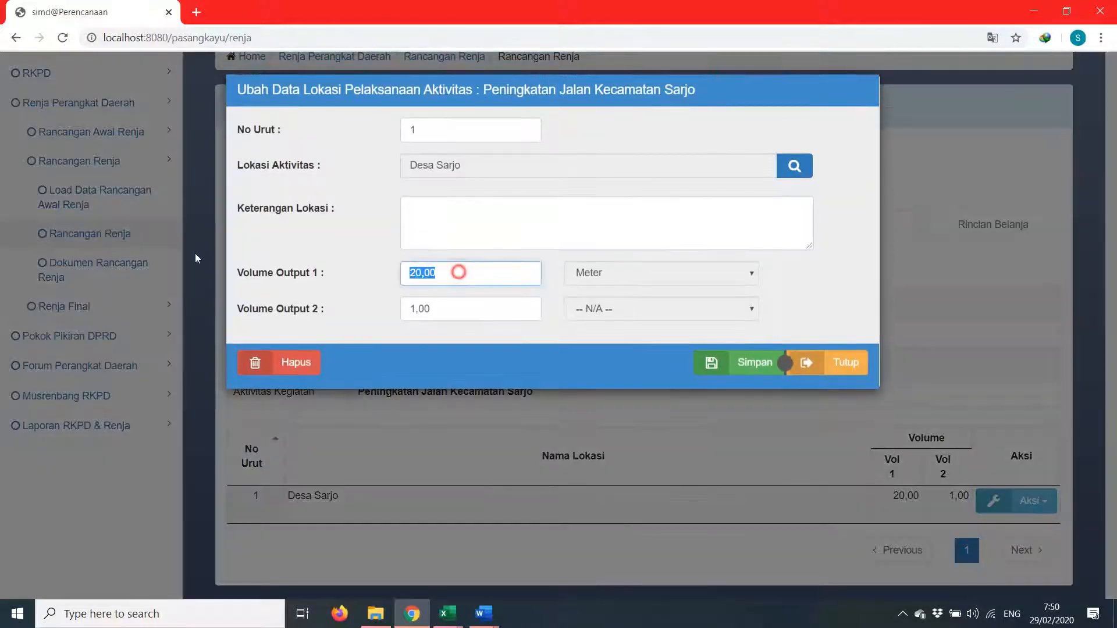
type("80")
left_click(492, 266)
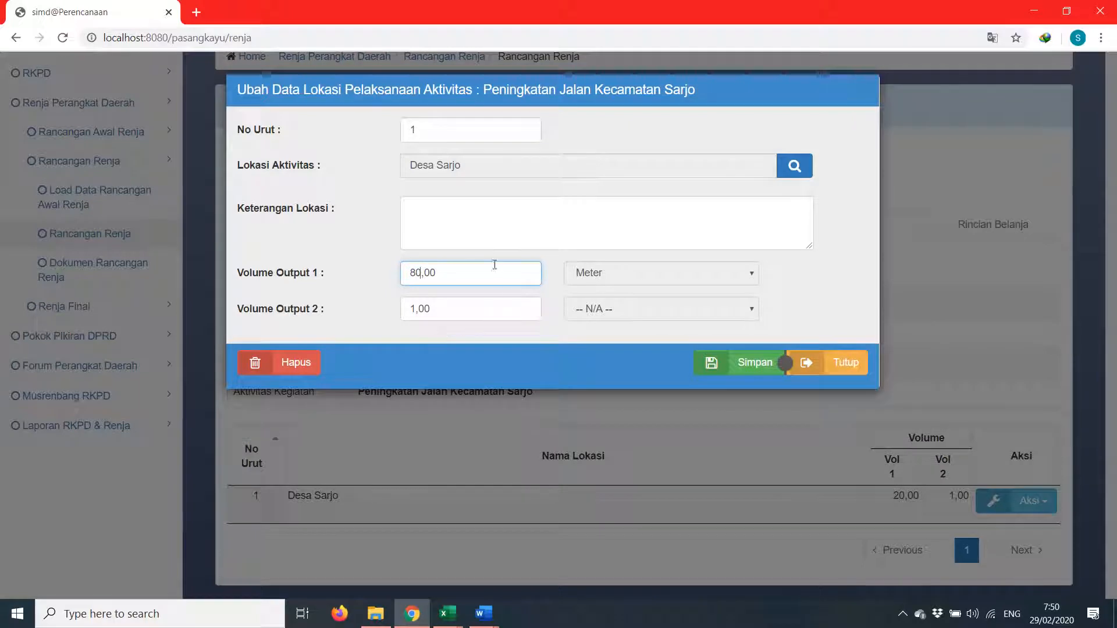
left_click(522, 217)
left_click(497, 277)
double_click(466, 309)
left_click(811, 312)
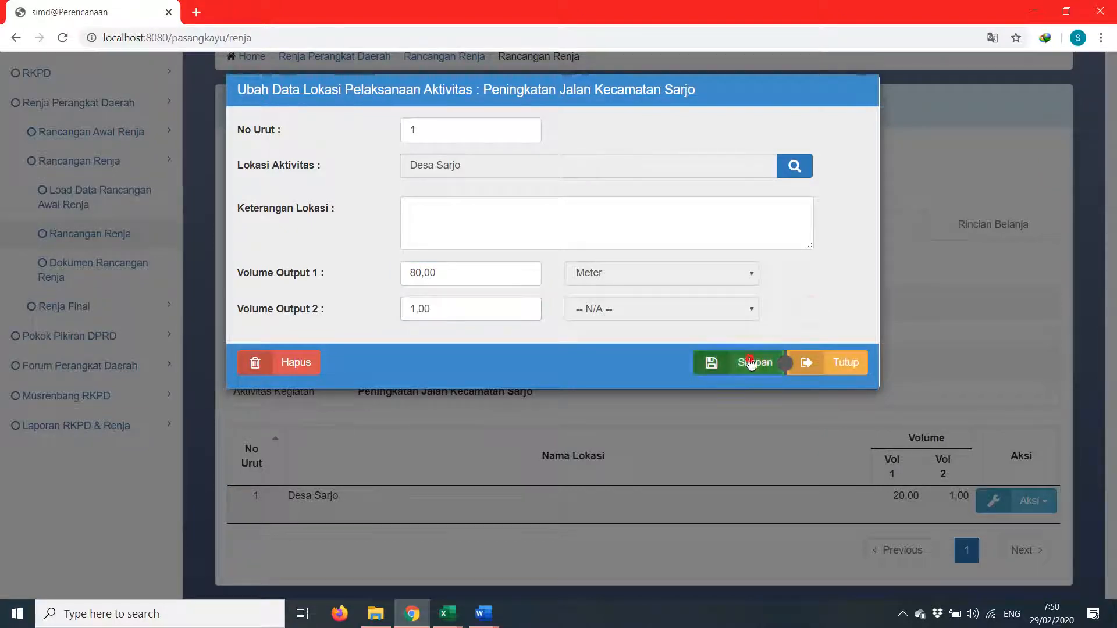
left_click(751, 362)
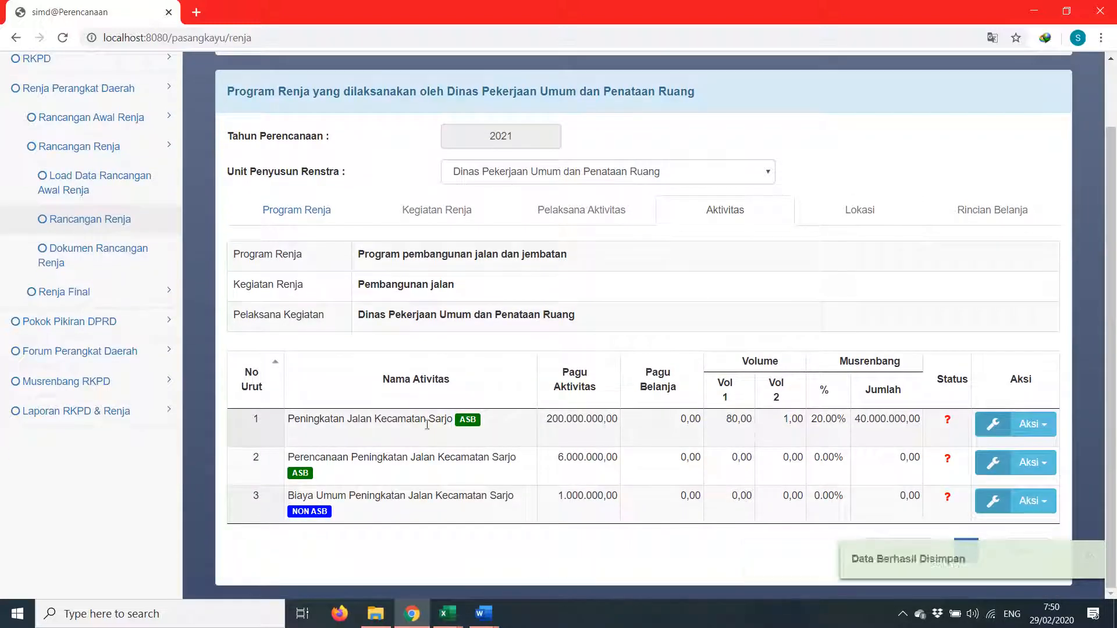
Load the expenditure of Peningkatan Jalan Kecamatan Sarjo from ASB using the 80 Meter volume, and return to the activity list
left_click(1013, 431)
left_click(993, 475)
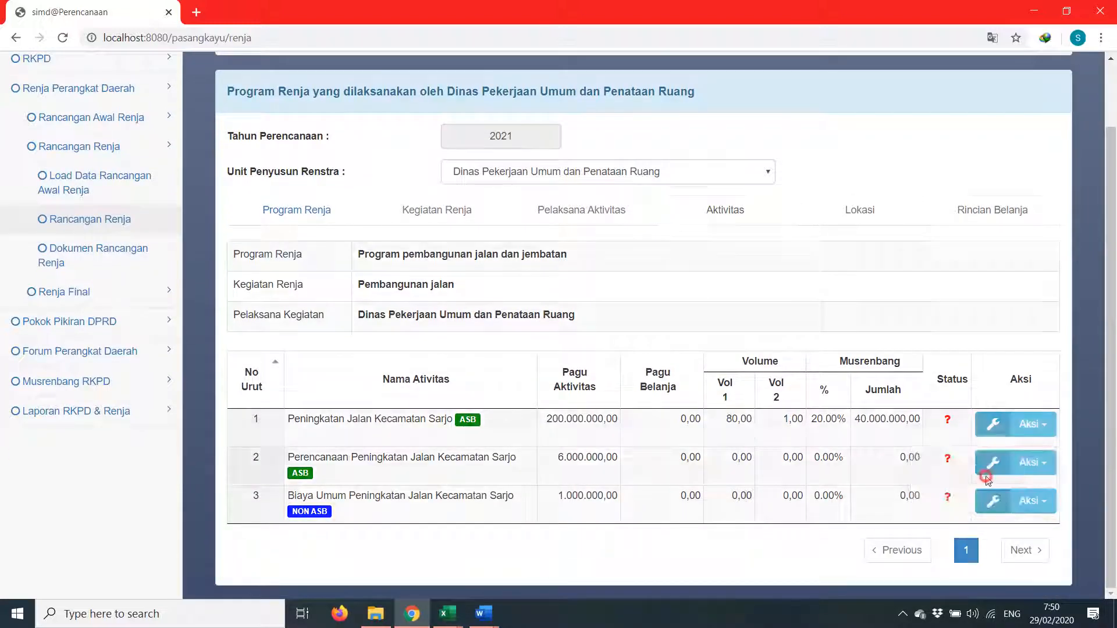
left_click(296, 326)
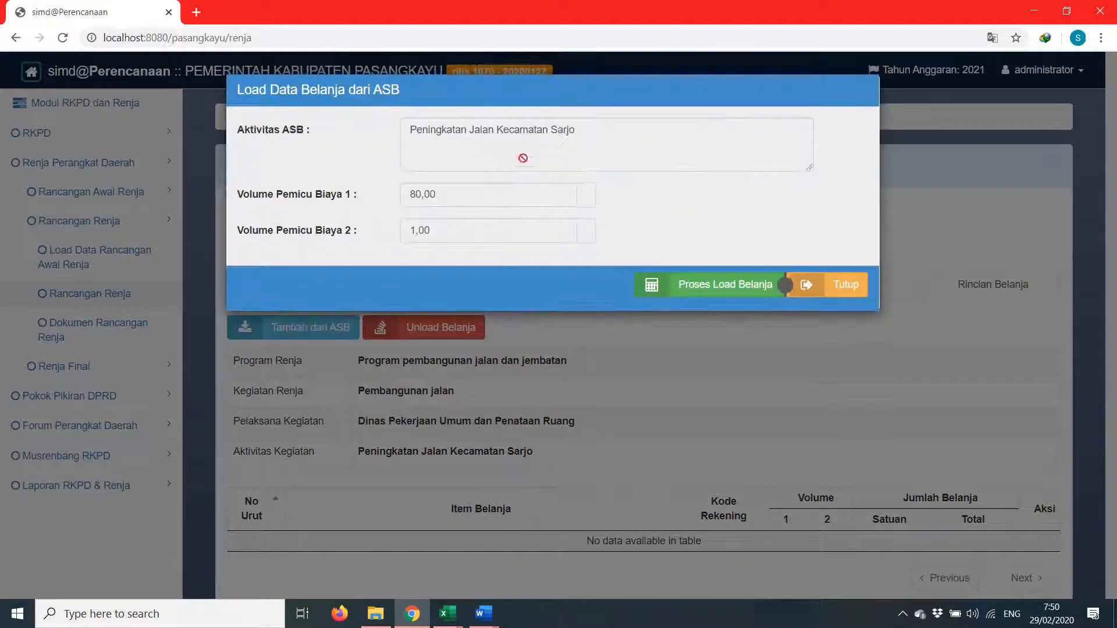
left_click(750, 285)
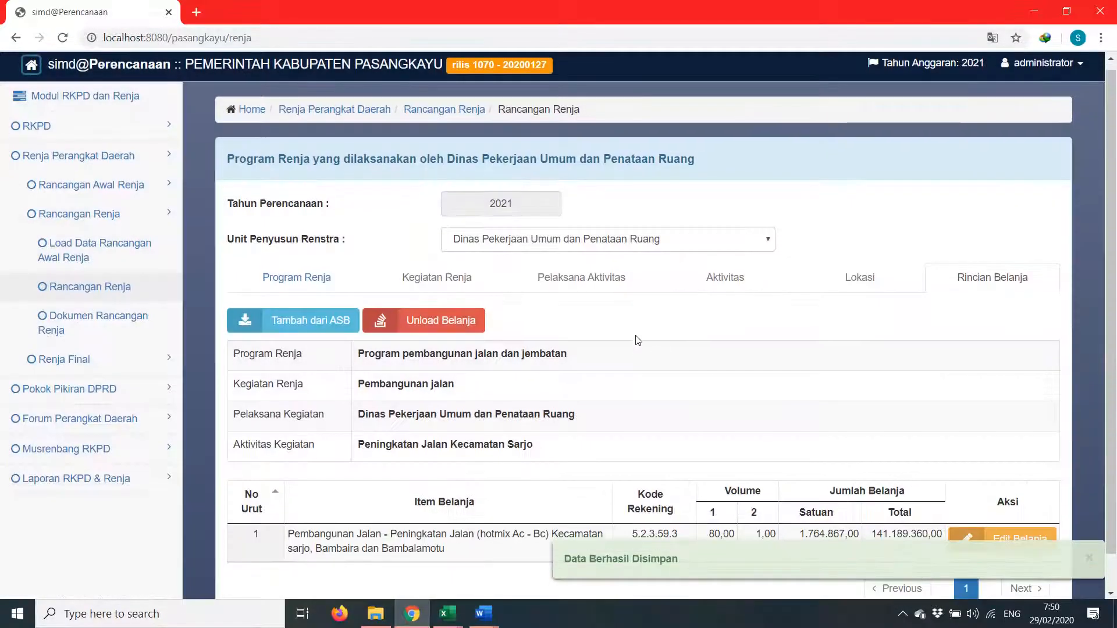
scroll(640, 358, "down", 1)
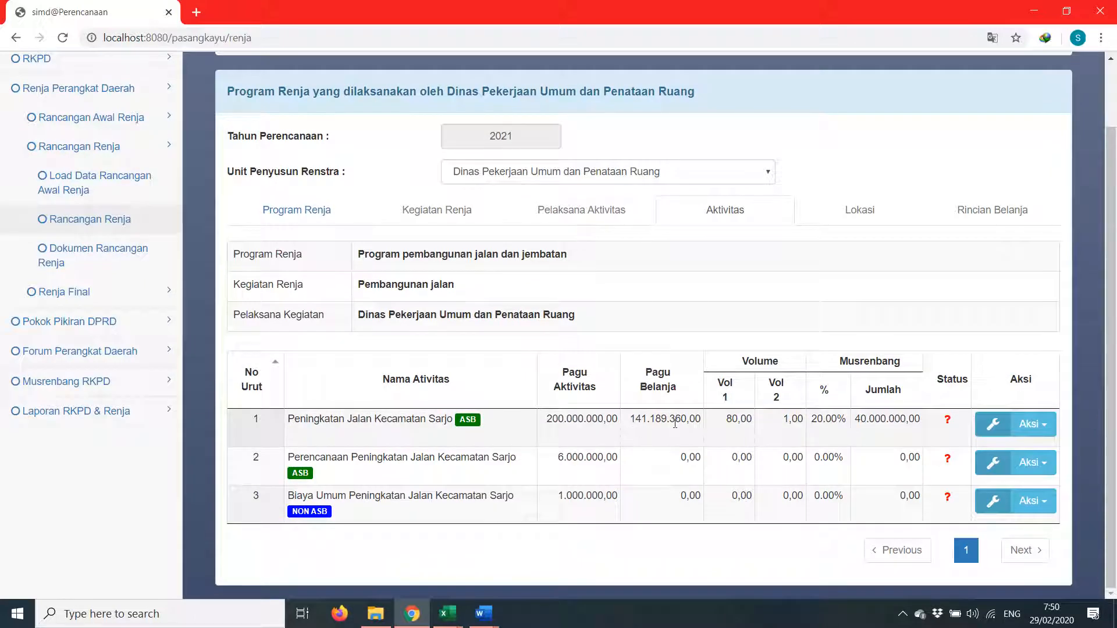
Mark the Peningkatan Jalan Kecamatan Sarjo activity as Telah Direviu and save it
left_click(989, 428)
left_click(979, 496)
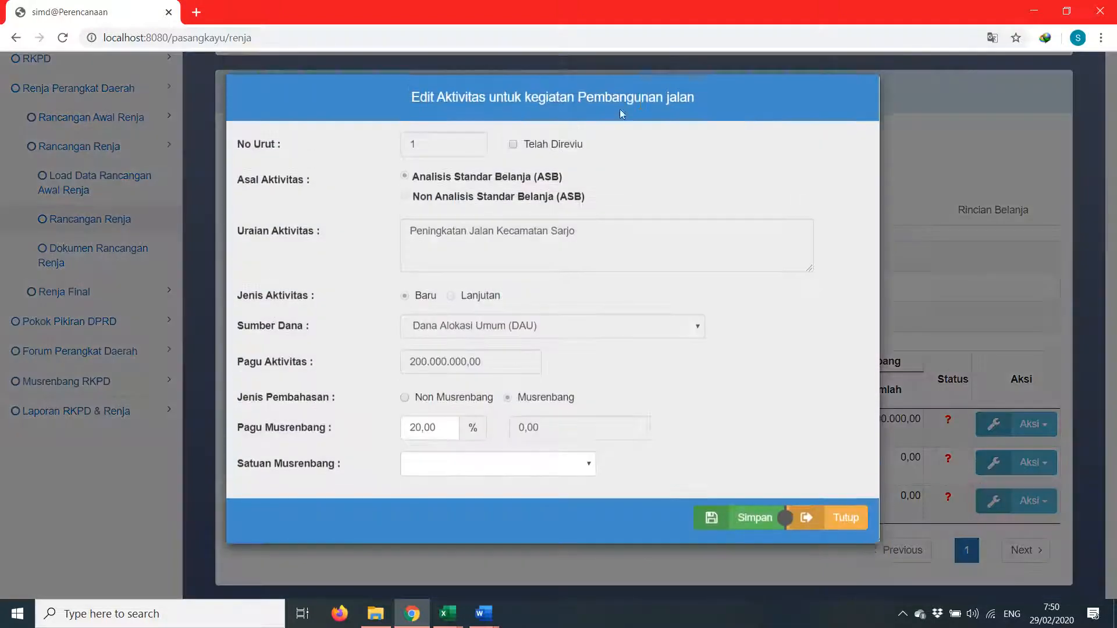
left_click(747, 512)
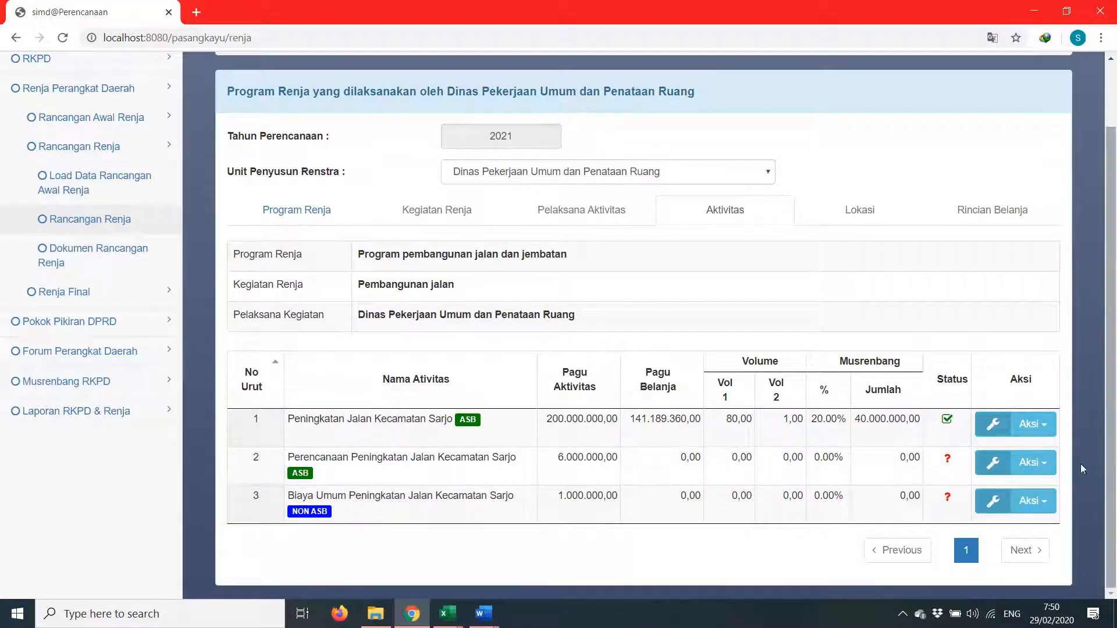
Start a new location for Perencanaan Peningkatan Jalan Kecamatan Sarjo with No Urut 1 and choose Desa Sarjo in Kecamatan Sarjo
left_click(1024, 469)
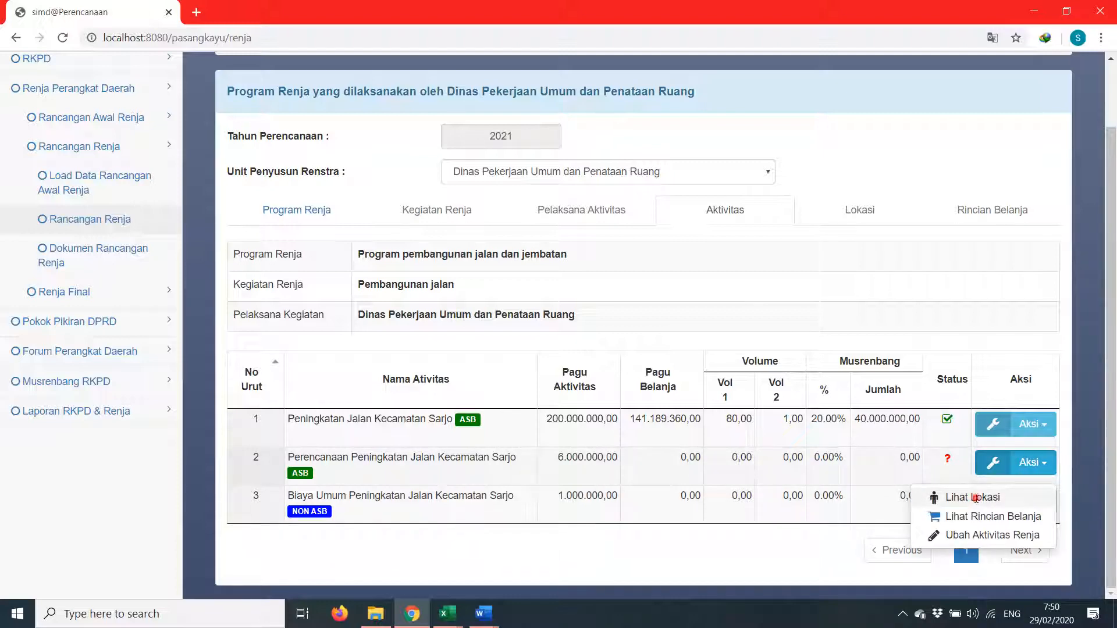
left_click(978, 503)
left_click(285, 286)
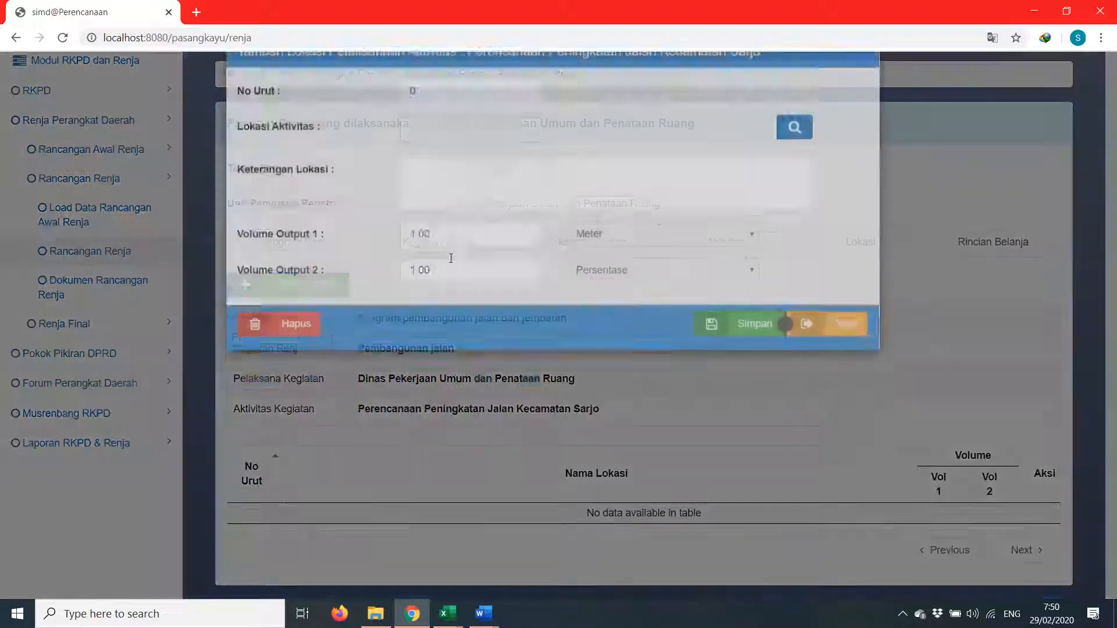
double_click(447, 129)
type("1")
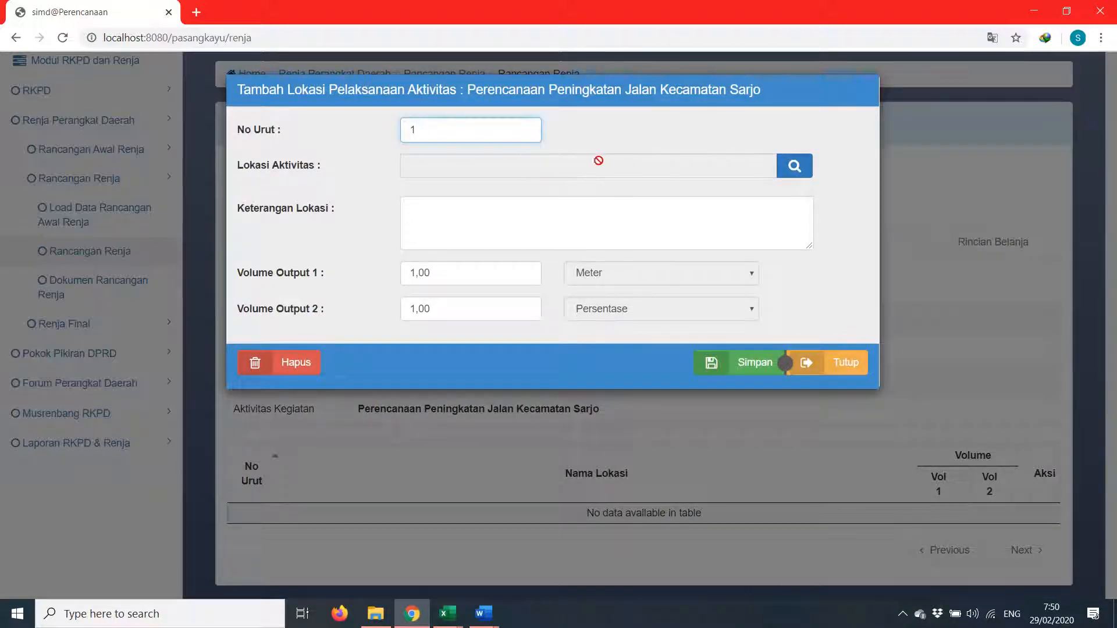
left_click(795, 168)
left_click(468, 187)
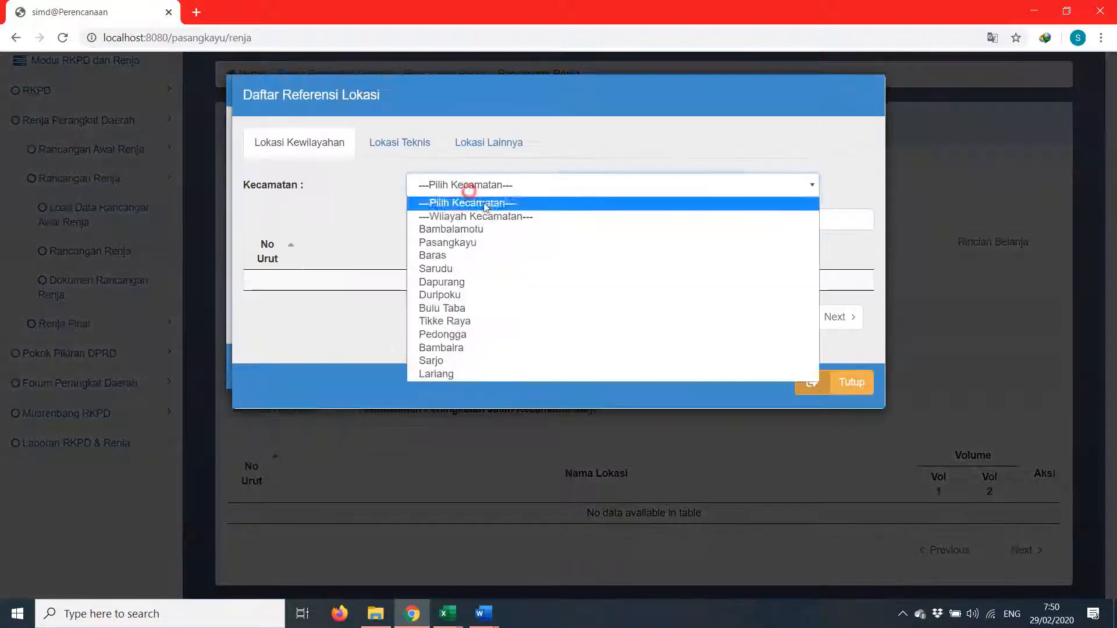
left_click(459, 359)
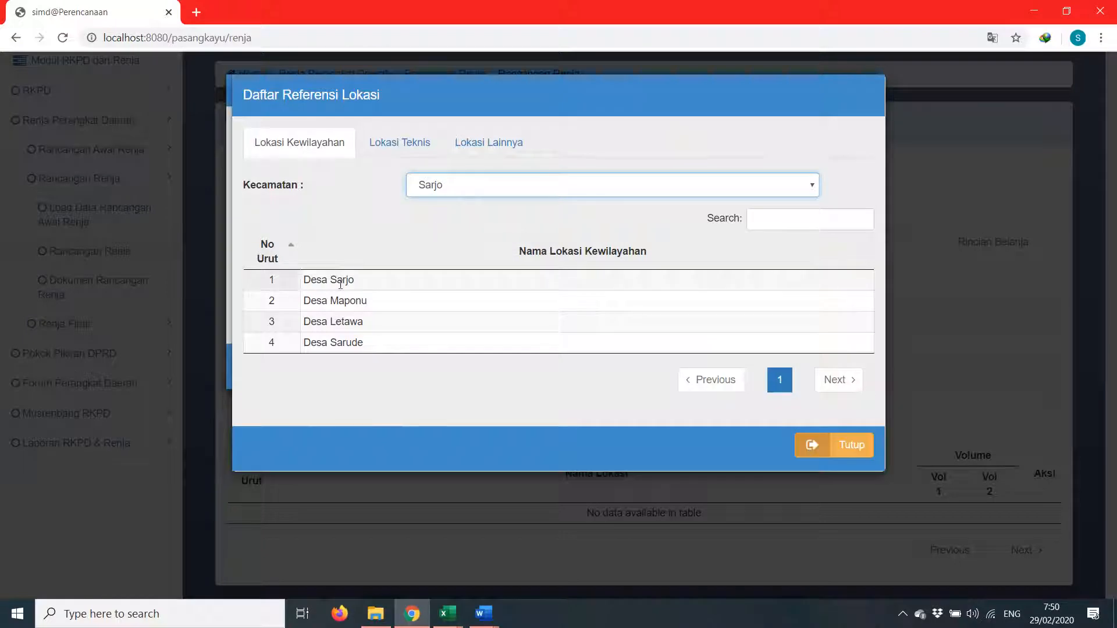
left_click(340, 281)
Set Volume Output 1 to 80 and Volume Output 2 to 0,03 for the Desa Sarjo location, and save it
left_click(469, 281)
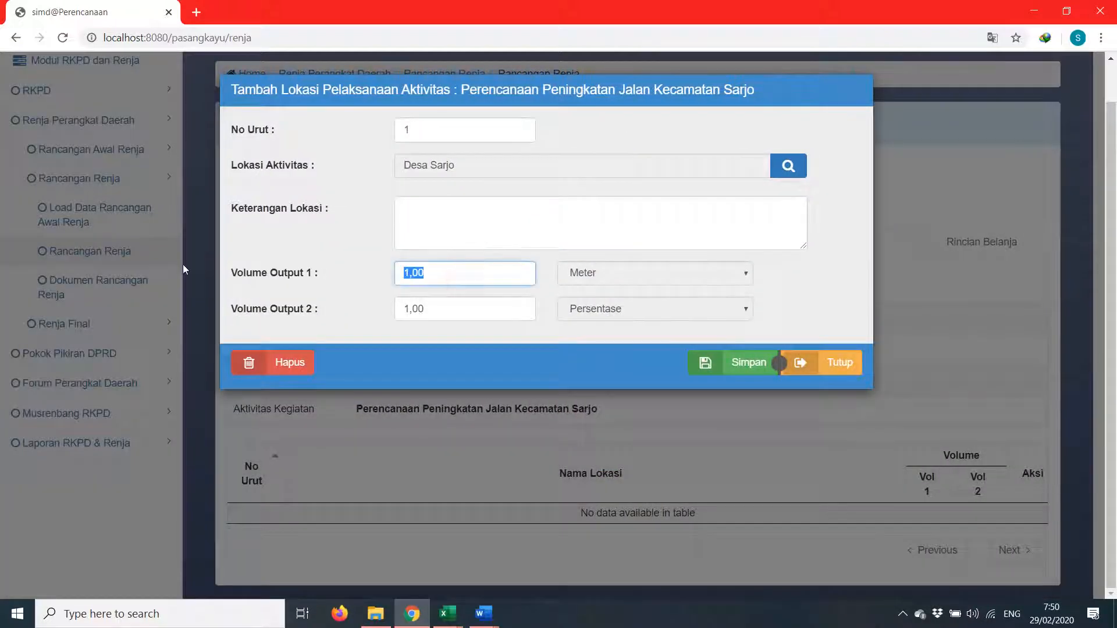
type("80,00")
left_click(459, 309)
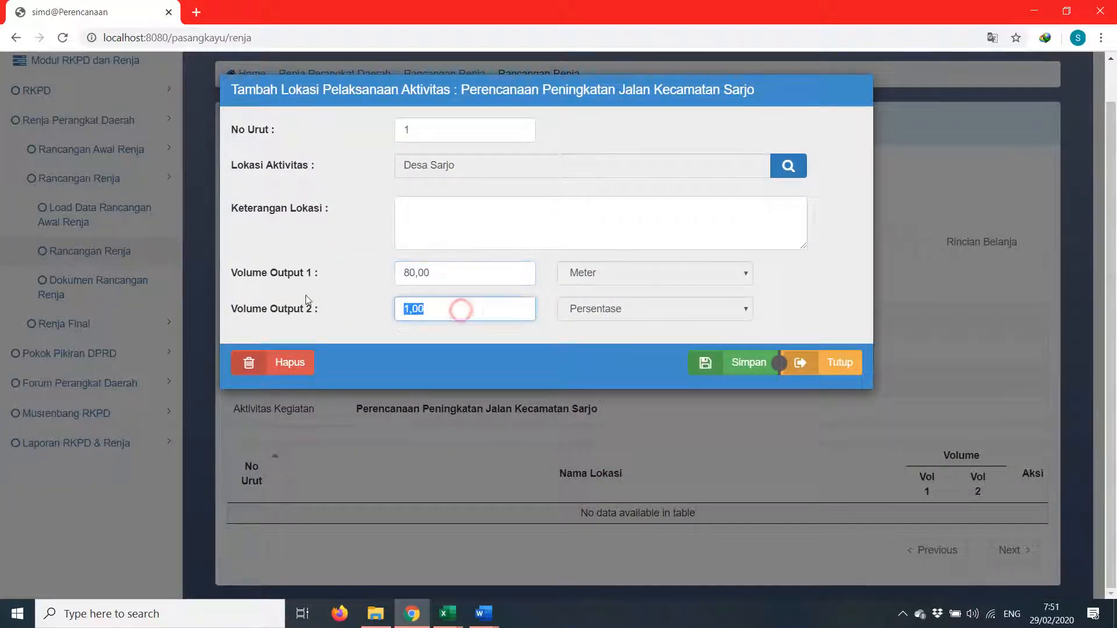
type("0")
left_click(730, 361)
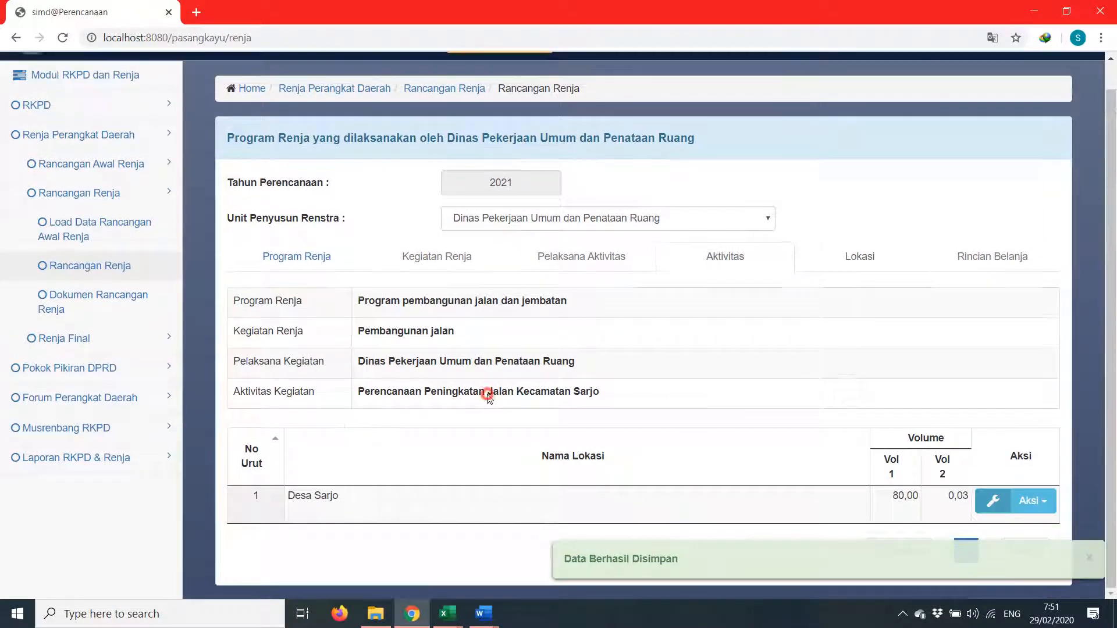
Load the expenditure of Perencanaan Peningkatan Jalan Kecamatan Sarjo from ASB and return to the activity list
left_click(1006, 463)
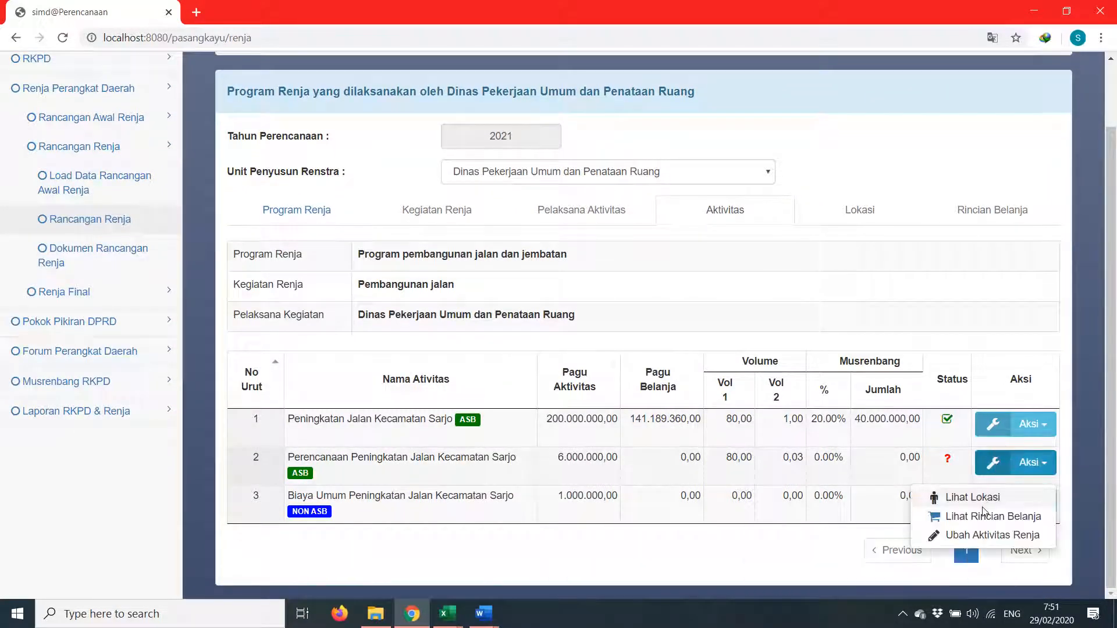
left_click(979, 517)
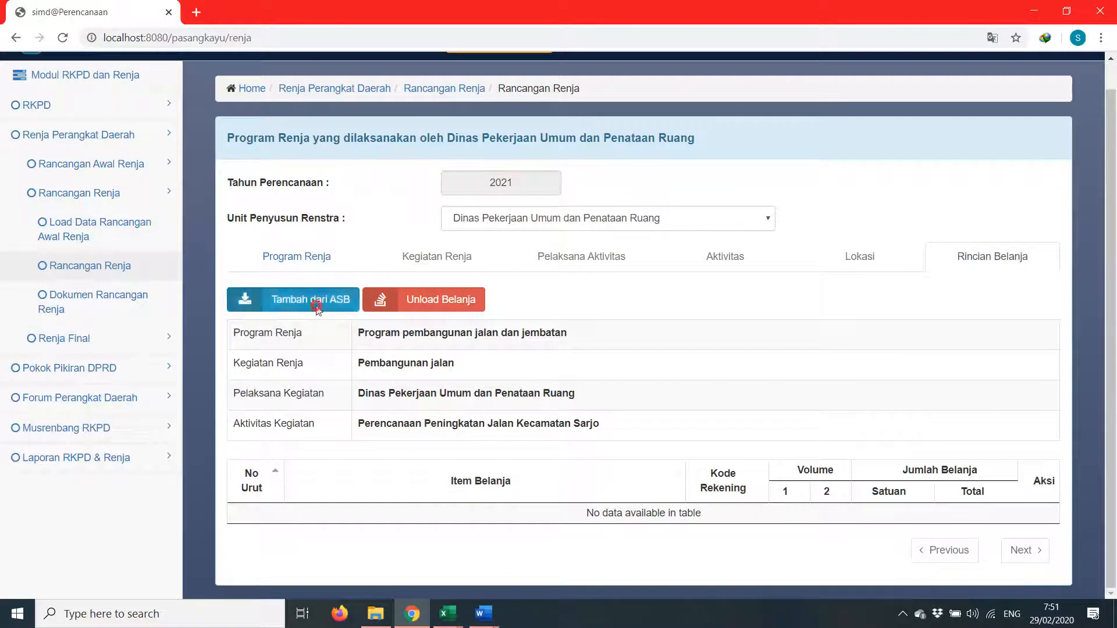
left_click(294, 299)
left_click(741, 284)
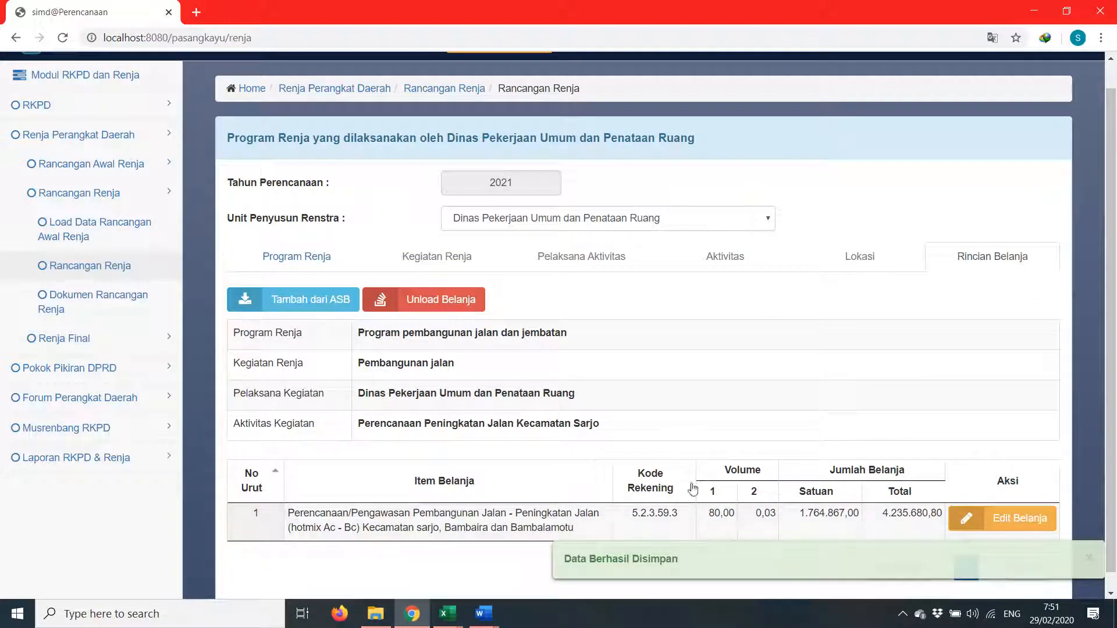
scroll(753, 434, "down", 1)
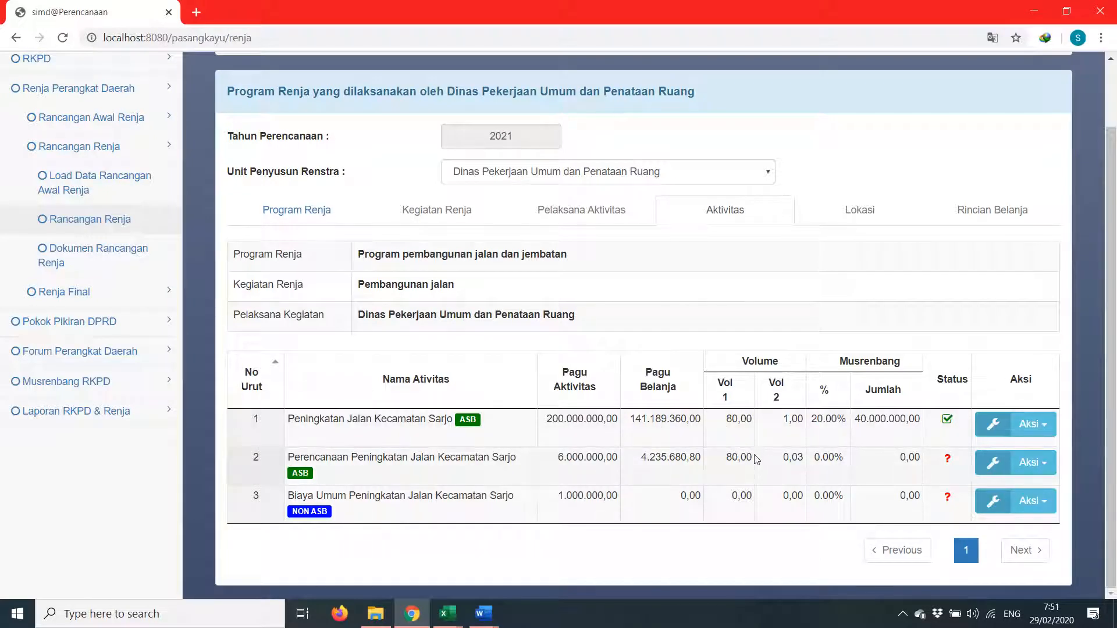
Mark the Perencanaan Peningkatan Jalan Kecamatan Sarjo activity as Telah Direviu and save it
left_click(995, 464)
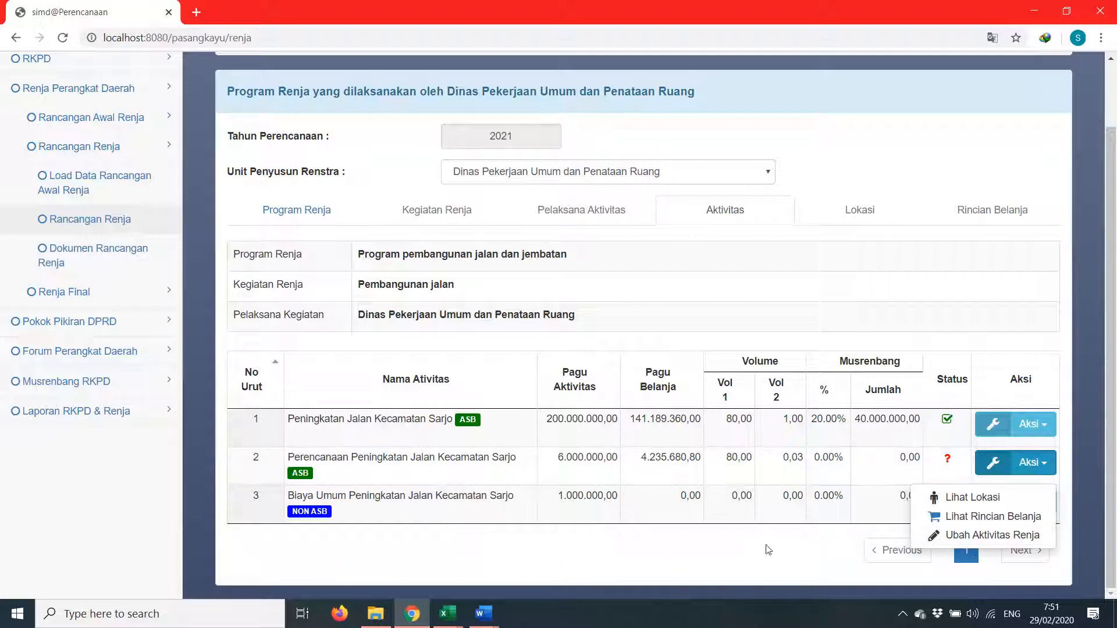
left_click(1002, 535)
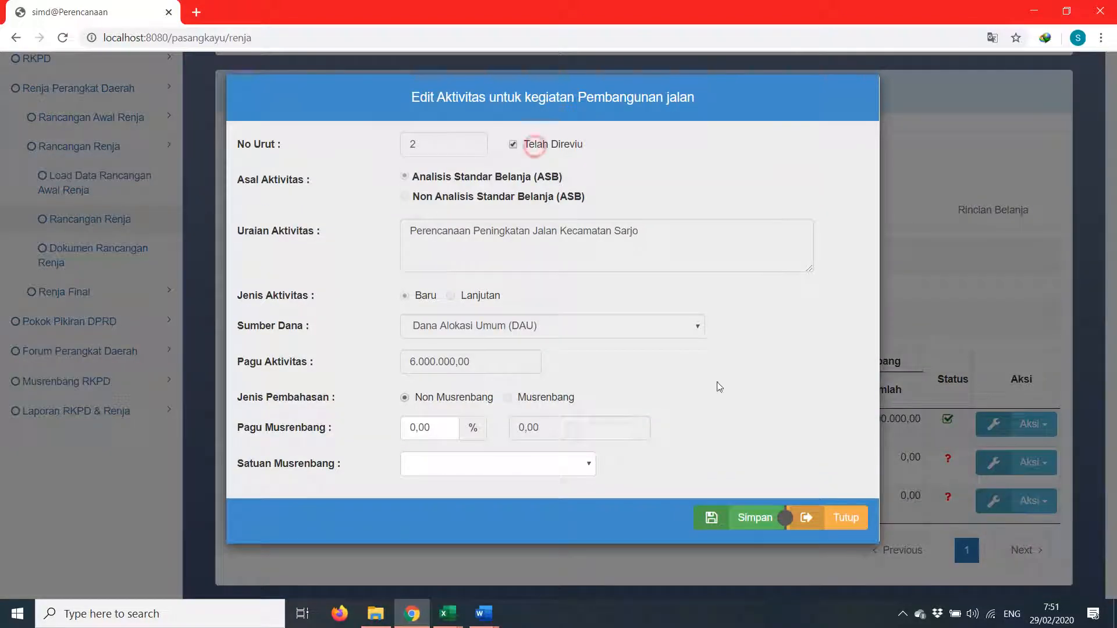
left_click(745, 516)
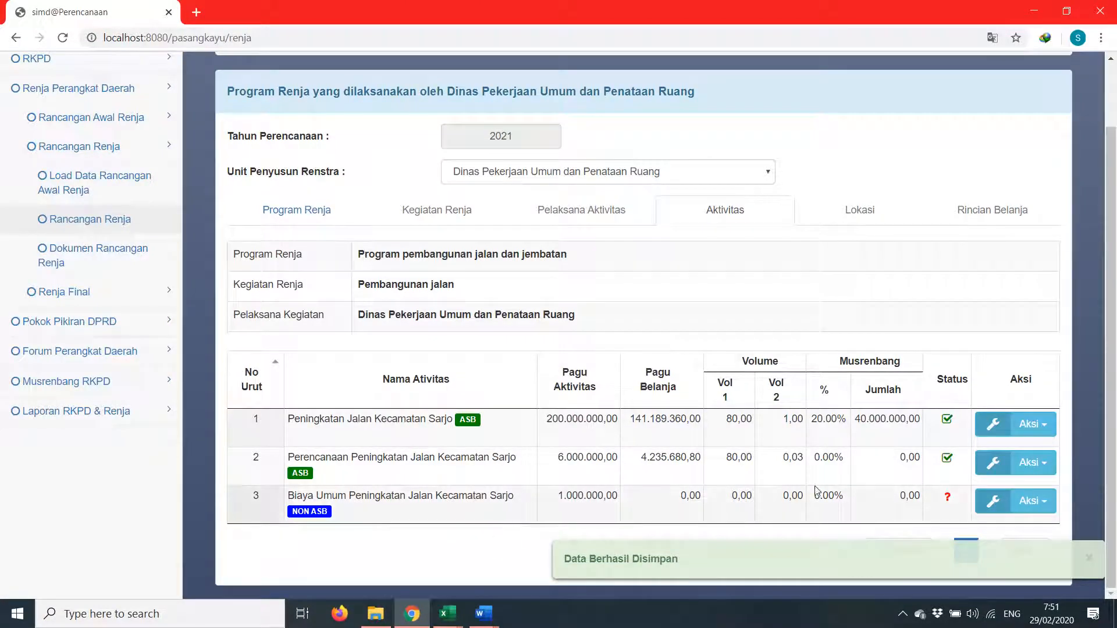
Start a new location for Biaya Umum Peningkatan Jalan Kecamatan Sarjo with No Urut 1 and choose Desa Sarjo in Kecamatan Sarjo
left_click(1002, 516)
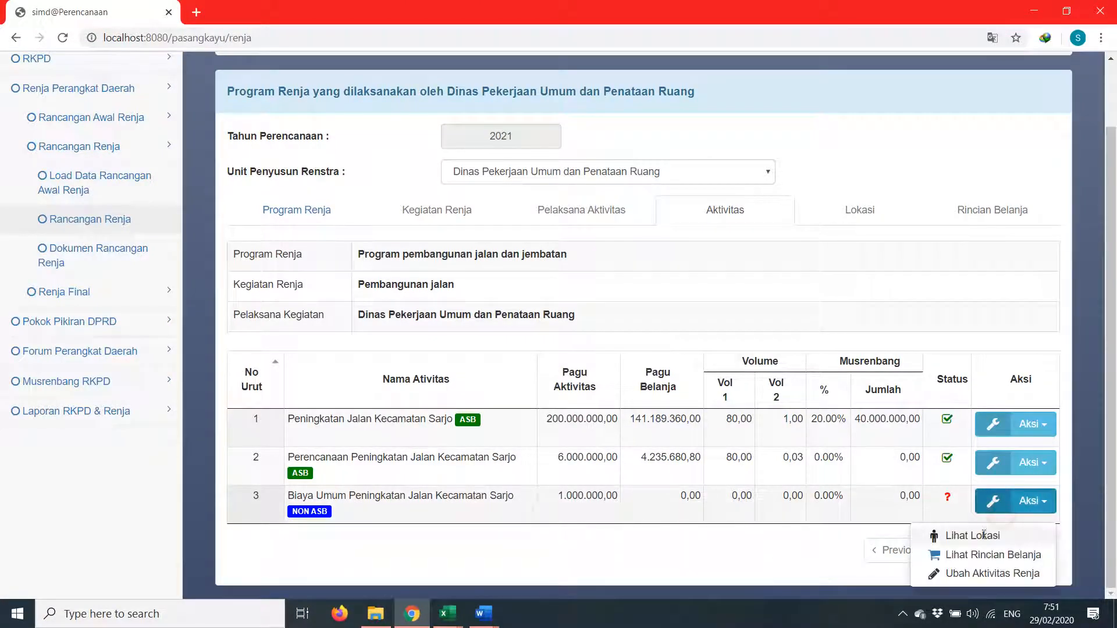
left_click(966, 532)
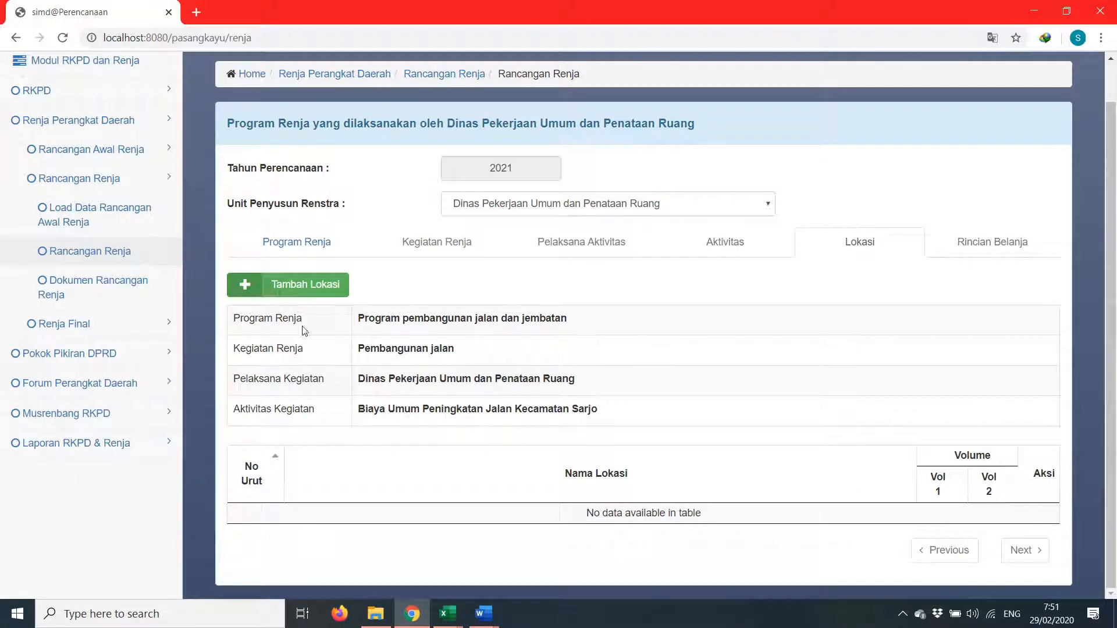
left_click(272, 284)
left_click(443, 137)
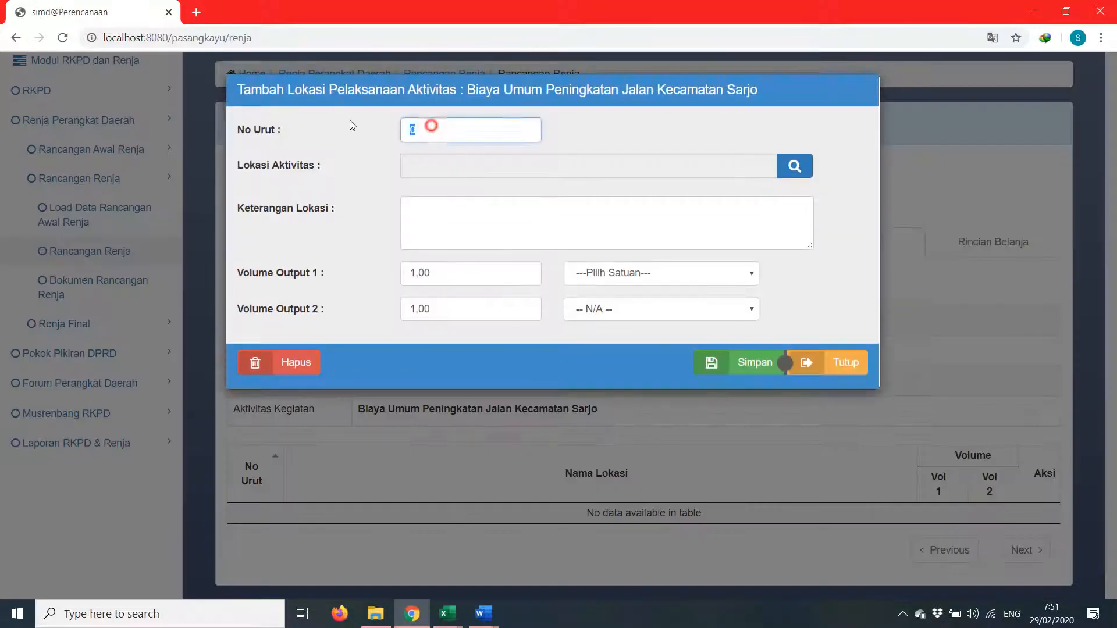
type("1")
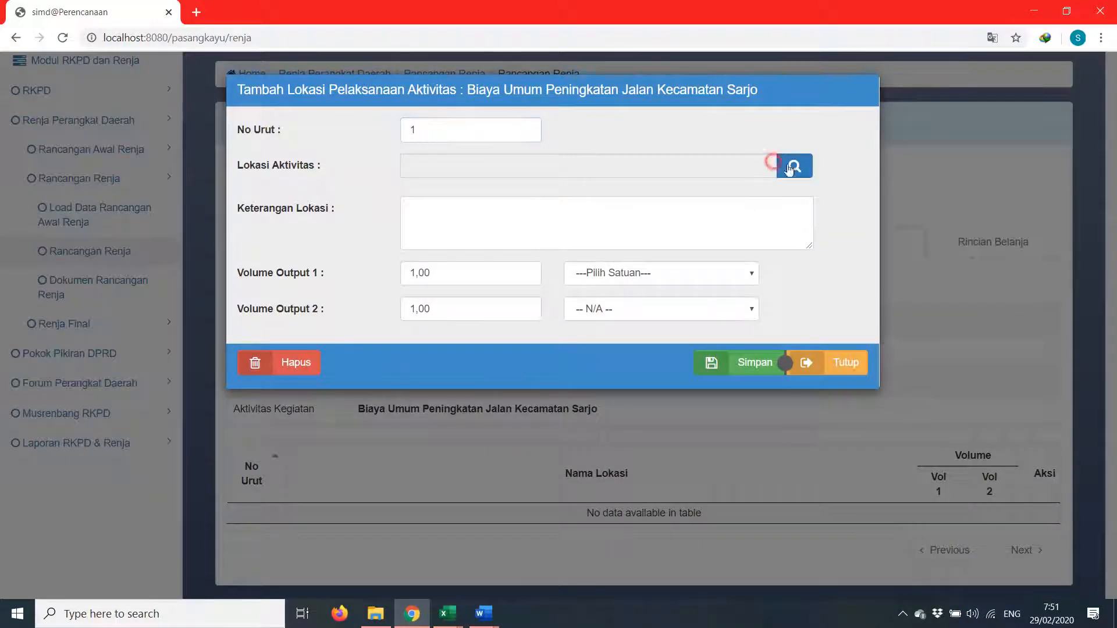
left_click(795, 167)
left_click(499, 185)
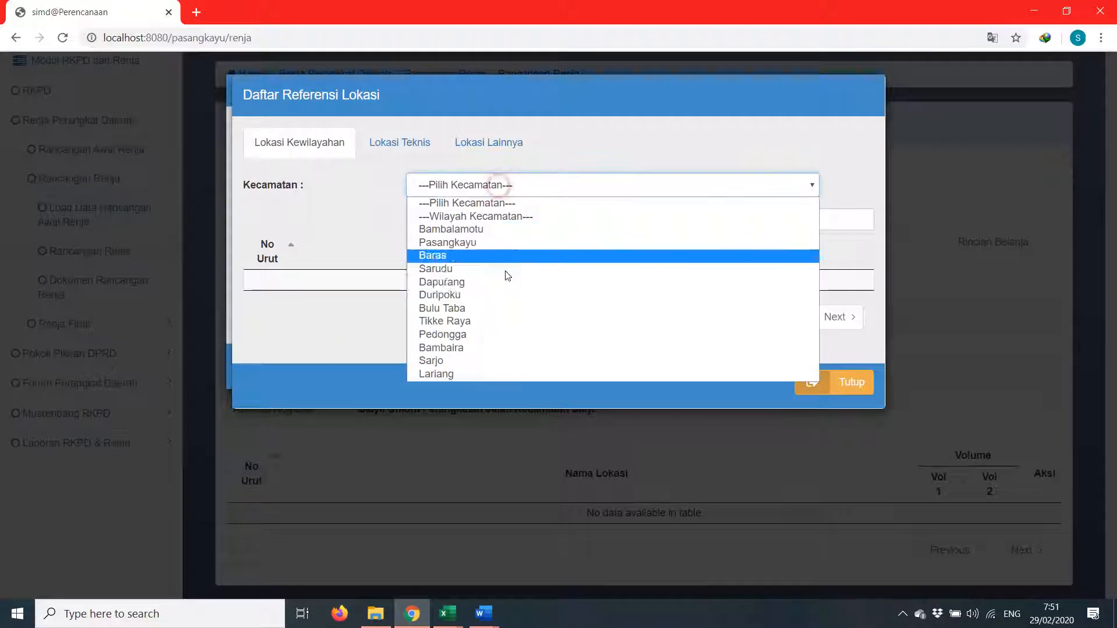
left_click(476, 360)
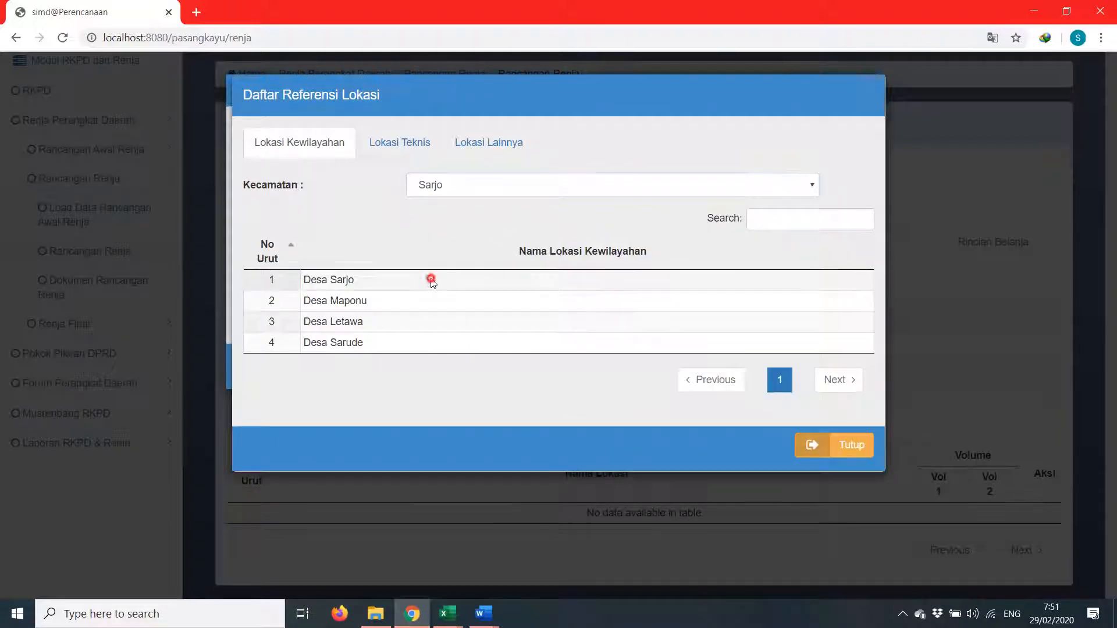
left_click(430, 279)
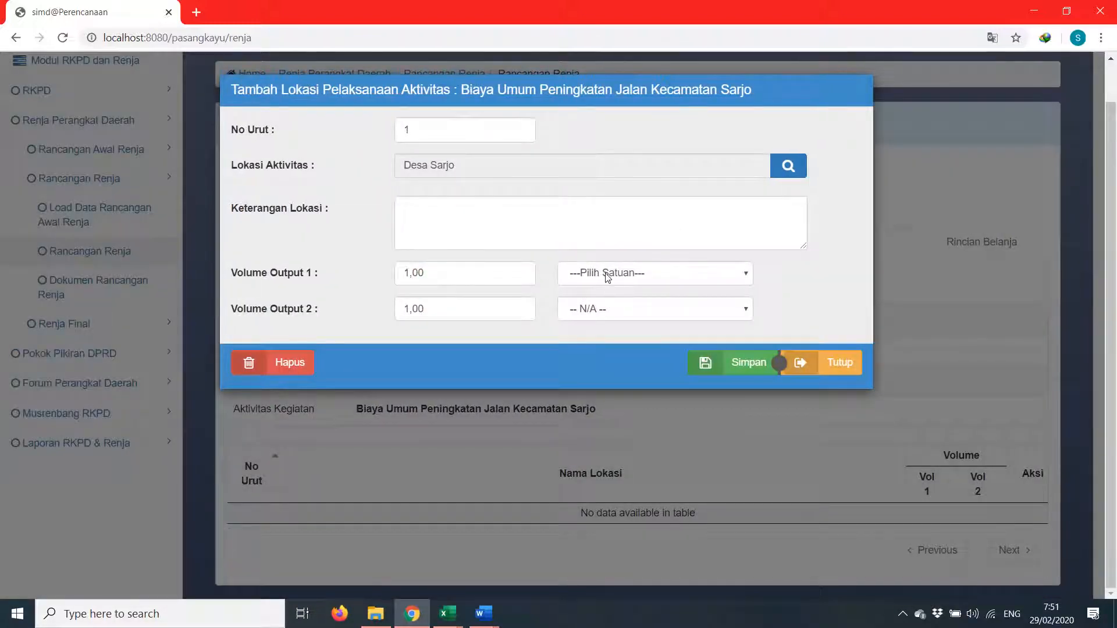
Set the Volume Output 1 unit to Kegiatan for the Biaya Umum location, save it, and return to the activity list
left_click(474, 276)
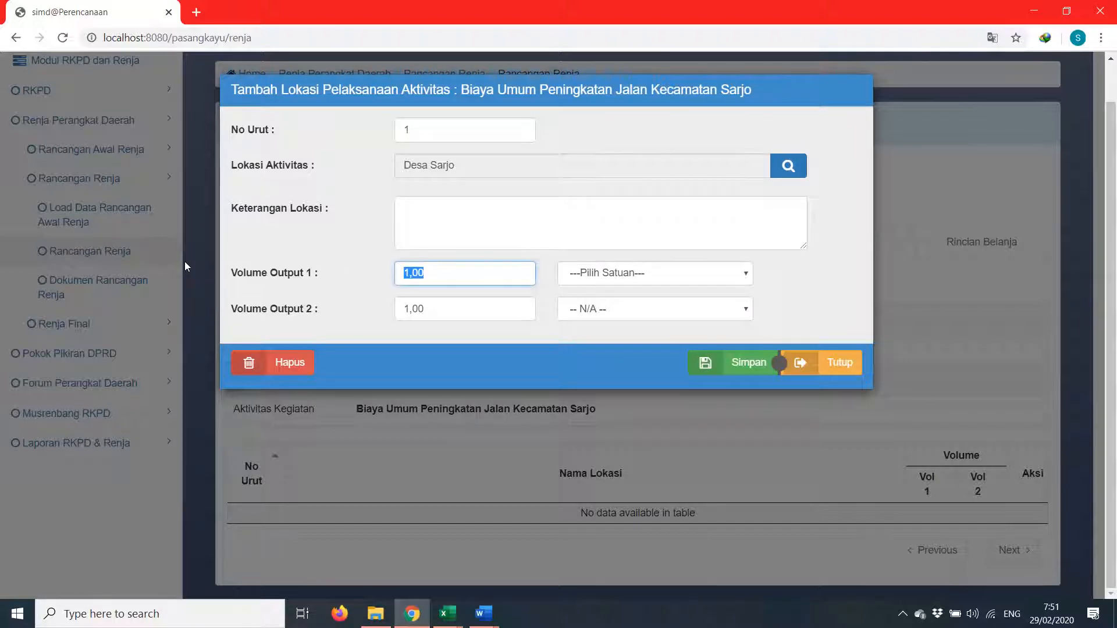
left_click(575, 273)
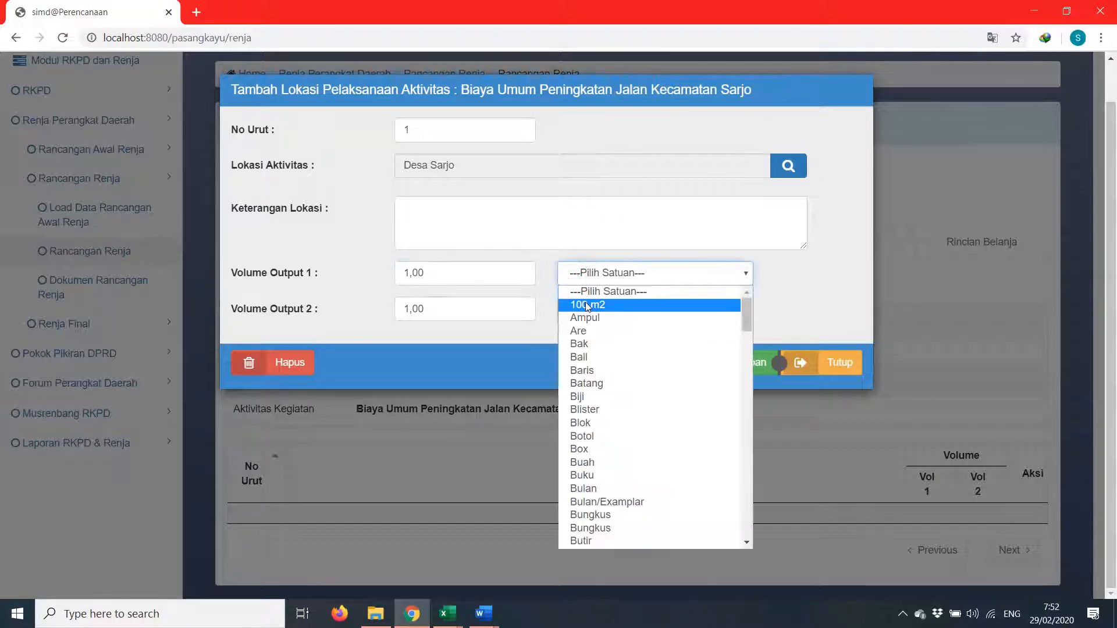
type("keg")
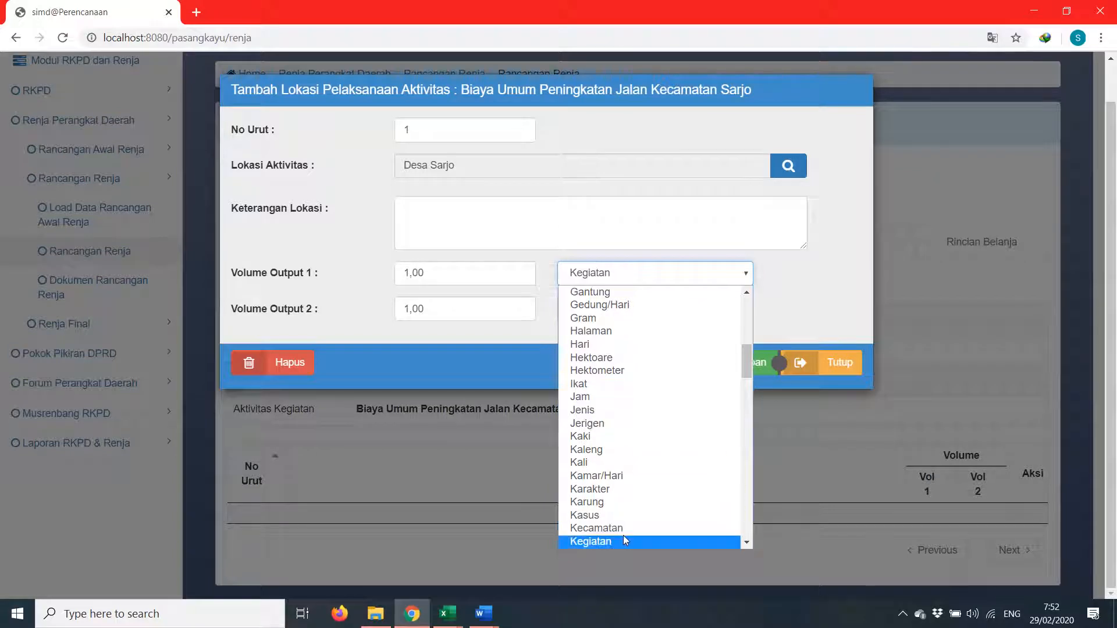
left_click(623, 538)
left_click(740, 367)
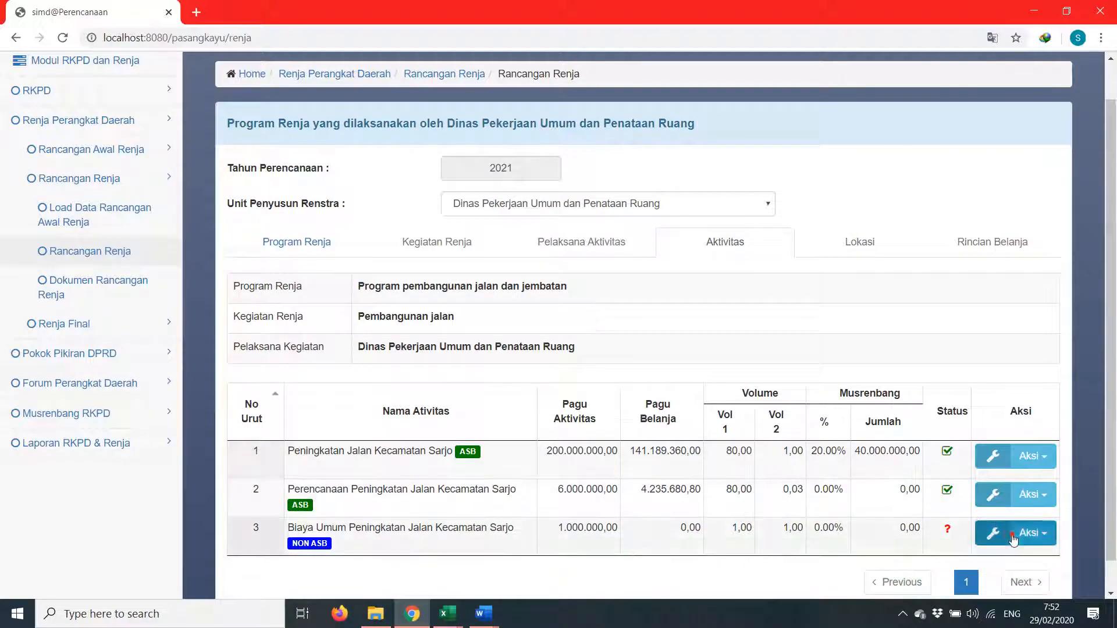
Start an SSH expenditure item for Biaya Umum Peningkatan Jalan Kecamatan Sarjo with No Urut 1 and zone Semua Wilayah
left_click(1013, 534)
left_click(1009, 586)
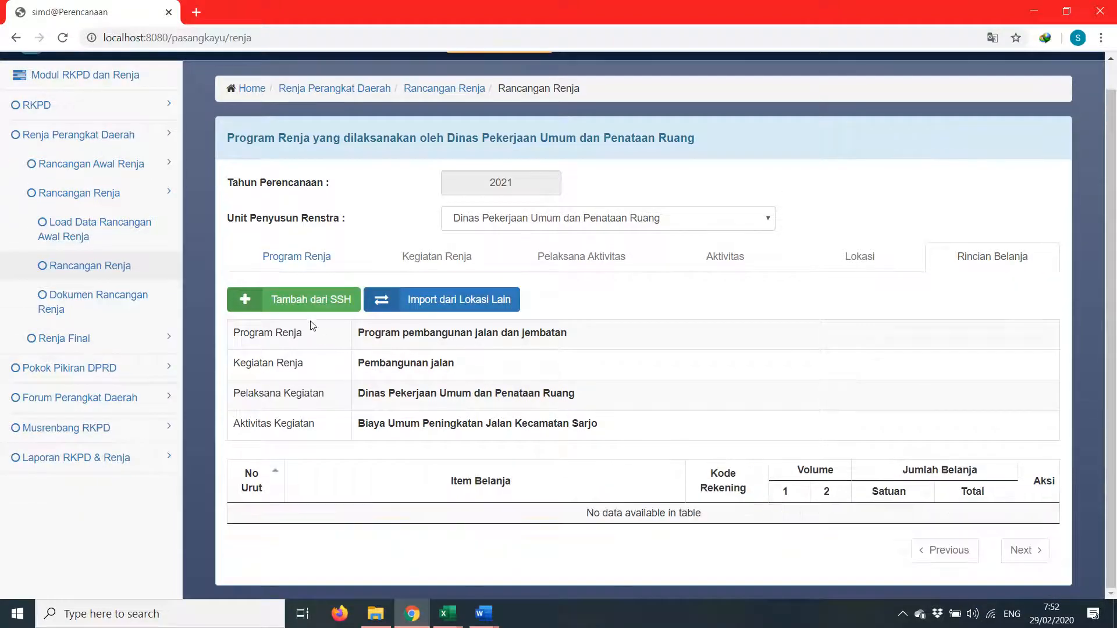
left_click(273, 299)
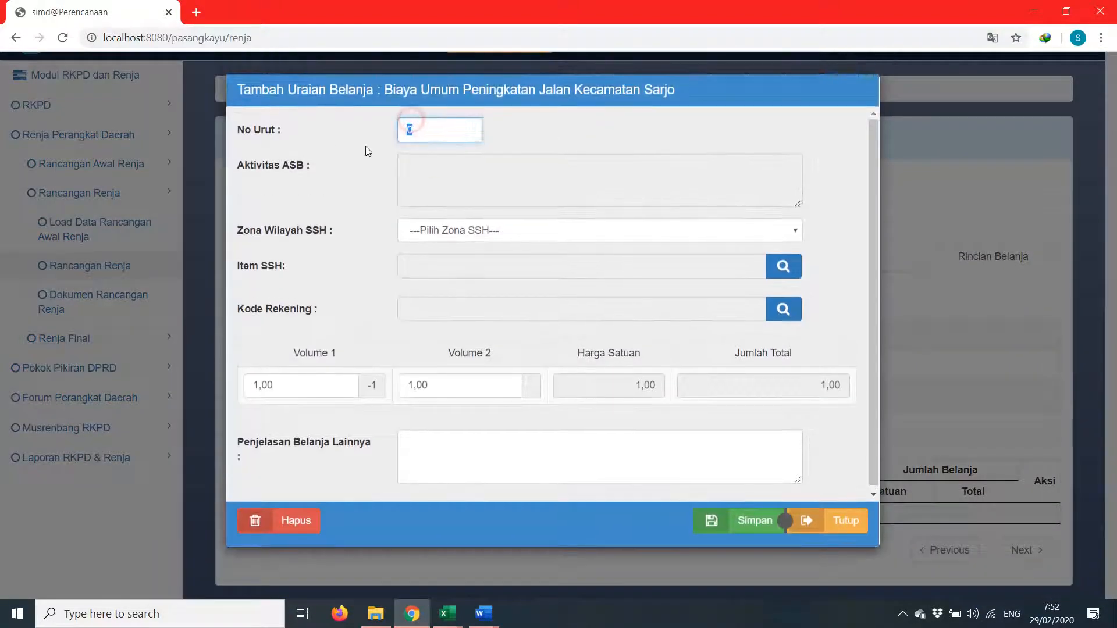
type("1")
left_click(471, 229)
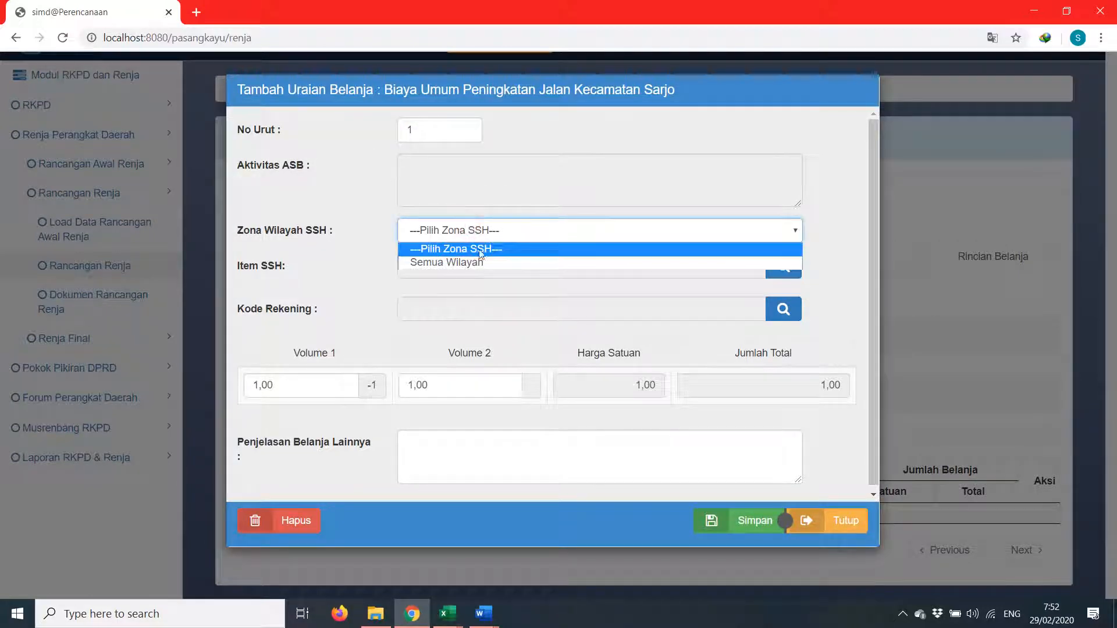
left_click(465, 262)
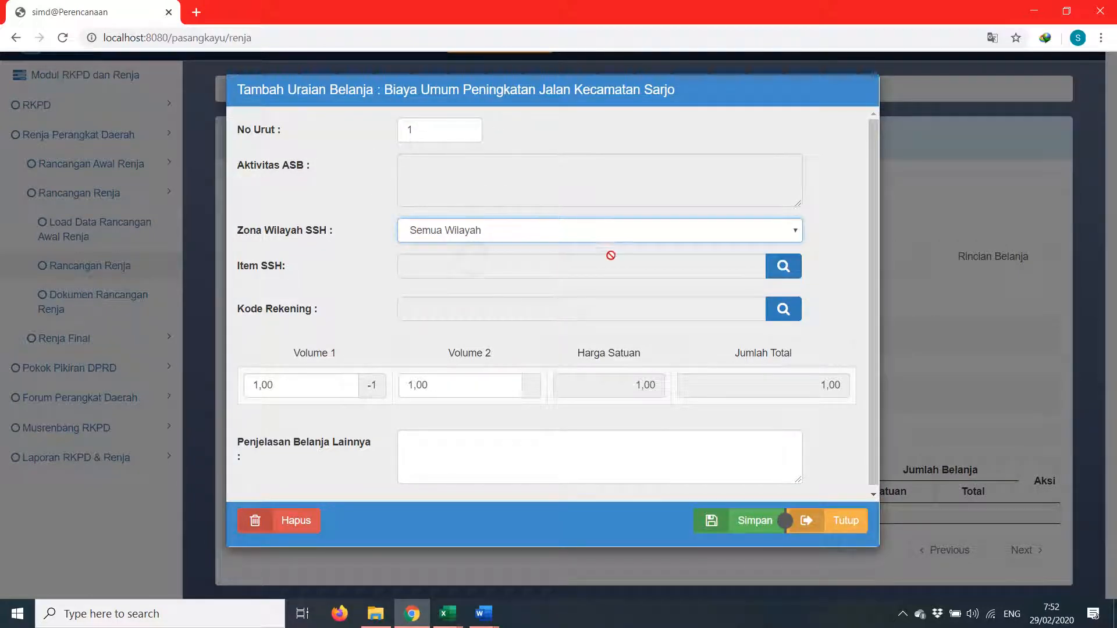
Choose the Honorarium Panitia Pengadaan Jasa (Non Konstruksi) dan Kelompok Kerja ULP item for Rp. 500 juta sd Rp. 1 miliar as the SSH item
left_click(782, 267)
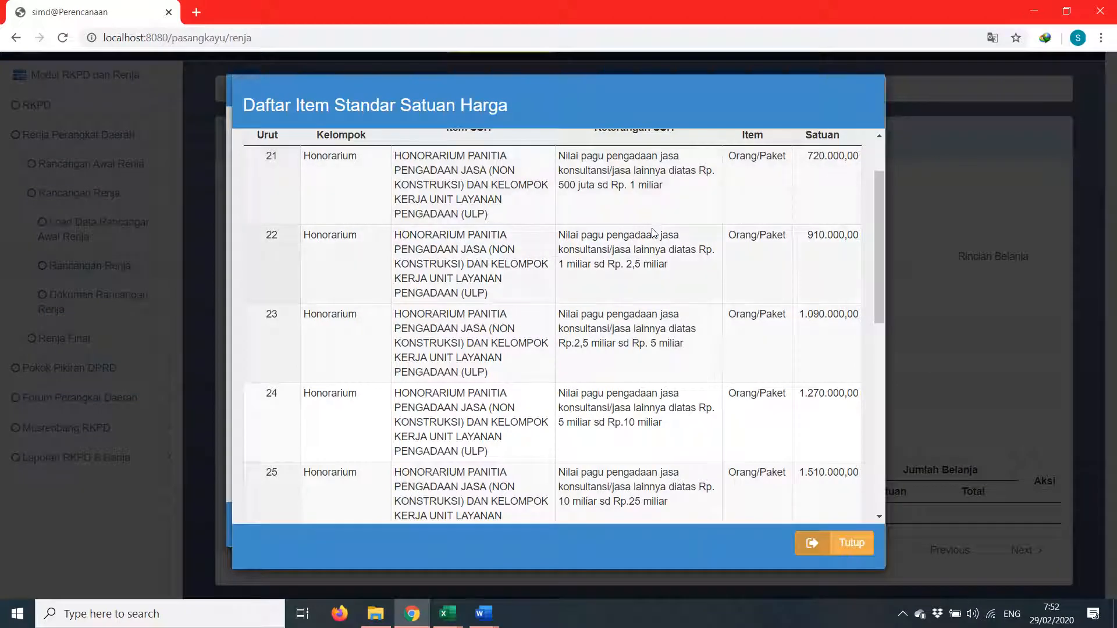
scroll(737, 192, "up", 3)
scroll(639, 261, "down", 5)
scroll(637, 263, "up", 2)
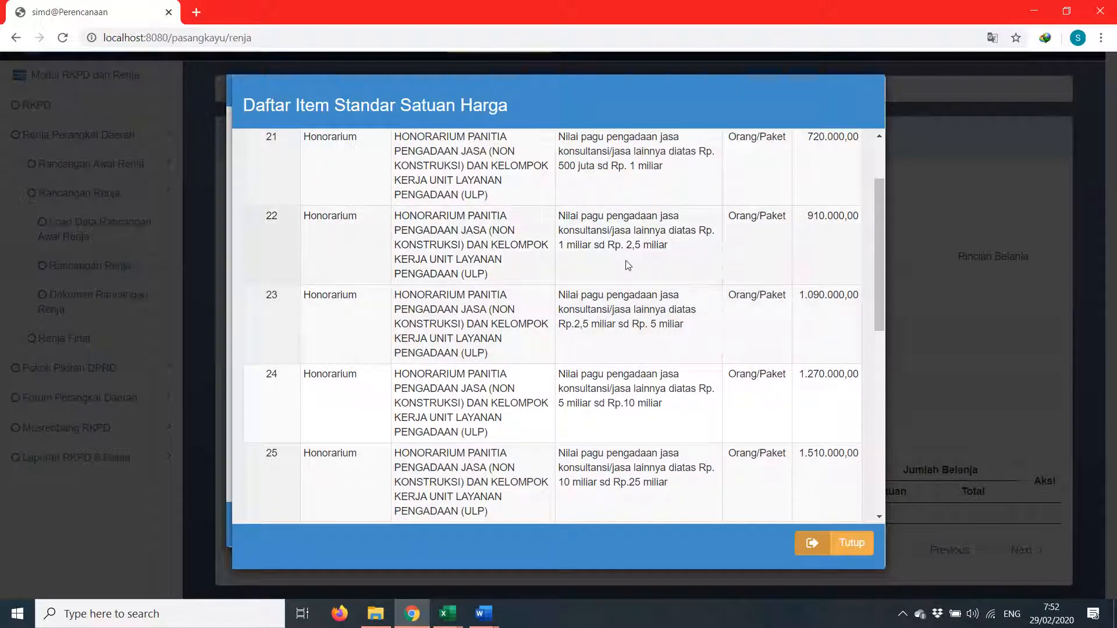
scroll(629, 264, "up", 2)
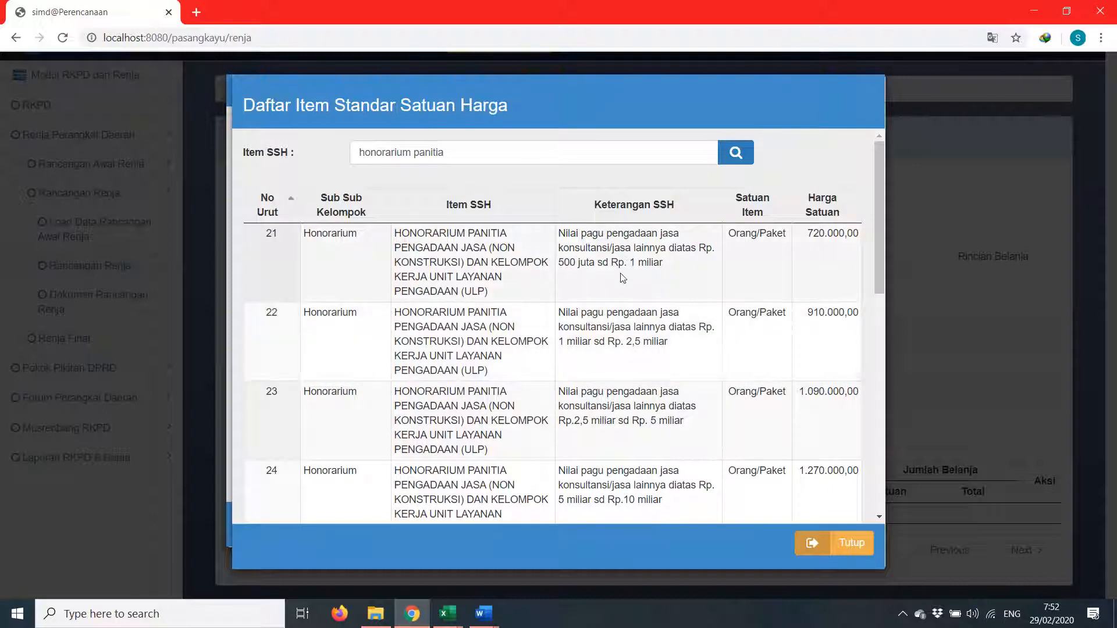
left_click(518, 262)
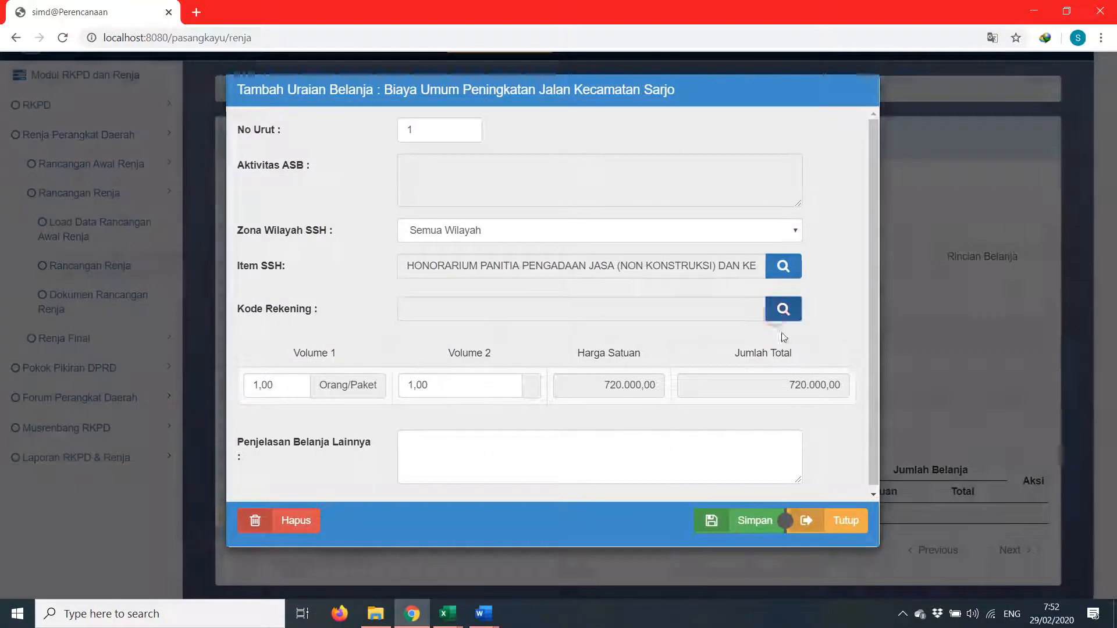
Find and assign account code 5.2.1.1.2, Honorarium Tim Pengadaan Barang Dan Jasa, as the expenditure's Kode Rekening
left_click(783, 310)
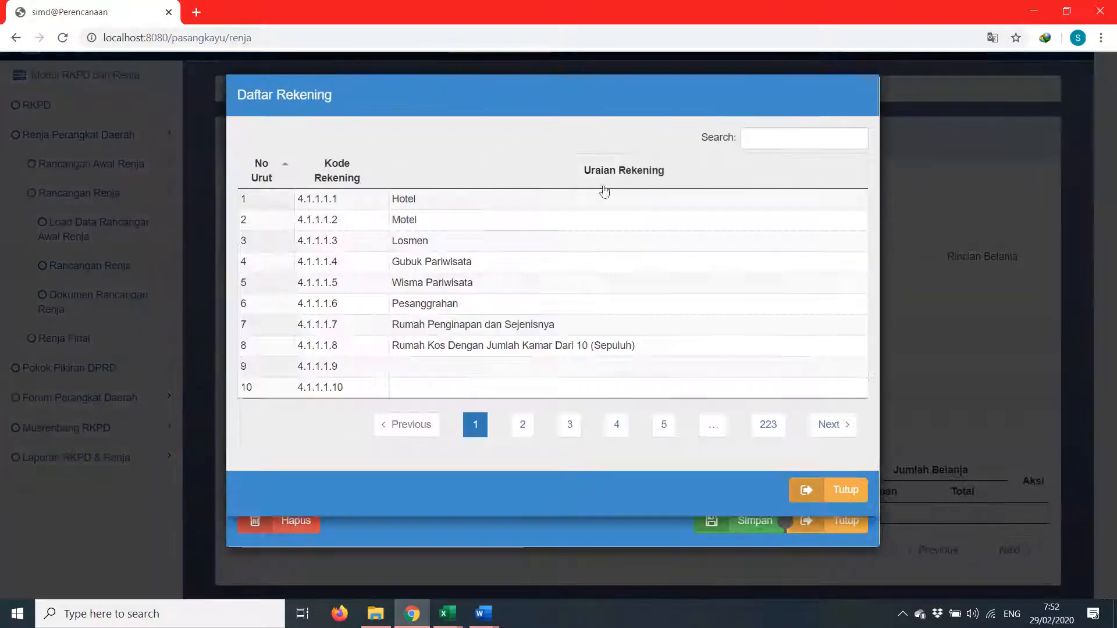
left_click(804, 142)
type("5")
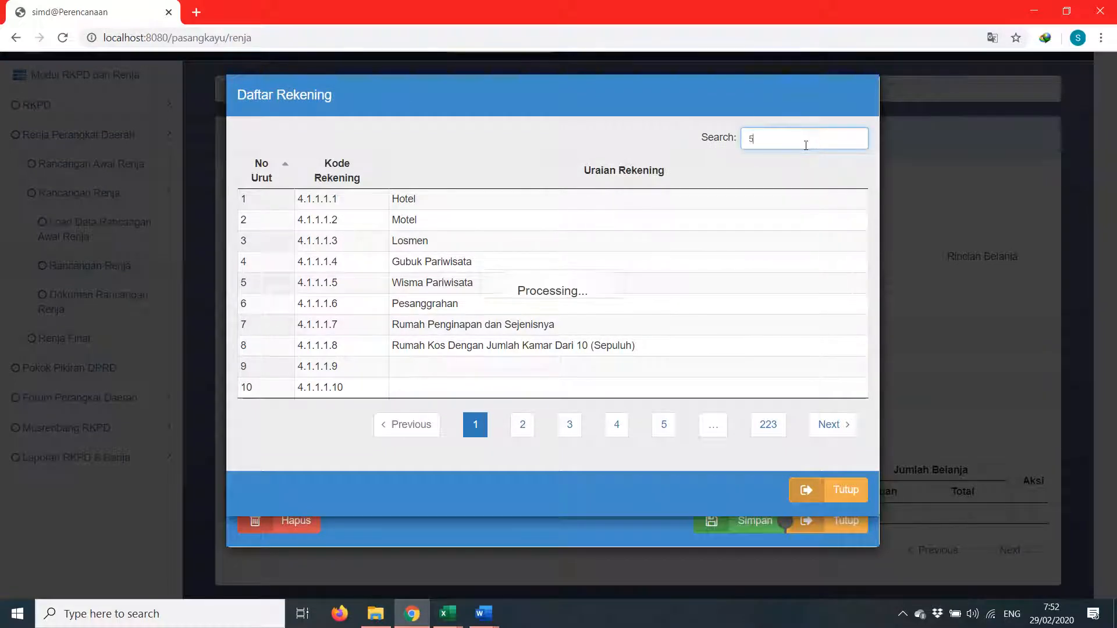
type(".2.2.1.2")
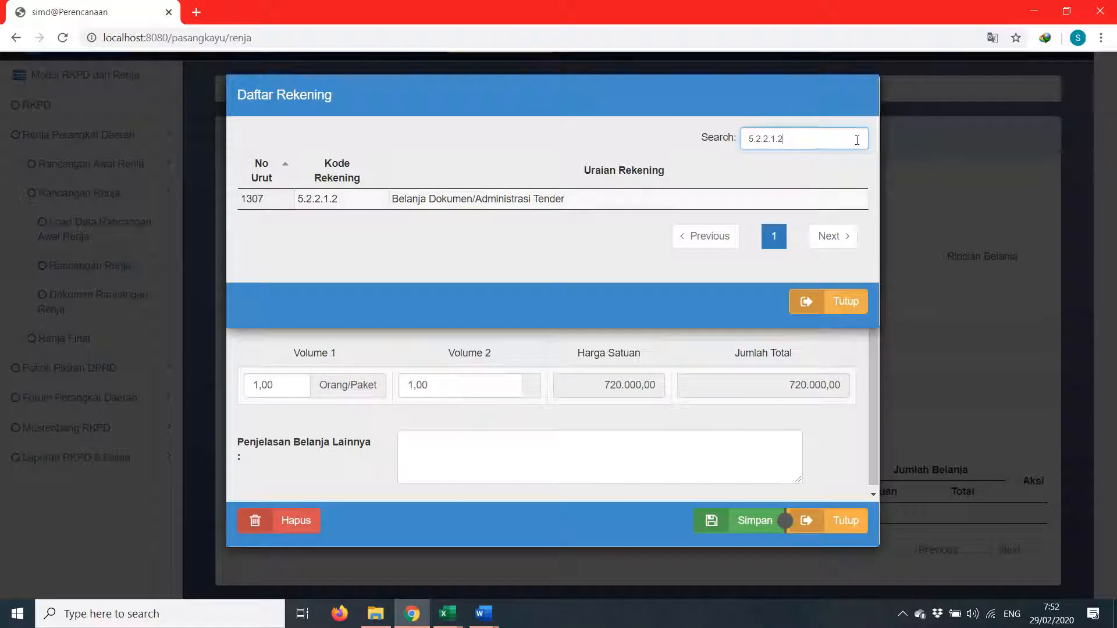
key("BackSpace")
key("BackSpace")
key("BackSpace")
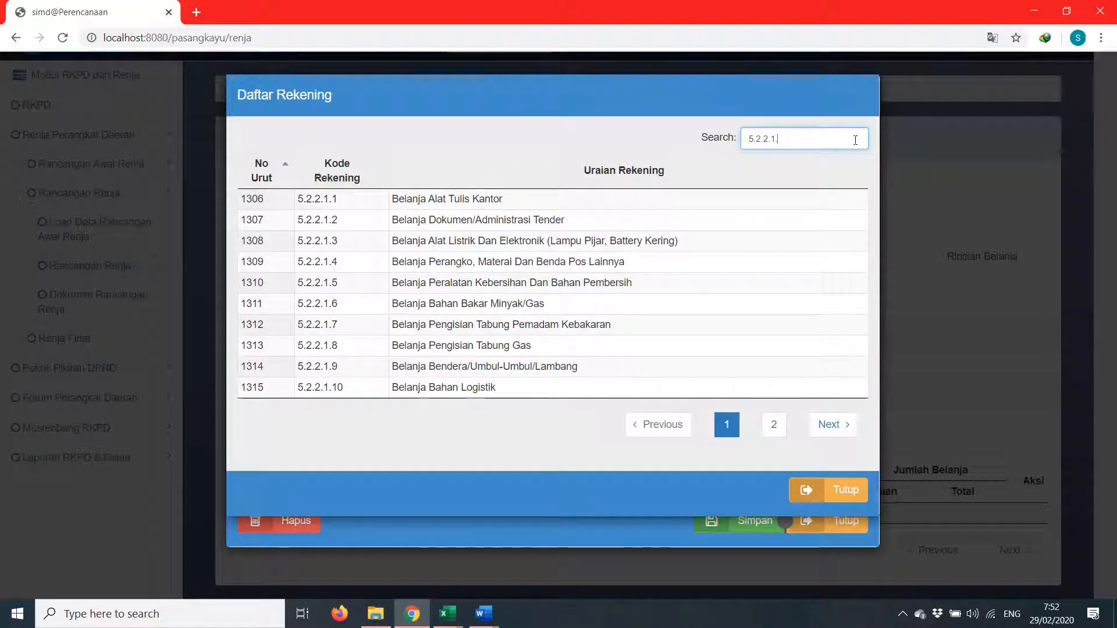
key("BackSpace")
key("BackSpace")
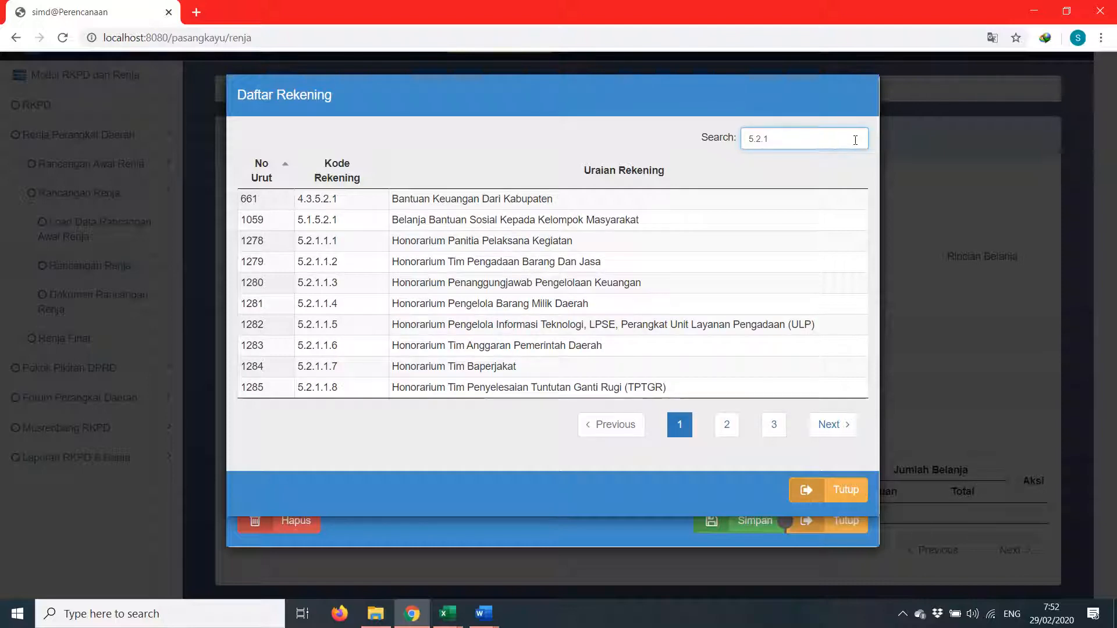
type(".")
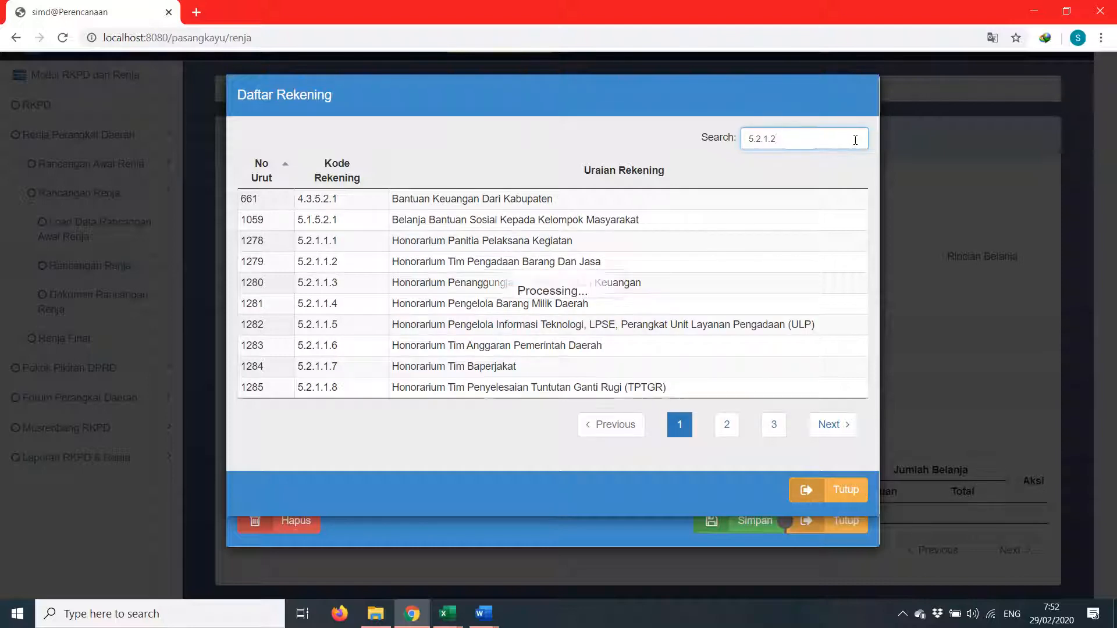
type("2")
key("BackSpace")
type("1")
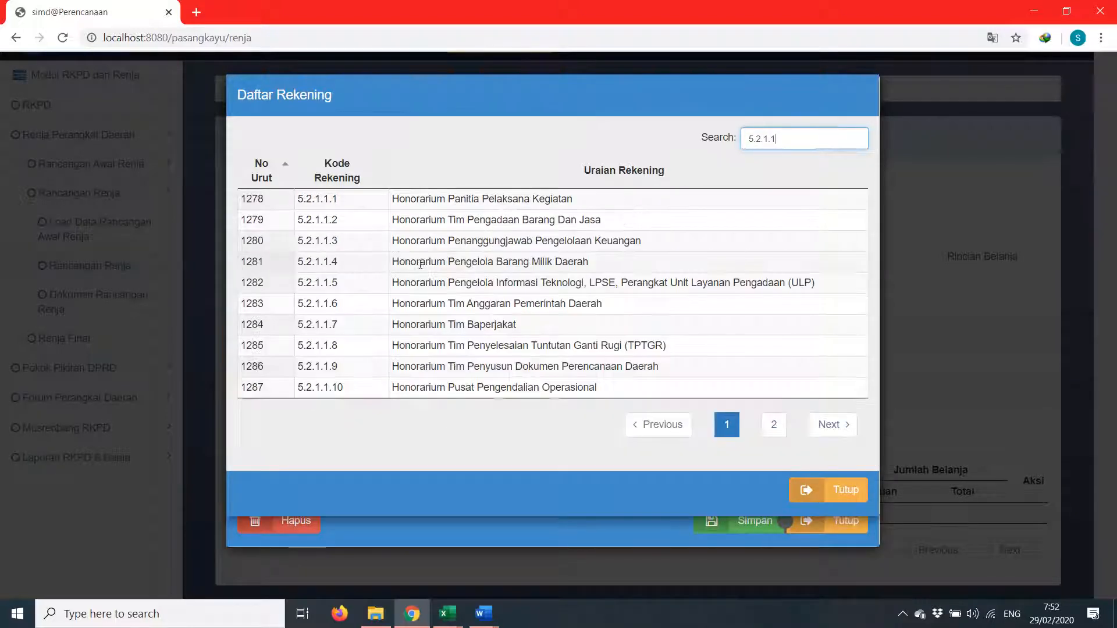
left_click(434, 223)
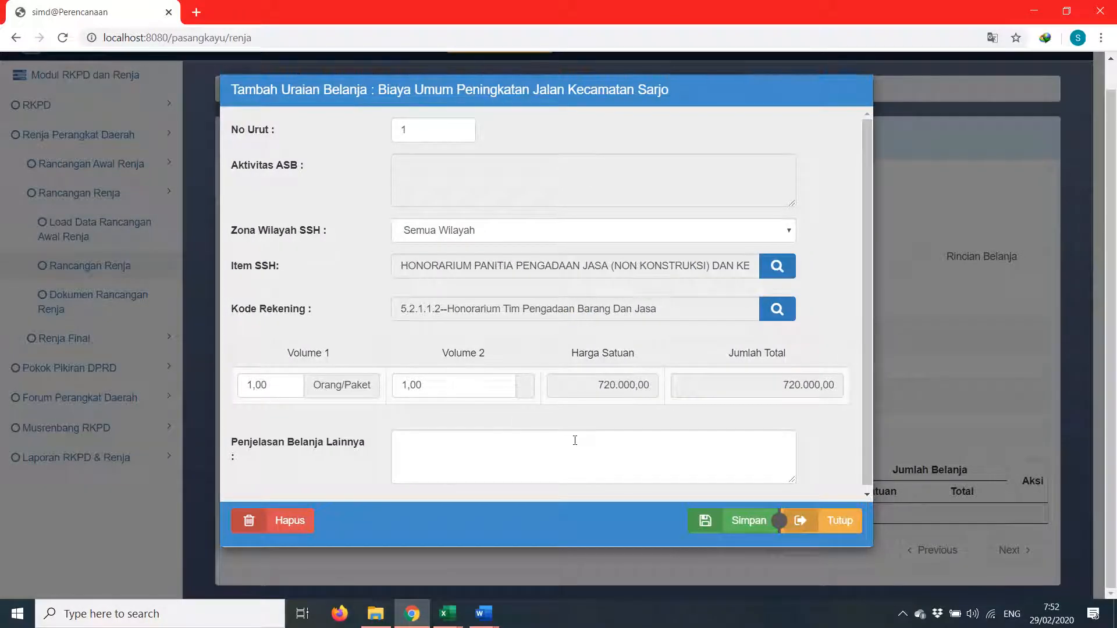
Save the Biaya Umum Peningkatan Jalan Kecamatan Sarjo expenditure item with Penjelasan Belanja Lainnya left blank
scroll(574, 440, "down", 1)
left_click(509, 453)
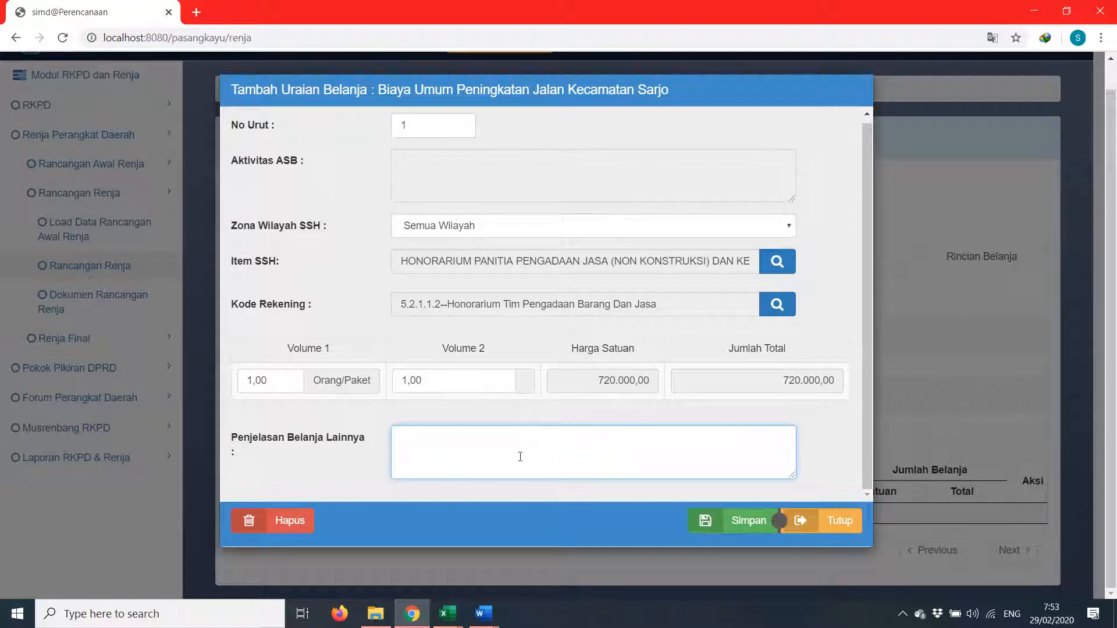
left_click(744, 518)
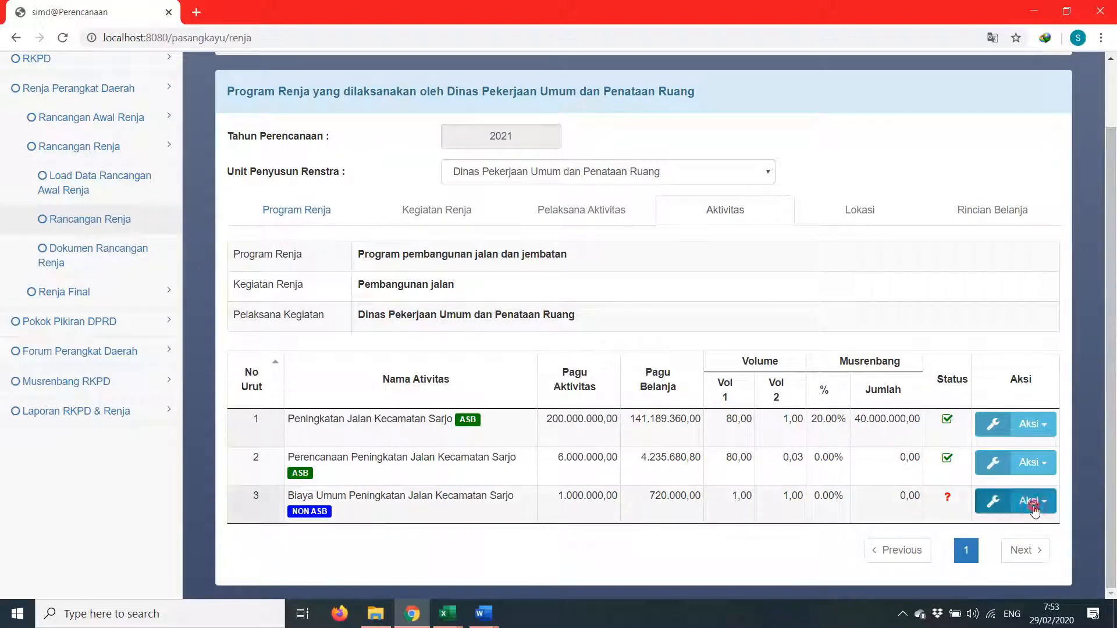
Mark the Biaya Umum Peningkatan Jalan Kecamatan Sarjo activity as Telah Direviu and save it
left_click(1027, 501)
left_click(983, 574)
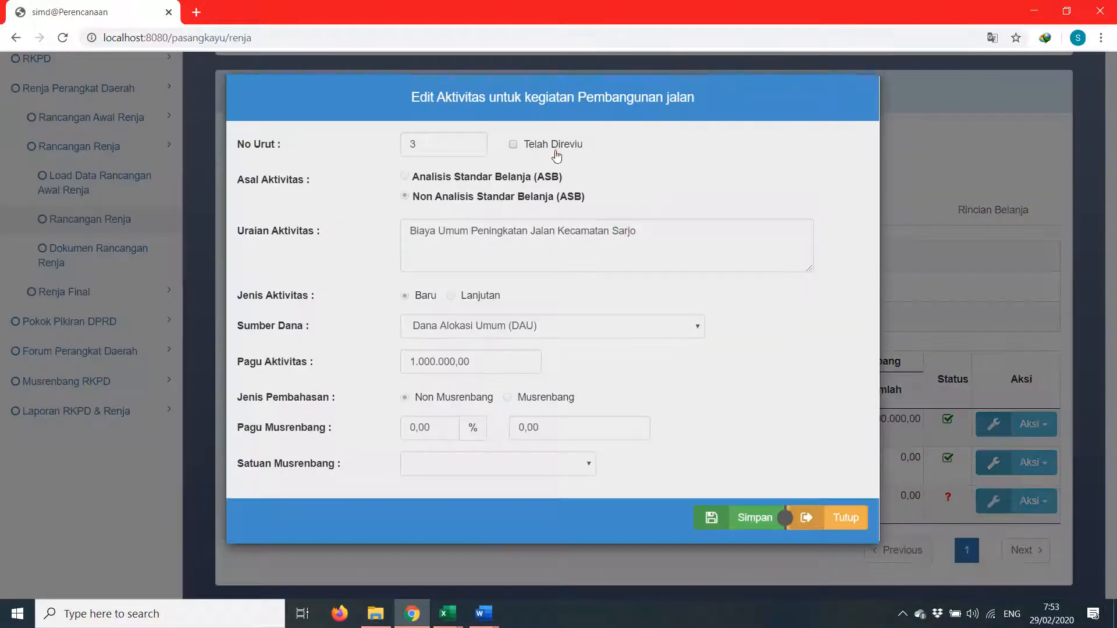
left_click(750, 517)
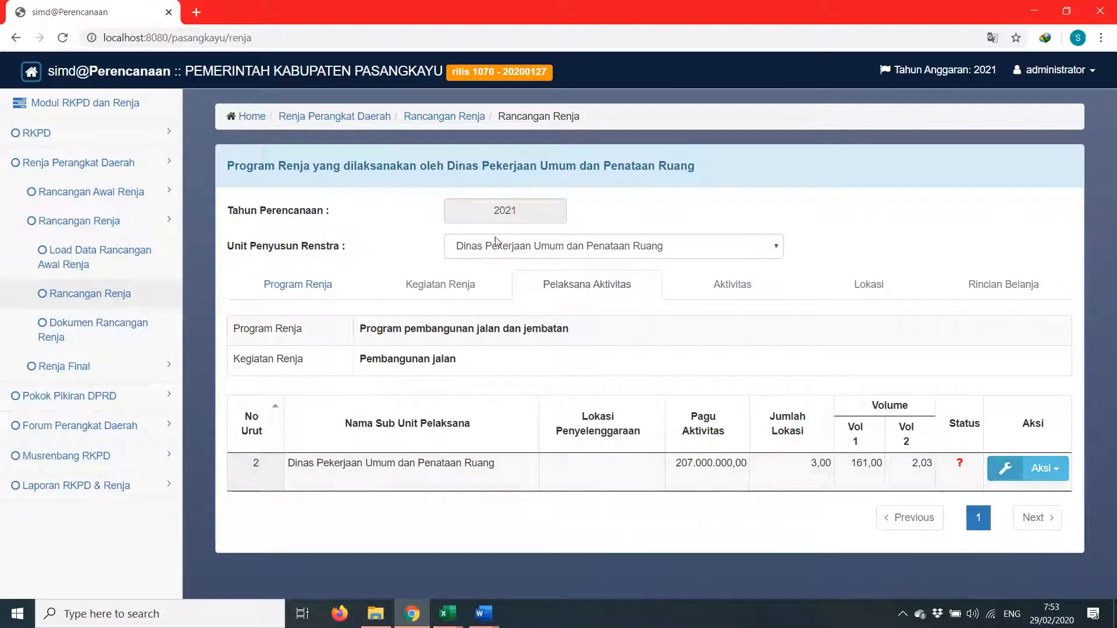
Post Dinas Pekerjaan Umum dan Penataan Ruang as implementing unit of the Pembangunan jalan kegiatan
left_click(1042, 468)
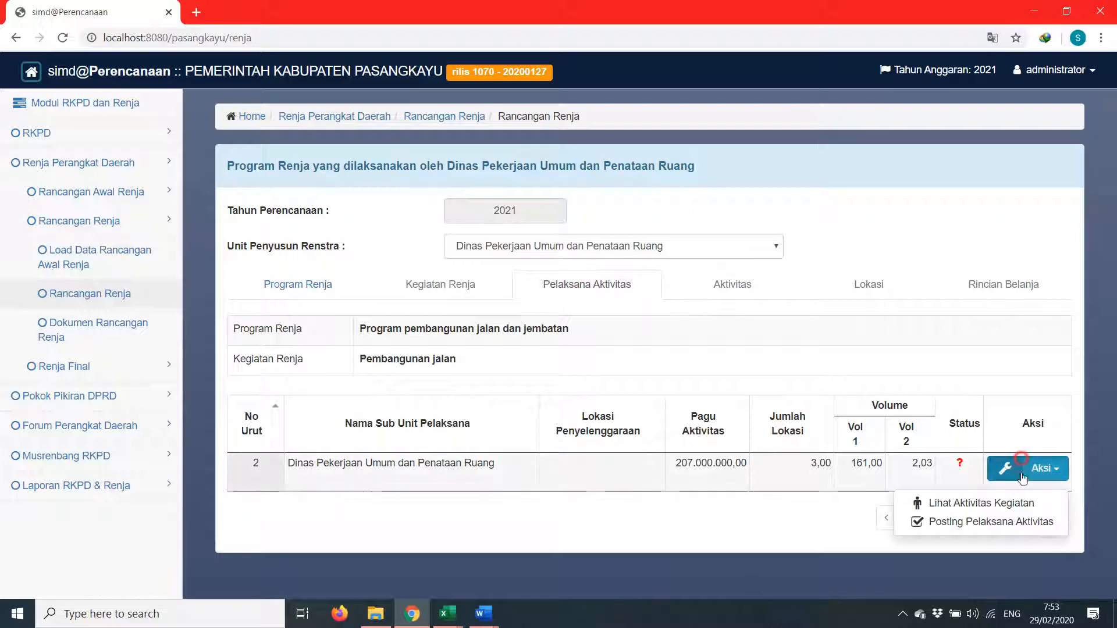
left_click(991, 522)
left_click(644, 267)
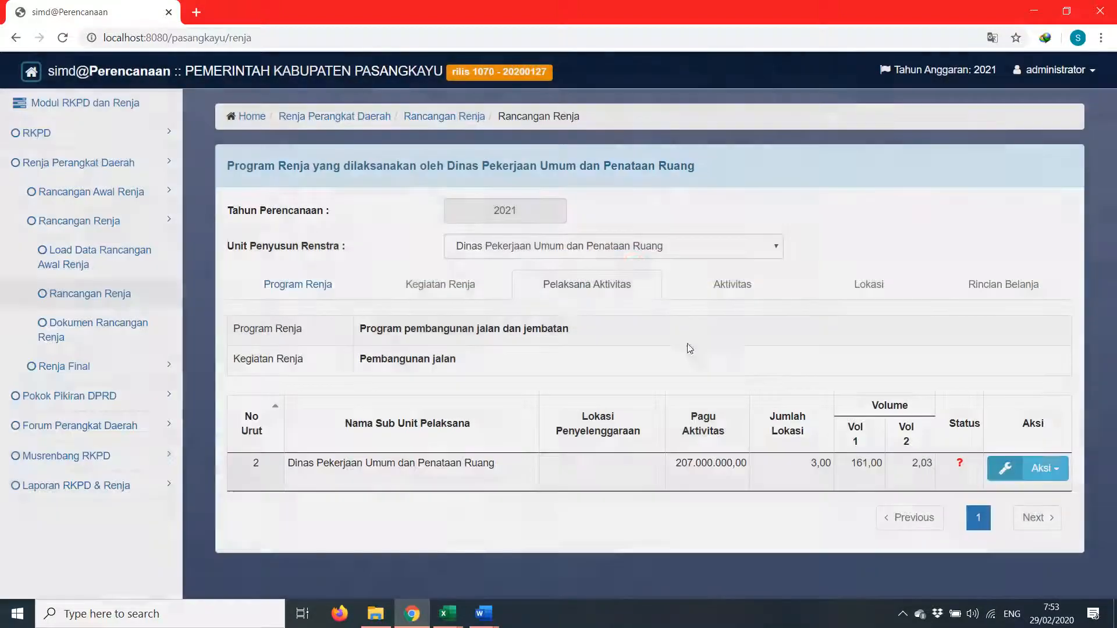
Return to the kegiatan list and post the Pembangunan jalan kegiatan
left_click(438, 362)
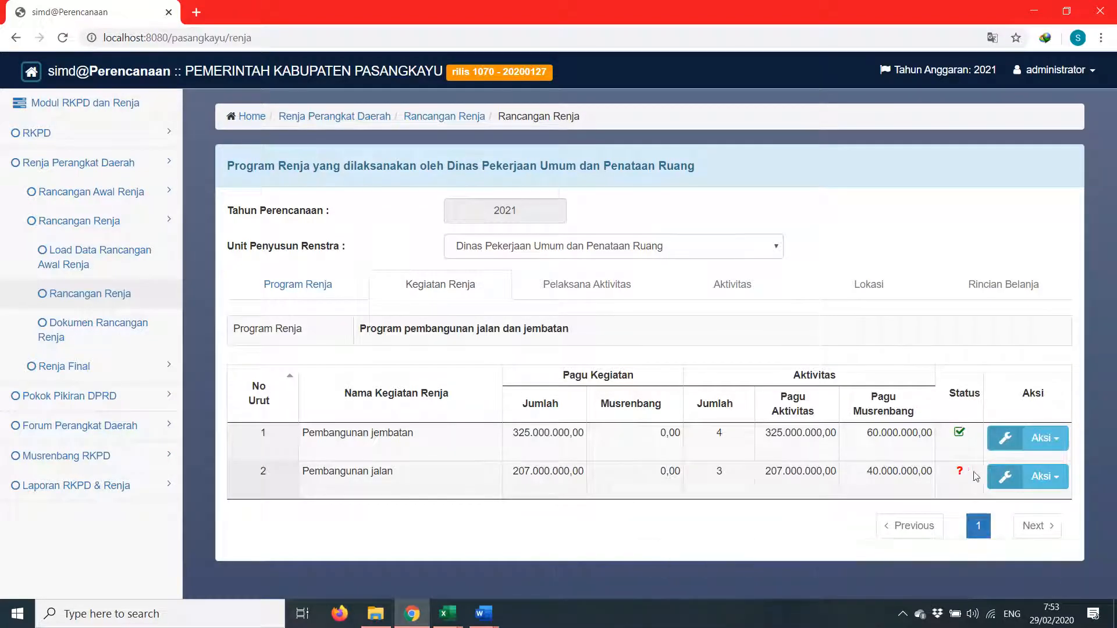
left_click(1027, 477)
left_click(979, 528)
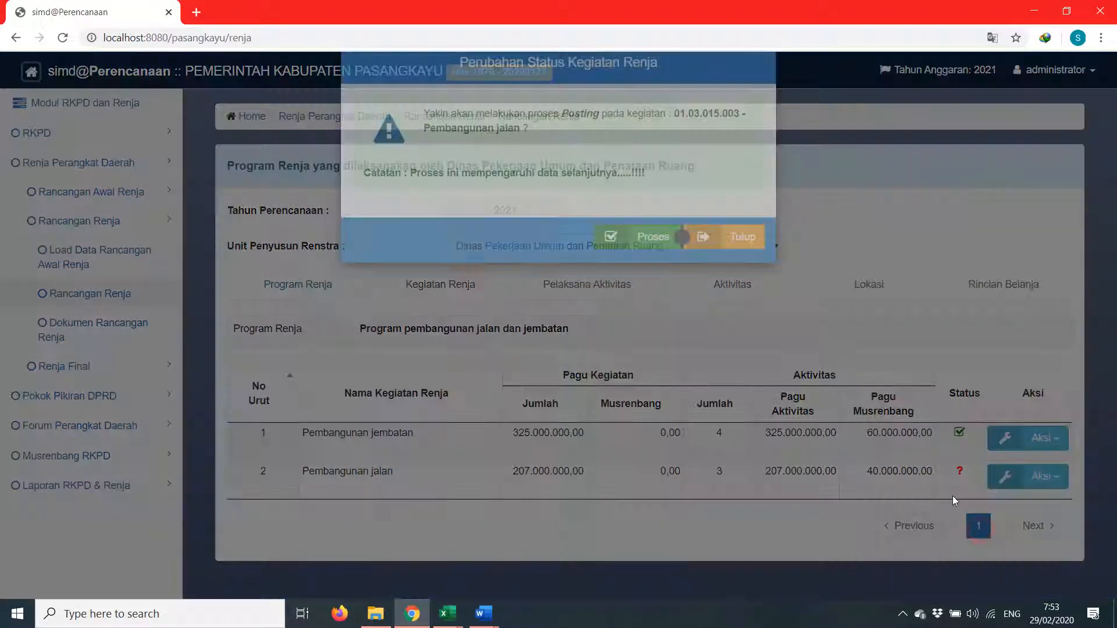
left_click(636, 270)
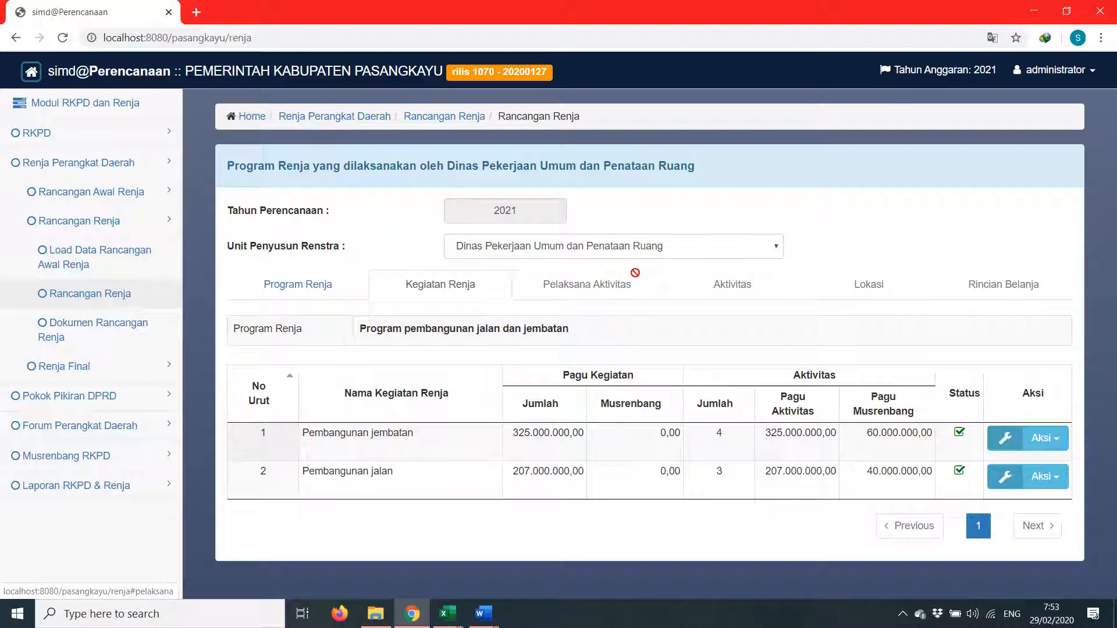
Return to the program list and post Program pembangunan jalan dan jembatan
left_click(332, 296)
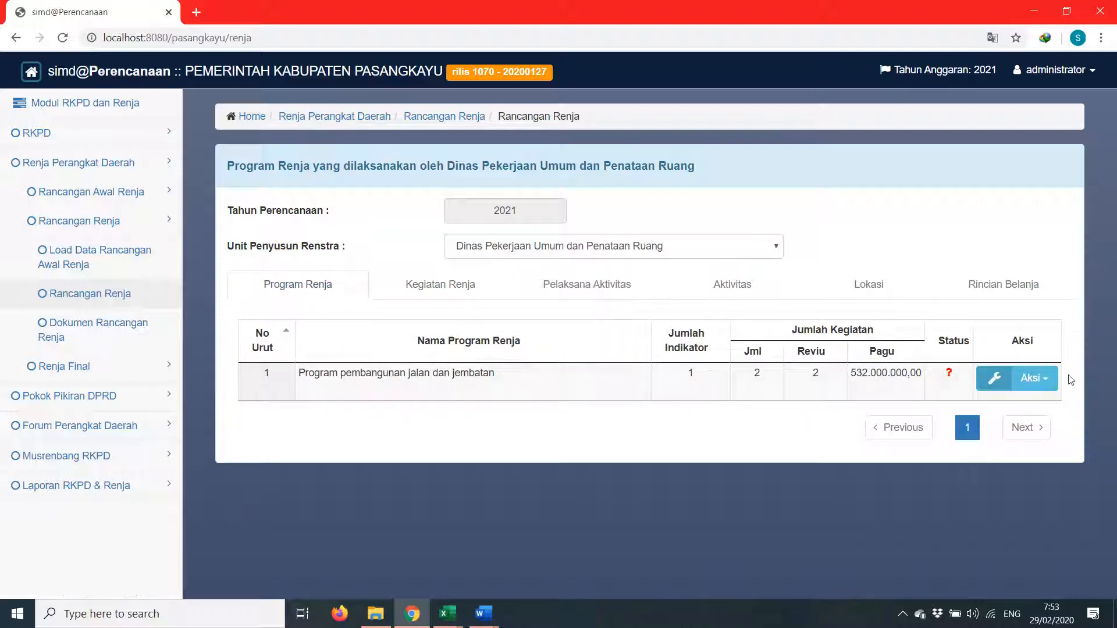
left_click(1038, 378)
left_click(978, 431)
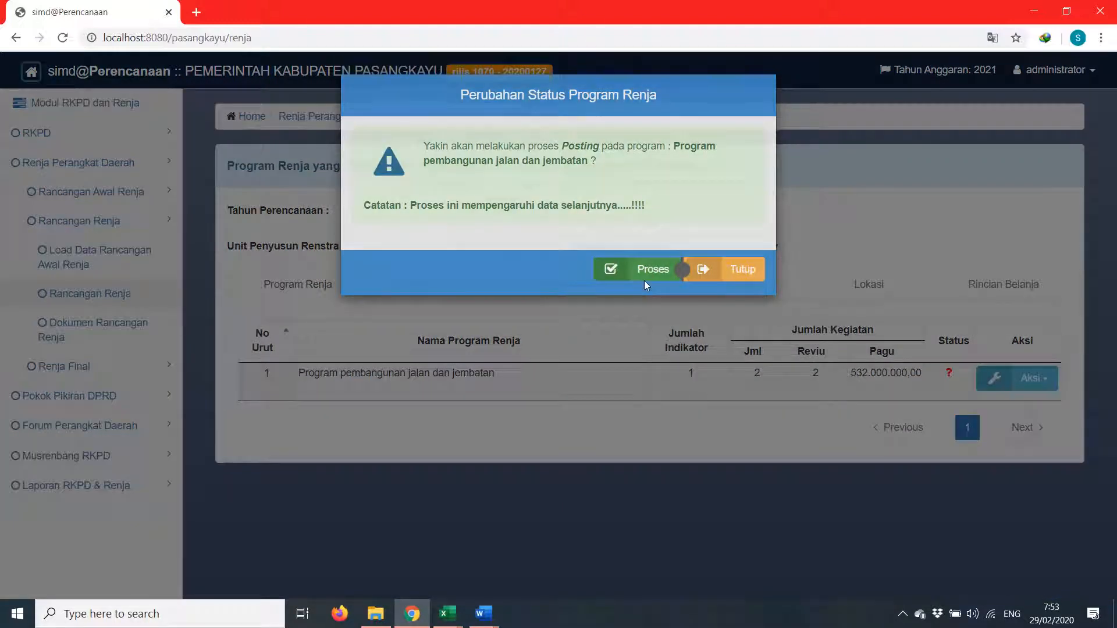
left_click(644, 271)
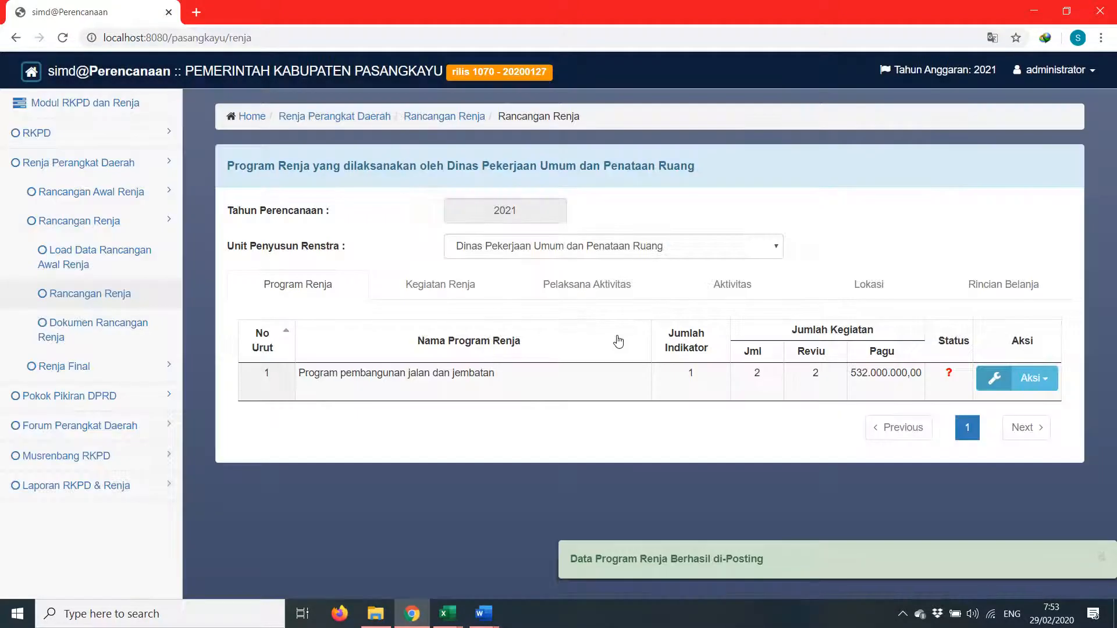
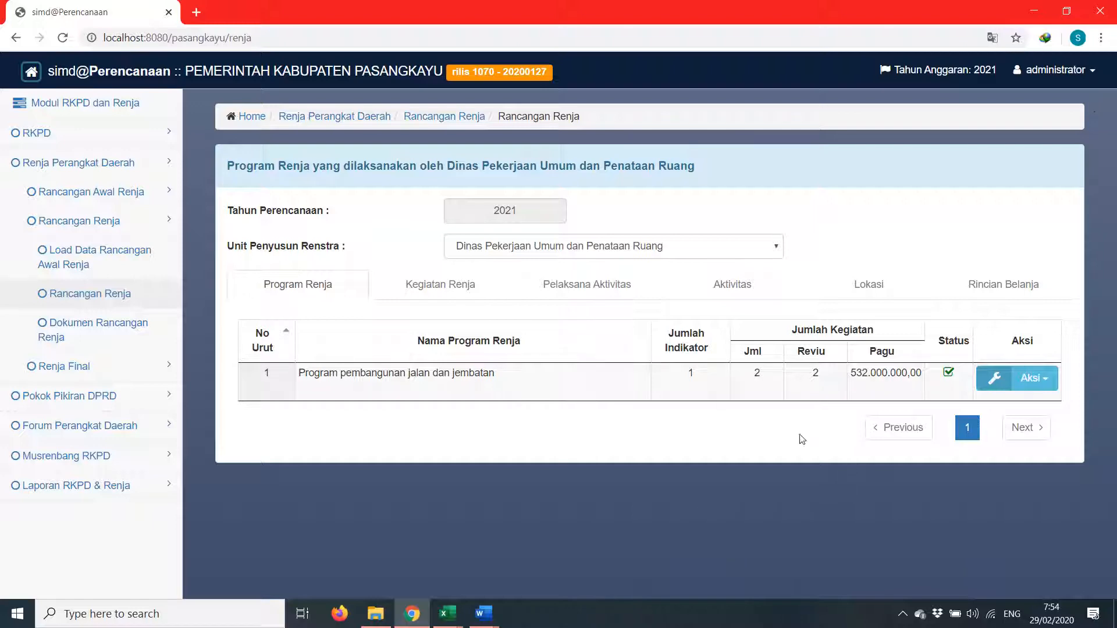
Un-post Program pembangunan jalan dan jembatan and open its kegiatan list
left_click(1024, 379)
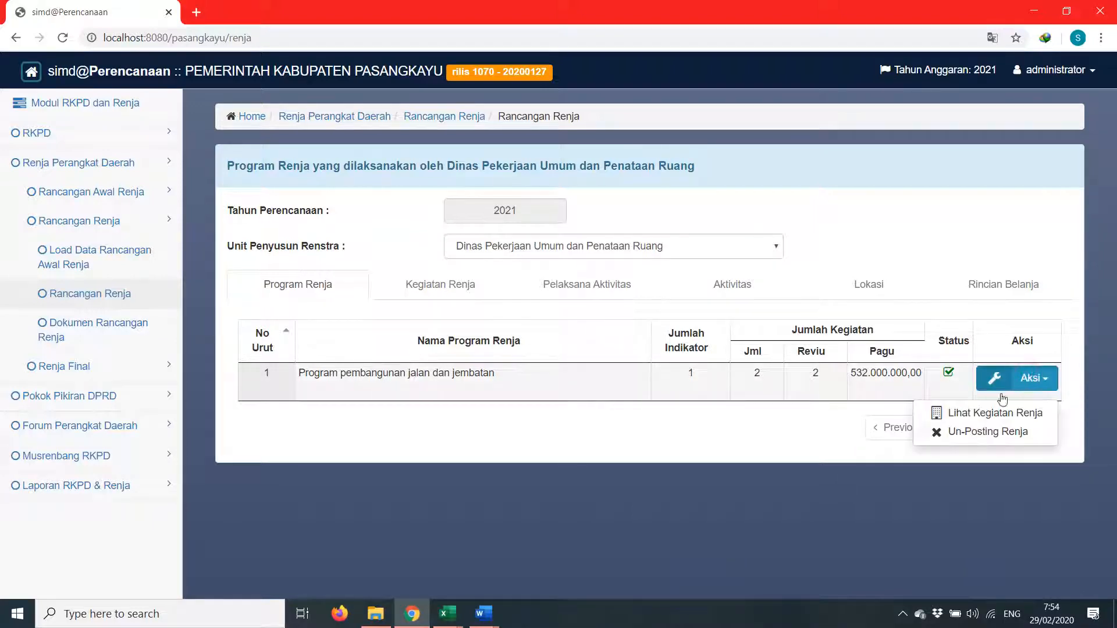
left_click(972, 434)
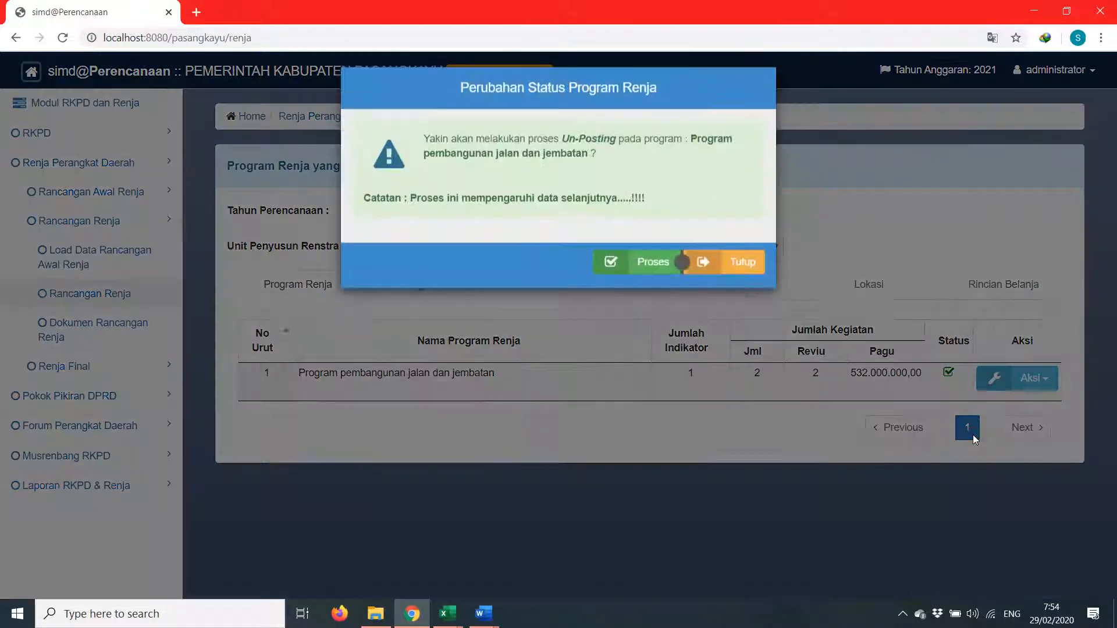
left_click(641, 271)
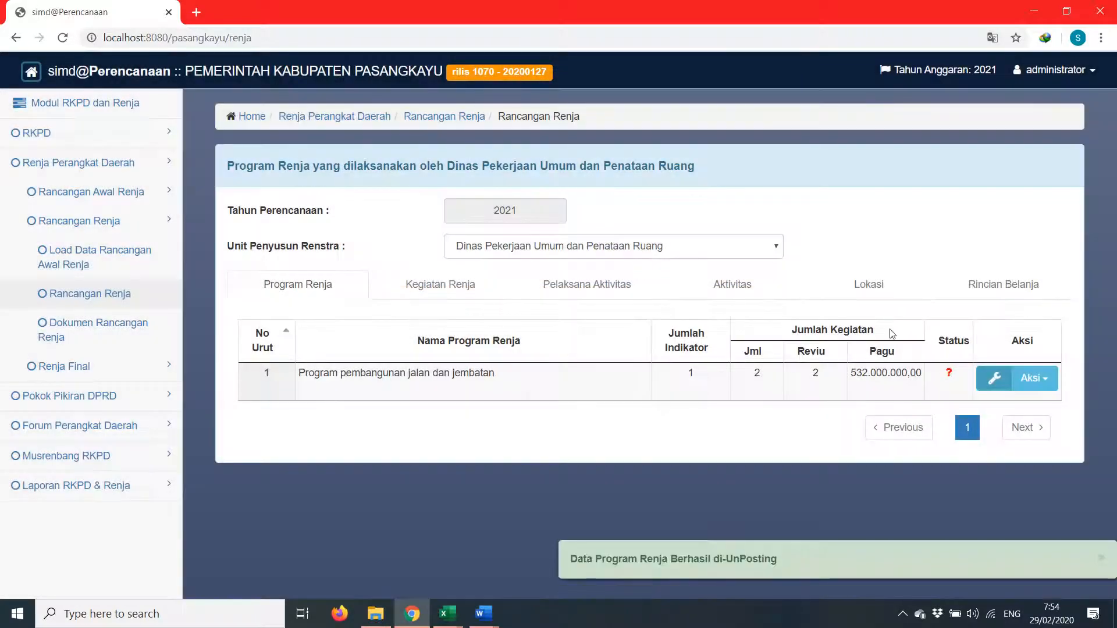
left_click(490, 384)
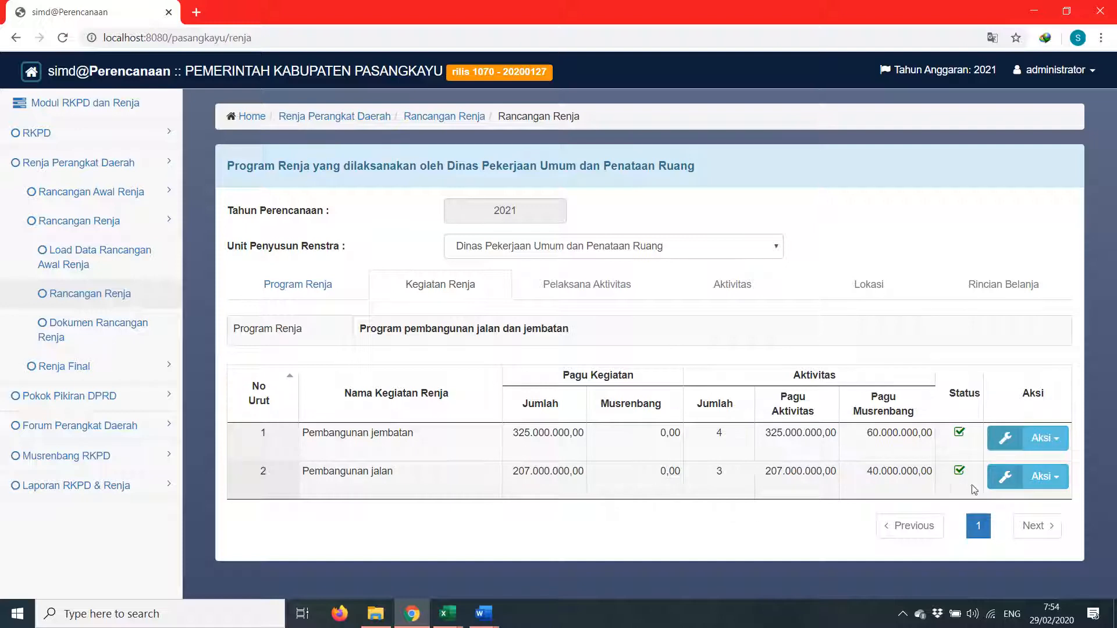
left_click(1045, 477)
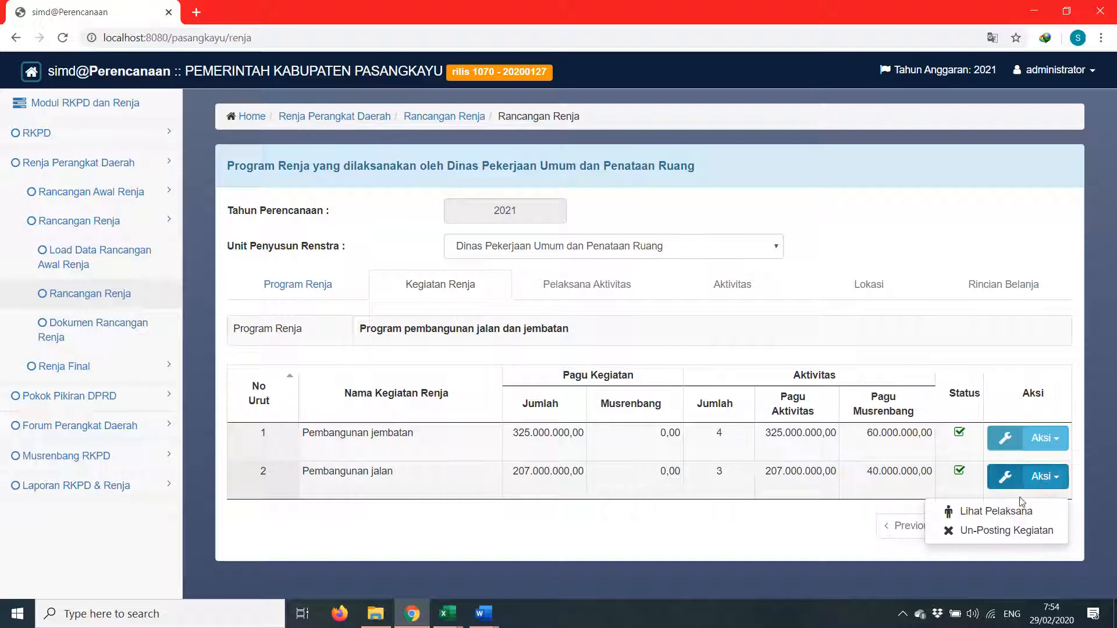
left_click(1000, 531)
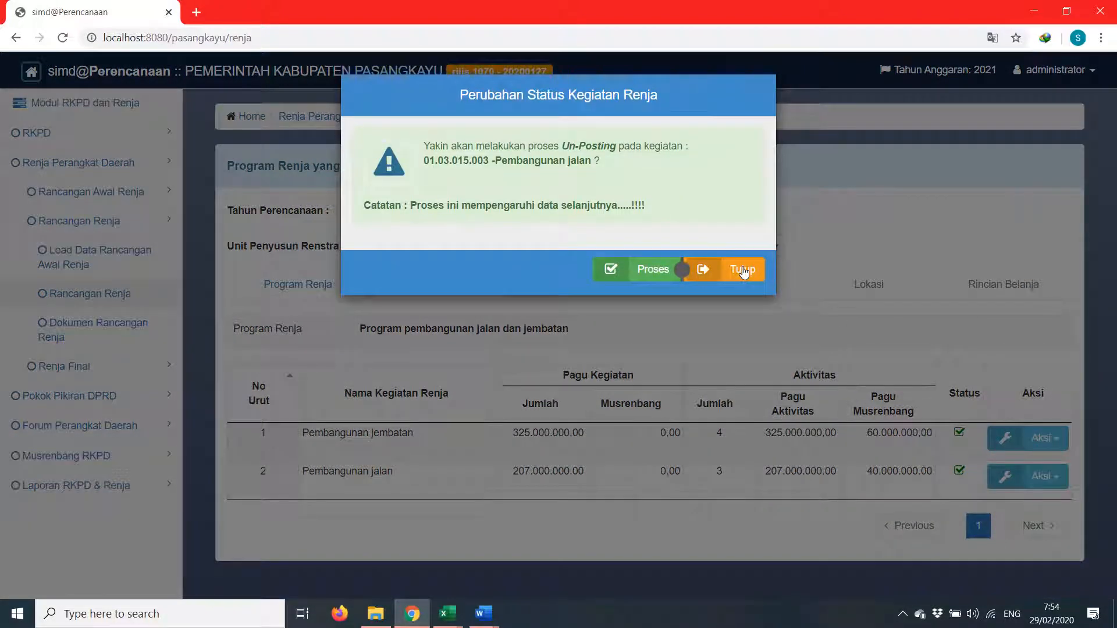
left_click(743, 270)
Open the activities under the Pembangunan jalan kegiatan and inspect the edit form of Peningkatan Jalan Kecamatan Sarjo without saving
double_click(580, 476)
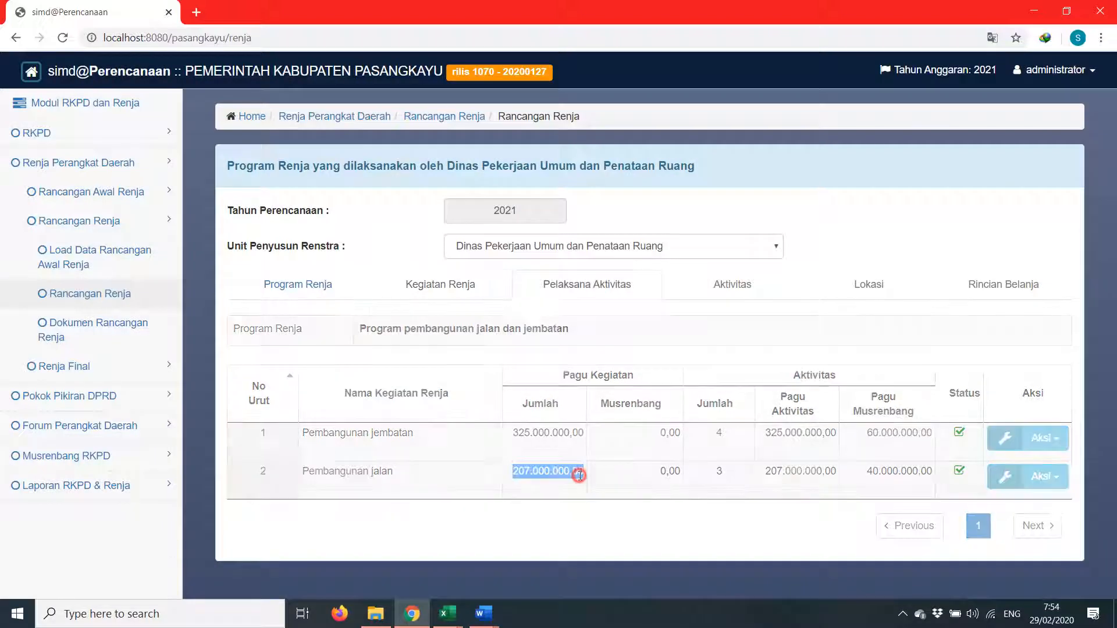
left_click(1054, 478)
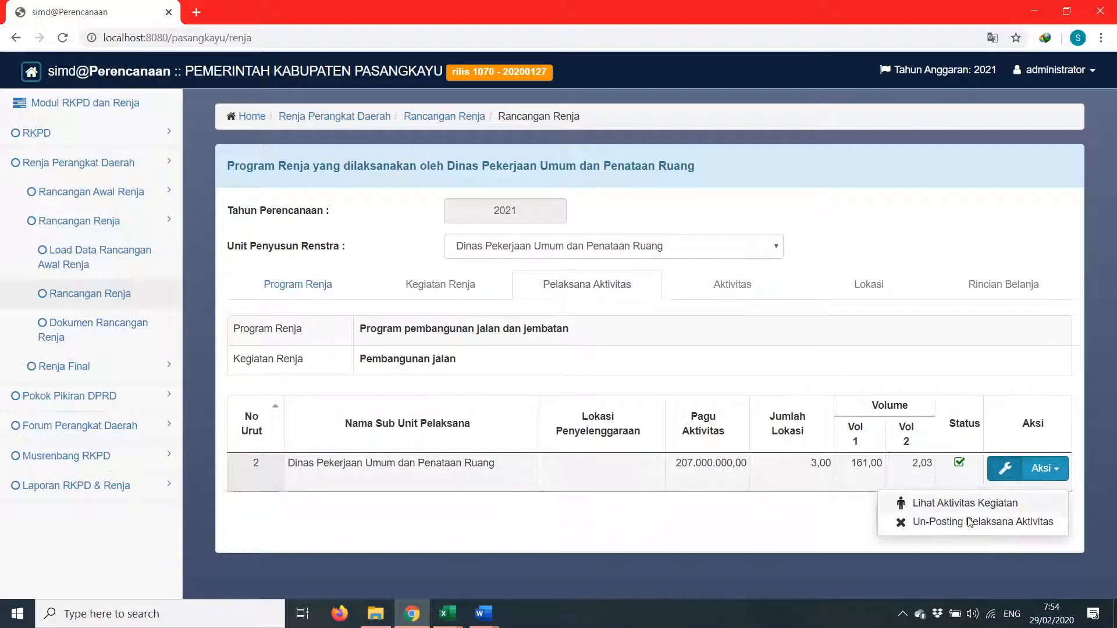
left_click(910, 504)
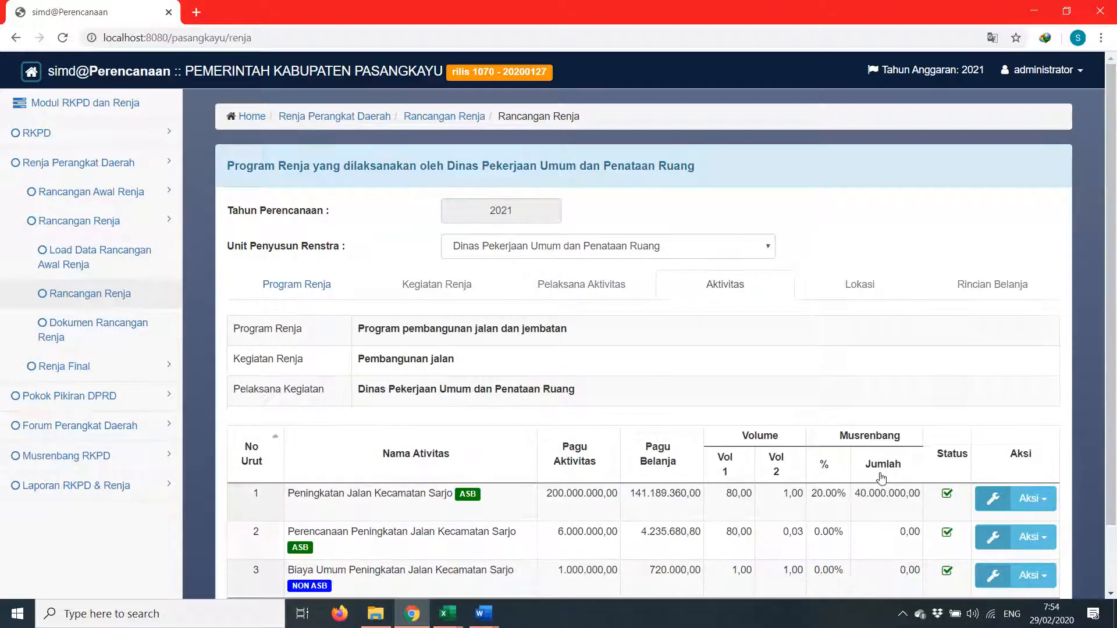
scroll(989, 477, "down", 1)
left_click(1028, 424)
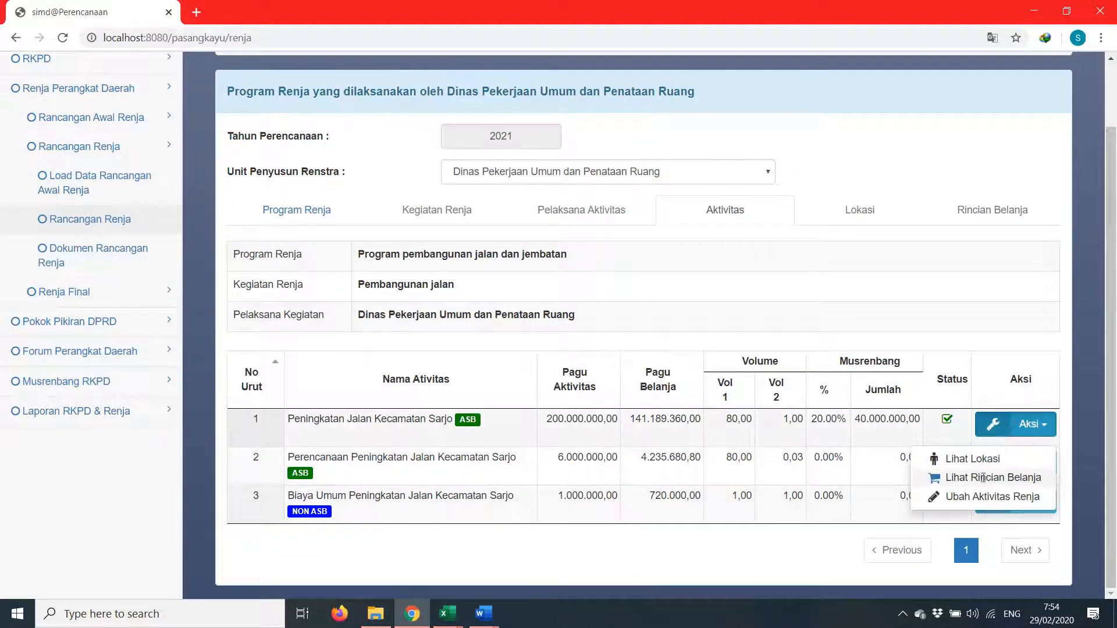
left_click(991, 496)
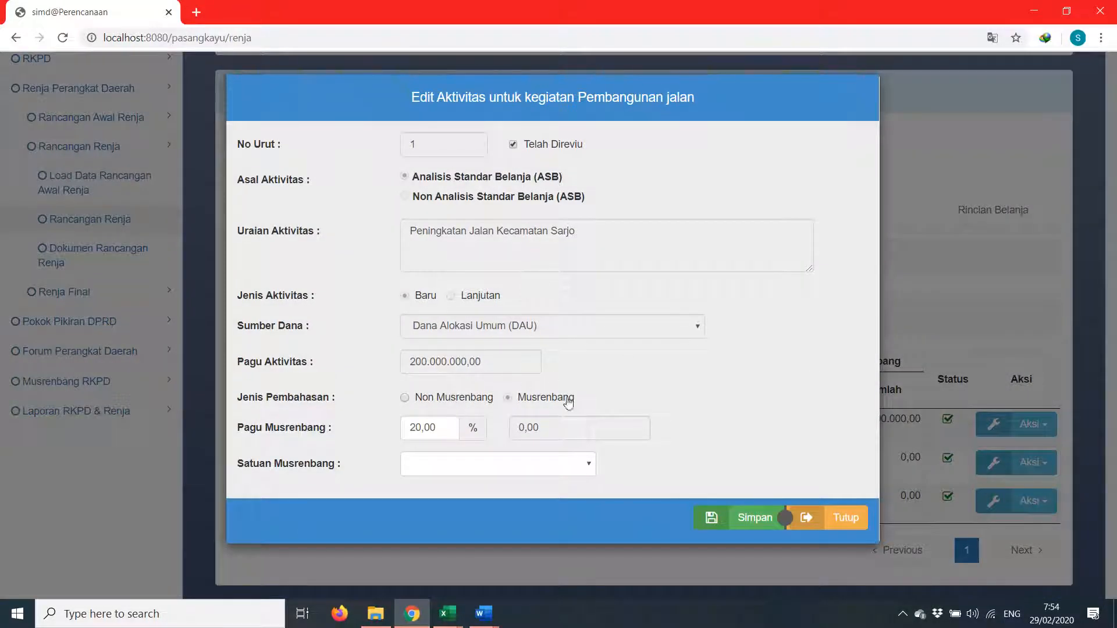
left_click(838, 517)
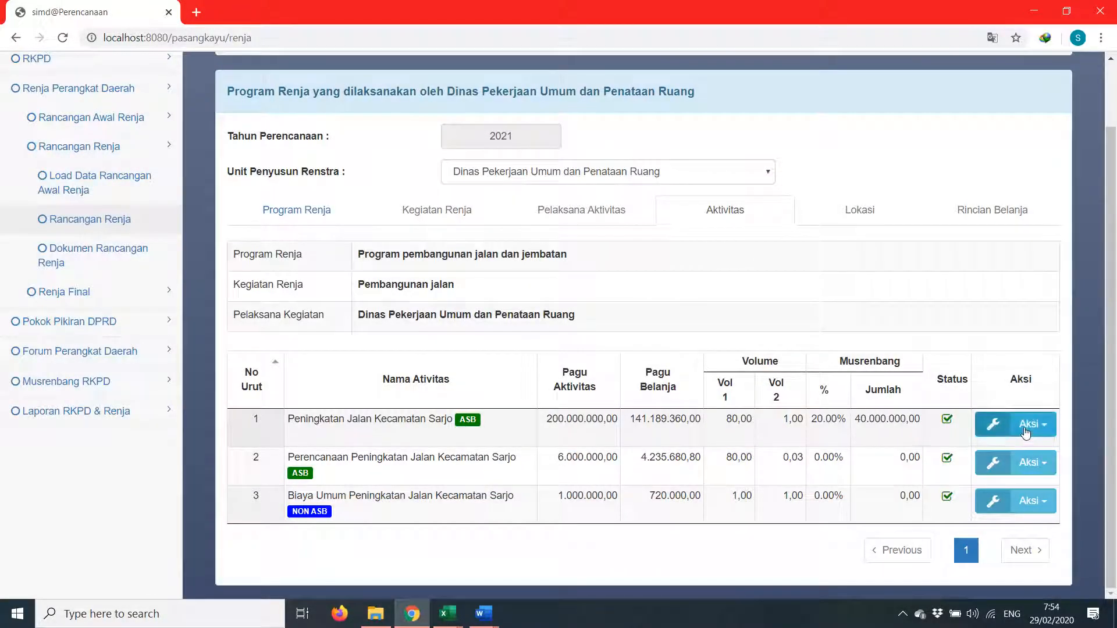
Enter 90 as Volume Output 1 for the Desa Sarjo location of Peningkatan Jalan Kecamatan Sarjo, and close without saving
left_click(1025, 427)
left_click(983, 461)
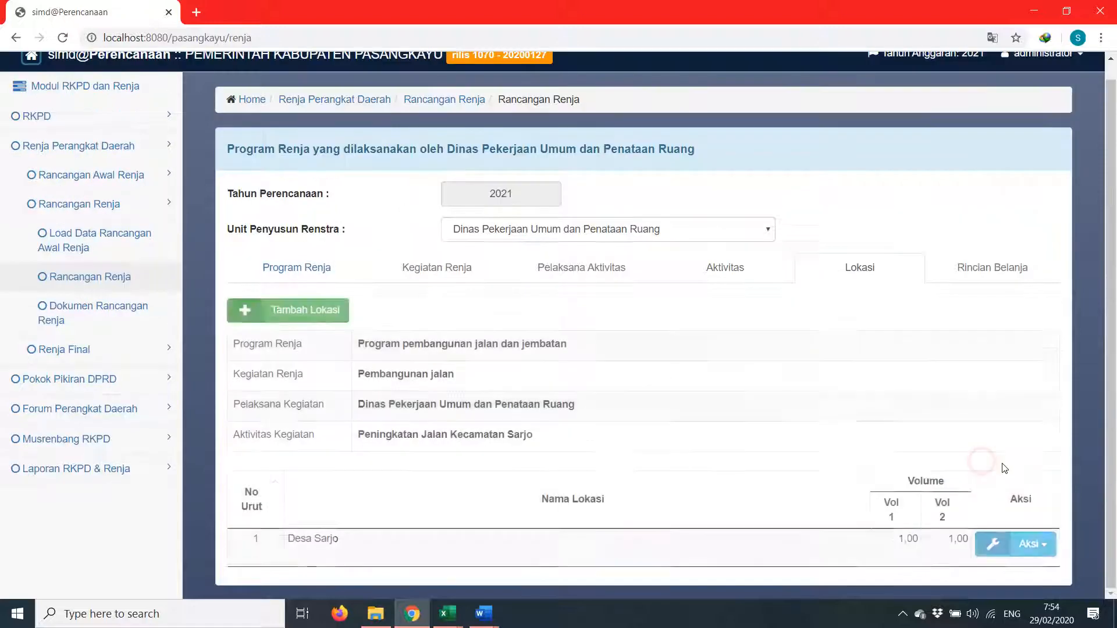
left_click(998, 501)
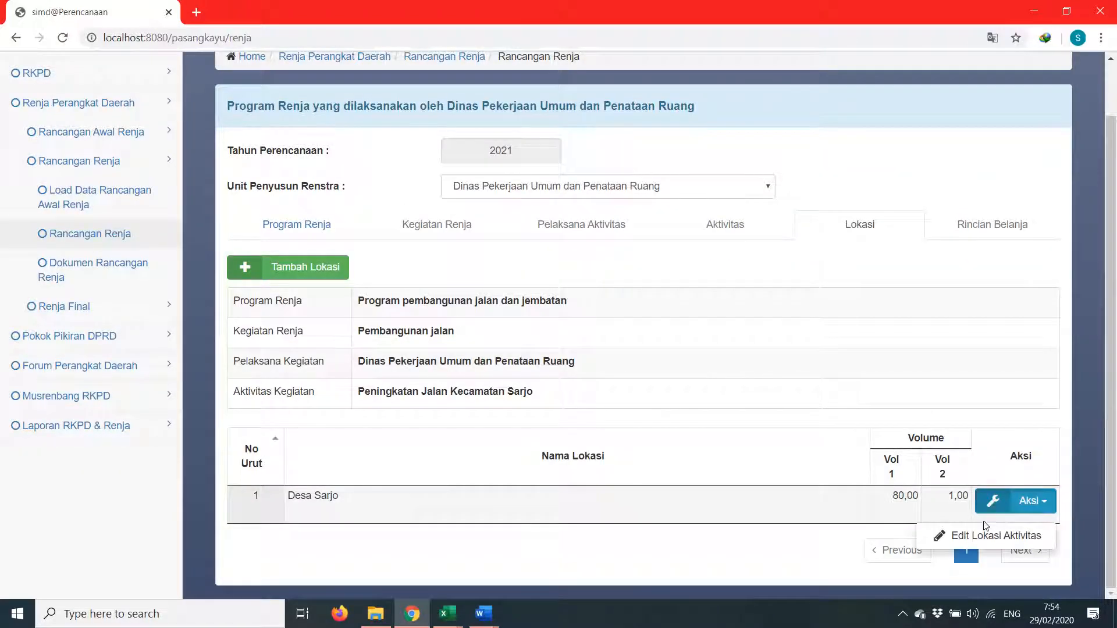
left_click(989, 530)
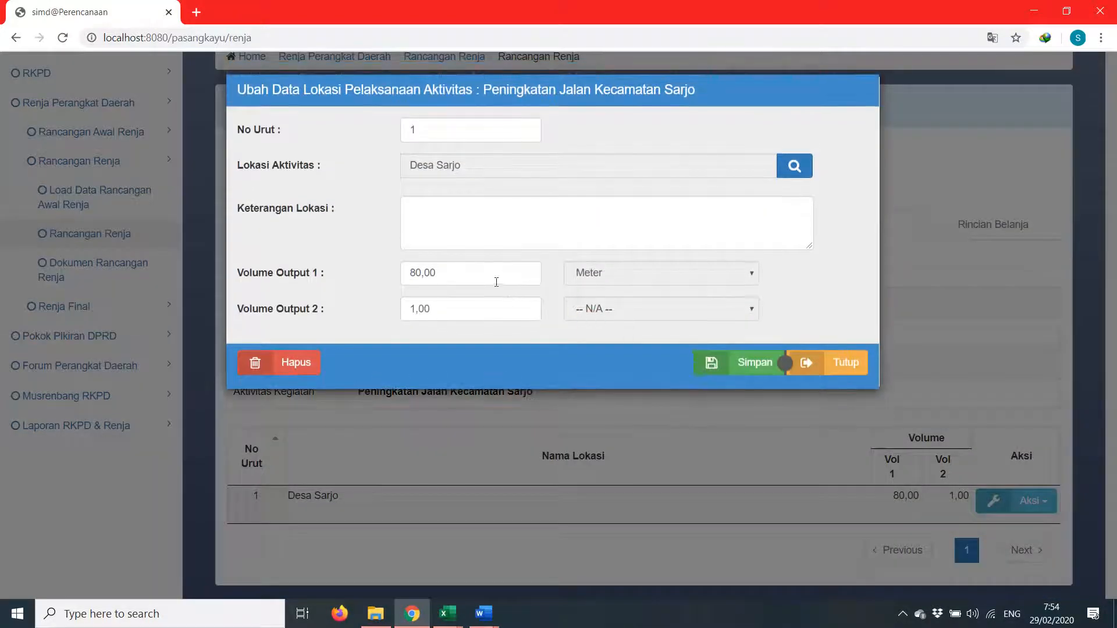
left_click_drag(464, 273, 352, 263)
type("90")
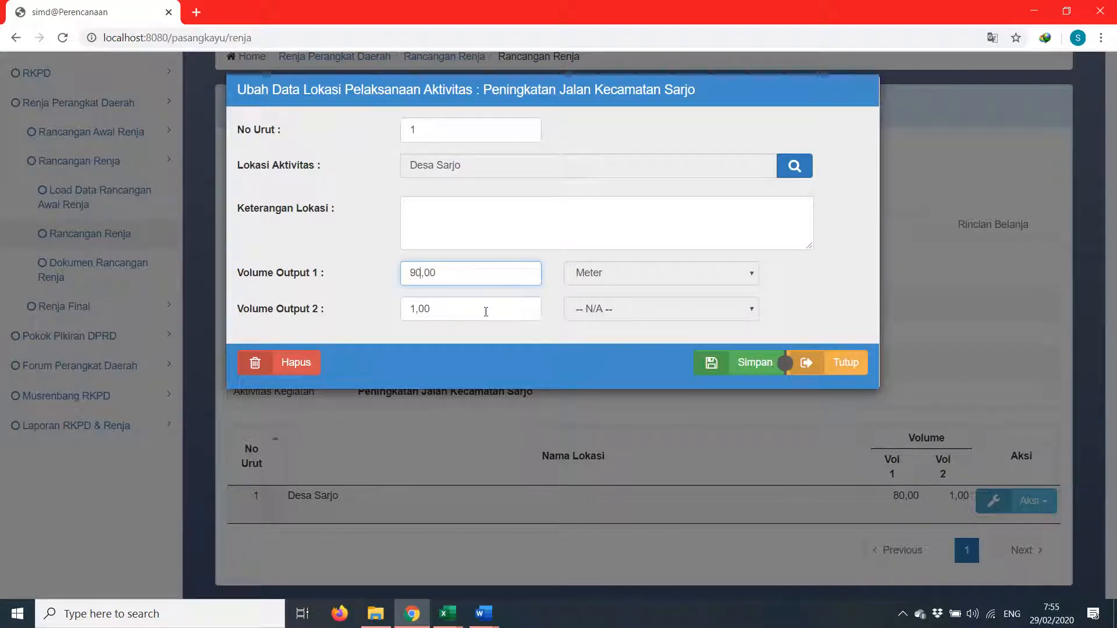
left_click(822, 363)
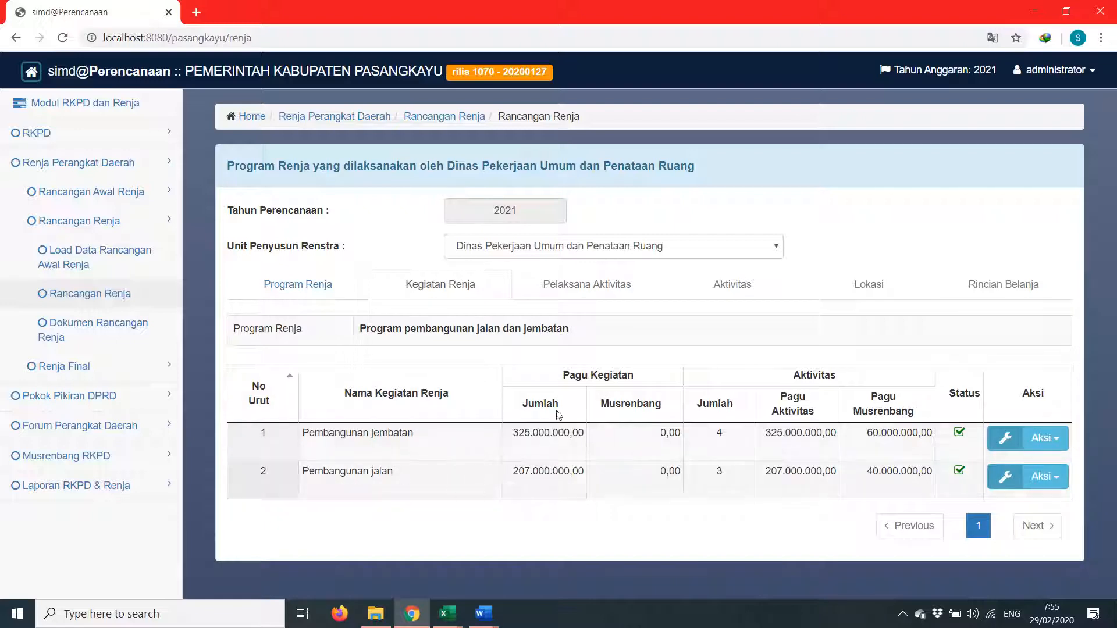
Un-post the Pembangunan jalan kegiatan from the kegiatan list
left_click(1029, 478)
left_click(996, 528)
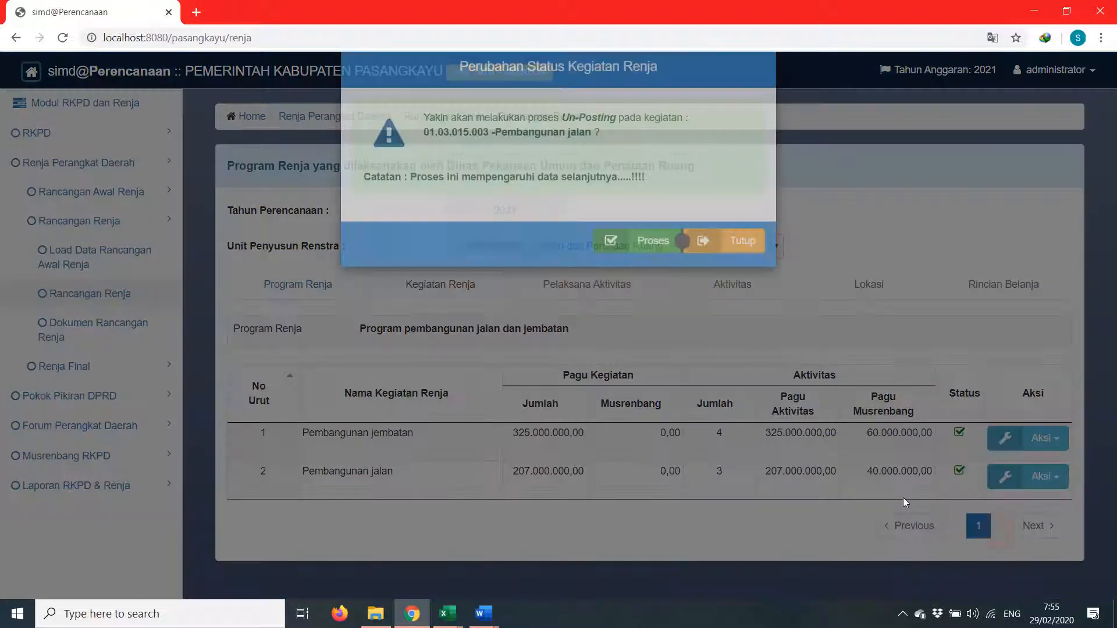
left_click(640, 278)
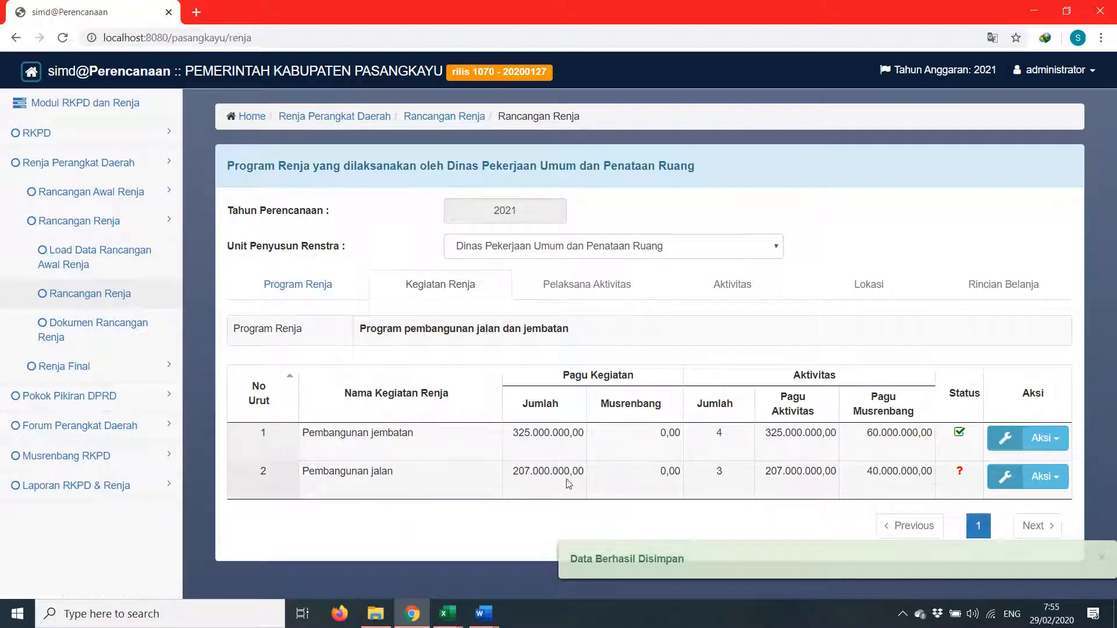
Open the implementing units of Pembangunan jalan and un-post Dinas Pekerjaan Umum dan Penataan Ruang
double_click(548, 480)
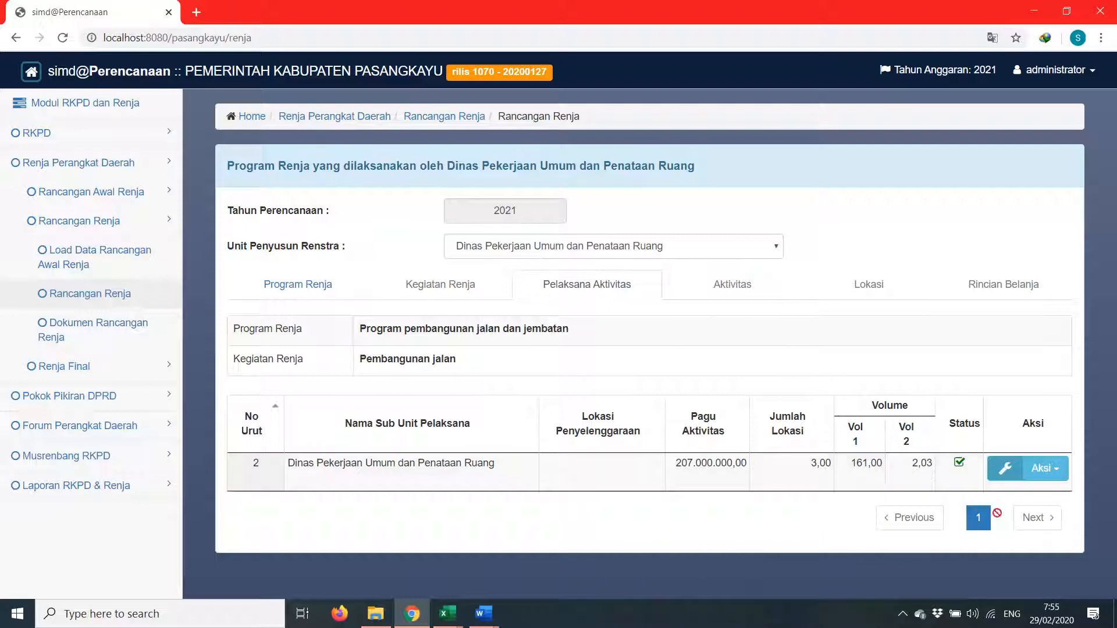
left_click(1041, 468)
left_click(976, 521)
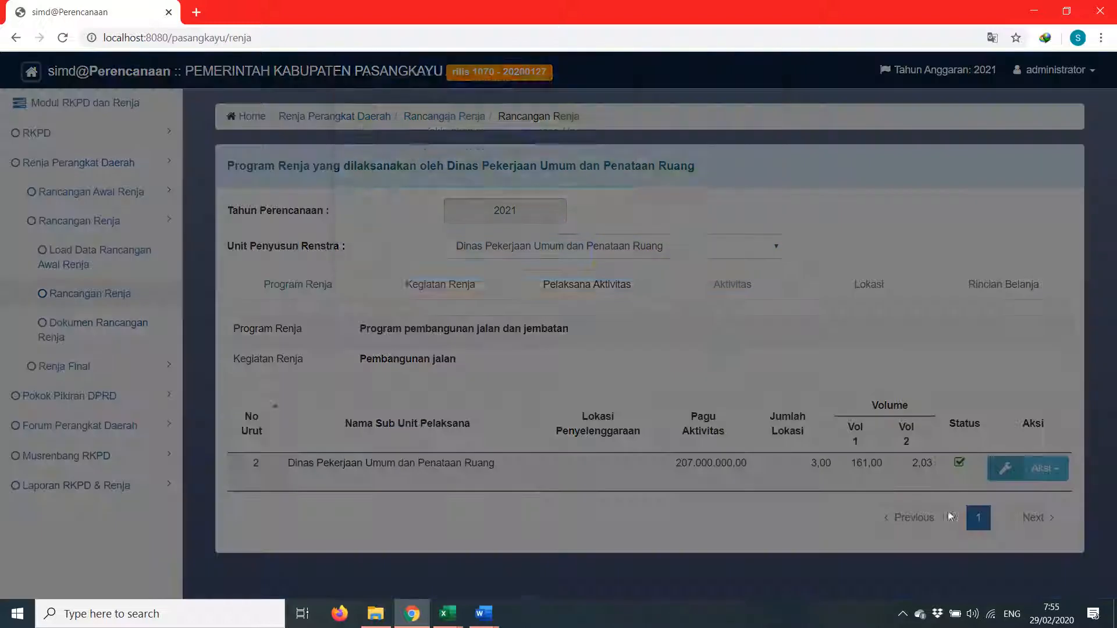
left_click(655, 272)
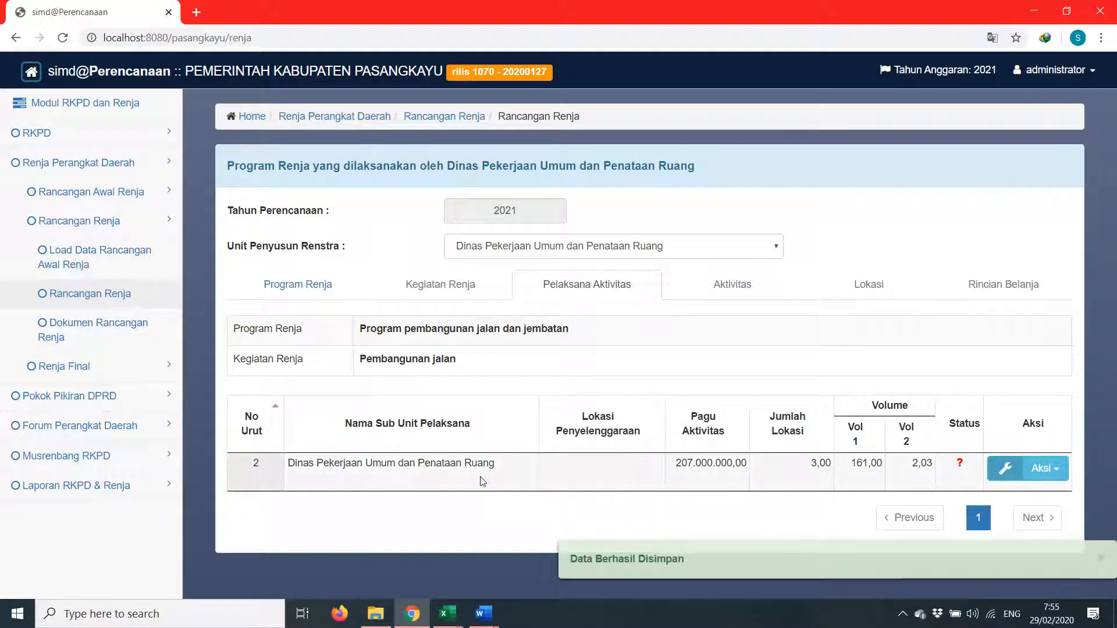
Open the unit's activities, clear Telah Direviu for Biaya Umum Peningkatan Jalan Kecamatan Sarjo, and save
left_click(480, 469)
scroll(807, 452, "down", 2)
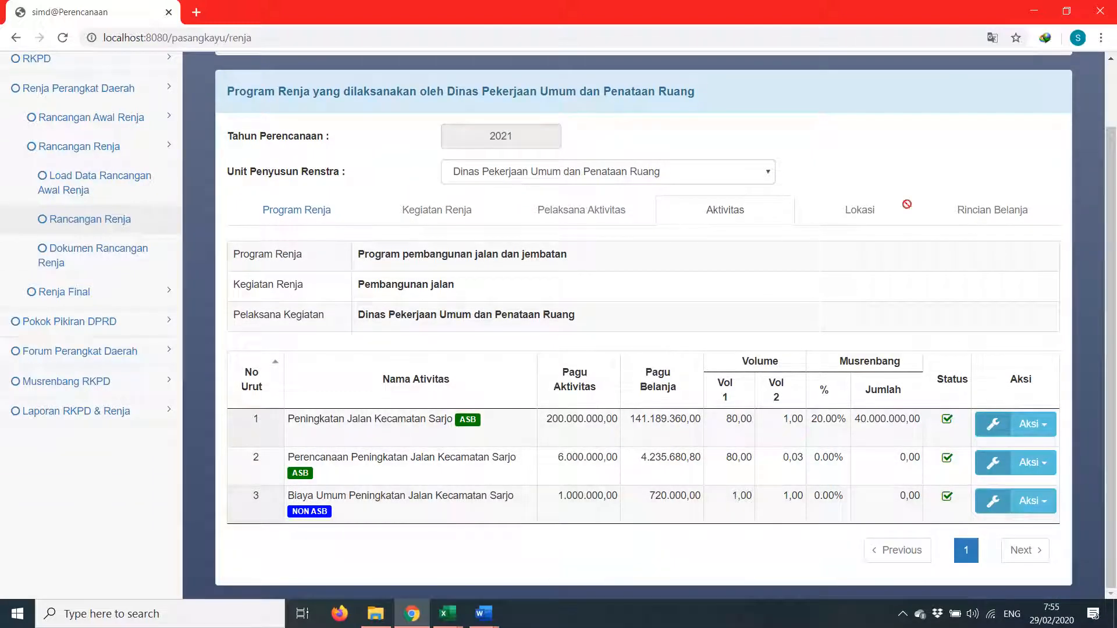
left_click(1015, 515)
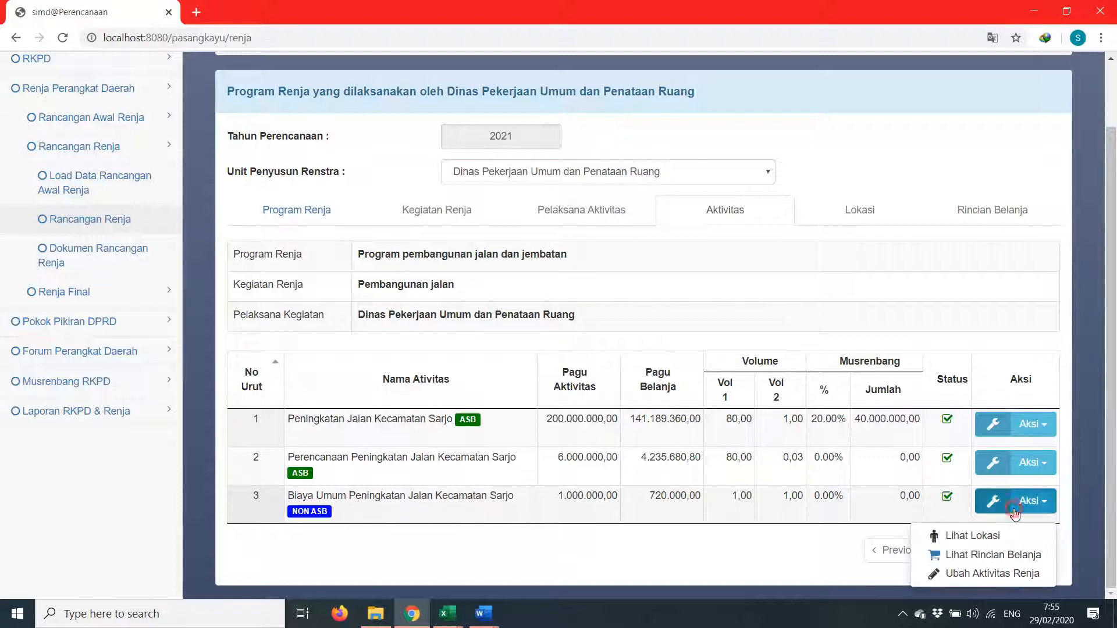
left_click(976, 574)
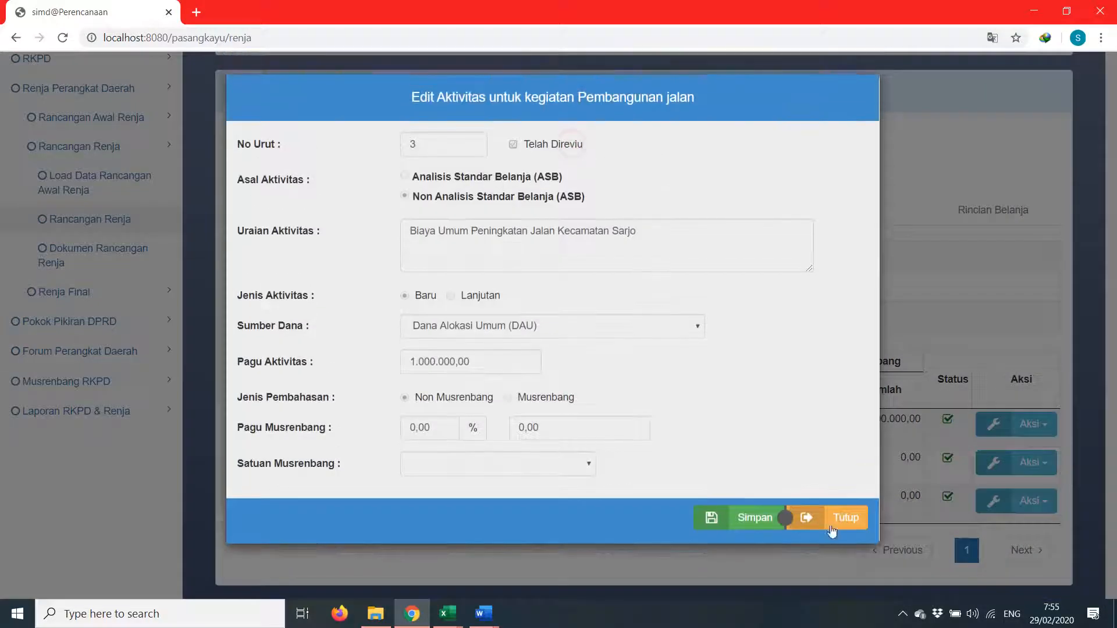
left_click(759, 527)
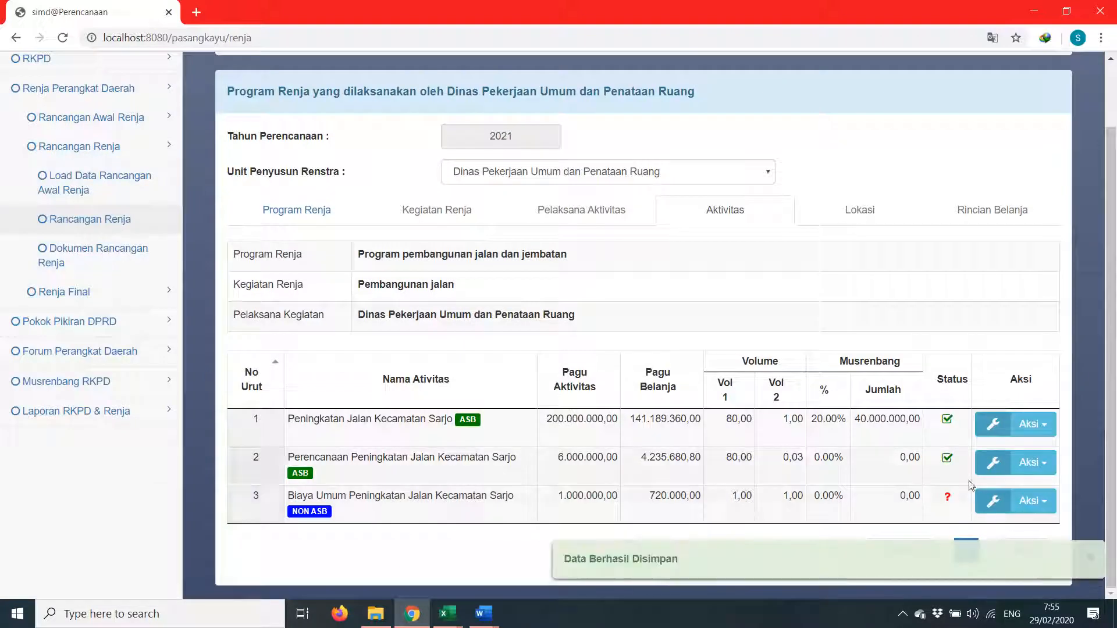
Dismiss the notification and check the edit form of Biaya Umum Peningkatan Jalan Kecamatan Sarjo without saving
left_click(1006, 502)
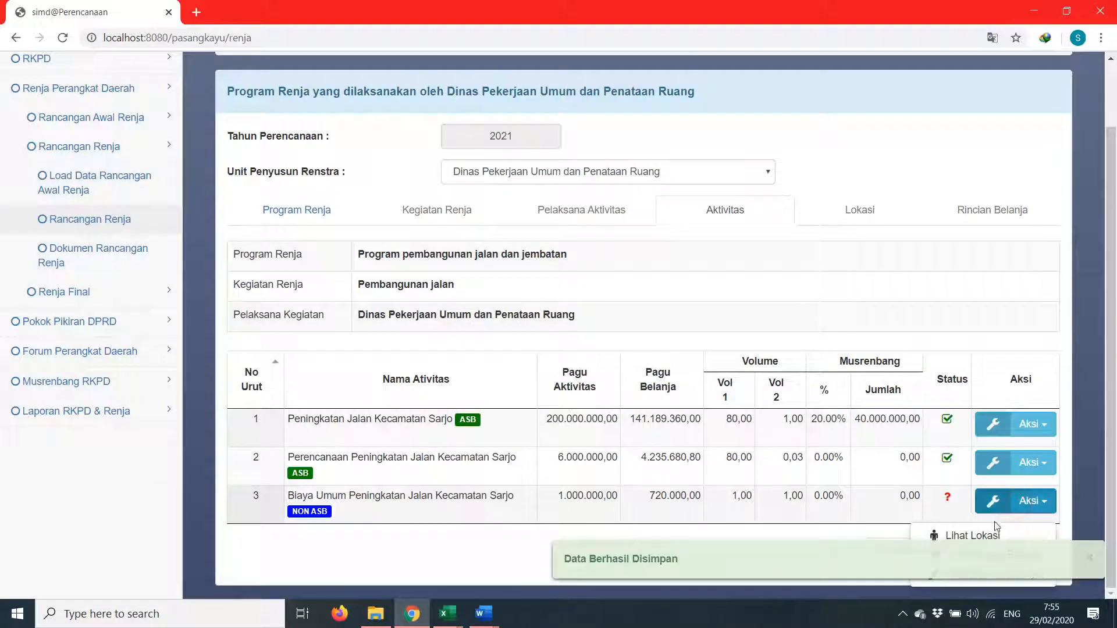
left_click(1092, 559)
left_click(1030, 501)
left_click(989, 573)
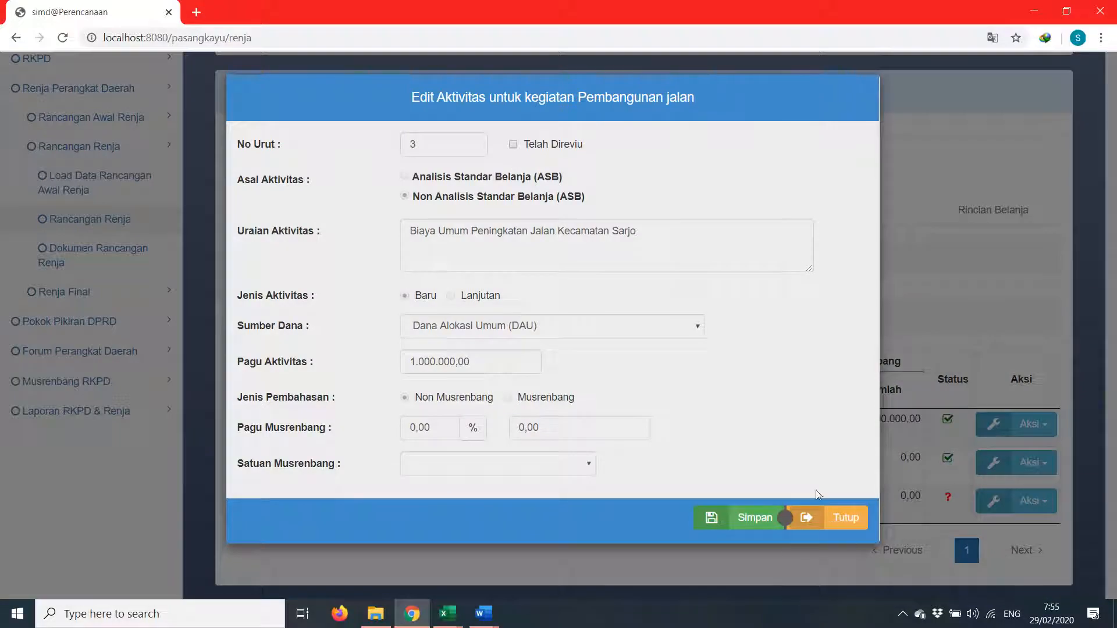
left_click(840, 519)
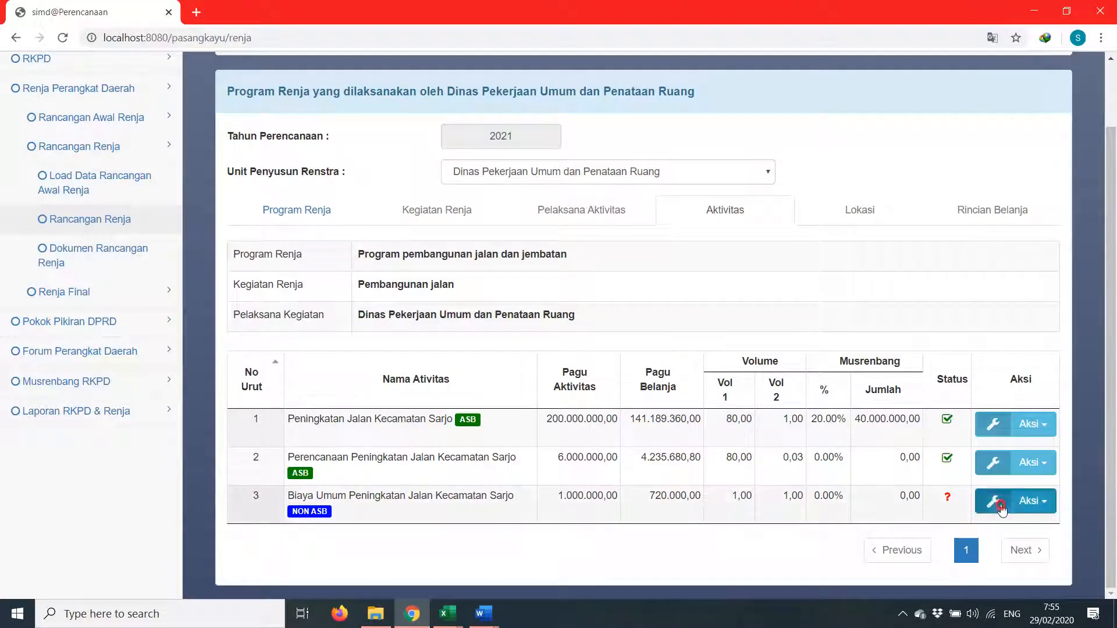
Open the Rincian Belanja of Biaya Umum Peningkatan Jalan Kecamatan Sarjo and inspect its honorarium item's edit form
left_click(1030, 501)
left_click(980, 556)
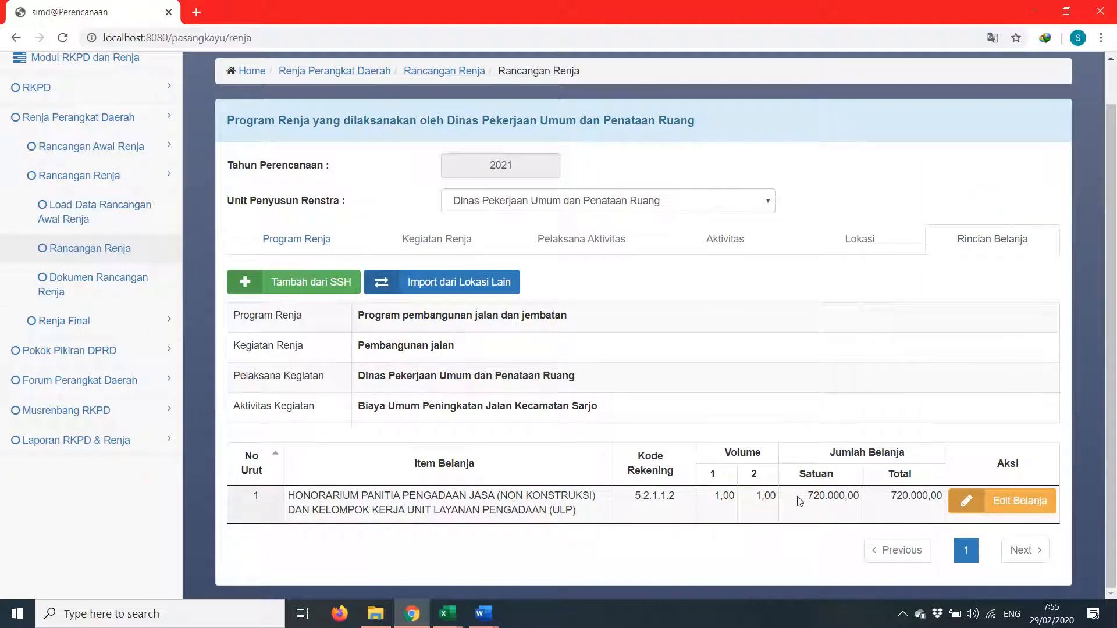
left_click(996, 500)
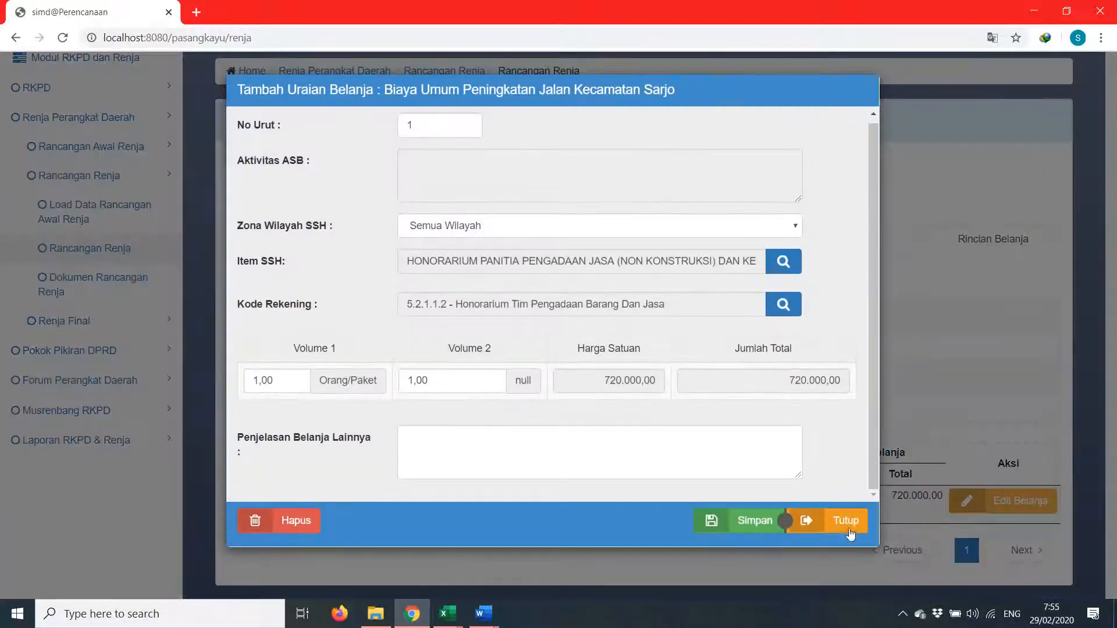
left_click(826, 521)
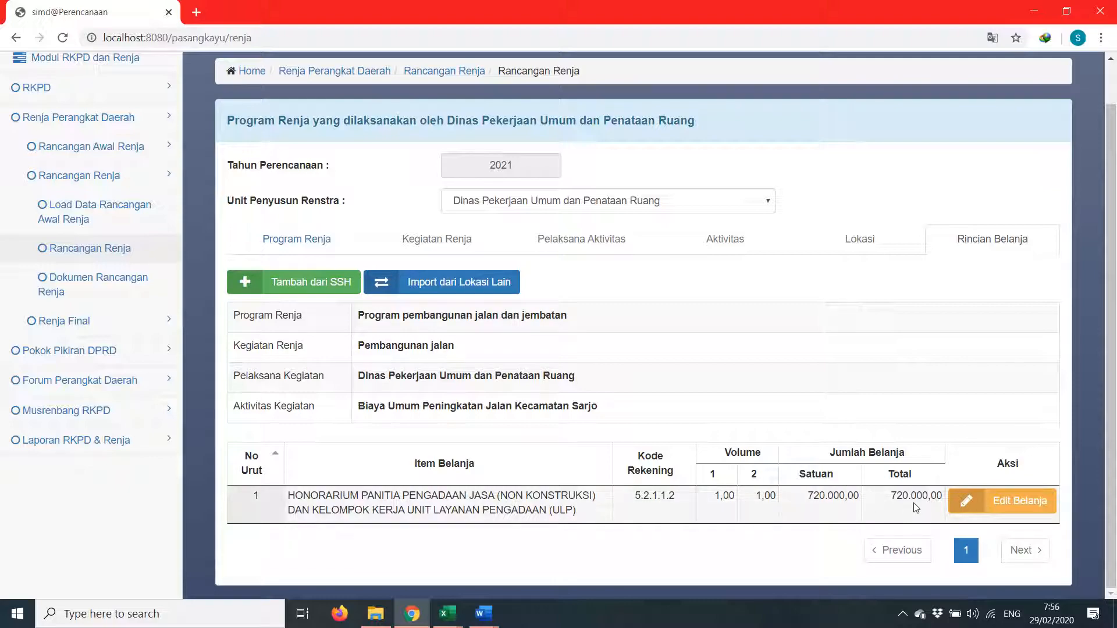
Change the honorarium expense's Item SSH to entry 22, priced 910.000,00, check the account code list, and save
left_click(996, 505)
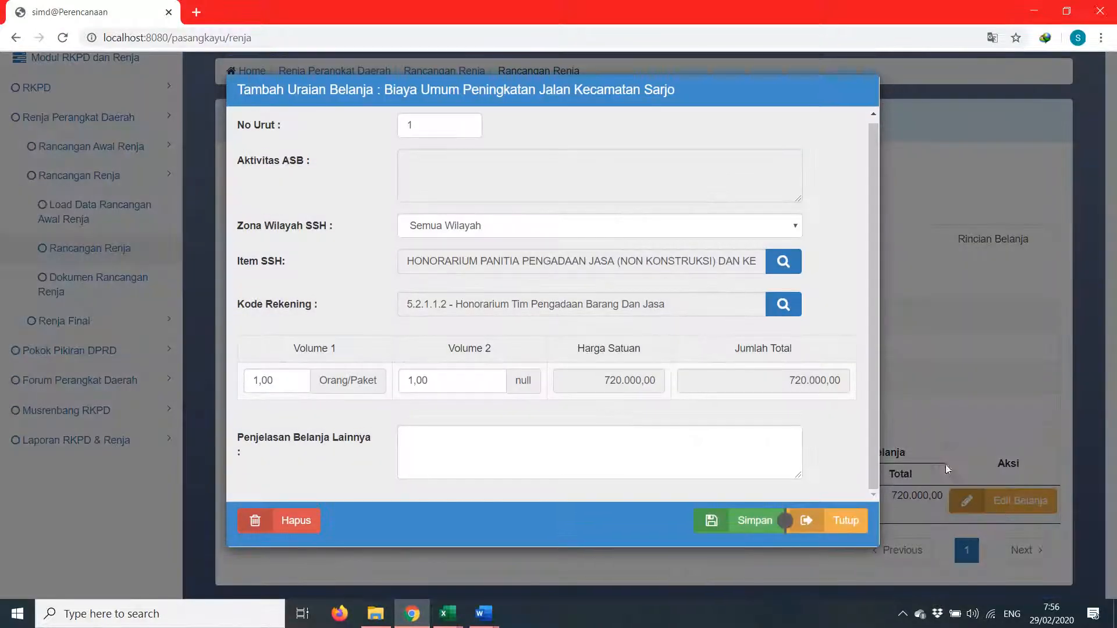
left_click(784, 265)
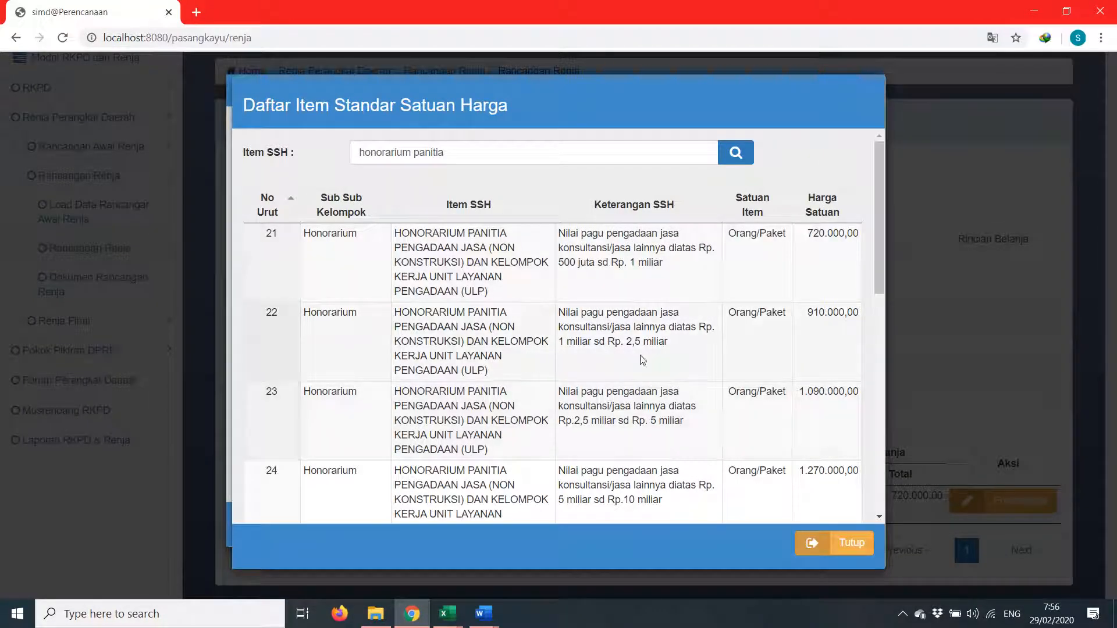
left_click(476, 329)
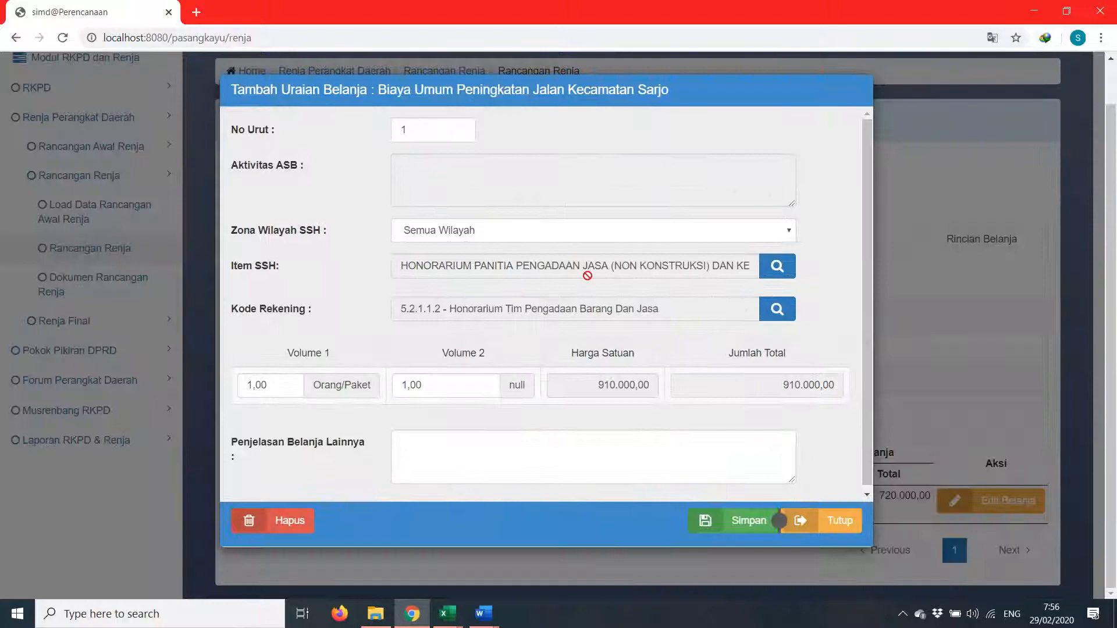
left_click(778, 267)
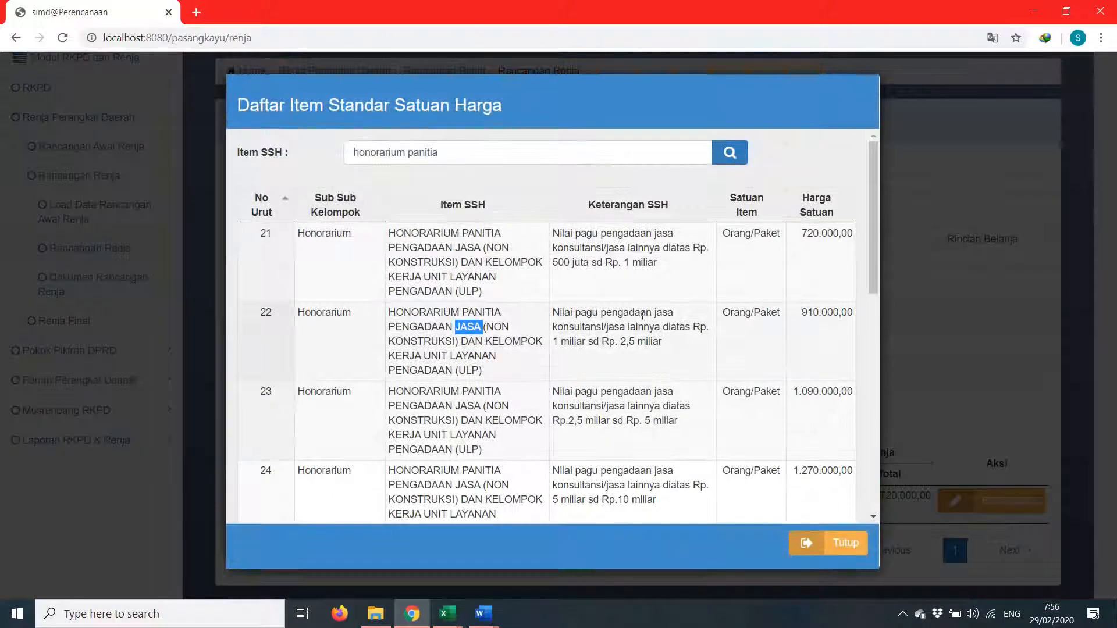
left_click(641, 315)
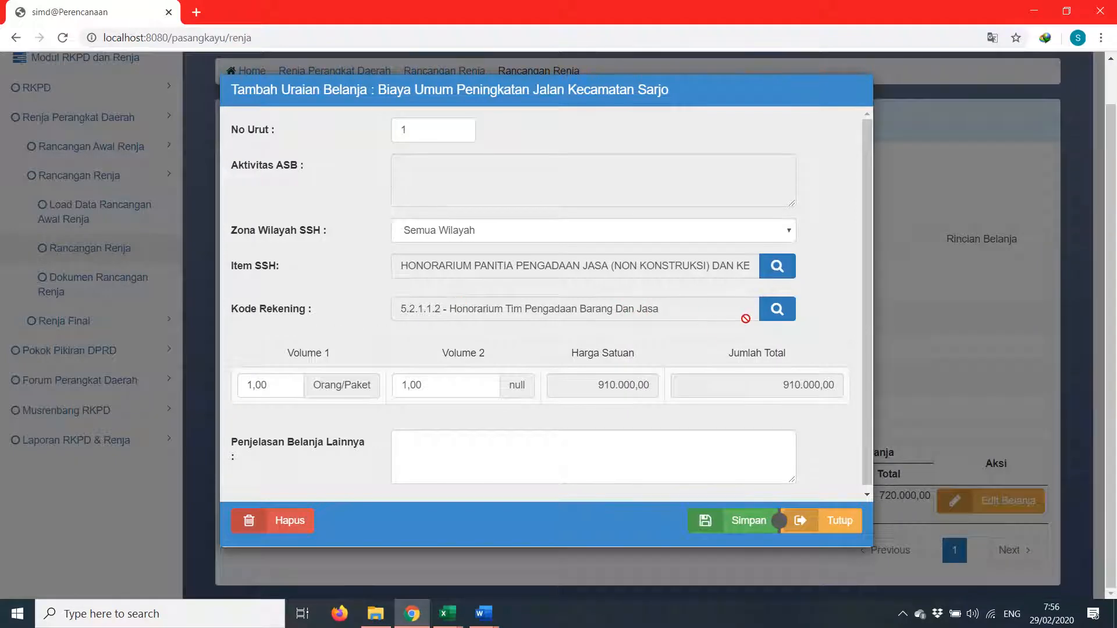
left_click(777, 309)
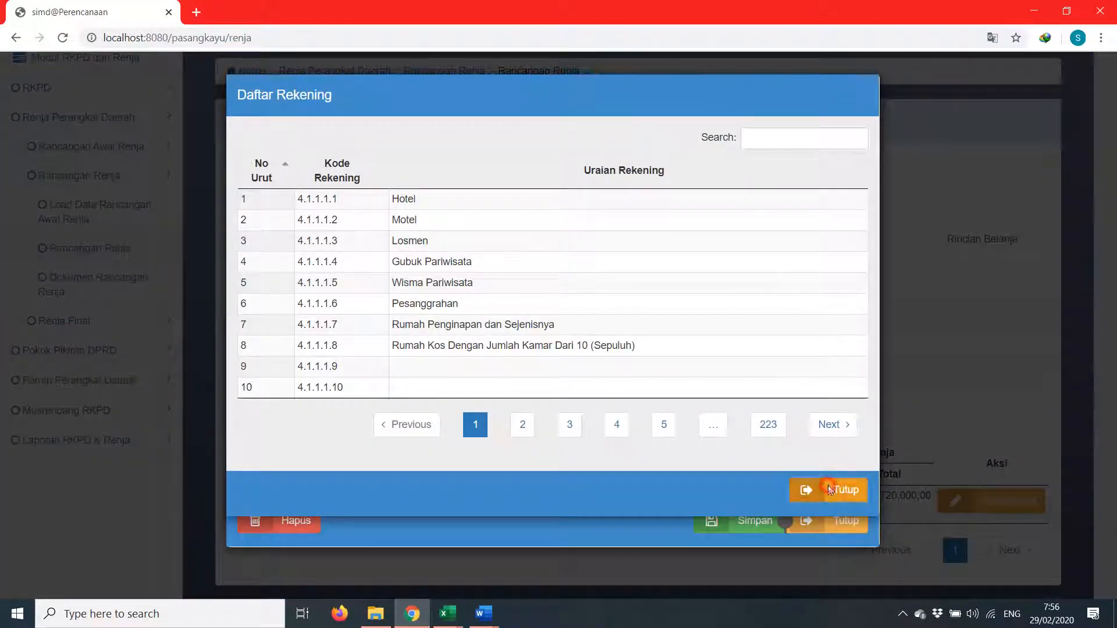
left_click(837, 488)
left_click(755, 522)
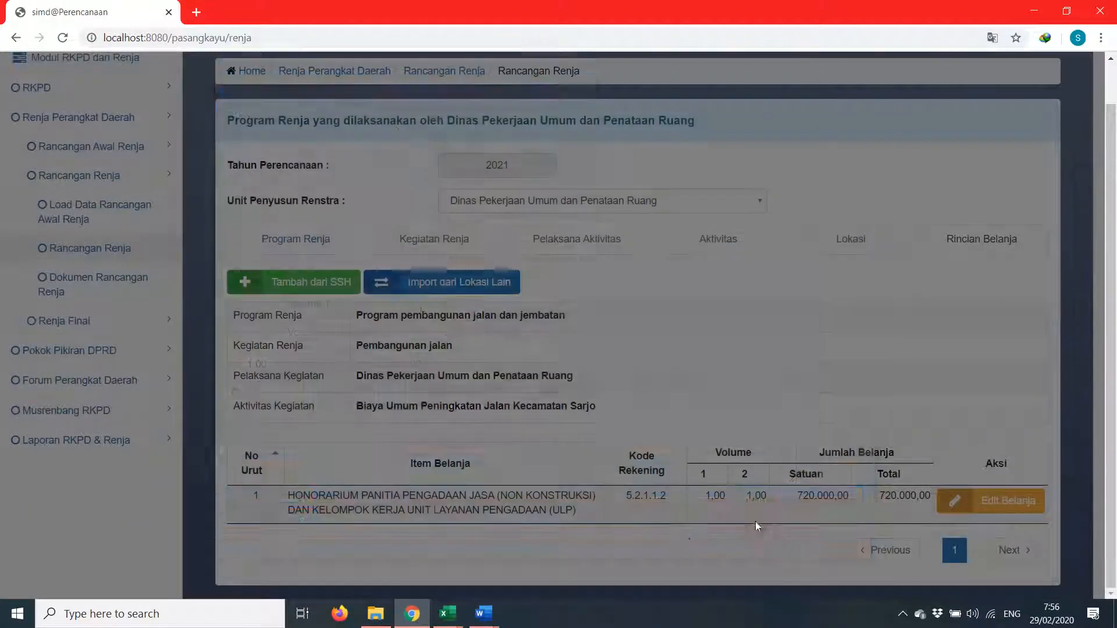
Return to the activities list, mark Biaya Umum Peningkatan Jalan Kecamatan Sarjo as Telah Direviu, and save
left_click(557, 409)
scroll(756, 466, "down", 1)
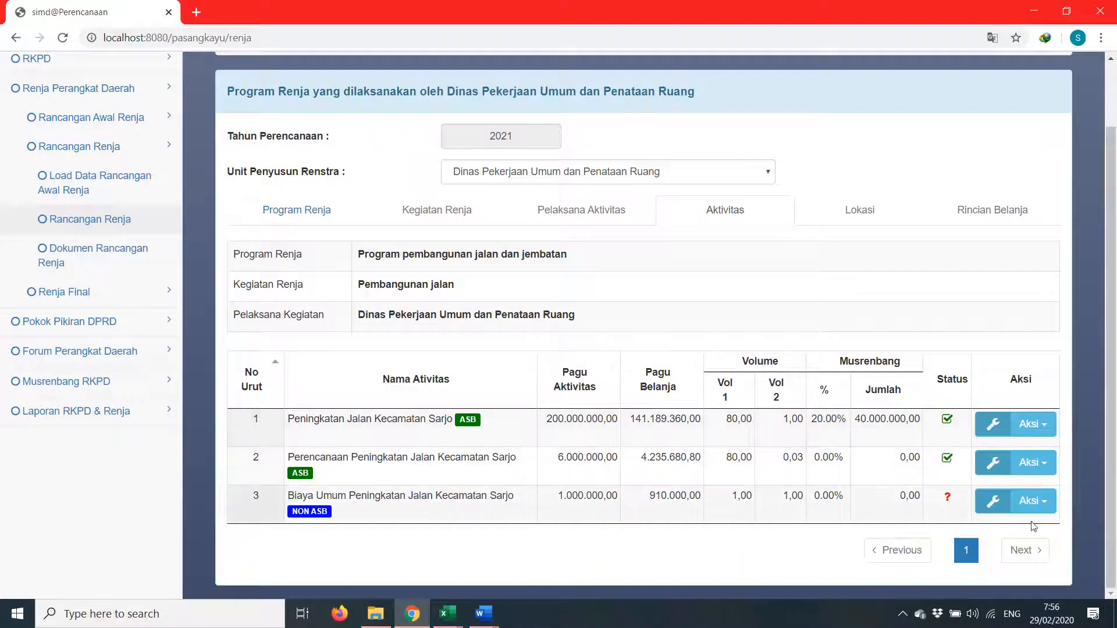
left_click(1009, 512)
left_click(989, 573)
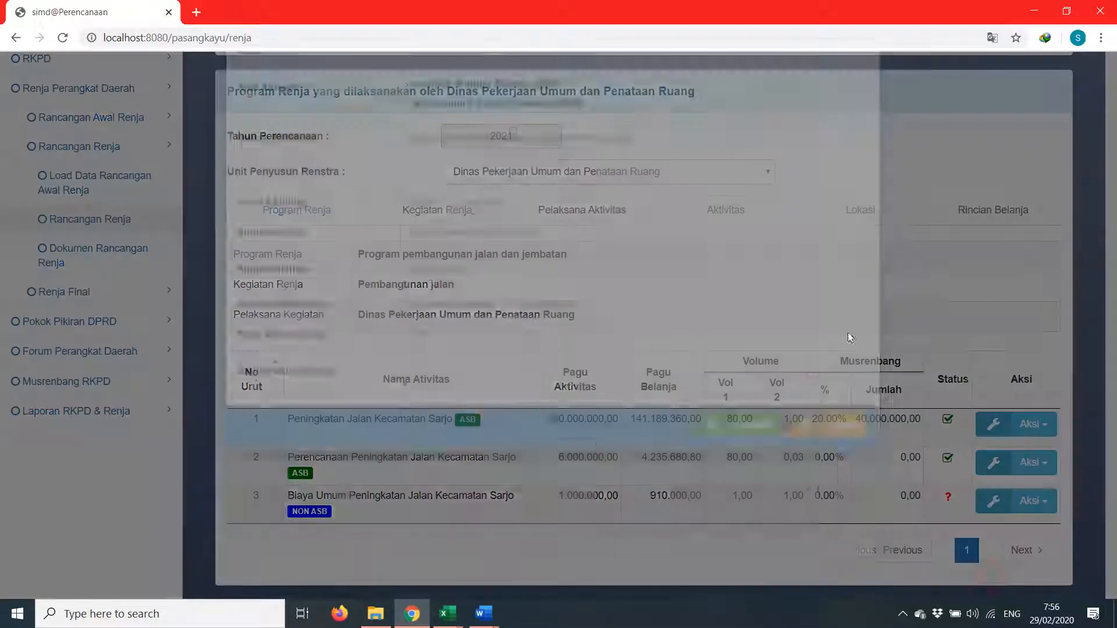
left_click(567, 145)
left_click(755, 517)
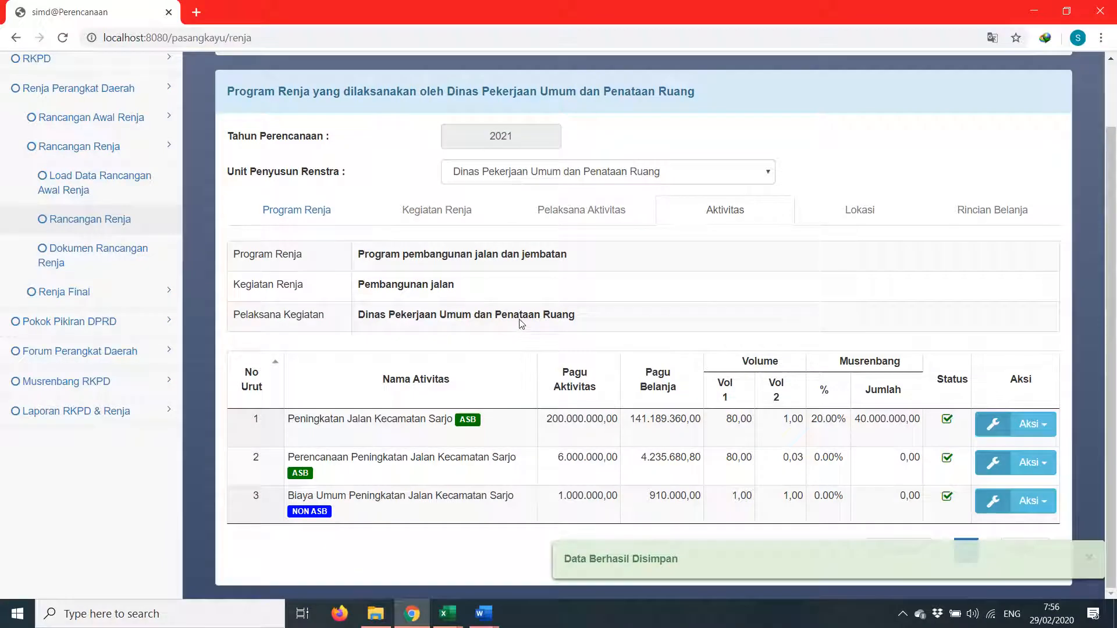
Post the Pelaksana Aktivitas Dinas Pekerjaan Umum dan Penataan Ruang under the Pembangunan jalan activity
left_click(573, 211)
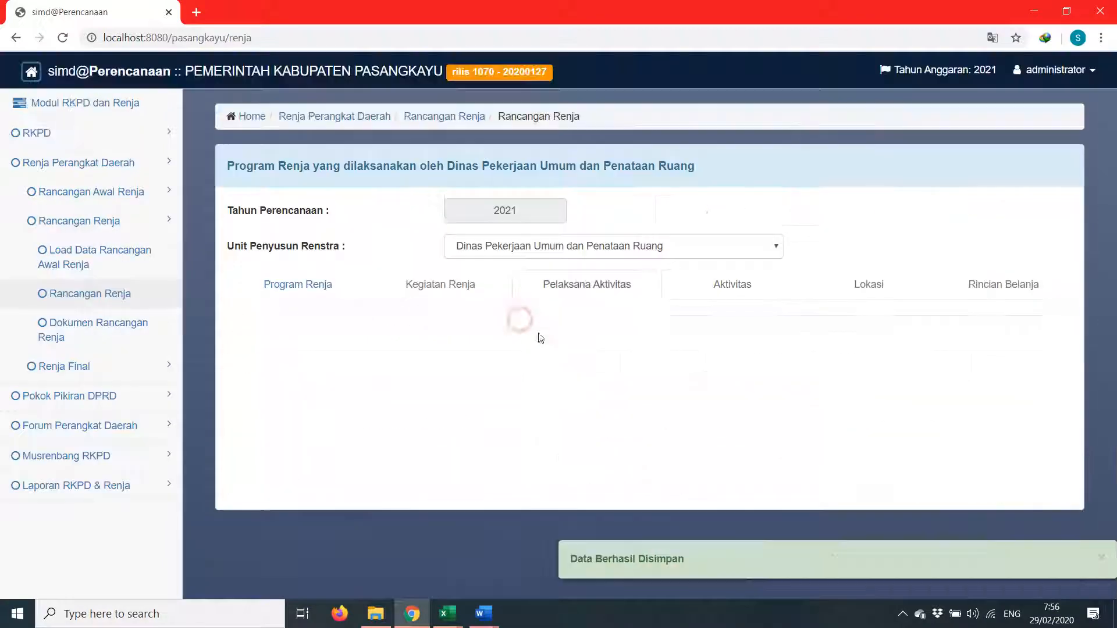
left_click(1047, 470)
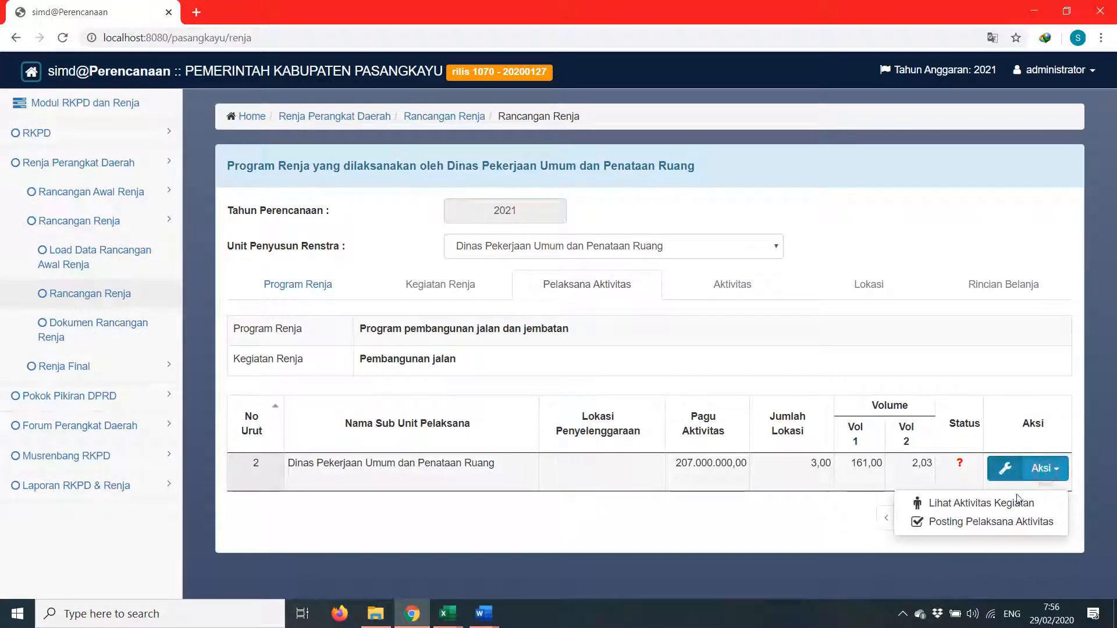
left_click(983, 519)
left_click(649, 269)
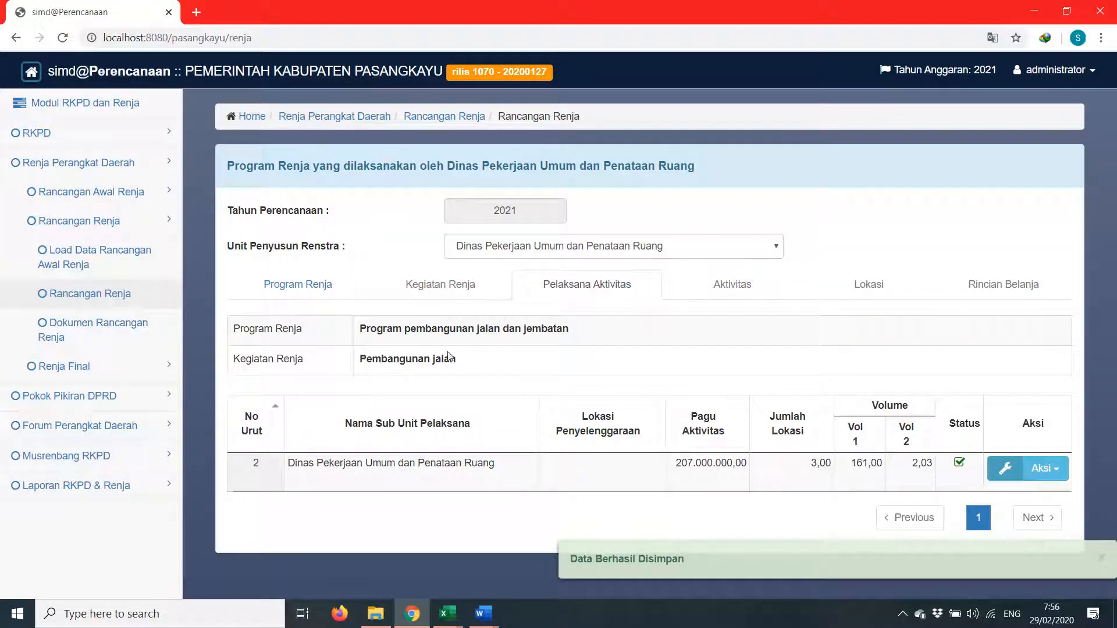
Return to the Kegiatan Renja list and post the Pembangunan jalan kegiatan
left_click(452, 361)
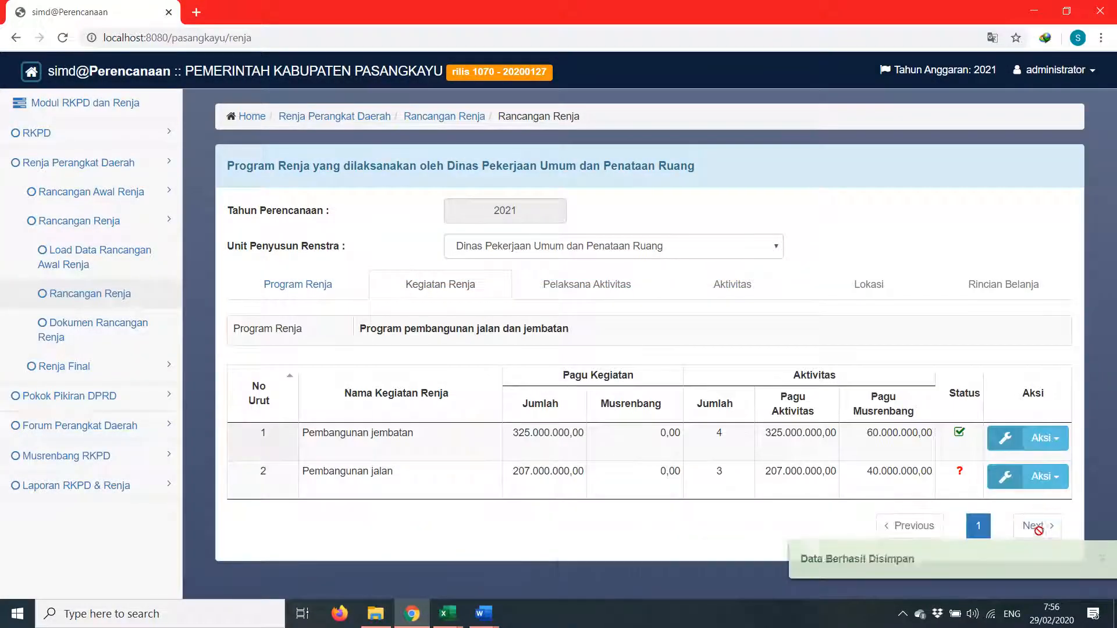
left_click(1035, 478)
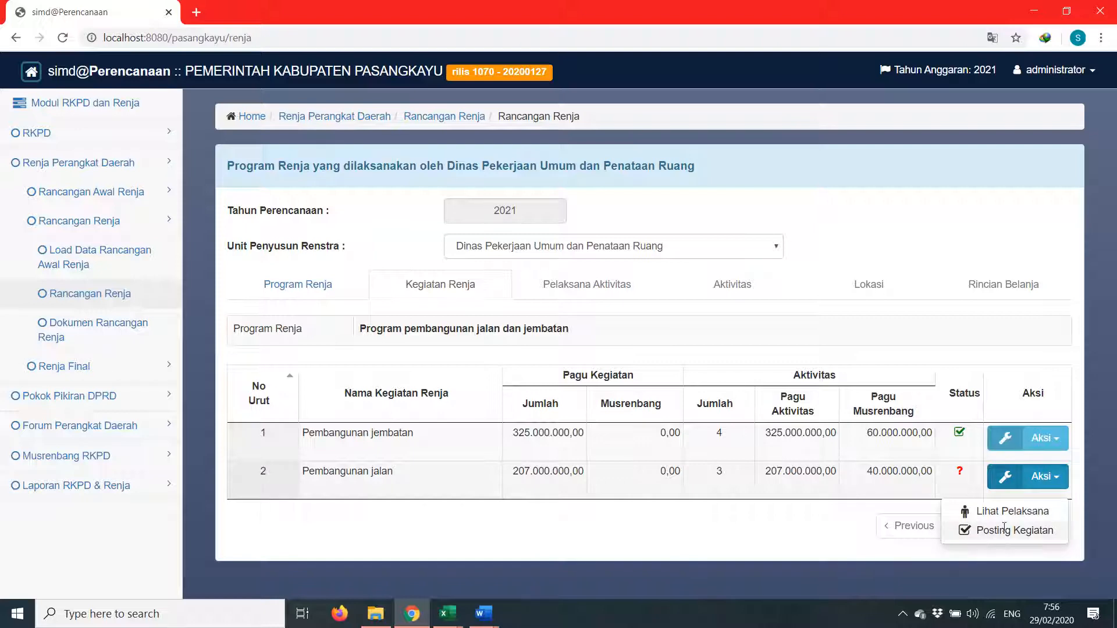
left_click(1003, 529)
left_click(637, 267)
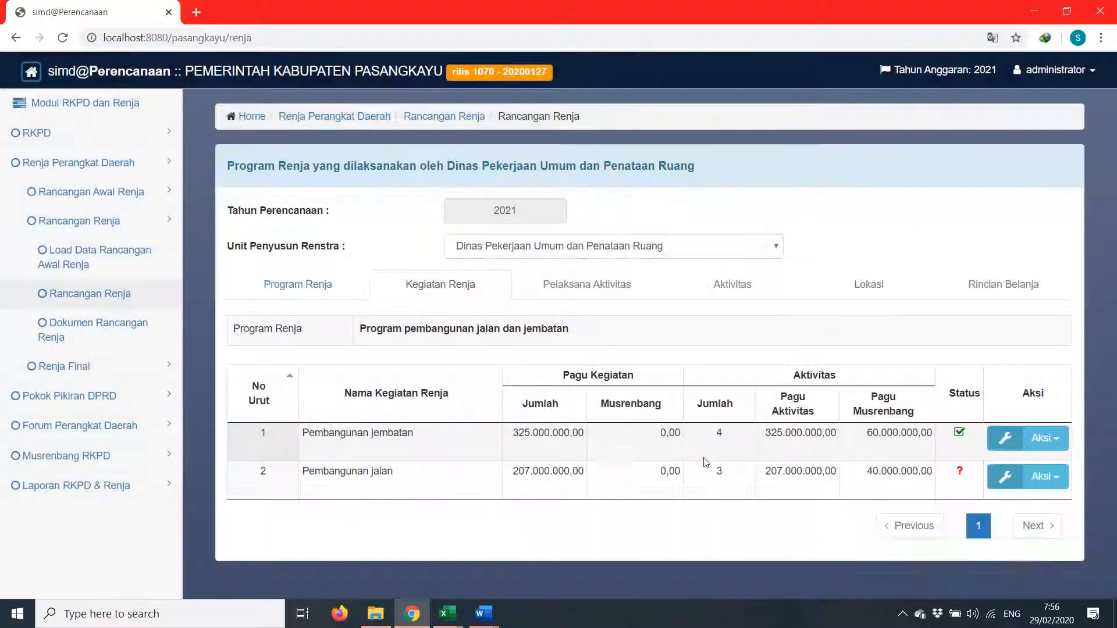
Return to the Program Renja list and post Program pembangunan jalan dan jembatan
left_click(324, 284)
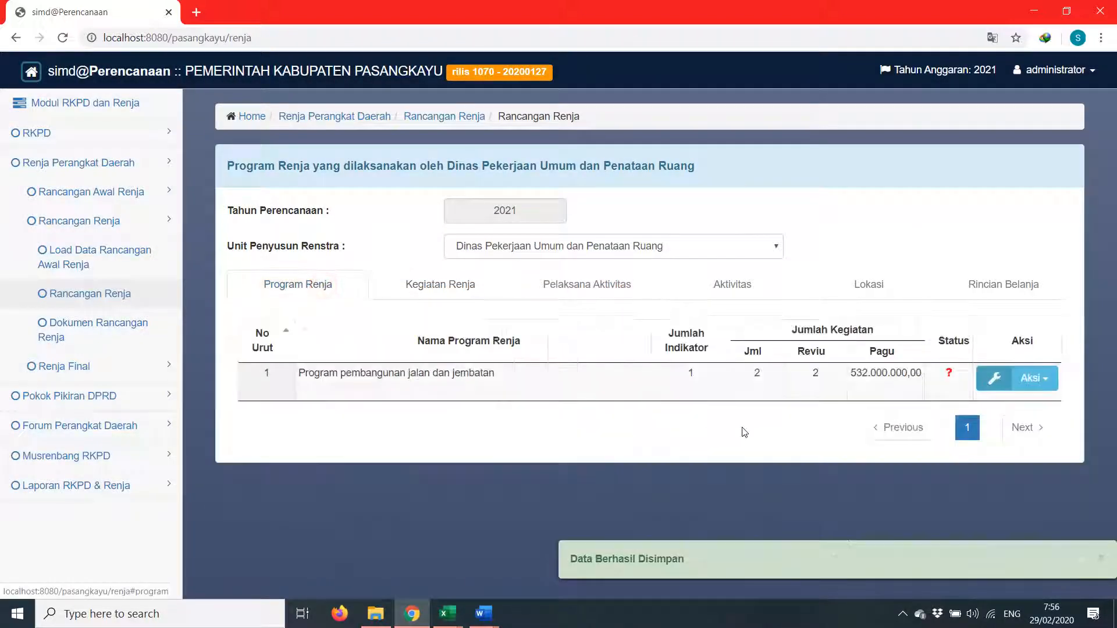
left_click(1003, 392)
left_click(977, 433)
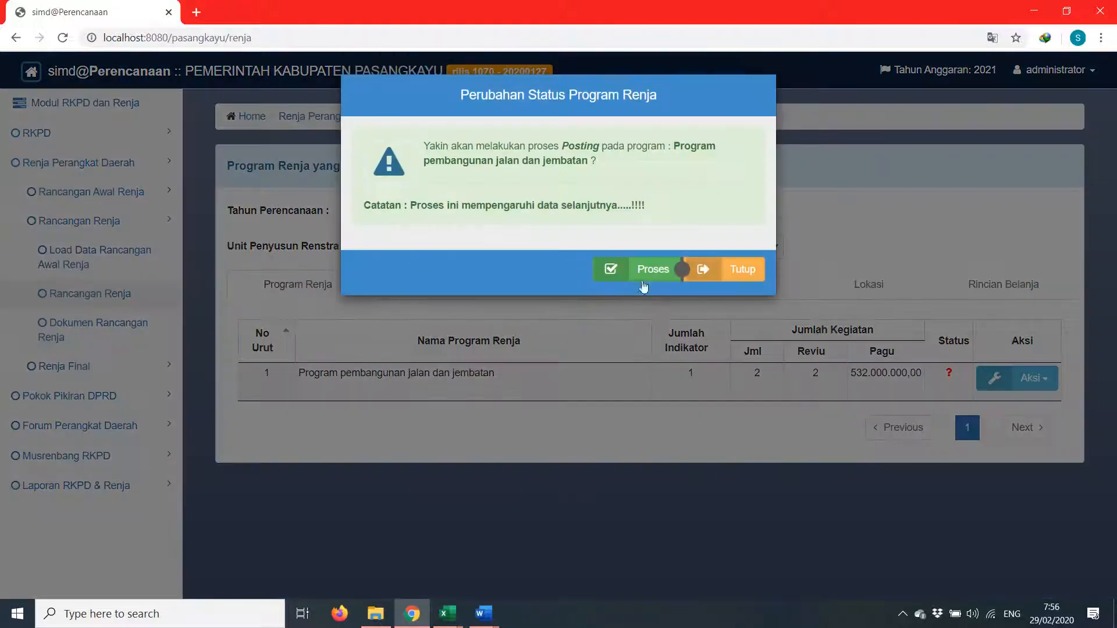
left_click(643, 286)
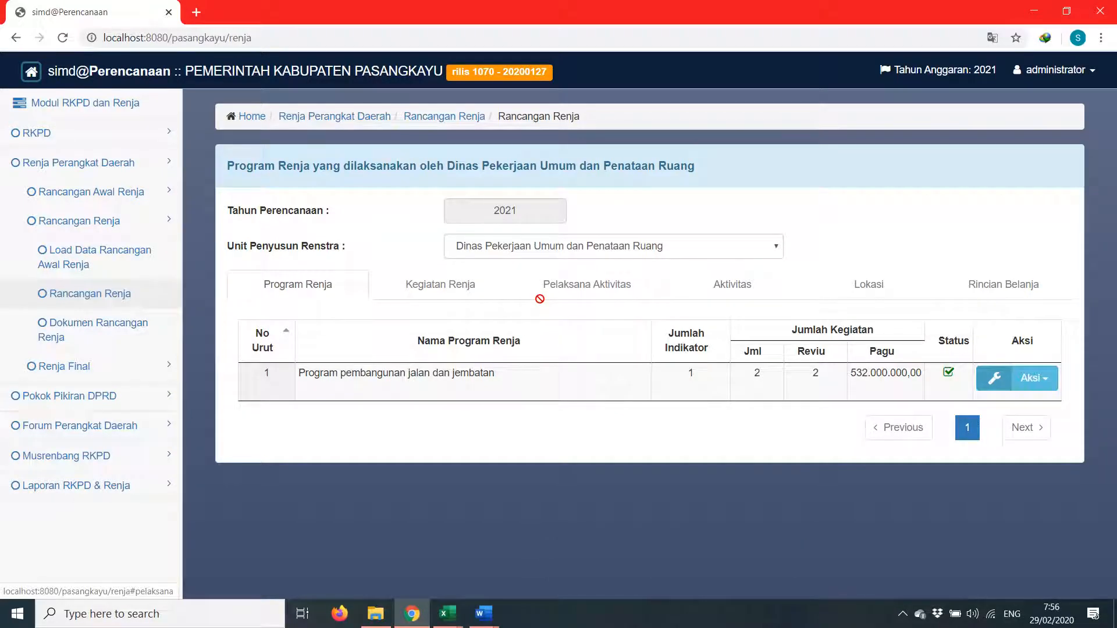
Open Dokumen Rancangan Renja for Dinas Pekerjaan Umum dan Penataan Ruang and start adding a document
left_click(102, 342)
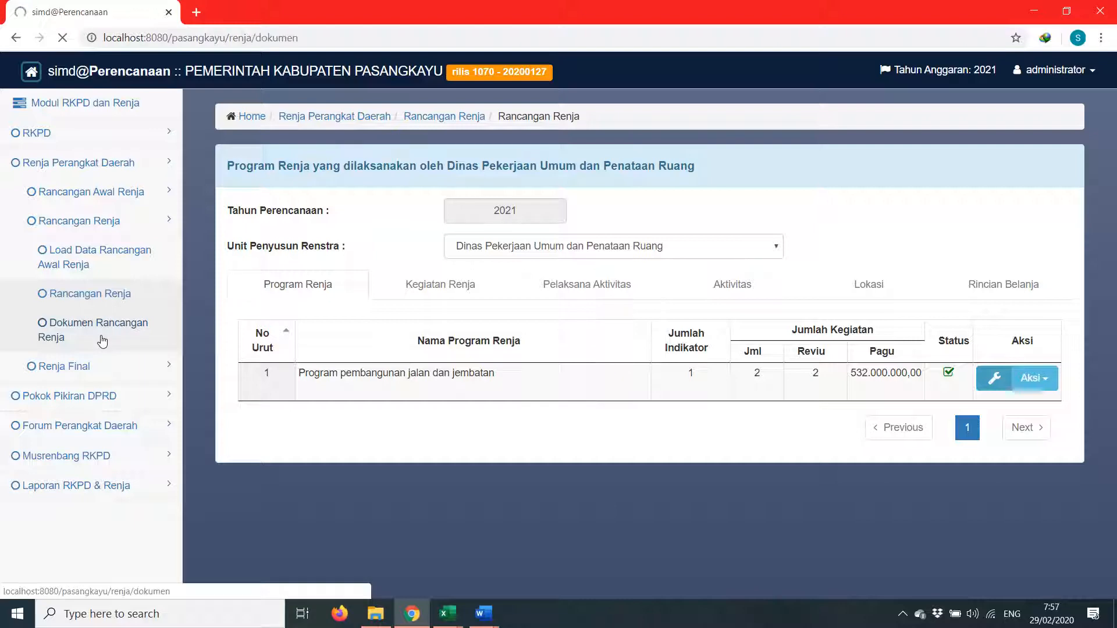
left_click(513, 254)
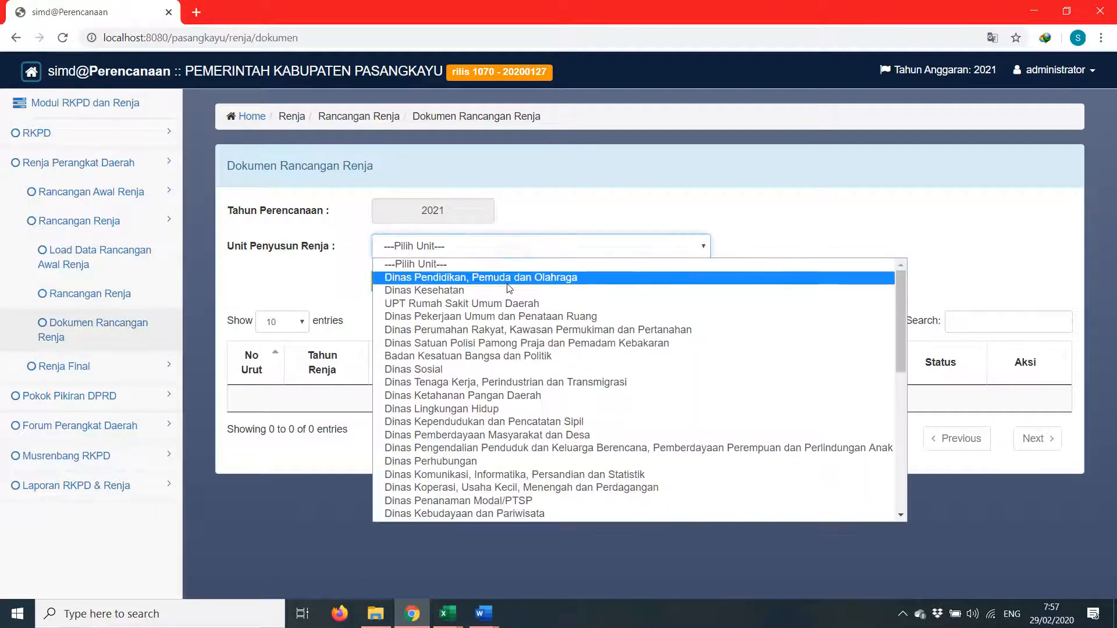
left_click(510, 314)
left_click(460, 286)
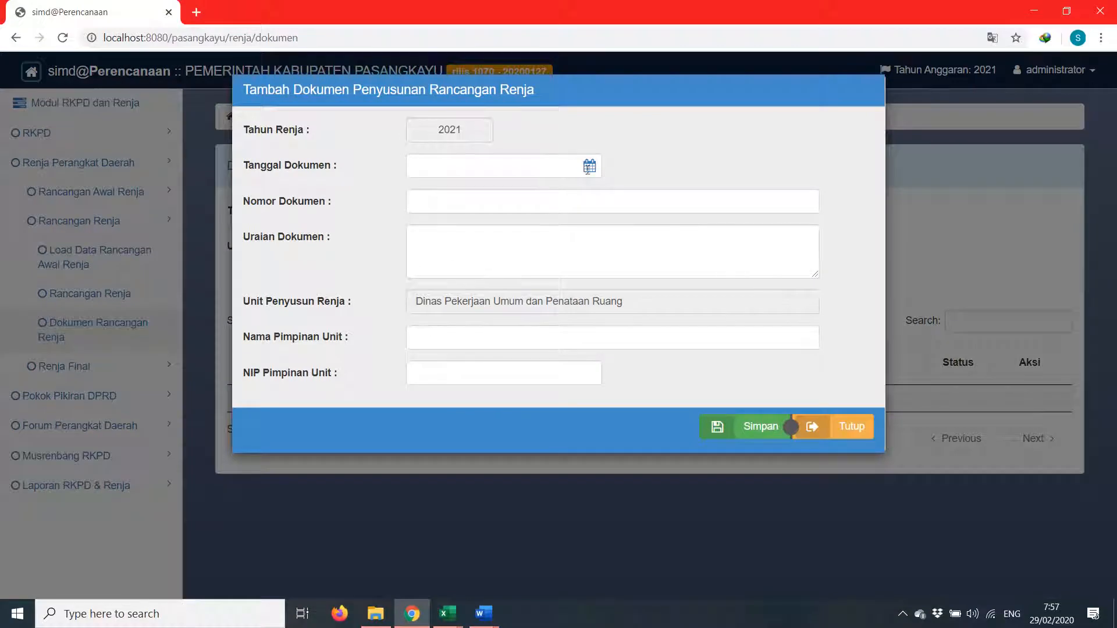
Date the document 05 Maret 2020, number it 2, and describe it as "Rancangan Renja Dinas Pekerjaan Umum Tahun 2021"
left_click(589, 168)
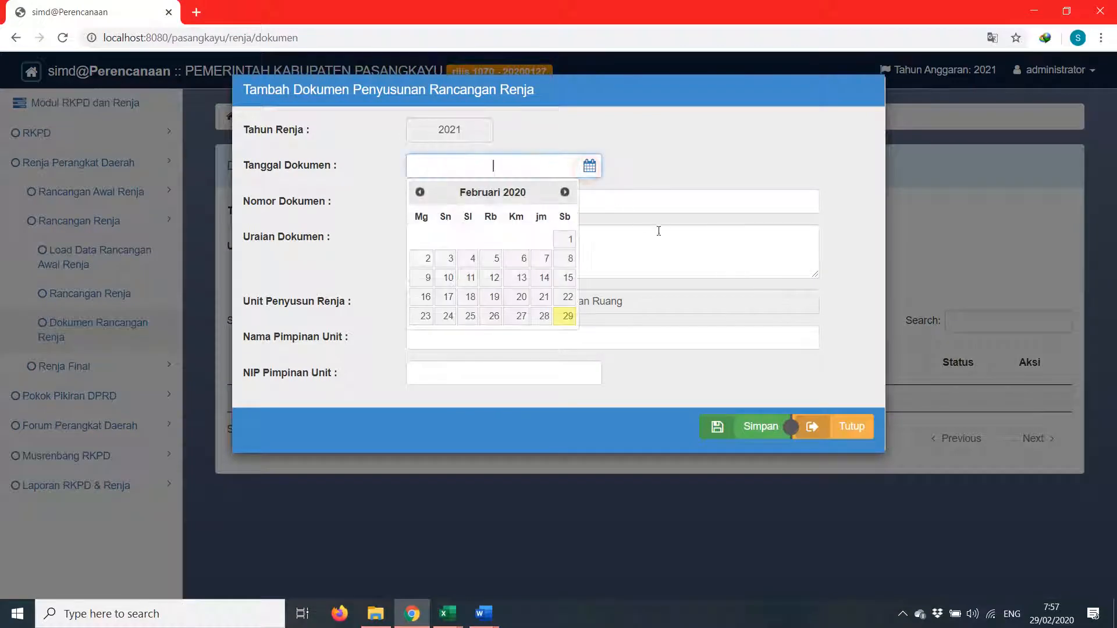
left_click(564, 192)
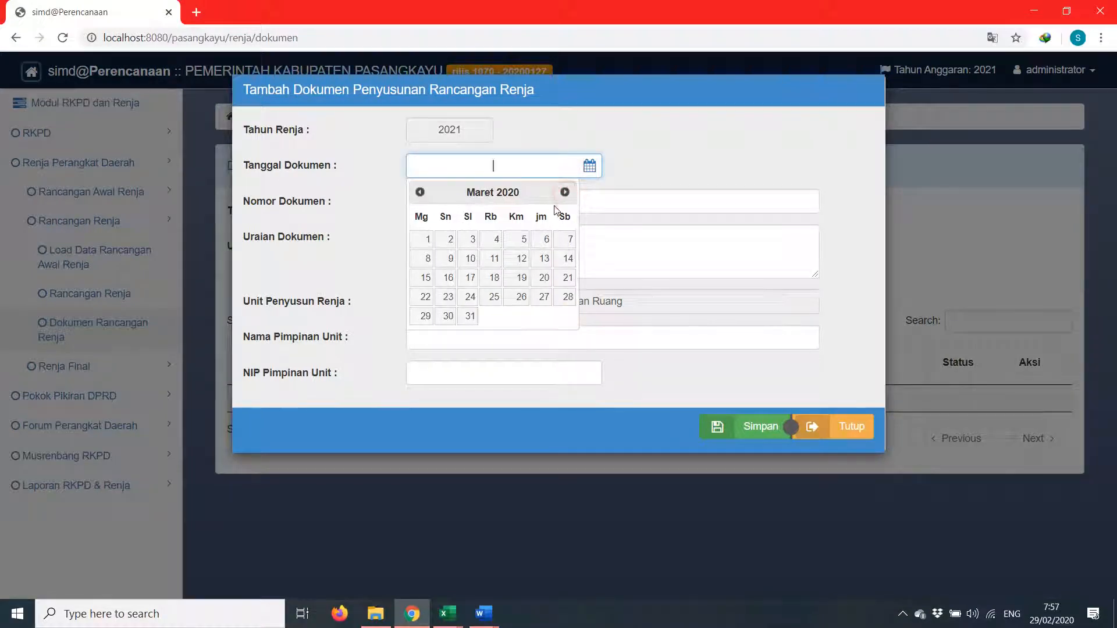
left_click(518, 238)
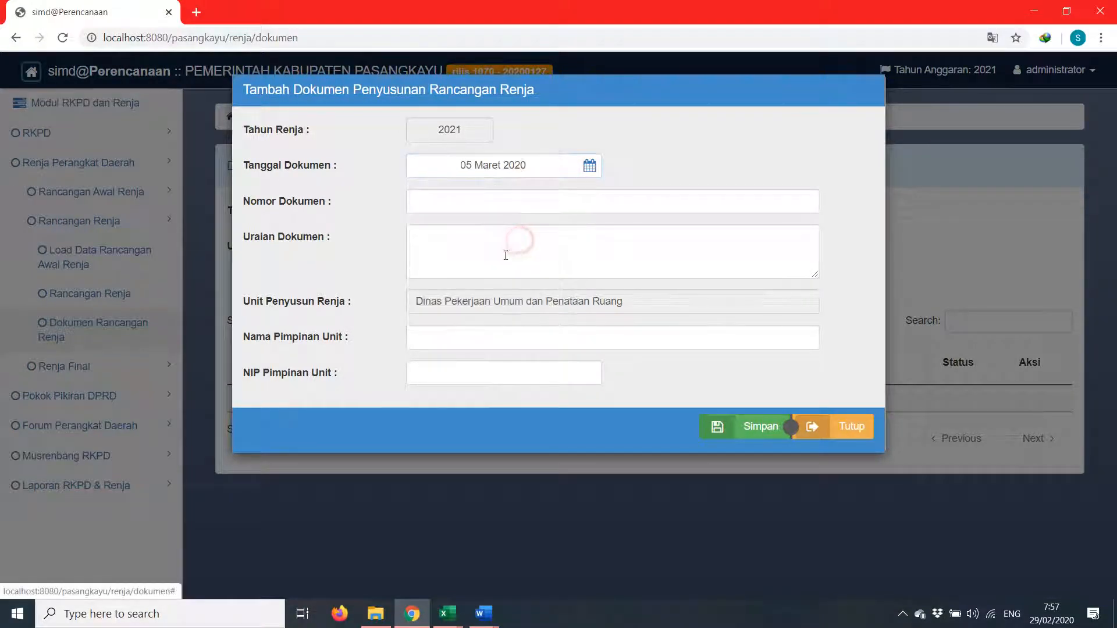
left_click(488, 205)
type("2")
left_click(488, 239)
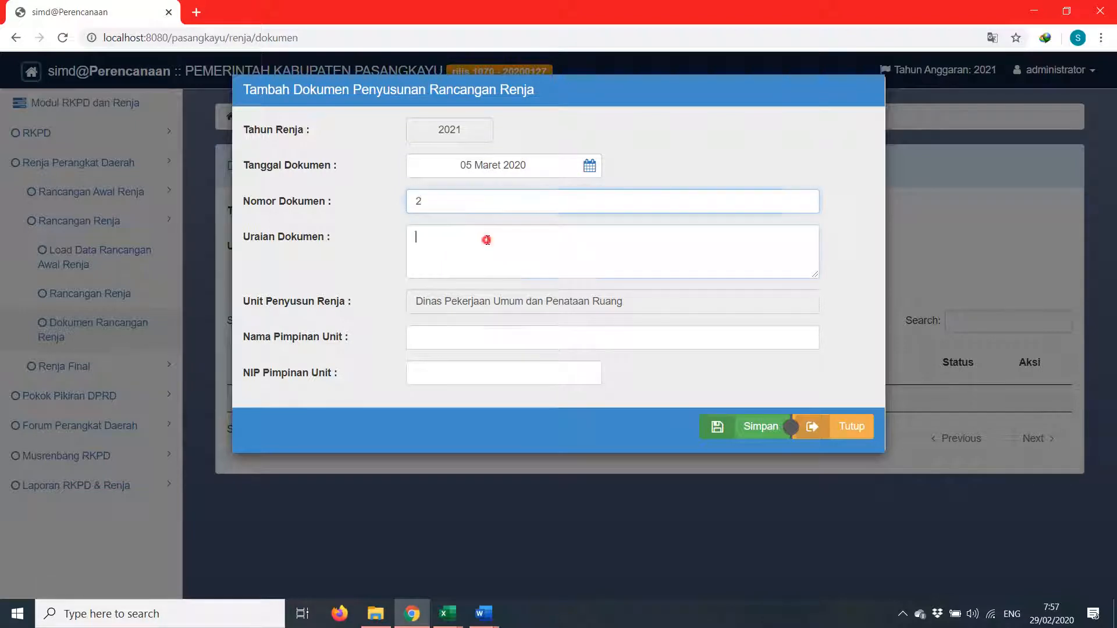
type("Ran")
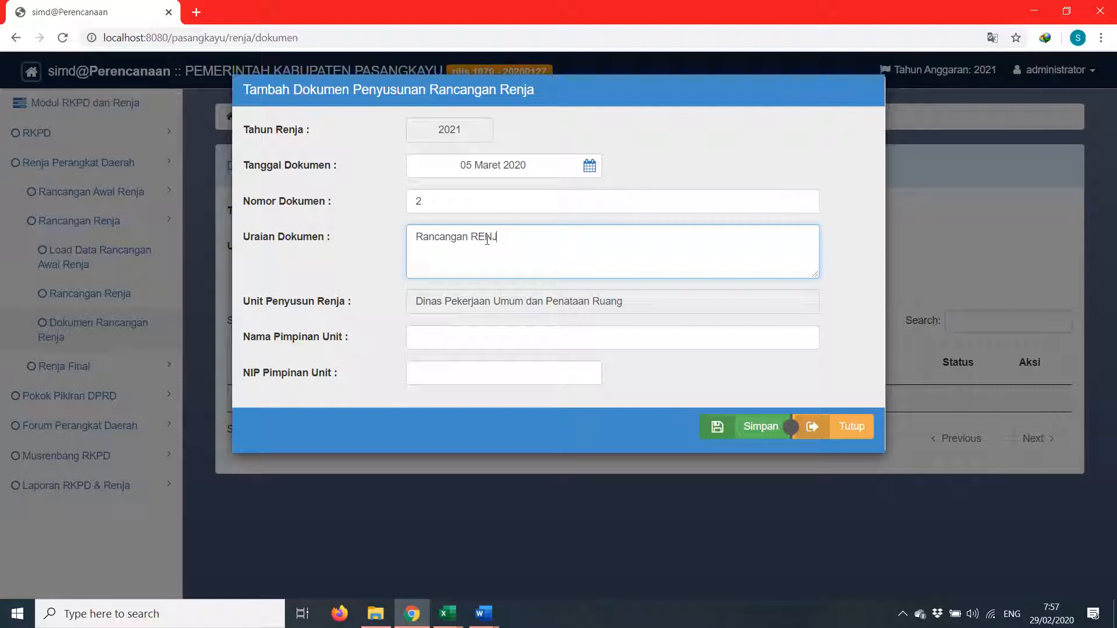
type("cangan Renja Dinas Pekerjaan Umum Tahun 9")
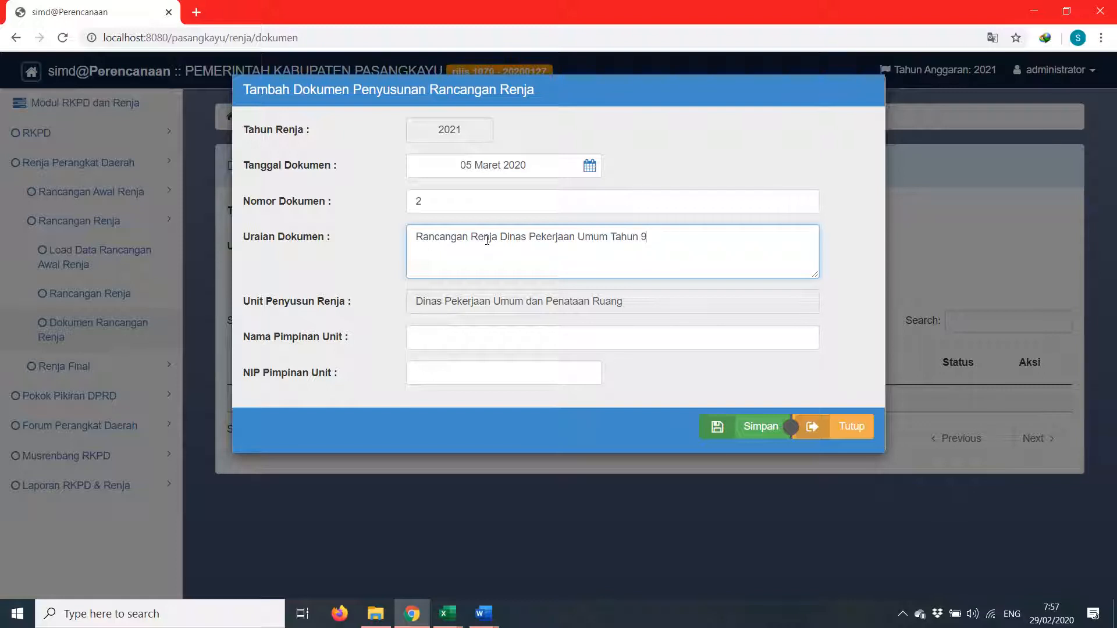
key("BackSpace")
type("2021")
Enter the unit leader's name and NIP in the document form and save the document
left_click(433, 340)
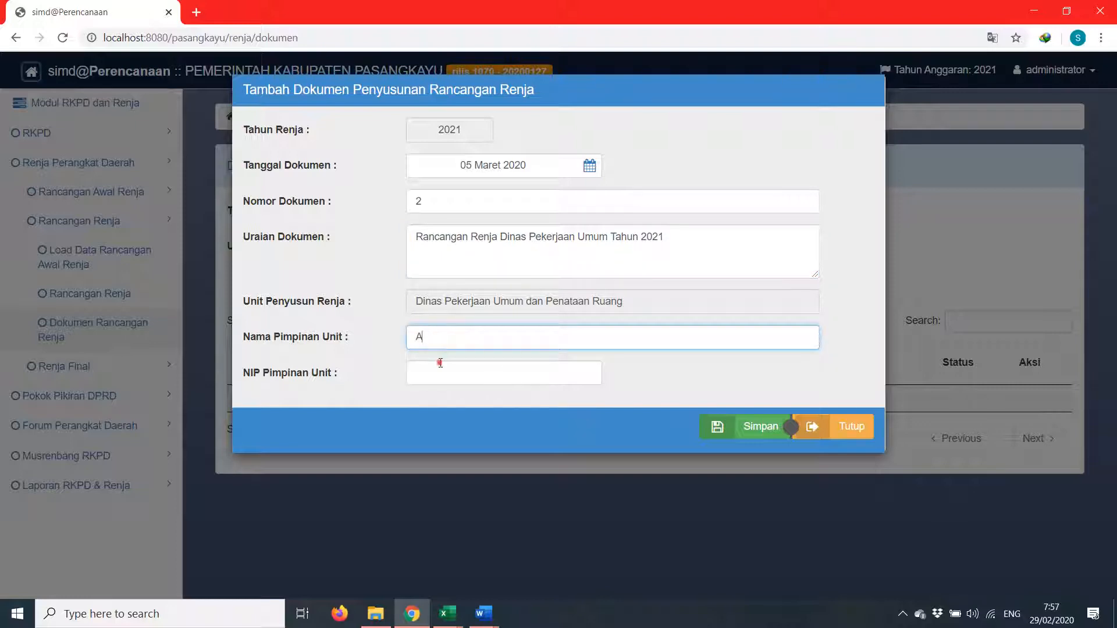
left_click(440, 365)
type("111111111111111111")
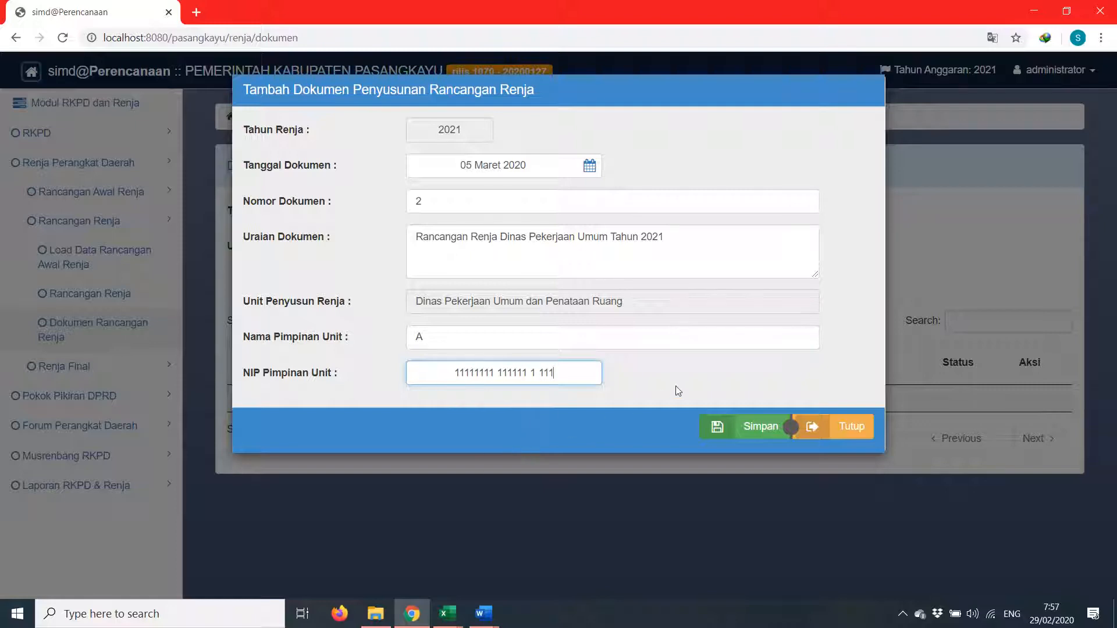
left_click(731, 428)
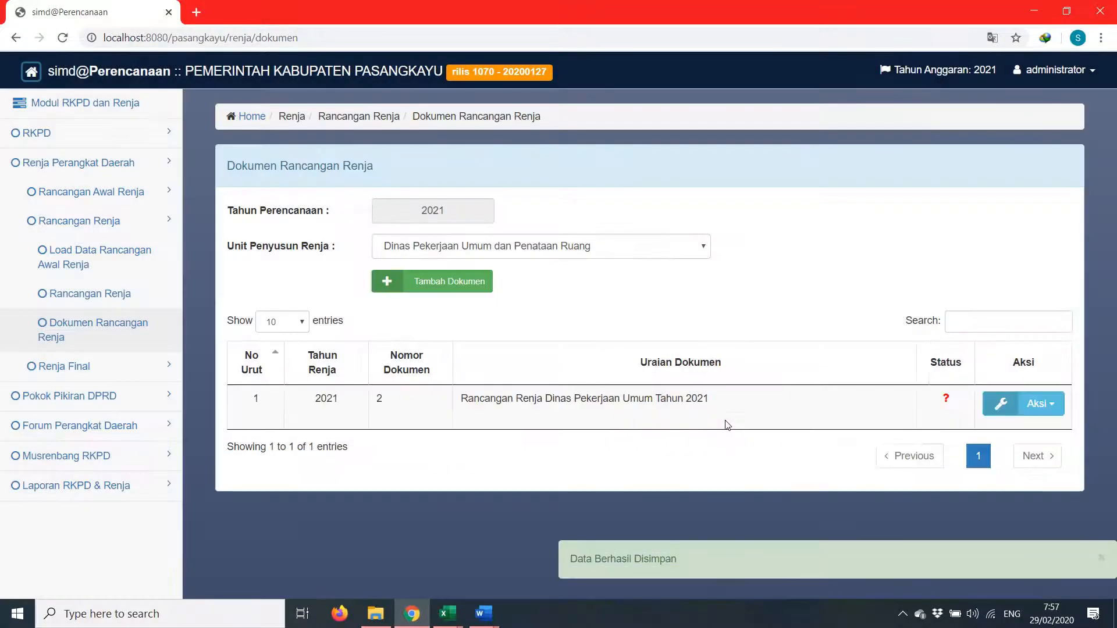
Post the Rancangan Renja Dinas Pekerjaan Umum Tahun 2021 document
left_click(1041, 403)
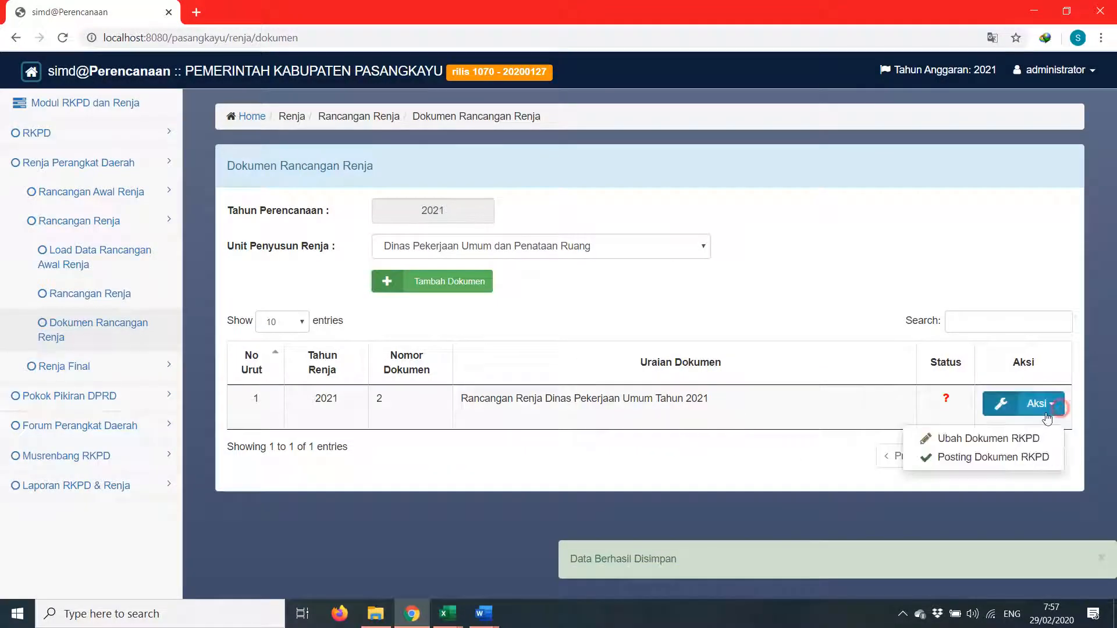
left_click(1010, 457)
left_click(650, 280)
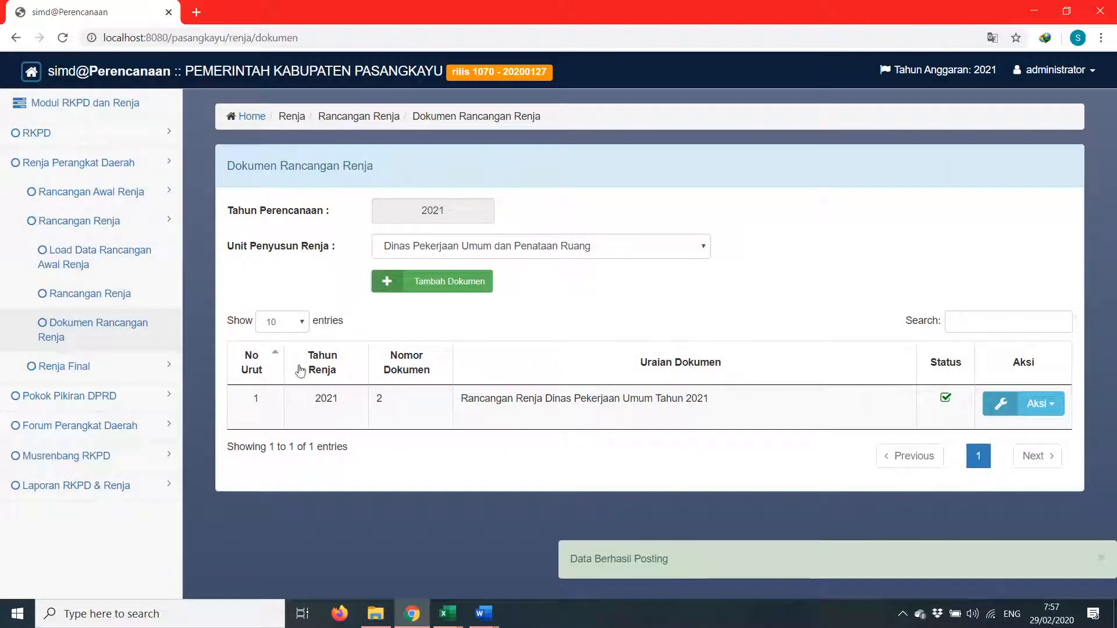
Open the Renja Rancangan report form under Laporan RKPD & Renja
left_click(91, 163)
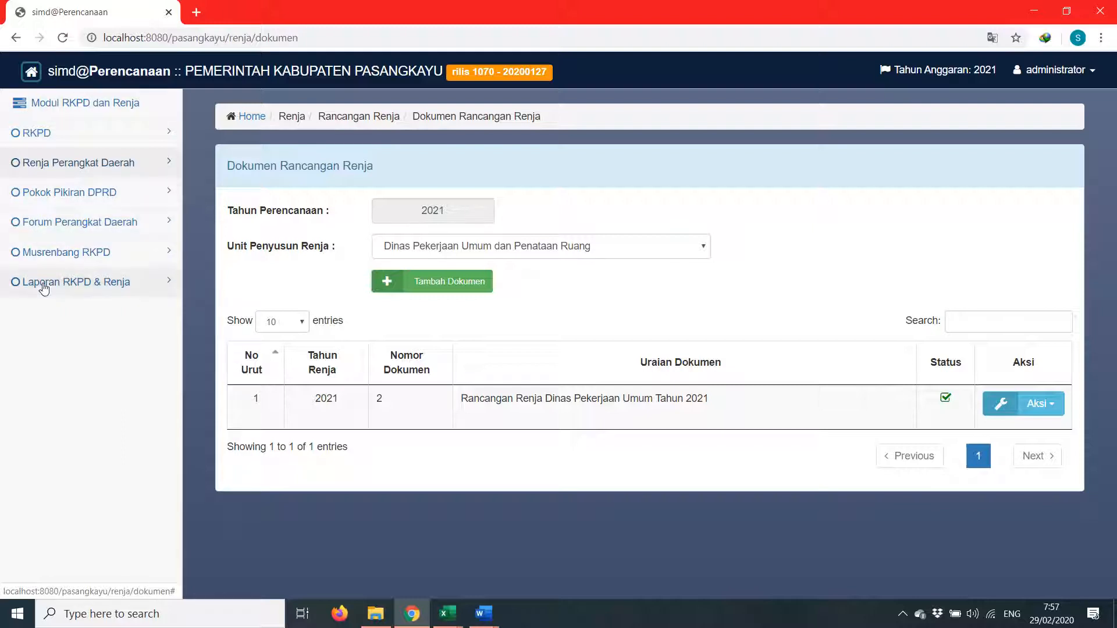
left_click(113, 285)
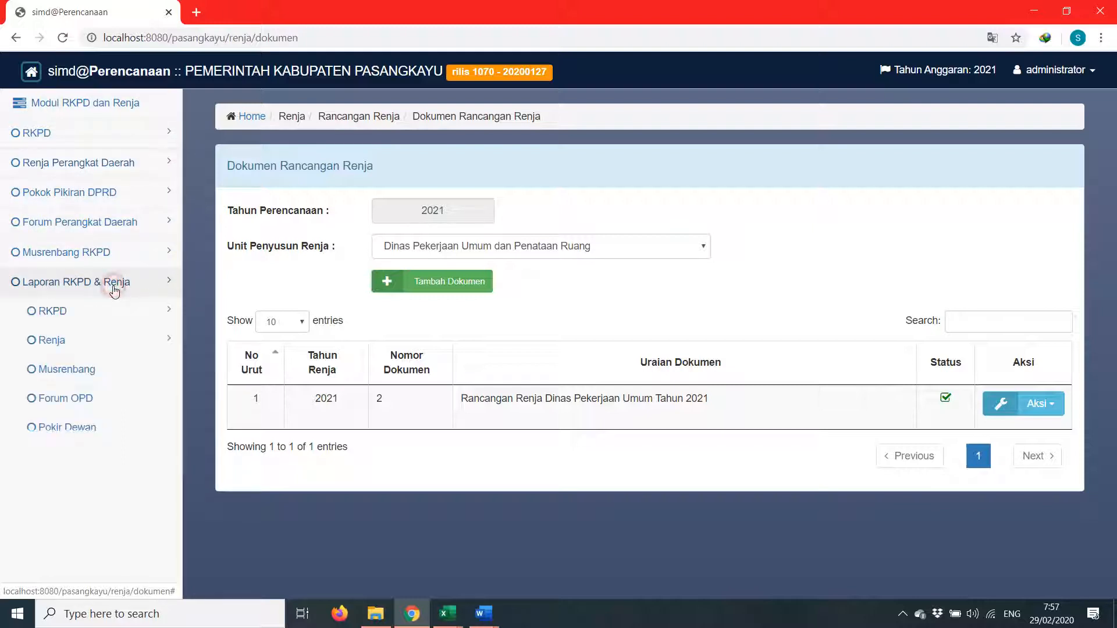
left_click(94, 343)
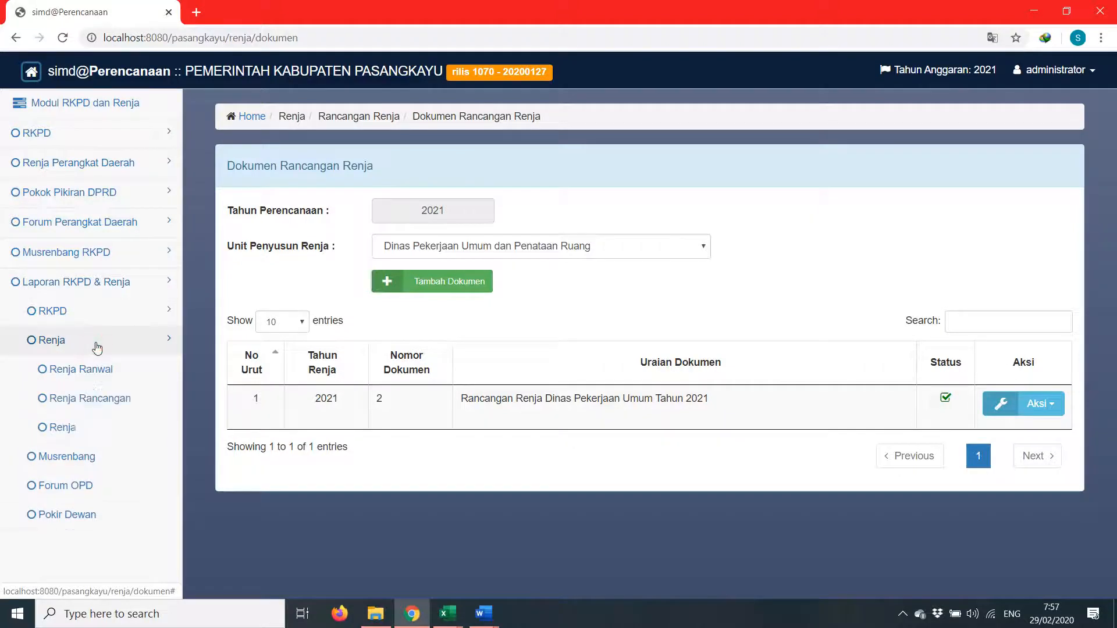
left_click(100, 412)
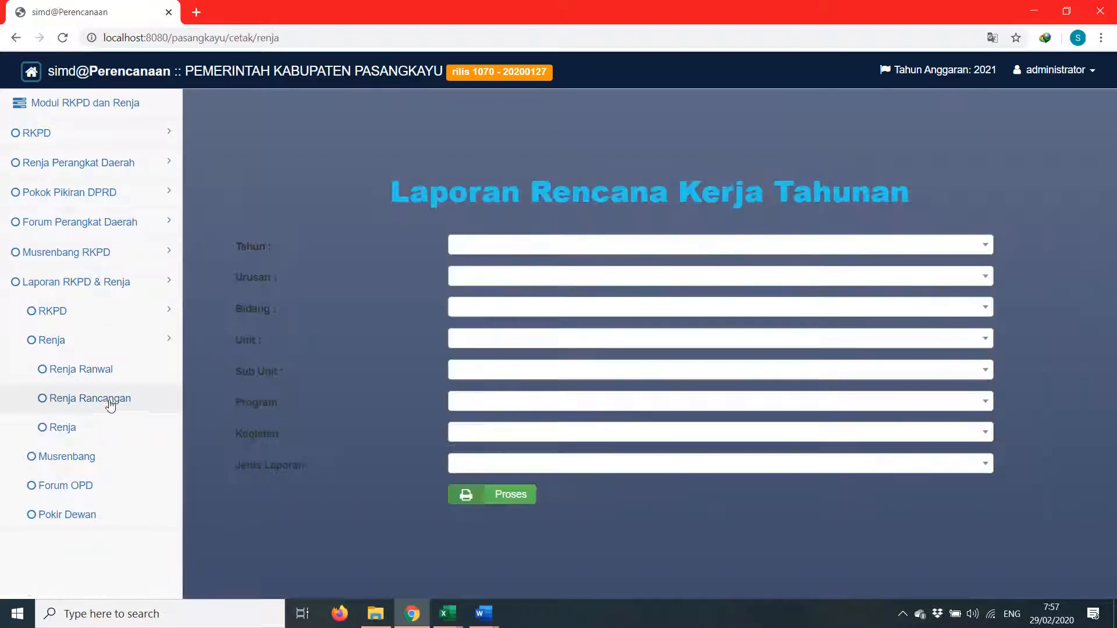
Set the report's Tahun to 2021, Urusan to Urusan Wajib Pelayanan Dasar, and Bidang to Pekerjaan Umum dan Penataan Ruang
left_click(547, 245)
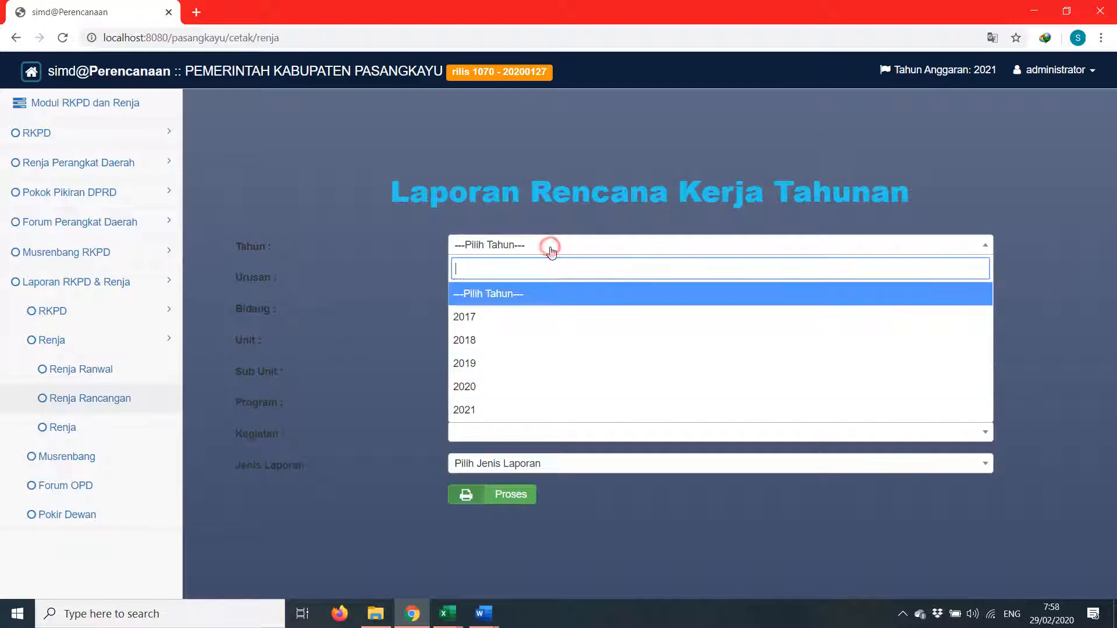
left_click(491, 407)
left_click(509, 277)
left_click(510, 347)
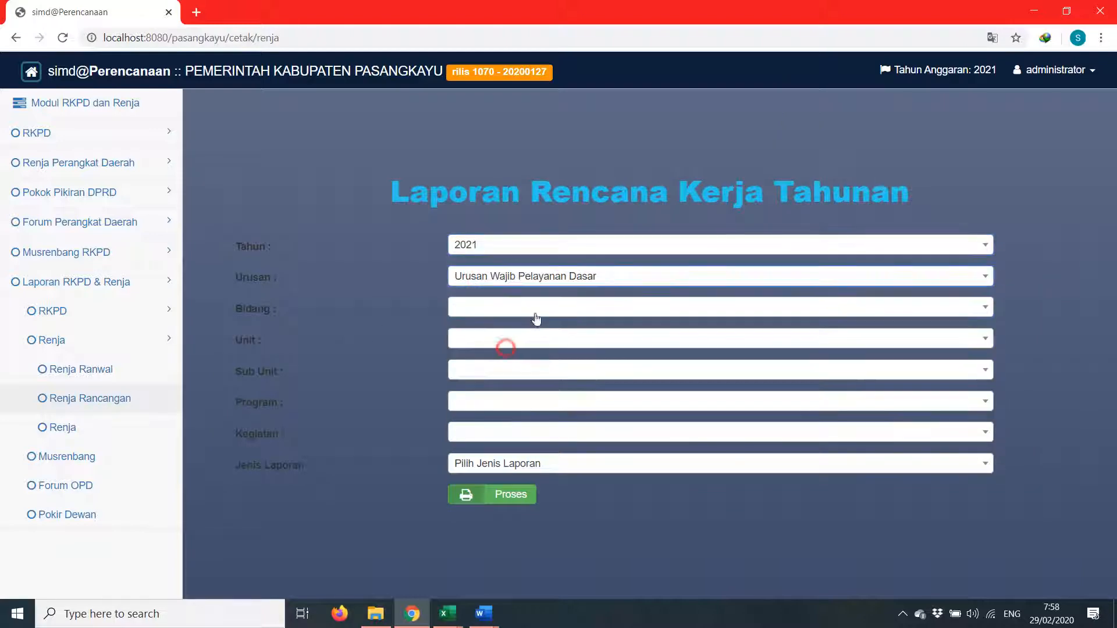
left_click(537, 315)
left_click(530, 428)
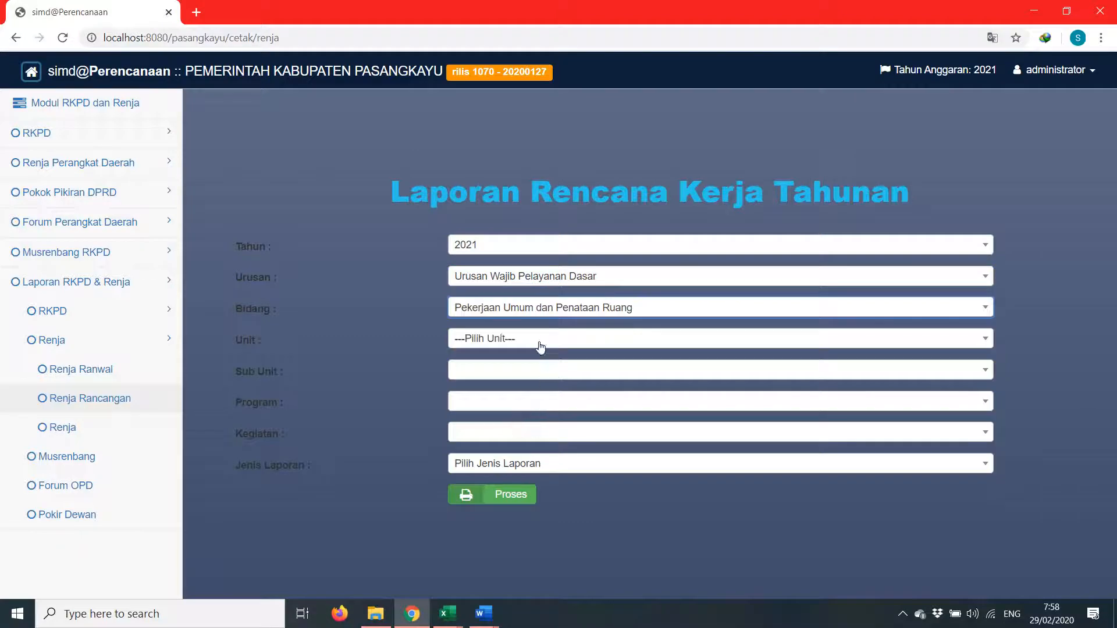
Set the report's Unit and Sub Unit to Dinas Pekerjaan Umum dan Penataan Ruang
left_click(508, 340)
left_click(506, 410)
left_click(502, 370)
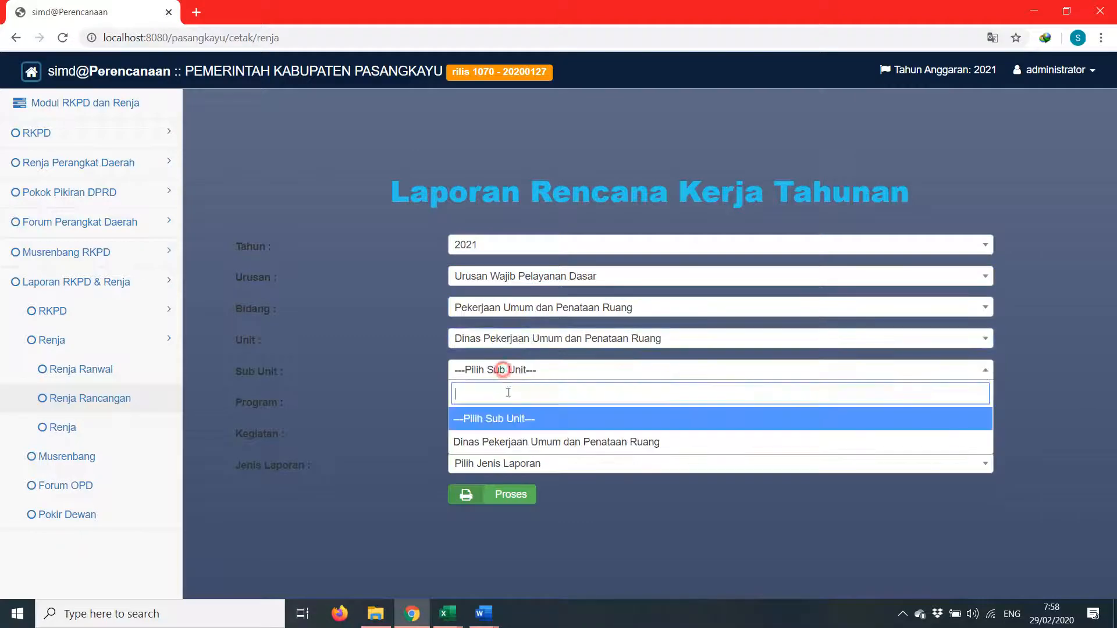
left_click(500, 444)
Set the Program to Program pembangunan jalan dan jembatan and the Kegiatan to Pembangunan jembatan
left_click(572, 406)
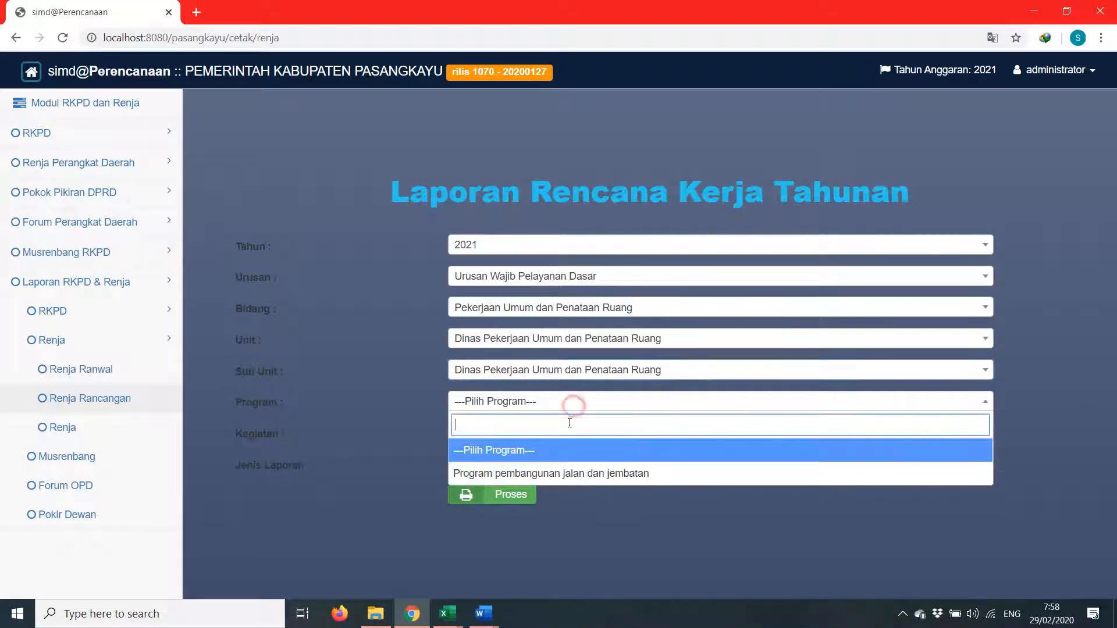
left_click(563, 457)
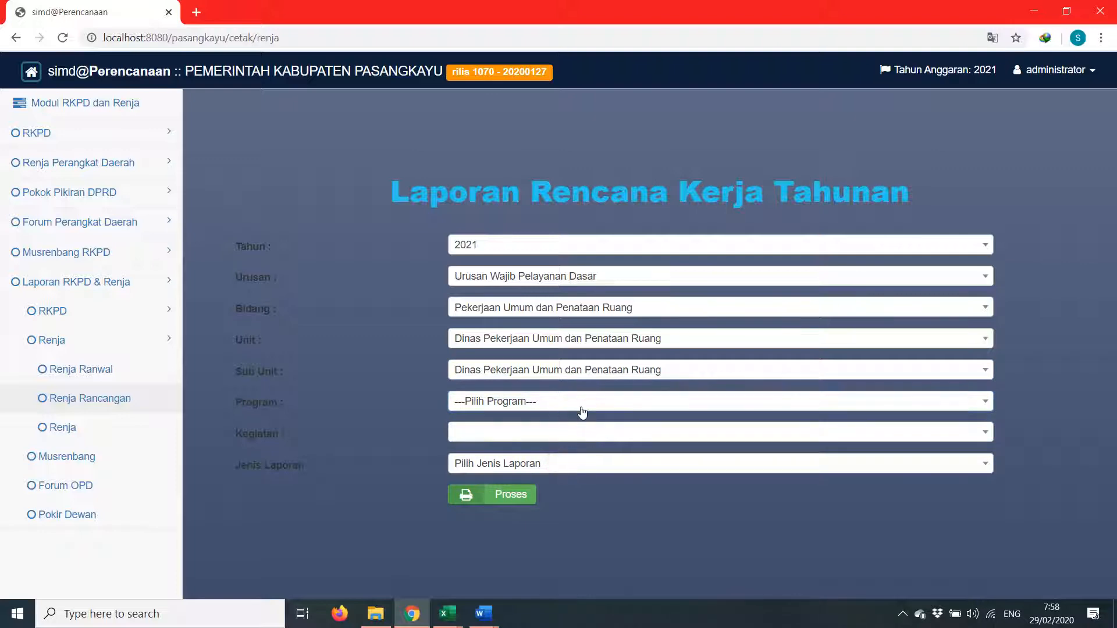
left_click(582, 412)
left_click(573, 469)
left_click(574, 436)
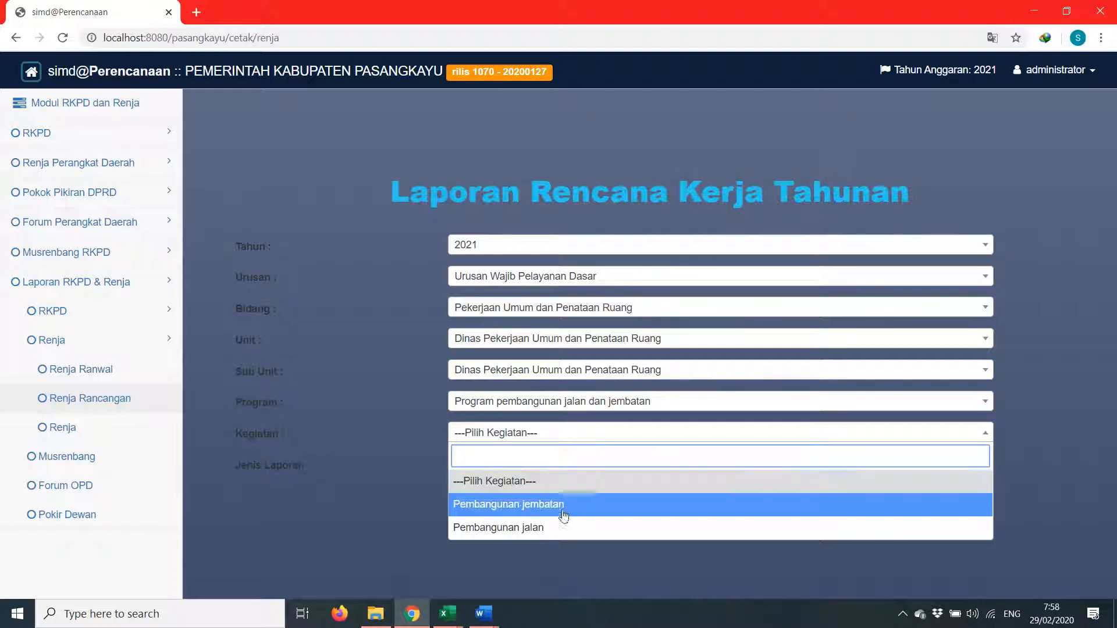
left_click(568, 504)
Choose Rincian Belanja per Kegiatan as the Jenis Laporan, generate the report and bring it into view
left_click(573, 464)
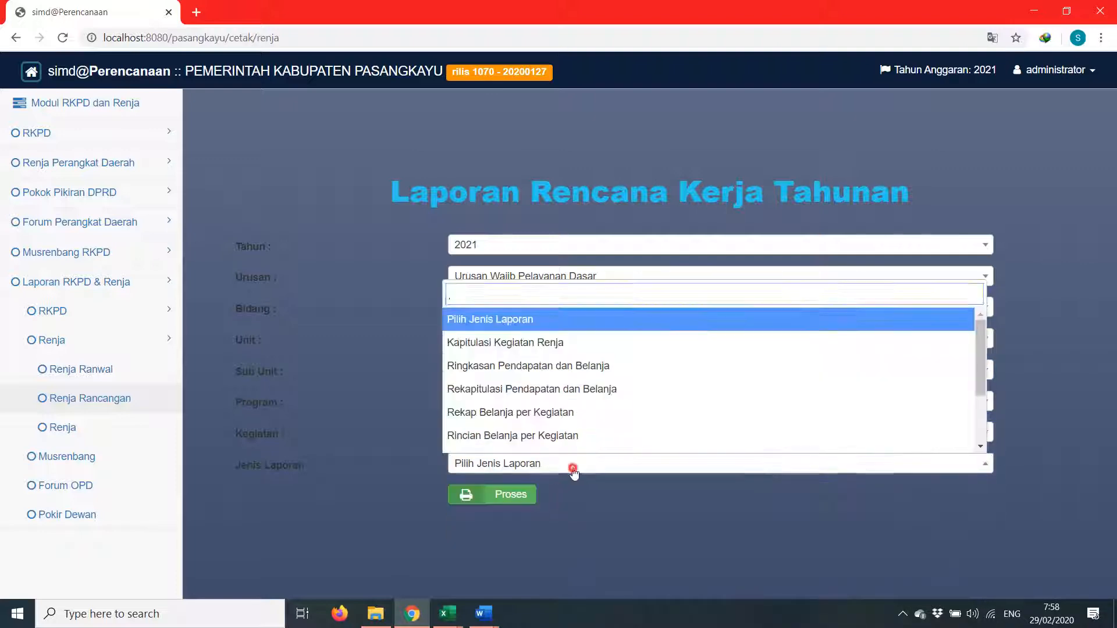
scroll(605, 372, "down", 2)
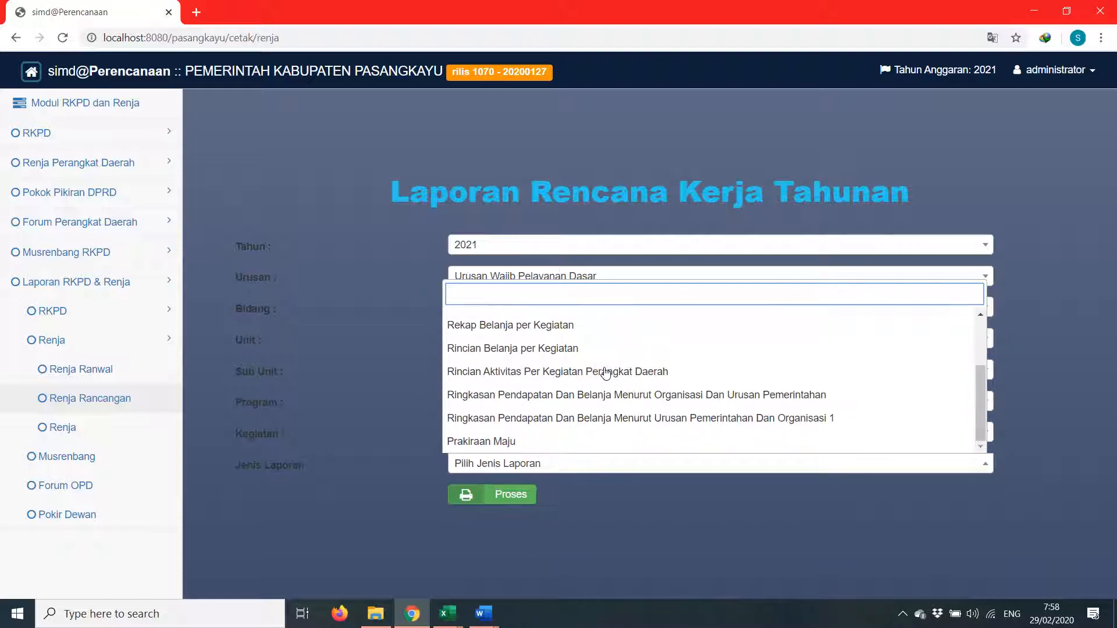
scroll(593, 422, "up", 2)
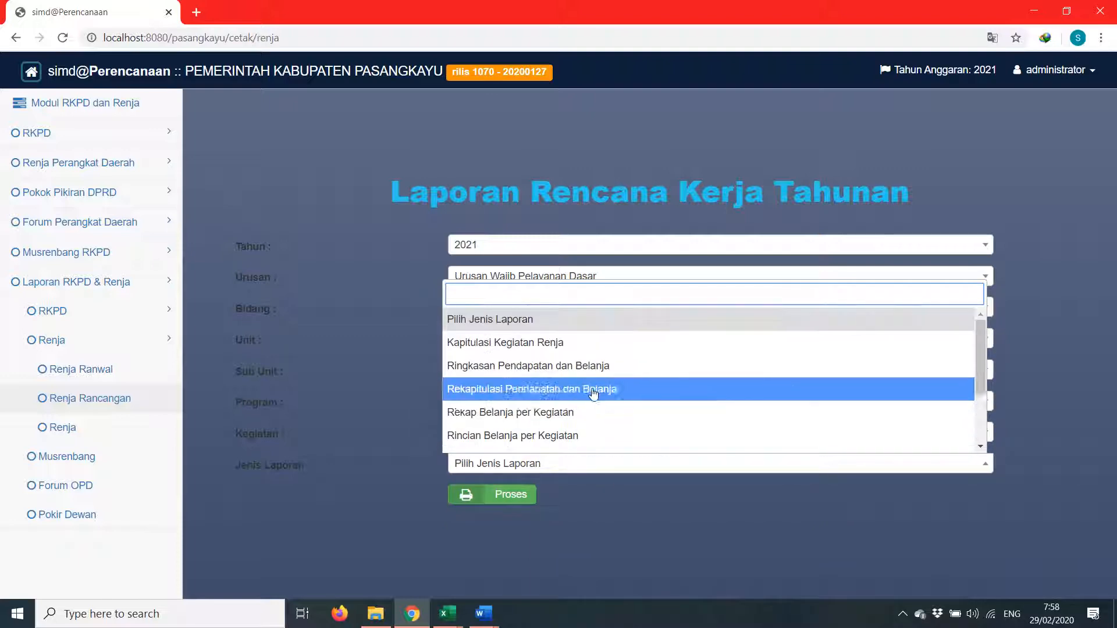
scroll(582, 416, "down", 2)
scroll(605, 396, "up", 2)
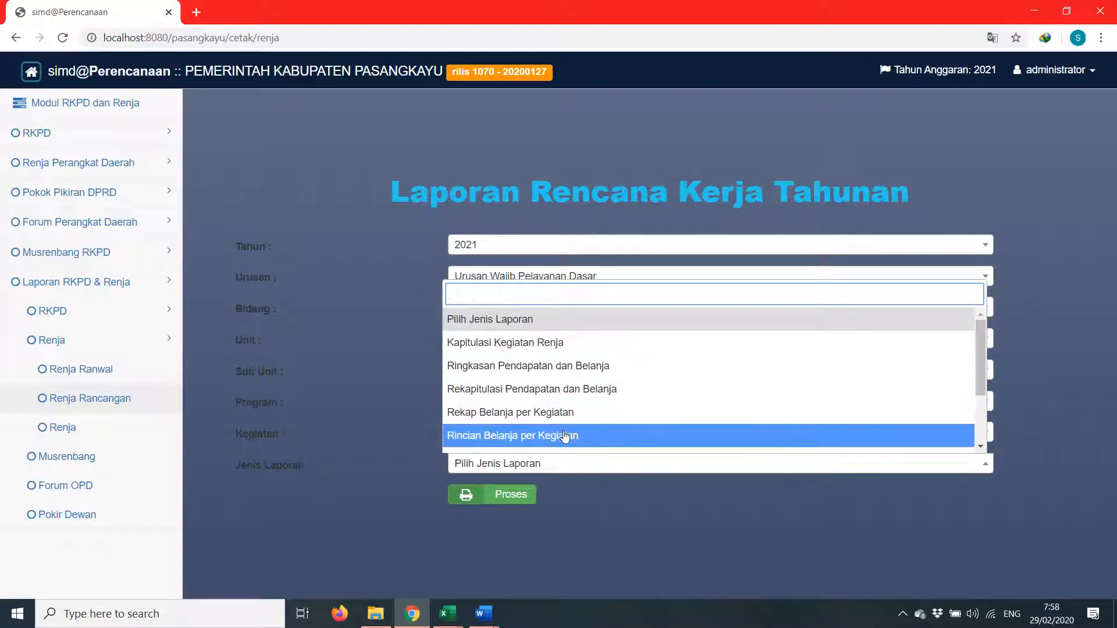
left_click(588, 437)
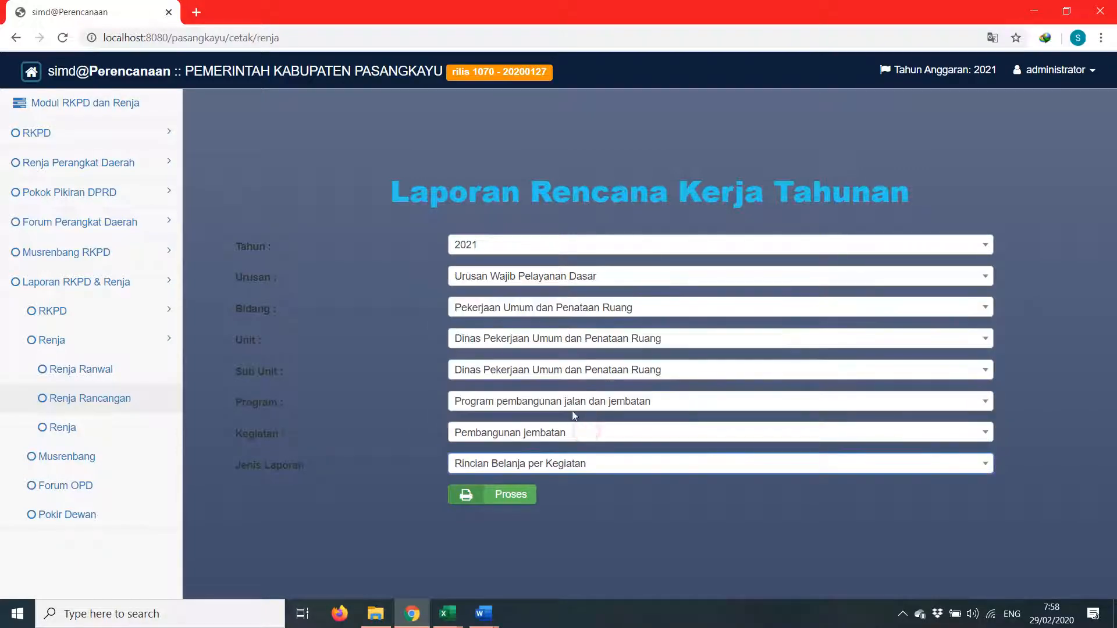
left_click(606, 464)
left_click(701, 463)
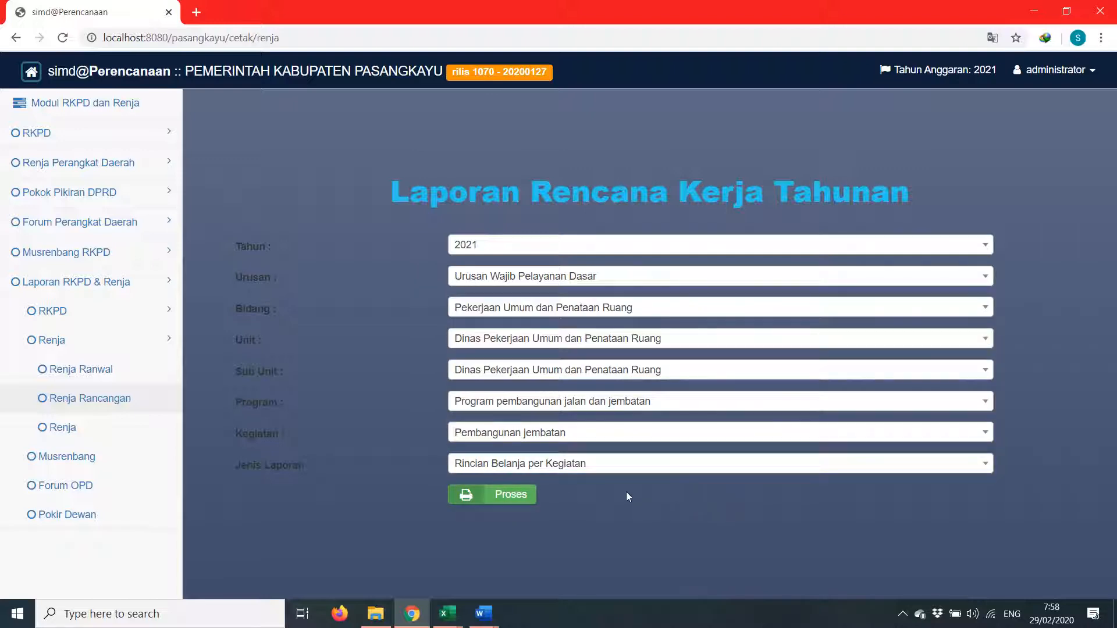
left_click(515, 498)
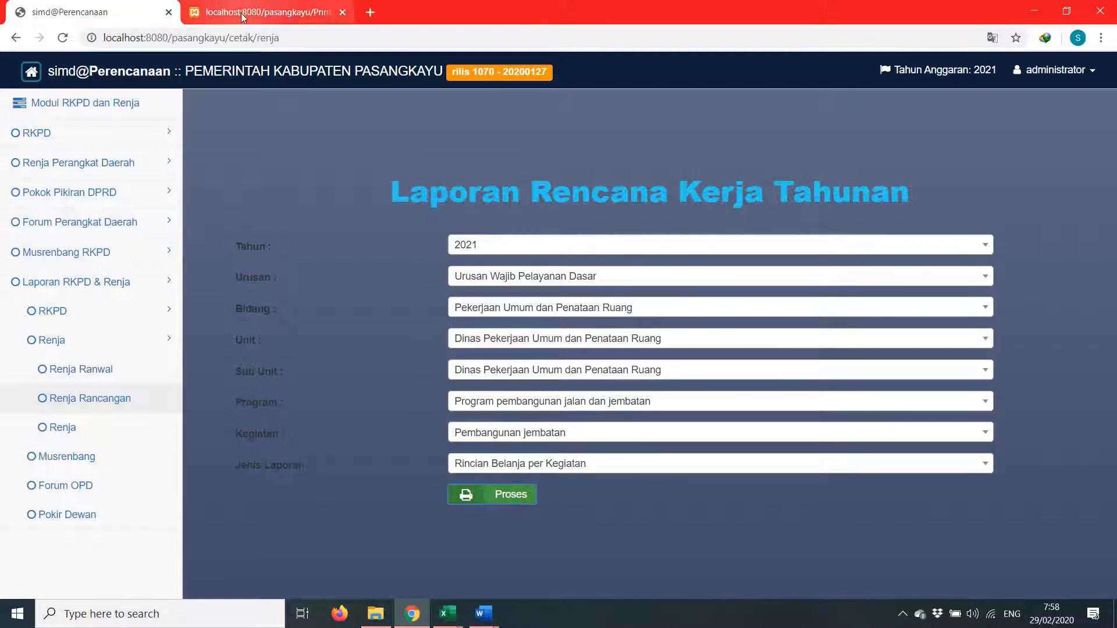
left_click(245, 18)
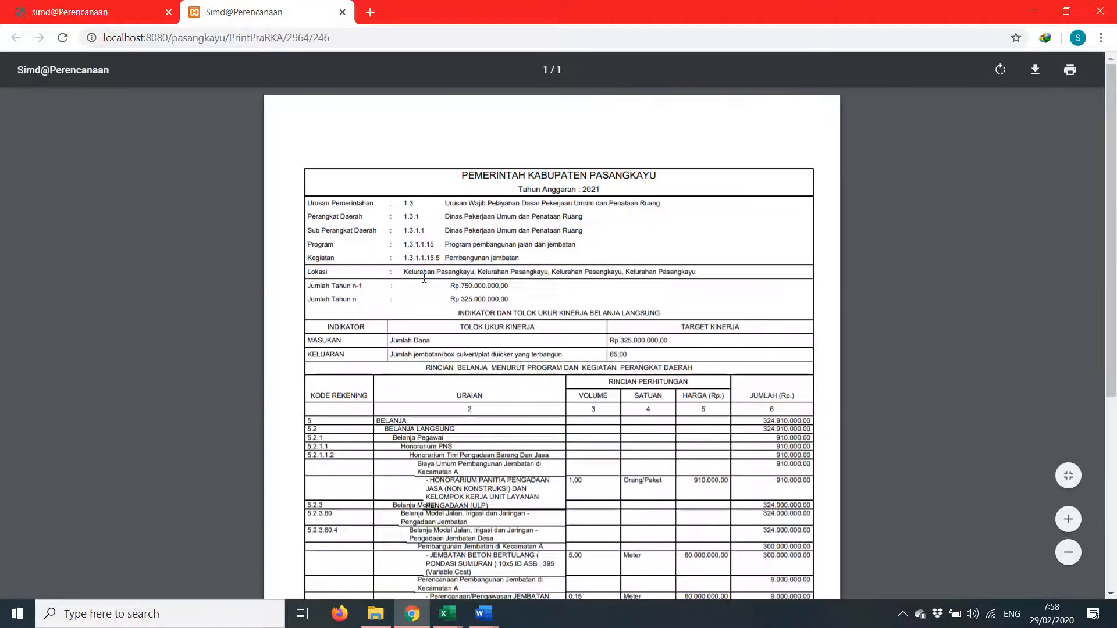
Examine the report's header, including the Jumlah Tahun n-1 and Jumlah Tahun n amounts
scroll(387, 278, "up", 5)
scroll(388, 278, "up", 3)
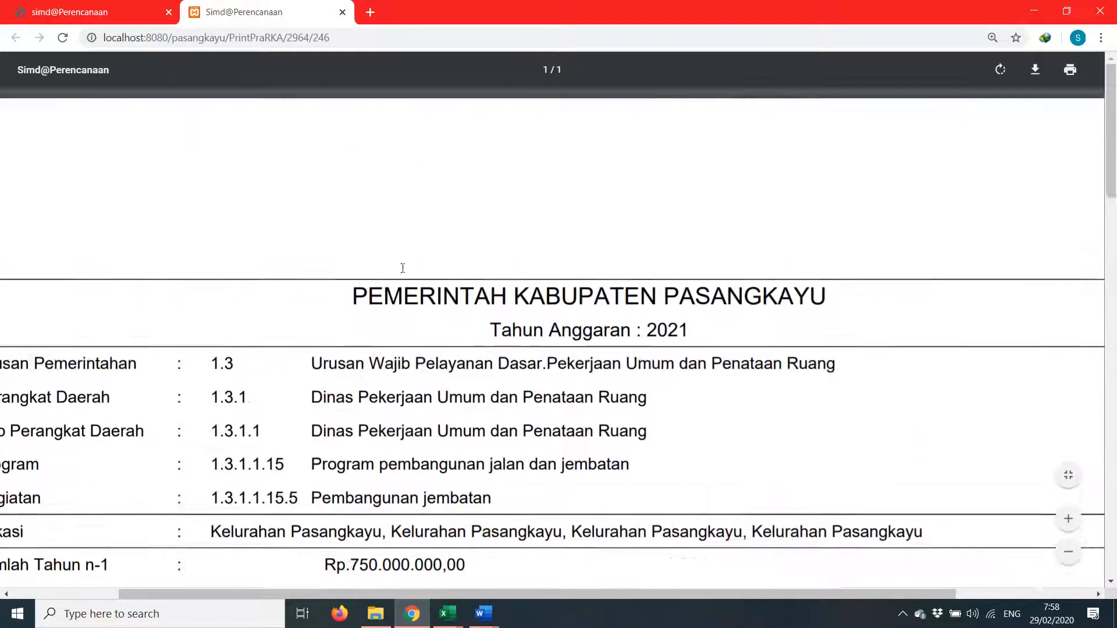
scroll(475, 290, "down", 2)
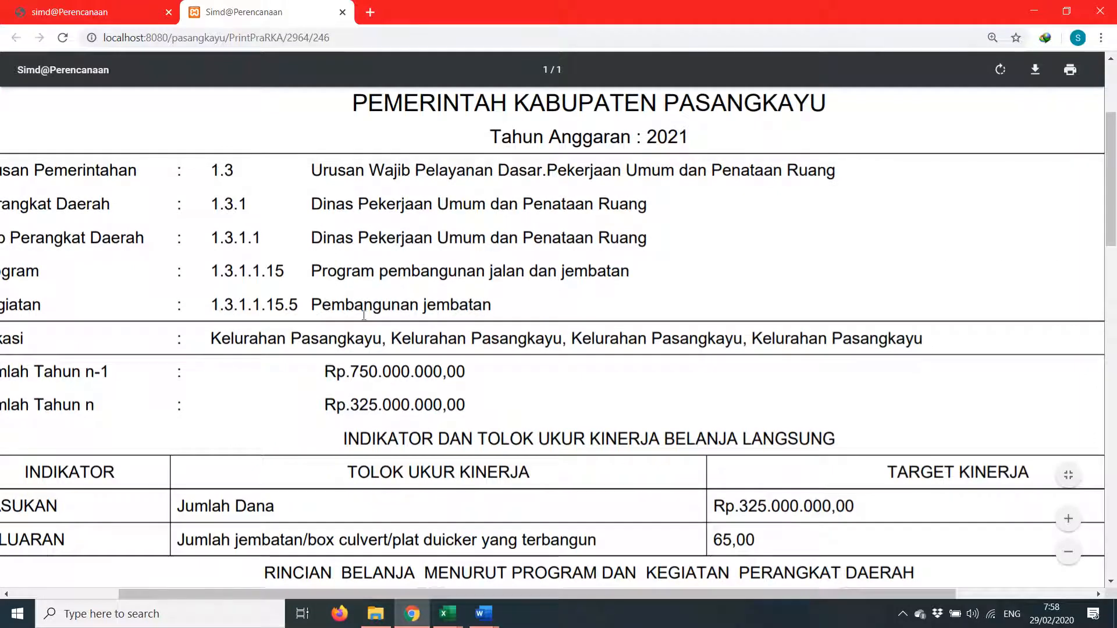
left_click_drag(536, 596, 421, 585)
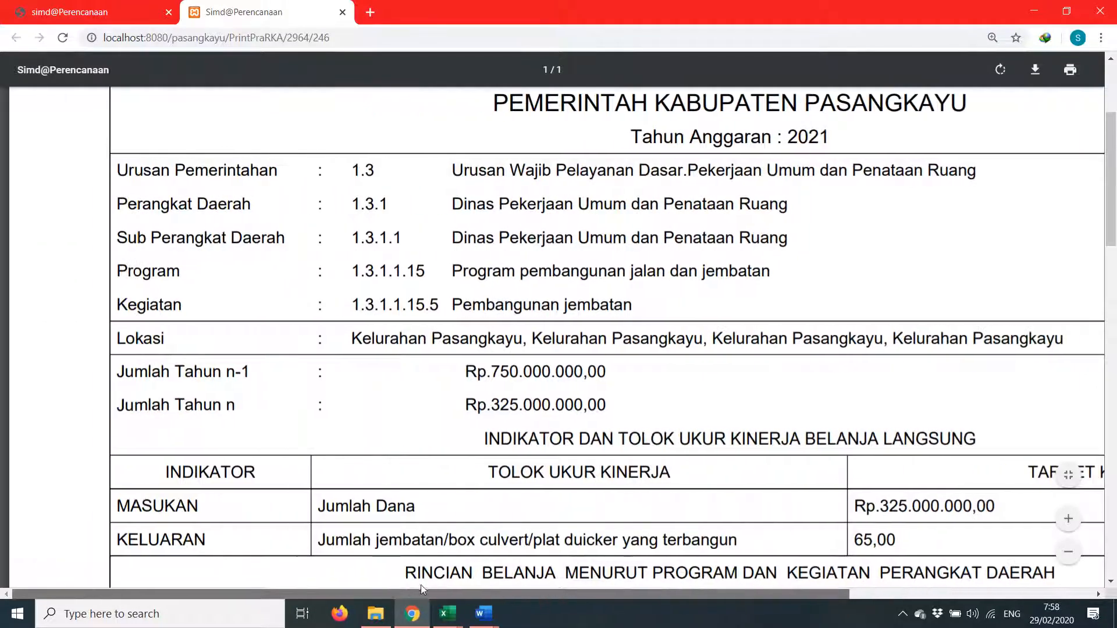
scroll(447, 463, "down", 2)
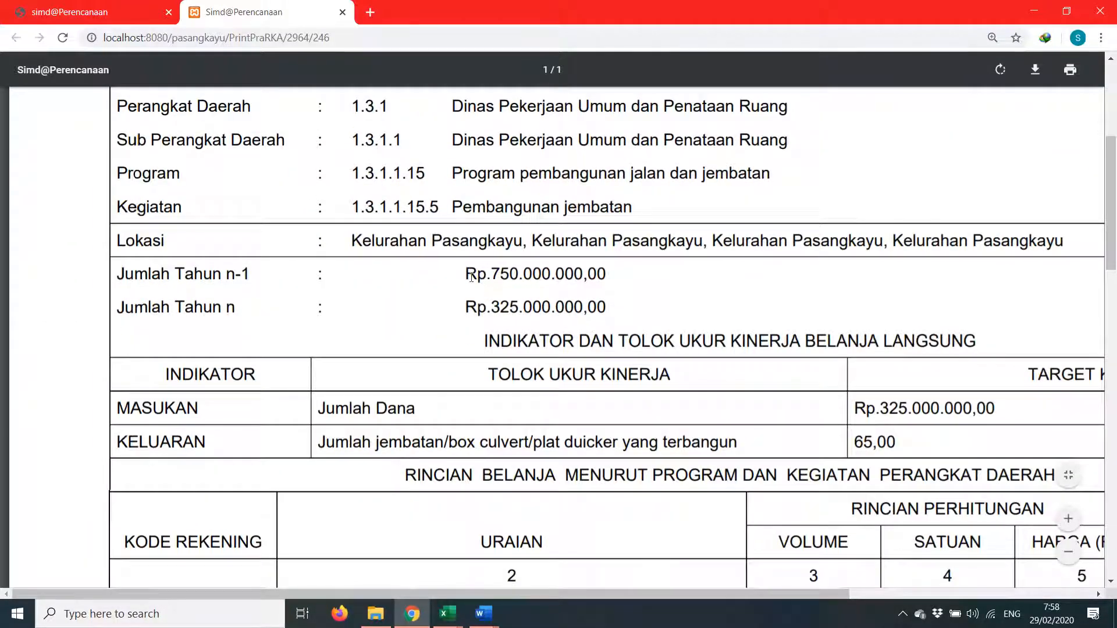
left_click_drag(463, 276, 606, 274)
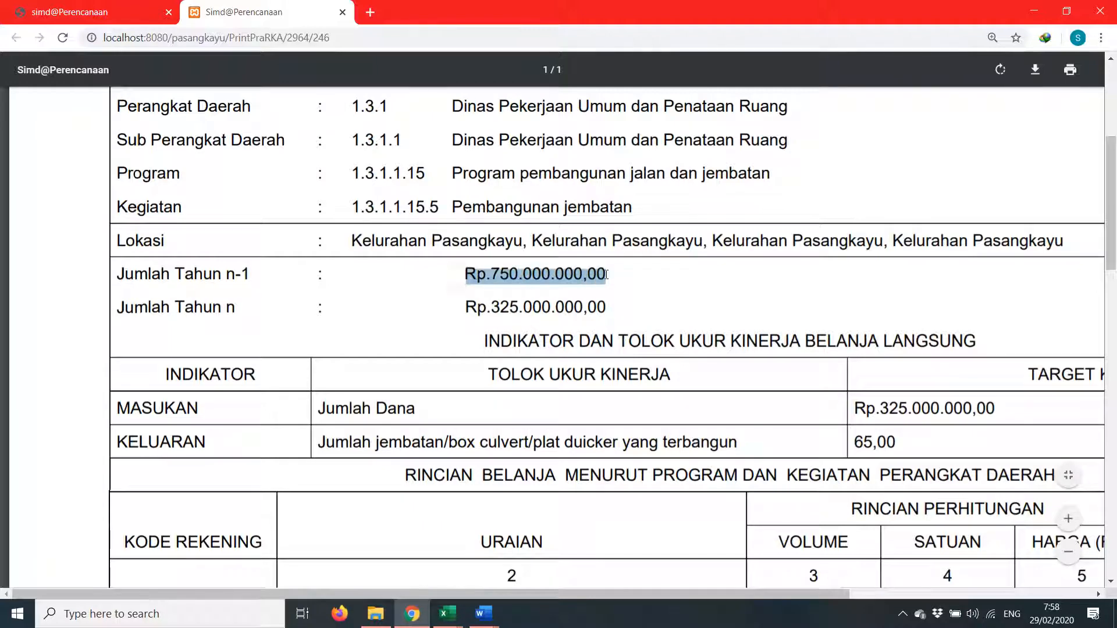
scroll(611, 409, "down", 2)
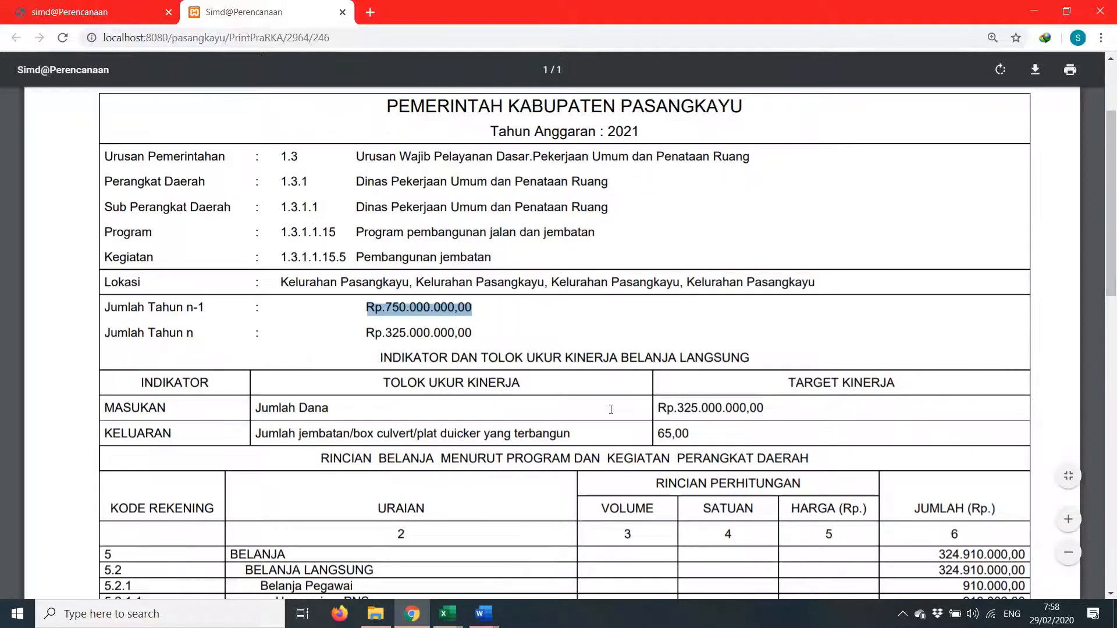
left_click(414, 337)
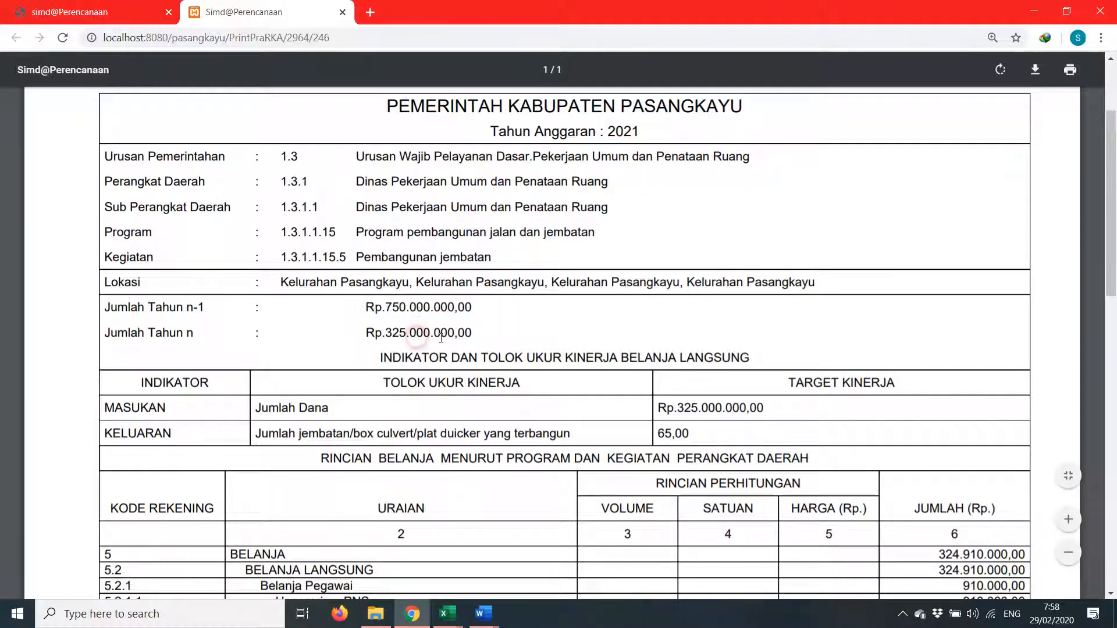
left_click_drag(466, 333, 365, 333)
Review the performance indicators and the itemised Rincian Belanja rows down to the end of the report page
scroll(387, 327, "down", 2)
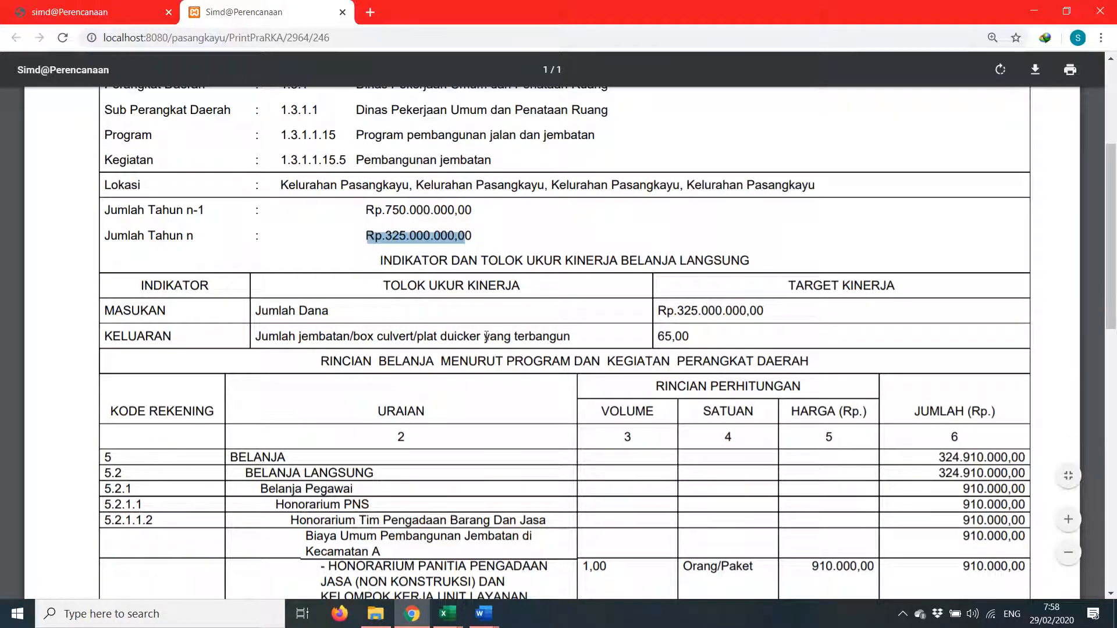
scroll(529, 331, "down", 1)
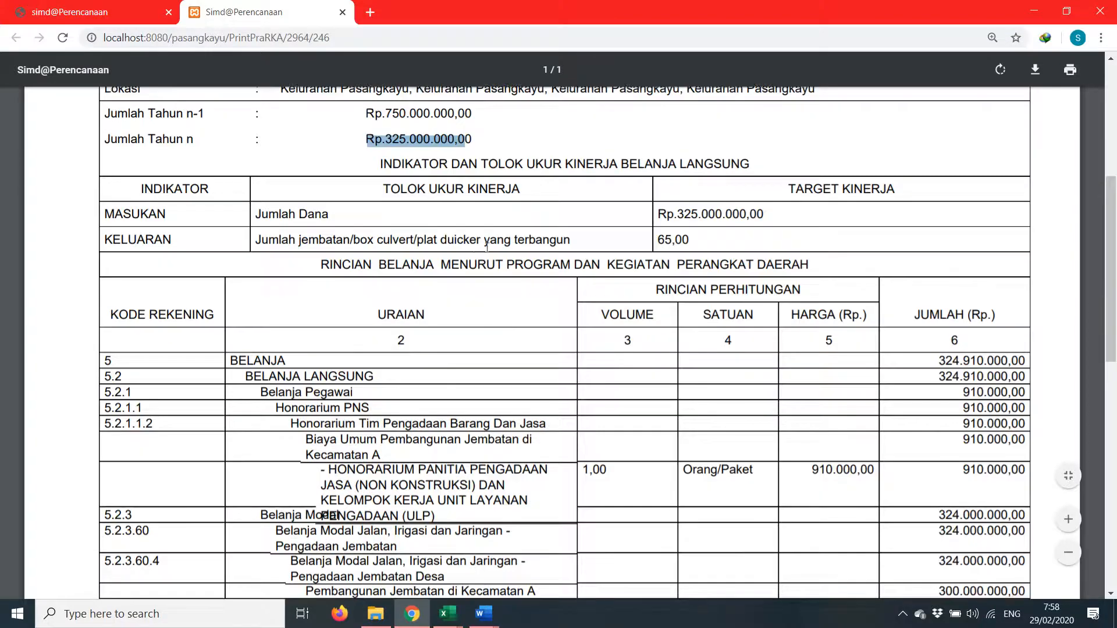
scroll(708, 263, "down", 5)
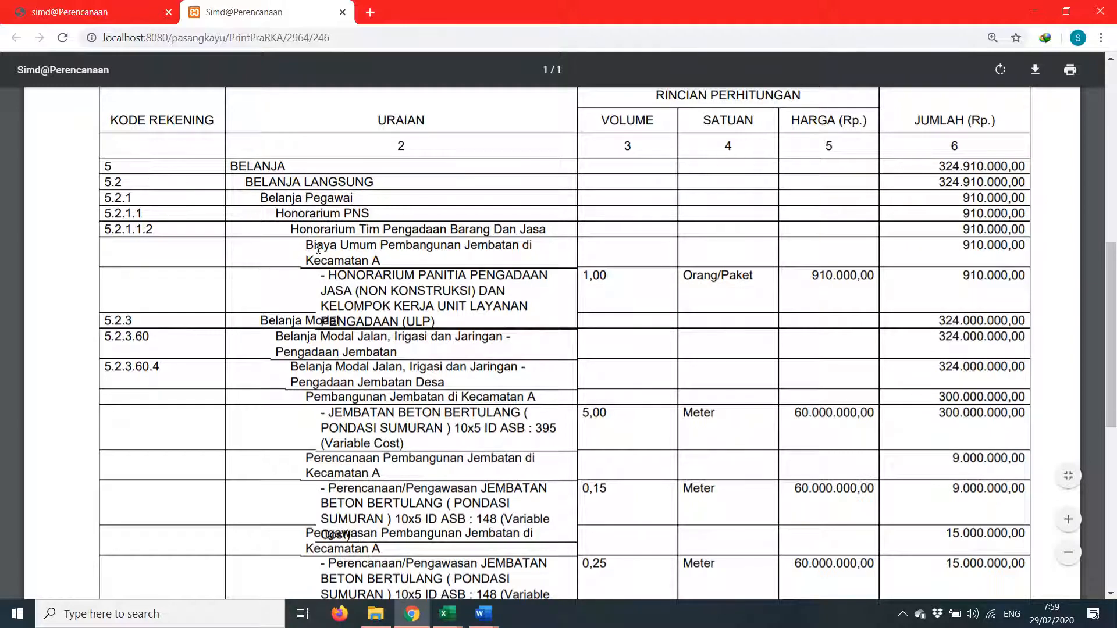
left_click_drag(285, 249, 245, 252)
left_click(245, 251)
scroll(254, 314, "down", 2)
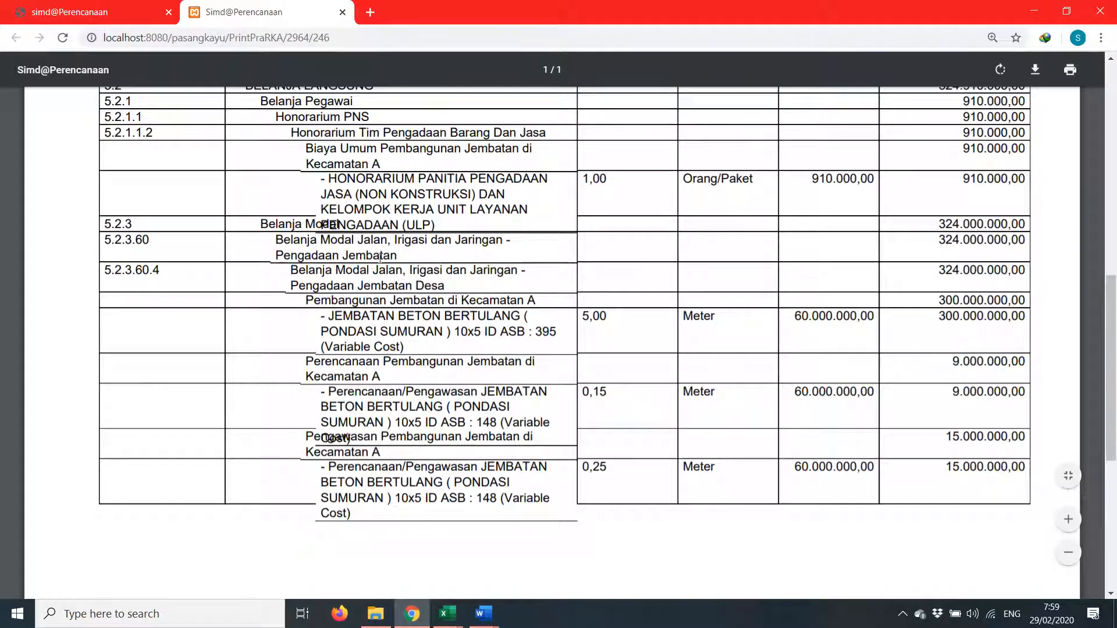
scroll(373, 303, "down", 1)
scroll(373, 303, "down", 2)
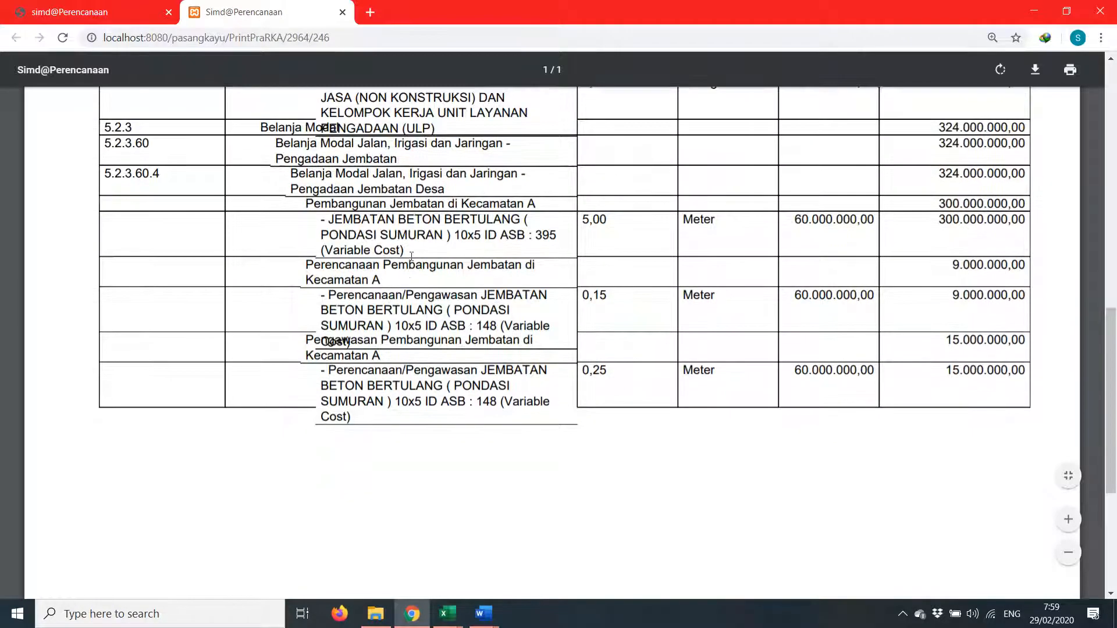
left_click(458, 312)
left_click_drag(534, 339, 357, 297)
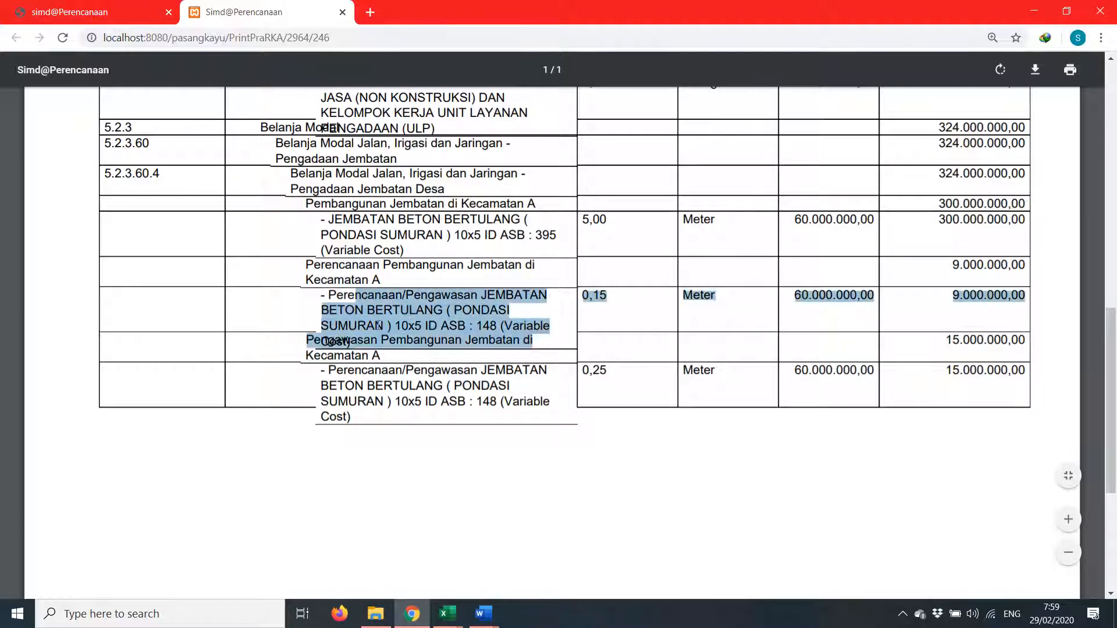
left_click(376, 327)
scroll(424, 334, "down", 6)
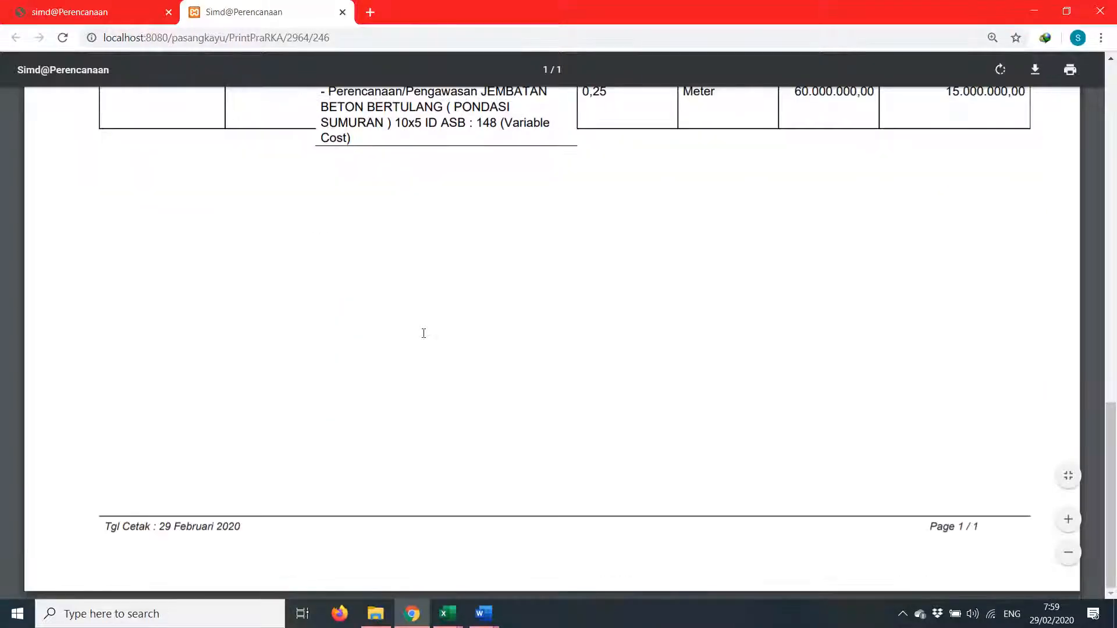
Look back over the spending rows and report header, and close the generated report
scroll(423, 333, "up", 5)
scroll(424, 333, "up", 1)
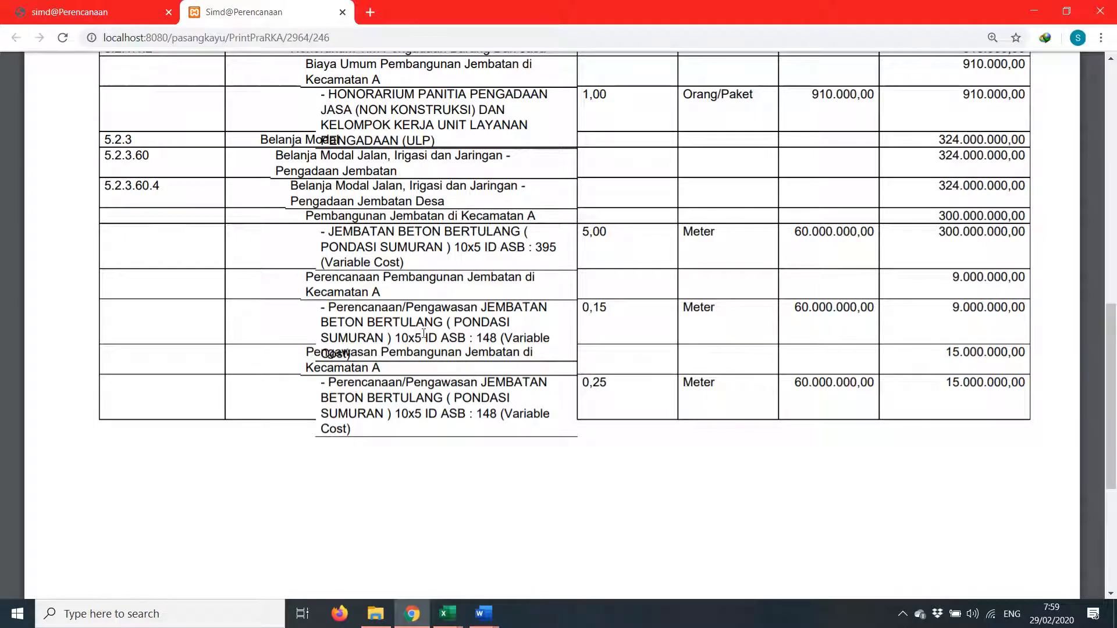
scroll(424, 333, "up", 1)
scroll(424, 333, "up", 10)
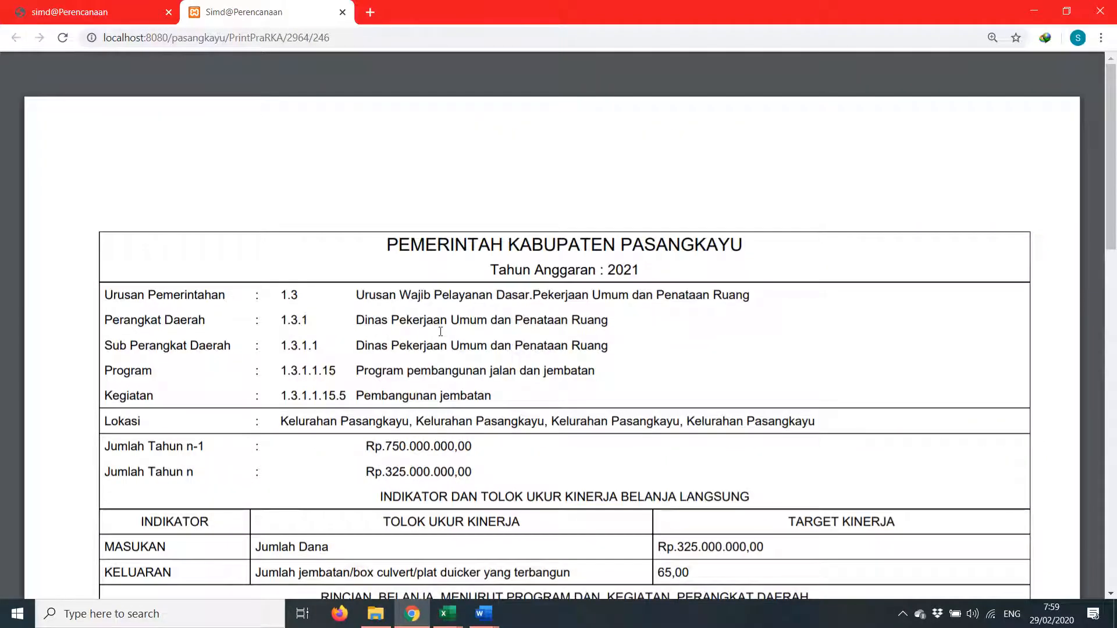
scroll(441, 331, "down", 3)
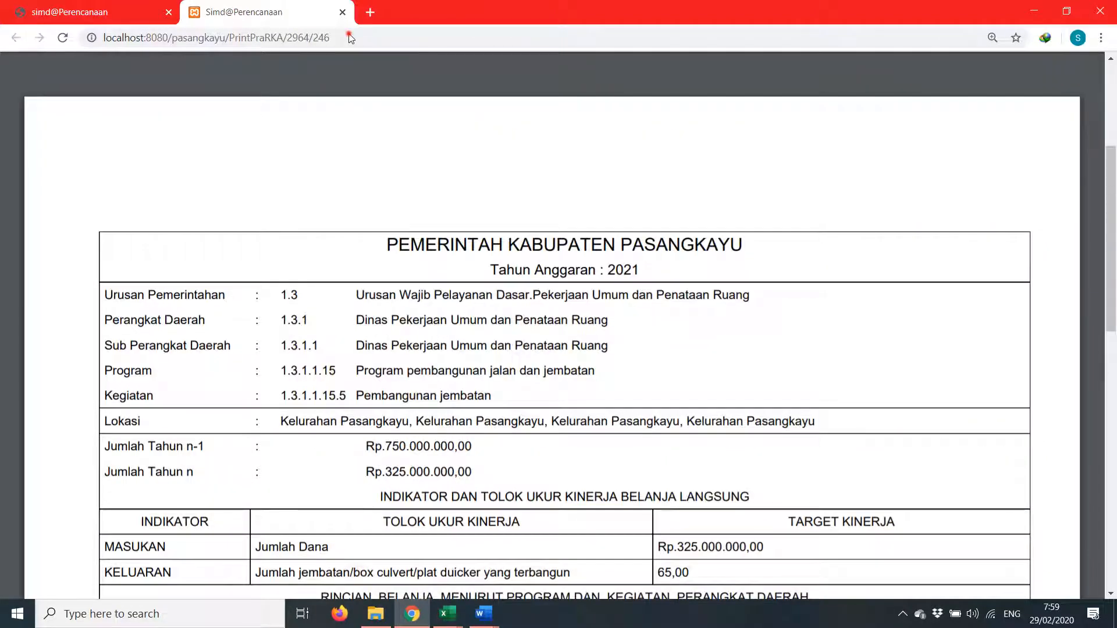
left_click(342, 11)
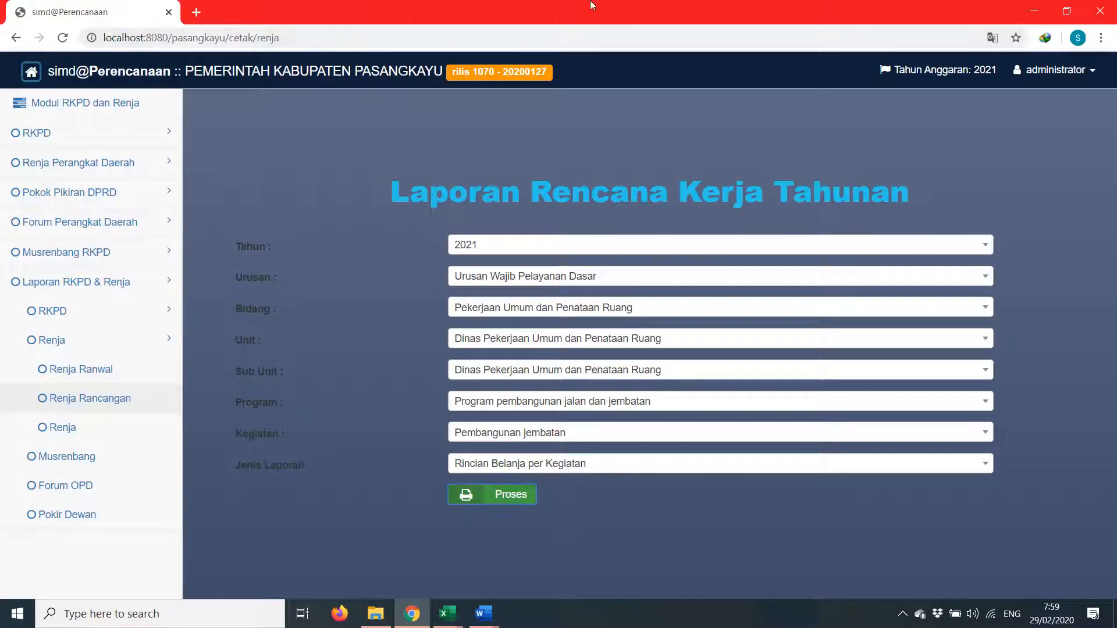